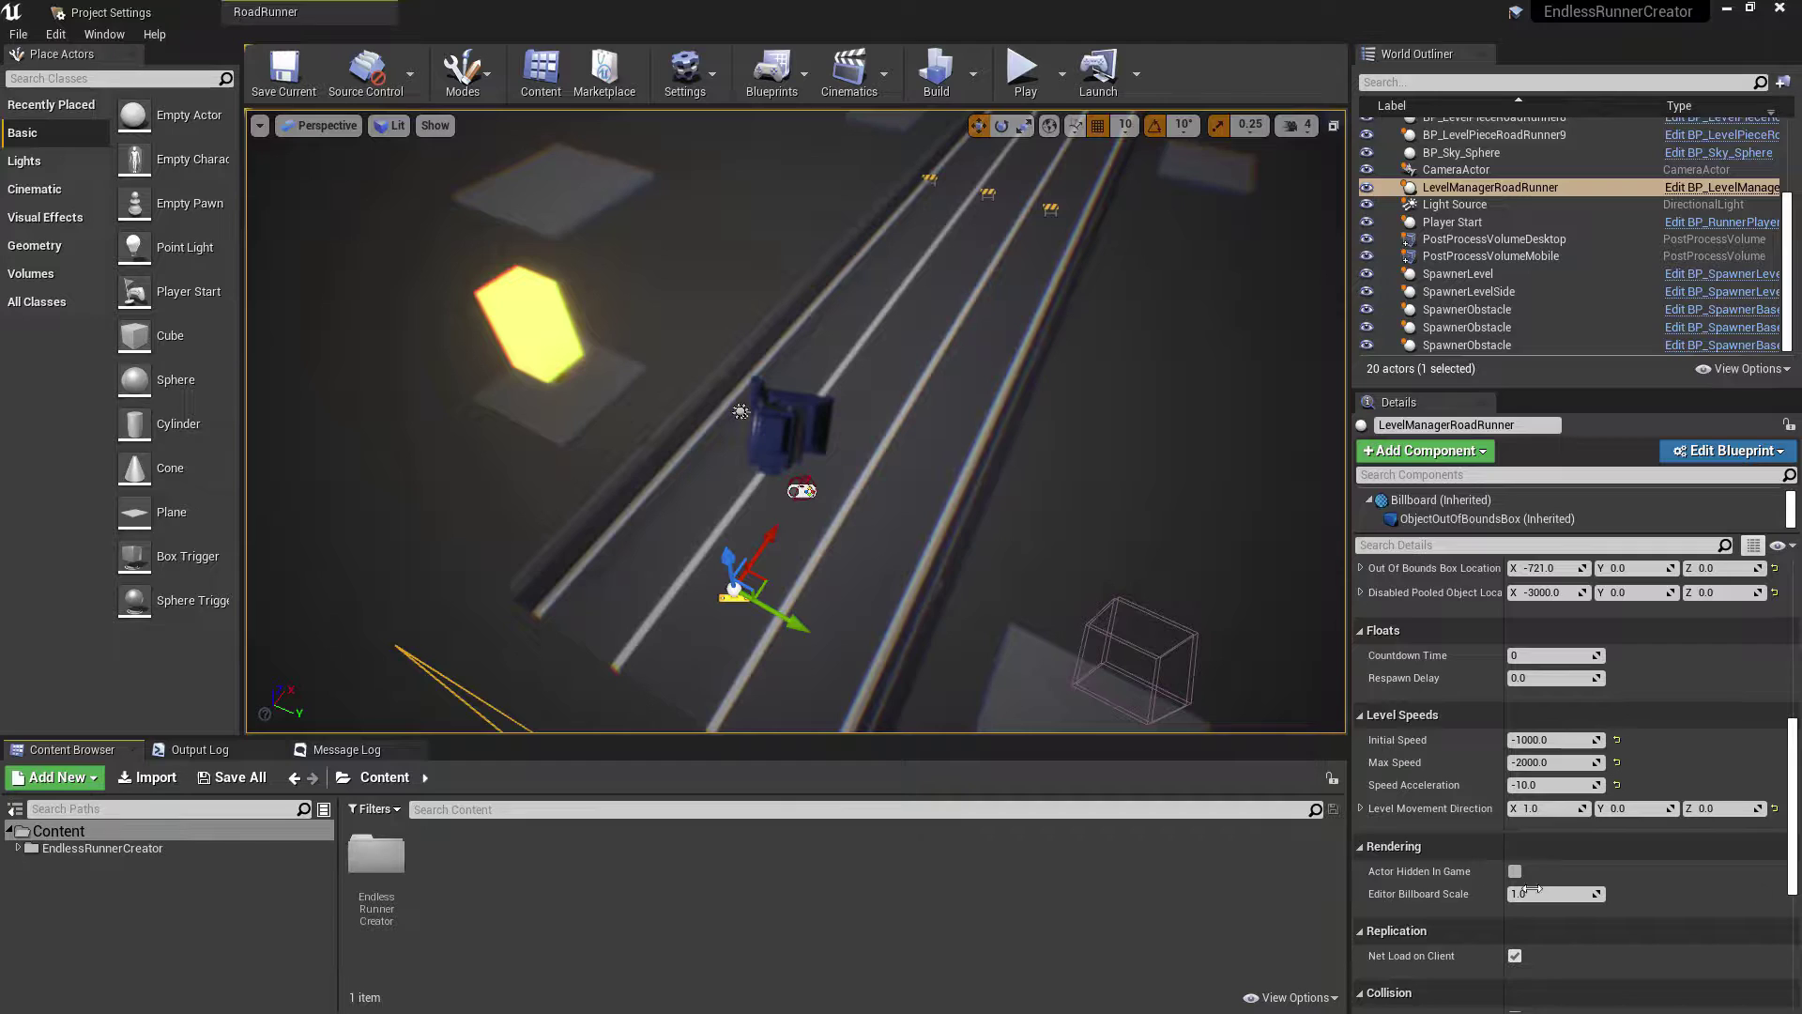
Step: Examine the runner game subfolders inside the EndlessRunnerCreator content folder
click(21, 848)
click(28, 954)
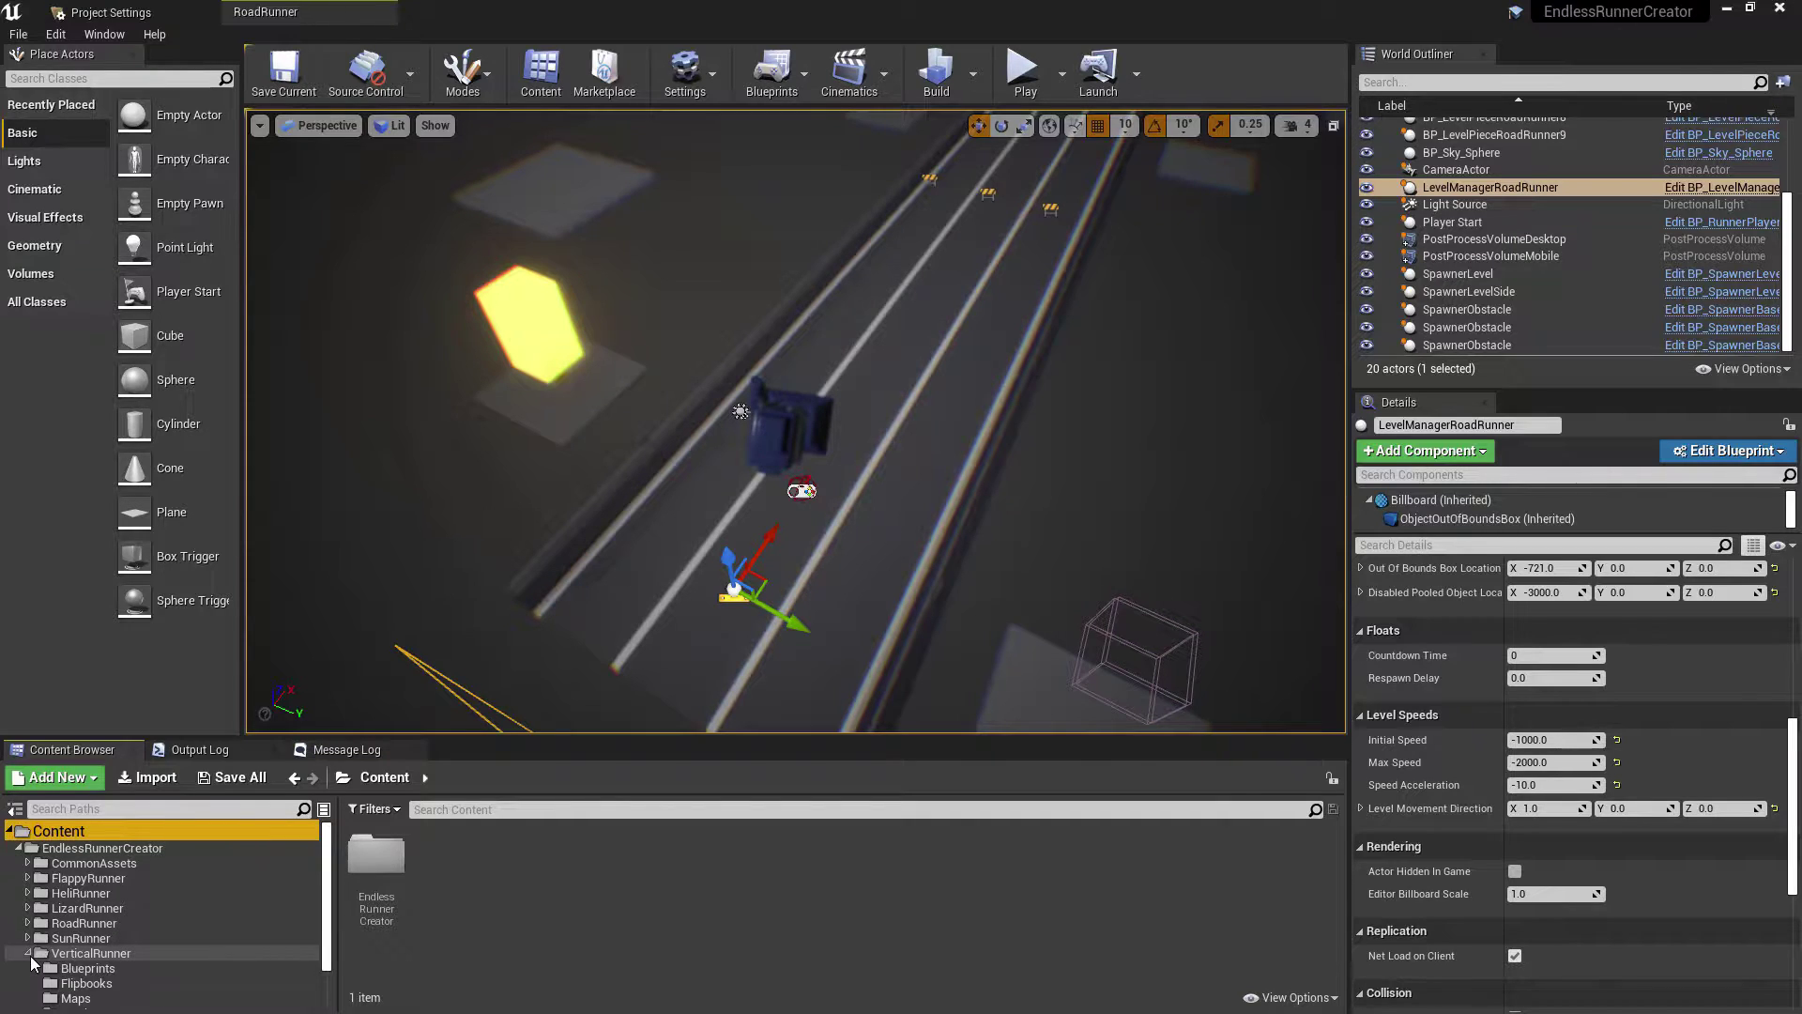
click(29, 953)
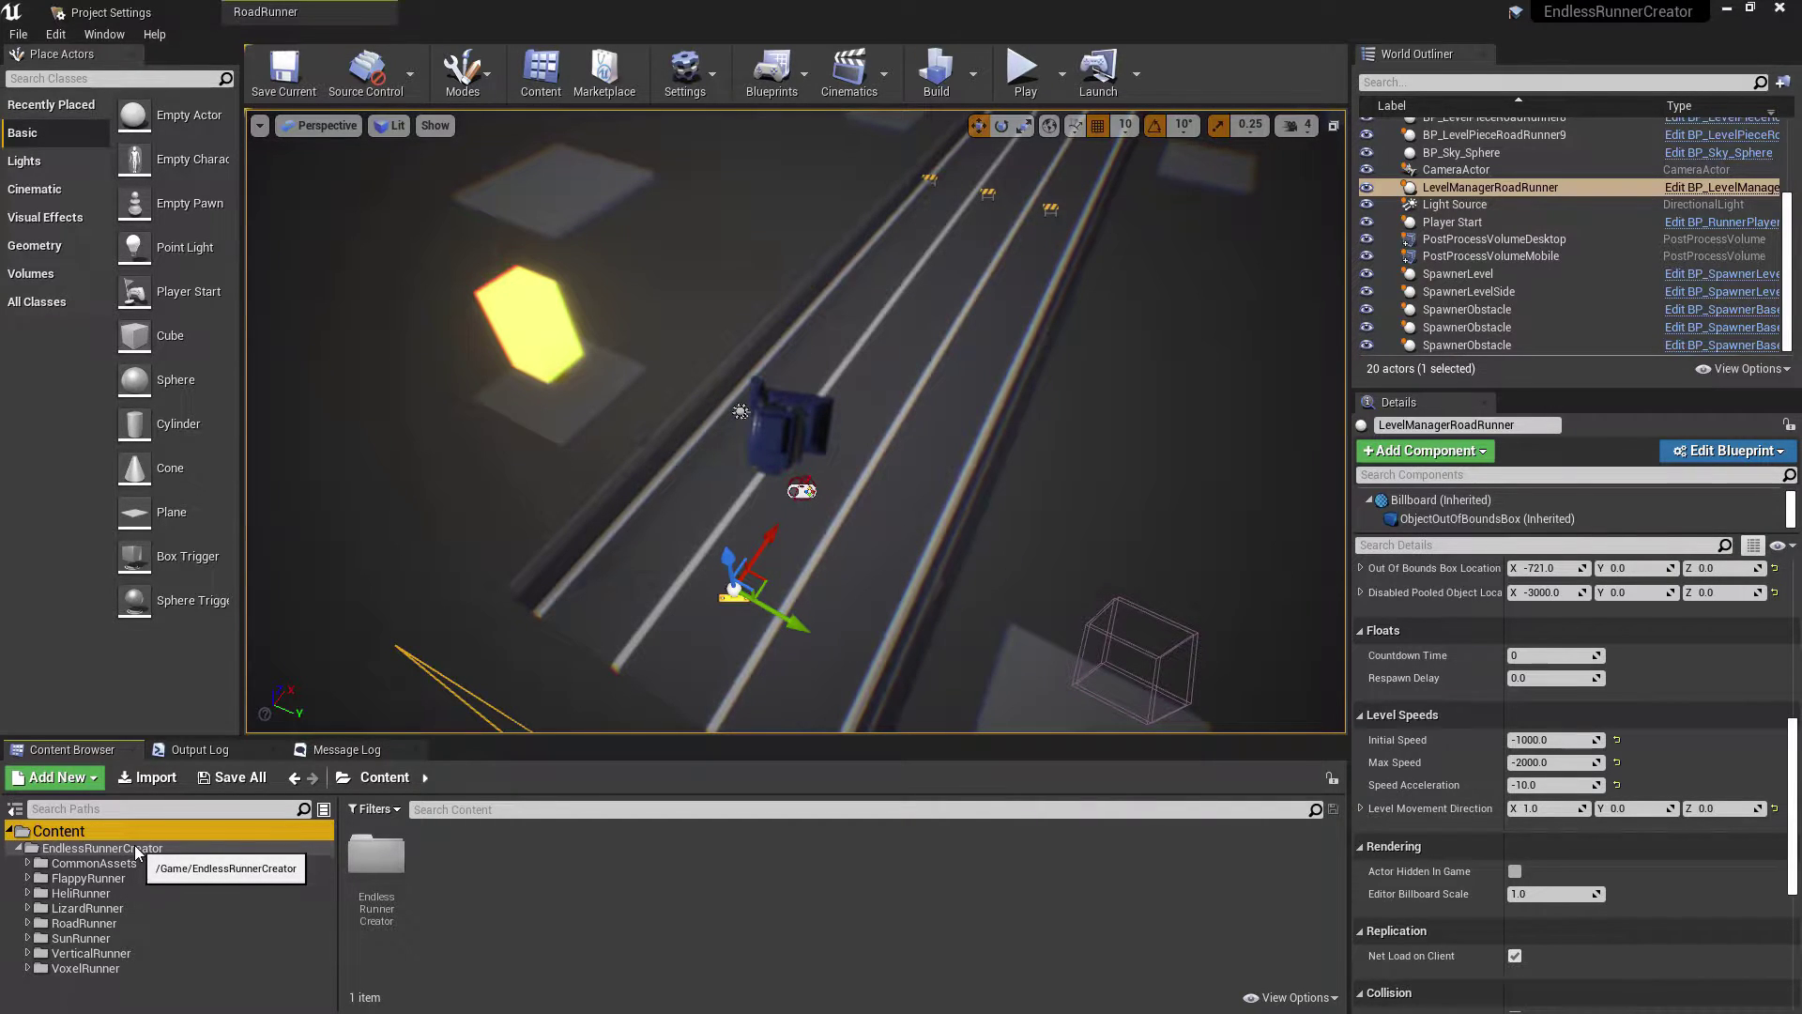
click(20, 848)
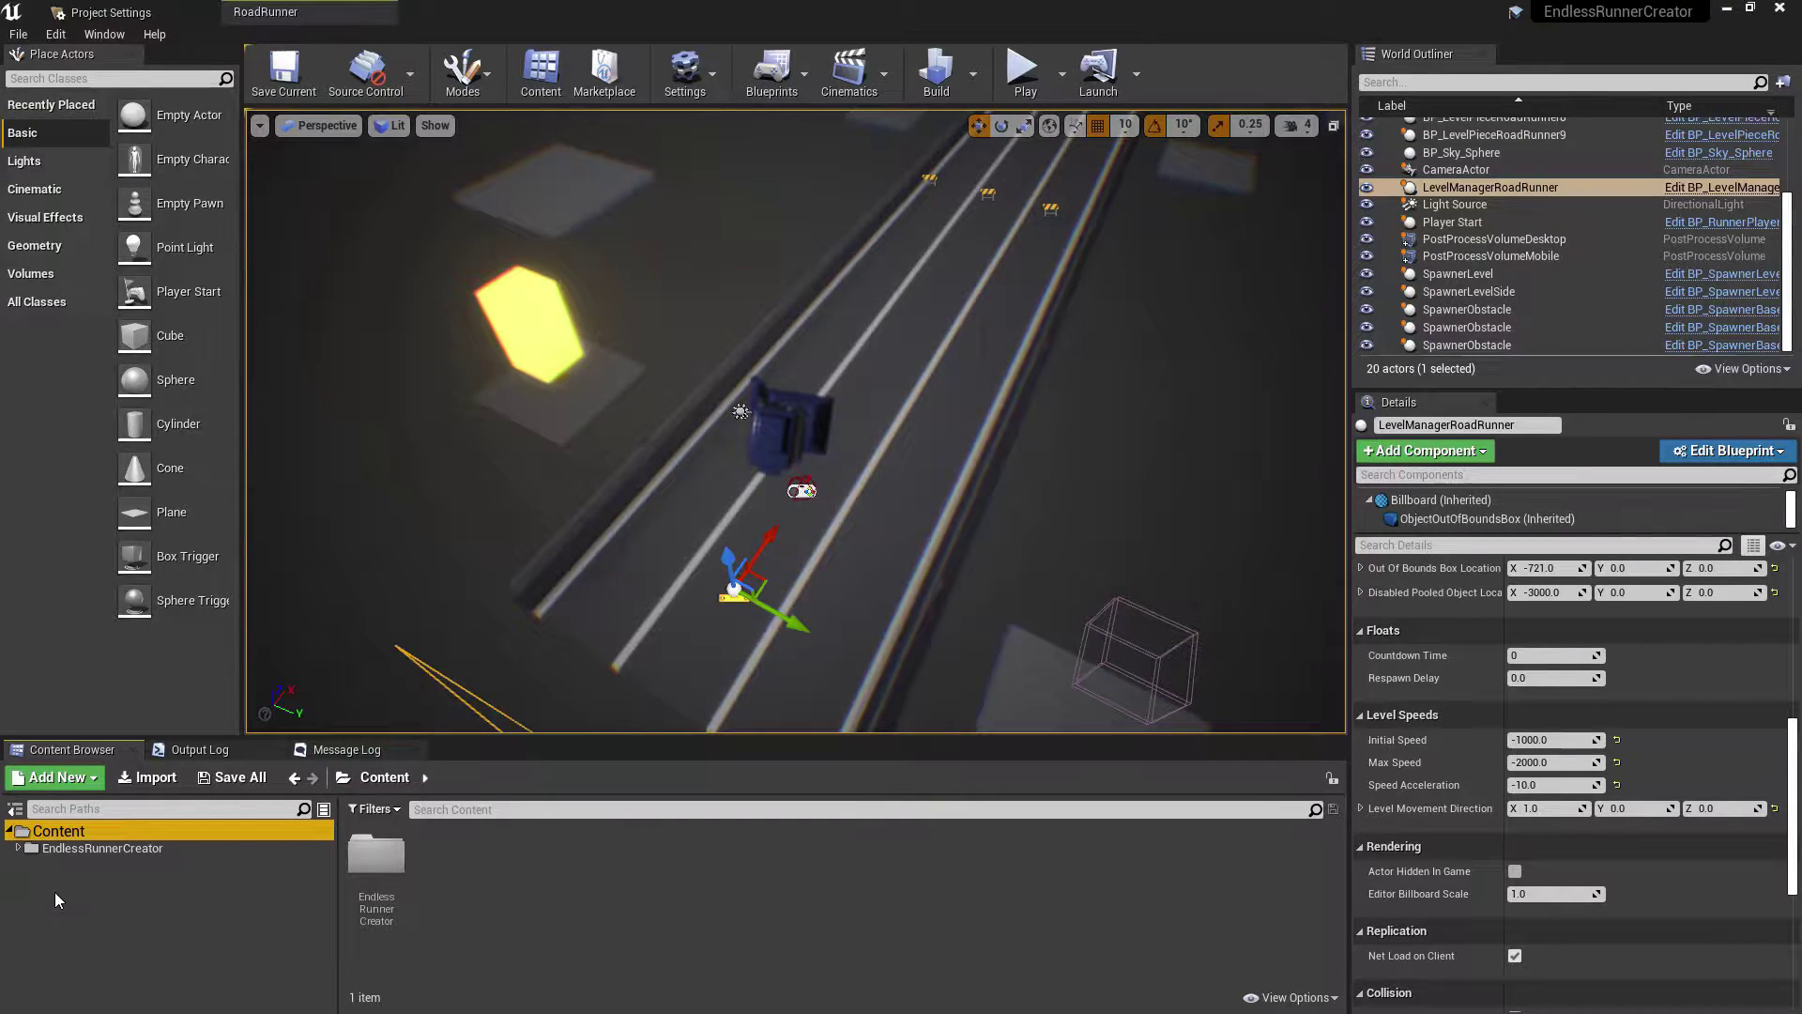
Step: Create a folder named NewGame directly under the Content folder
right_click(73, 833)
click(245, 387)
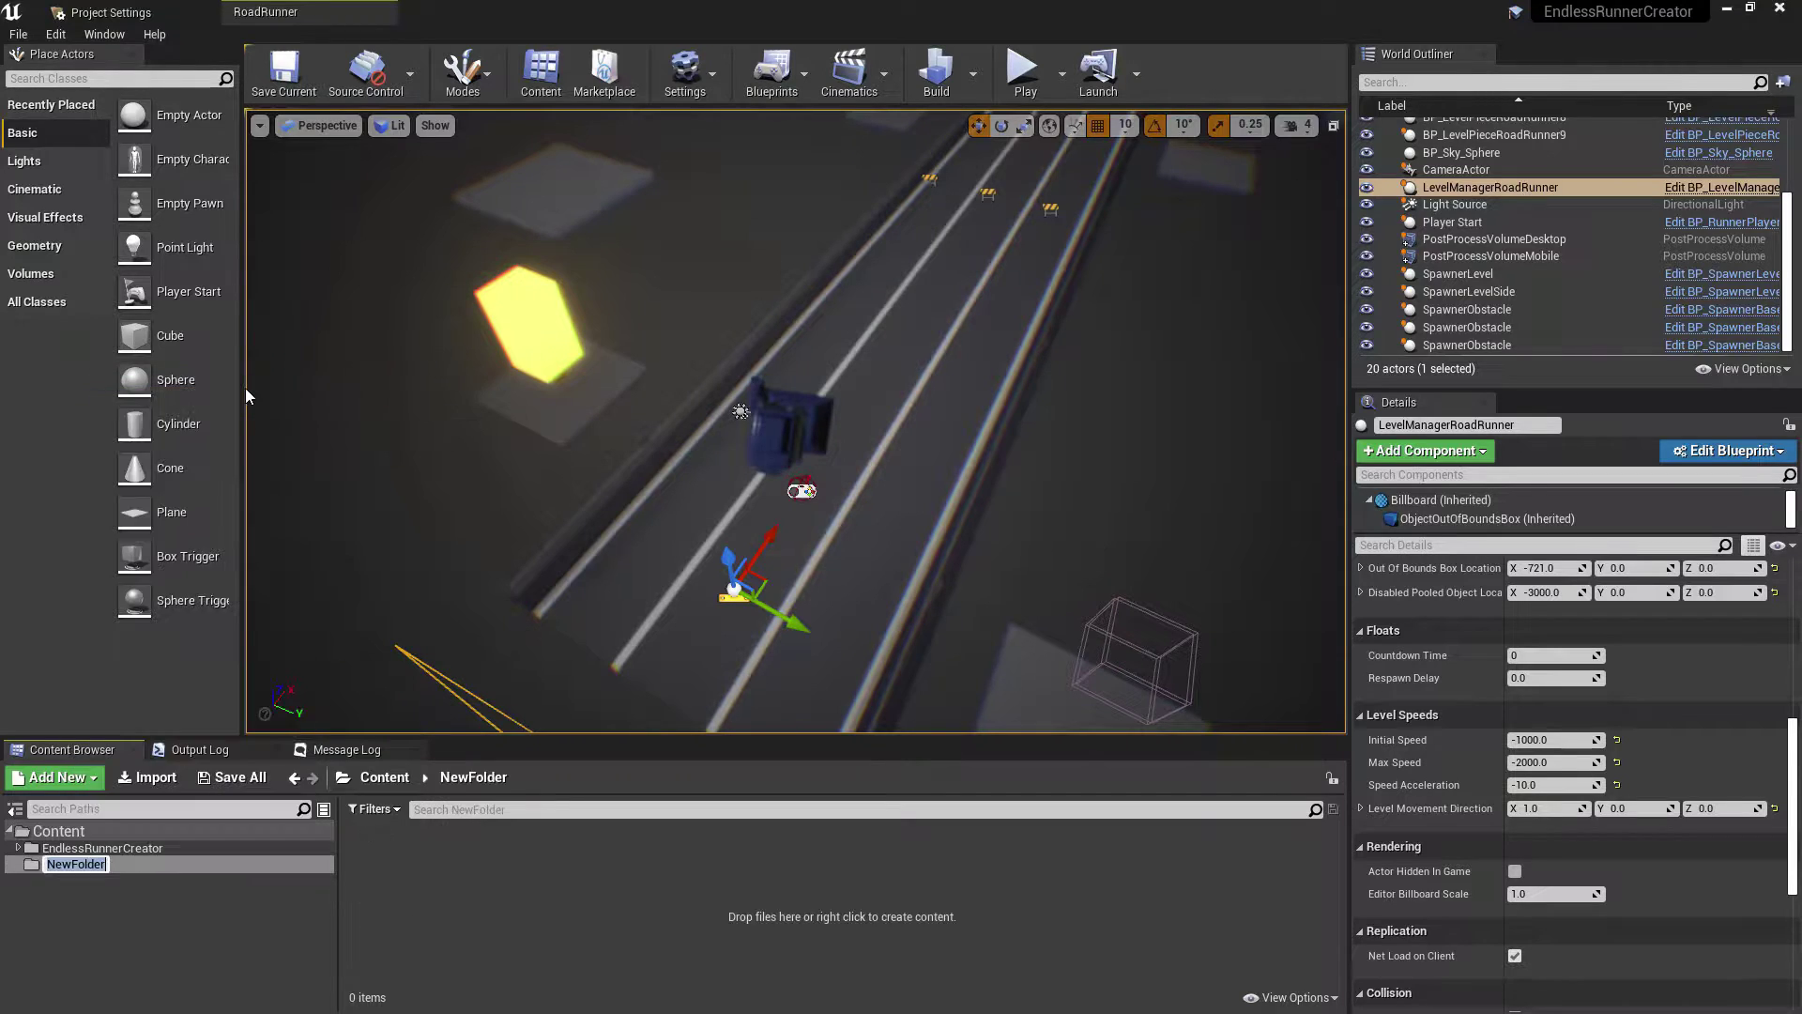
text(NewGame)
key(Return)
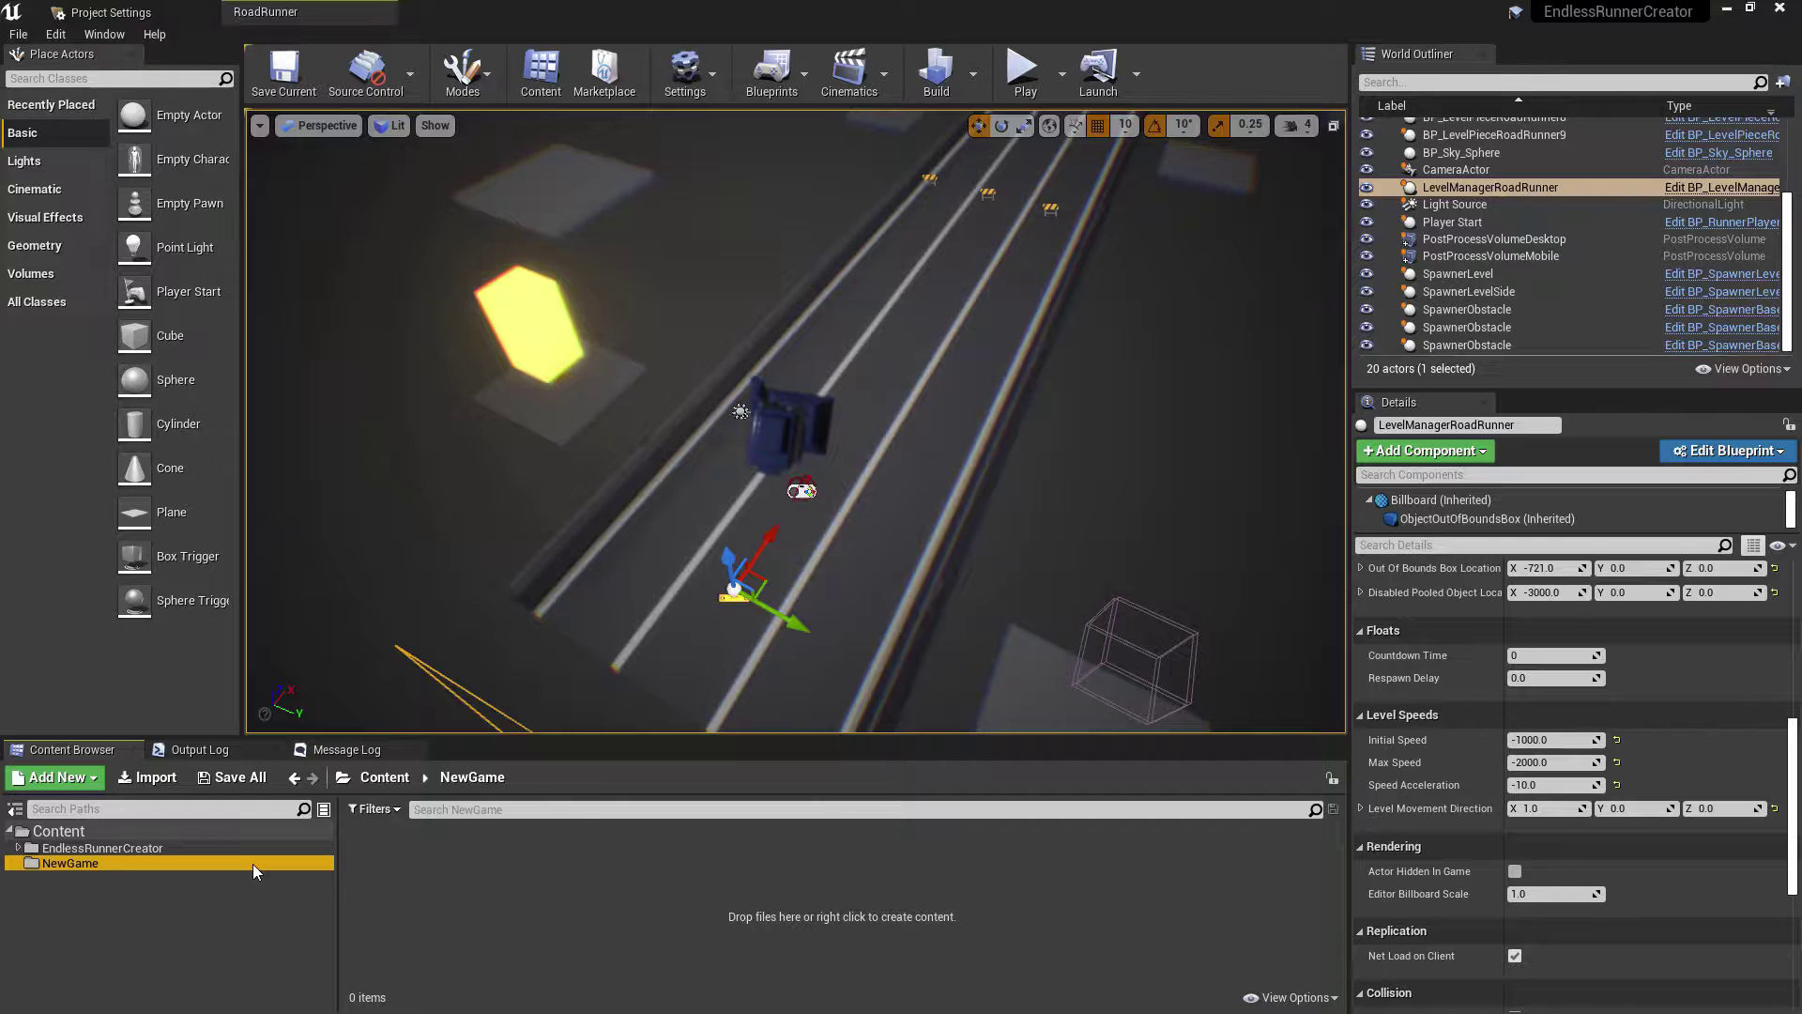
Step: Create two subfolders named Blueprints and Maps inside the NewGame folder
right_click(410, 873)
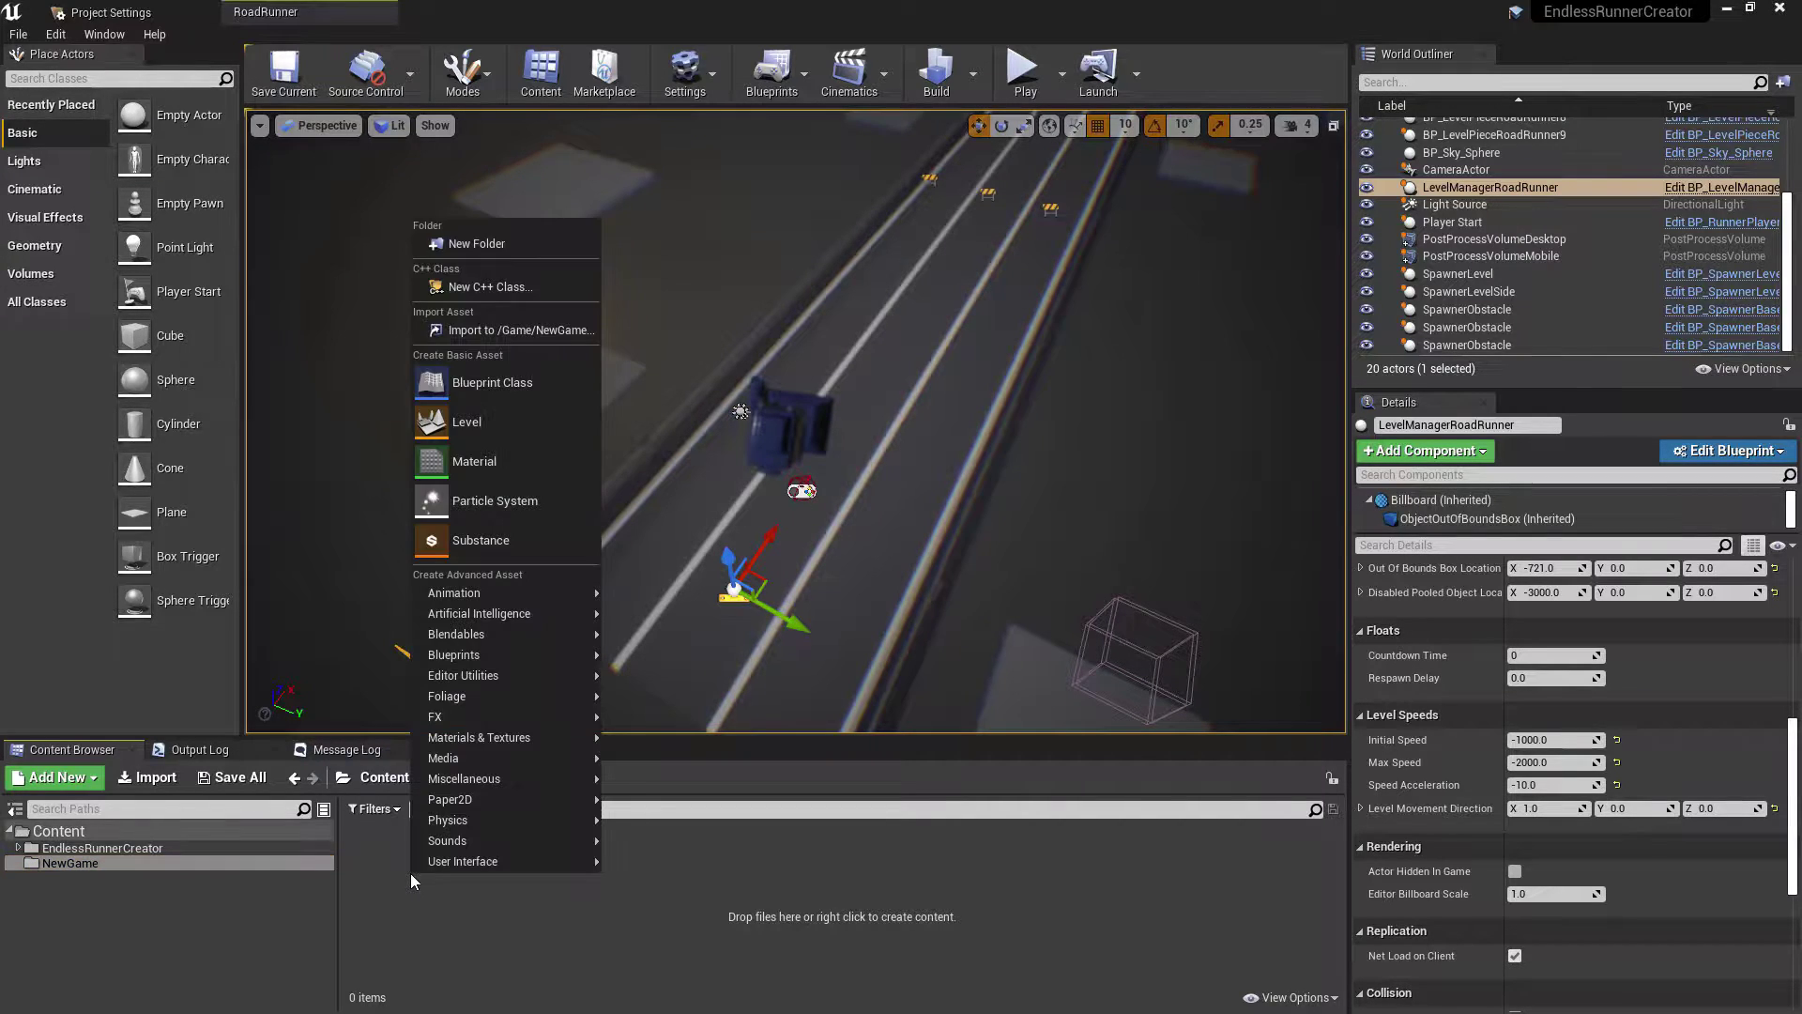
click(509, 246)
text(B)
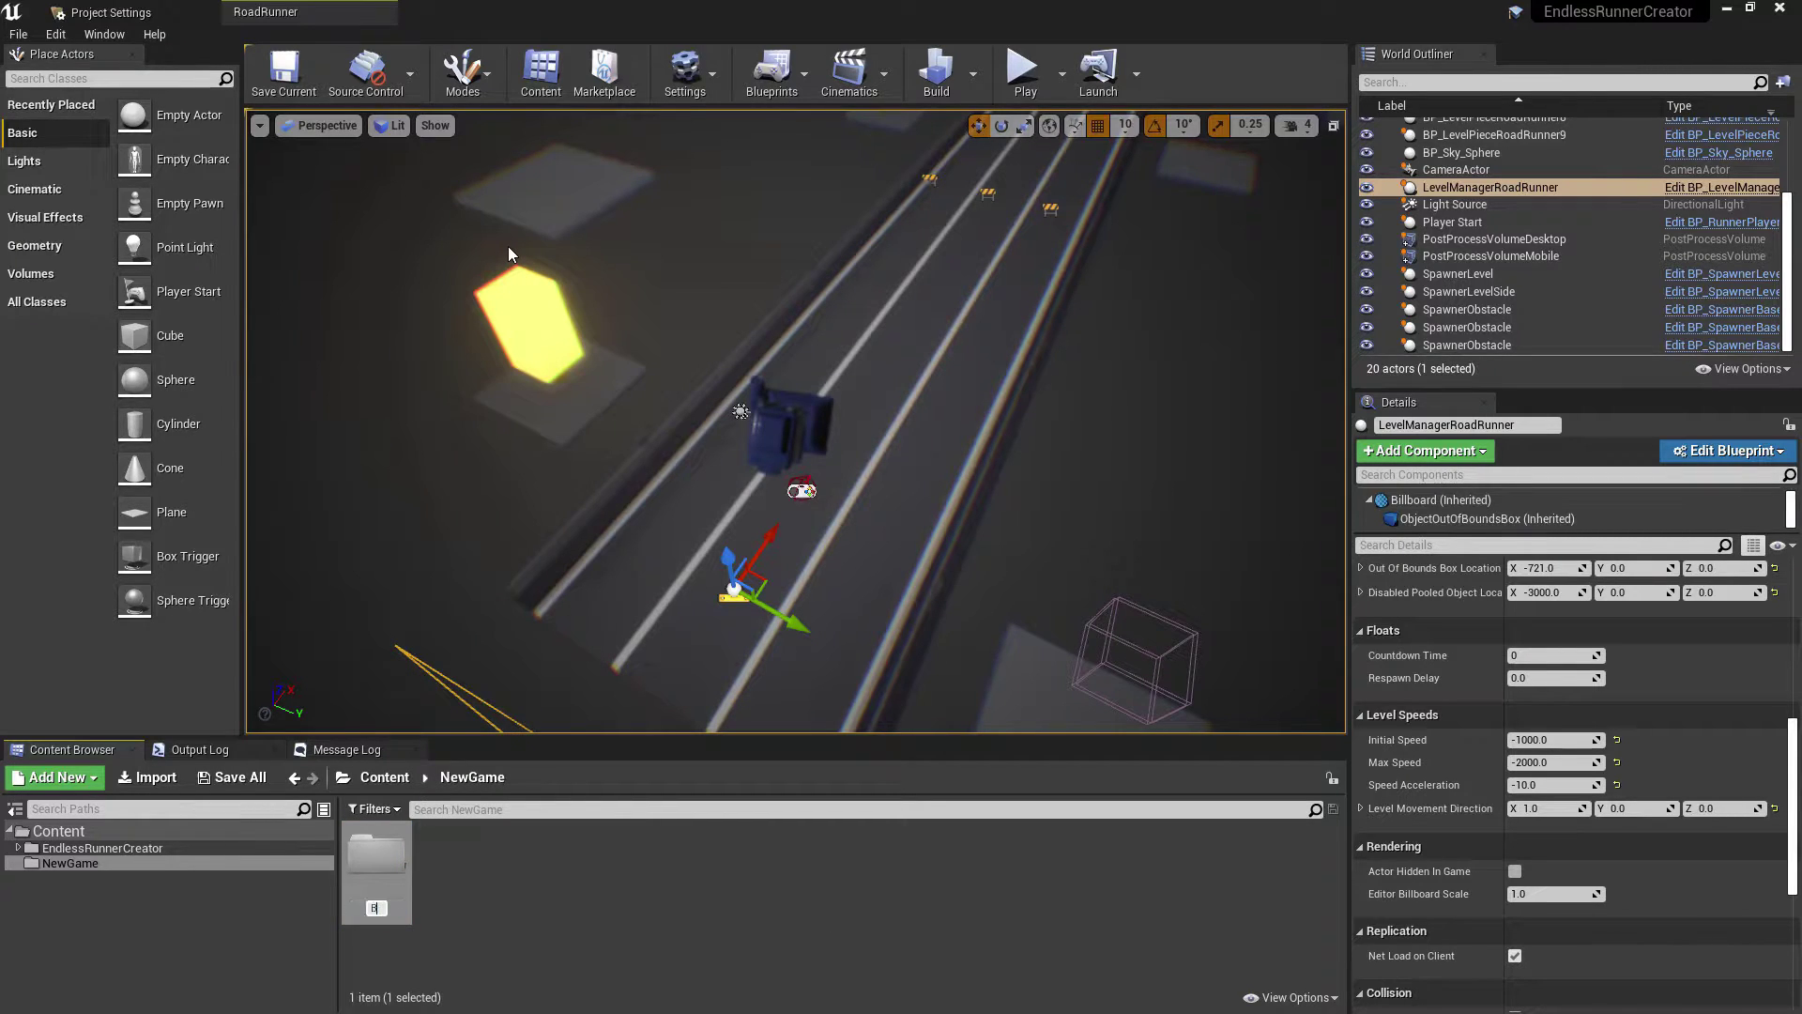
text(lueprints)
key(Return)
right_click(460, 852)
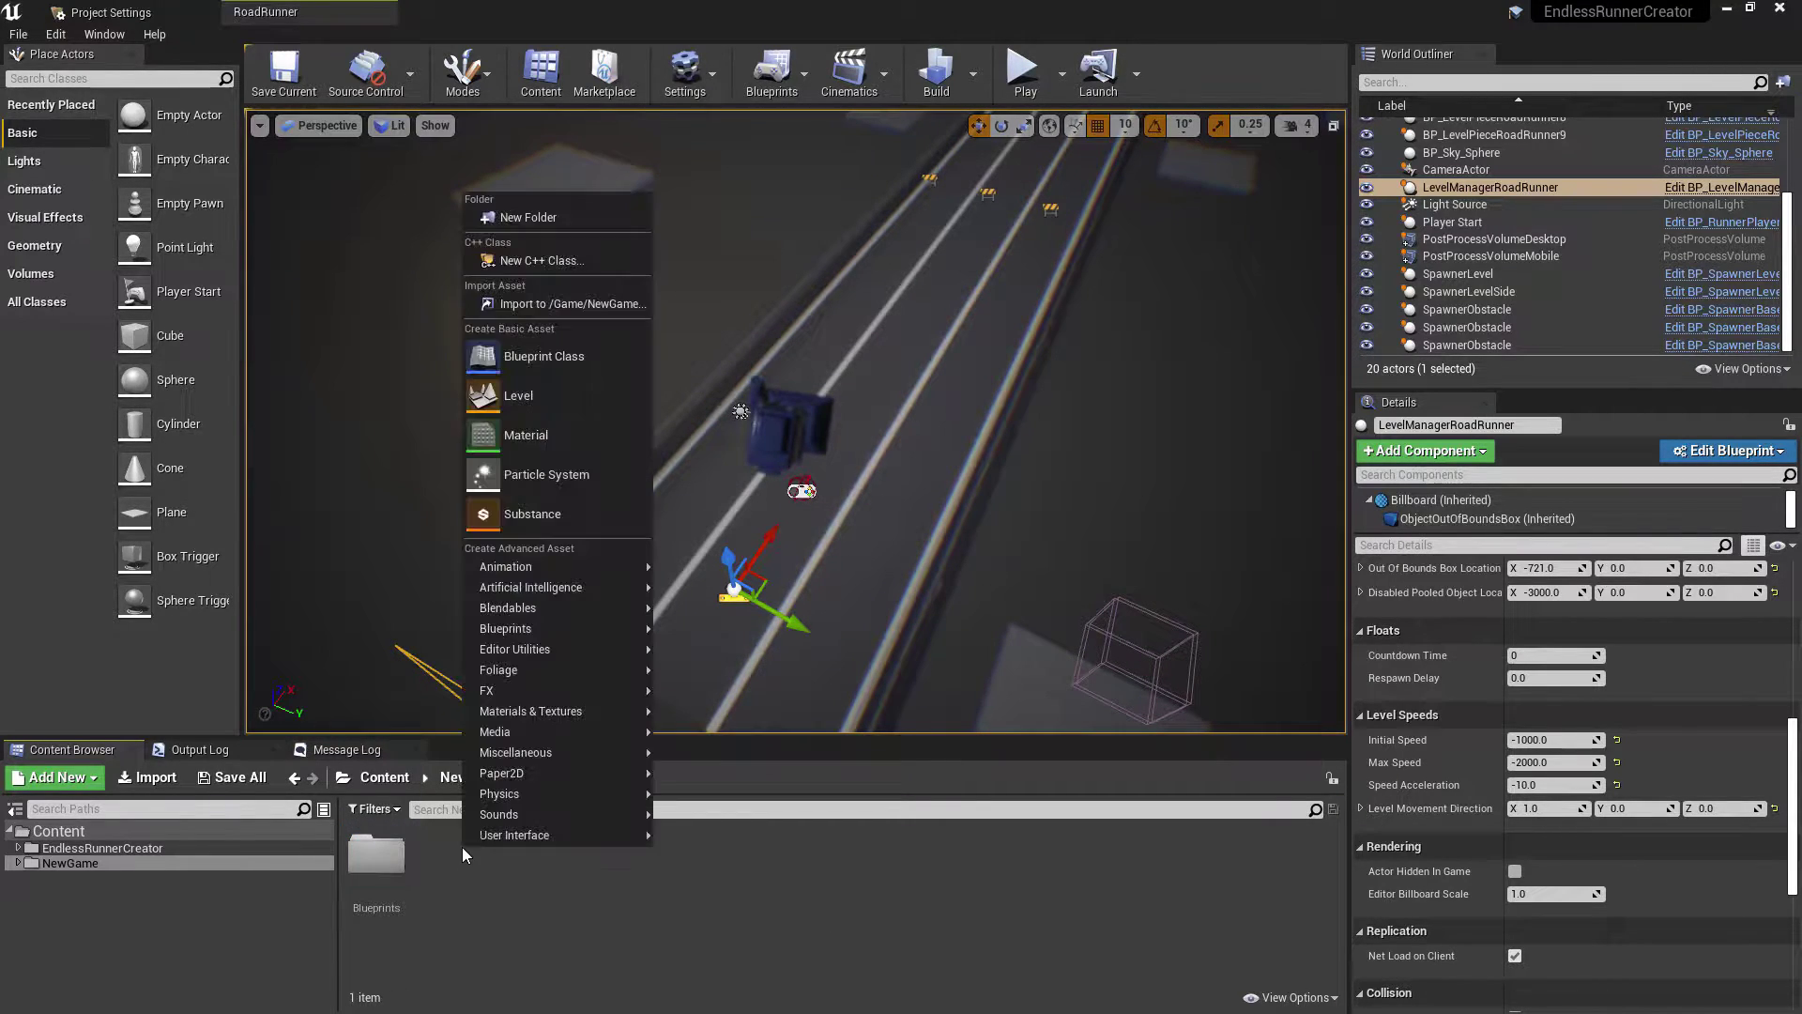
click(533, 217)
text(Maps)
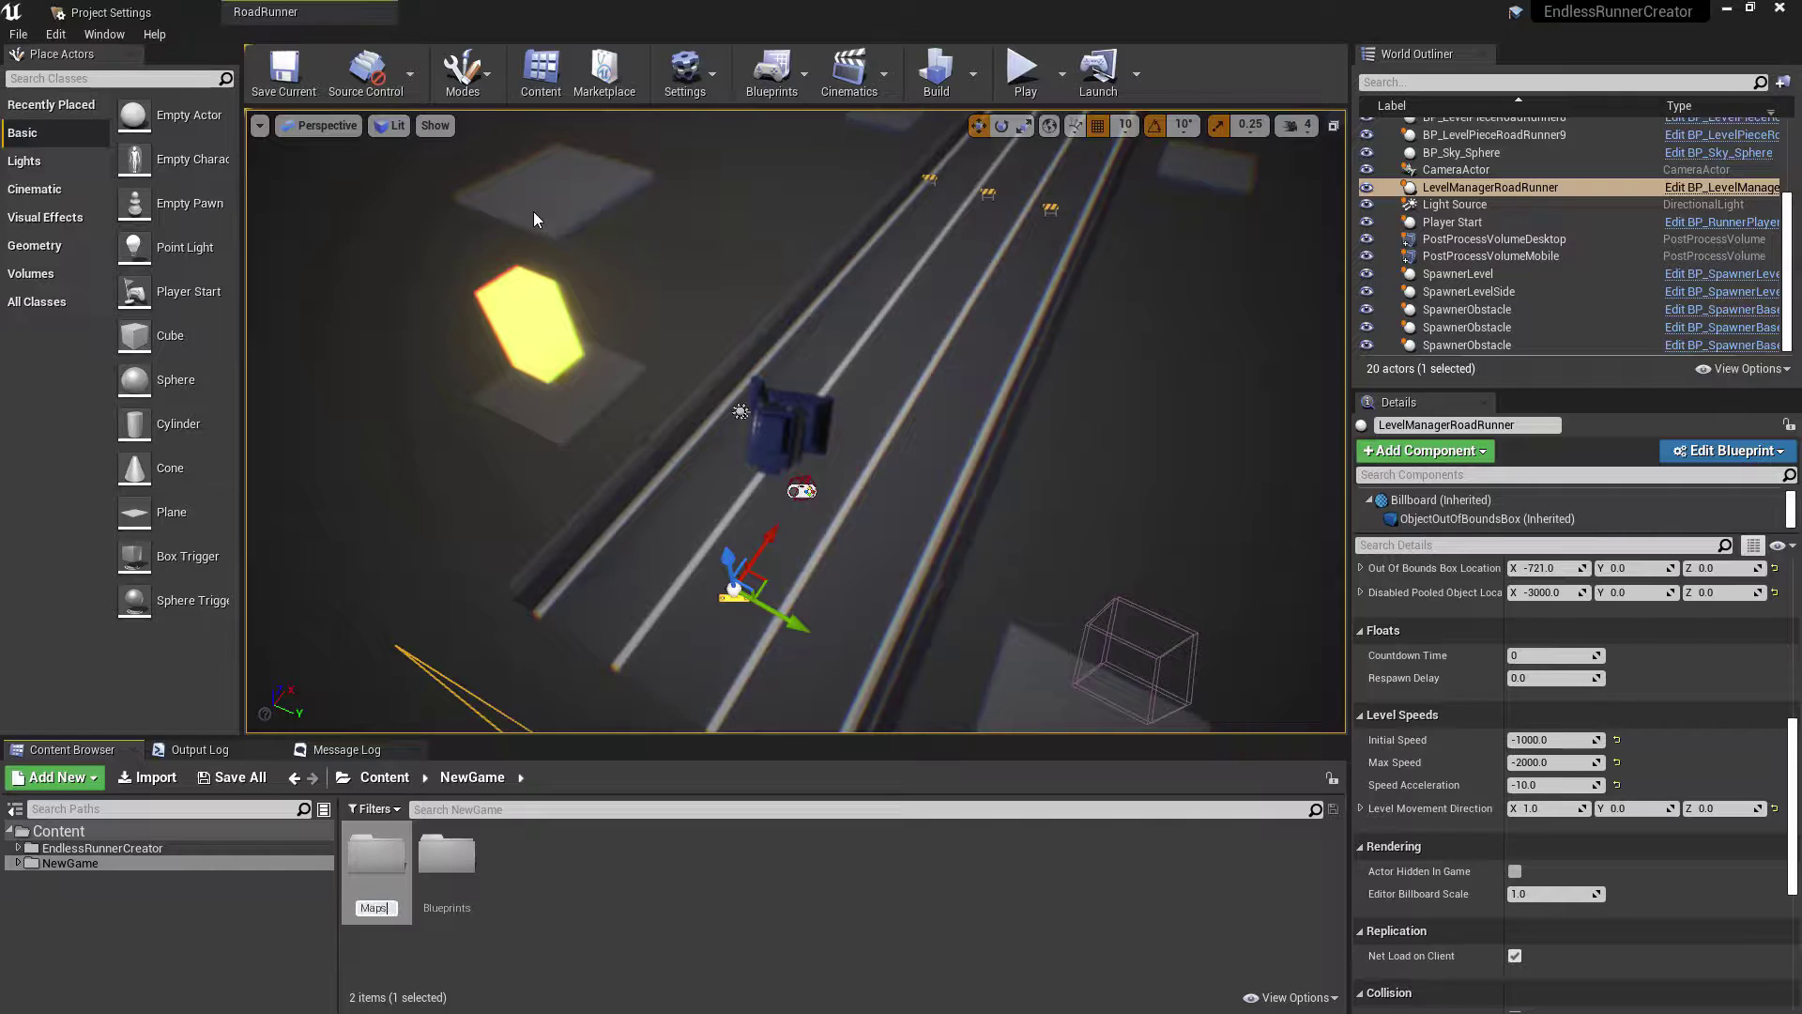
key(Return)
Step: Create a new level from the Default template
click(657, 563)
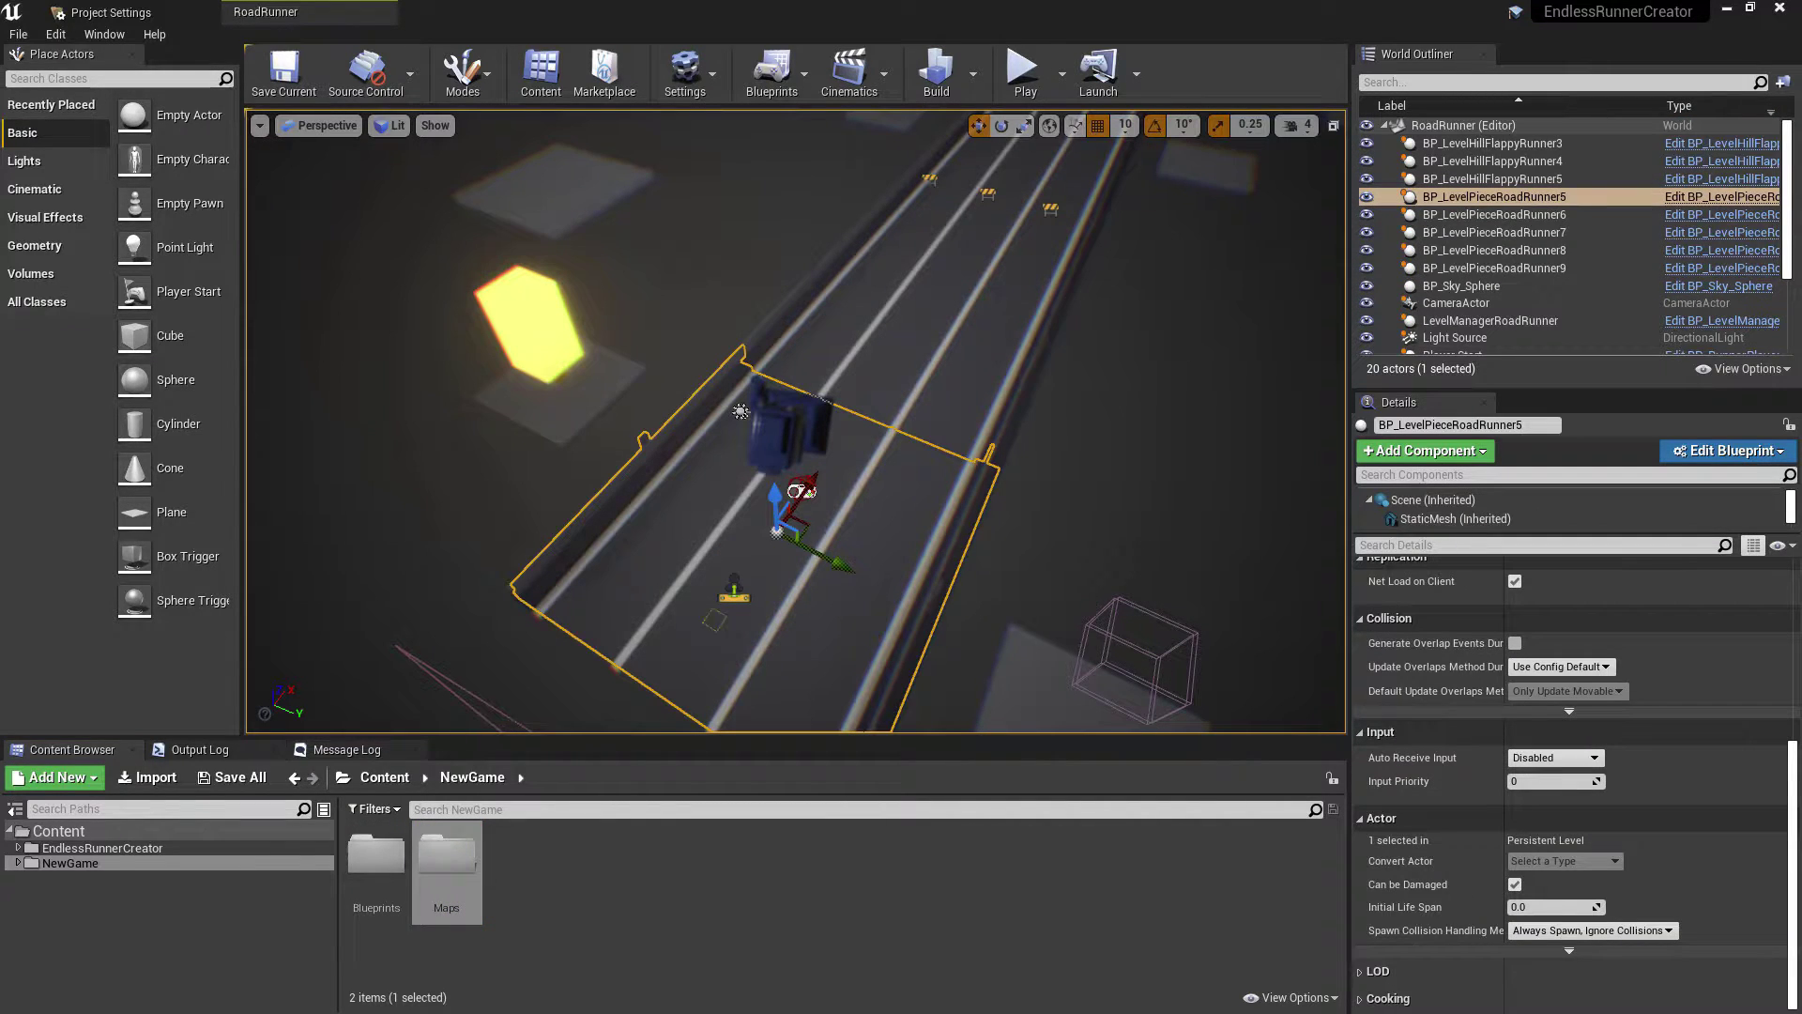
key(ctrl+n)
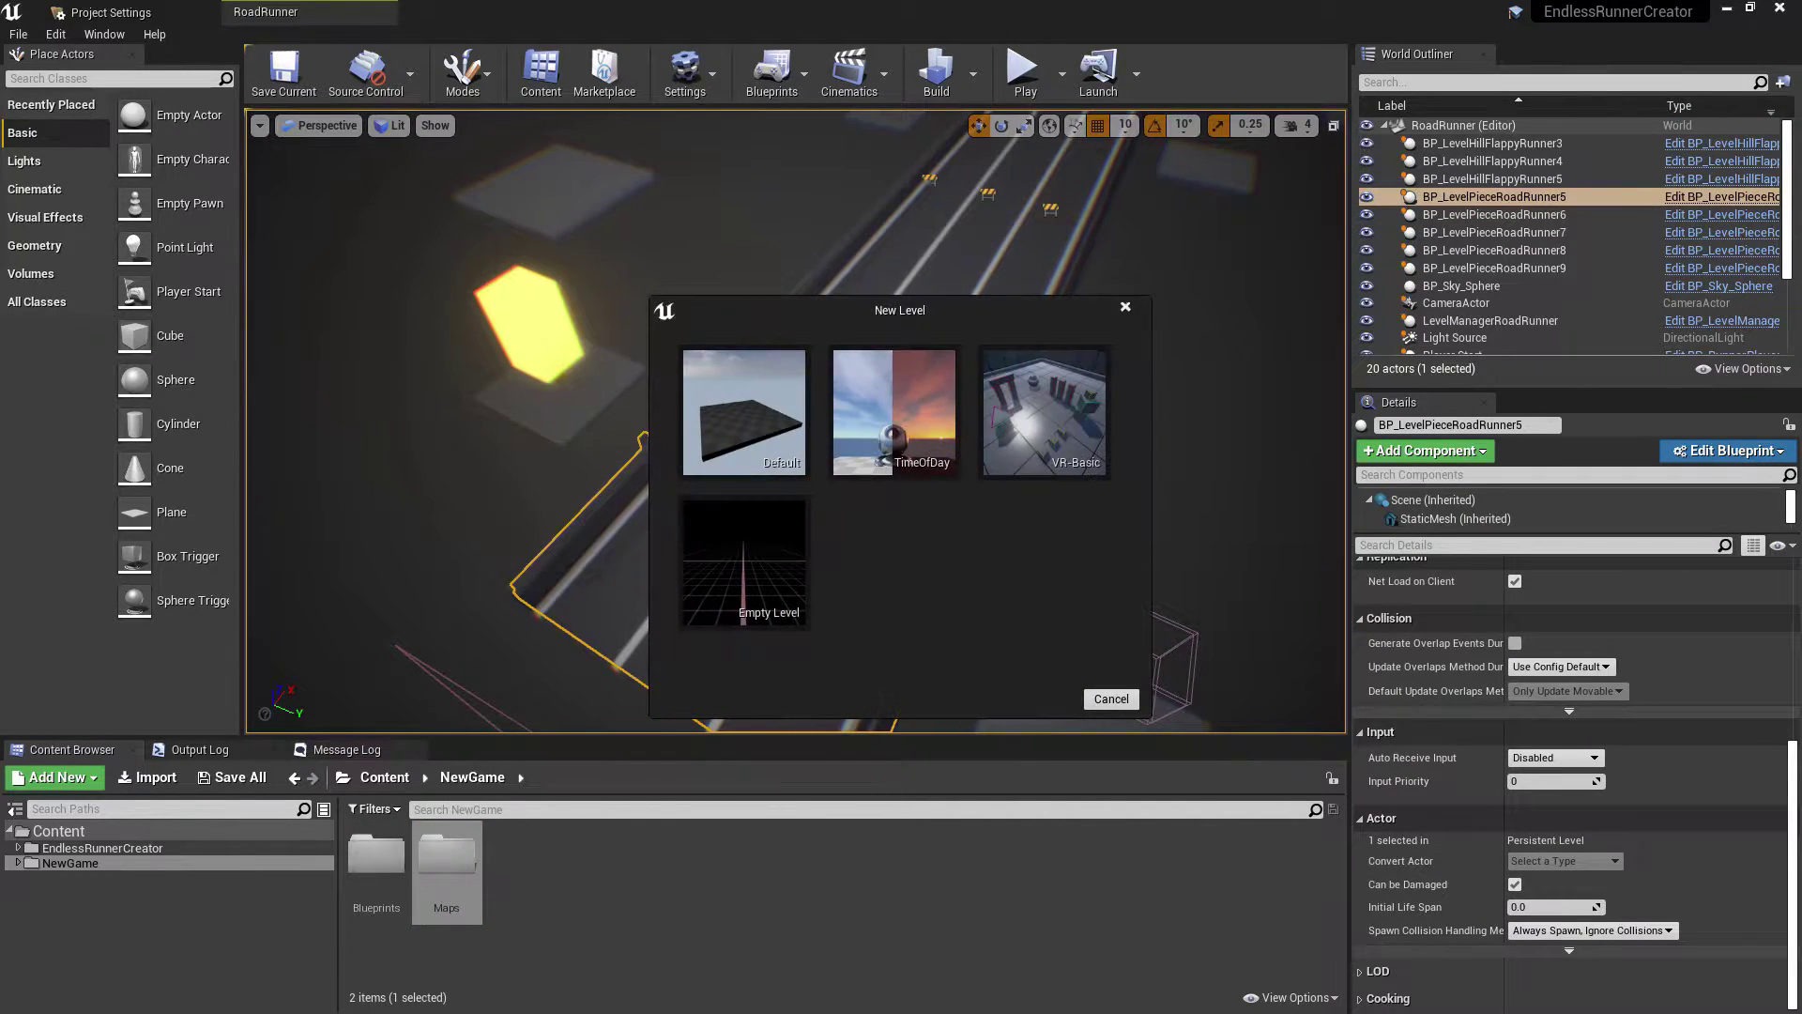
click(781, 451)
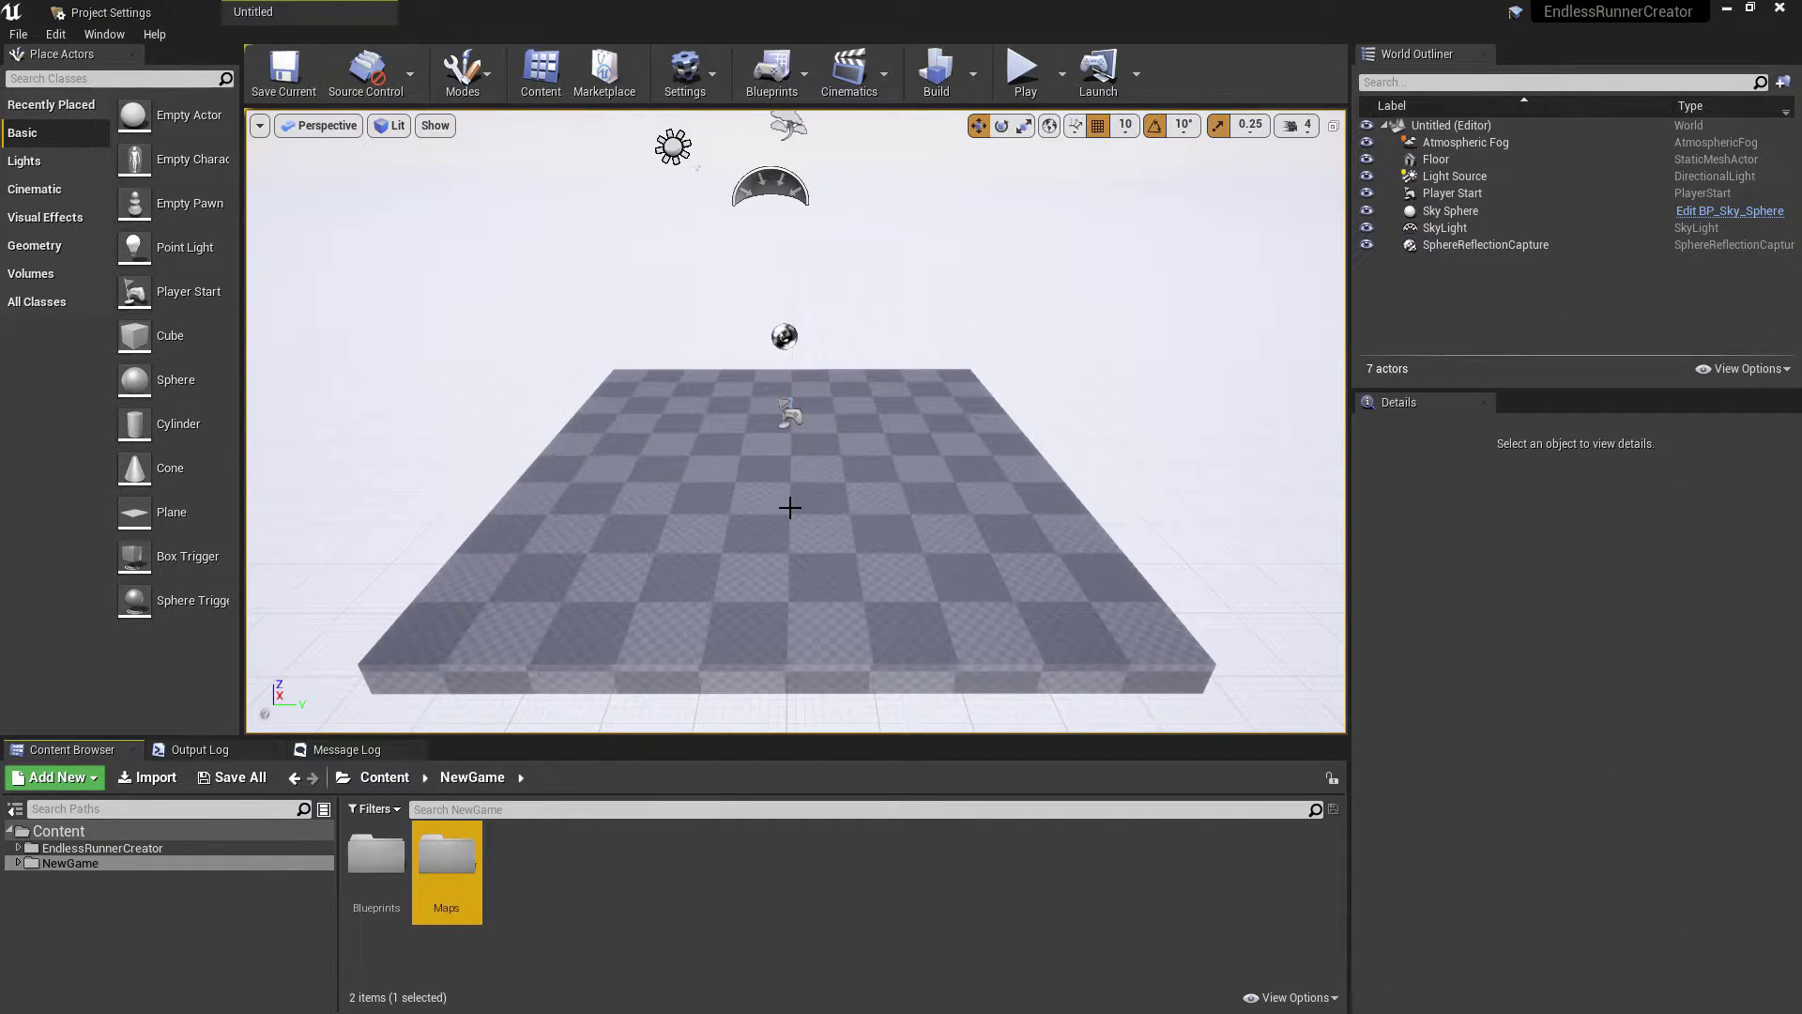
Step: Save the new level as NewGameMap in the NewGame/Maps folder
click(685, 347)
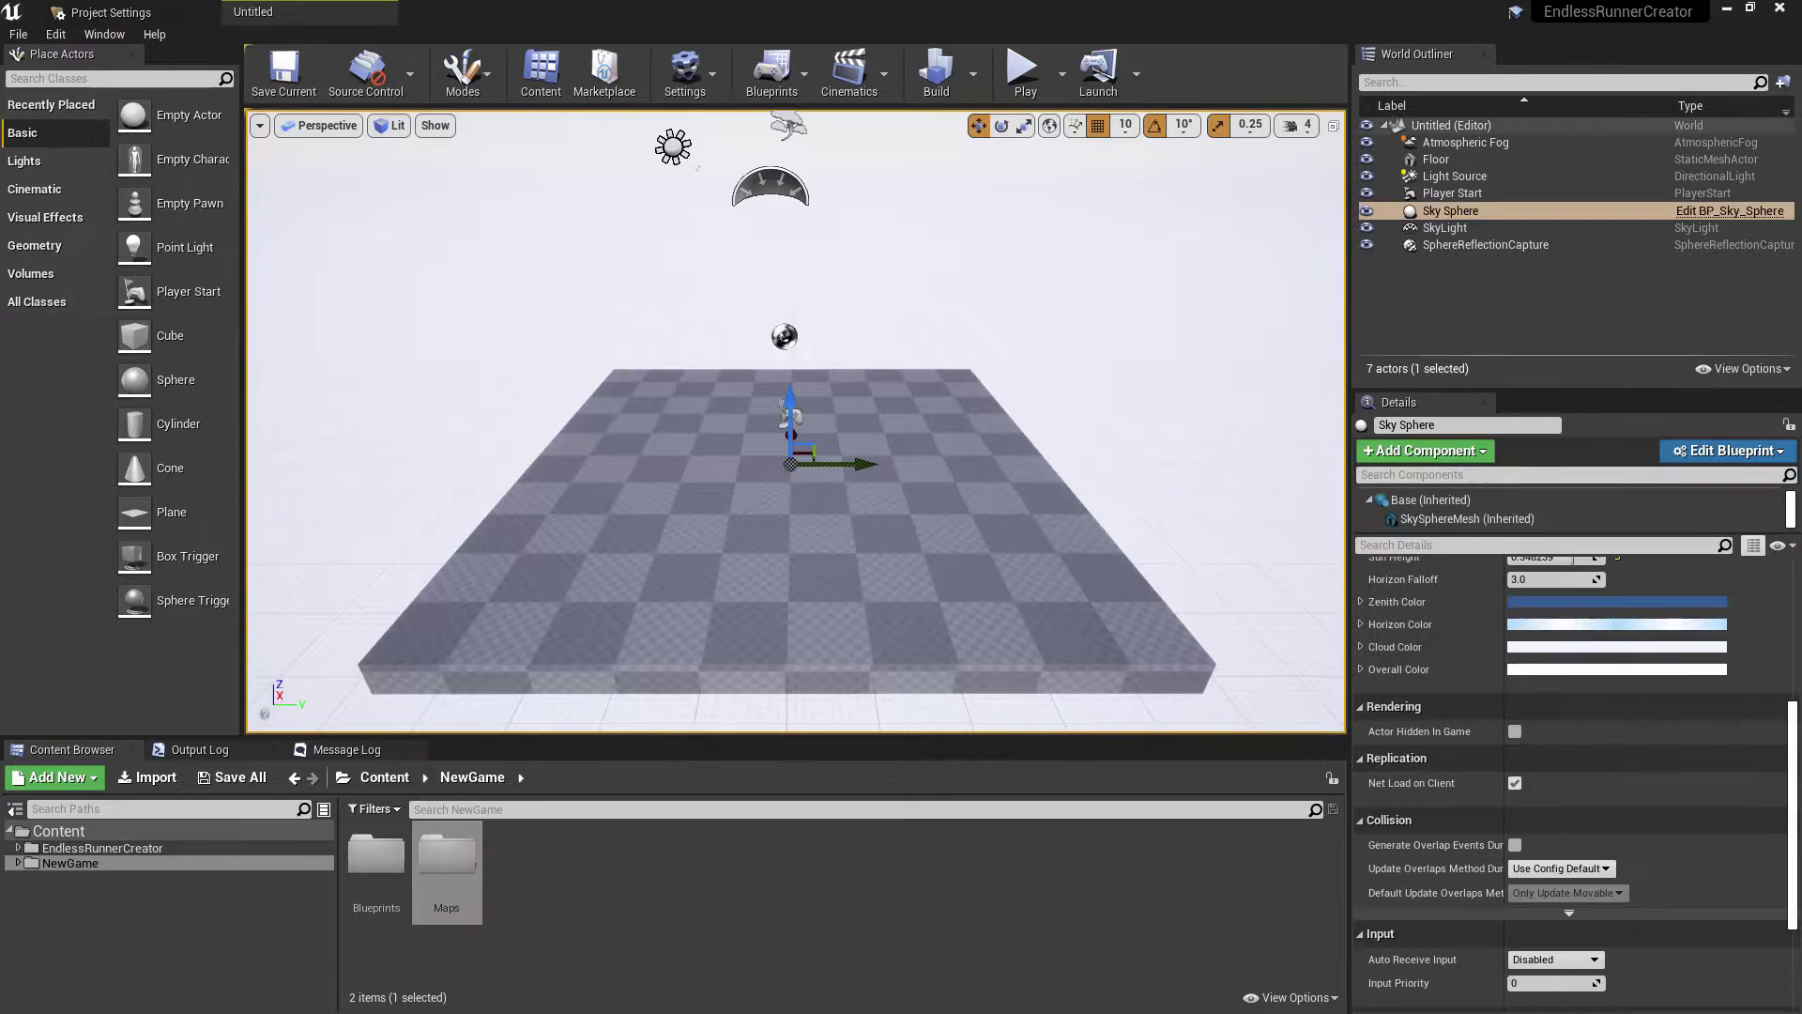
key(ctrl+s)
double_click(456, 287)
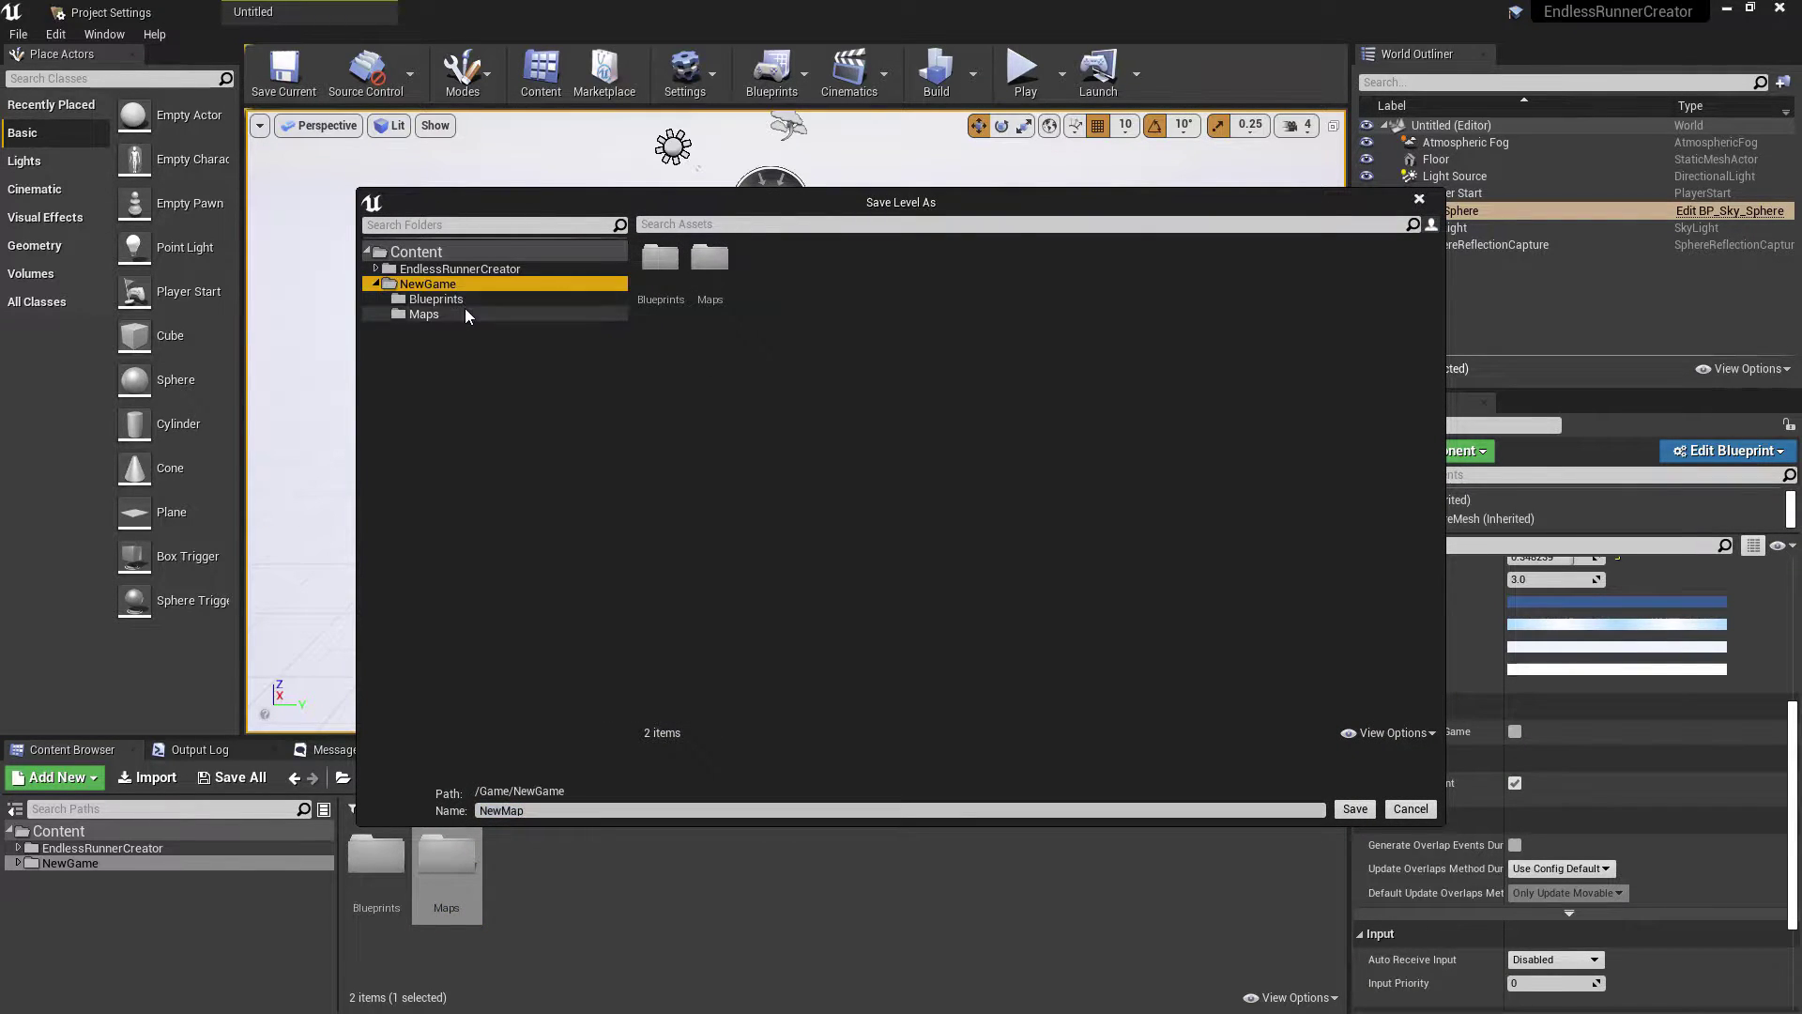
click(465, 311)
click(628, 811)
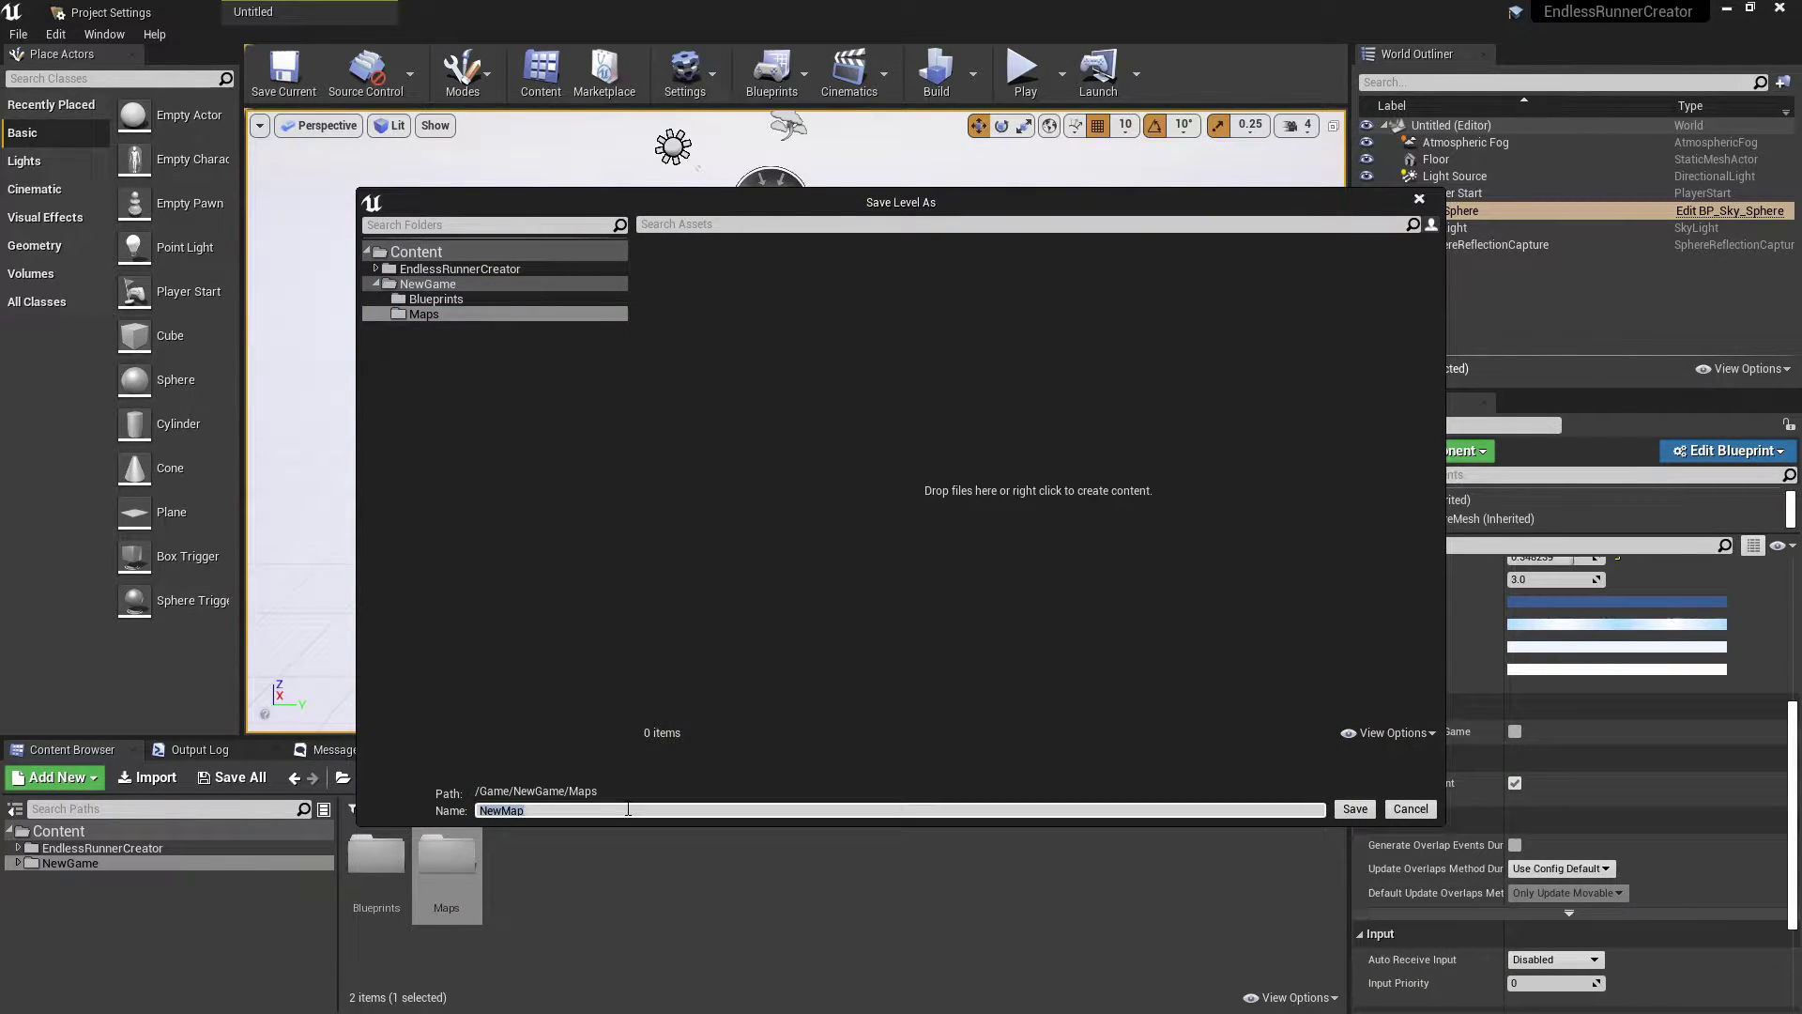
text(NewGameMap)
key(Return)
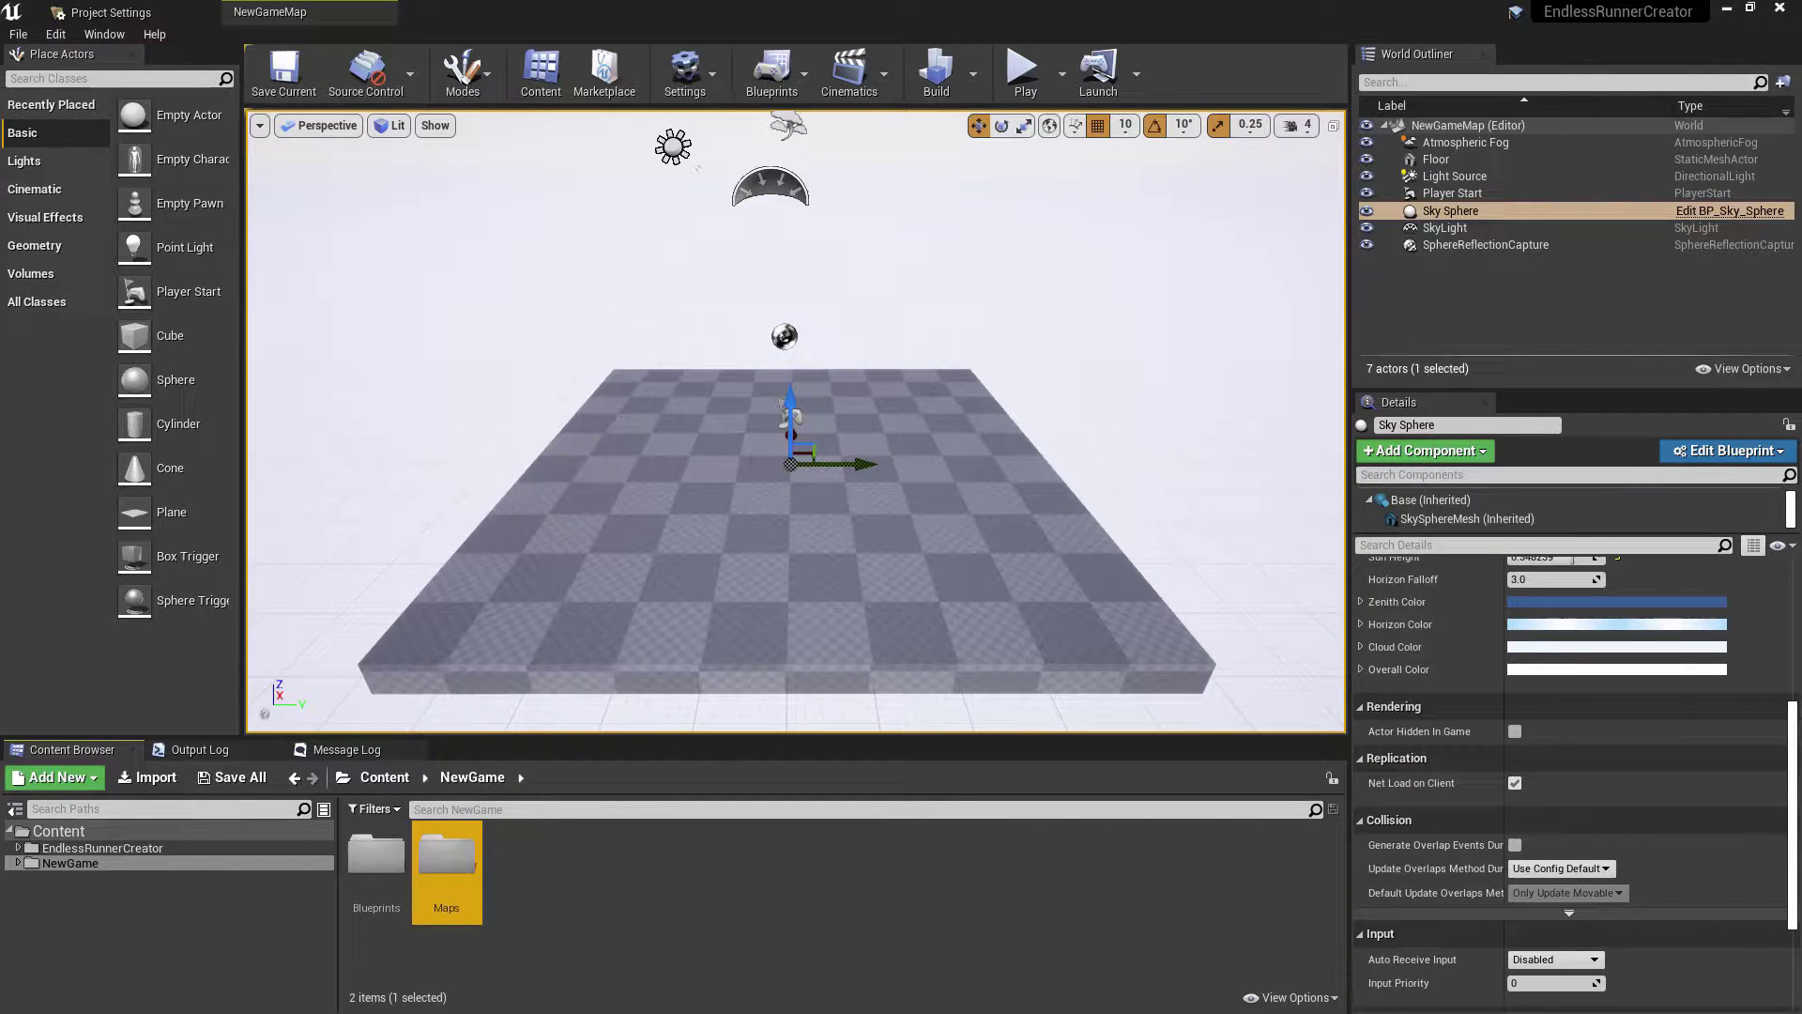
Step: Check the project's default game mode and default maps in the Maps & Modes settings, and return to the level
click(110, 13)
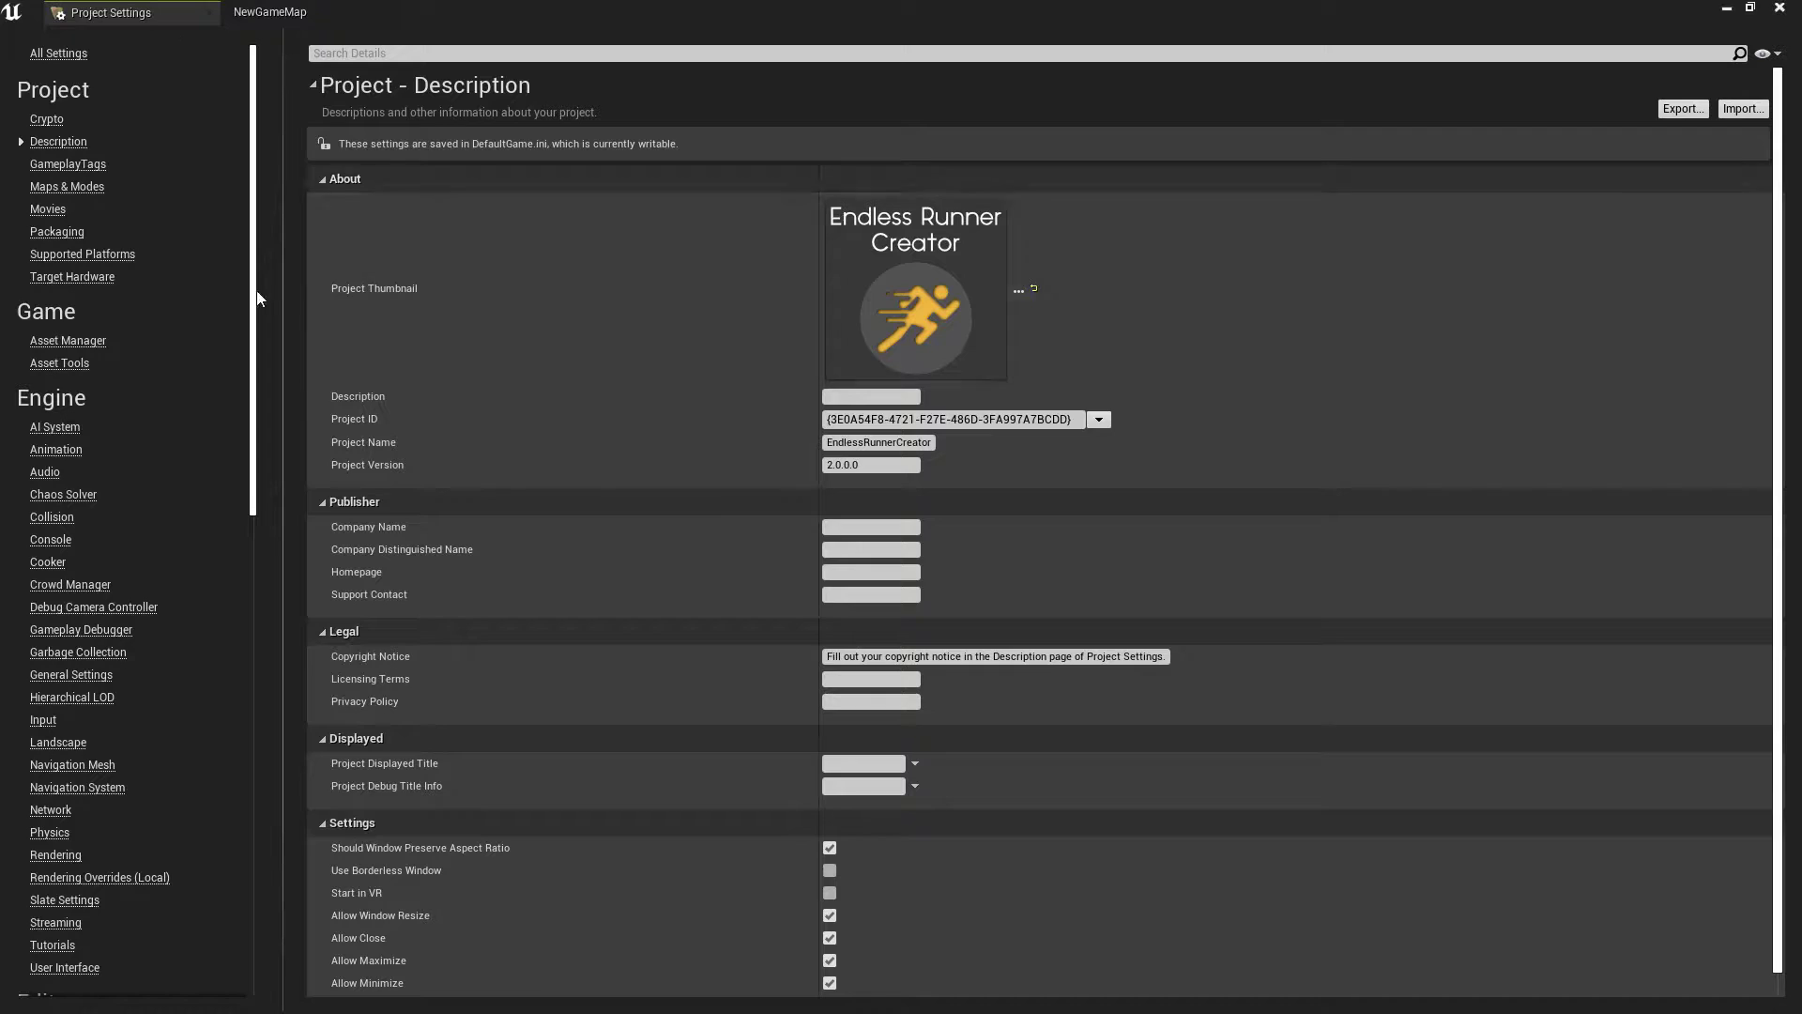
click(91, 192)
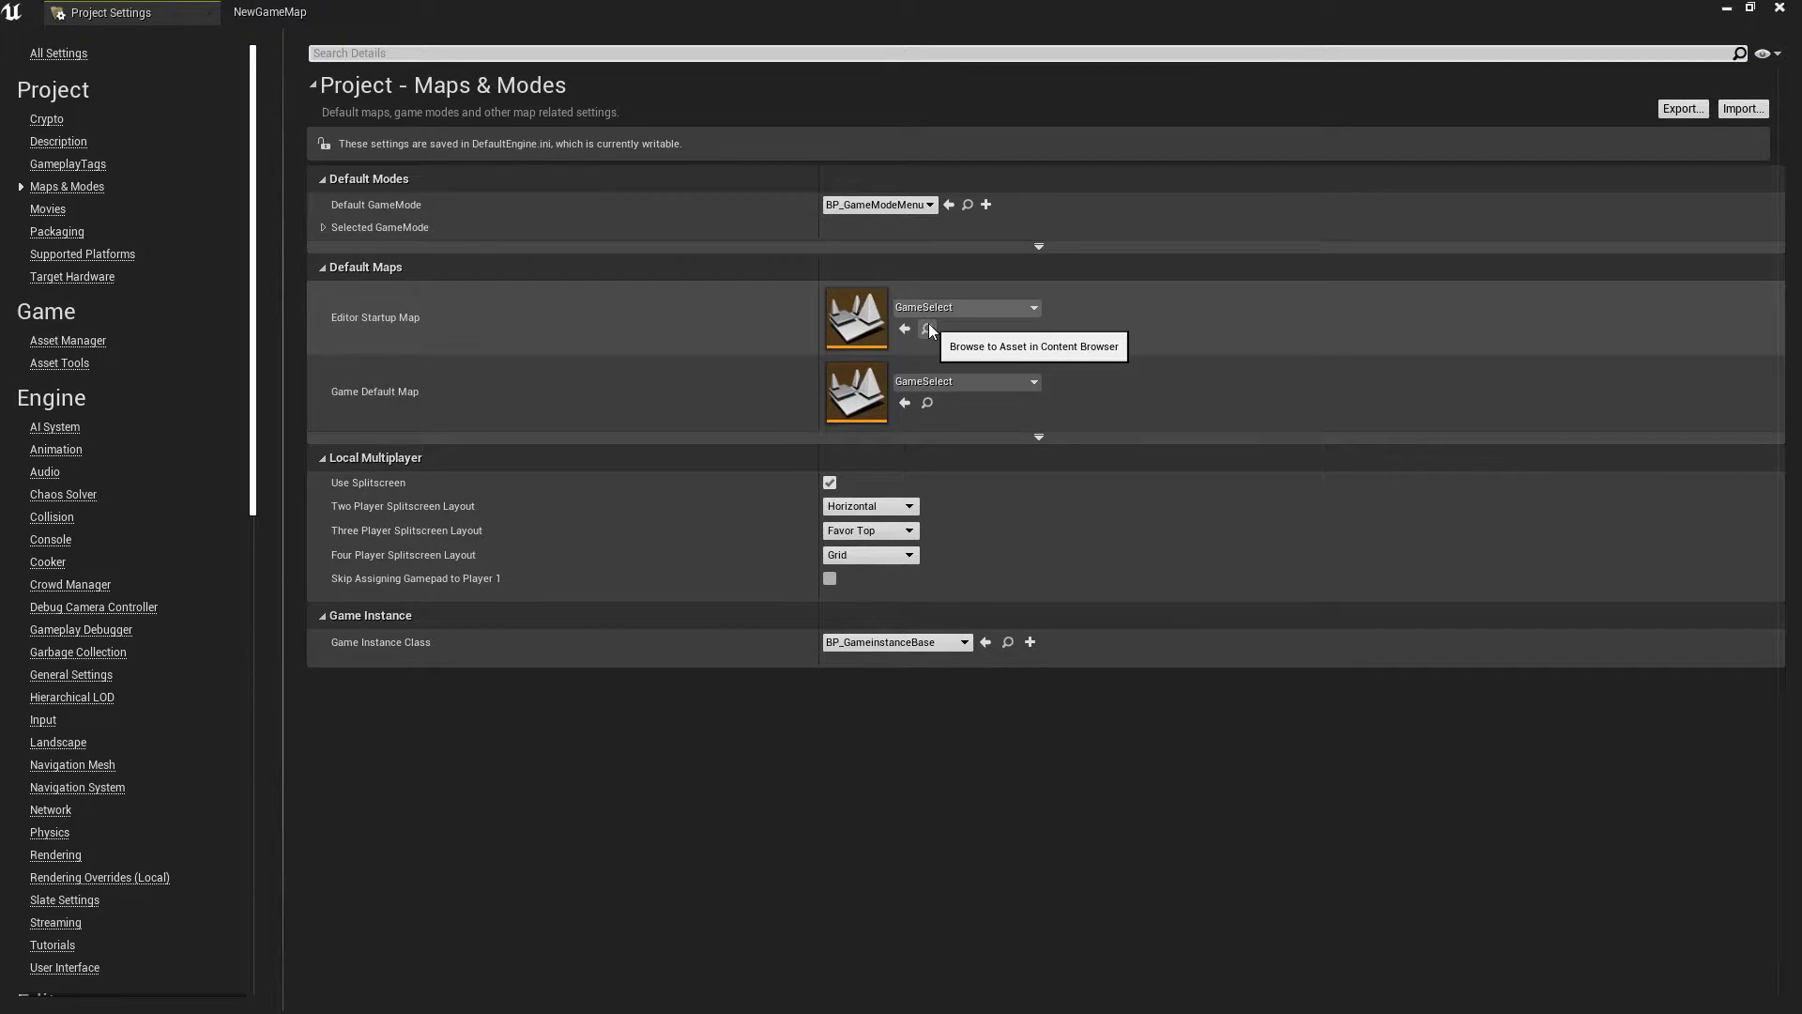
click(291, 13)
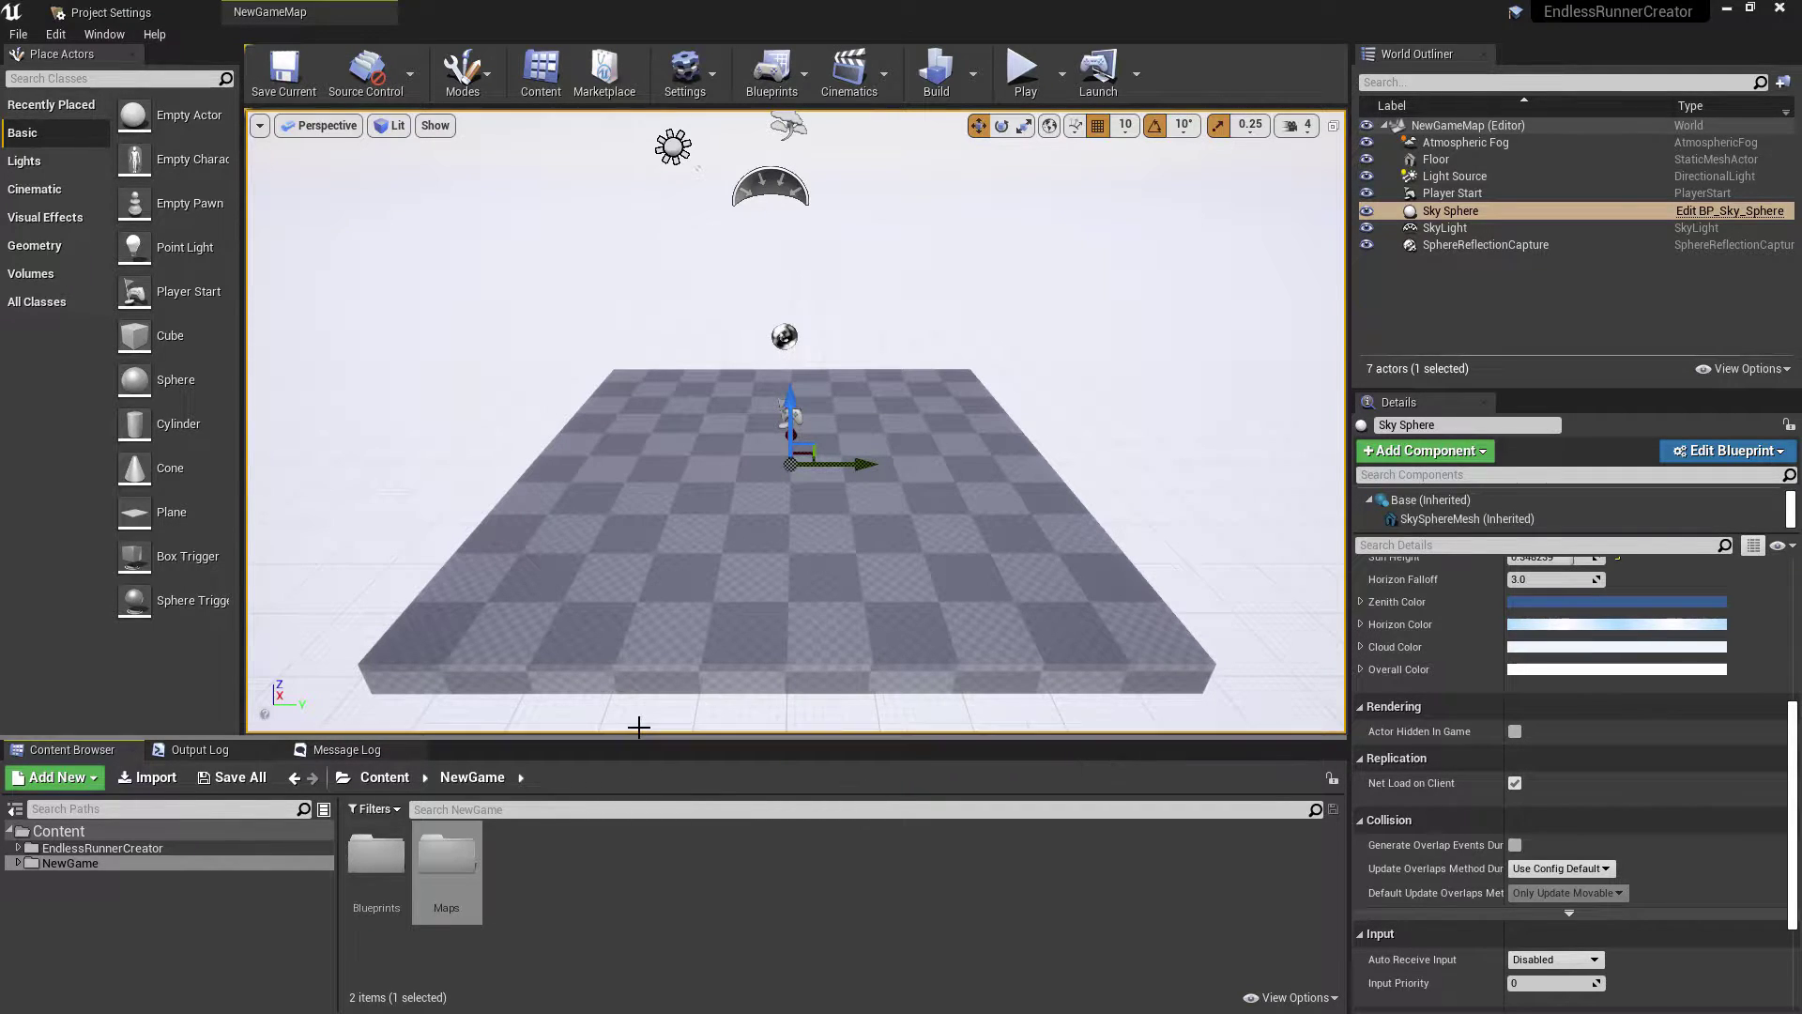
Step: Create a Blueprint class in the NewGame/Blueprints folder with BP_GameModeGame as its parent class
double_click(378, 856)
right_click(443, 887)
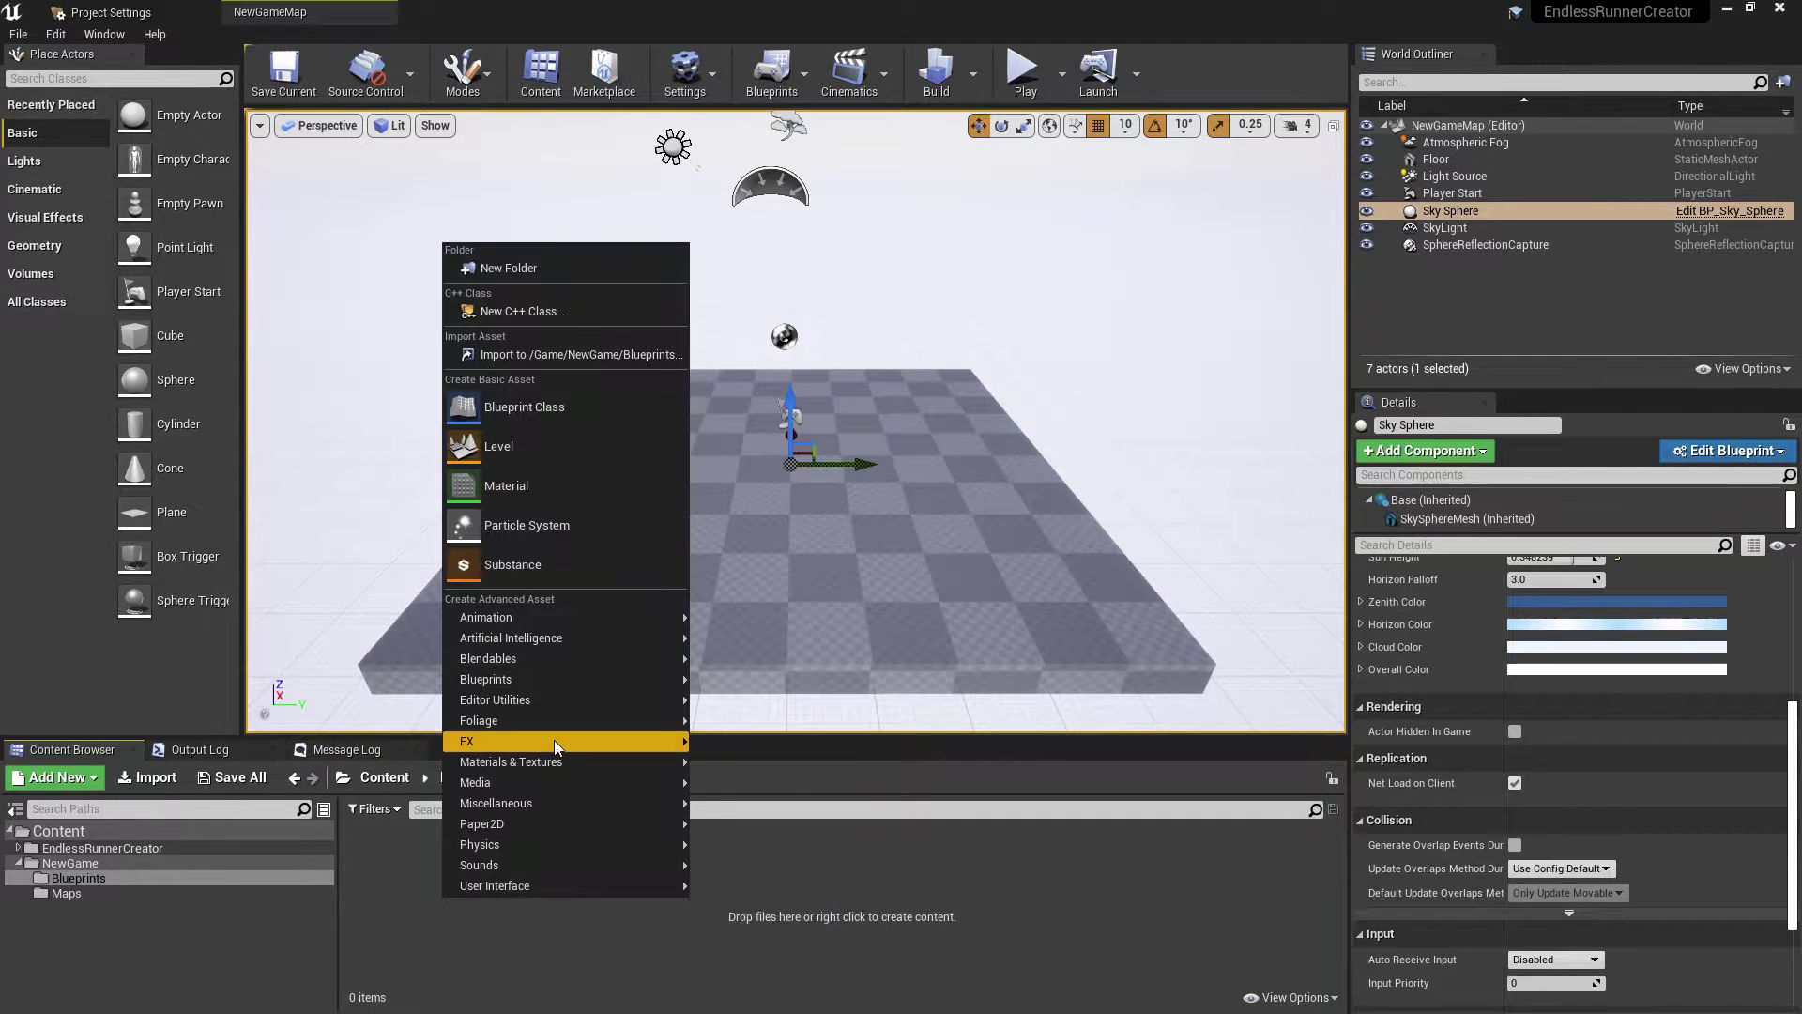
click(569, 408)
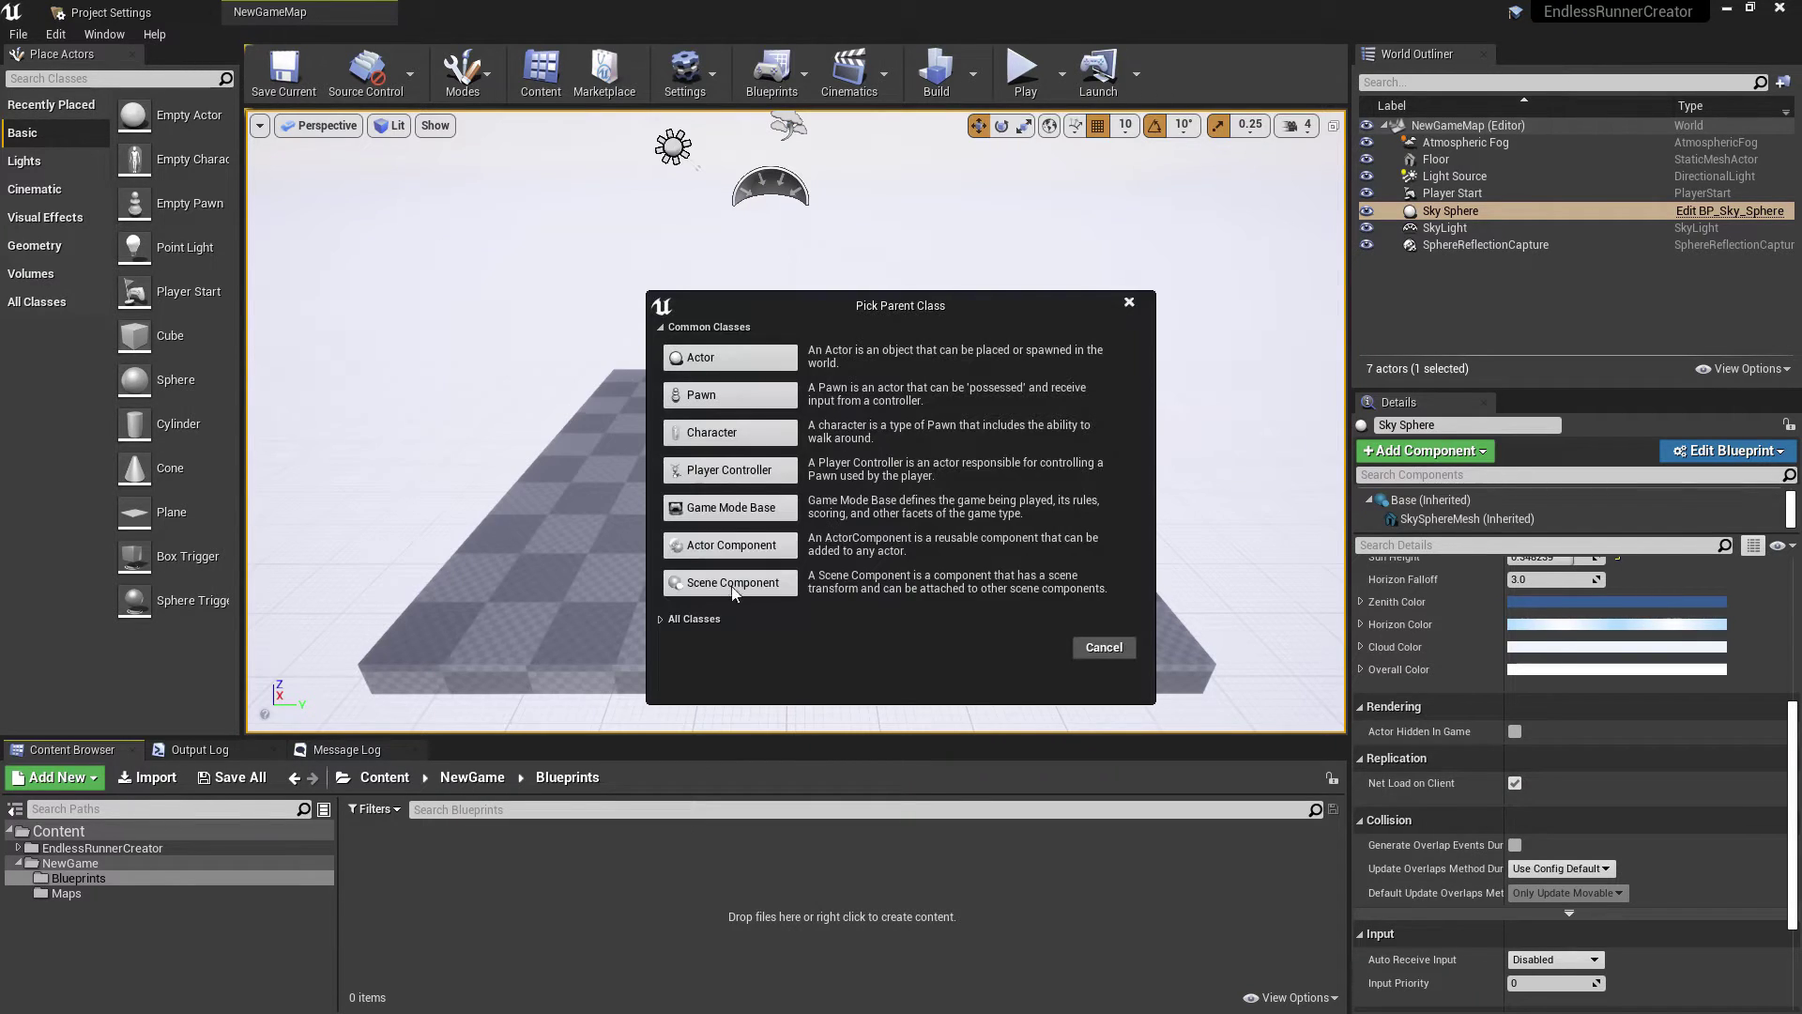
click(694, 618)
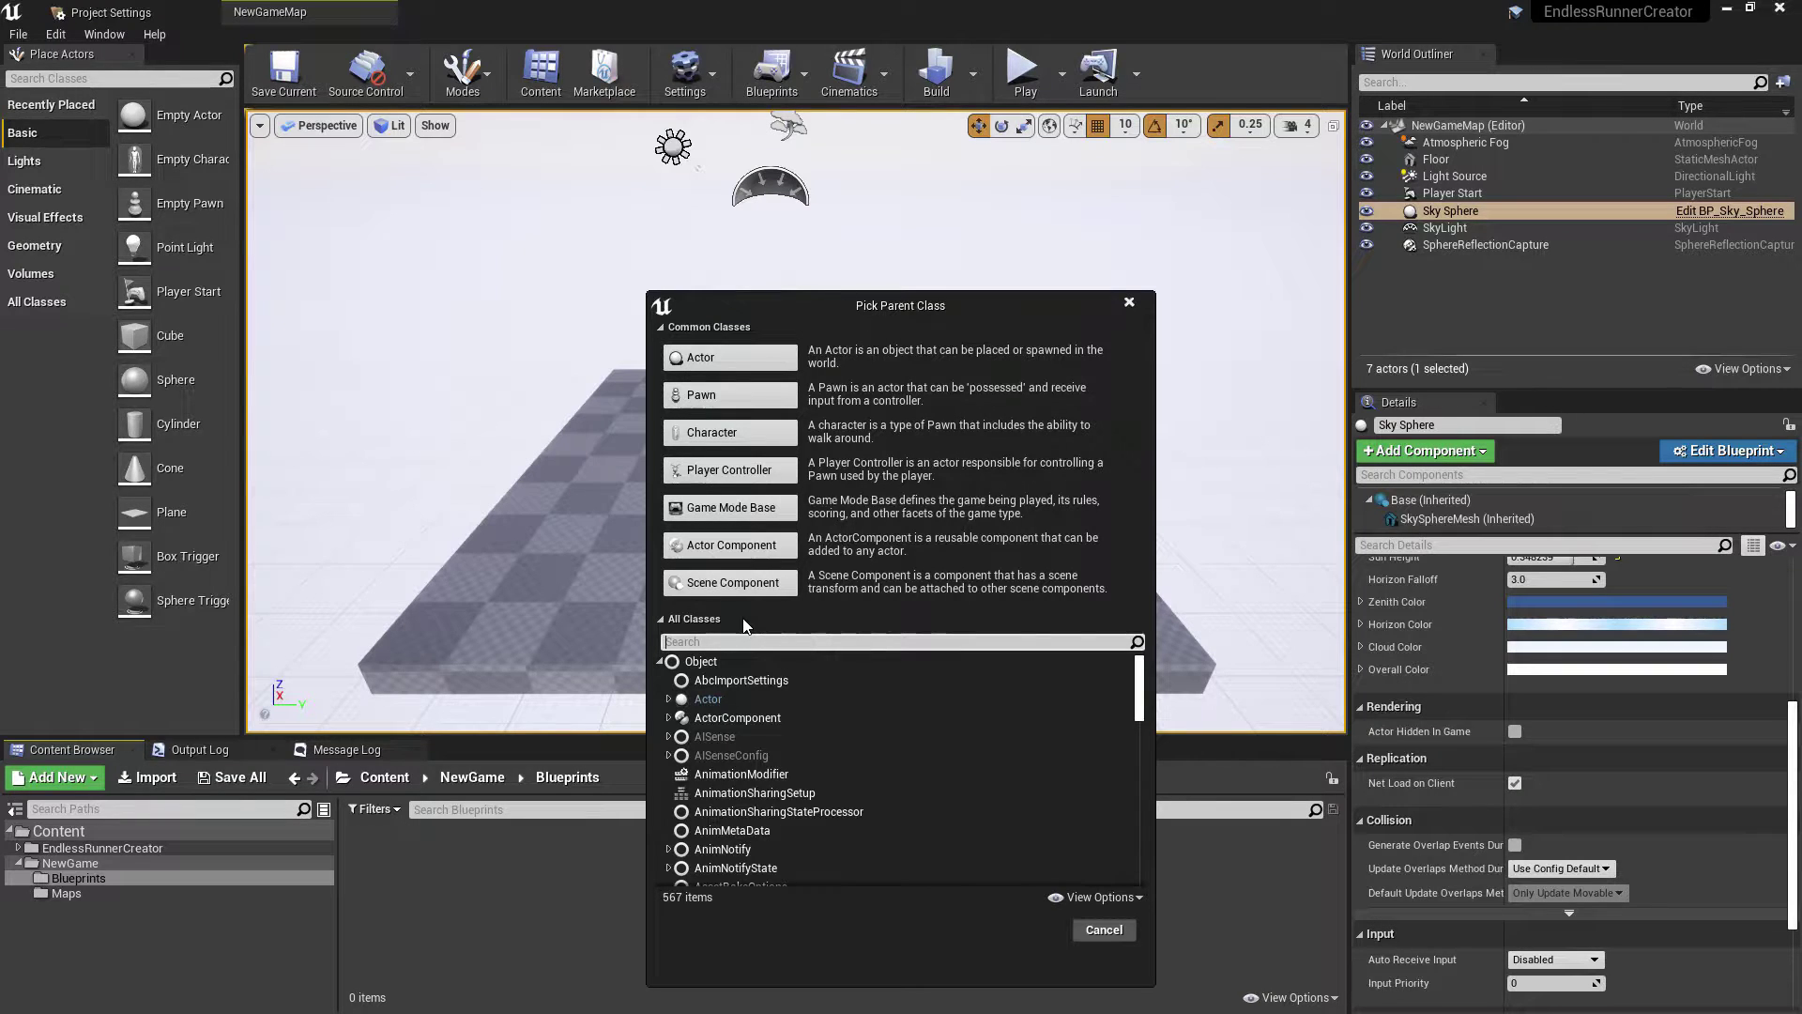
text(gamemodegame)
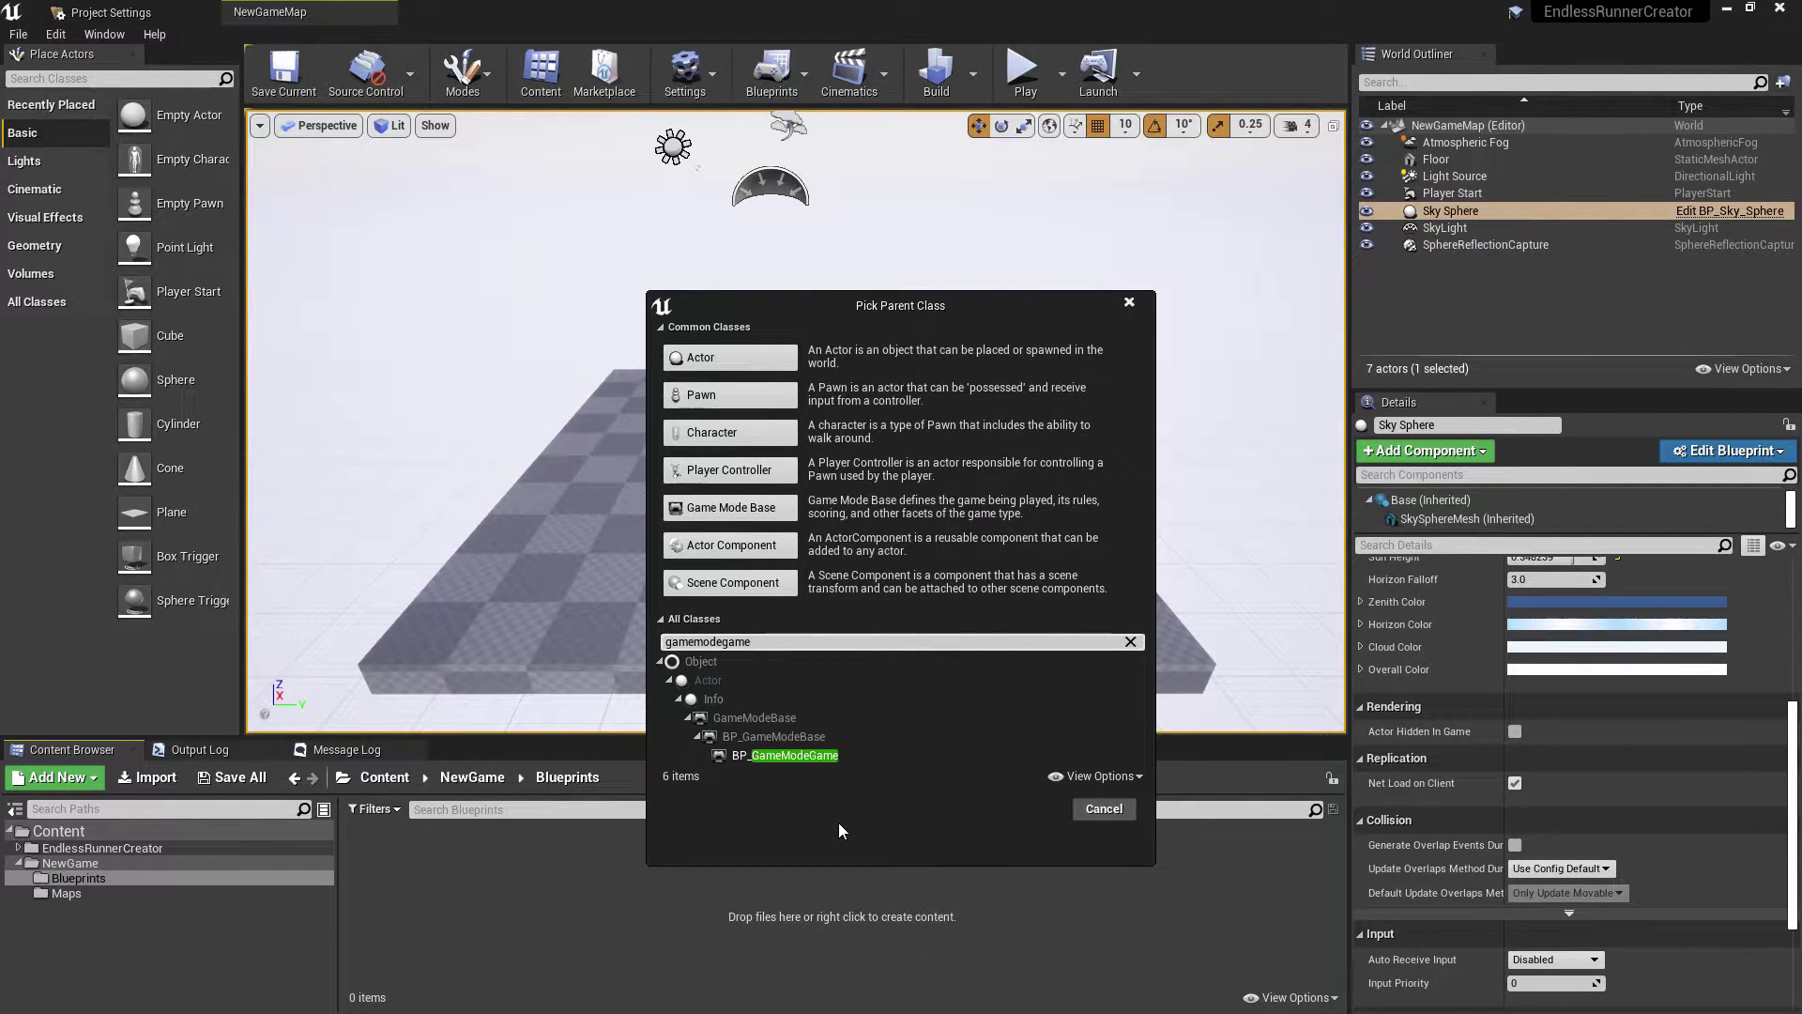
click(820, 759)
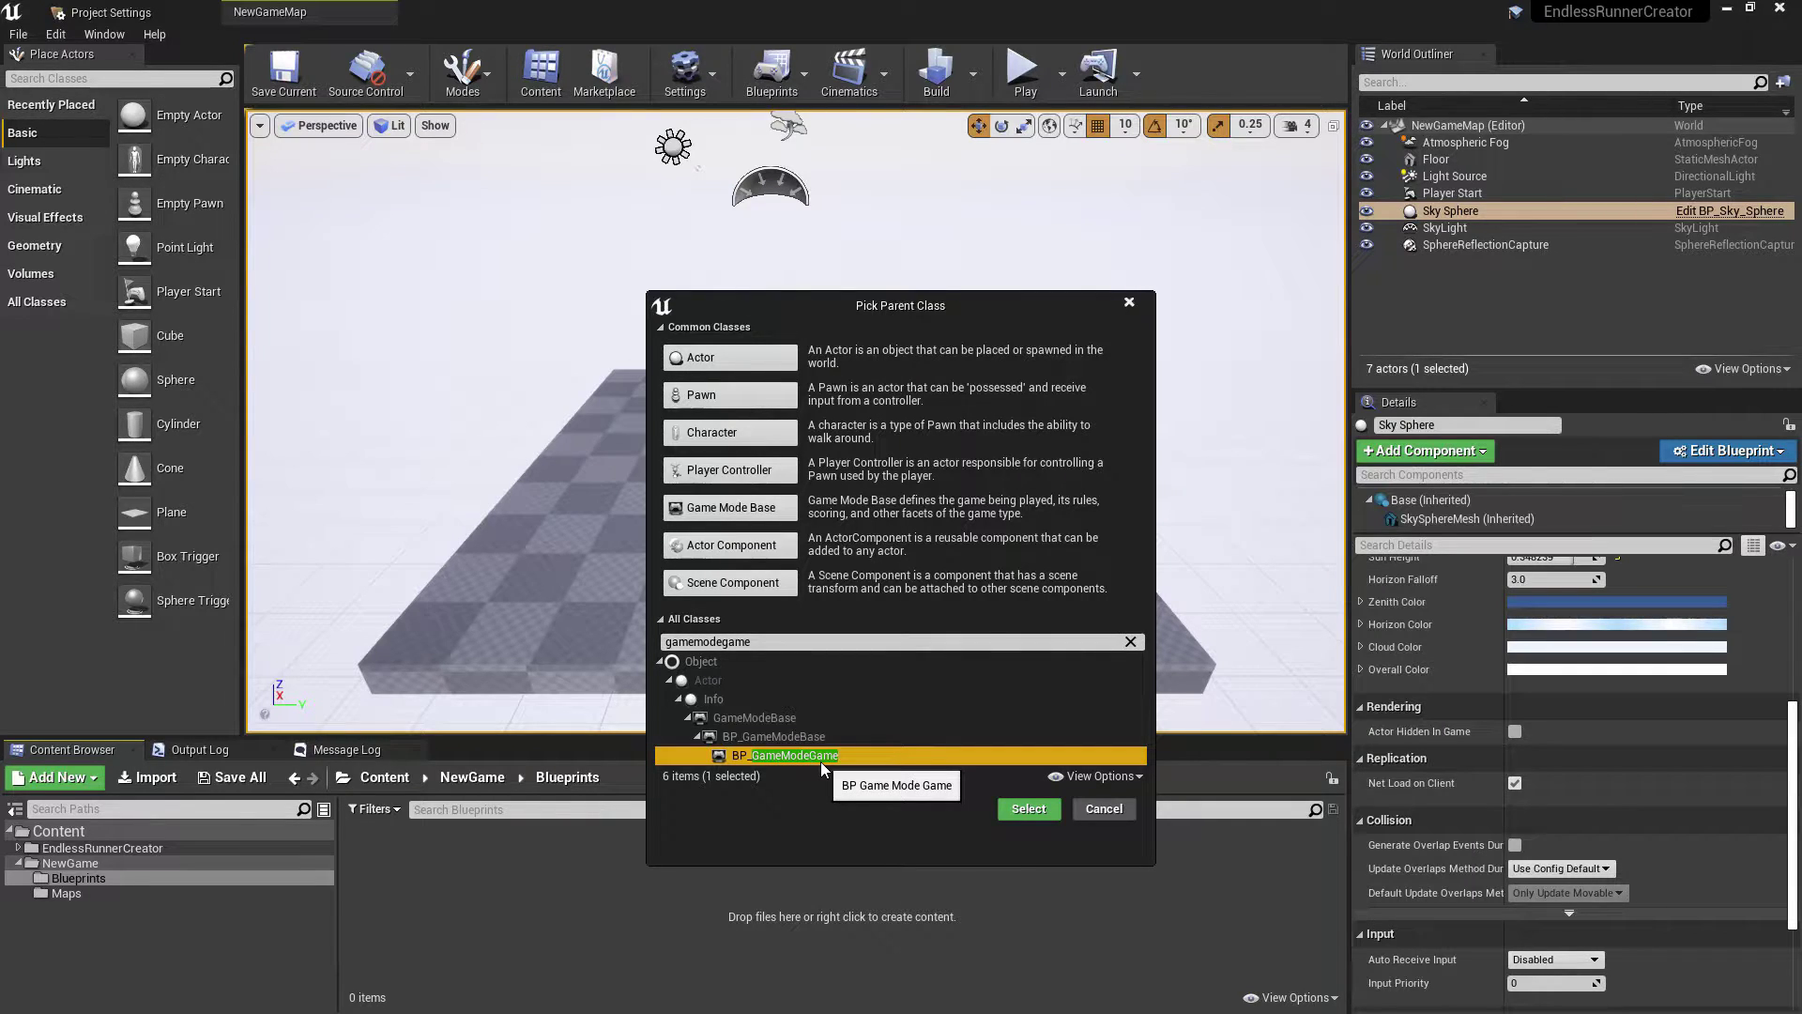
click(1011, 809)
Step: Name the new blueprint BP_GameModeNewGame and open it for editing
text(BP_GameModeNewGame)
key(Return)
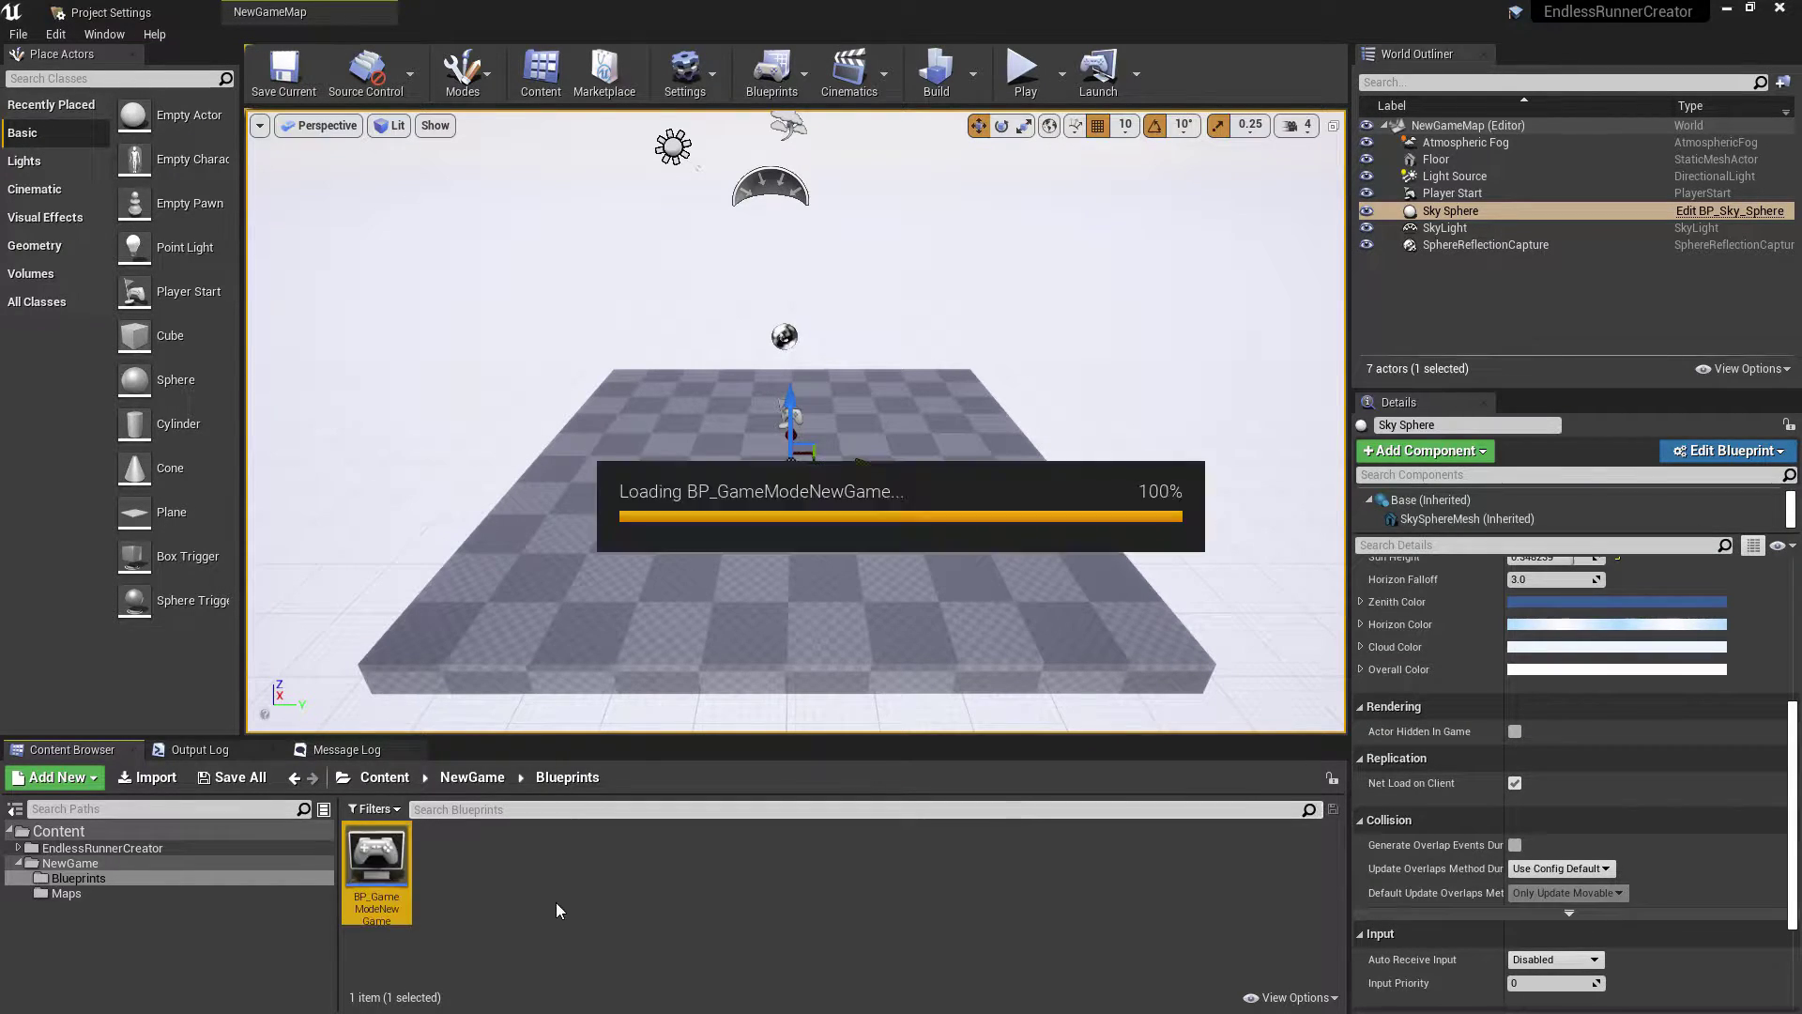
key(Return)
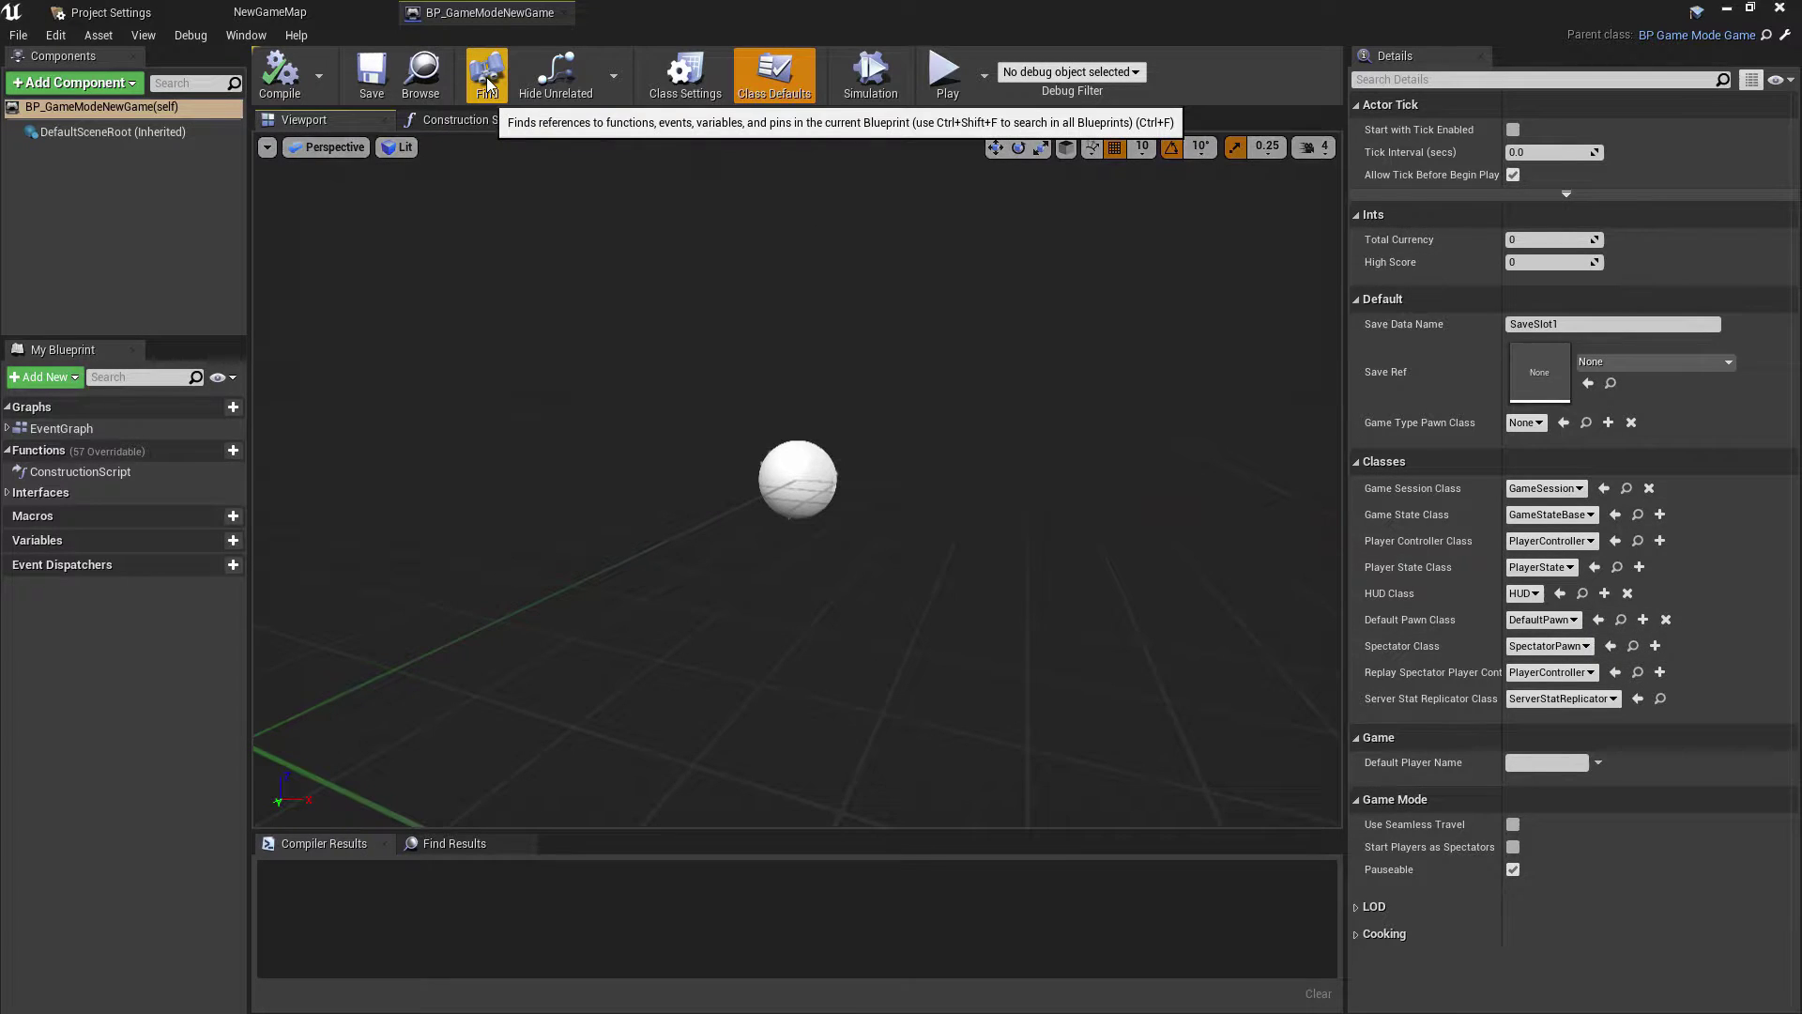
click(366, 9)
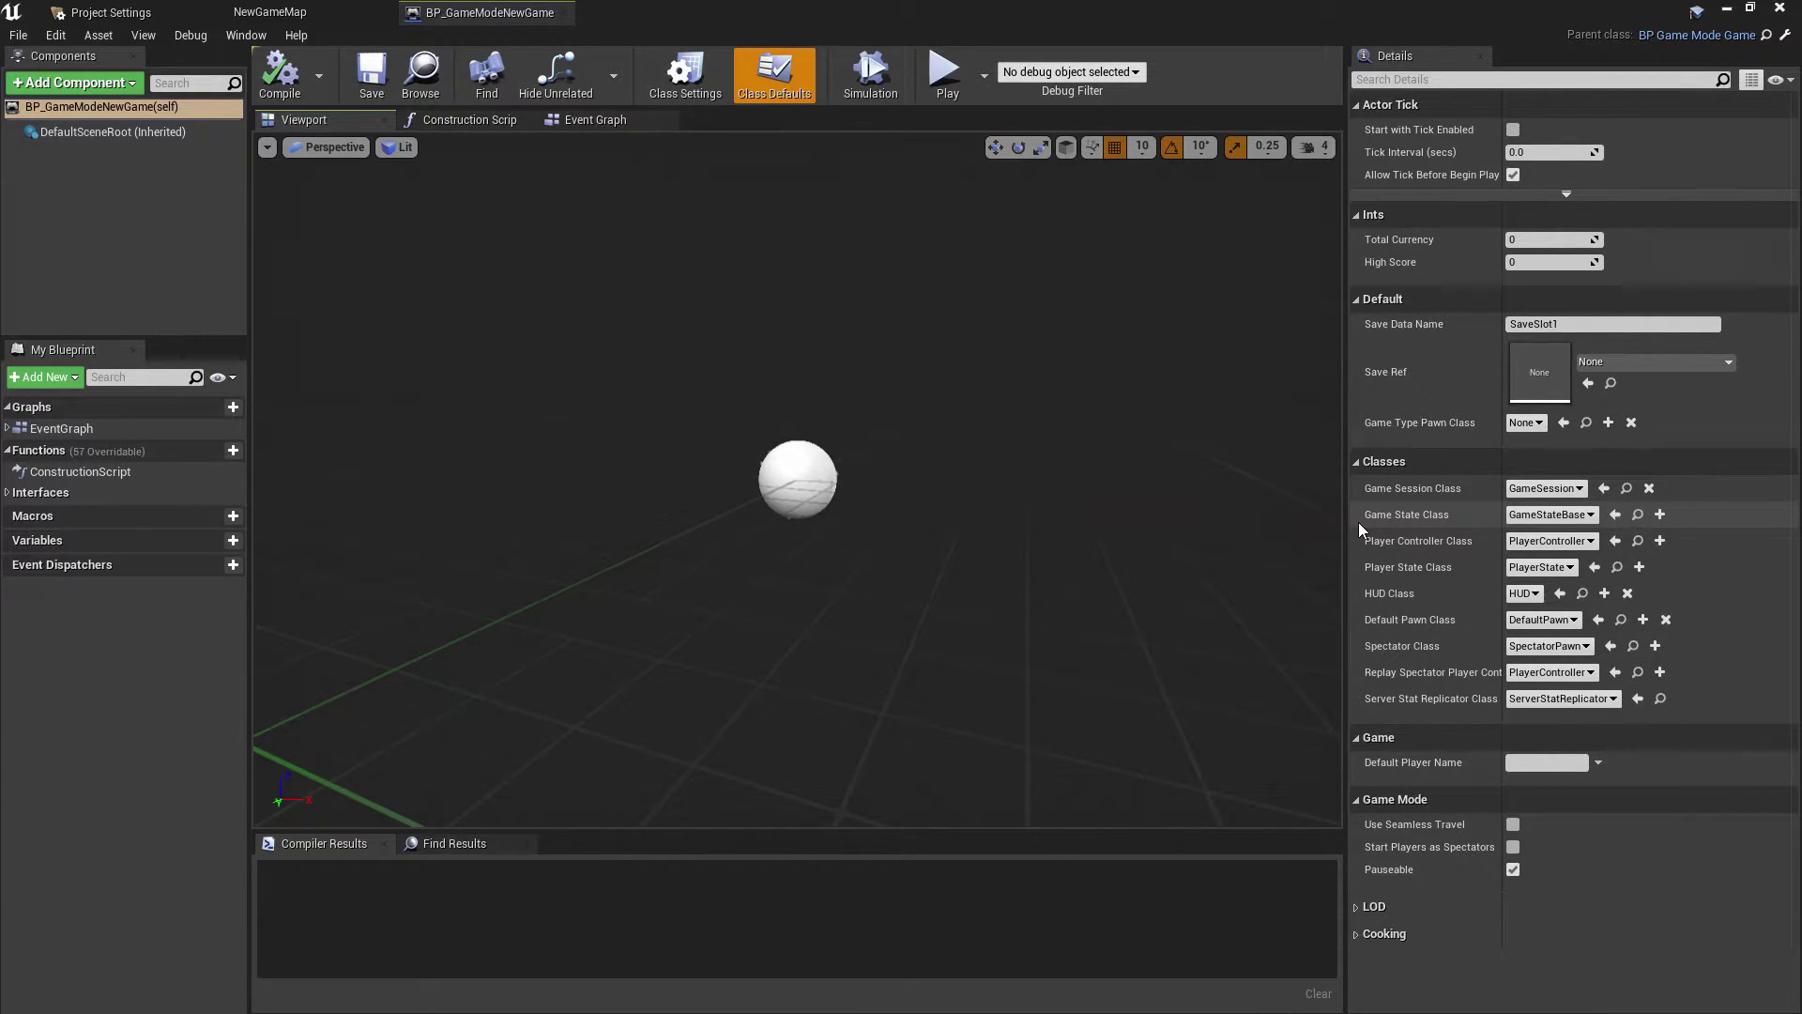
Step: Clear the Default Pawn Class, set the Game Type Pawn Class to BP_PlayerRoadRunner, and compile and save the blueprint
click(1667, 621)
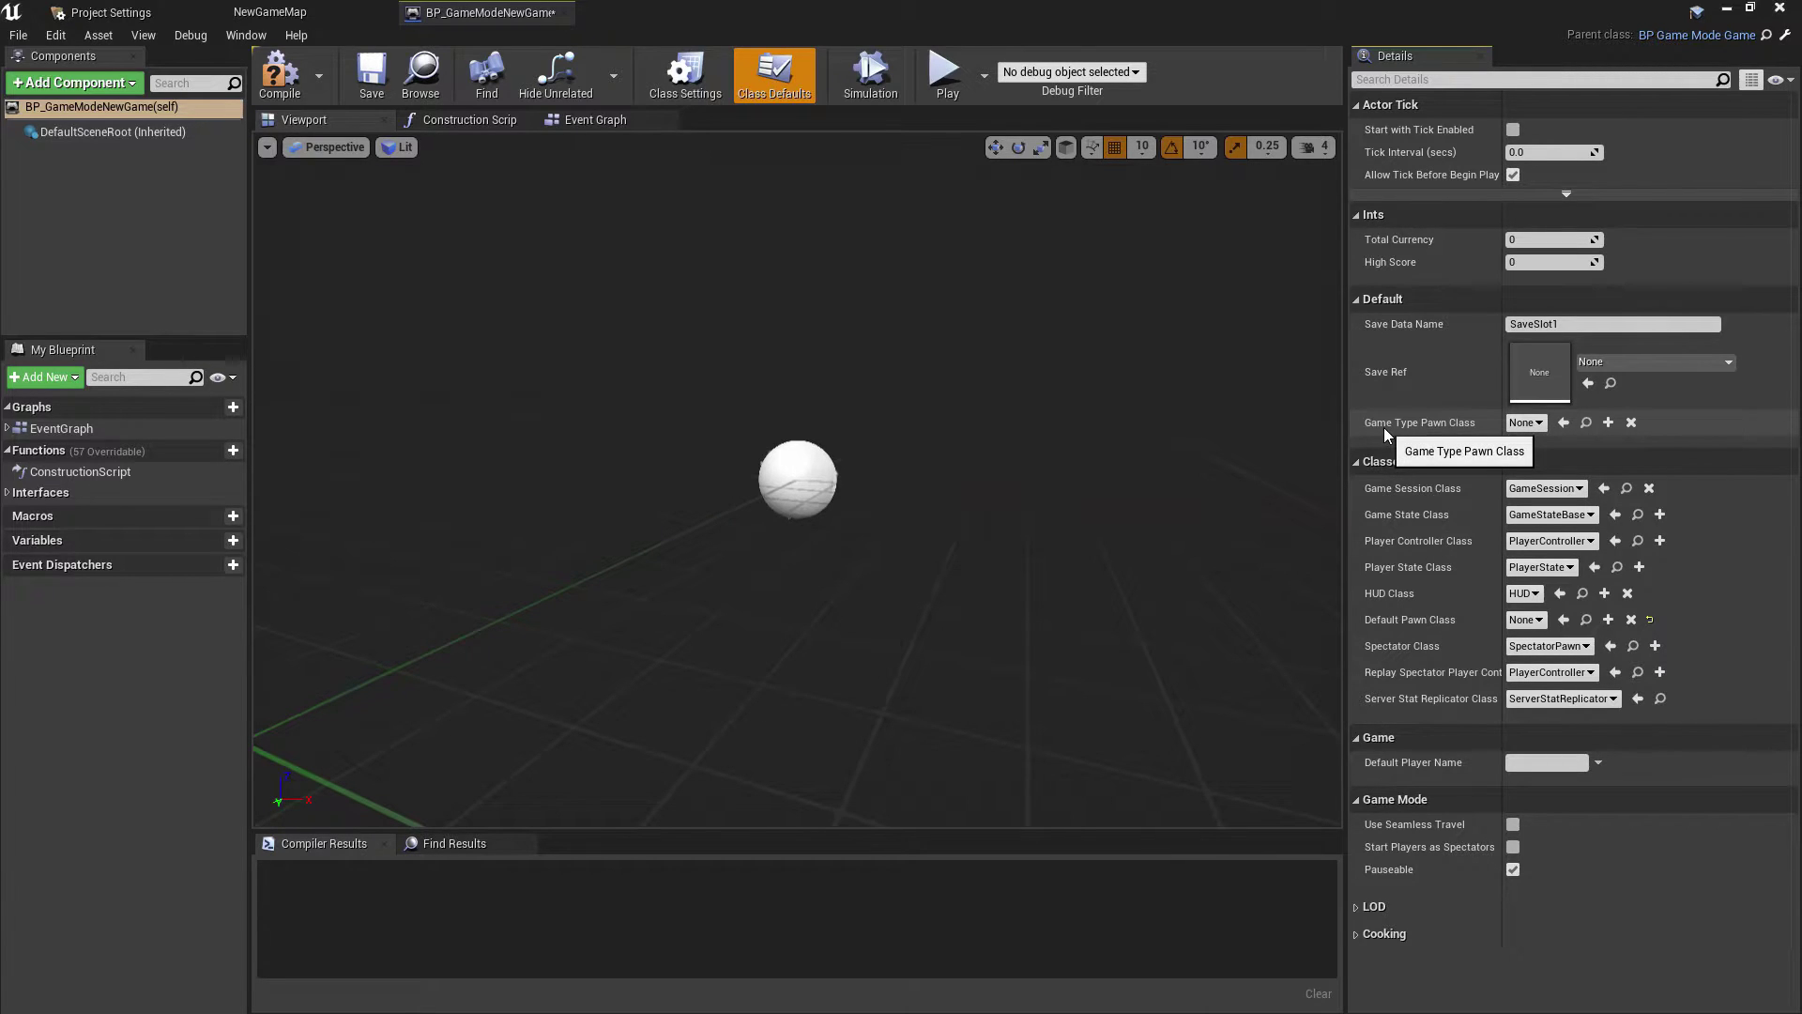
click(1523, 422)
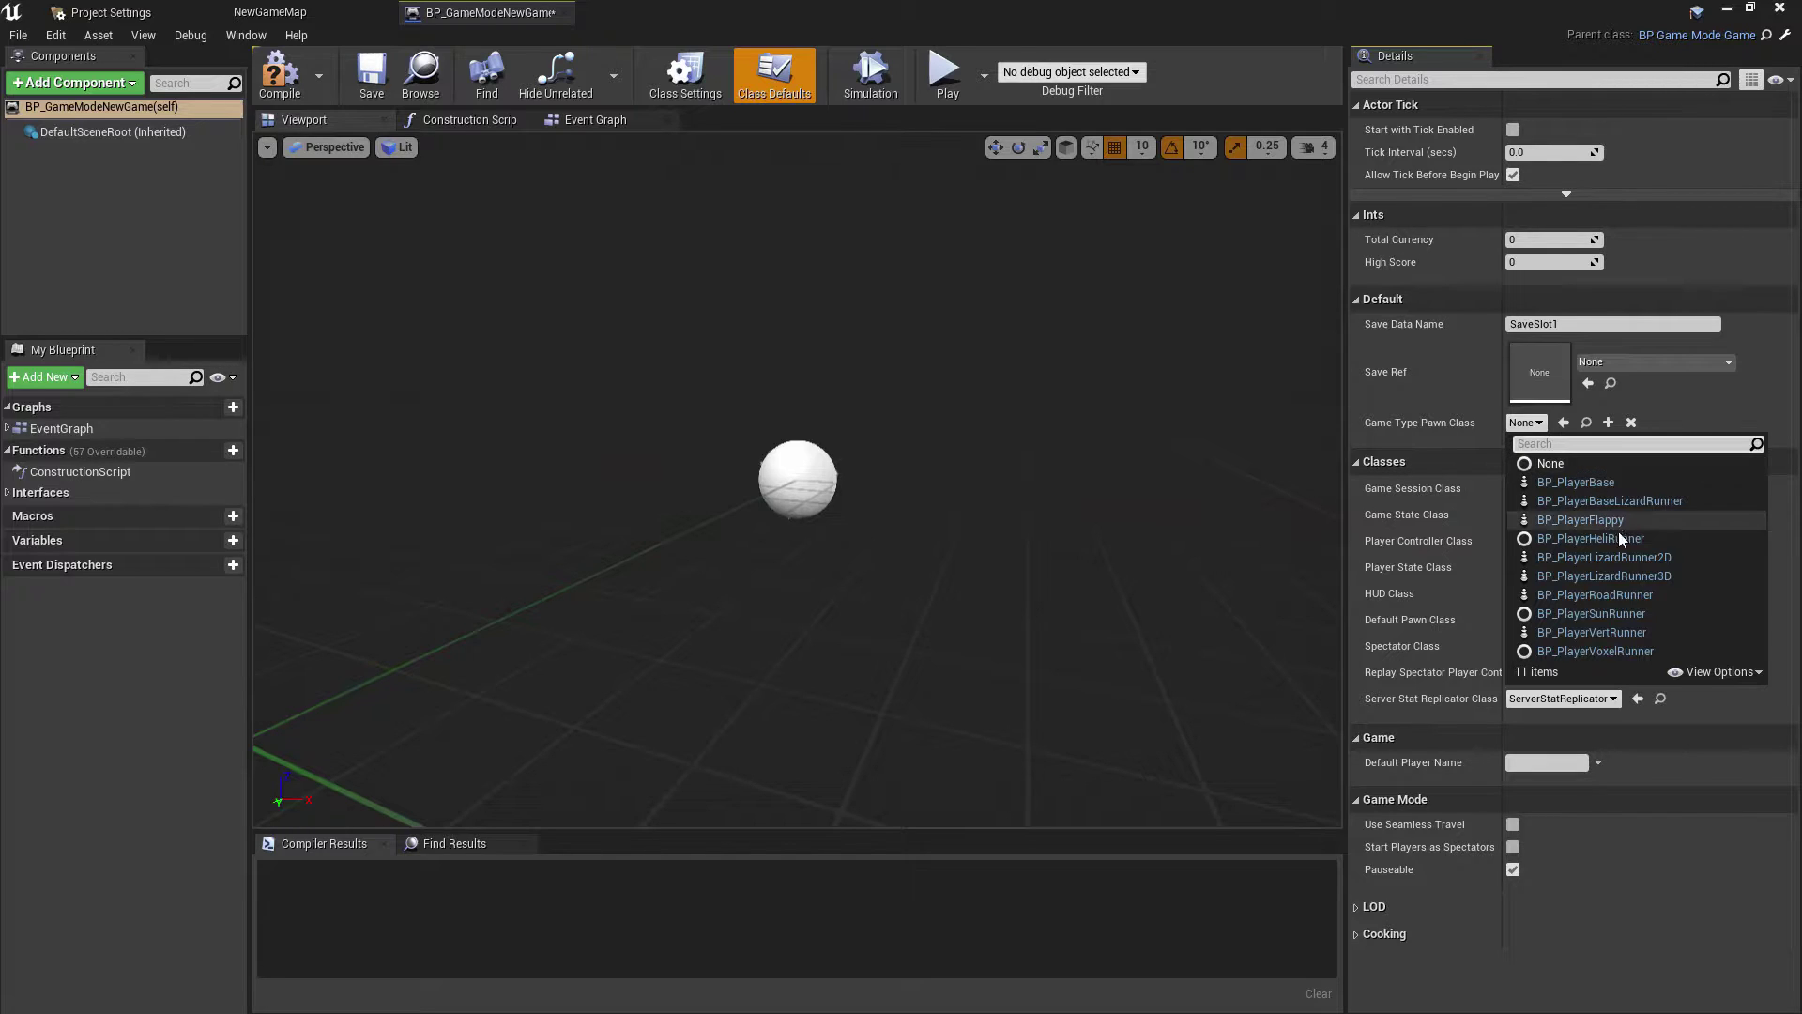
click(1636, 595)
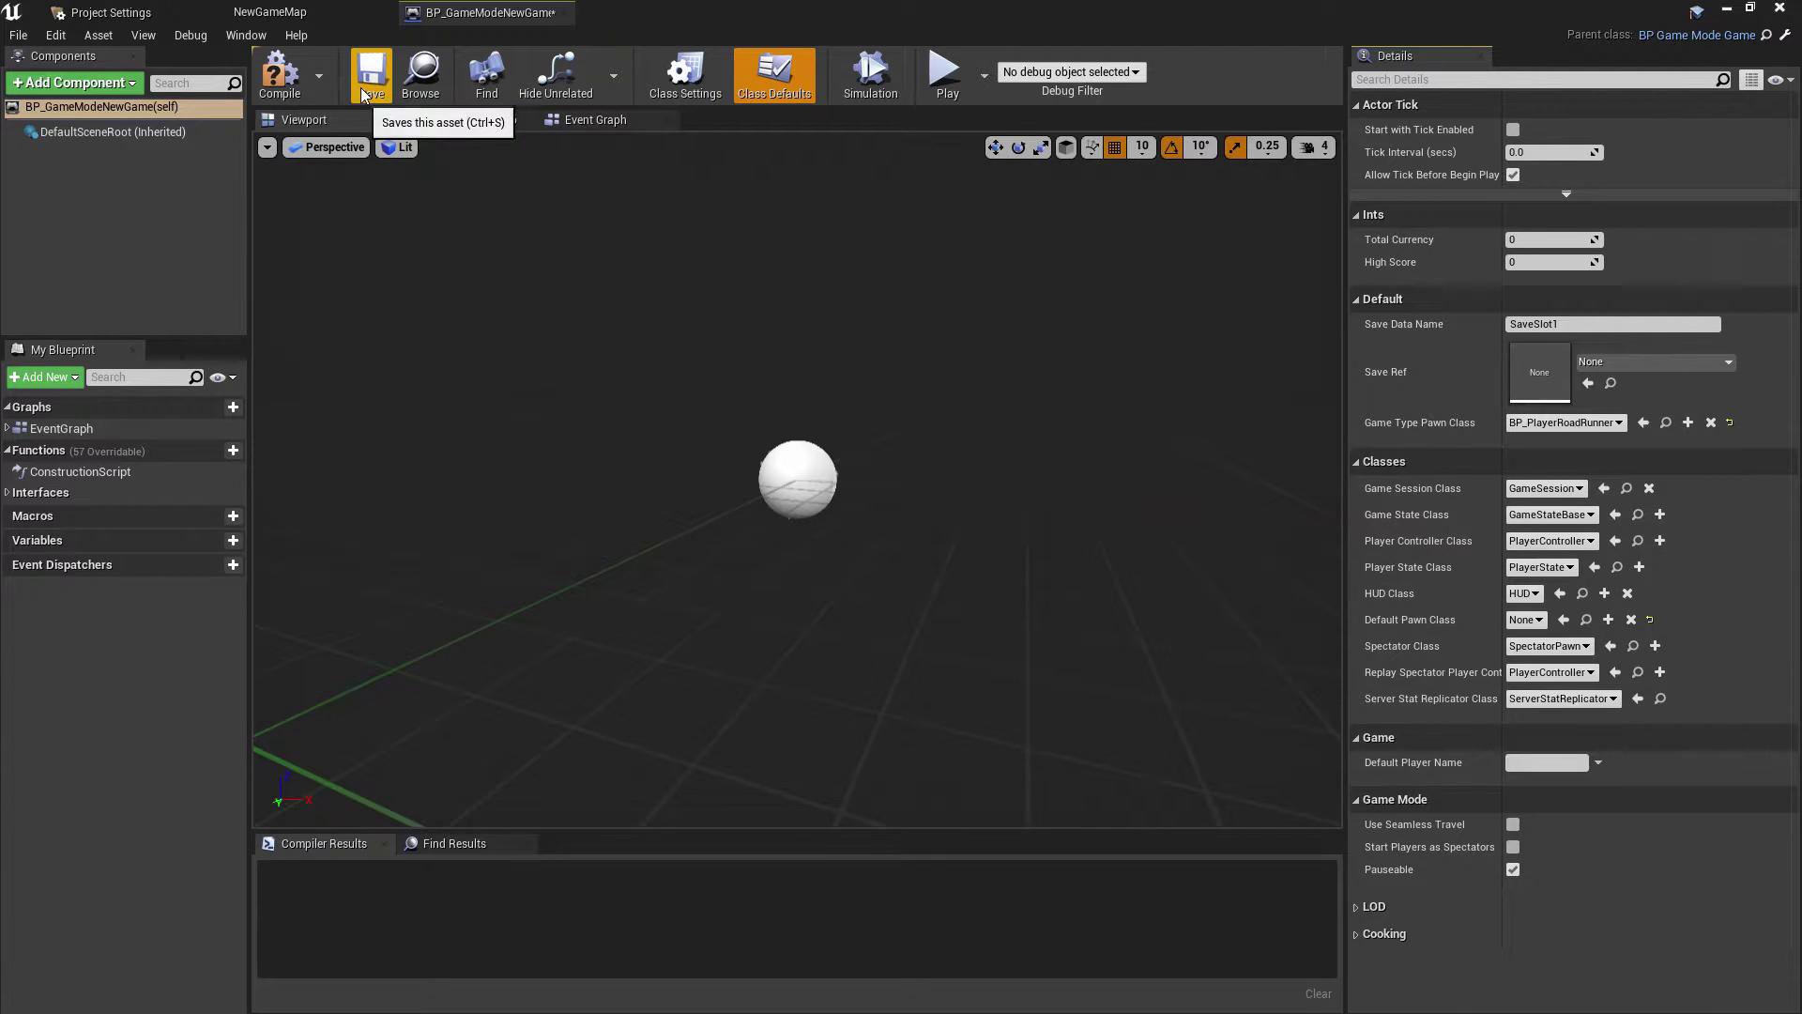
click(295, 87)
click(372, 73)
Step: Override NewGameMap's game mode with BP_GameModeNewGame in the world settings
click(270, 12)
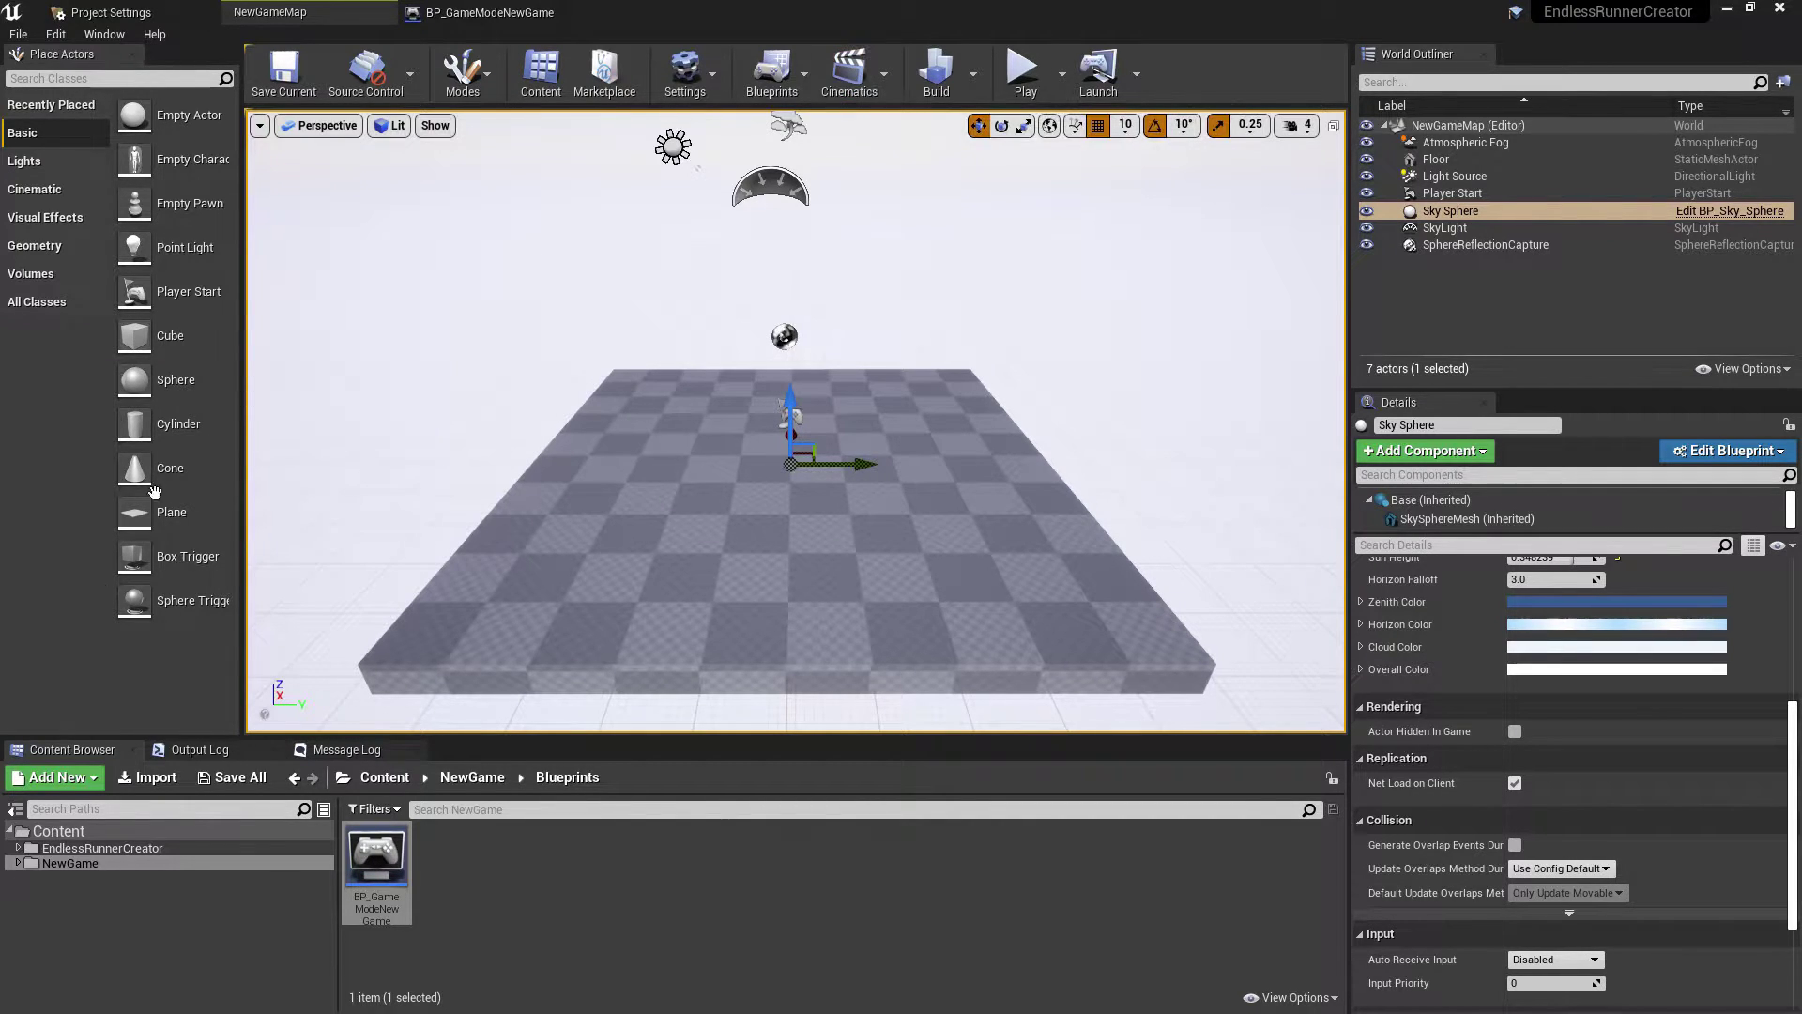
click(117, 849)
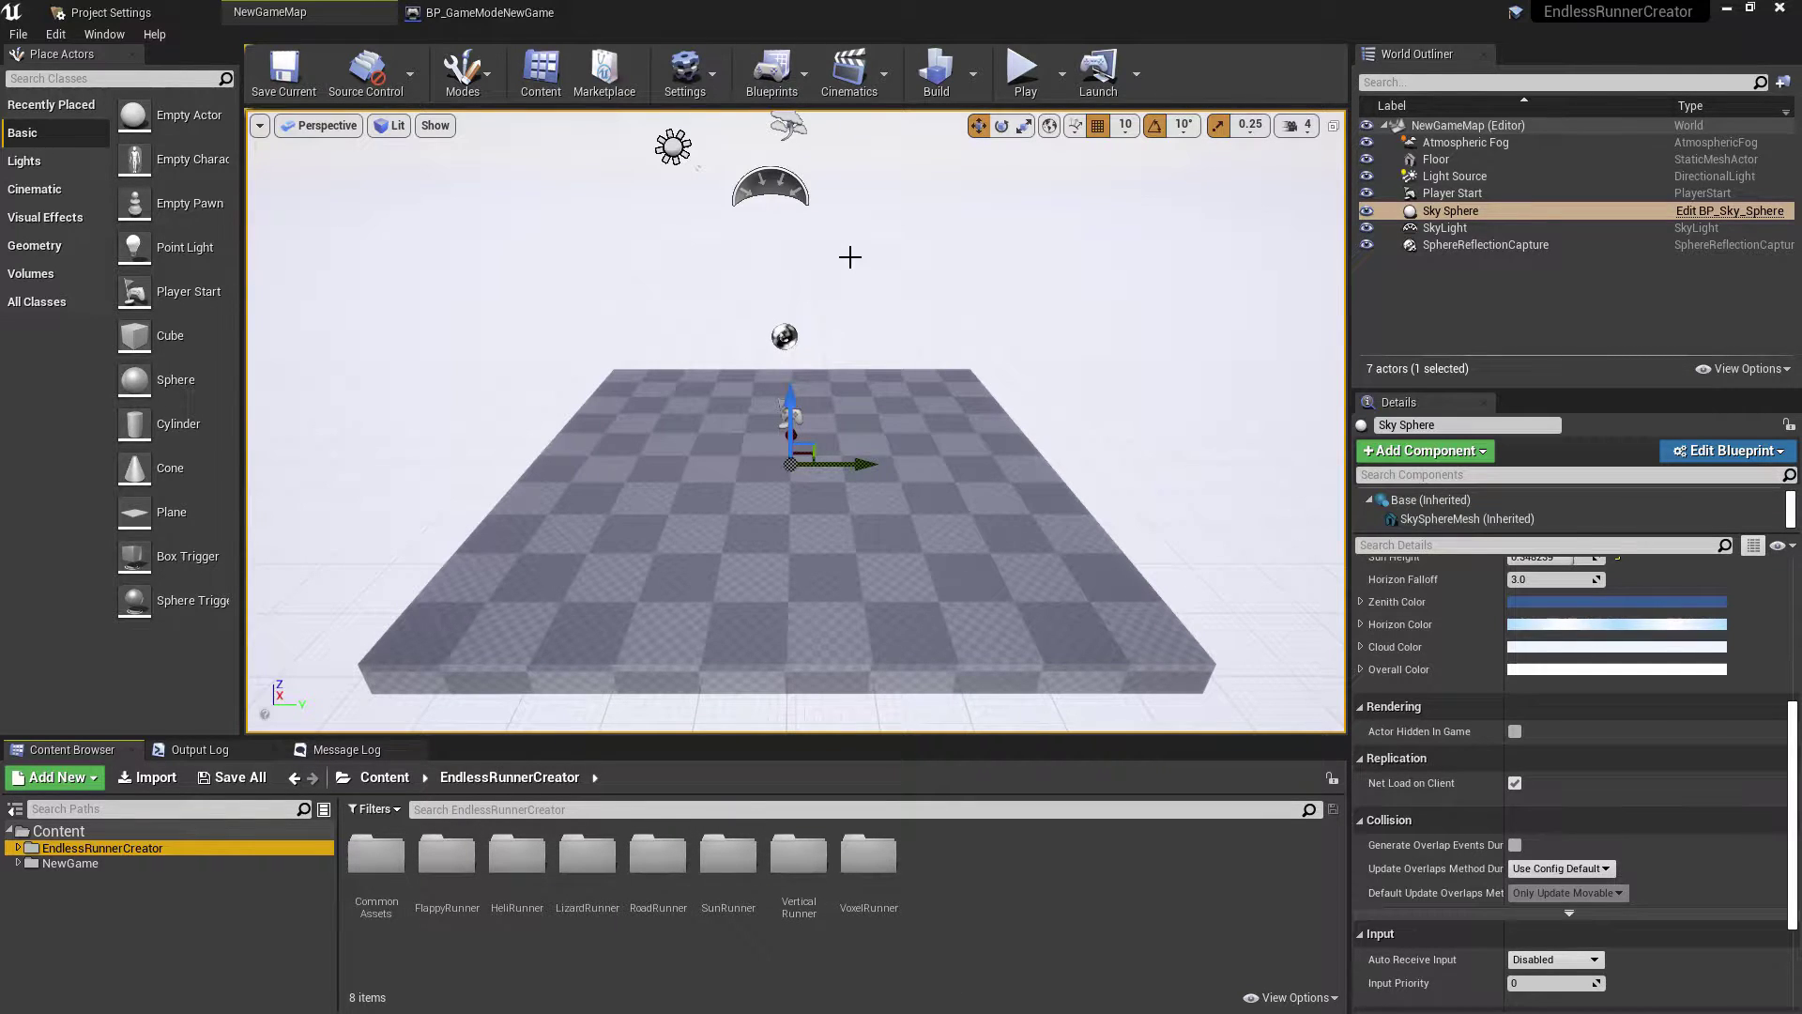
click(782, 85)
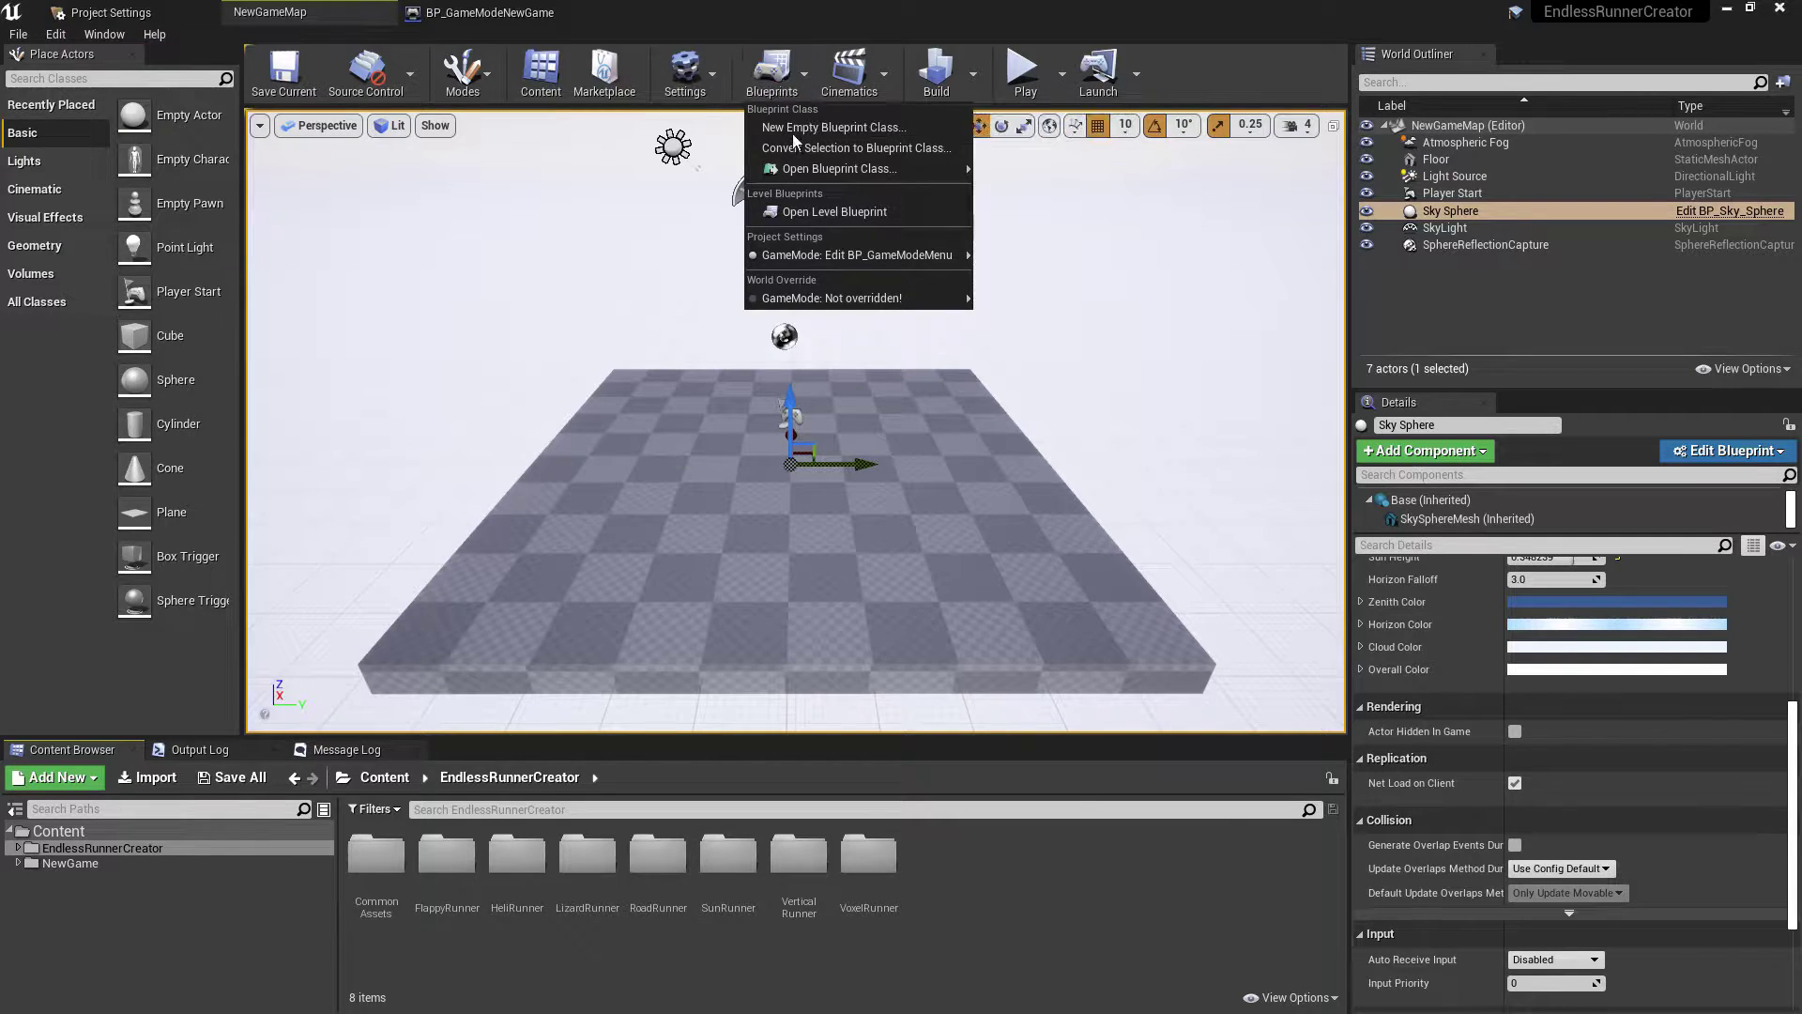
mouse_move(813, 301)
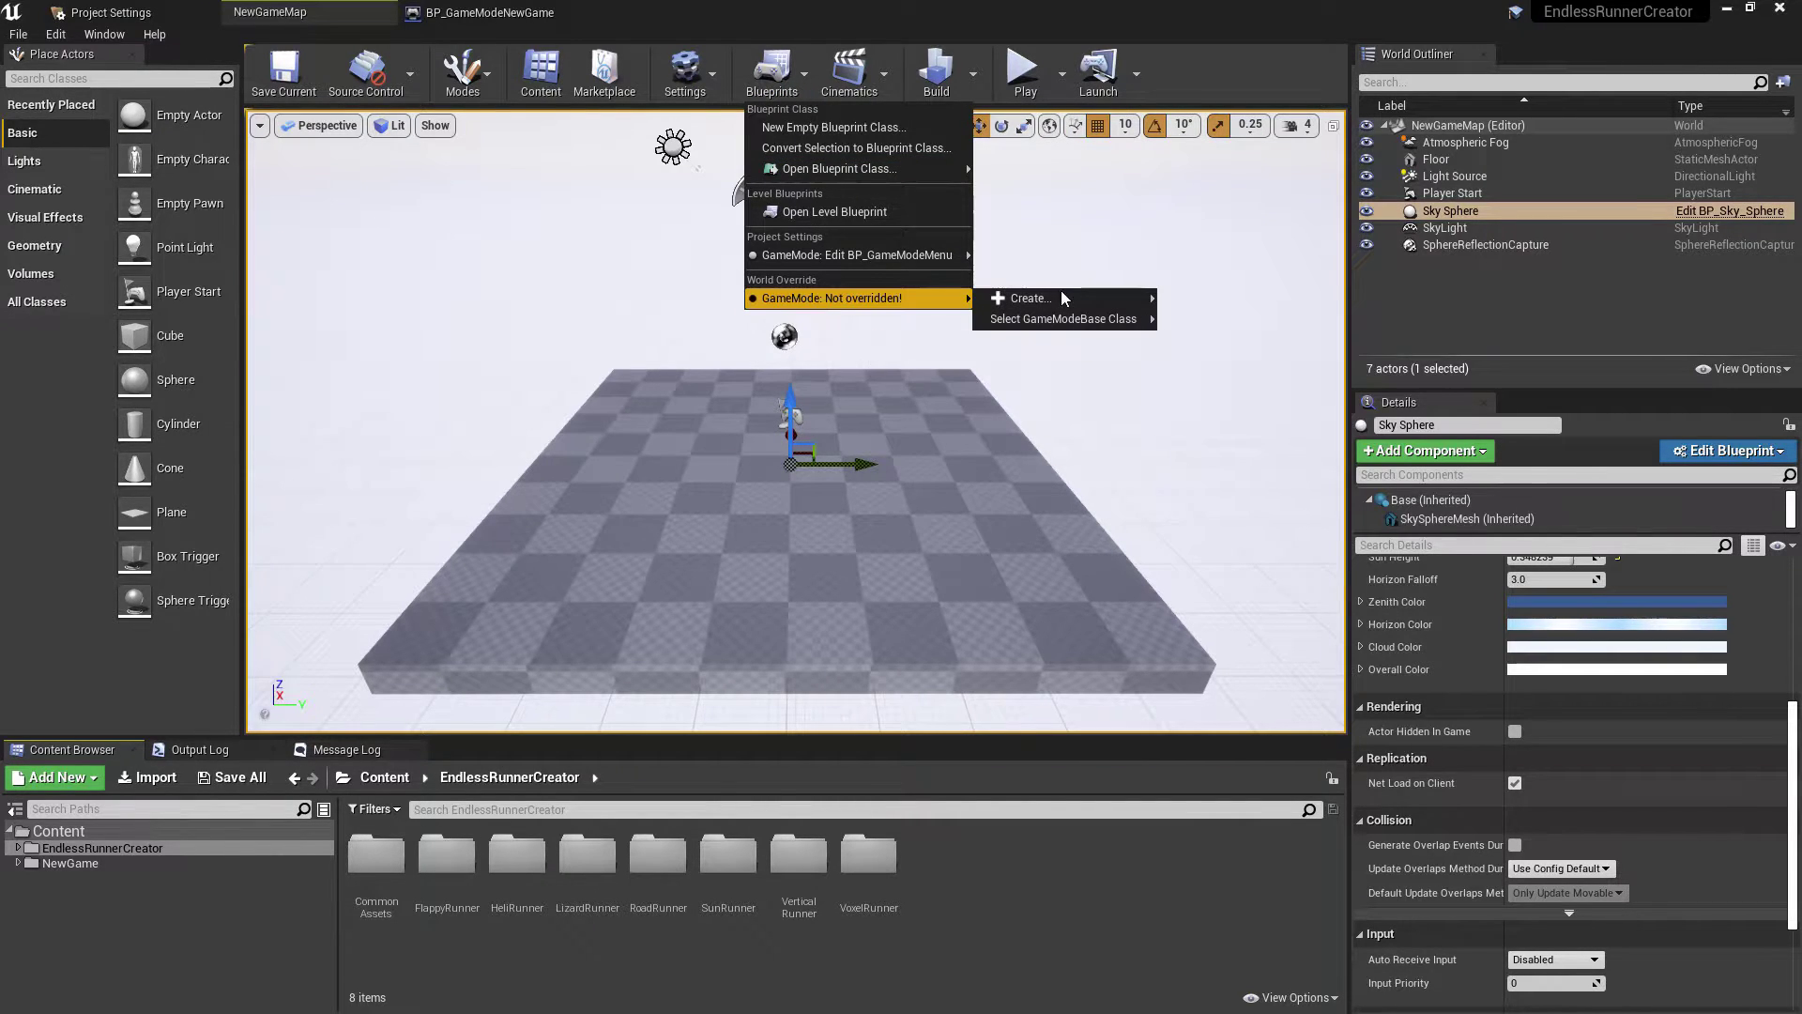
mouse_move(1073, 318)
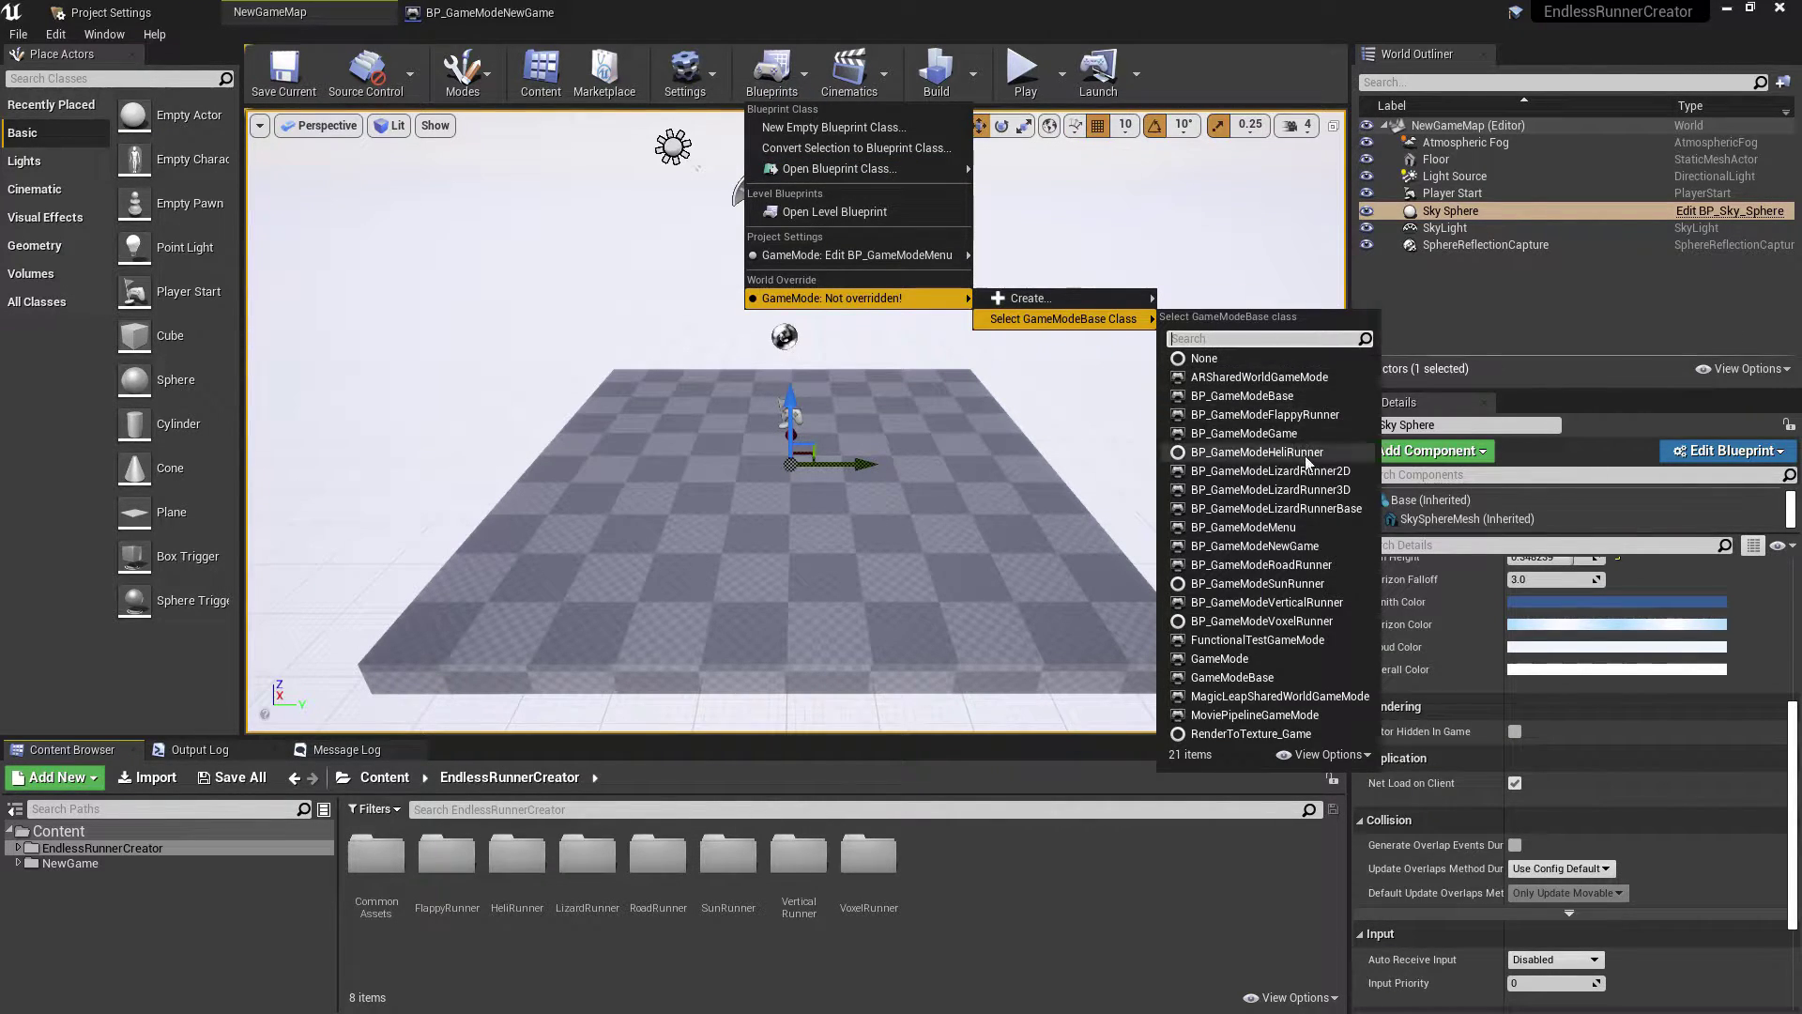
click(1294, 545)
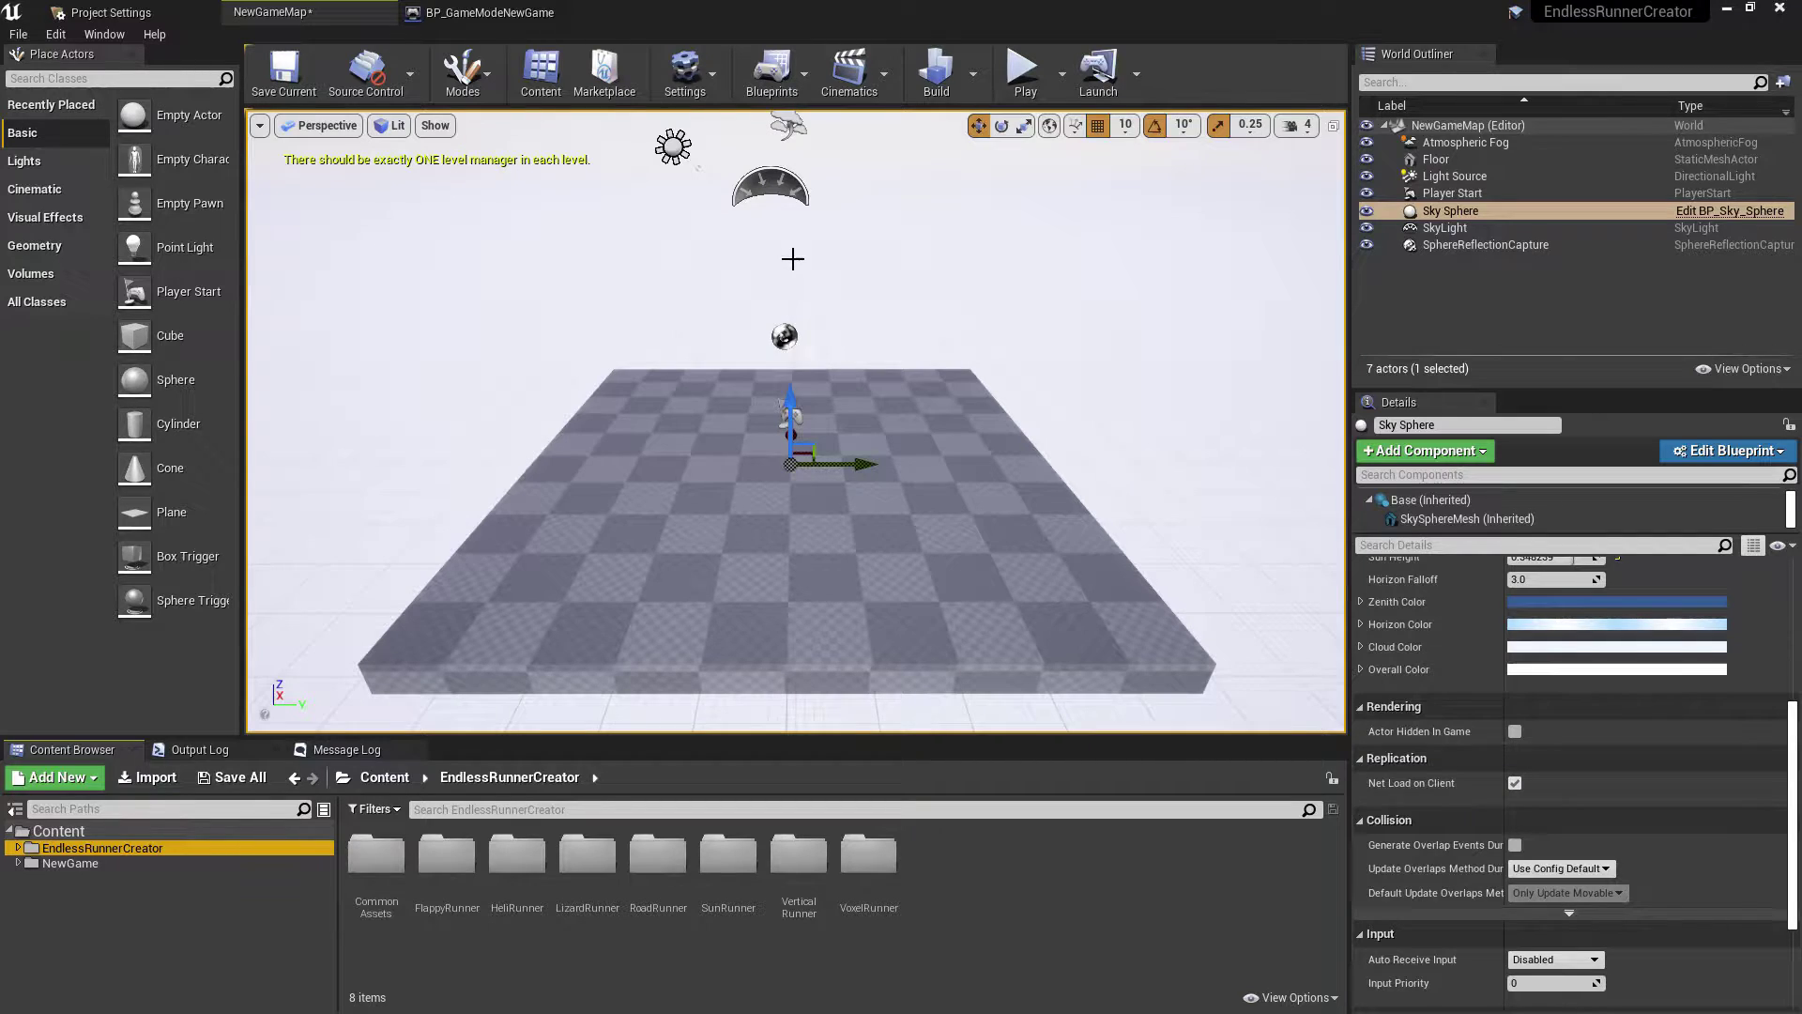
Step: Select the Player Start in the level and open the EndlessRunnerCreator/CommonAssets/Blueprints/Game folder
click(489, 12)
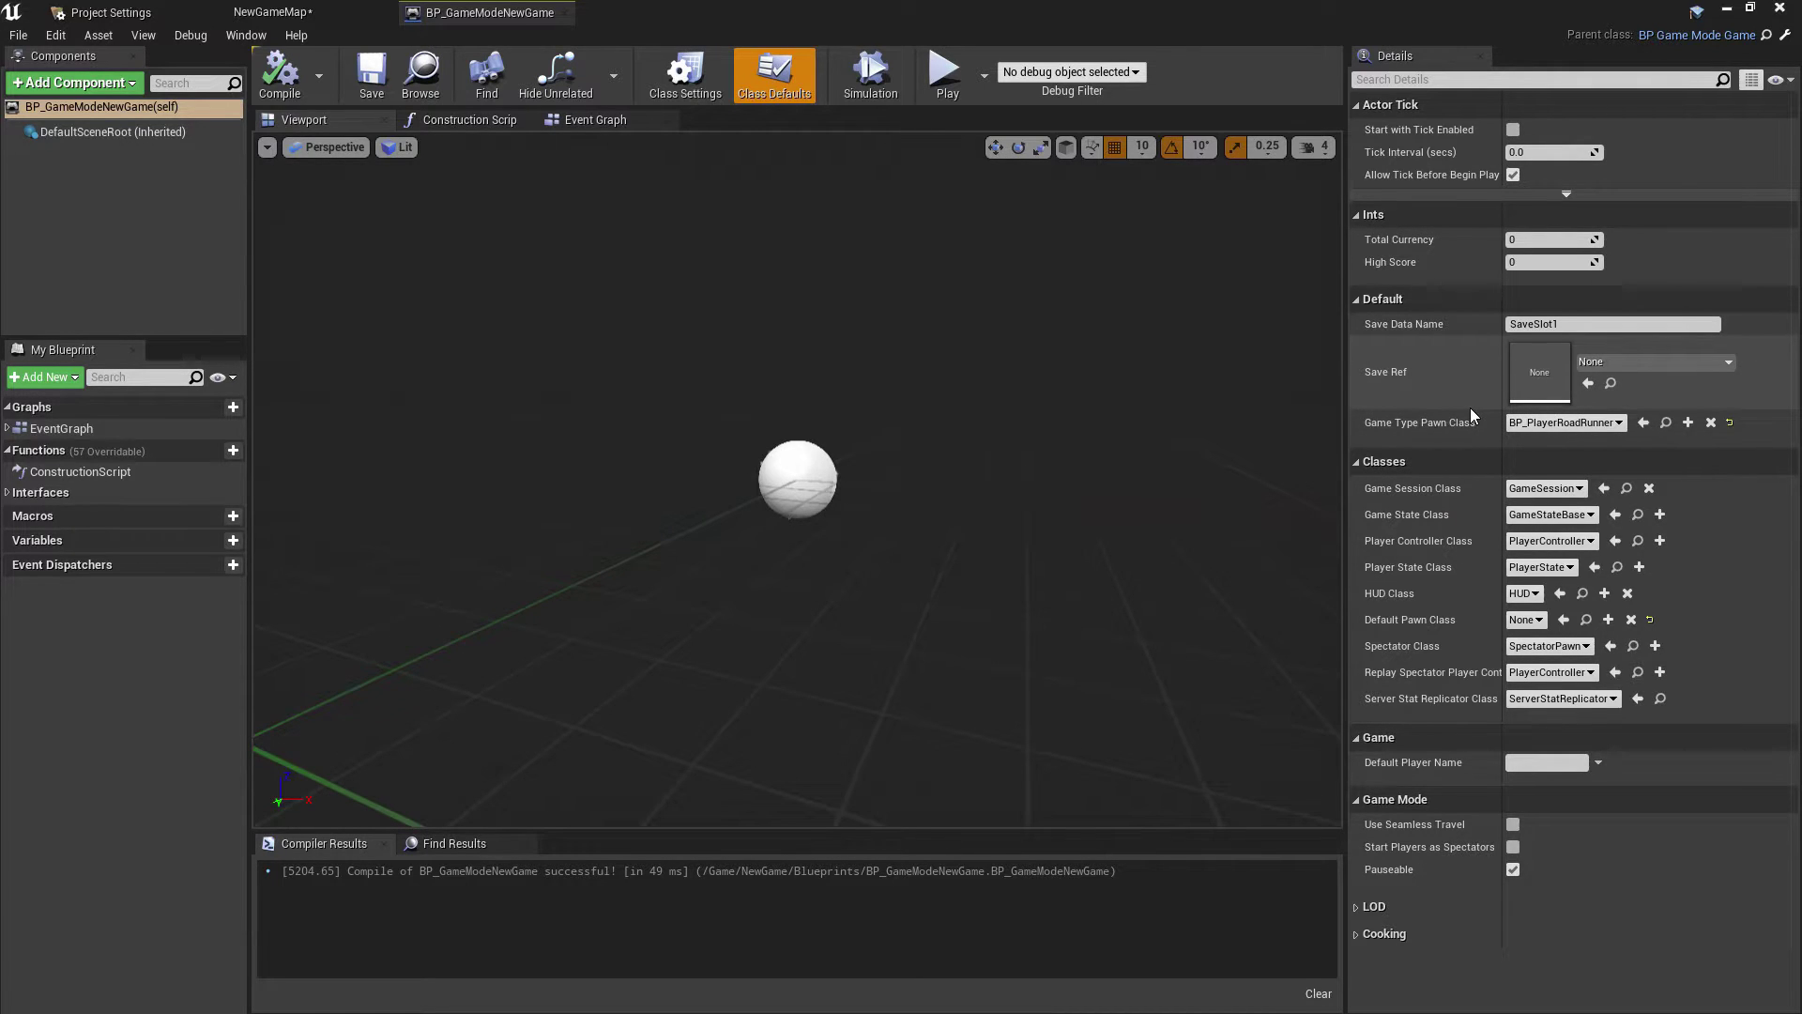
click(273, 12)
alt+drag(964, 392, 961, 396)
scroll(823, 401, up, 5)
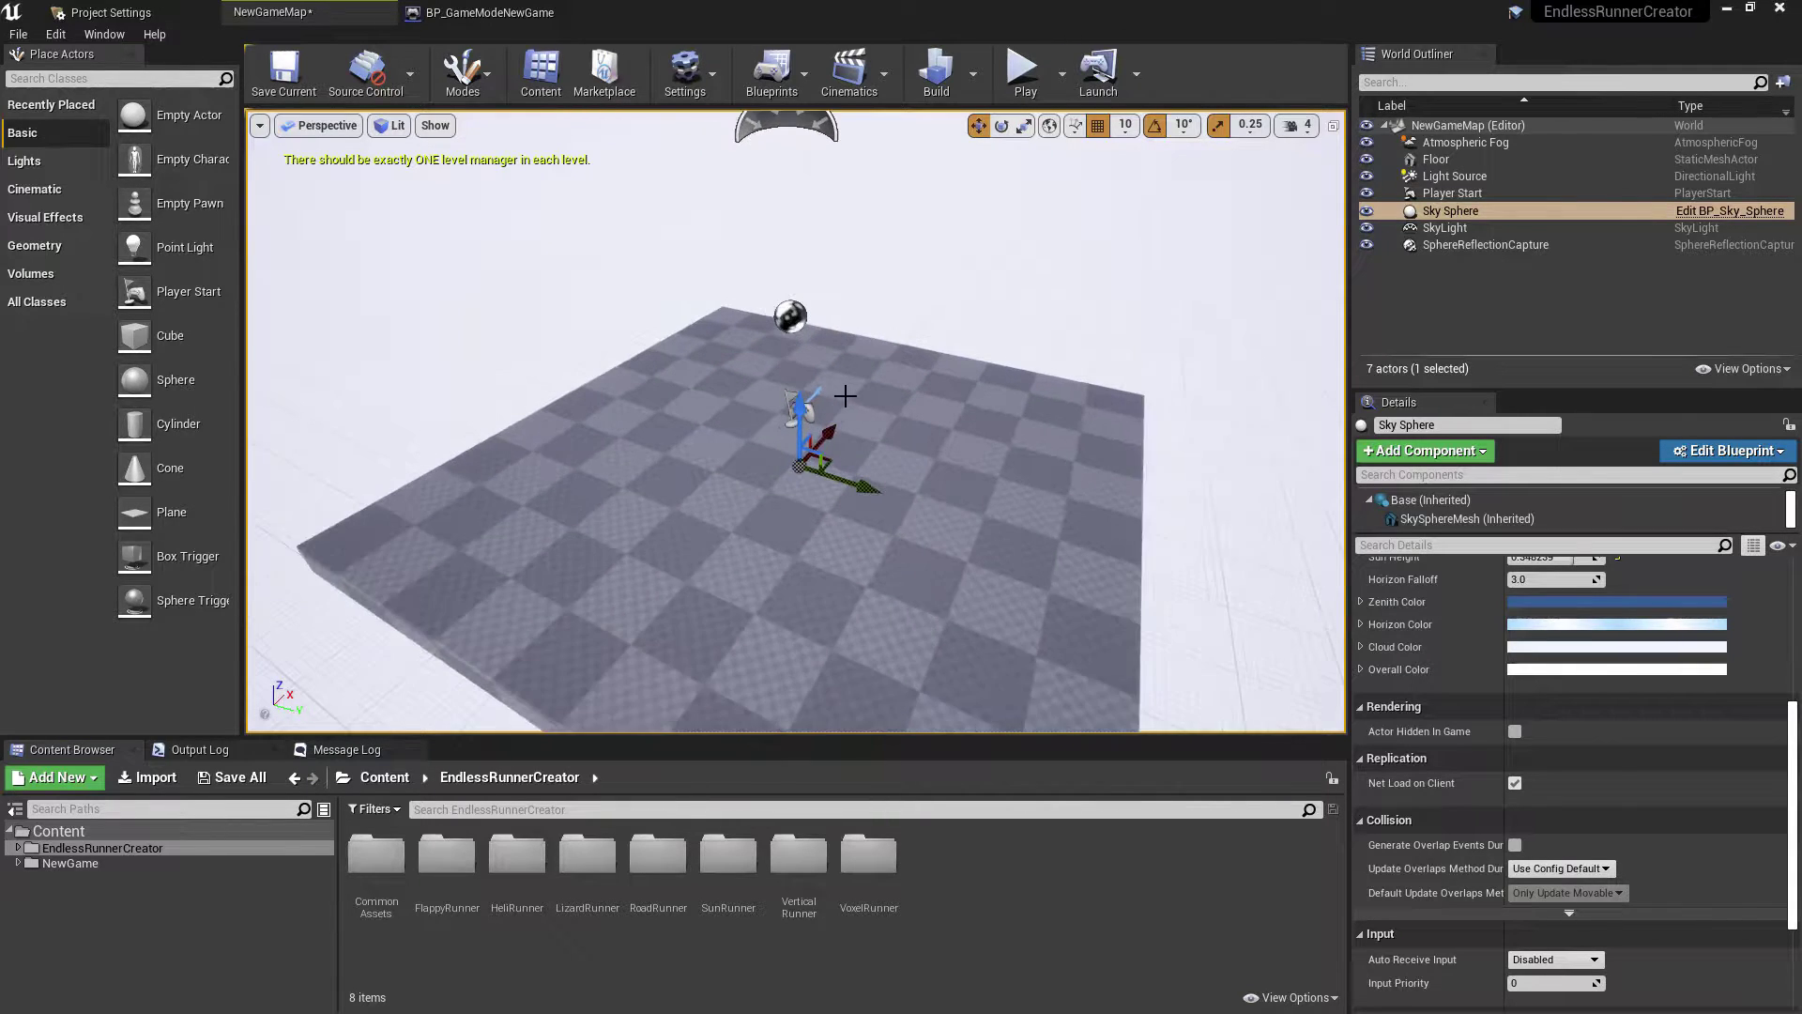
click(823, 401)
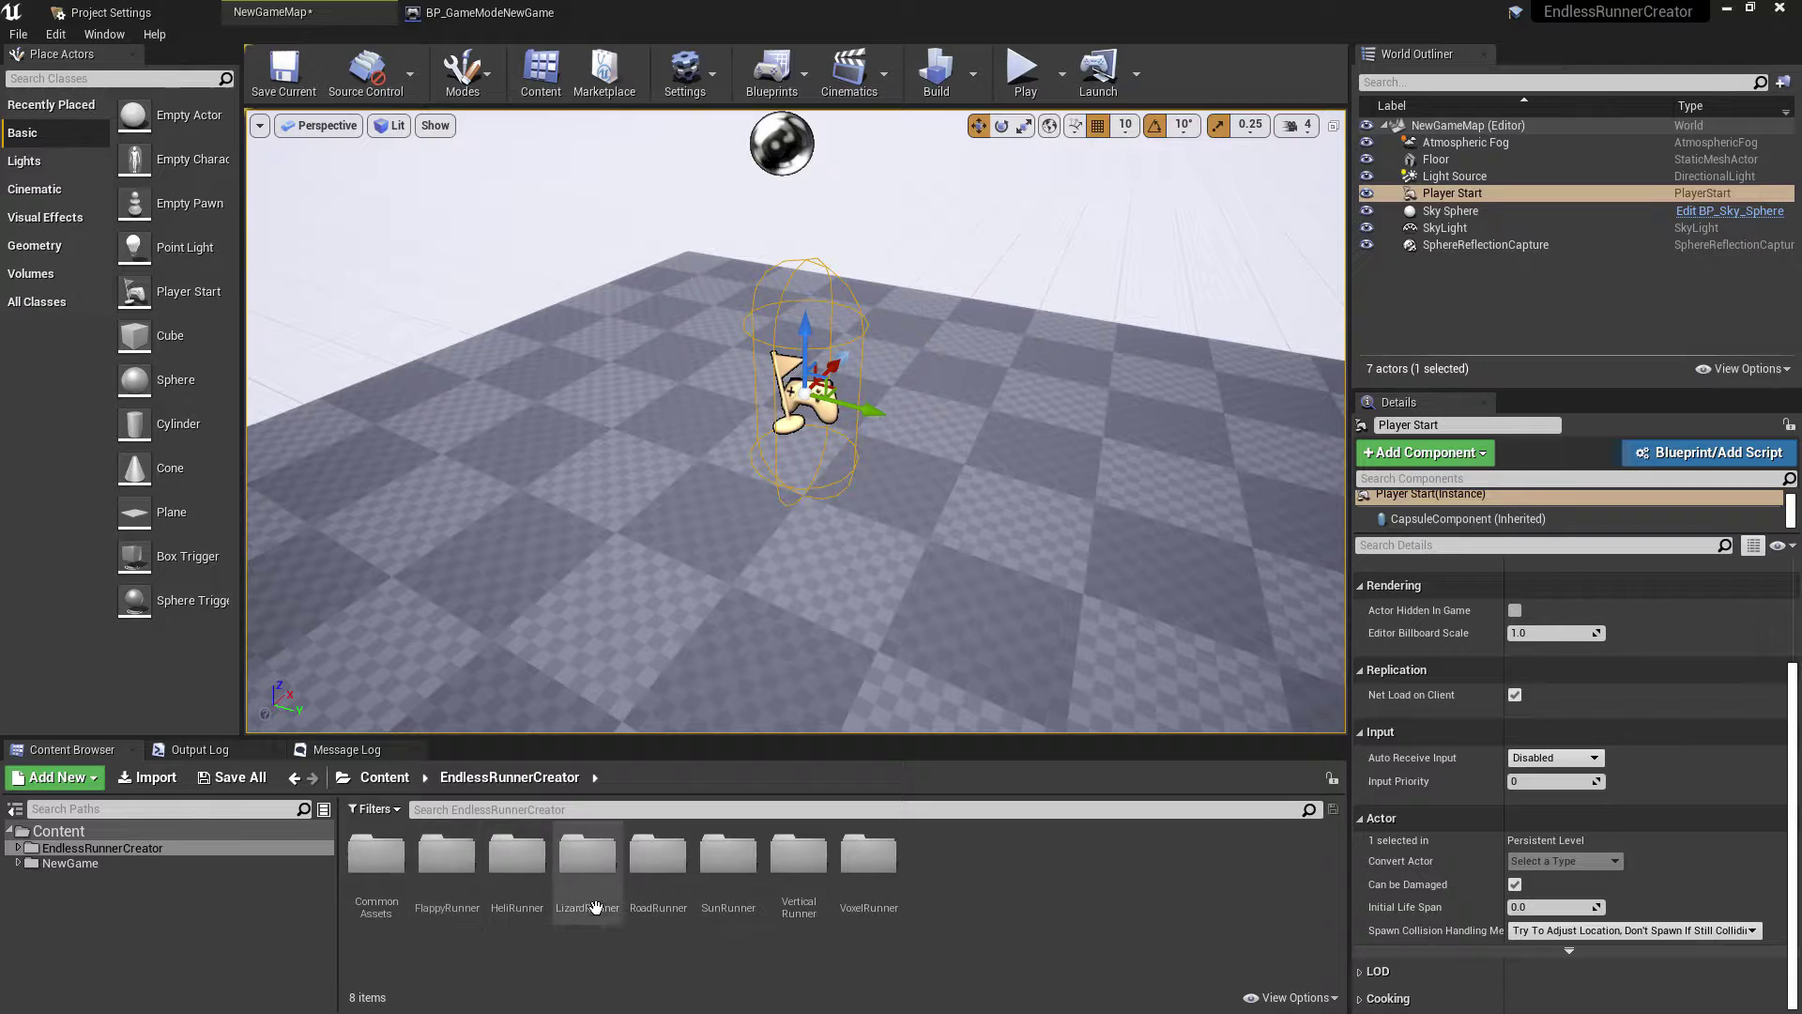
click(385, 864)
double_click(385, 864)
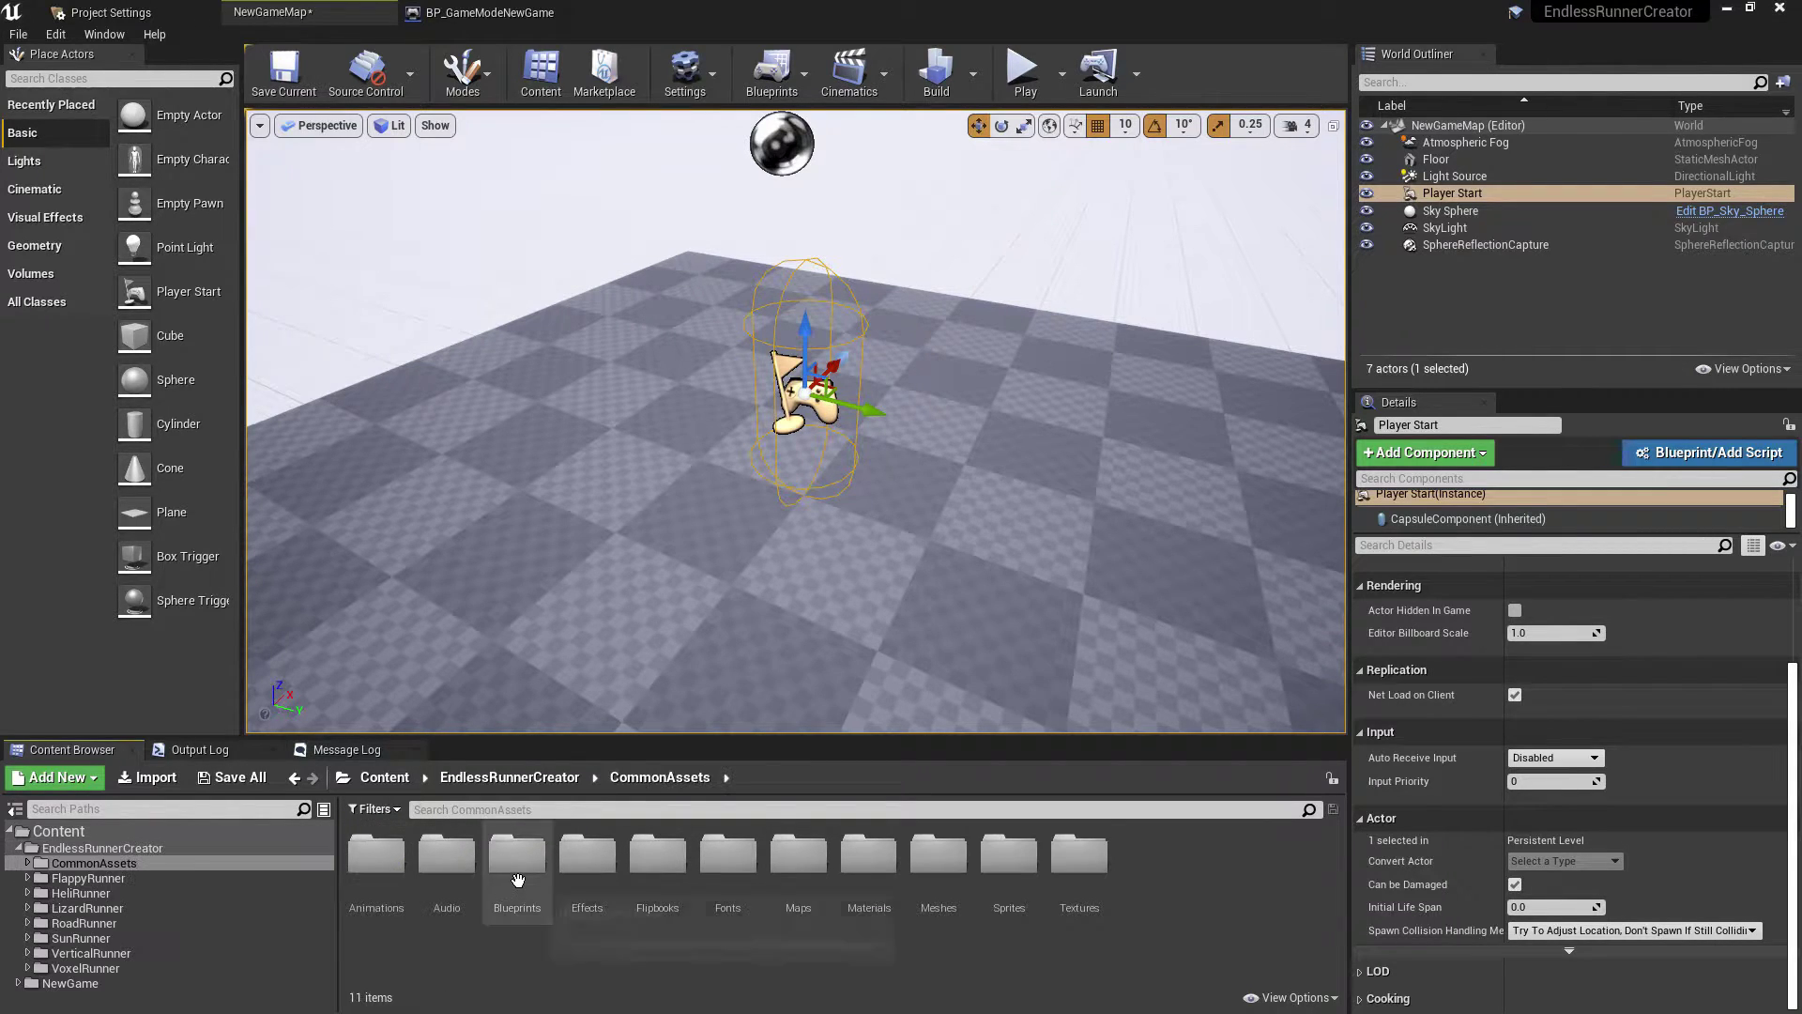
double_click(516, 868)
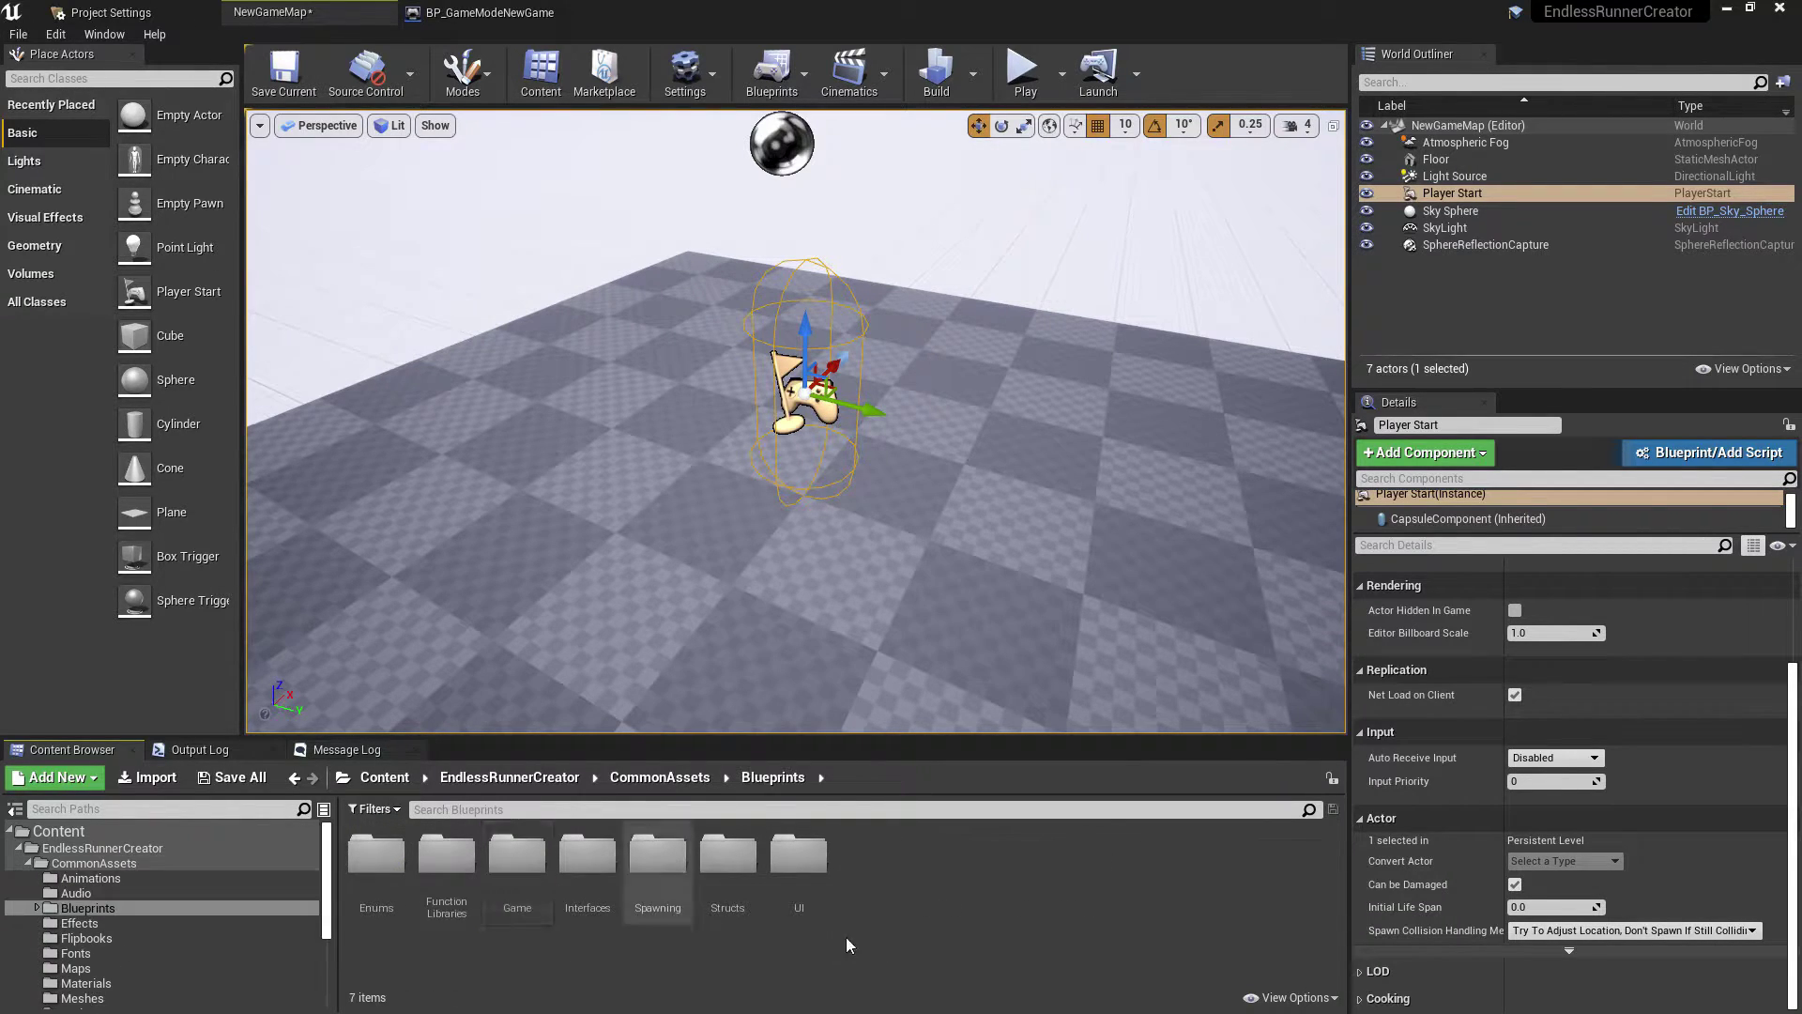
double_click(515, 862)
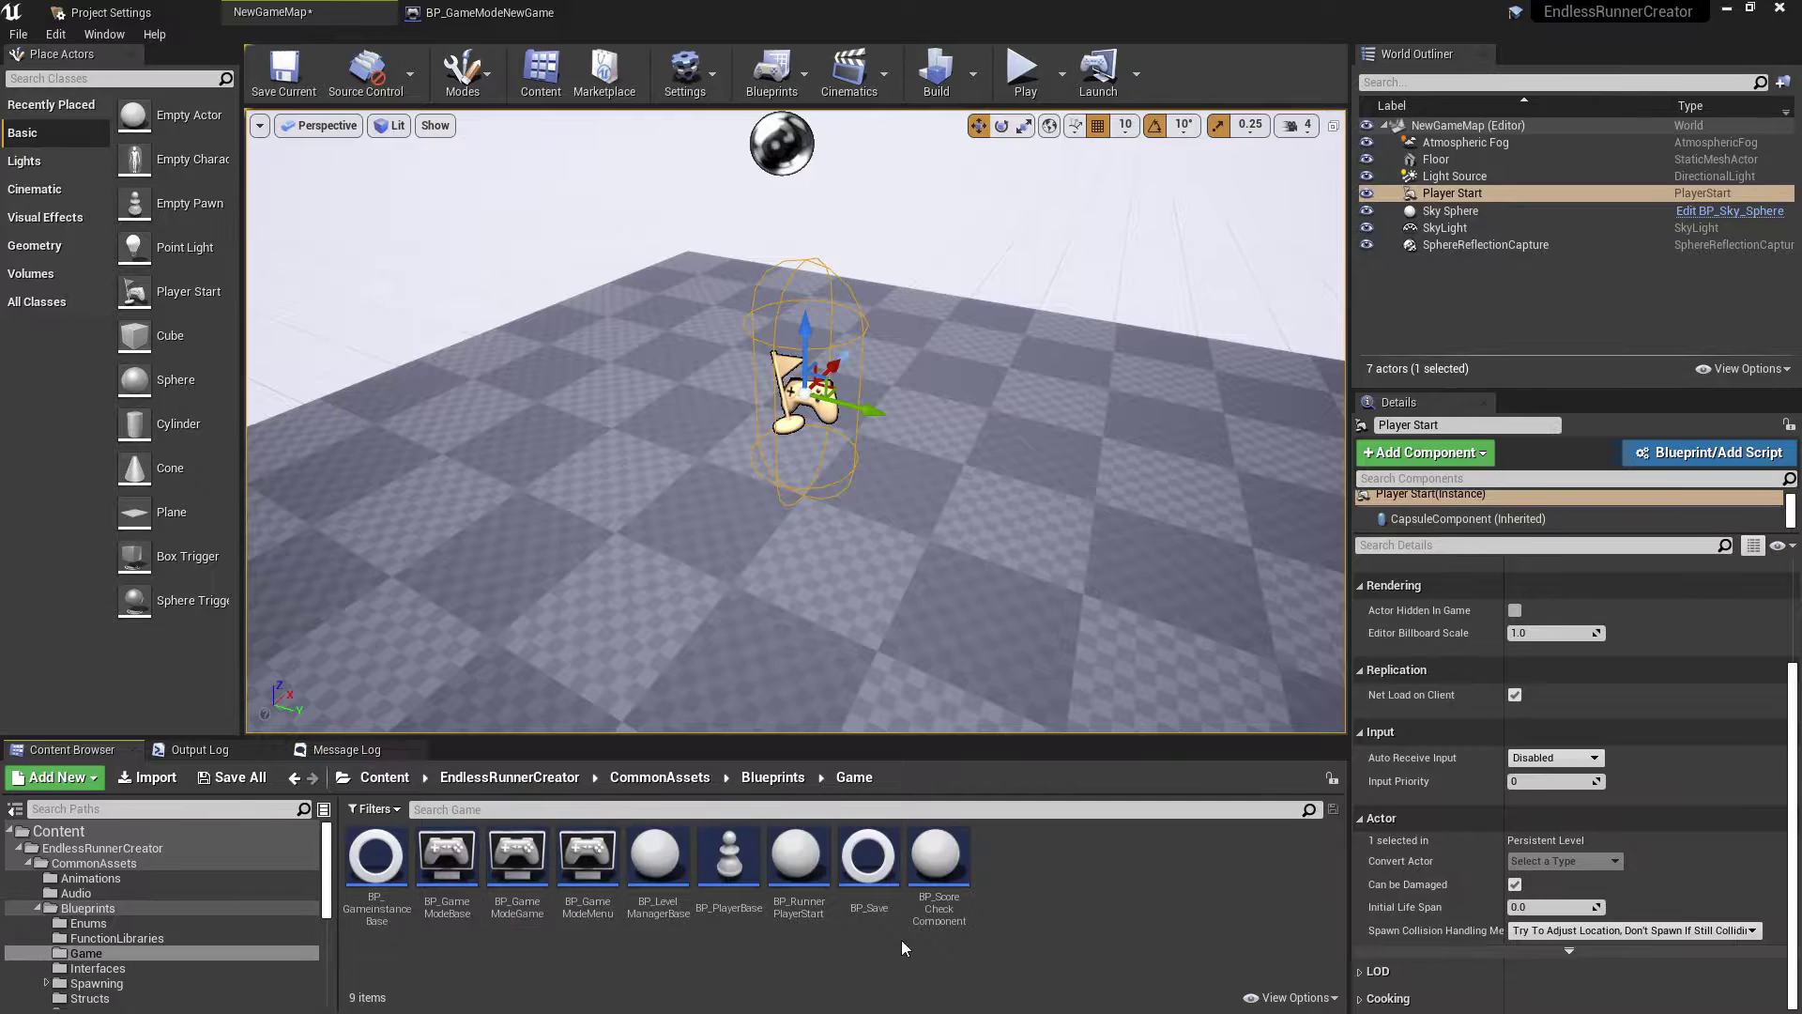
Step: Replace the selected Player Start actor with the BP_RunnerPlayerStart blueprint
right_click(811, 910)
click(793, 891)
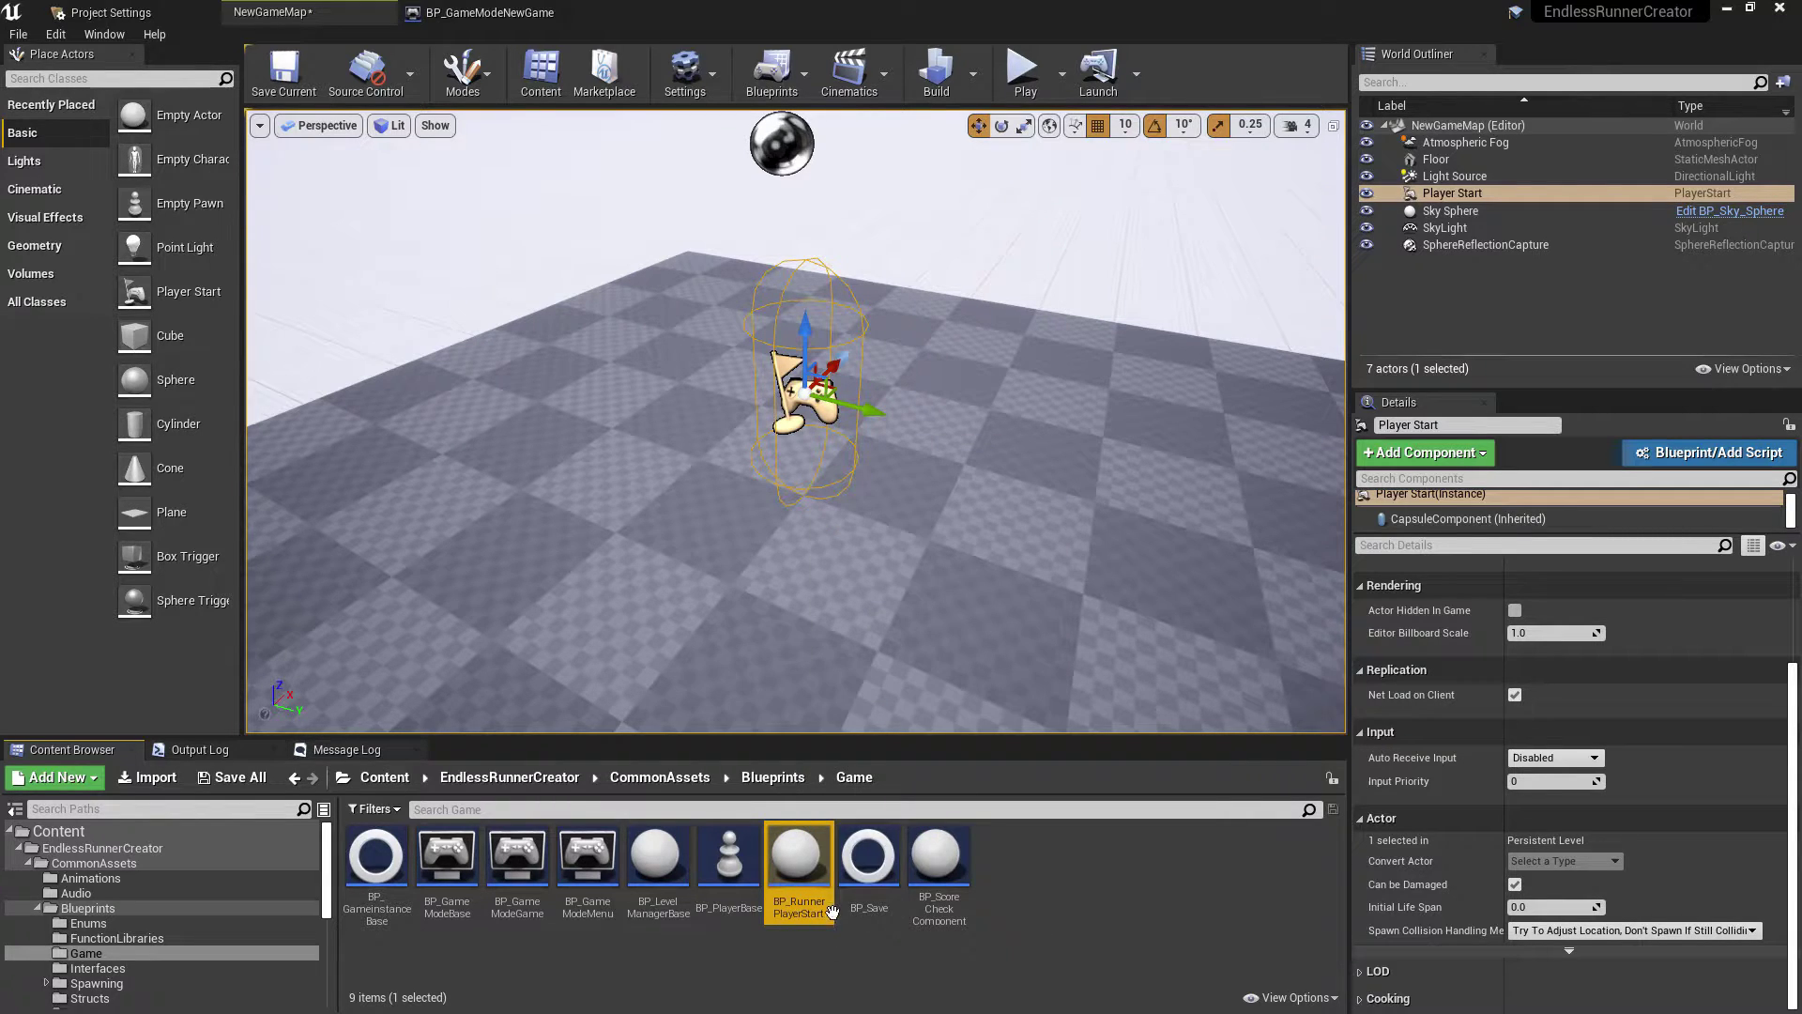
right_click(813, 406)
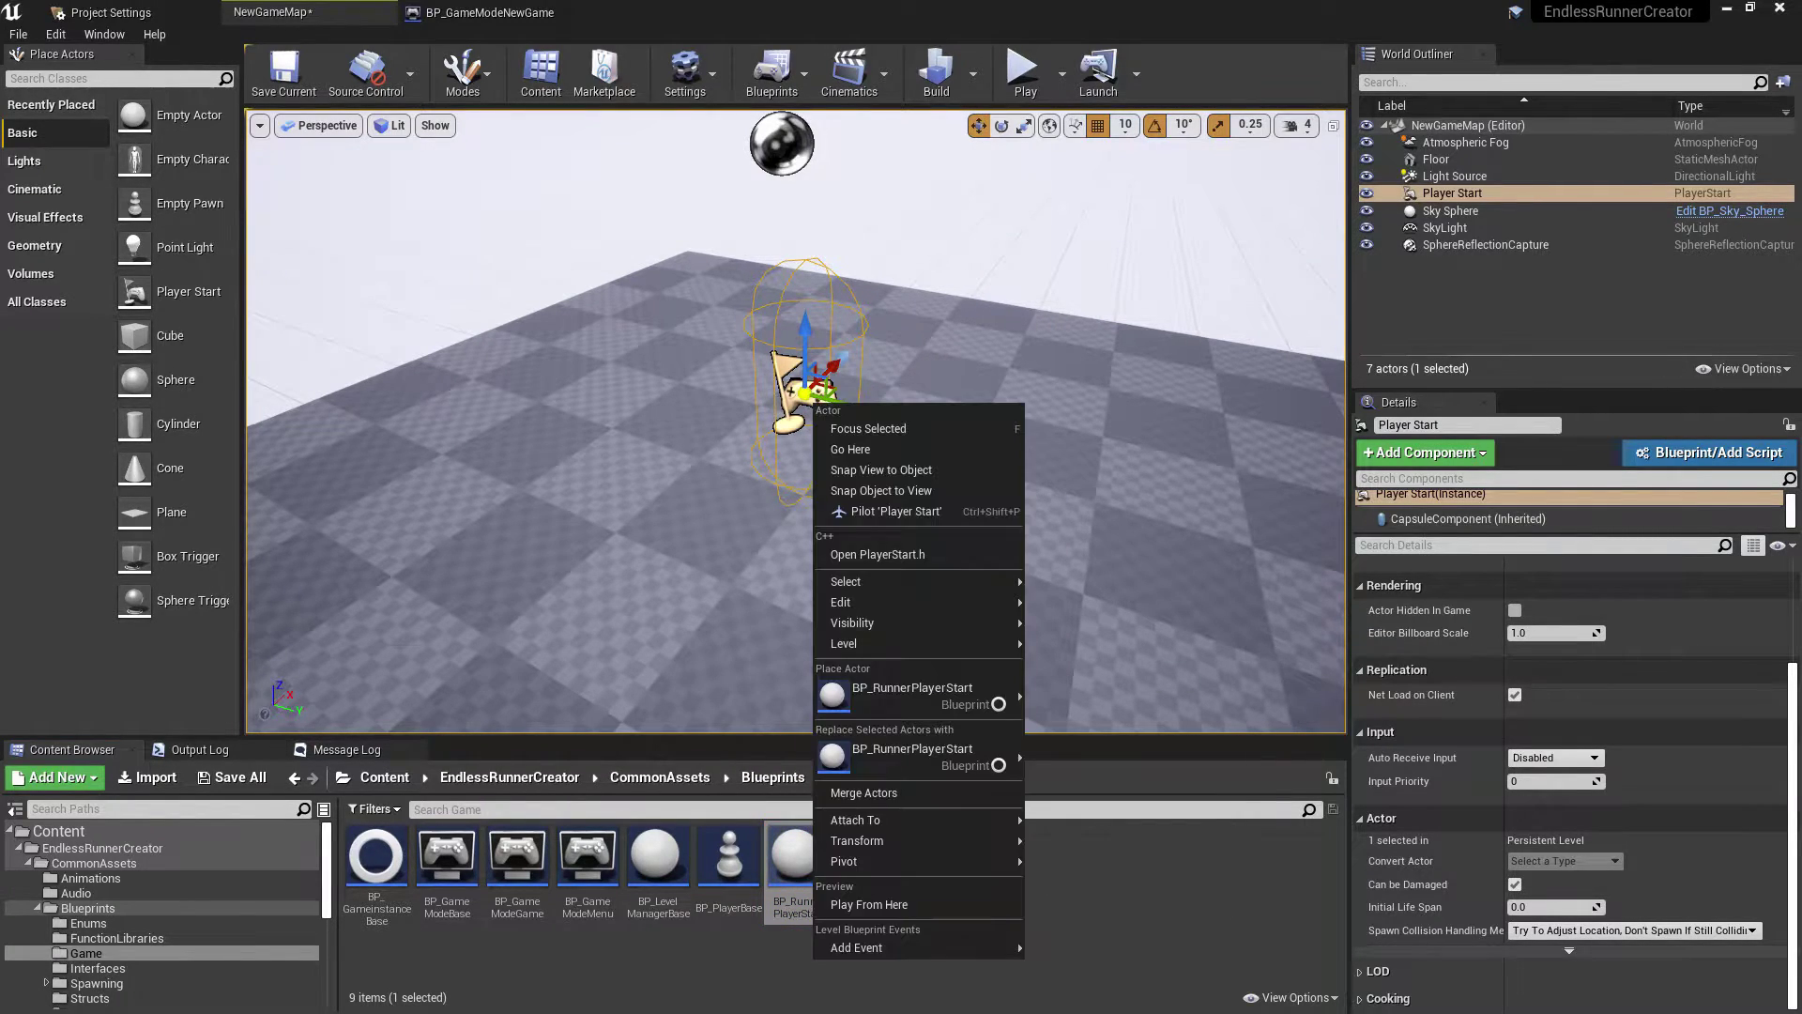
click(869, 751)
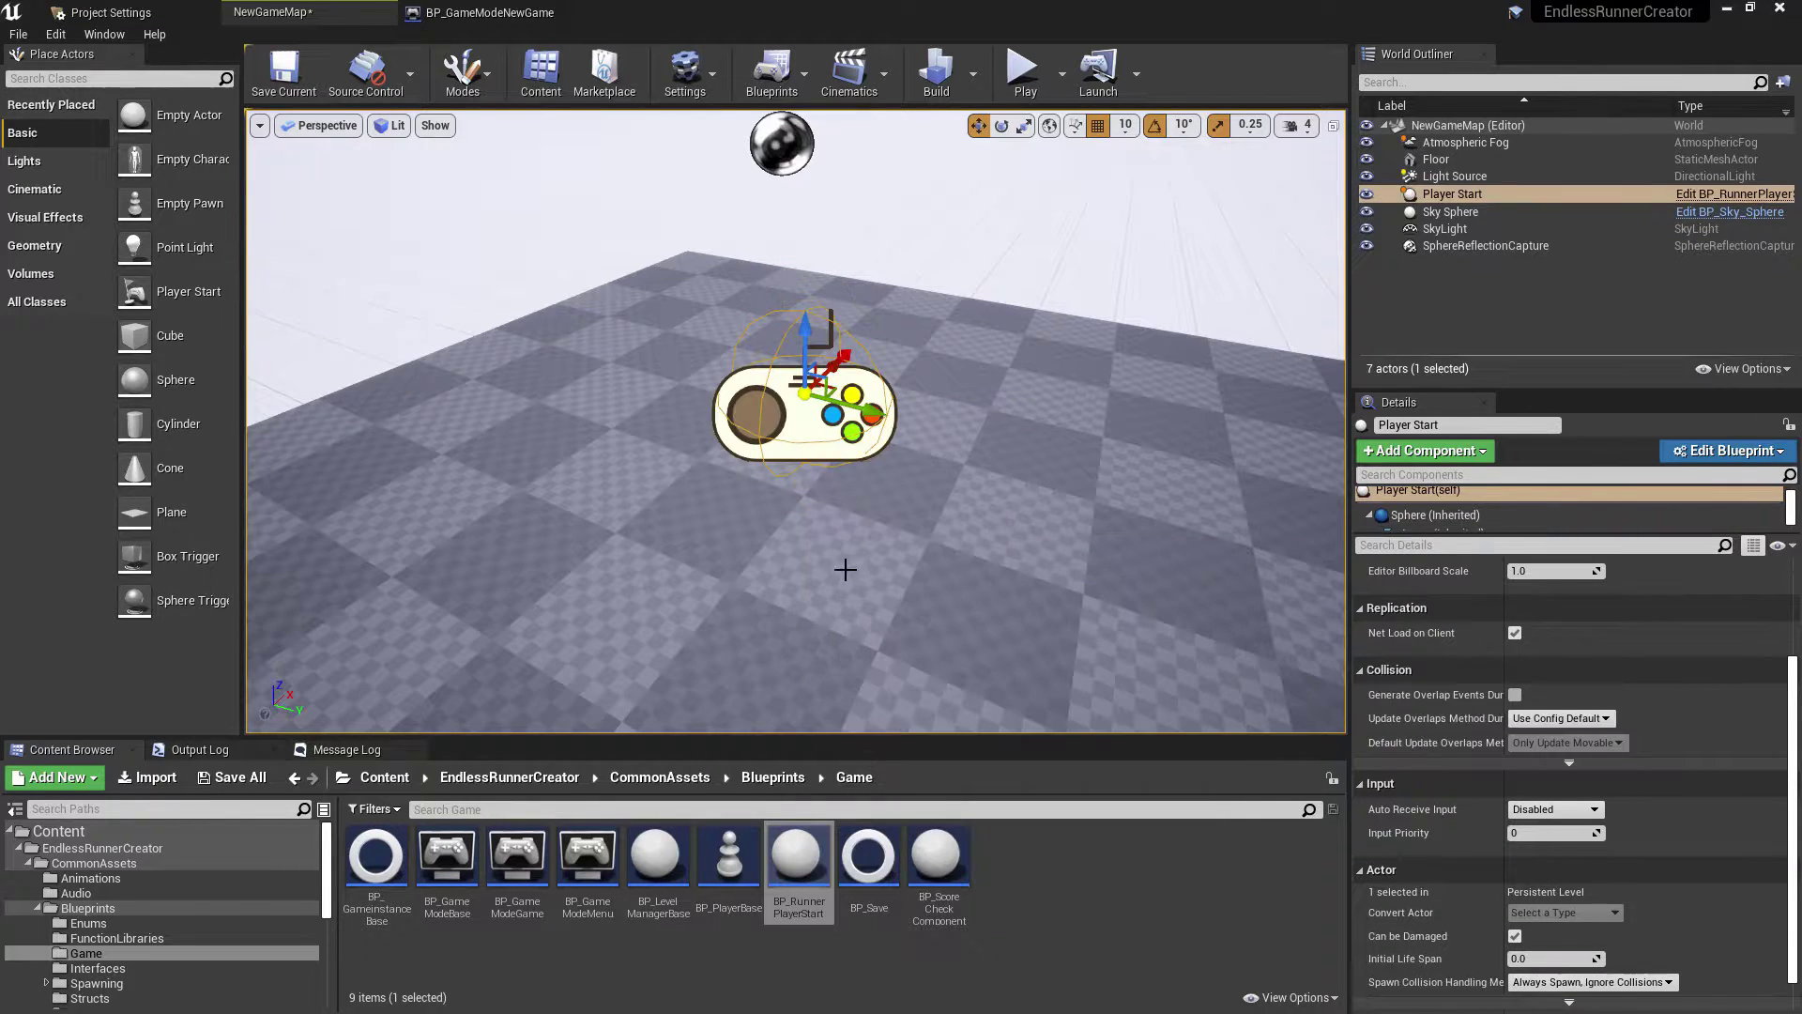
scroll(852, 507, down, 5)
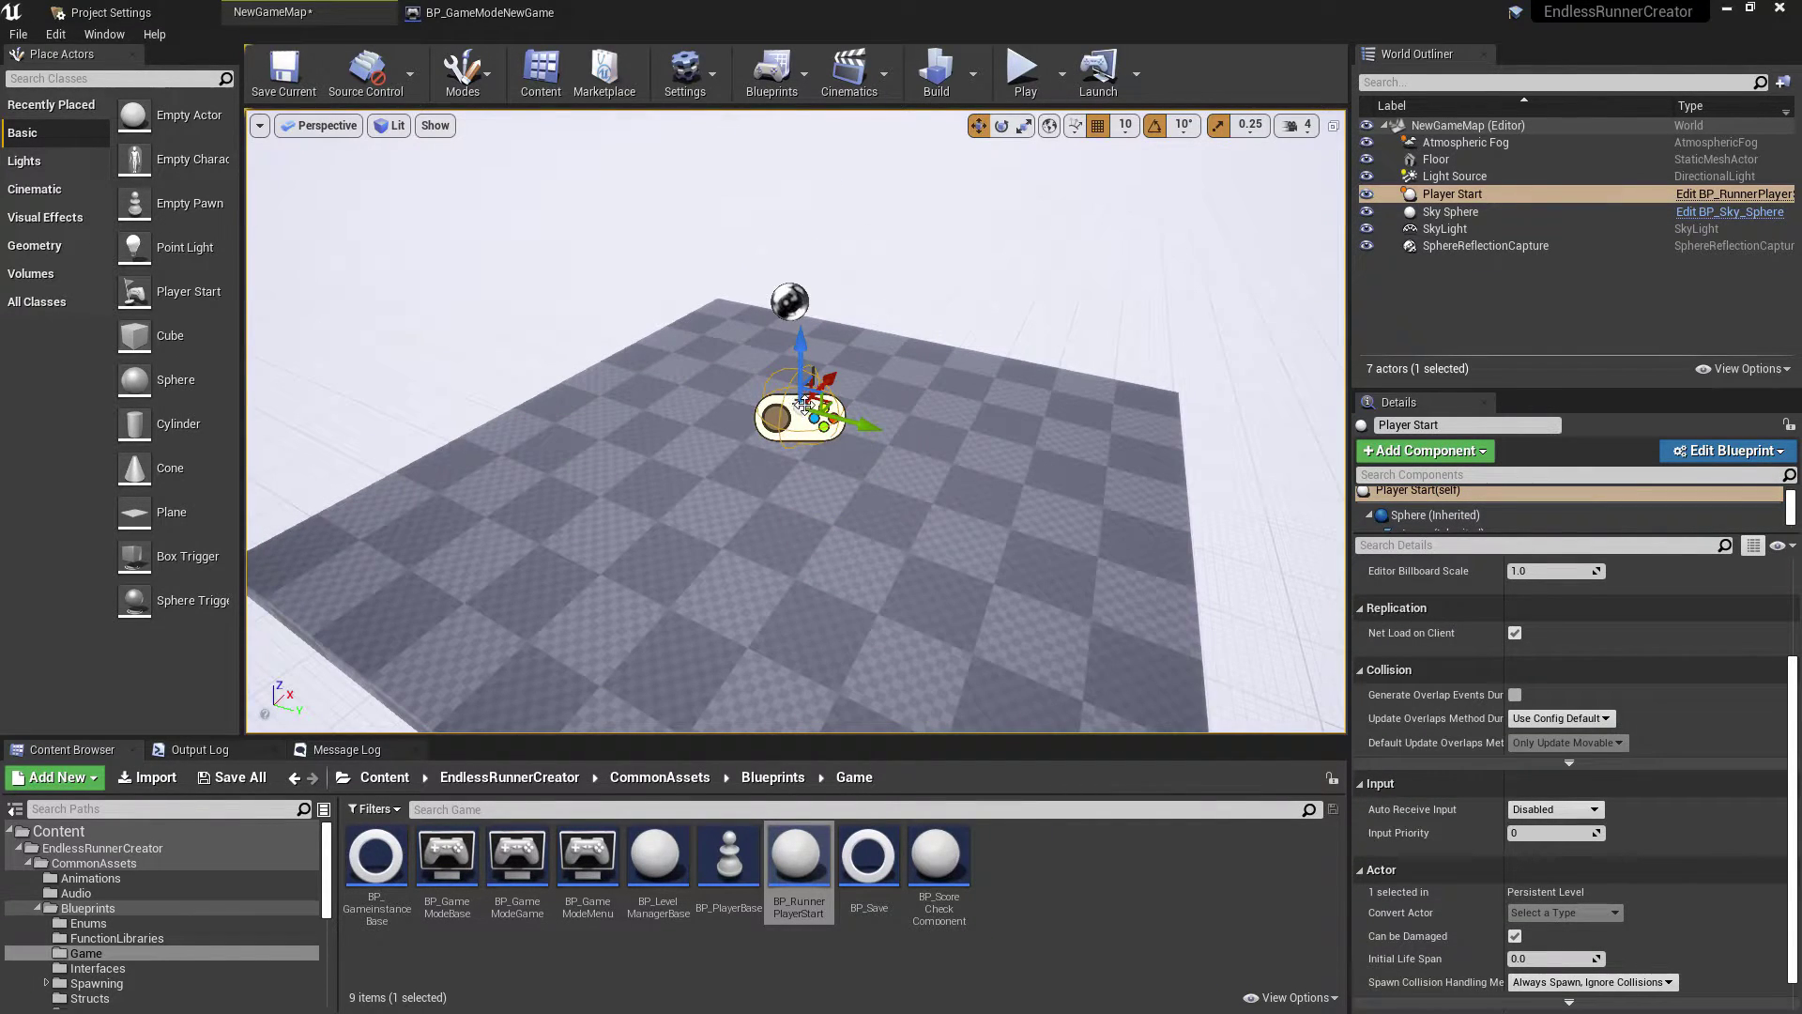
scroll(805, 405, down, 3)
Step: Review the available Game Type Pawn Class options in BP_GameModeNewGame without changing the class, and return to the level
click(522, 13)
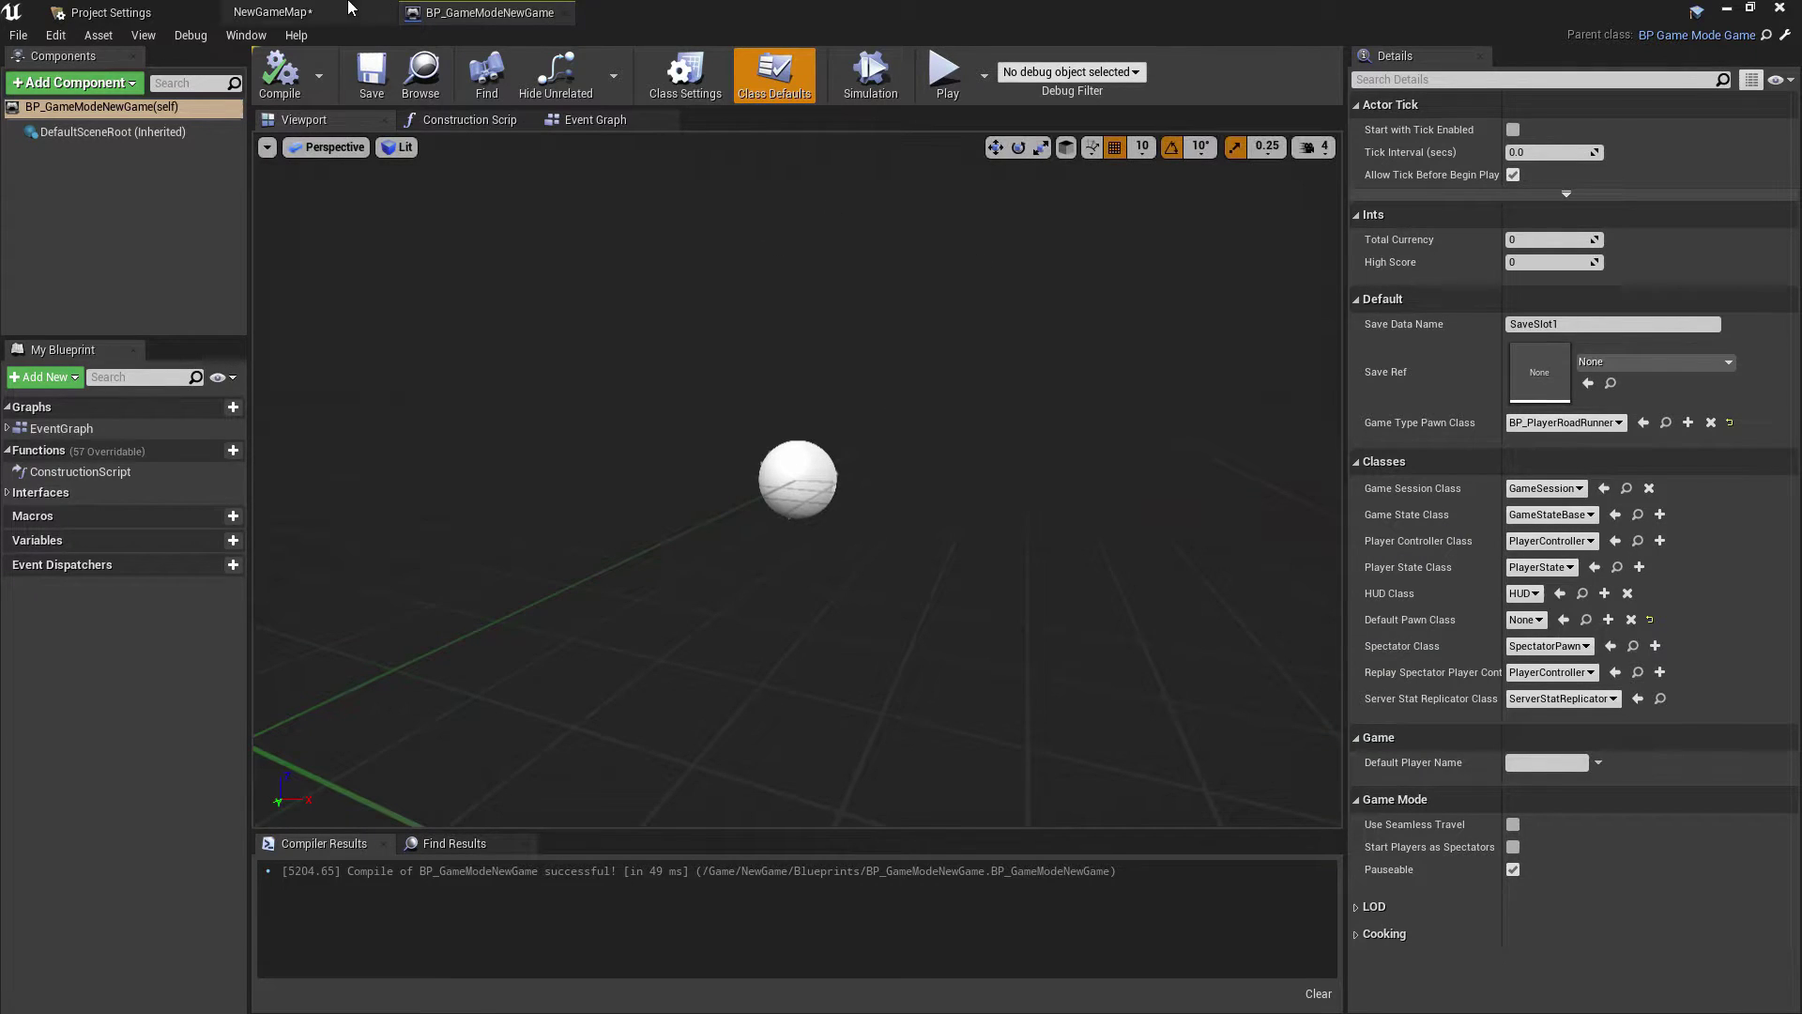
click(272, 13)
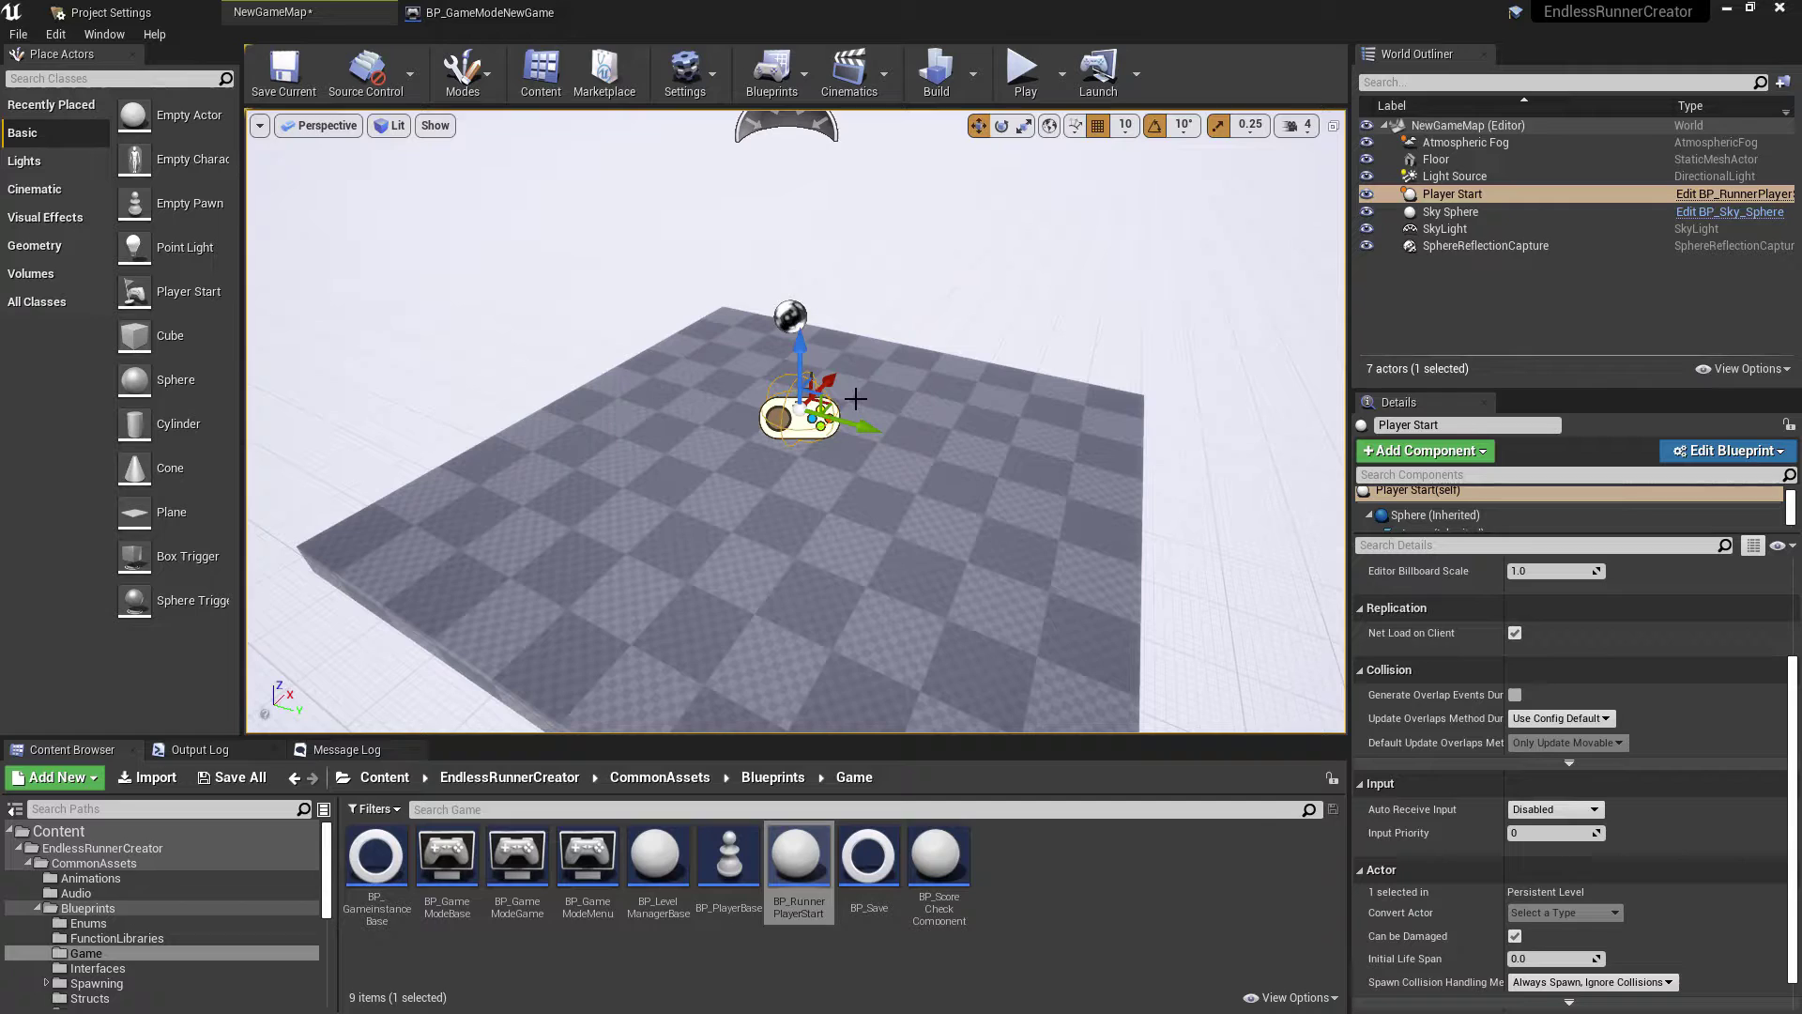
click(488, 12)
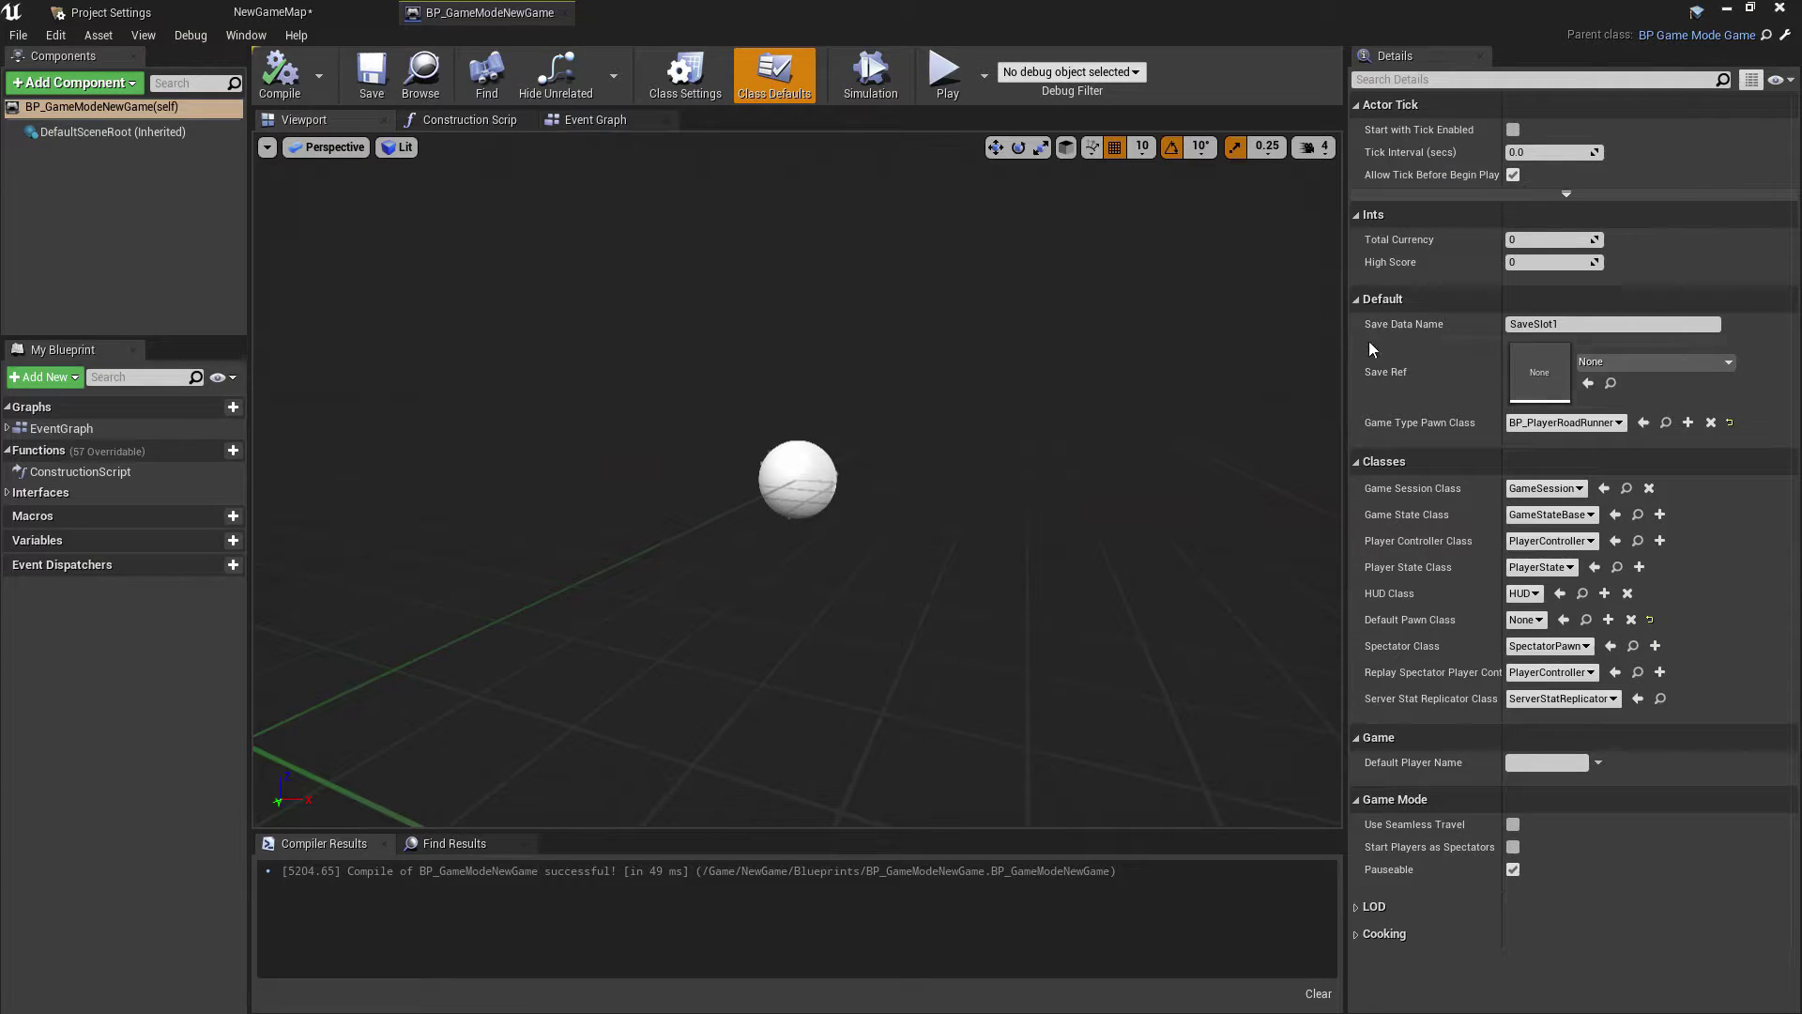
click(1567, 424)
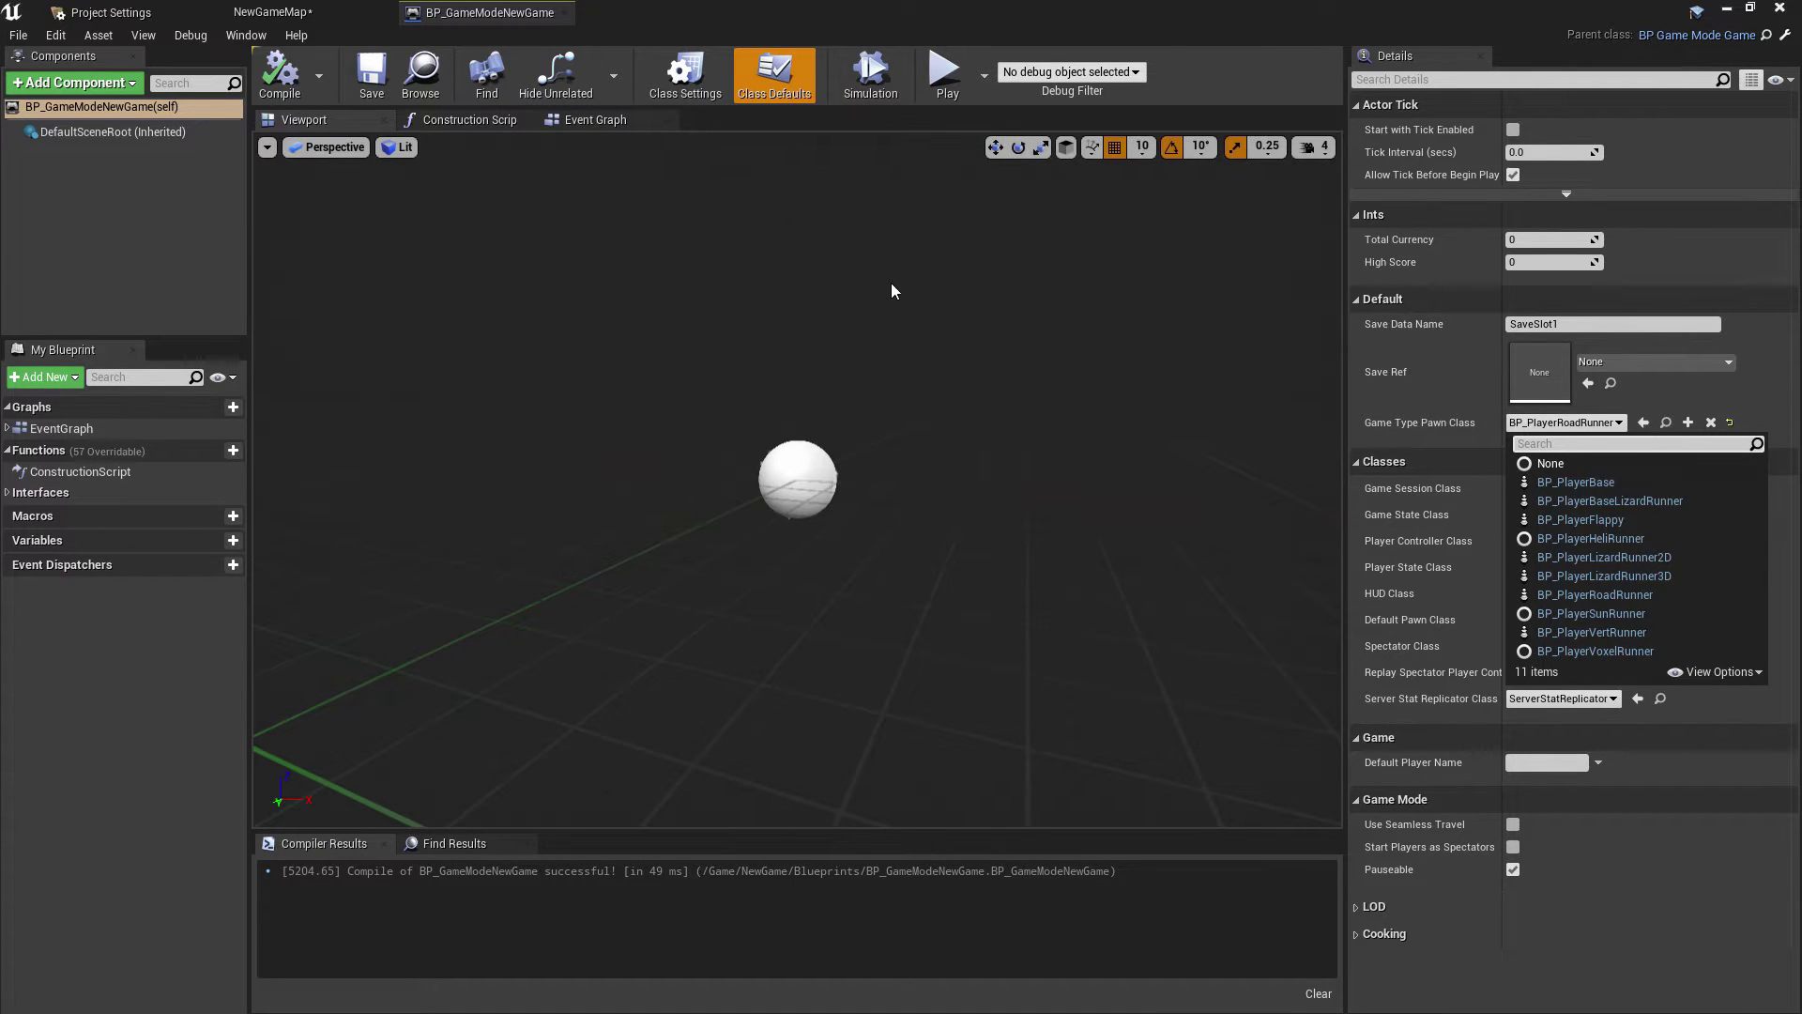
click(272, 12)
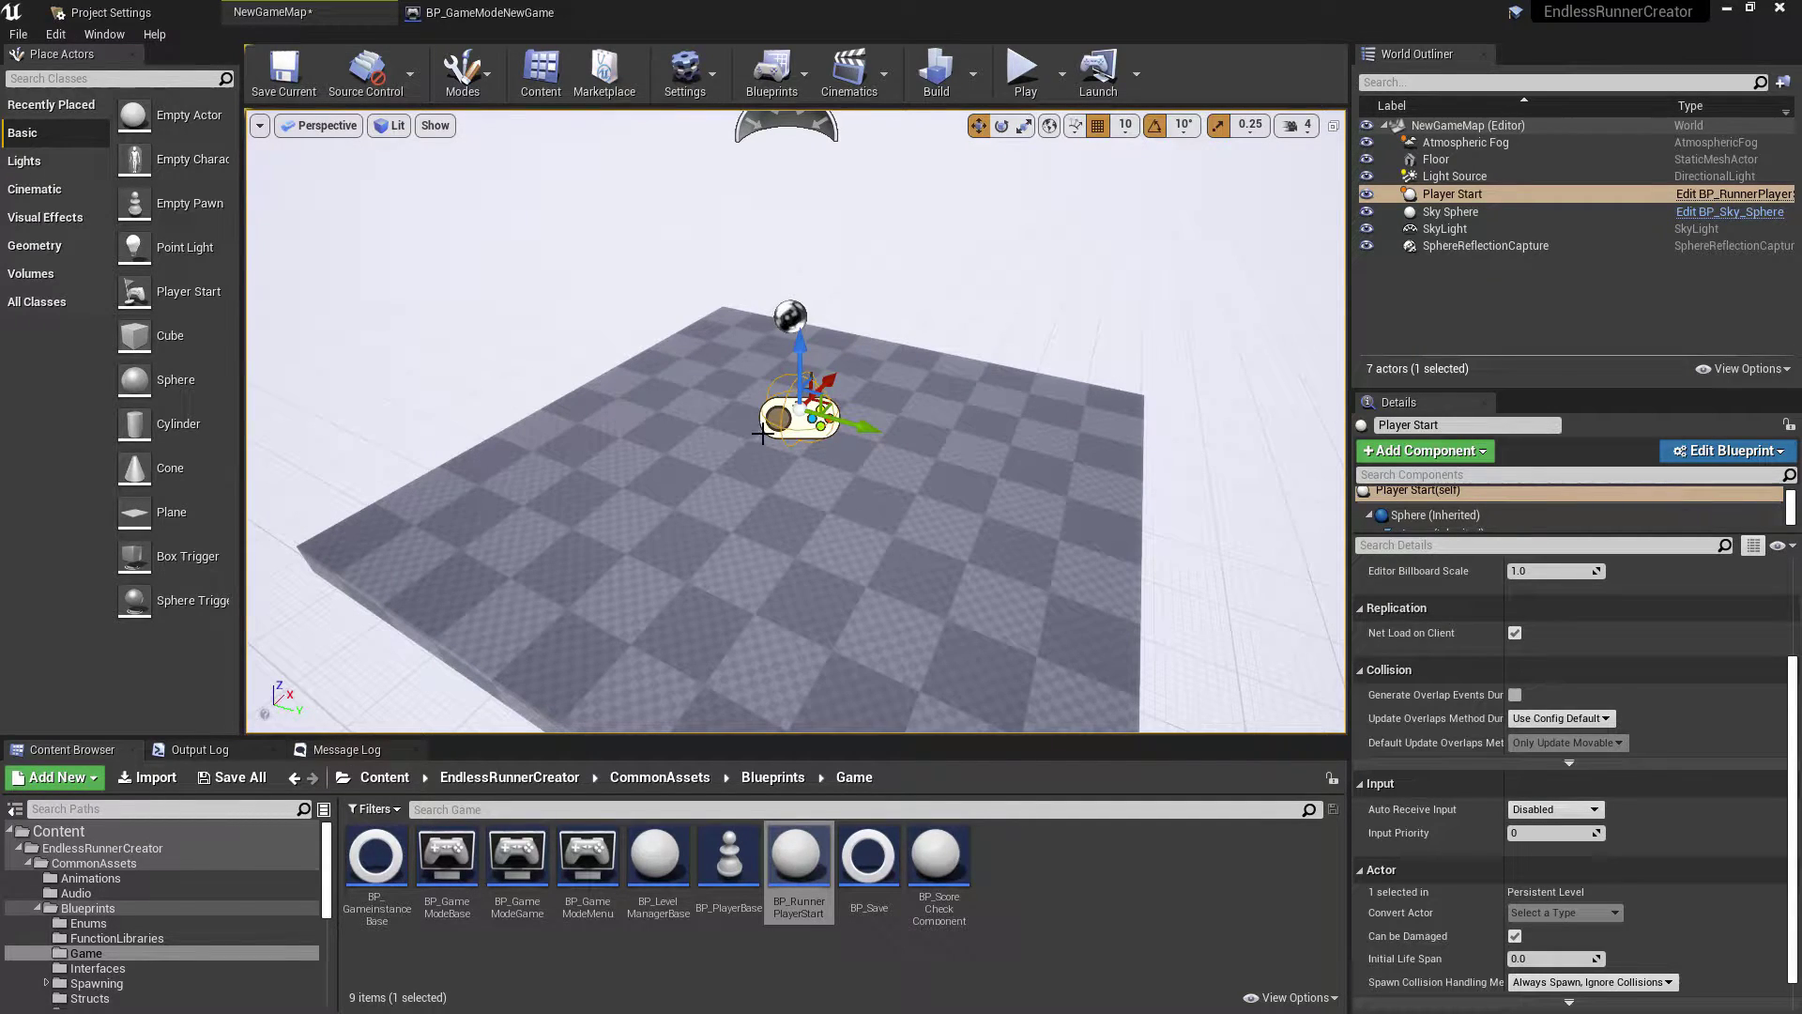
Step: Play the level in the editor, eject from the player to inspect the spawned pawn from outside, and stop playing
click(1025, 72)
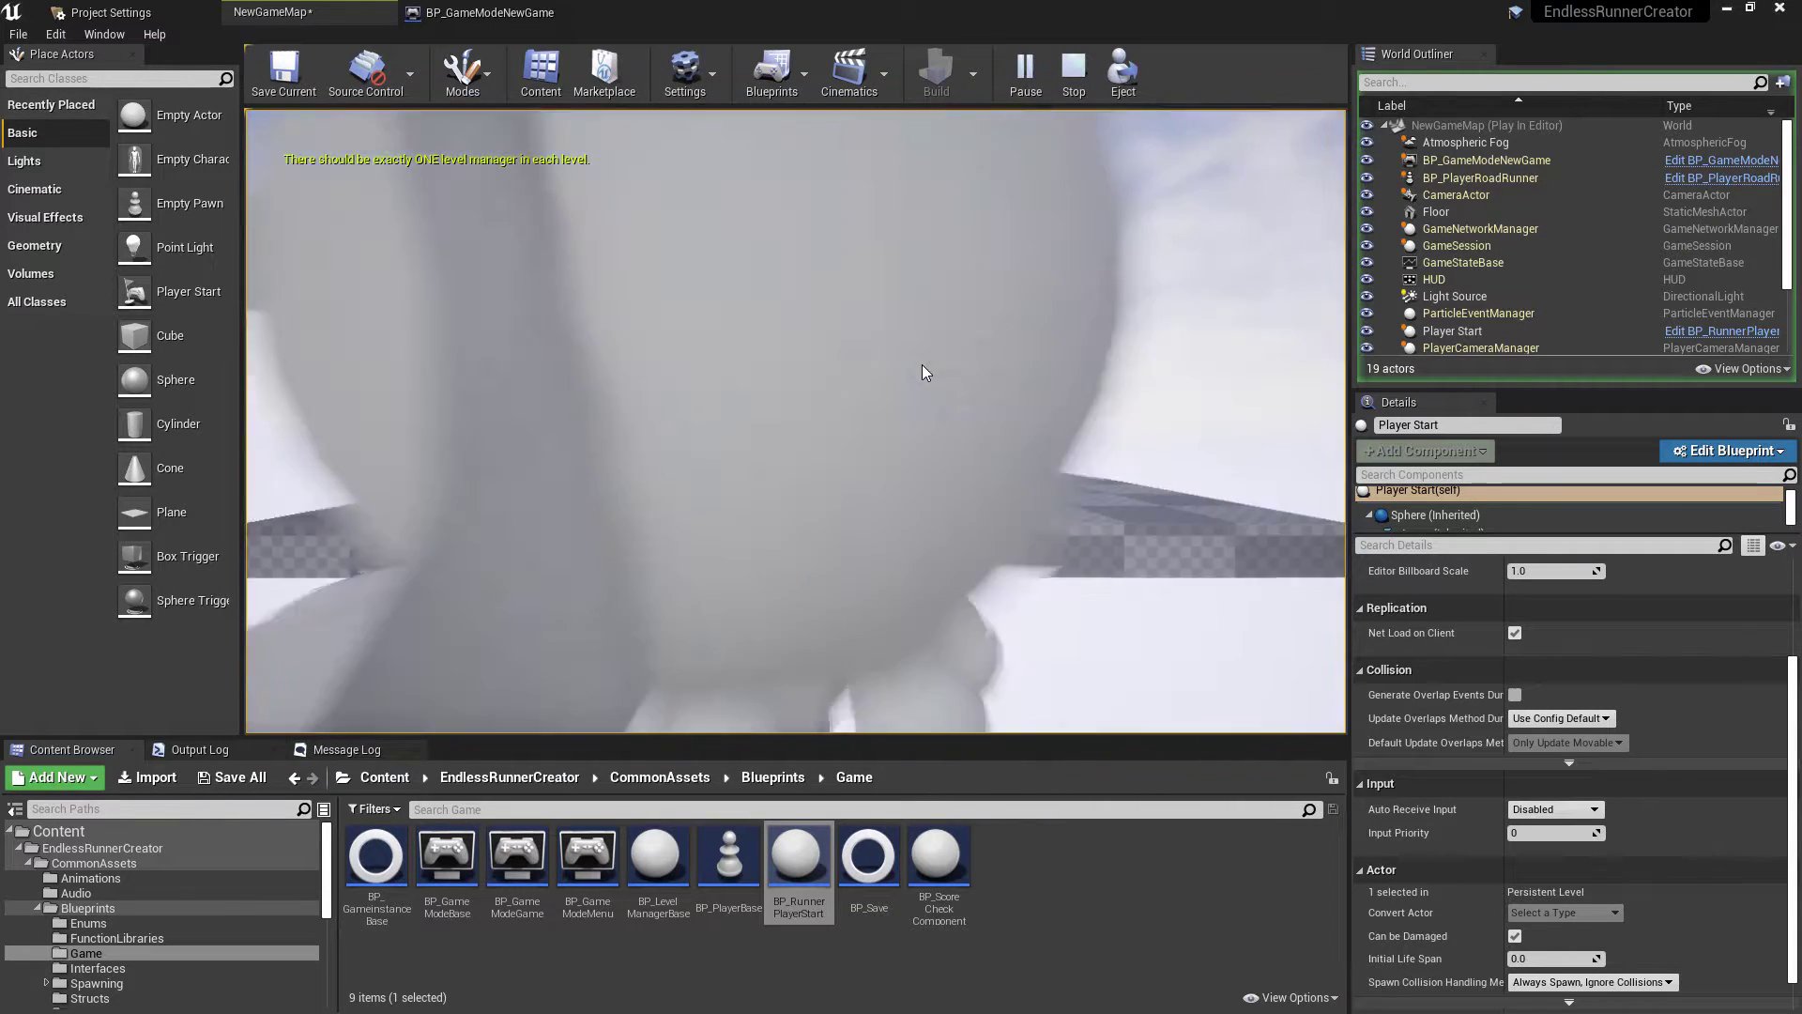
key(F8)
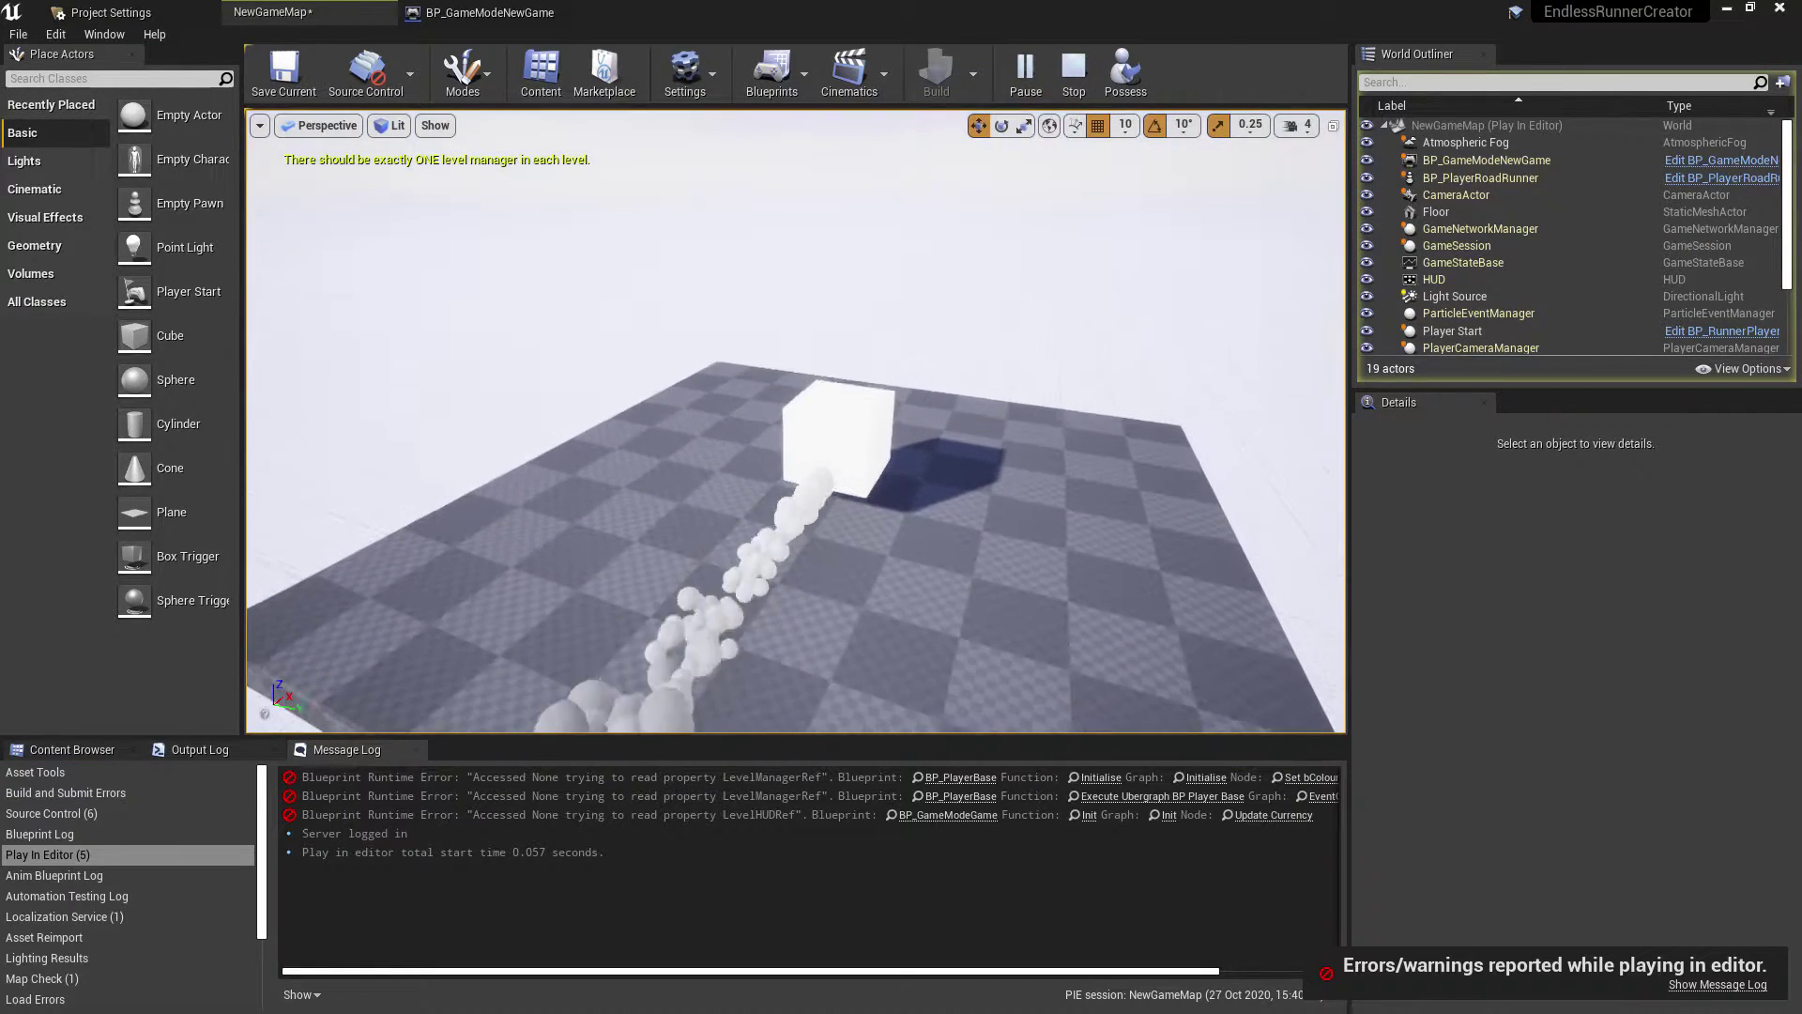
mouse_move(949, 554)
right_down()
mouse_move(949, 596)
mouse_move(949, 555)
right_up()
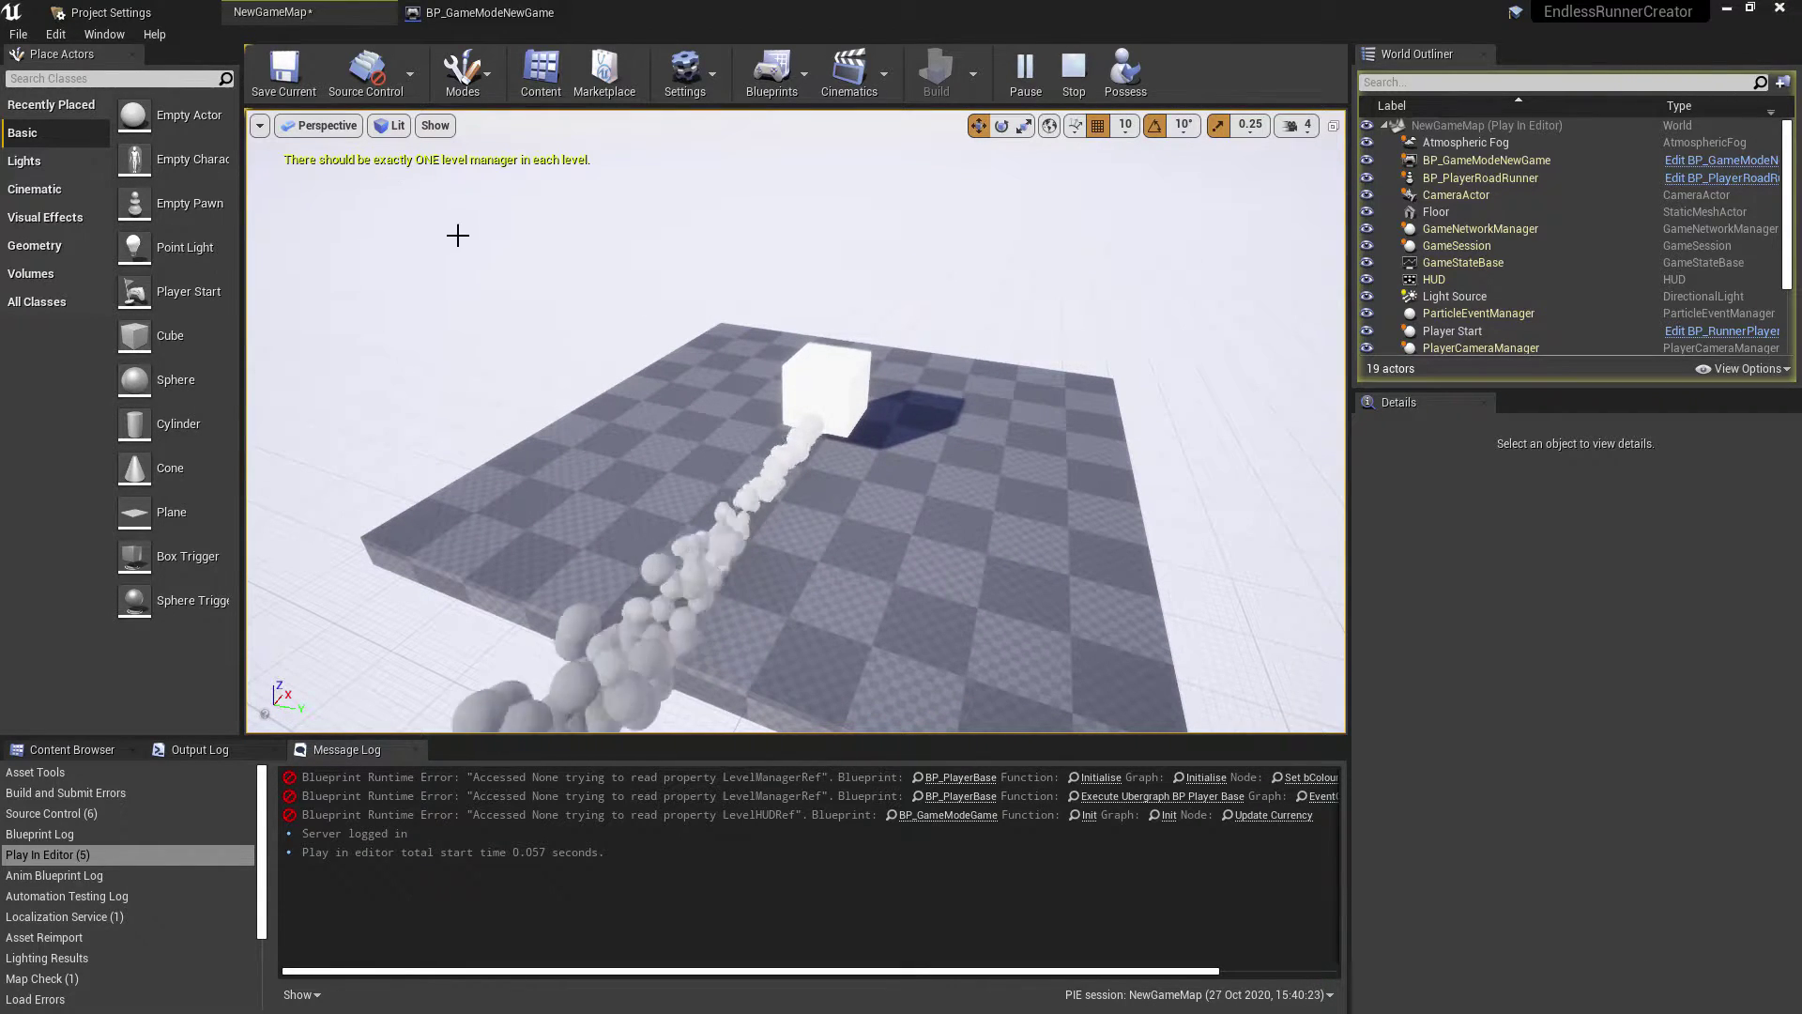
key(Escape)
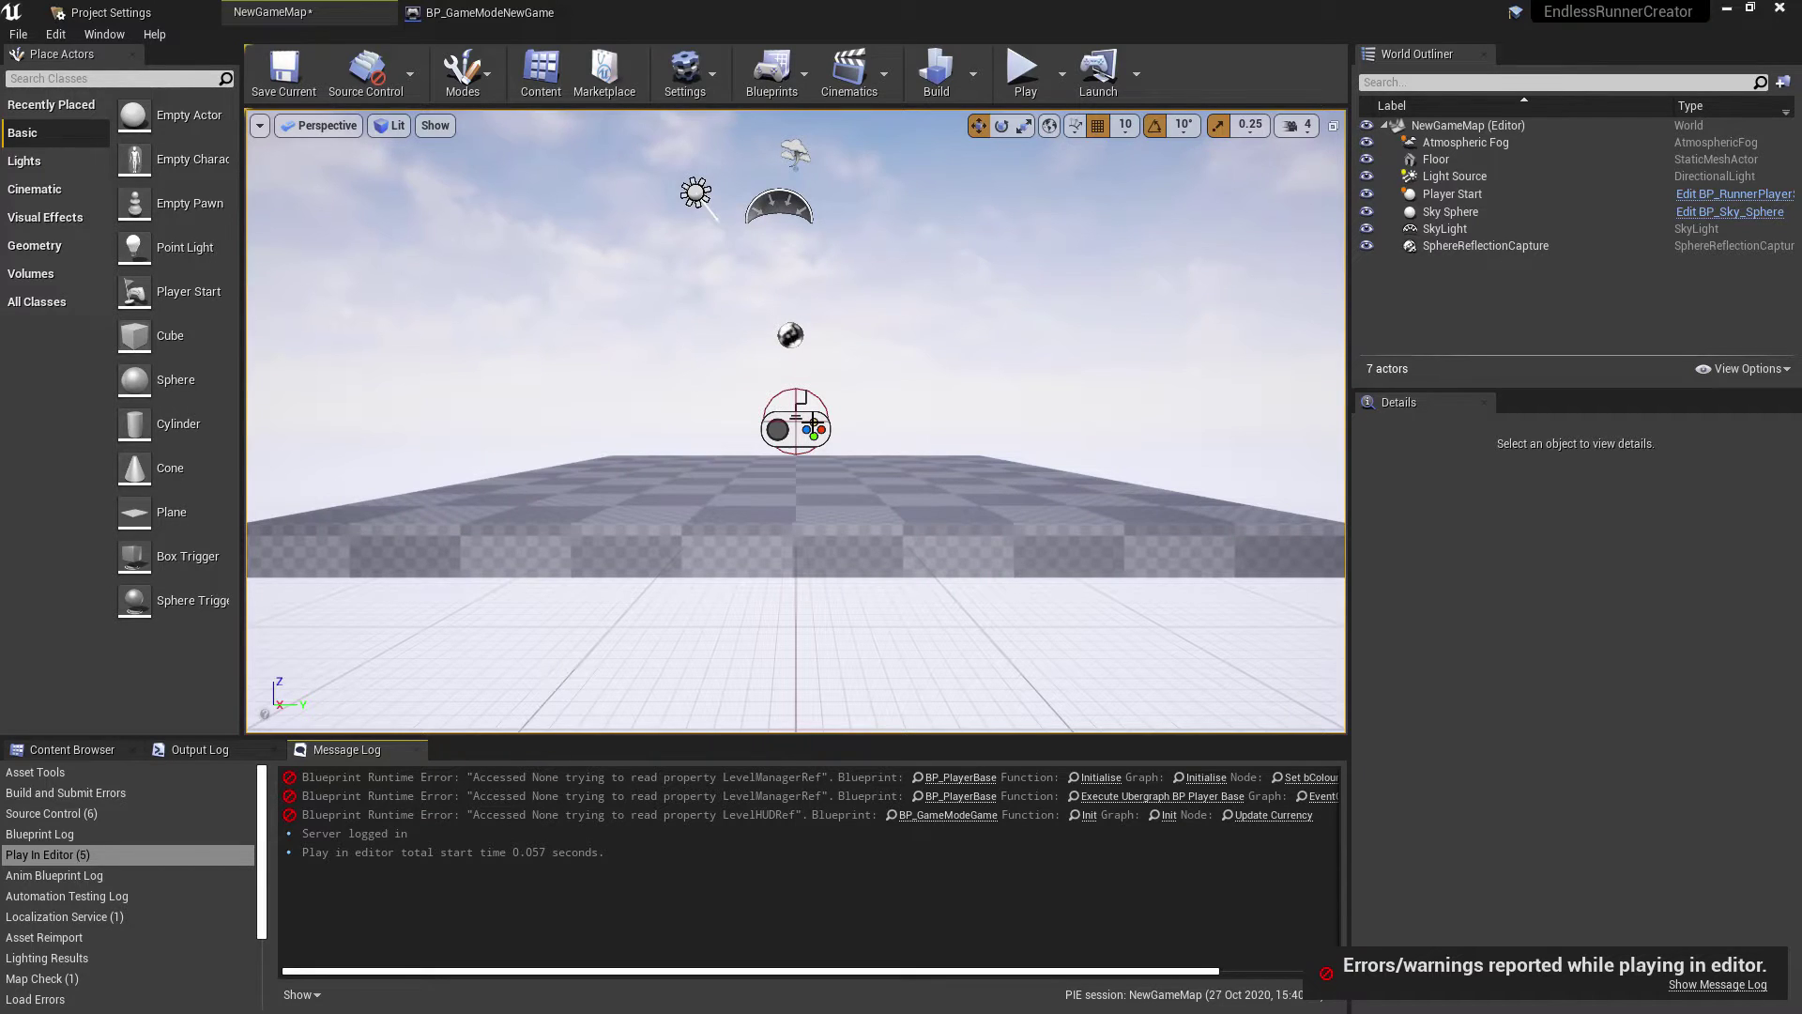
Step: Run the level again from the game mode blueprint, eject to view the player and its trail up close, and end the session
click(489, 12)
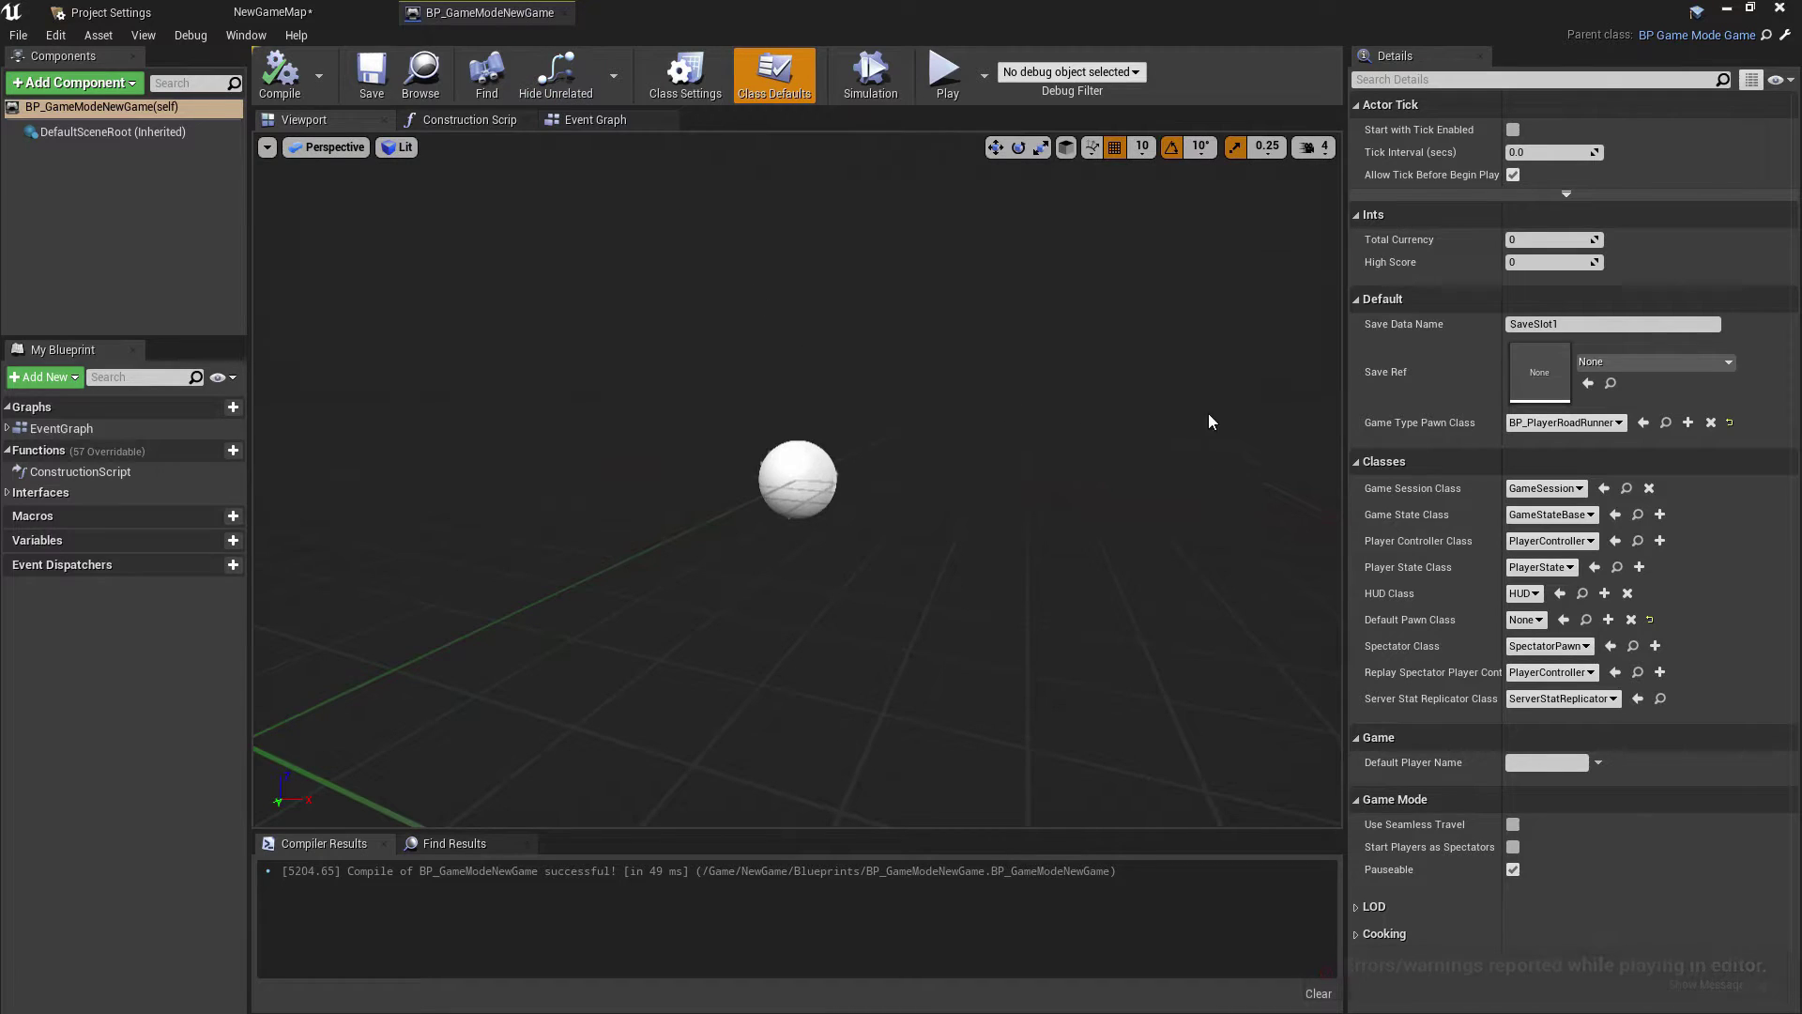
click(947, 72)
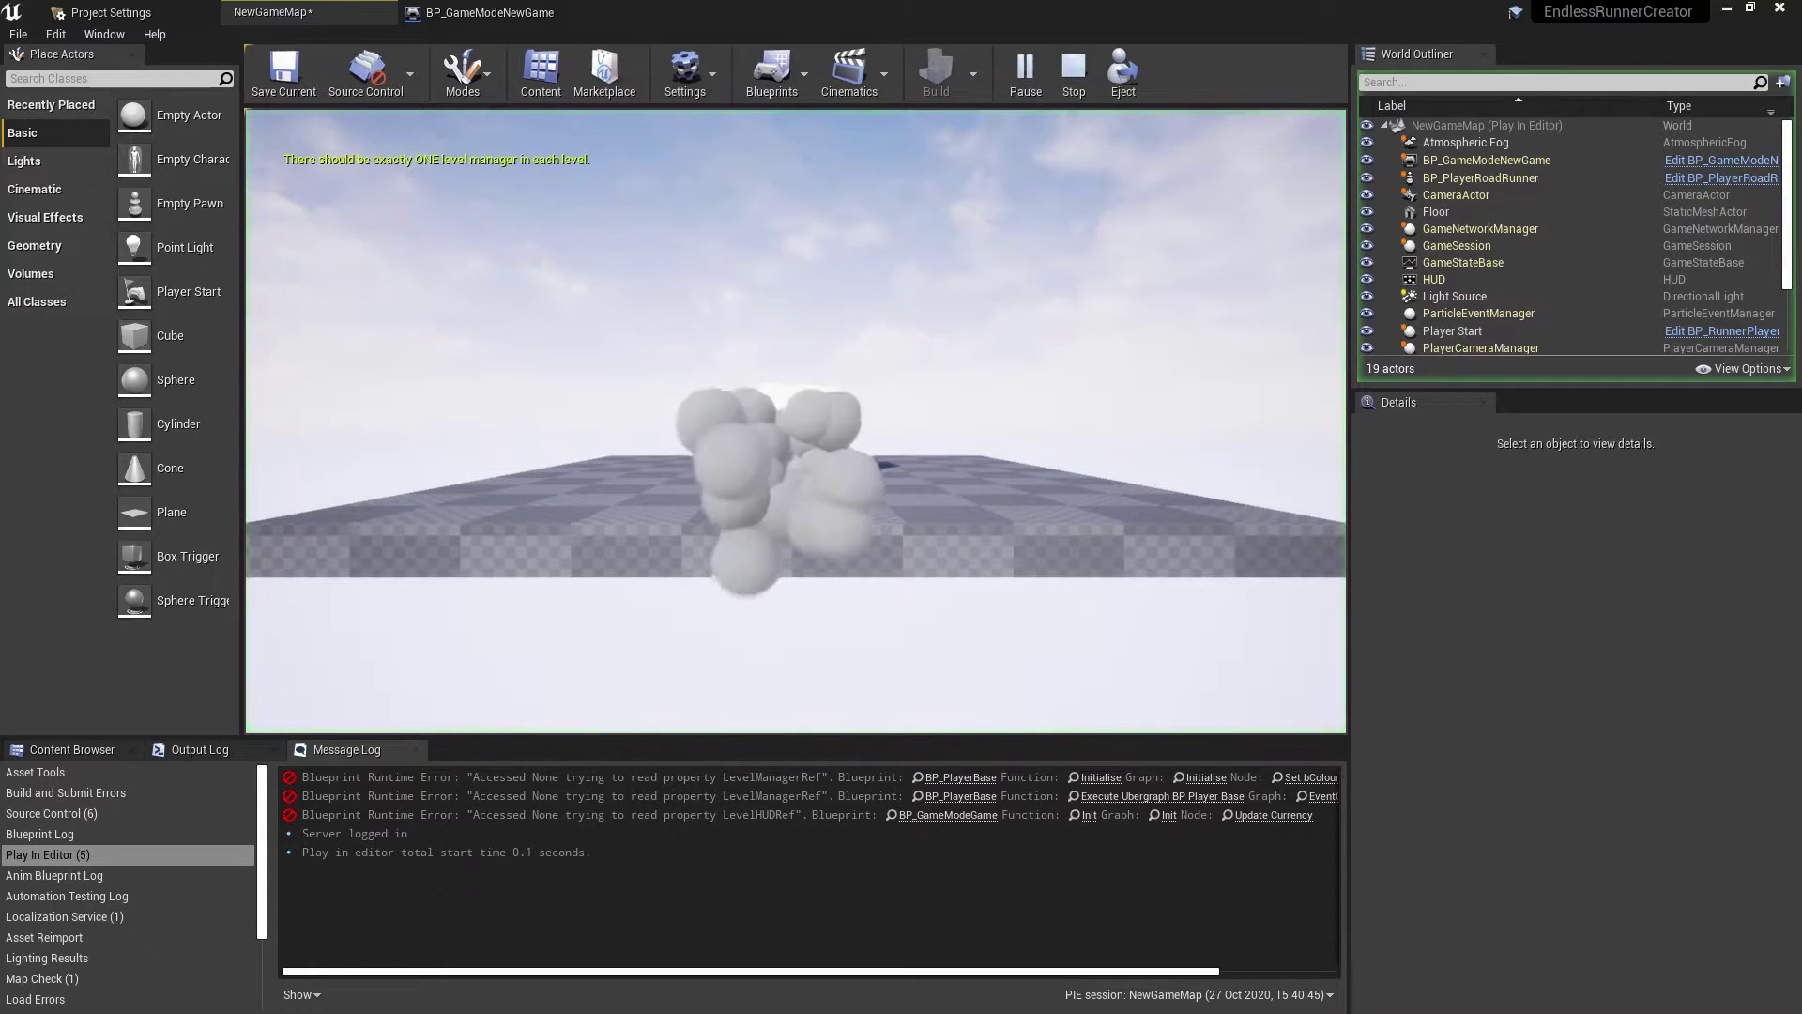
key(F8)
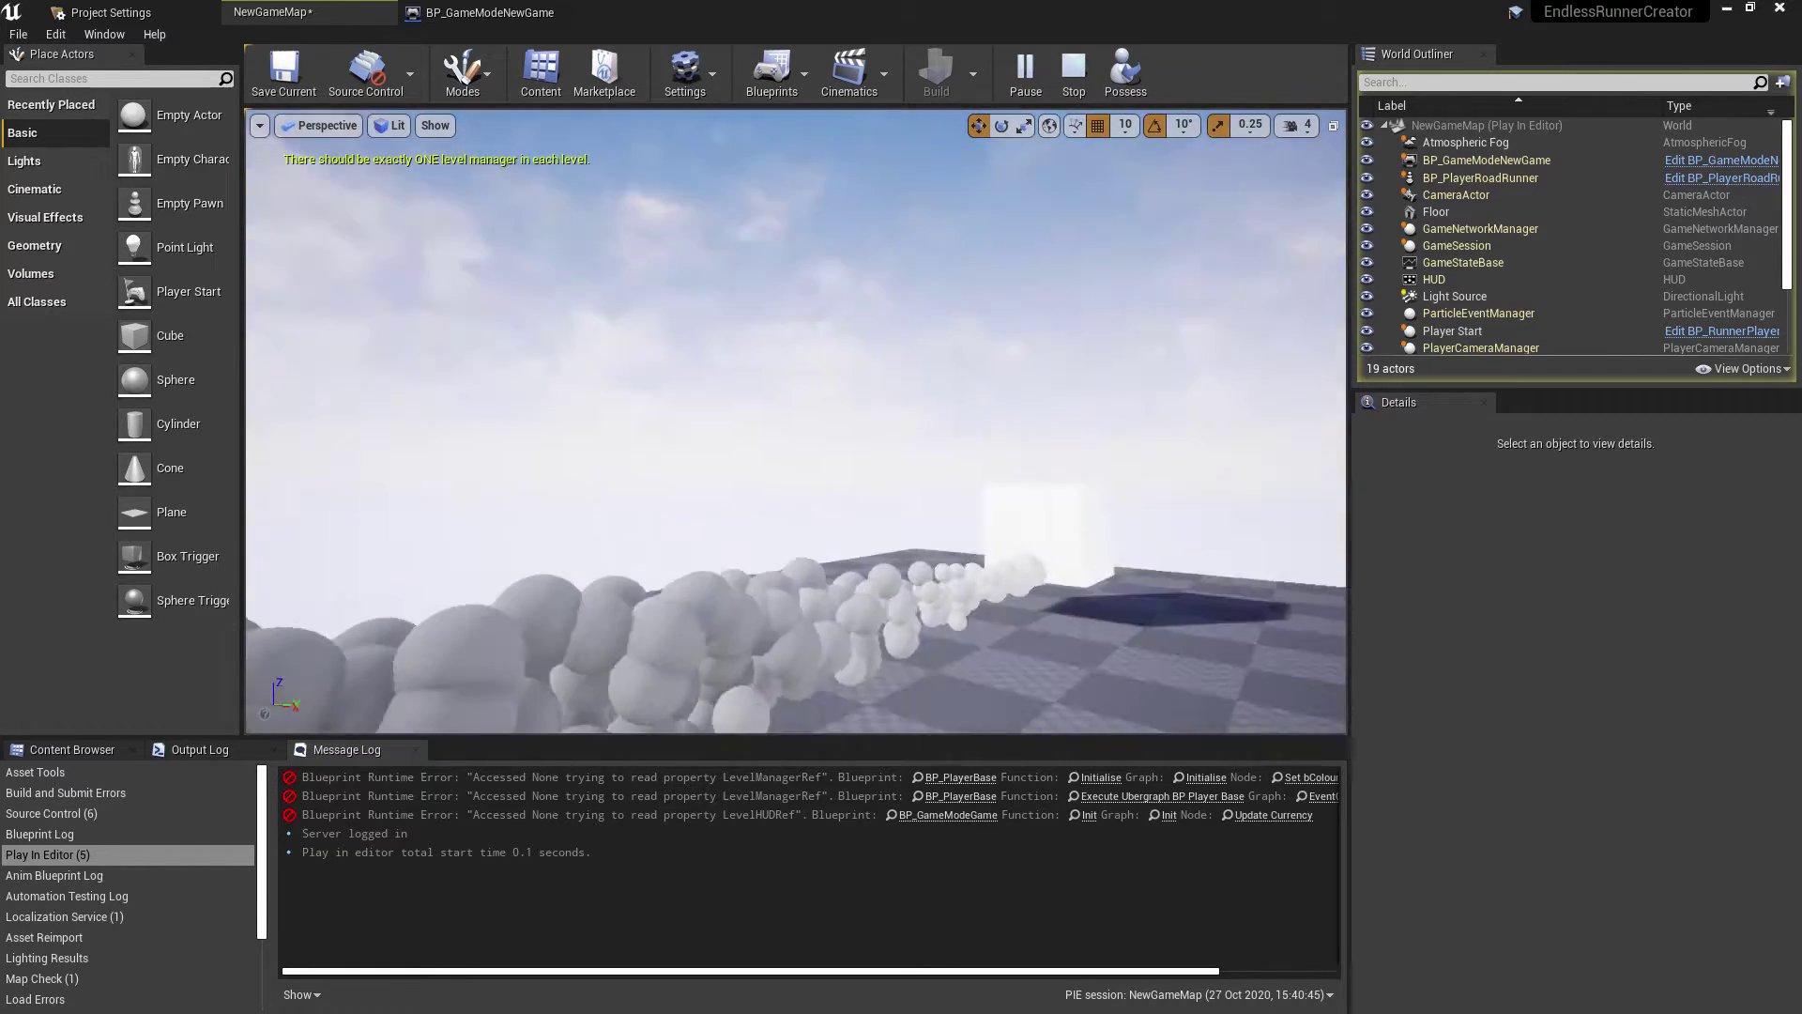
mouse_move(757, 426)
right_down()
mouse_move(779, 404)
mouse_move(757, 425)
right_up()
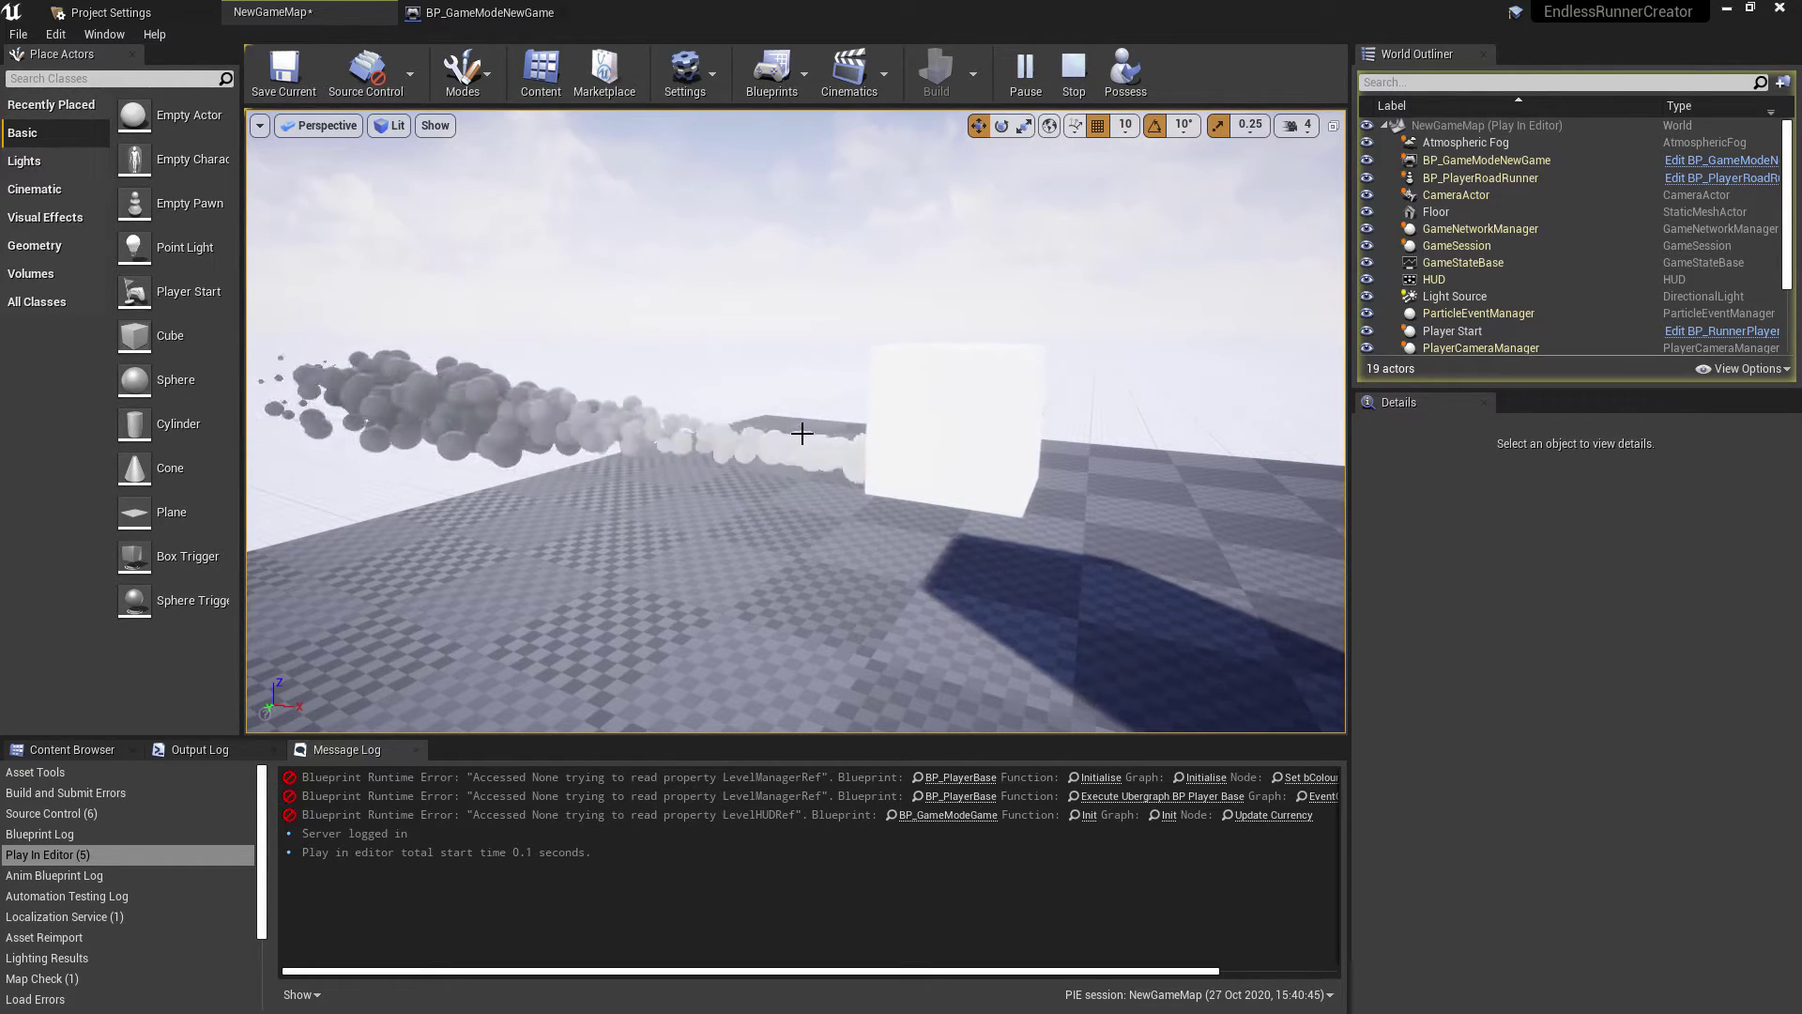
key(Escape)
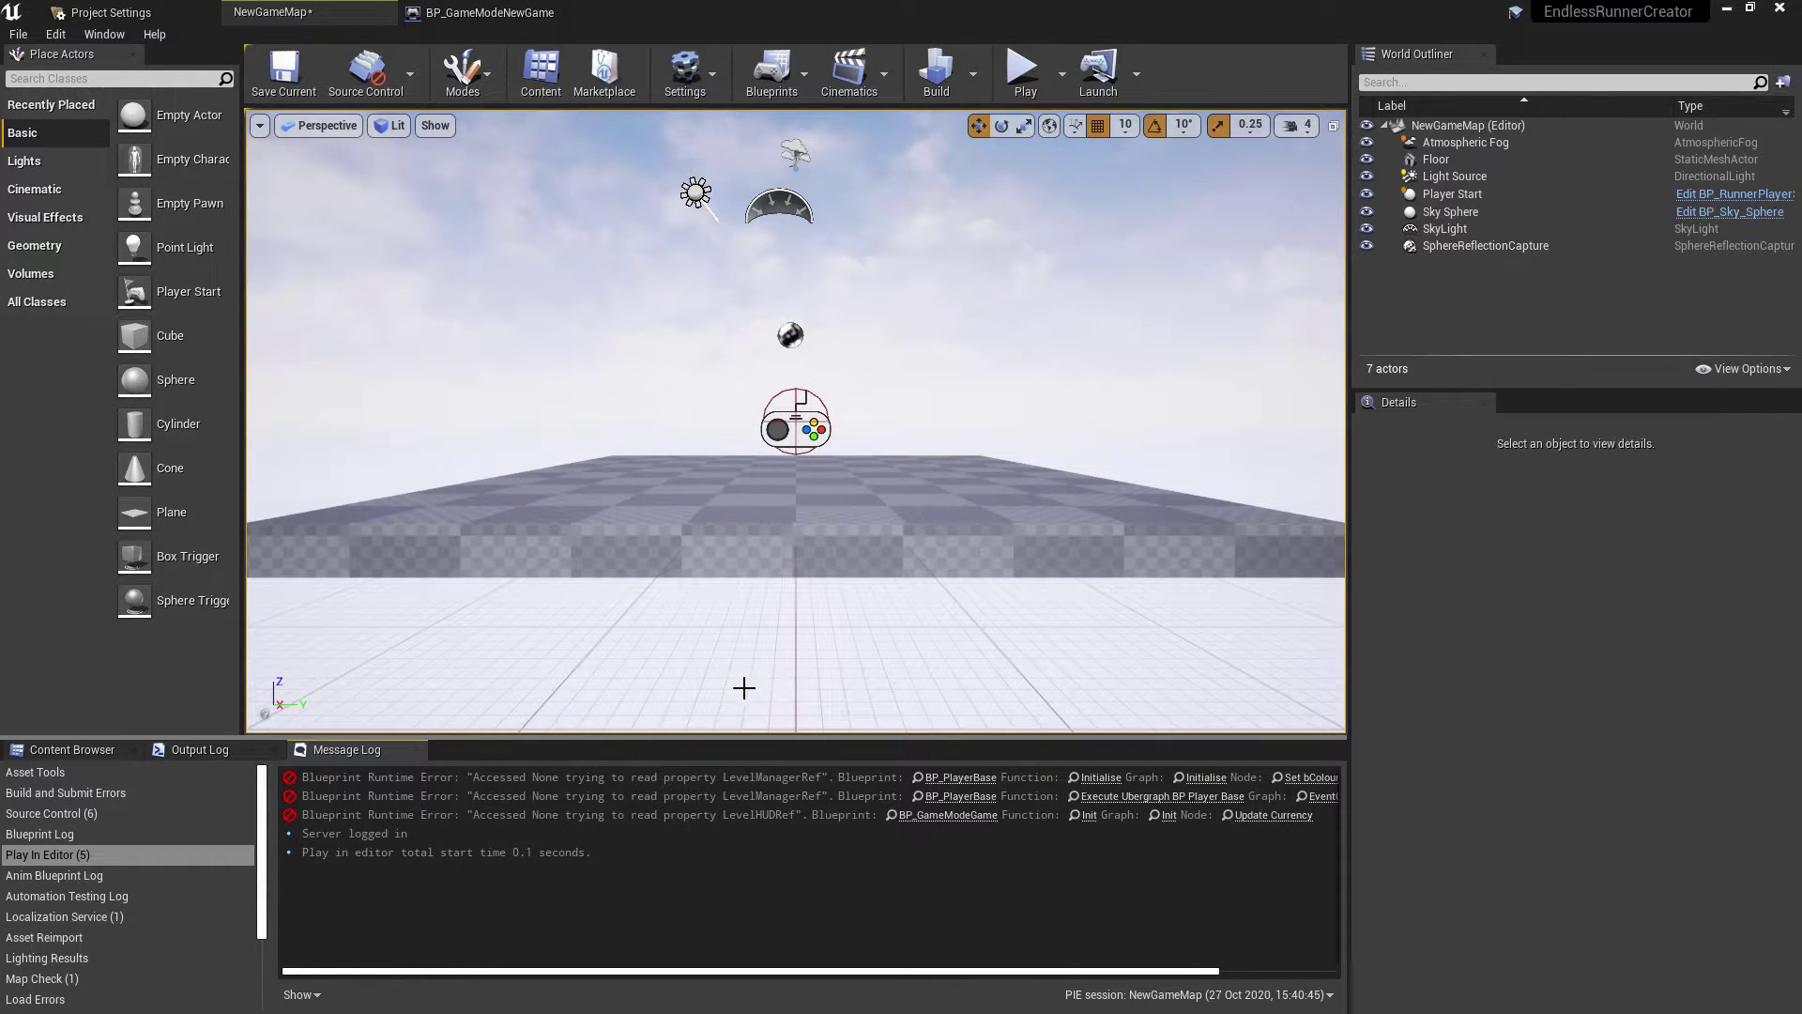
Step: Place a BP_LevelManagerBase actor from the Game blueprints folder in the level and set its Y location to 0
click(103, 750)
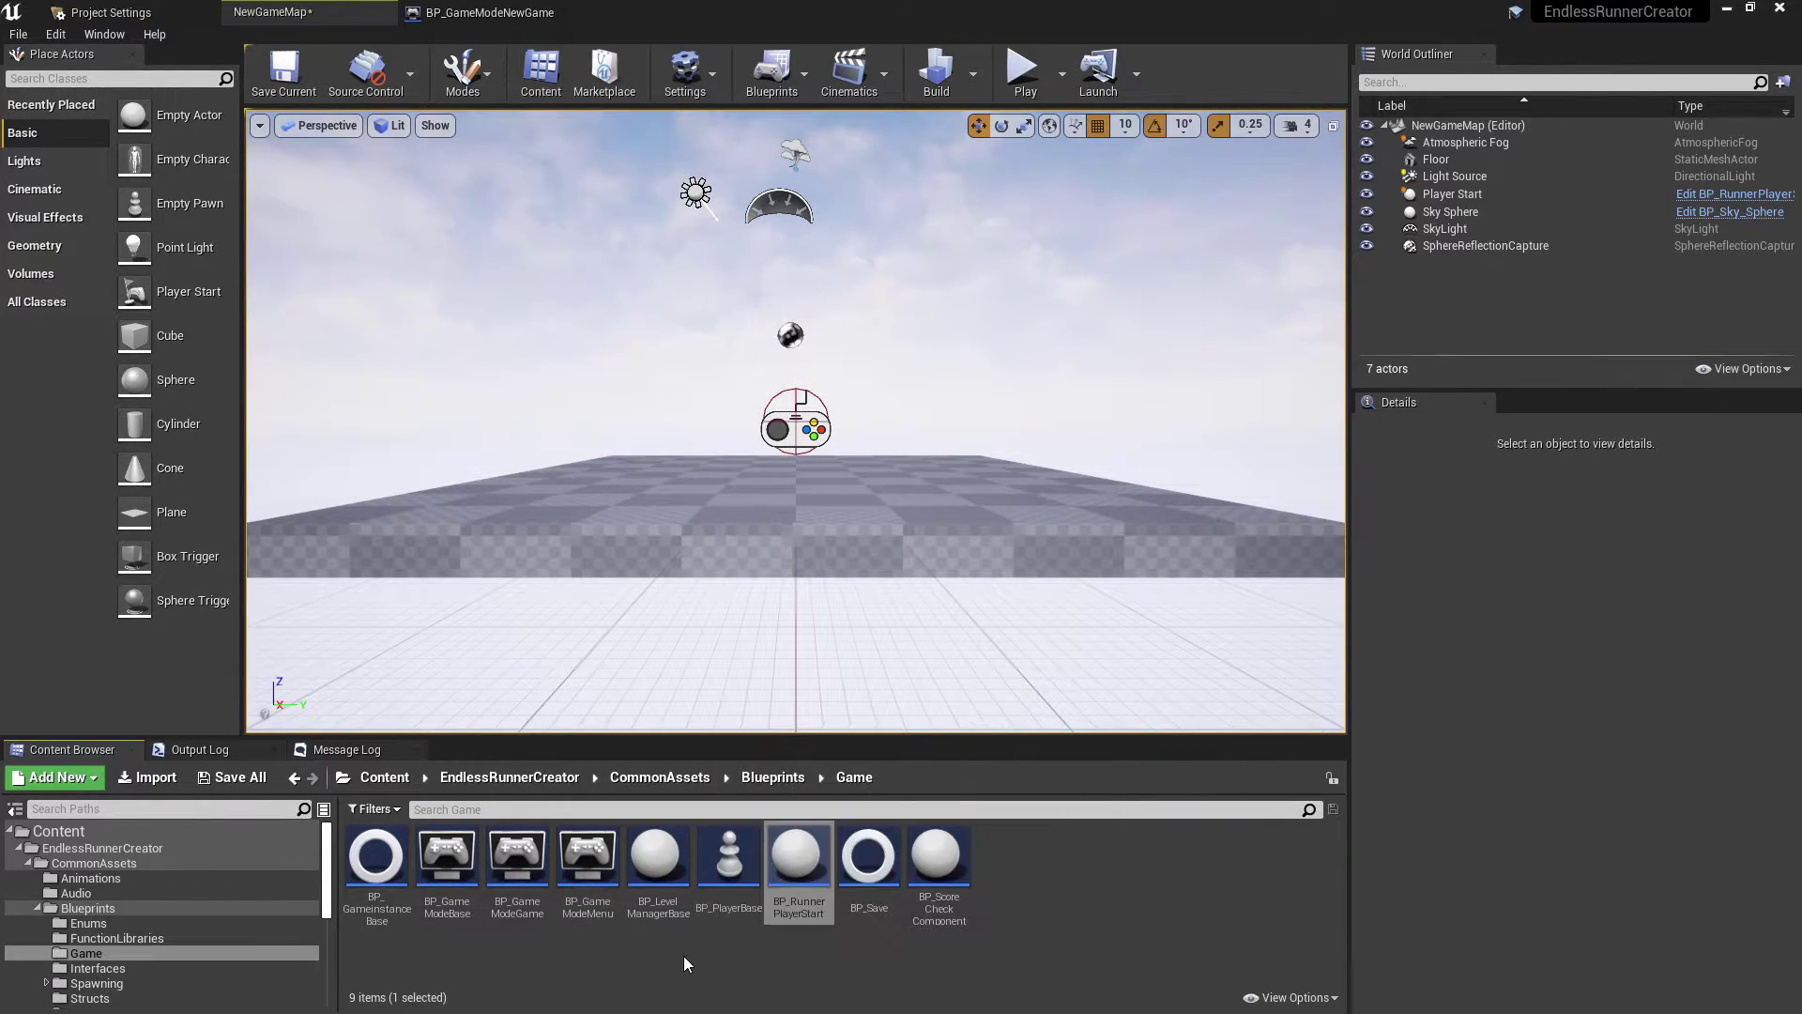
drag(662, 869, 787, 498)
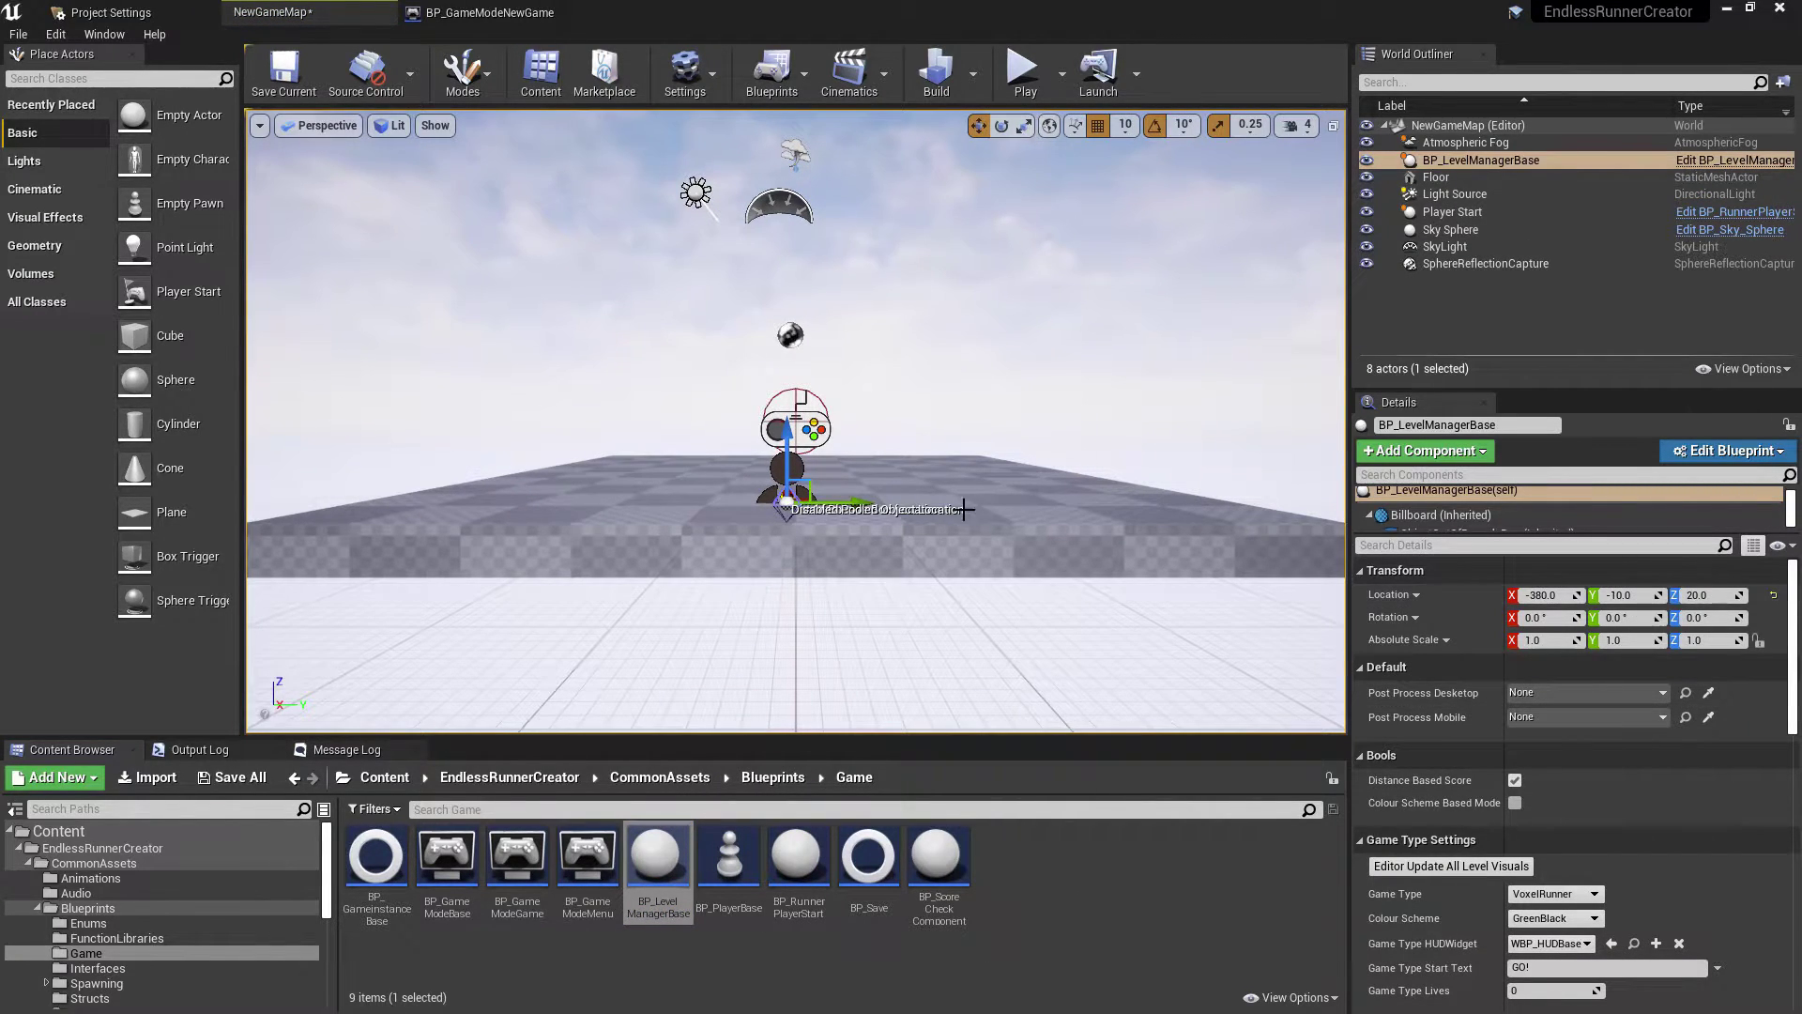
click(1611, 595)
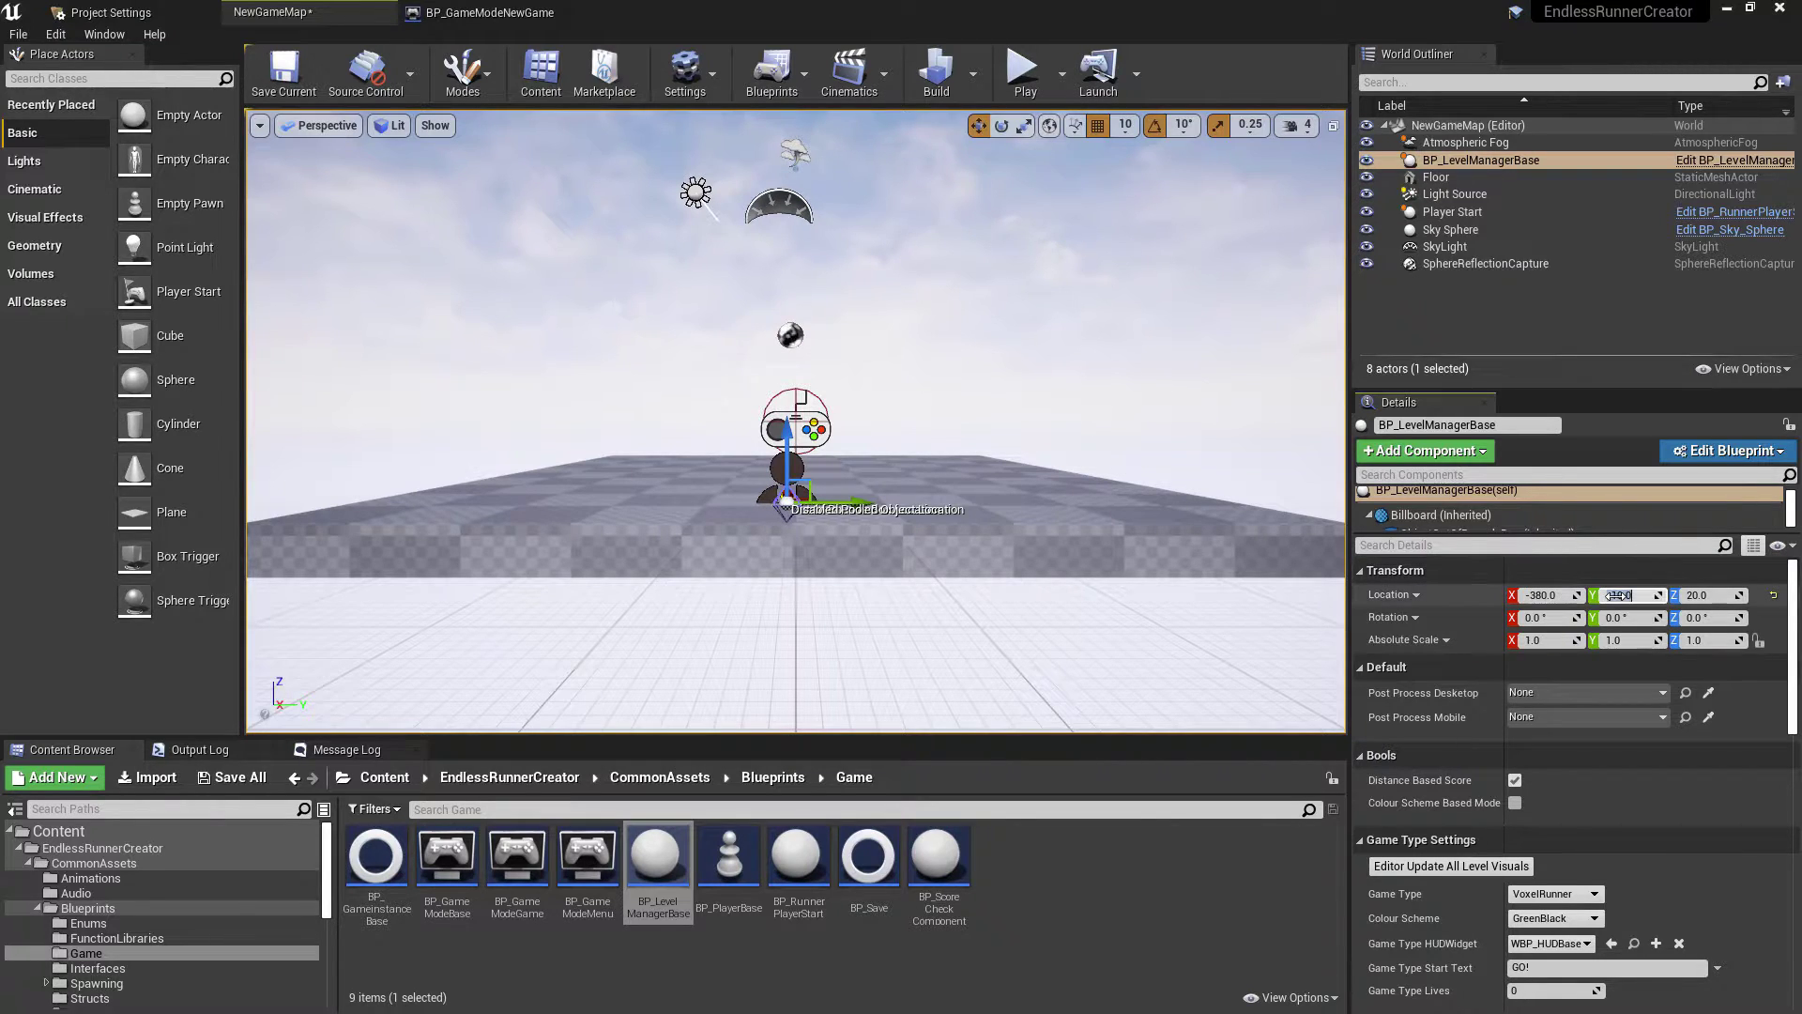
text(0)
key(Return)
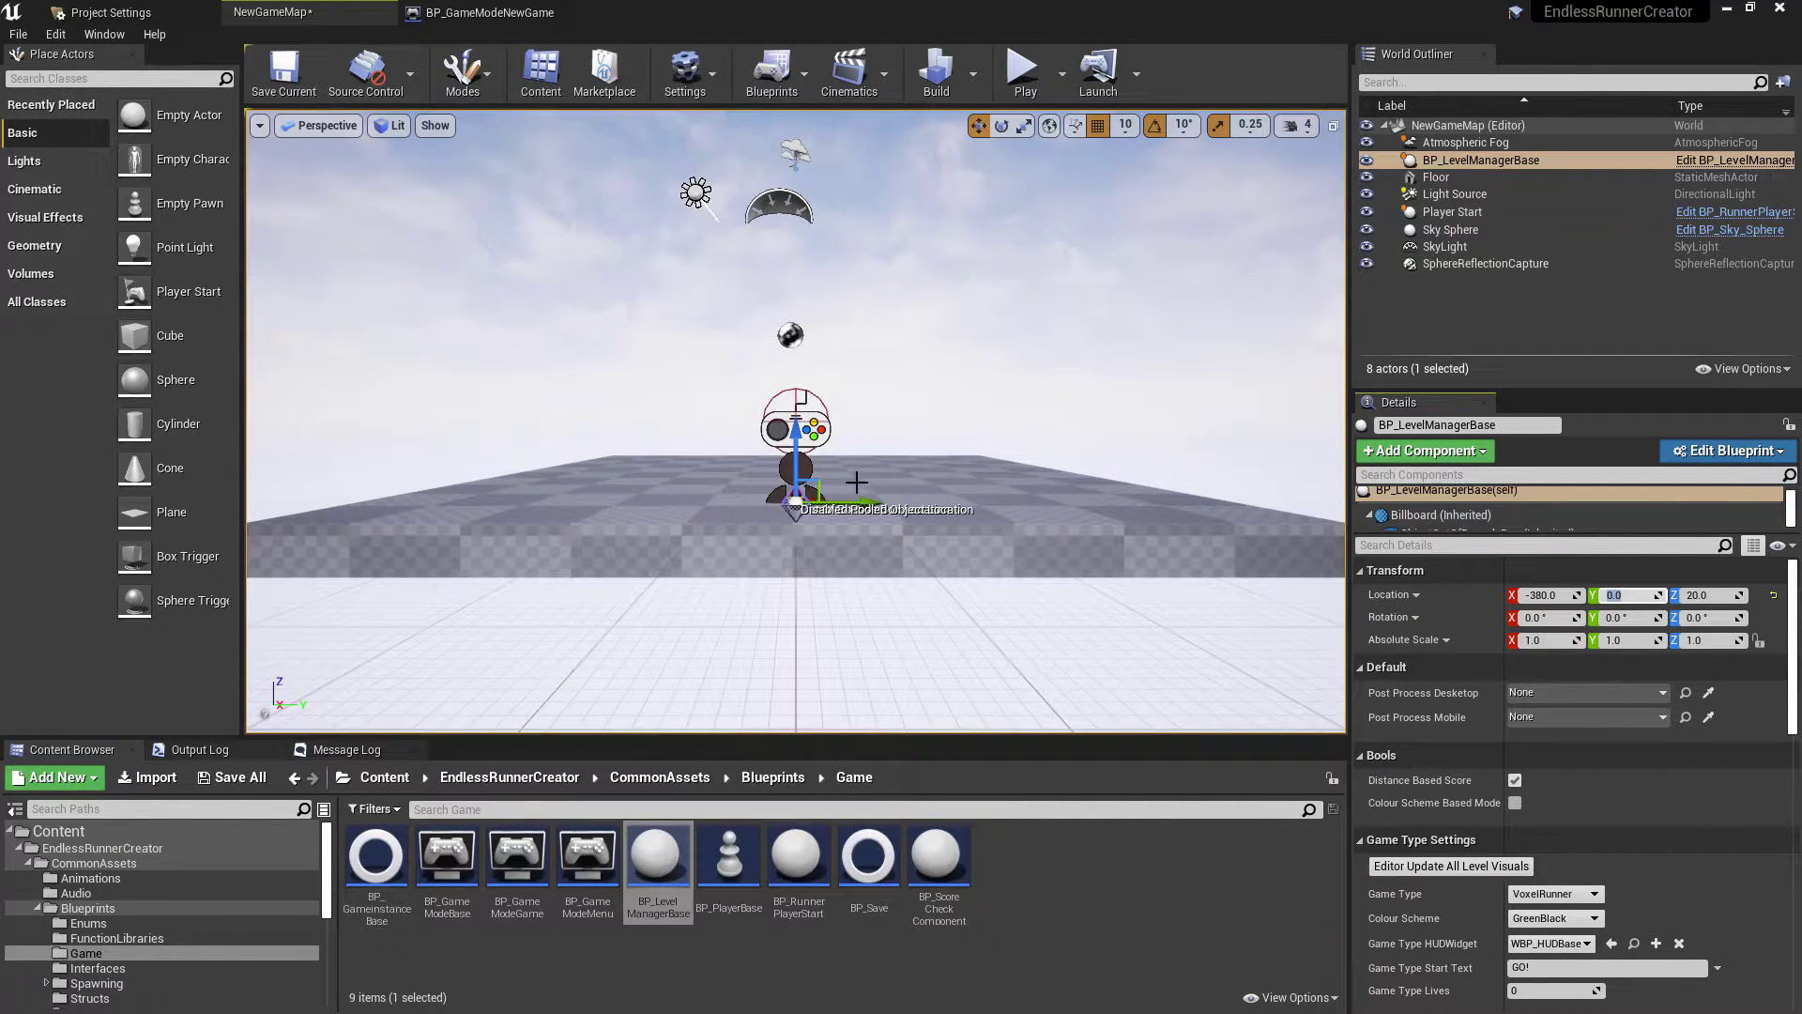
scroll(890, 460, down, 1)
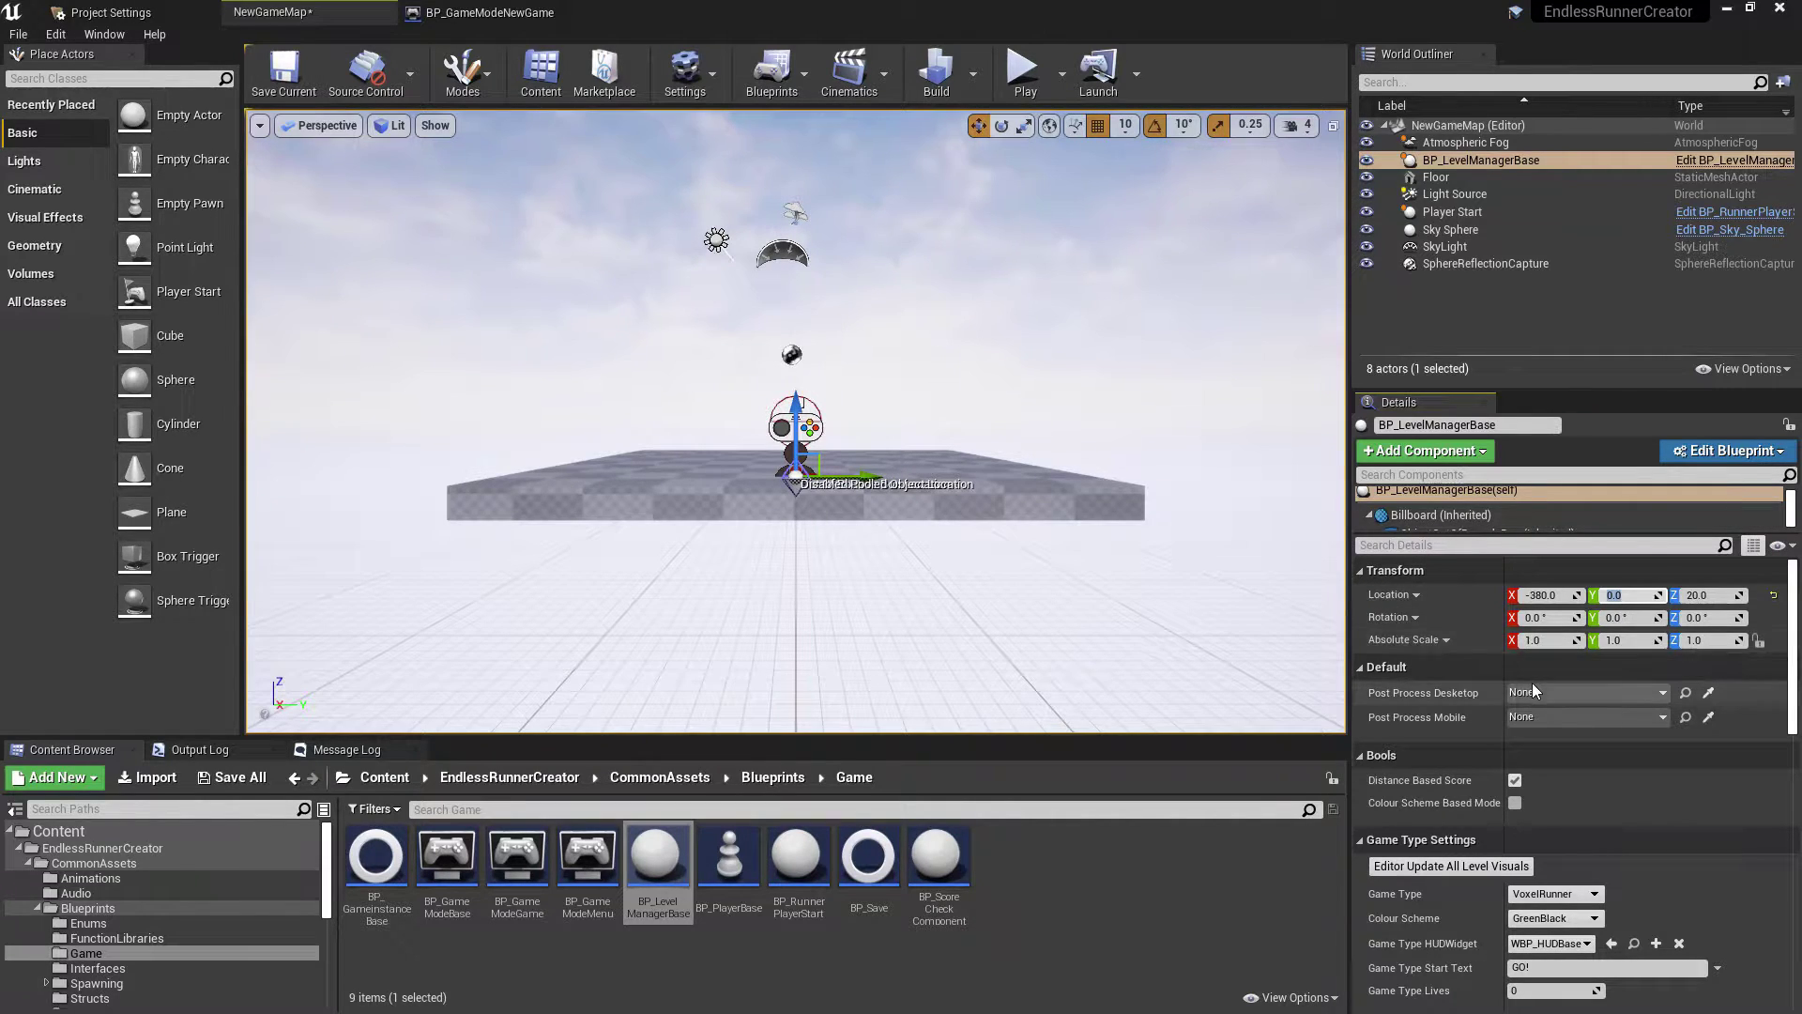
Step: Set the BP_LevelManagerBase actor's Level Speeds to an Initial Speed of 500 and a Max Speed of 2000
scroll(1597, 689, down, 1)
scroll(1601, 696, down, 5)
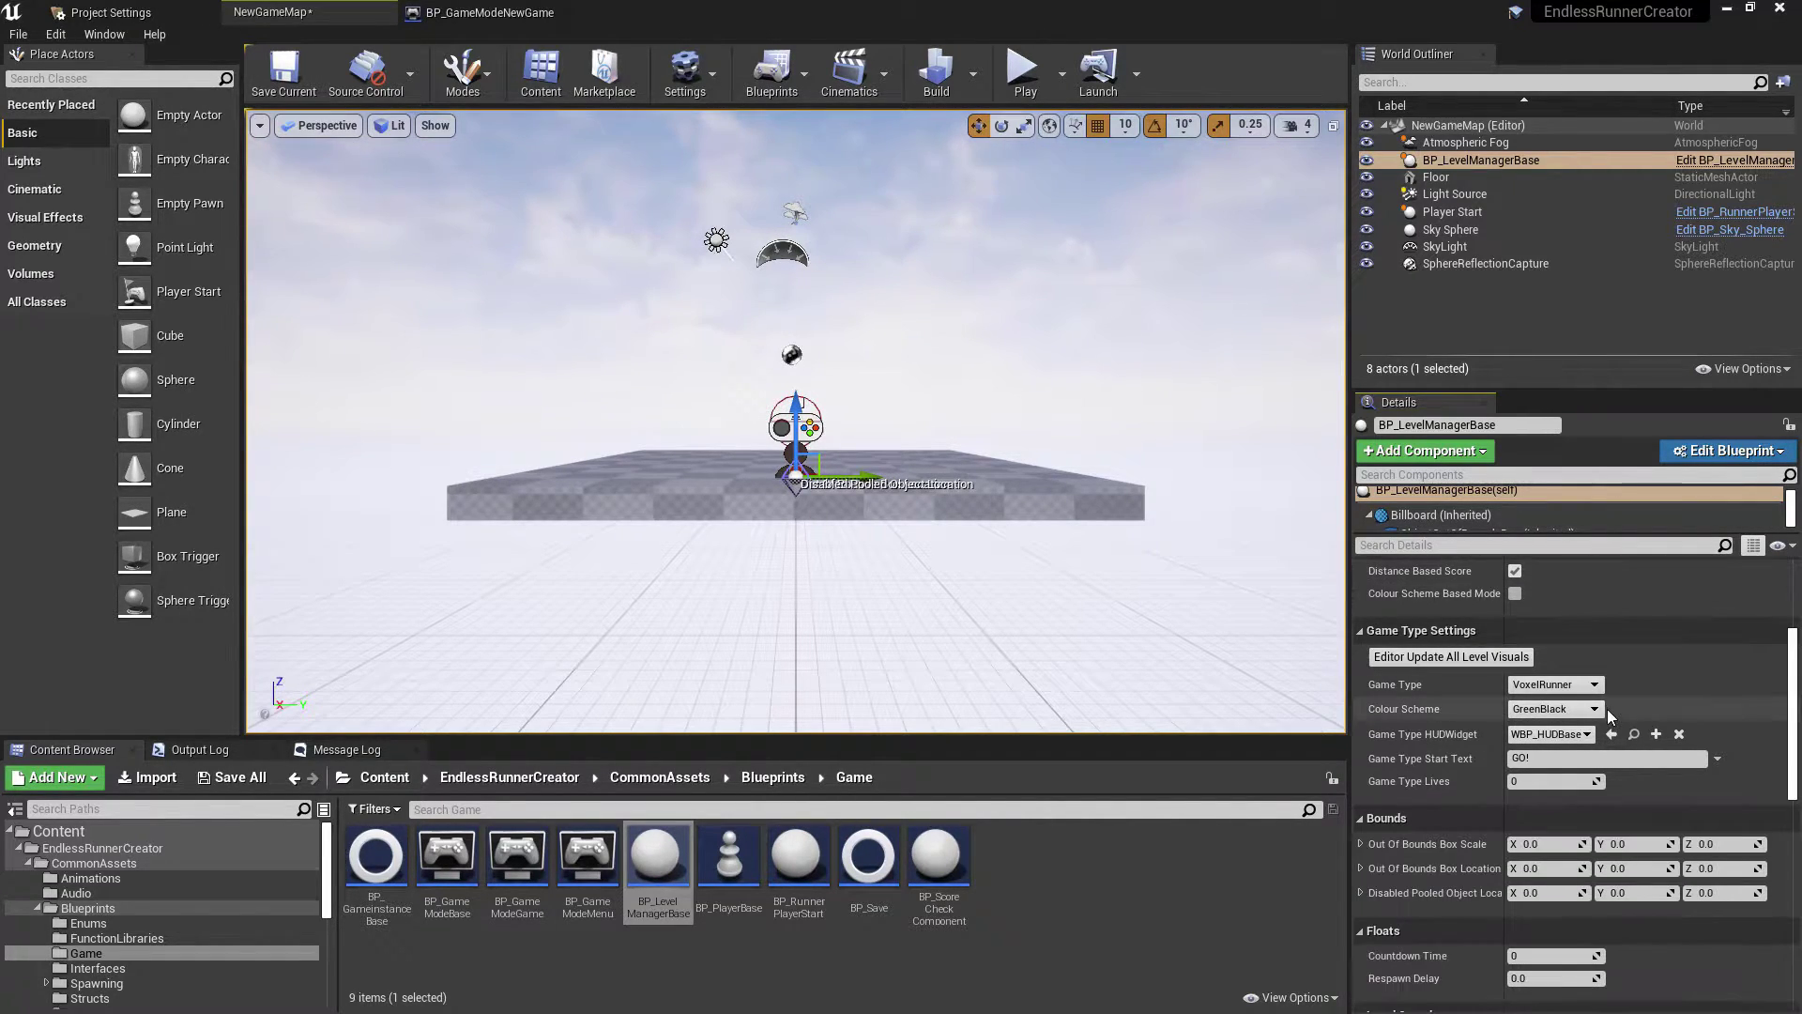
scroll(1607, 725, down, 1)
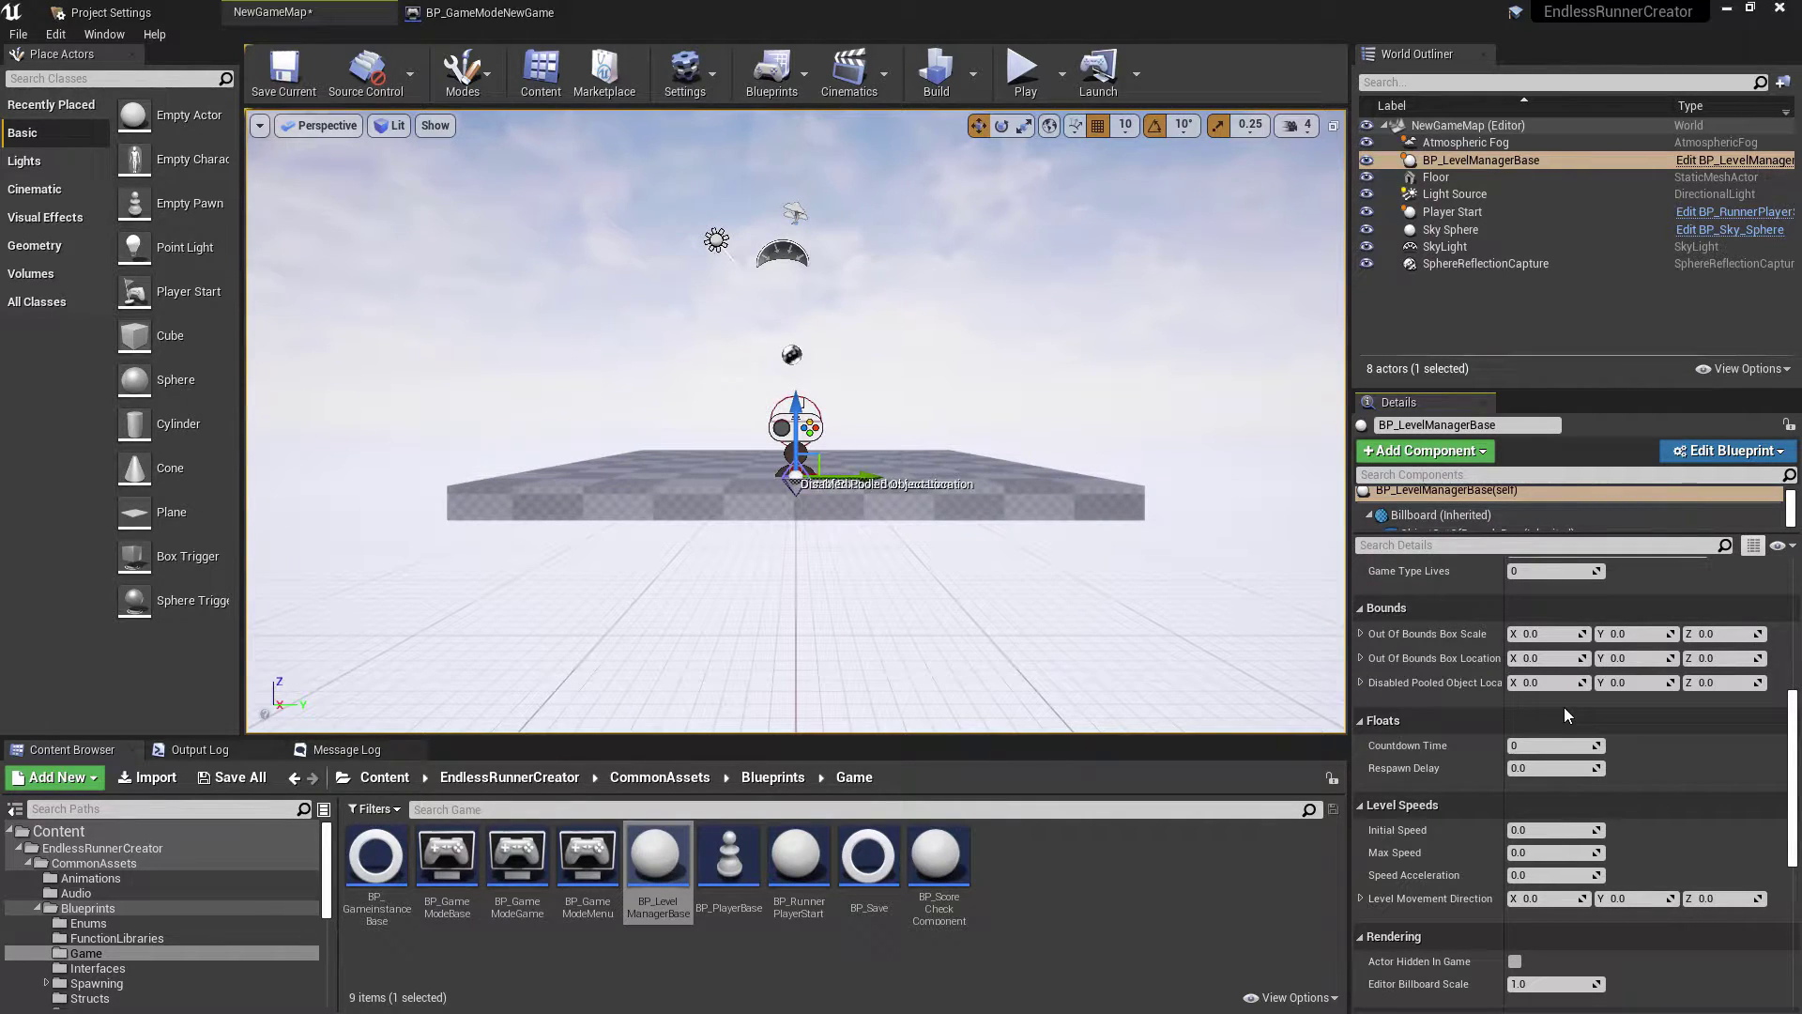
scroll(1564, 709, down, 2)
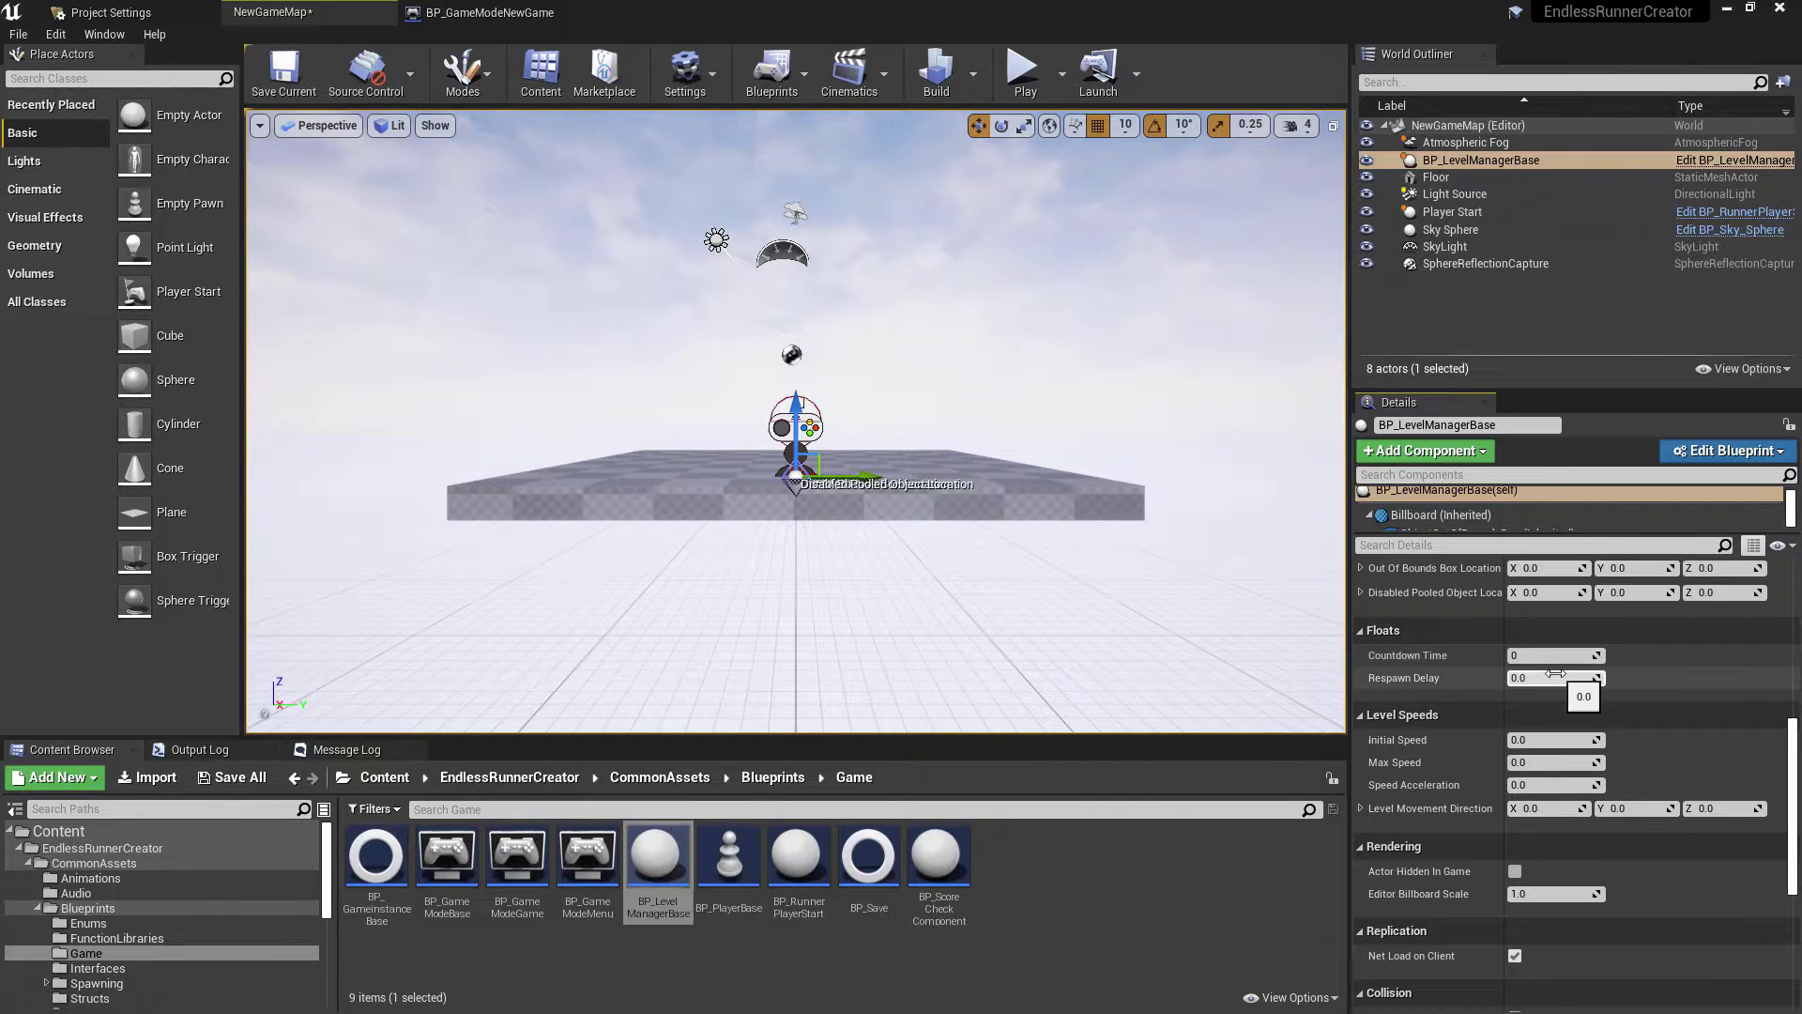
scroll(1573, 706, down, 3)
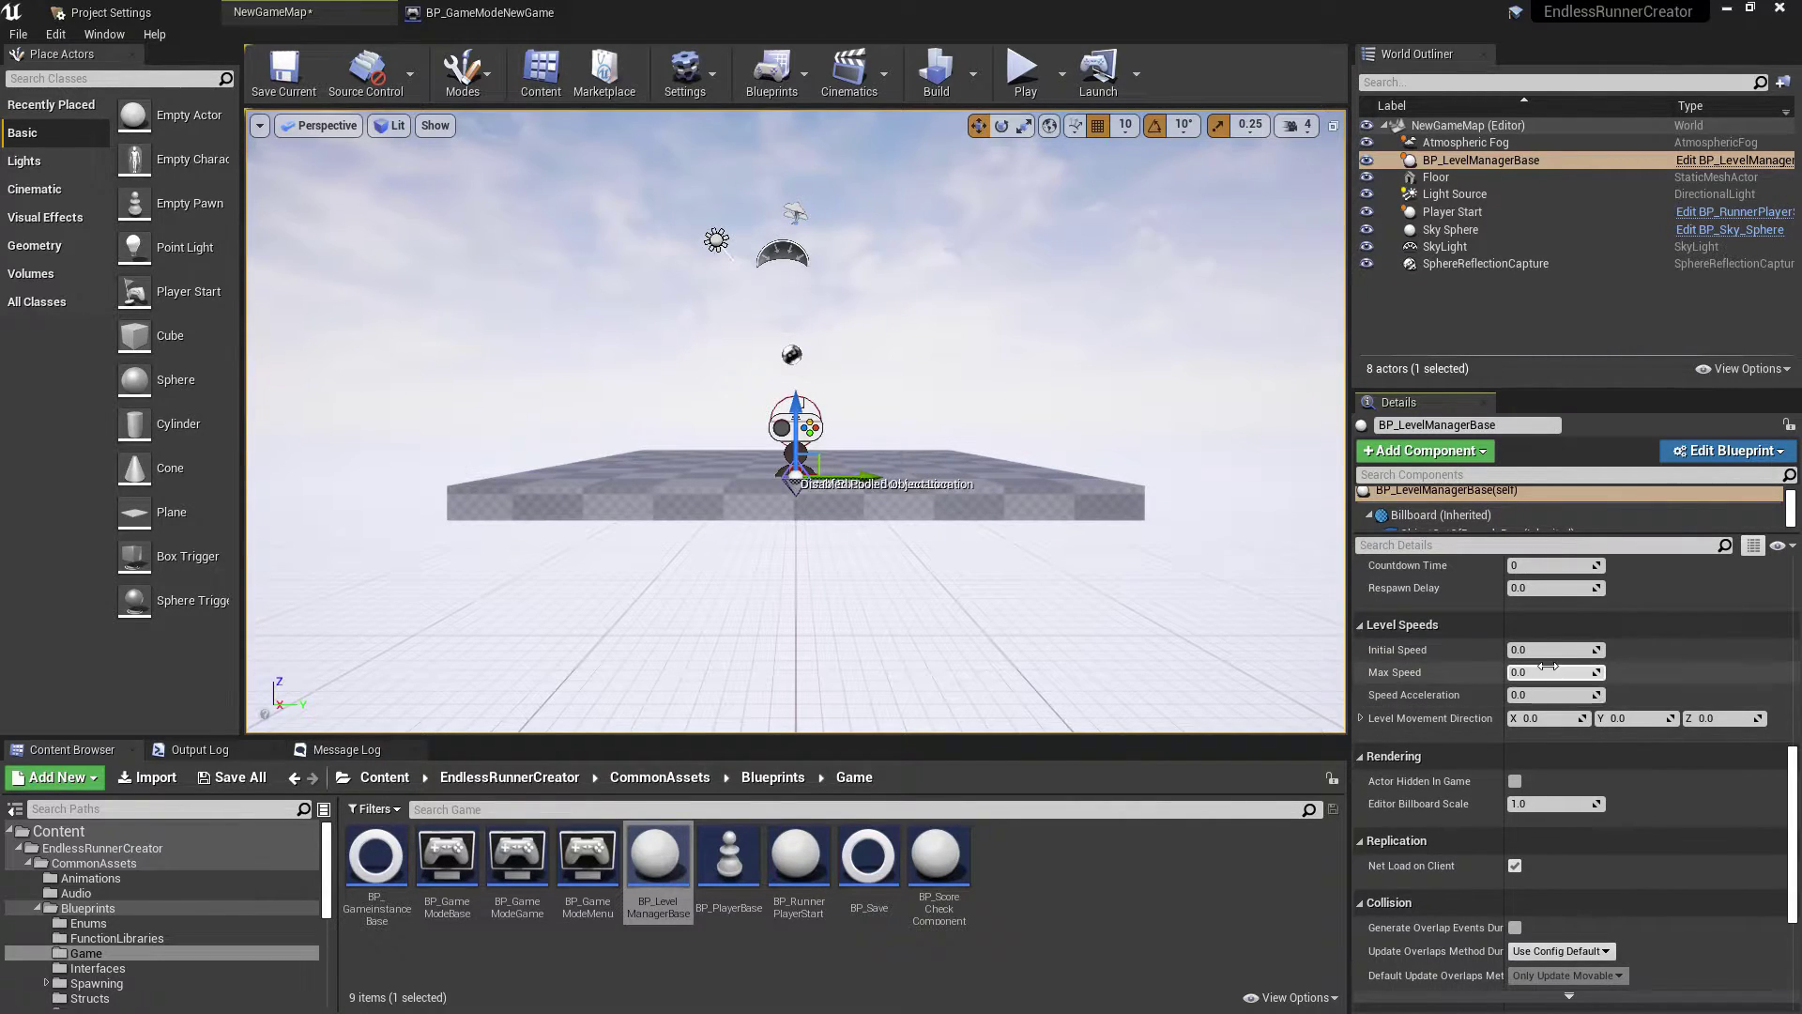
scroll(1624, 718, up, 6)
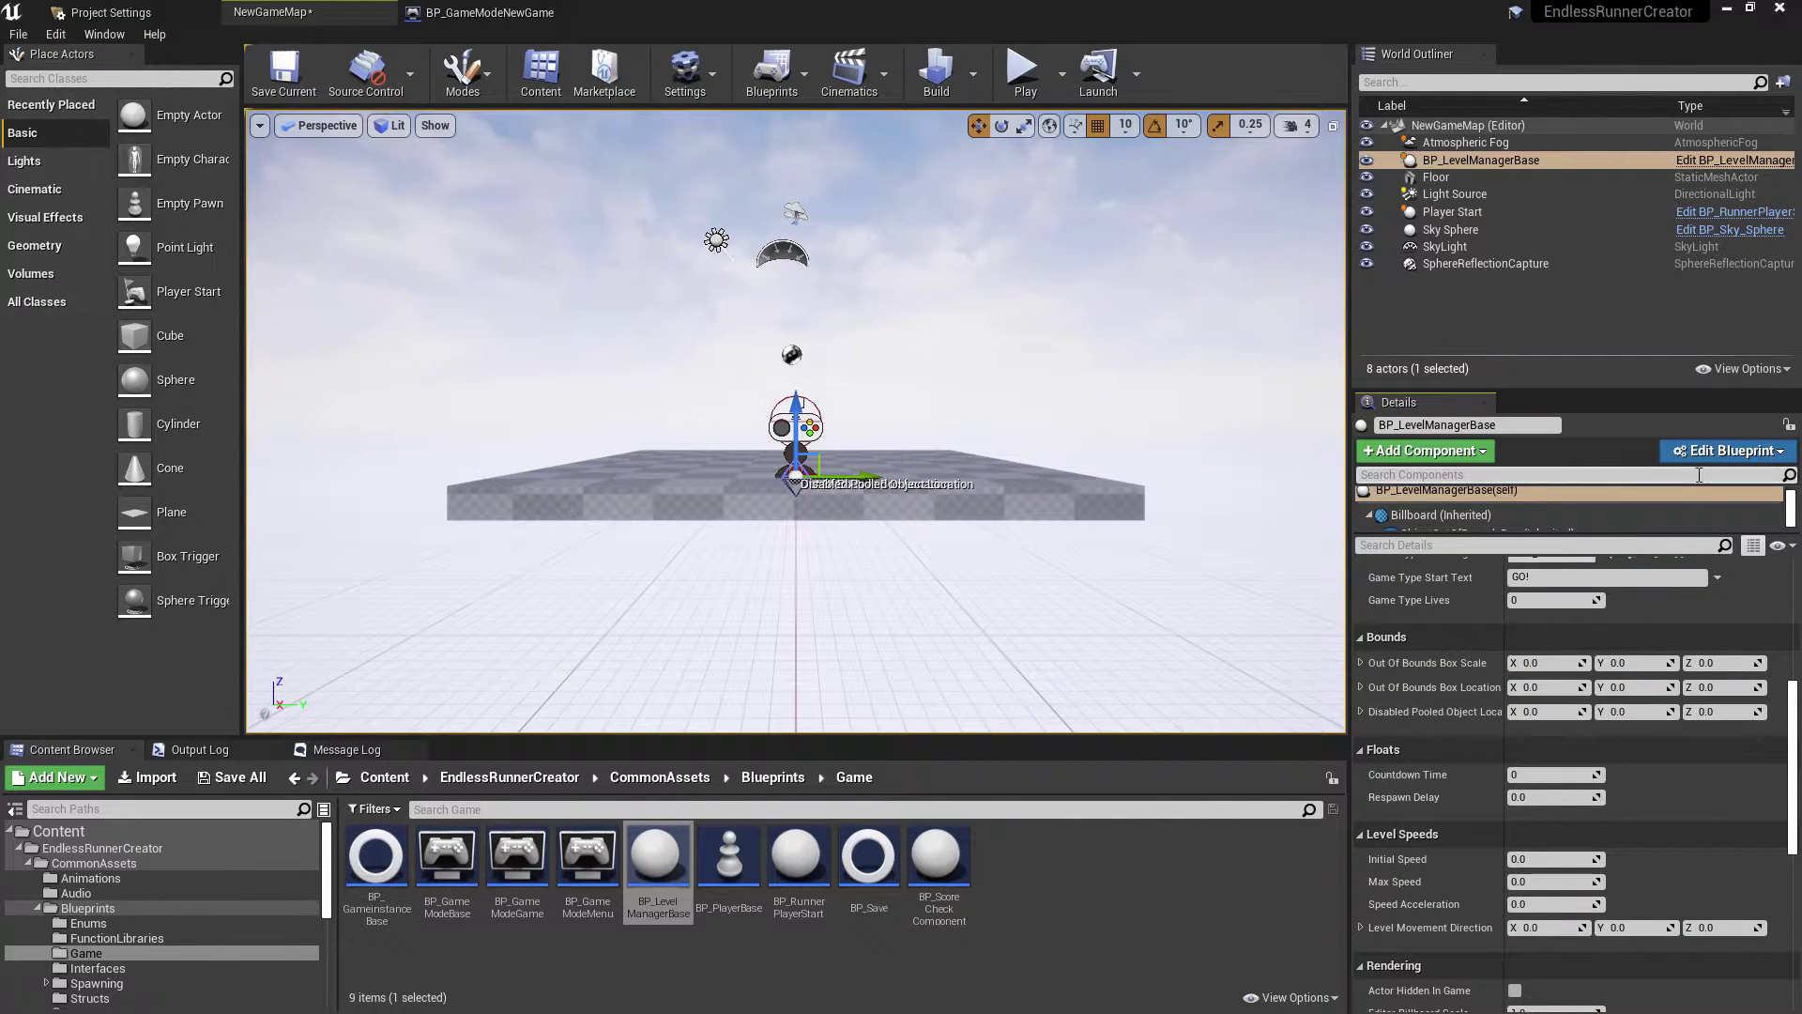
scroll(1586, 675, down, 2)
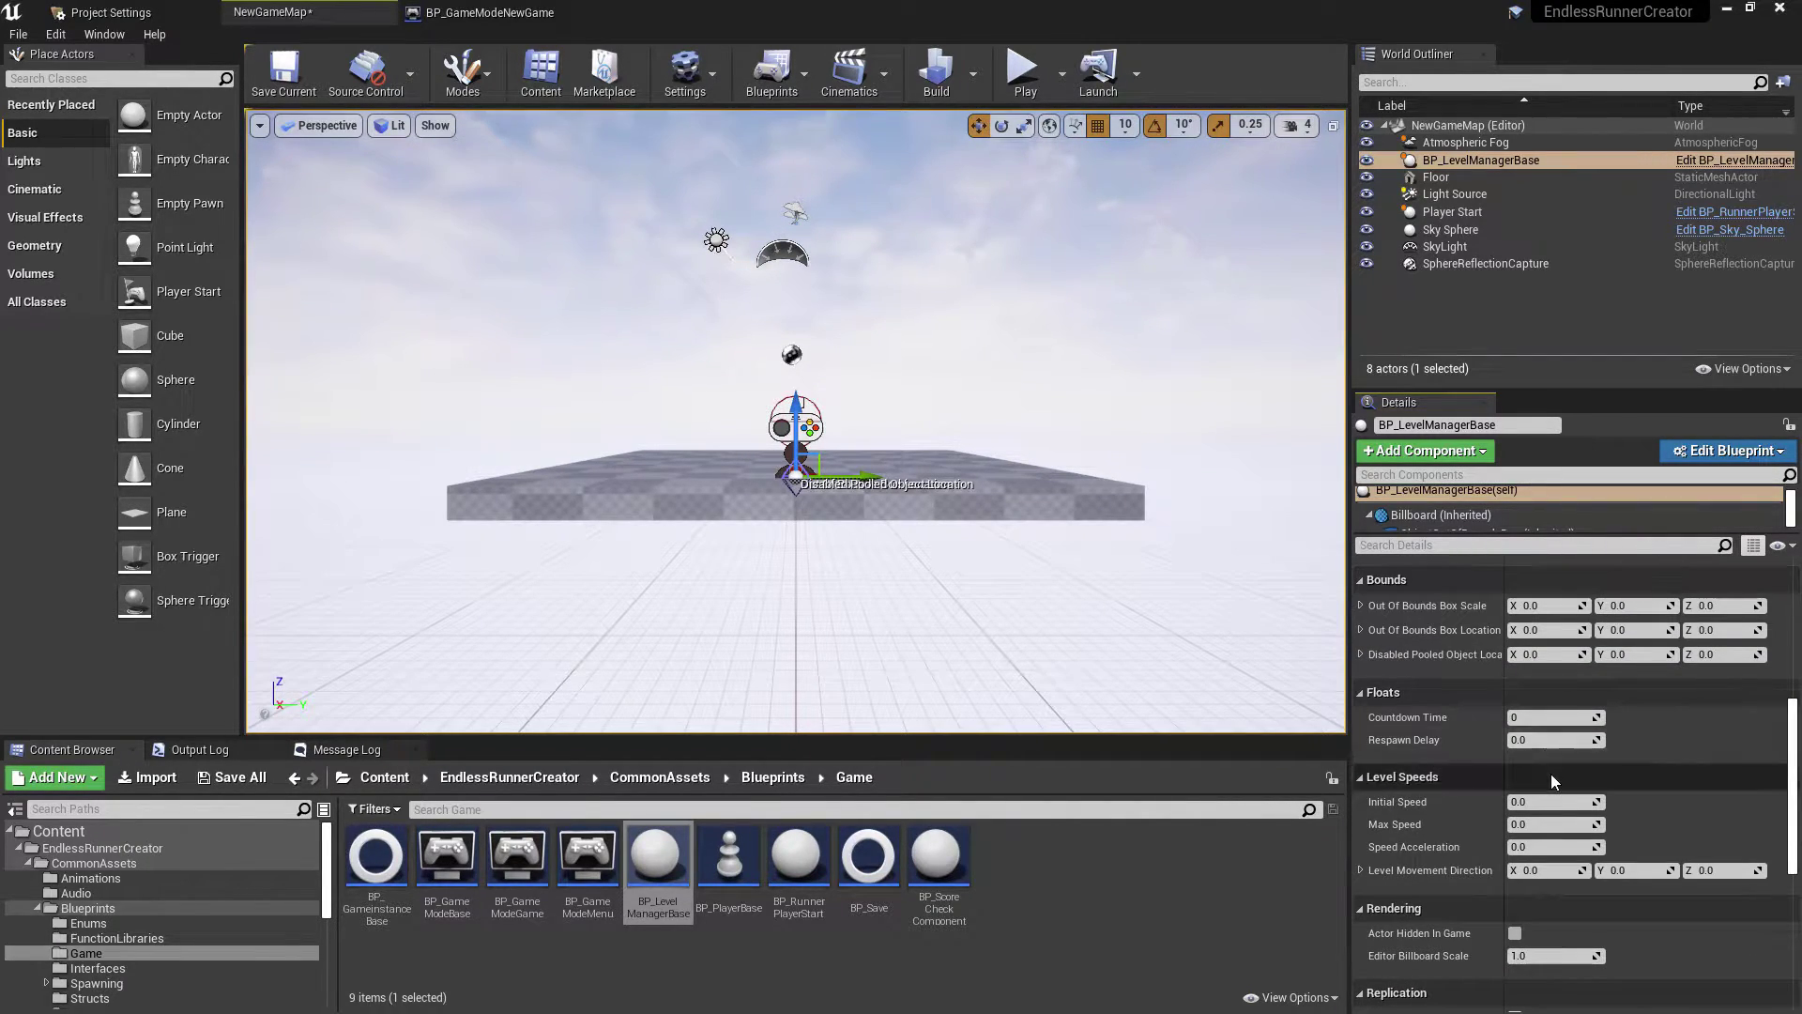
click(1560, 805)
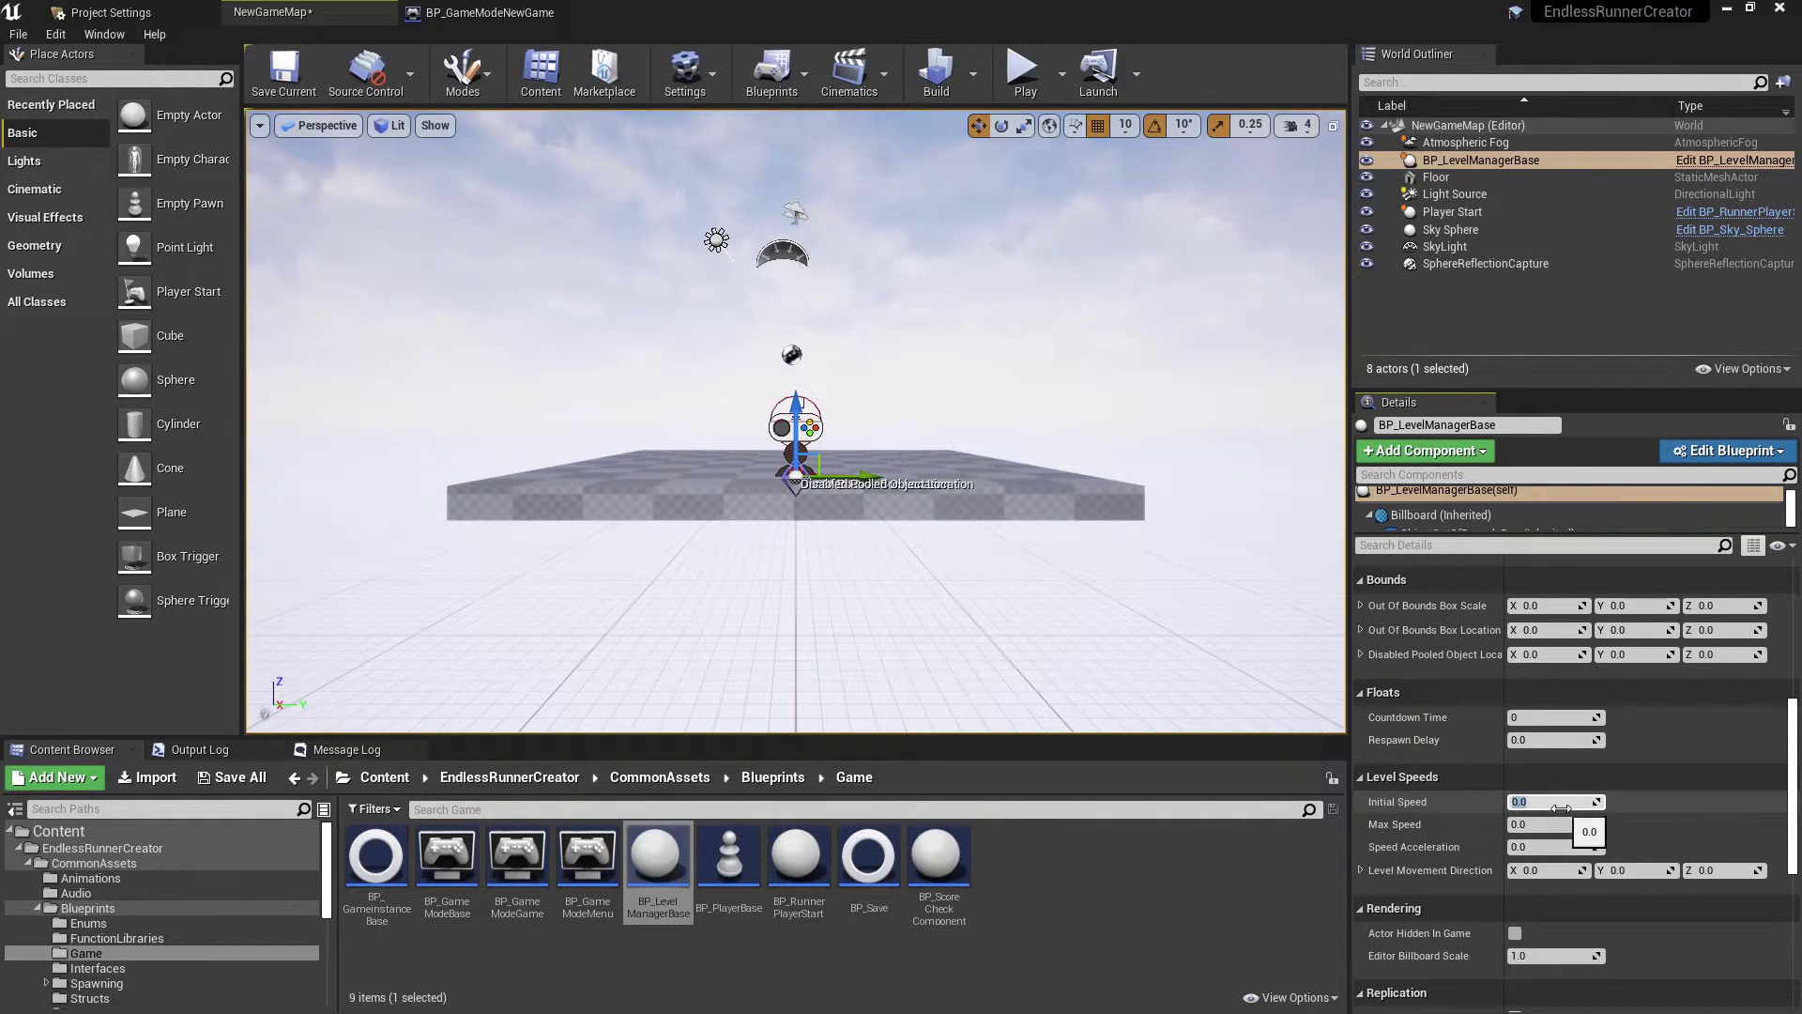
text(500)
key(Tab)
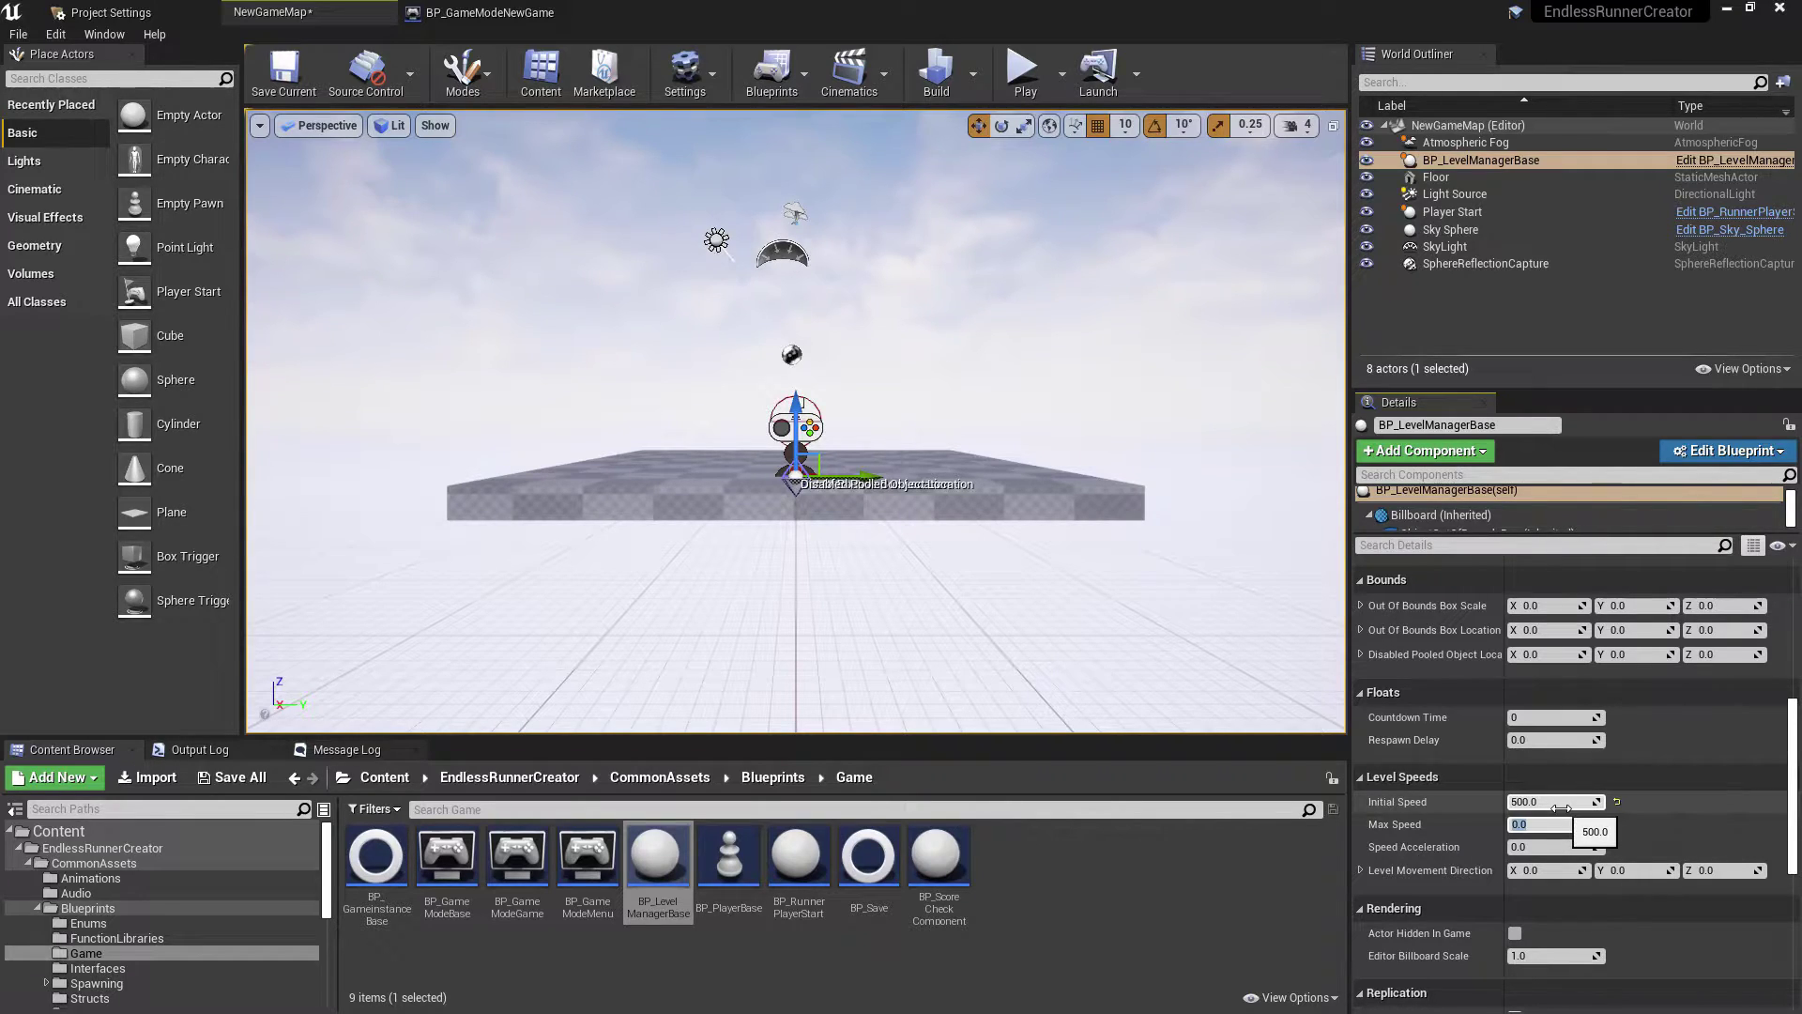
text(2000)
key(Tab)
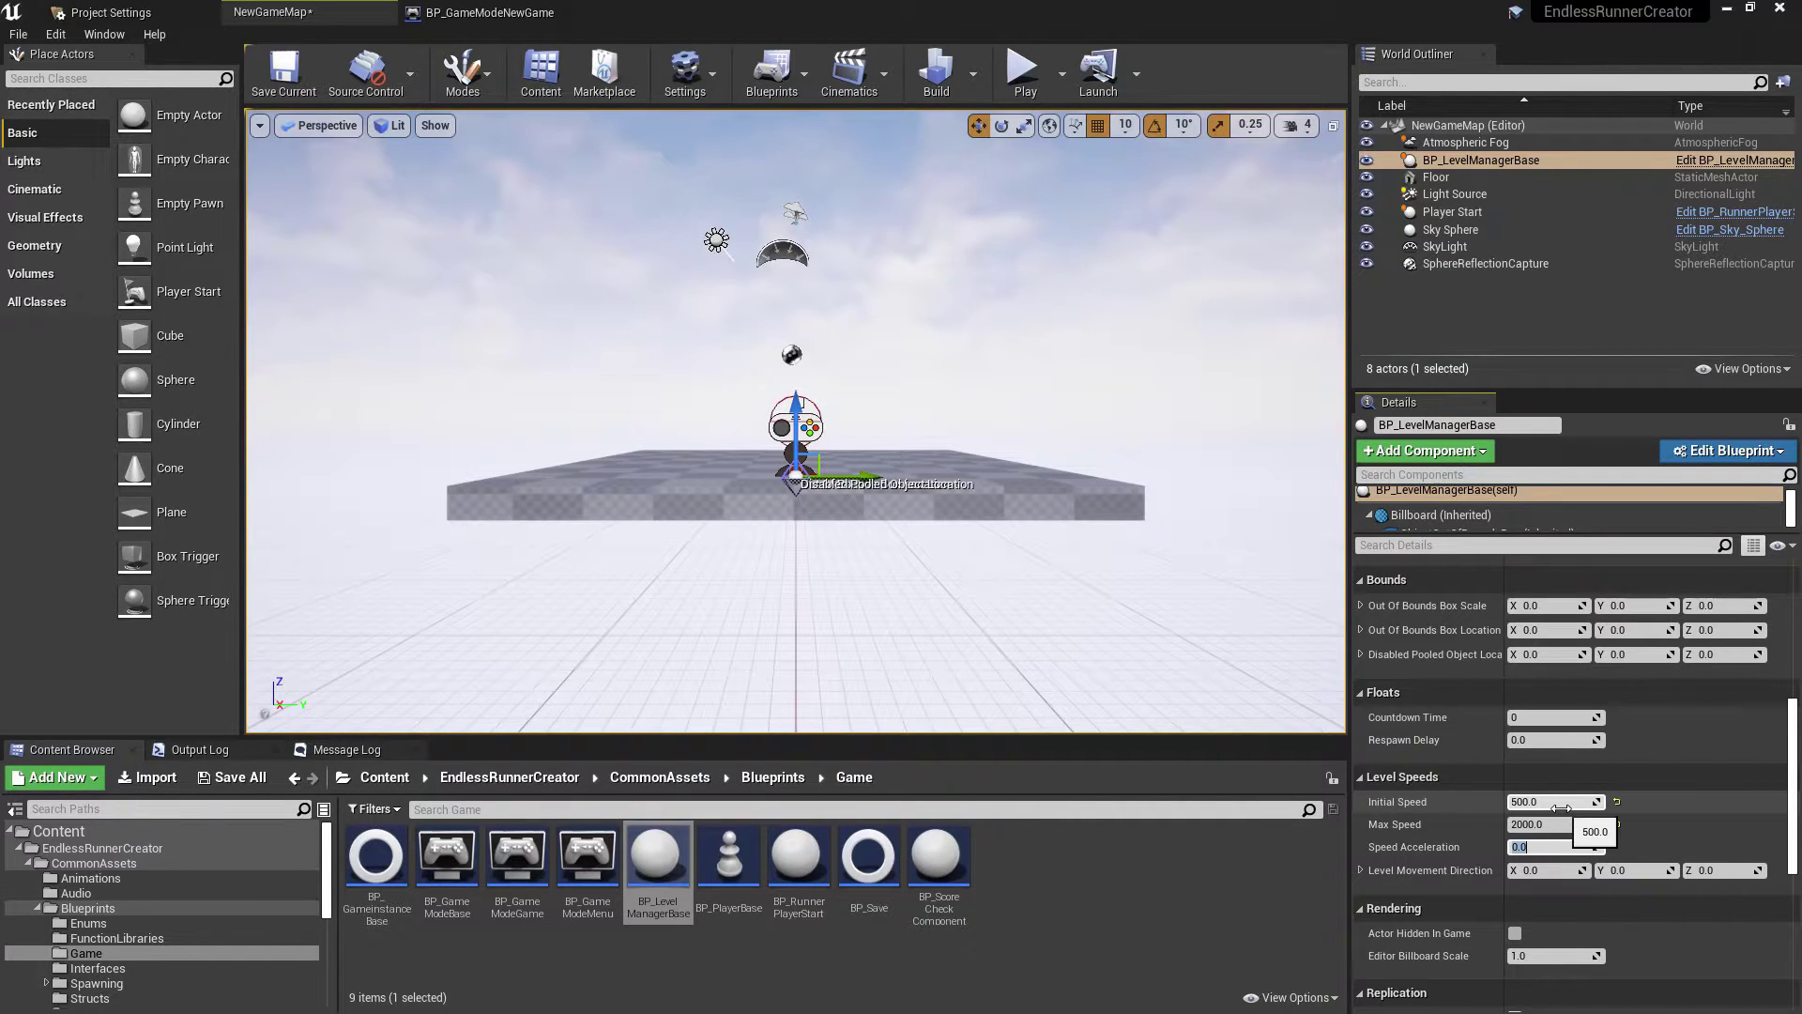
Step: Set the level manager's Speed Acceleration to 100 and its Level Movement Direction X to -1
text(100)
key(Tab)
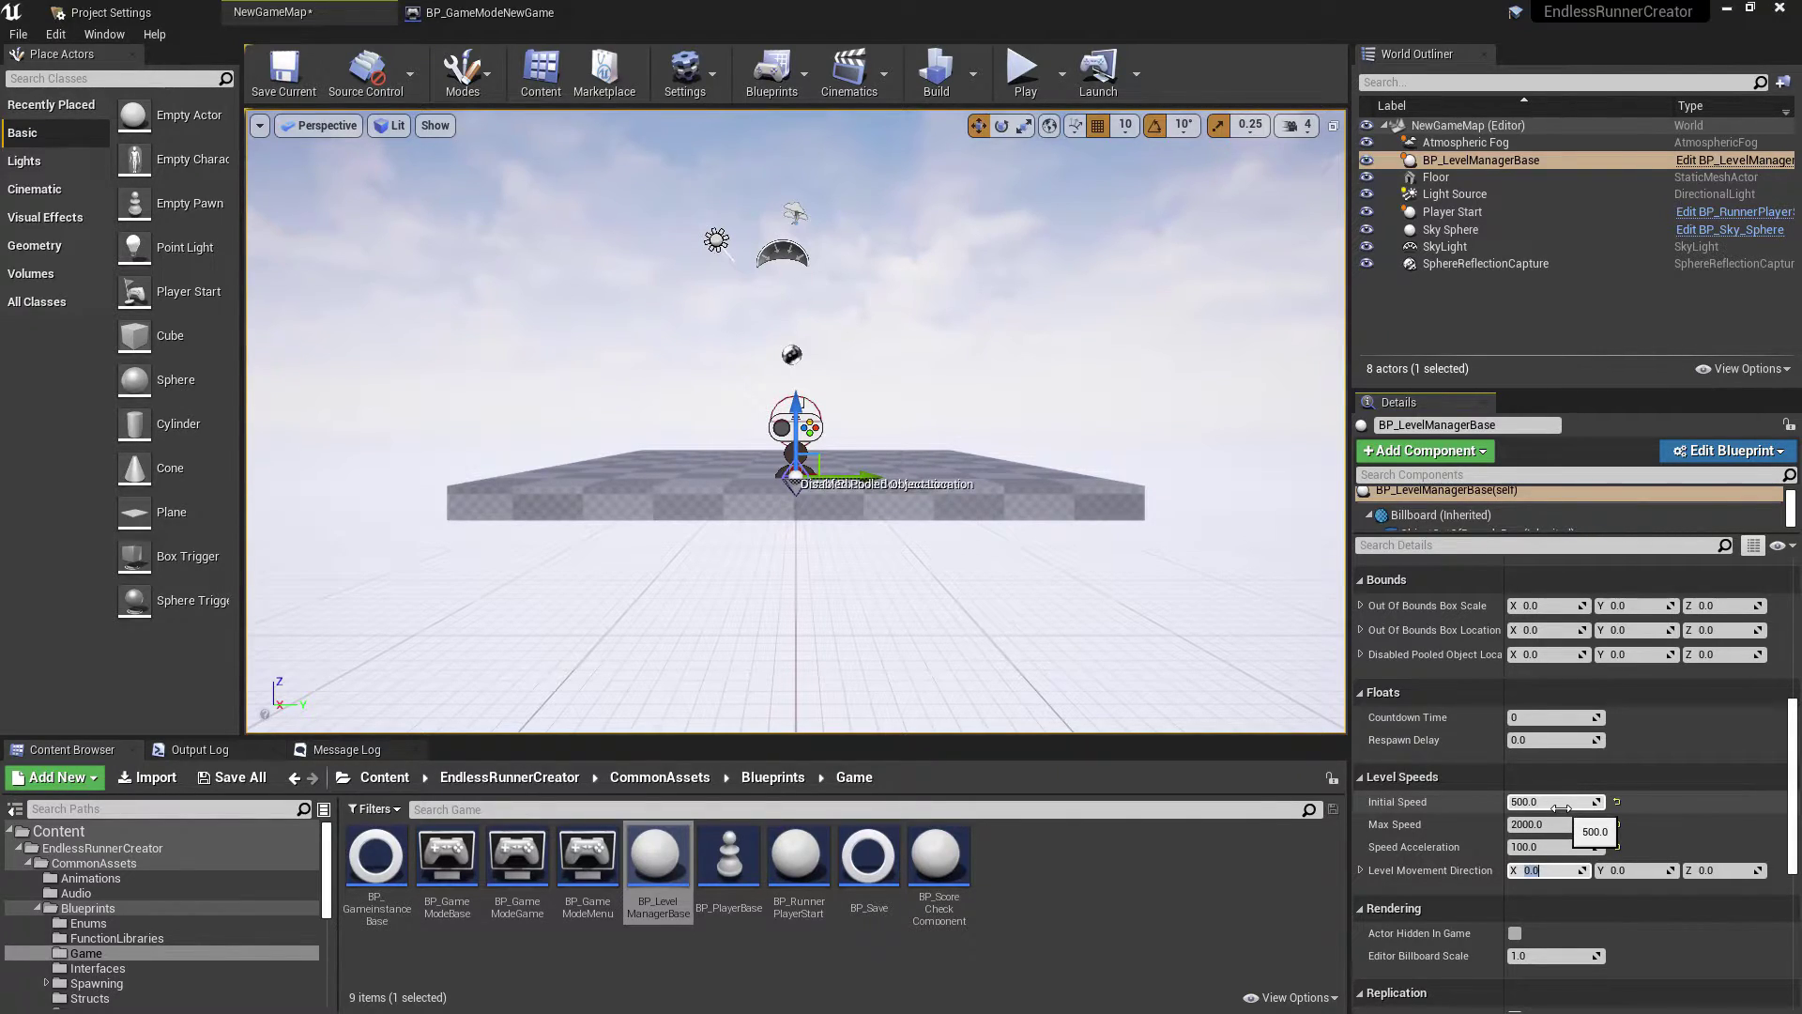
text(-1)
key(Tab)
key(Tab)
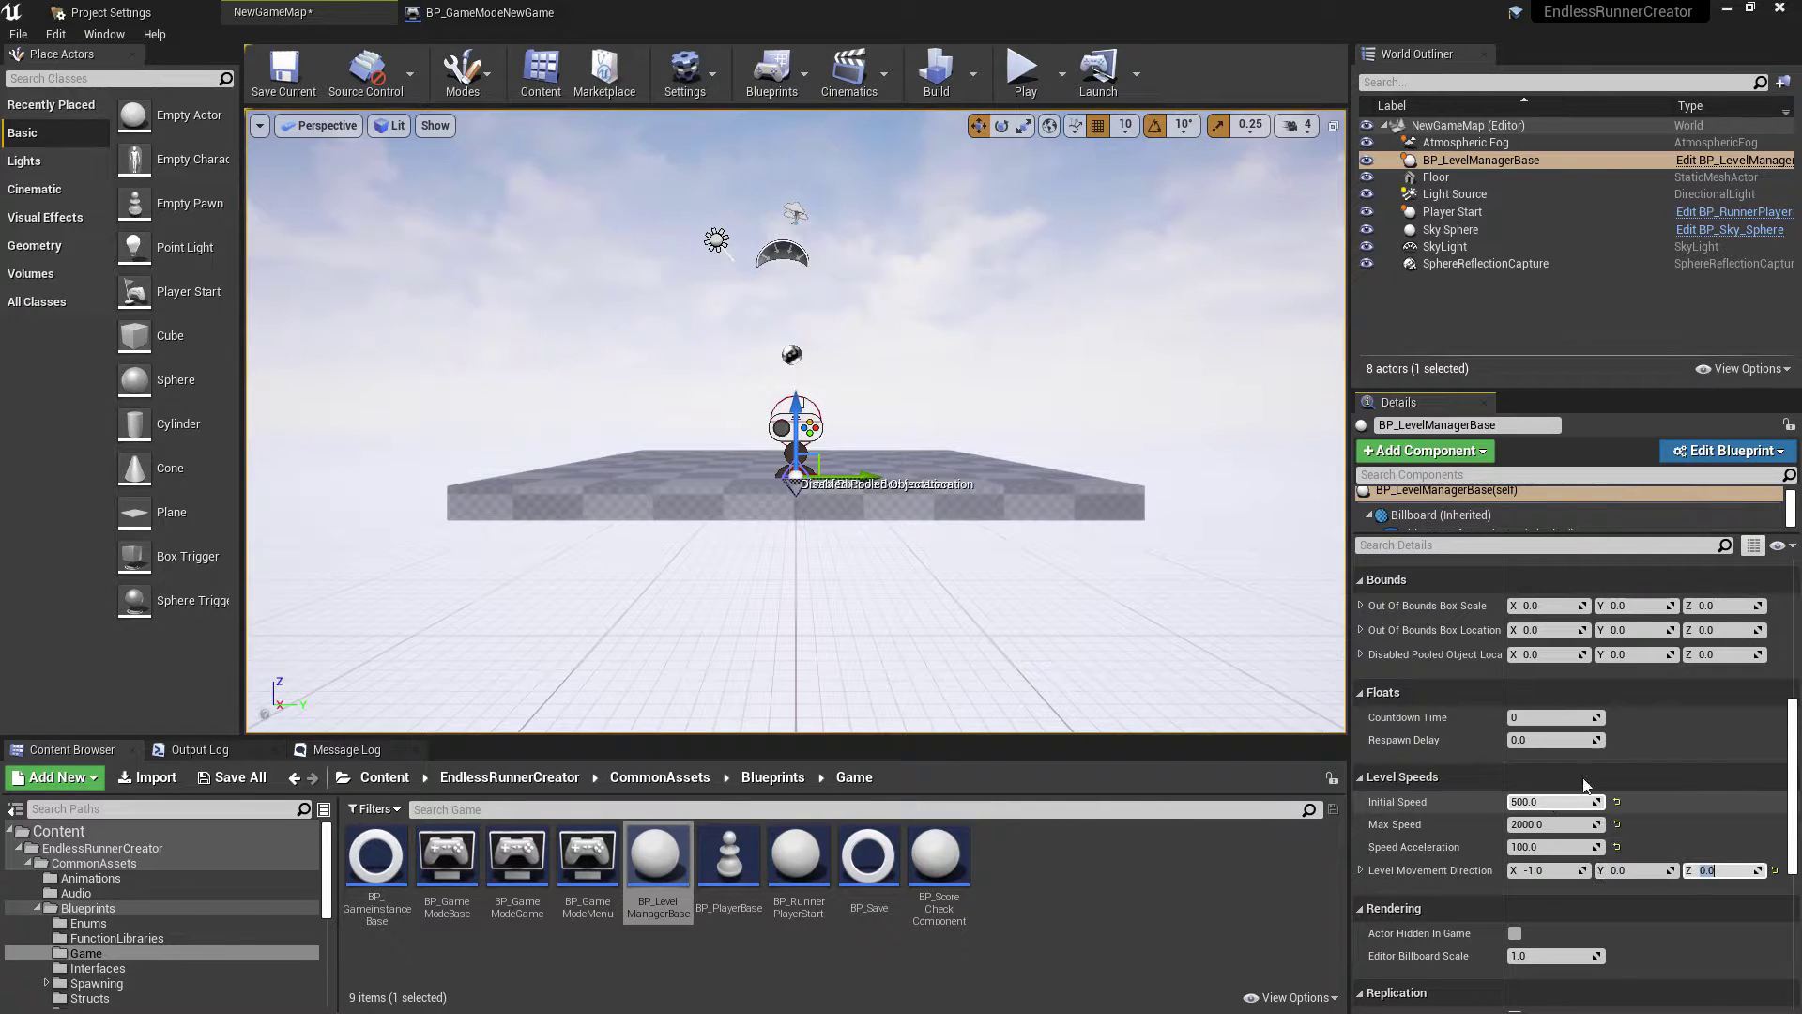
Step: Set the level manager's Out Of Bounds Box Location X to -1000
scroll(849, 567, up, 3)
key(f)
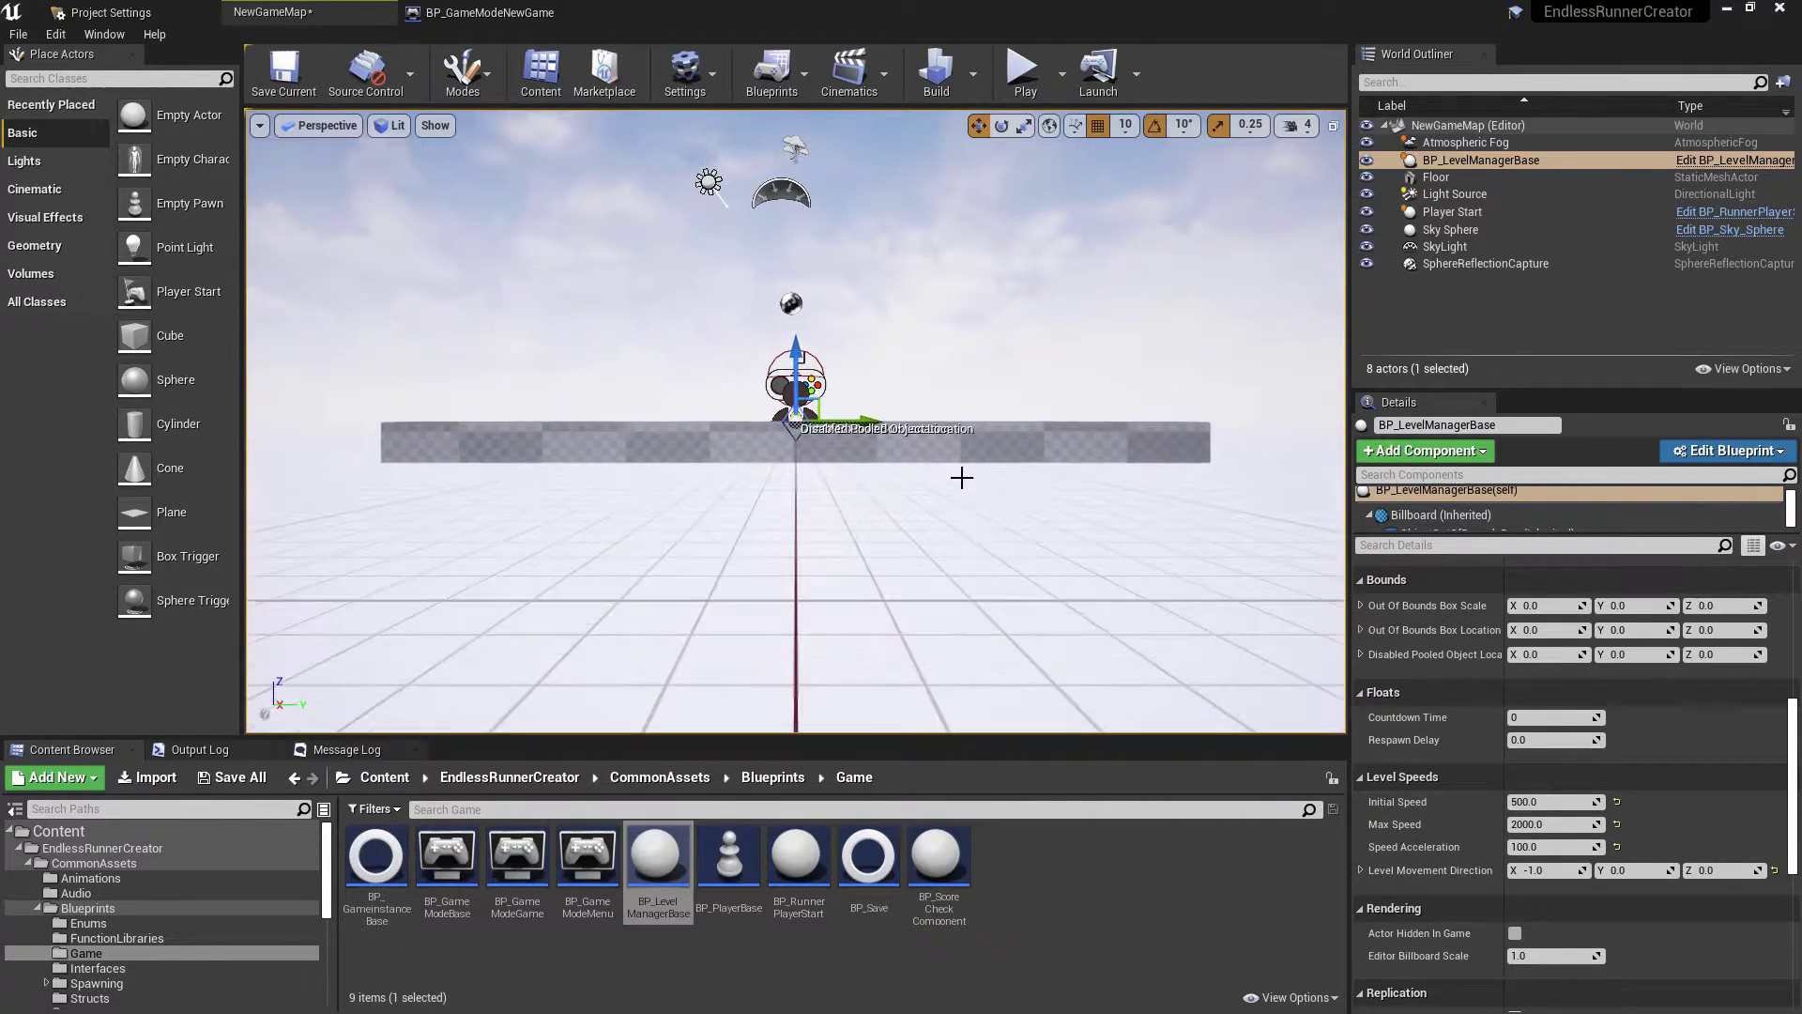
scroll(993, 406, up, 6)
scroll(1136, 354, up, 4)
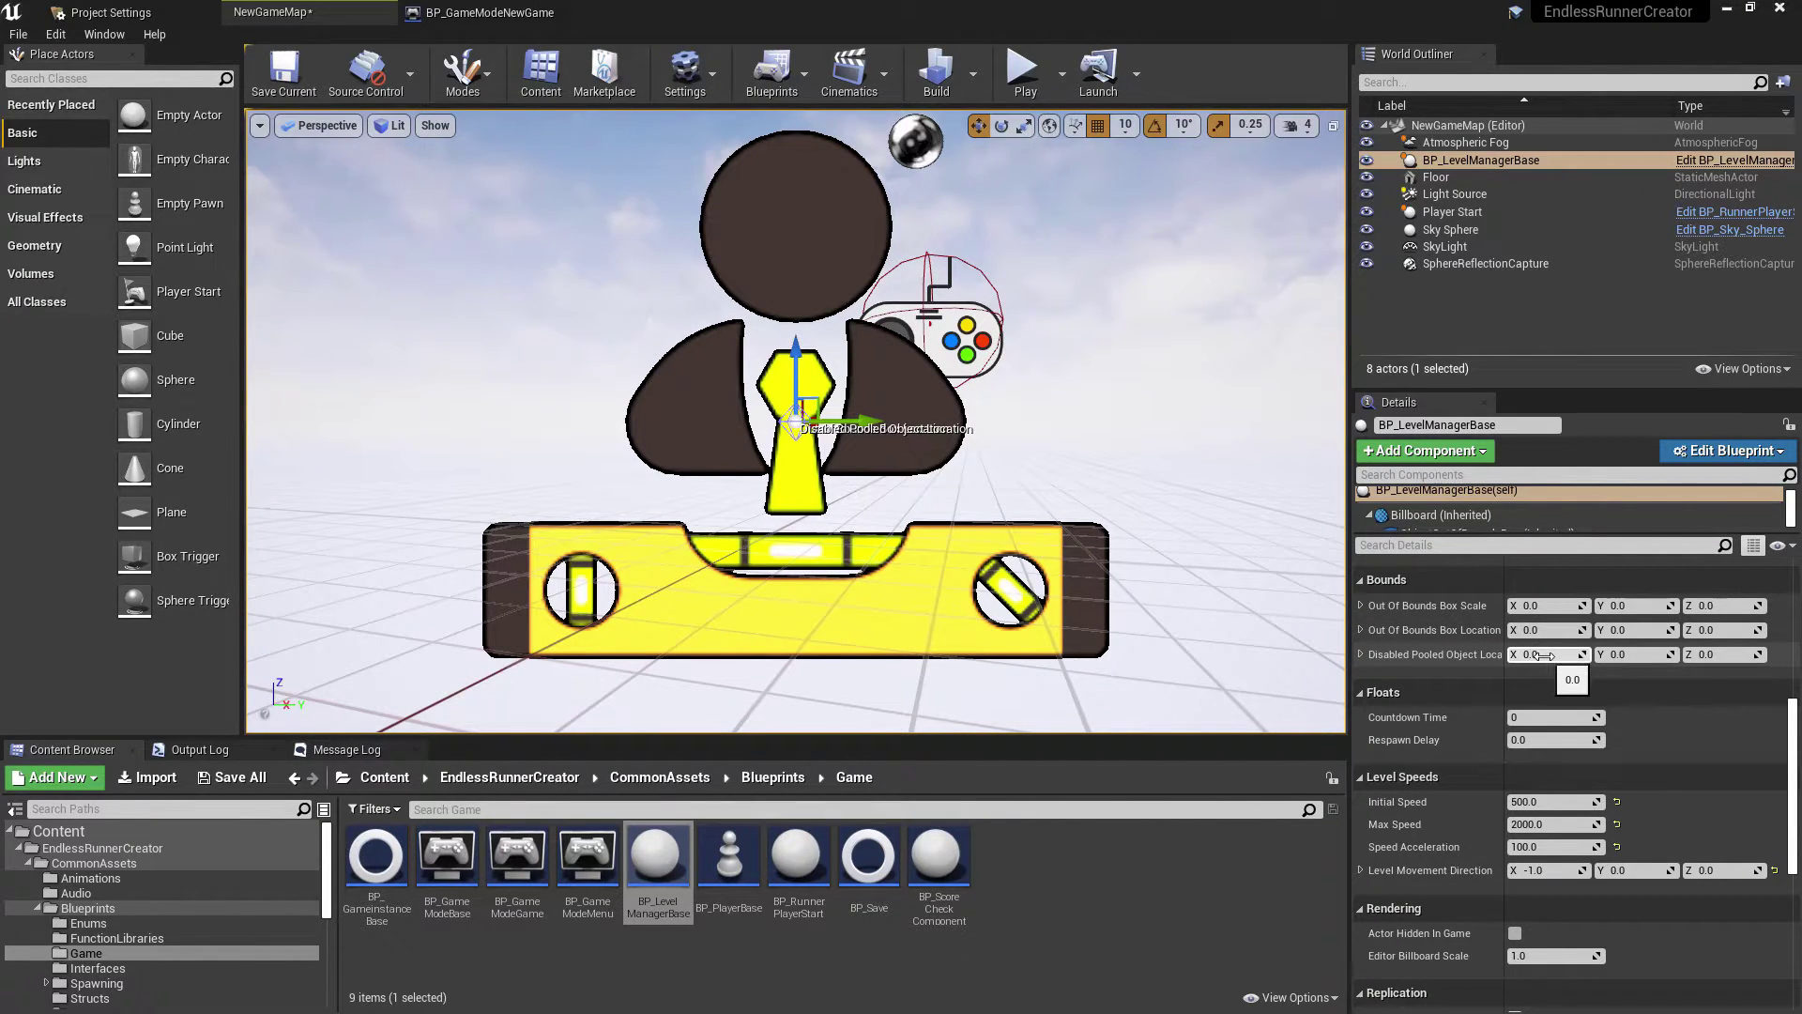
scroll(794, 429, down, 10)
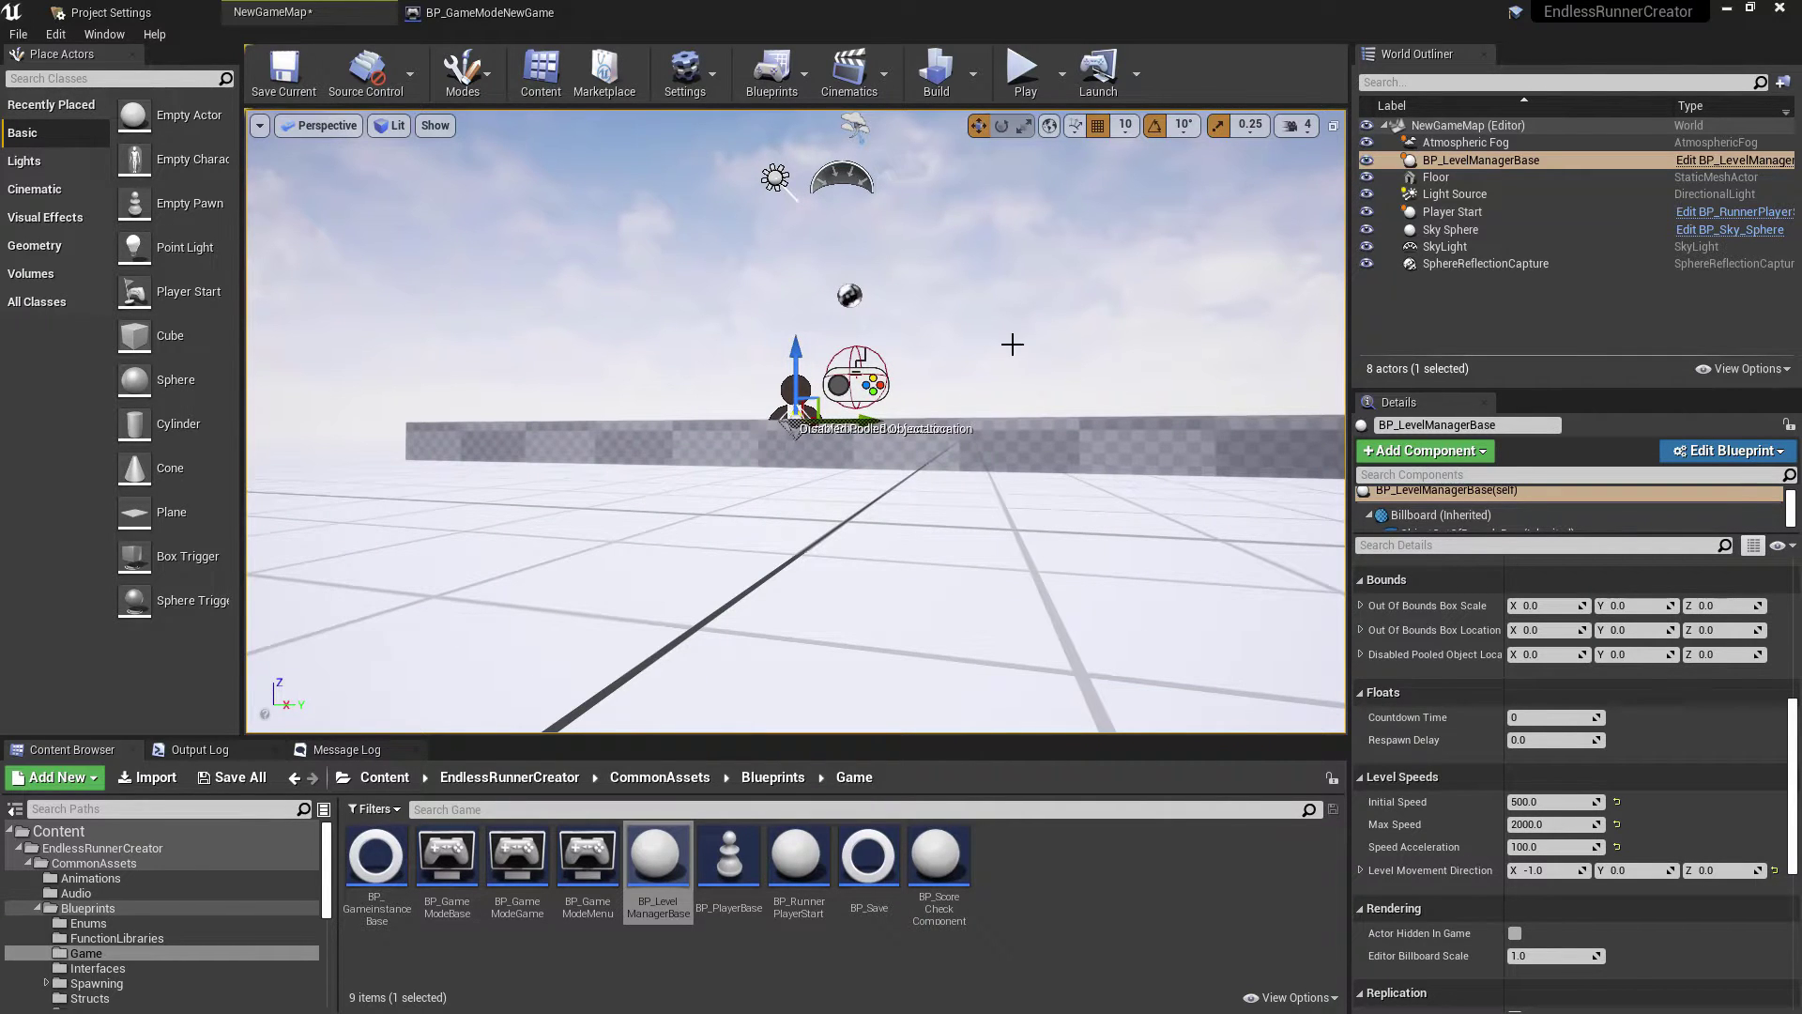
alt+drag(1054, 322, 1024, 316)
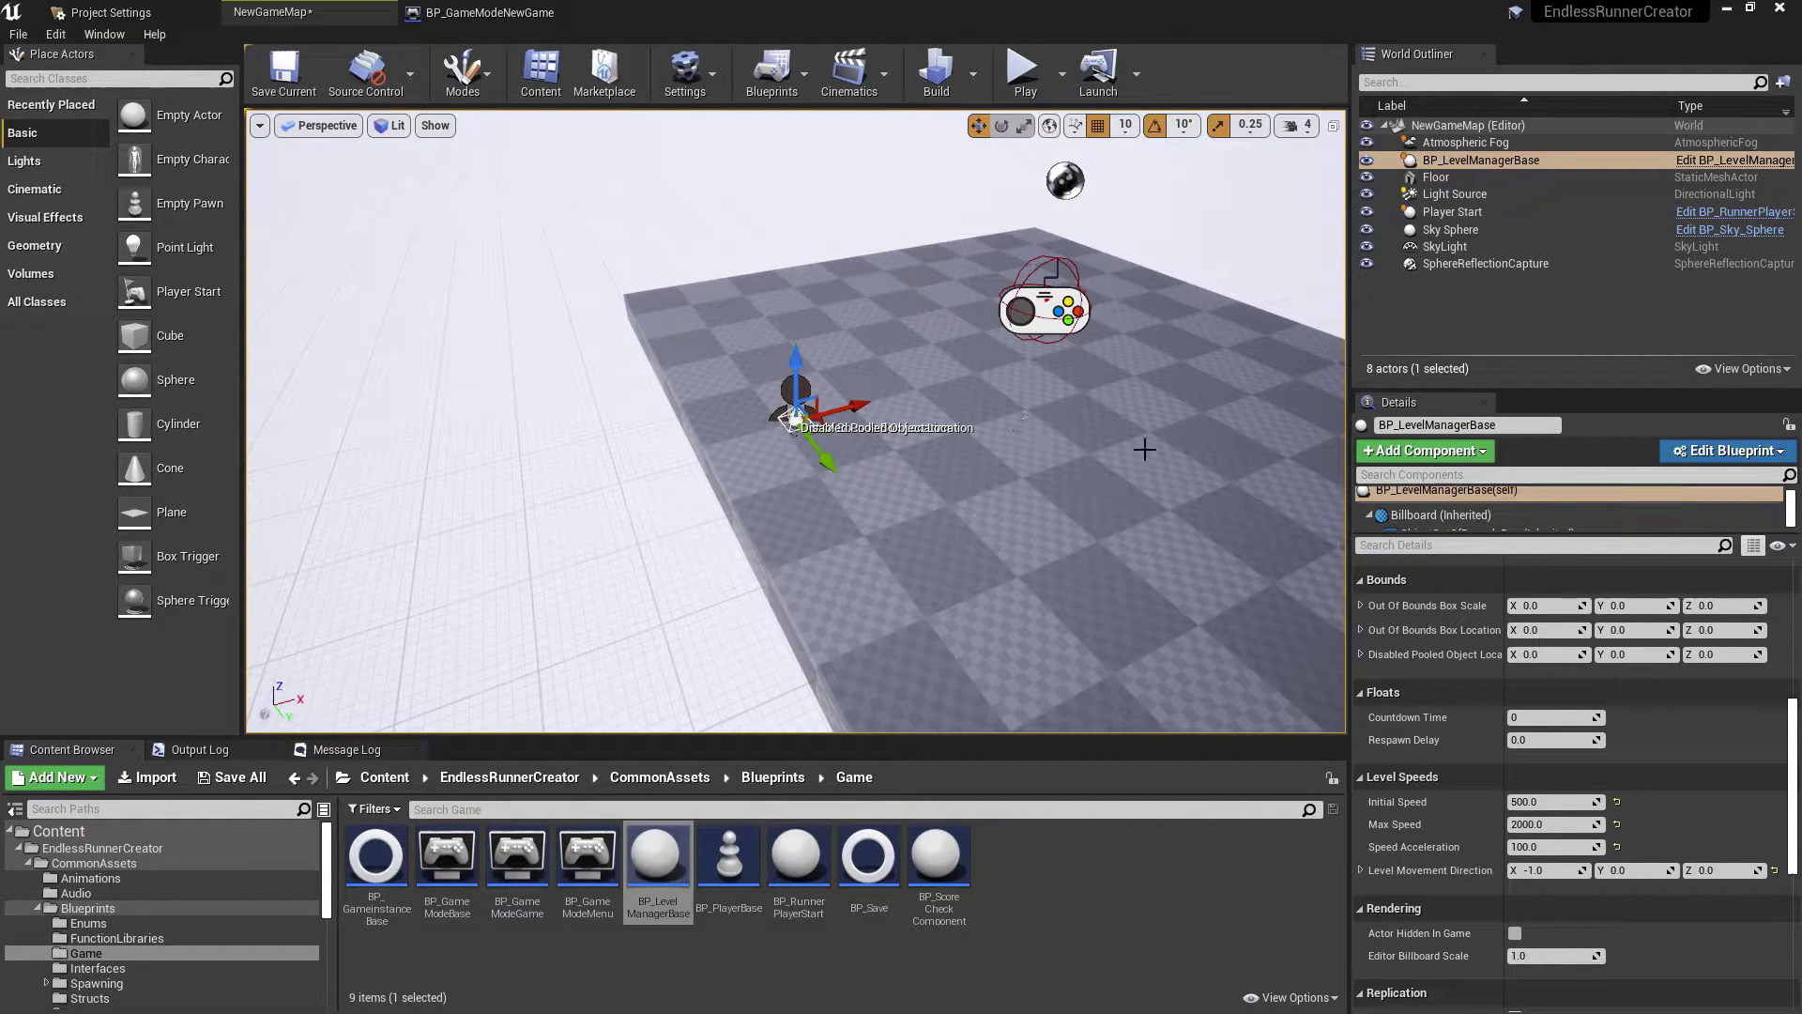
click(1542, 626)
text(-1000)
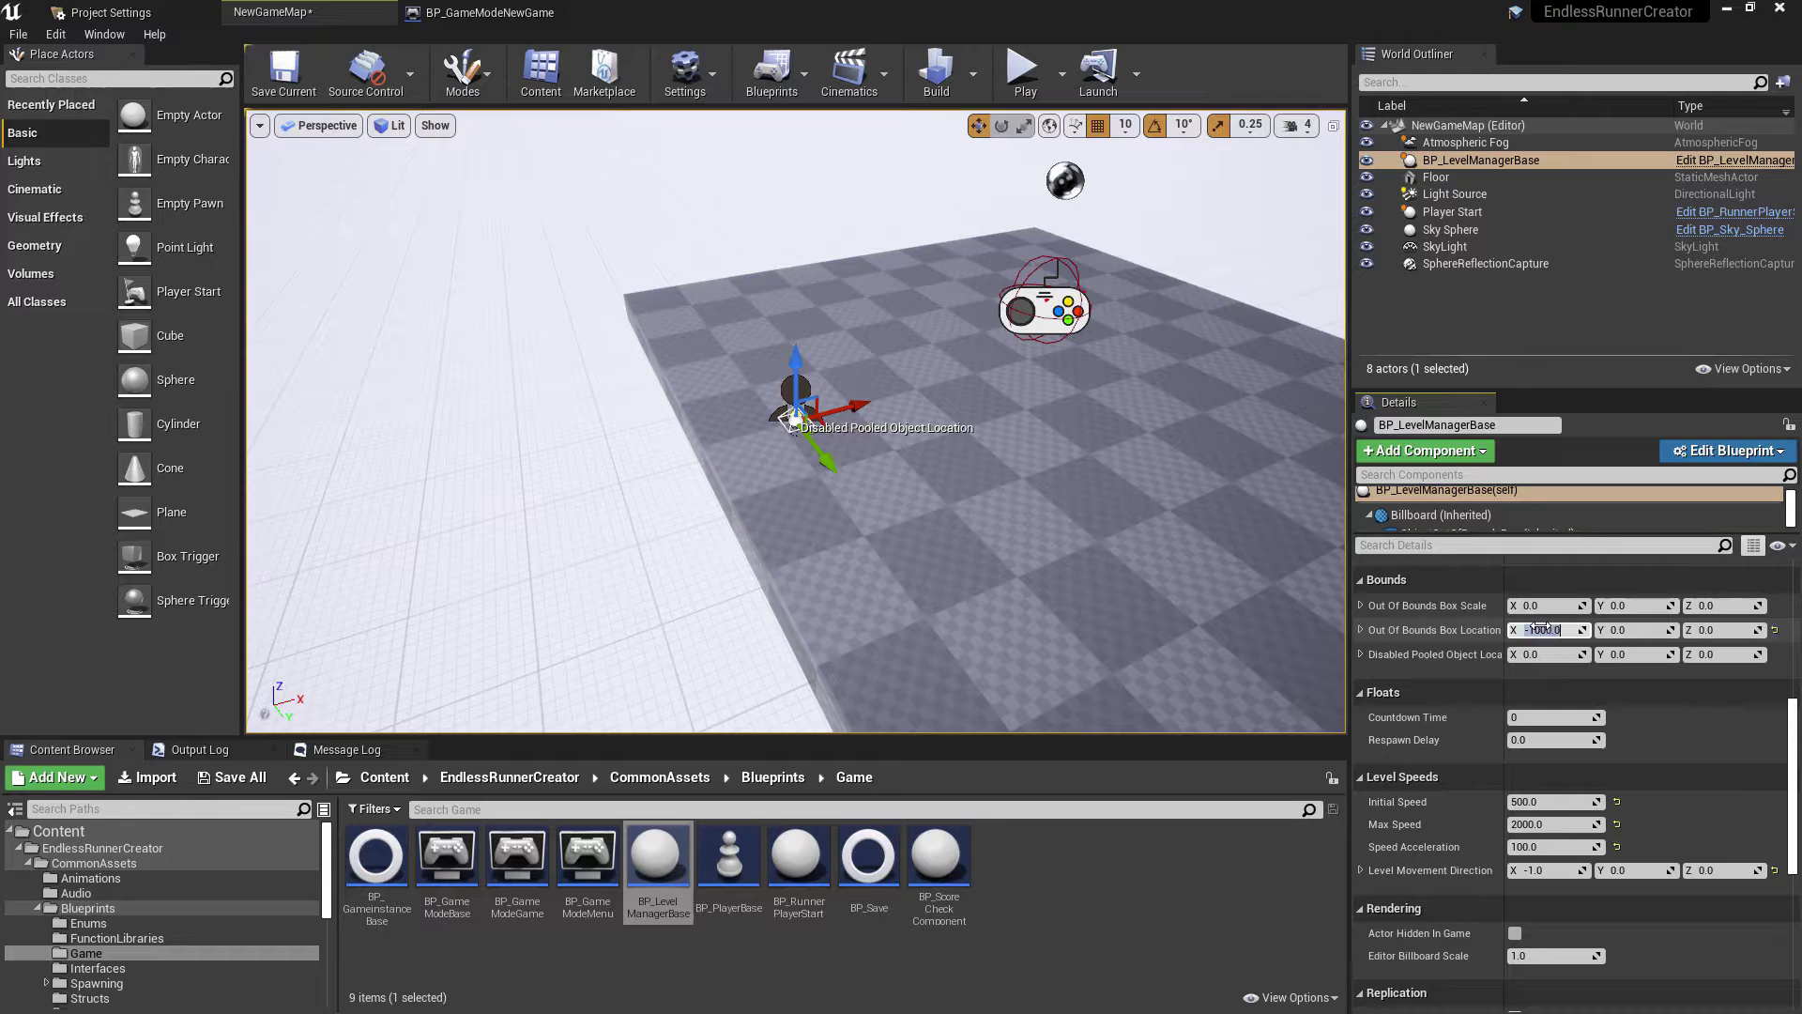
Step: Set the level manager's Disabled Pooled Object Location X to -2000
scroll(1559, 610, down, 1)
click(1565, 595)
text(-2000)
key(Return)
scroll(1591, 668, up, 2)
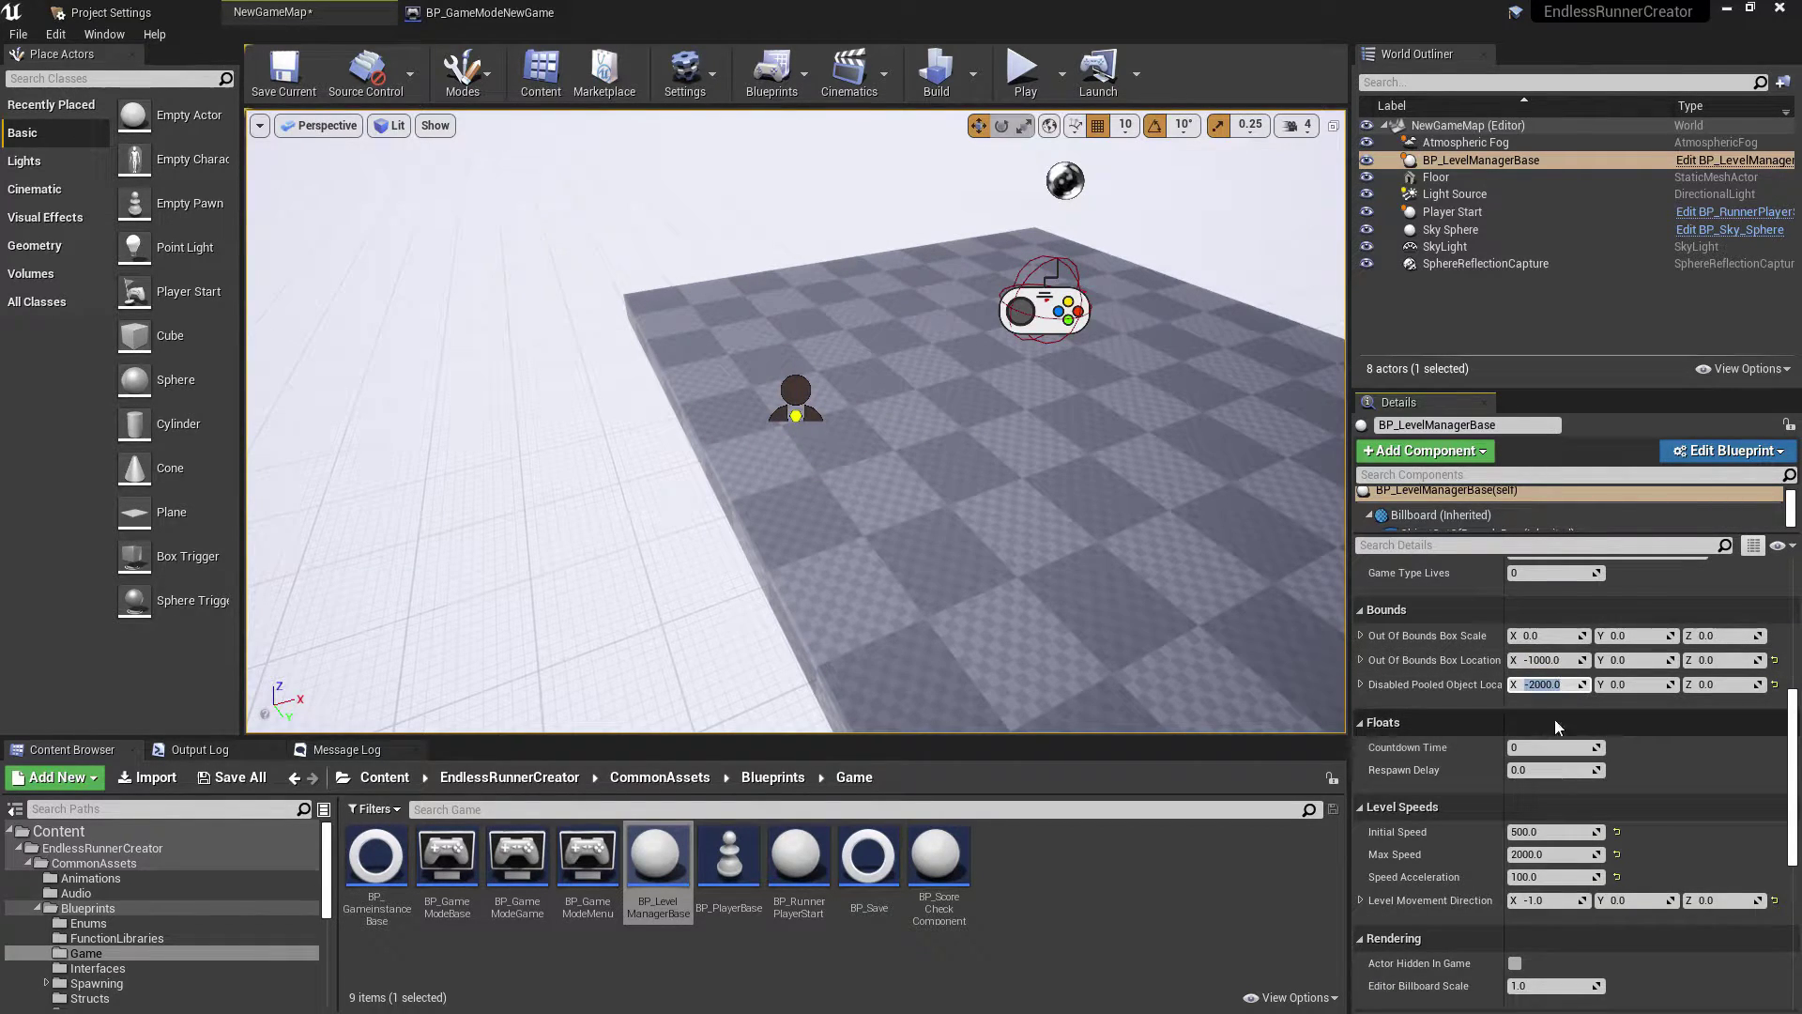
Step: Set the level manager's Out Of Bounds Box Scale to X 10, Y 1000 and Z 1000
right_drag(783, 590, 643, 594)
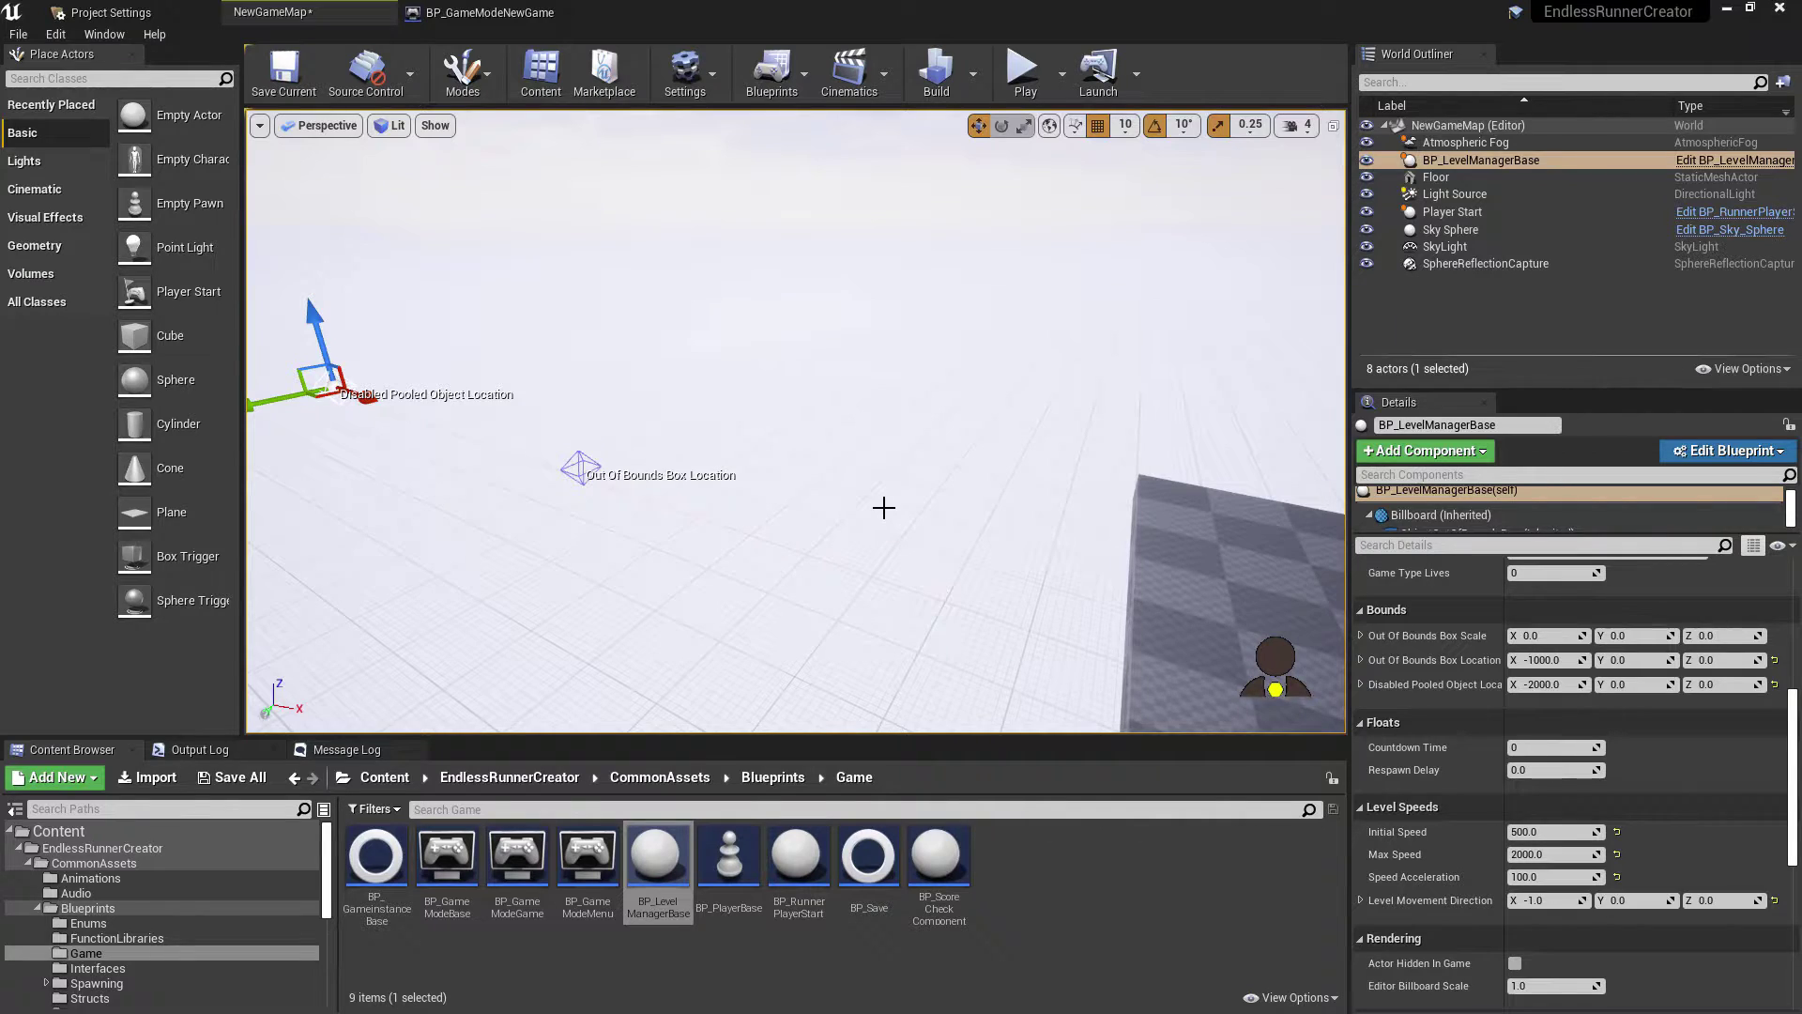
click(1555, 636)
text(10)
key(Tab)
text(1000)
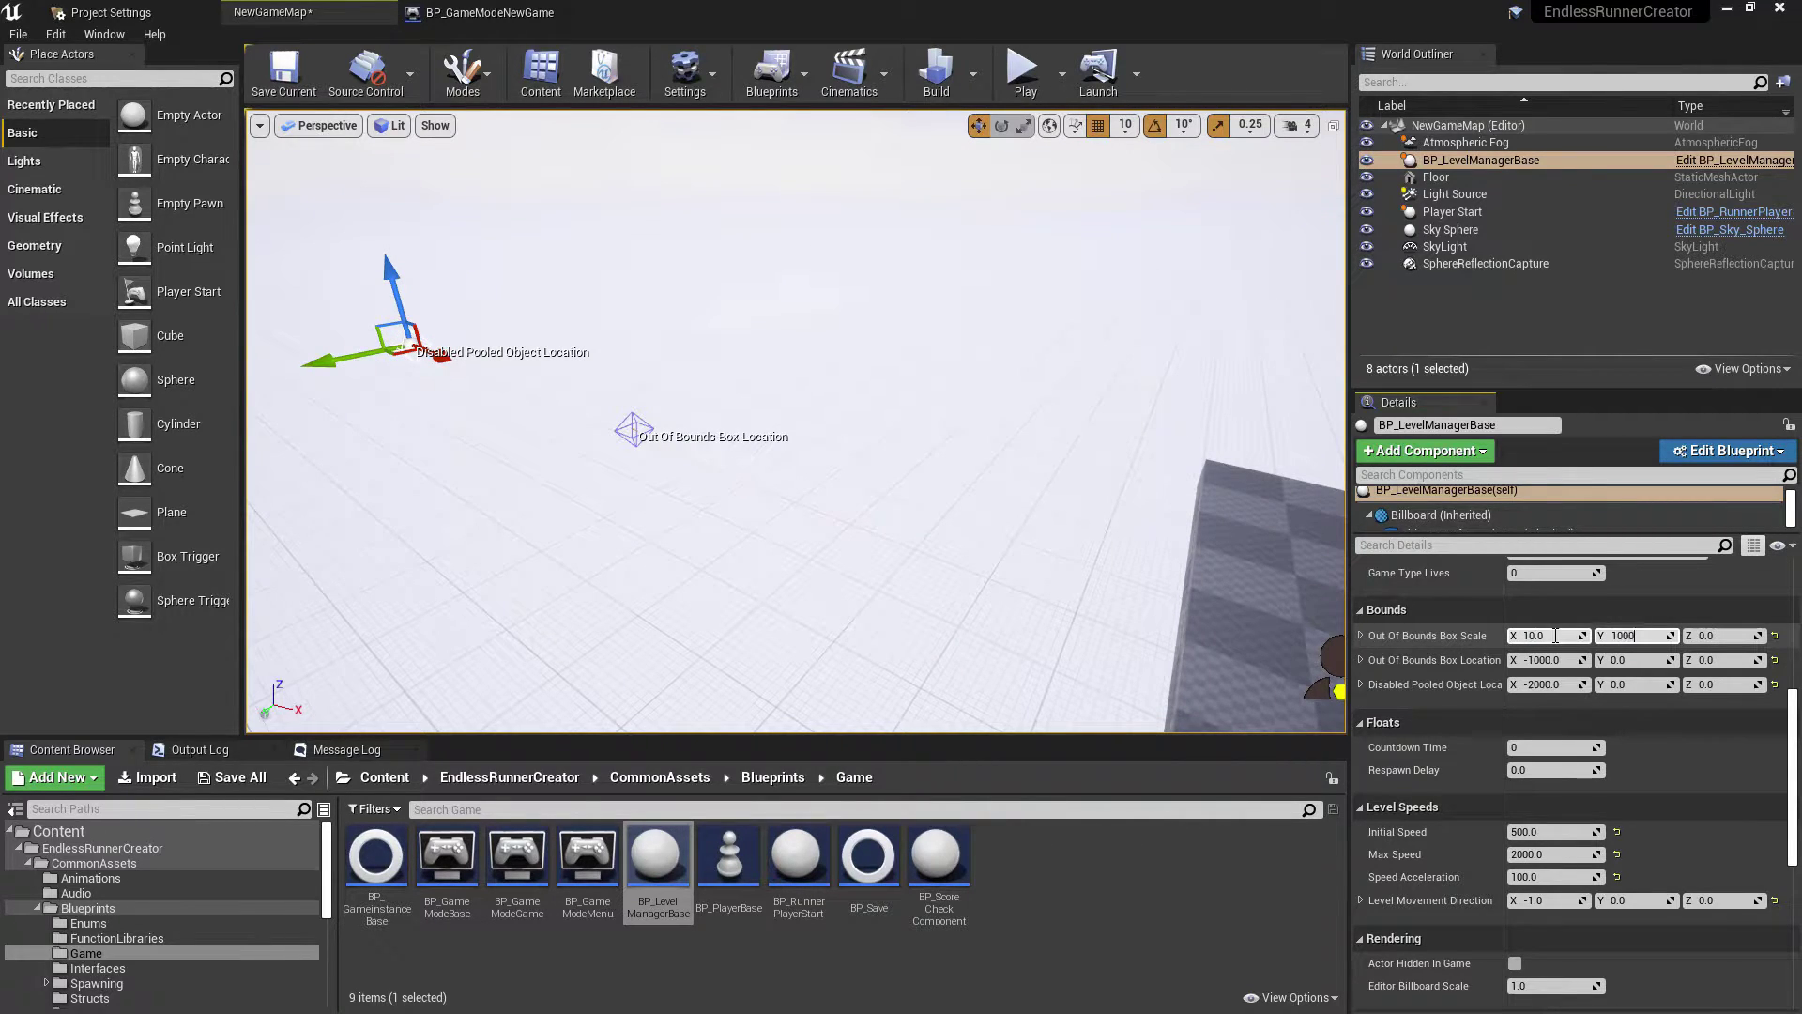
key(Tab)
text(100)
key(Return)
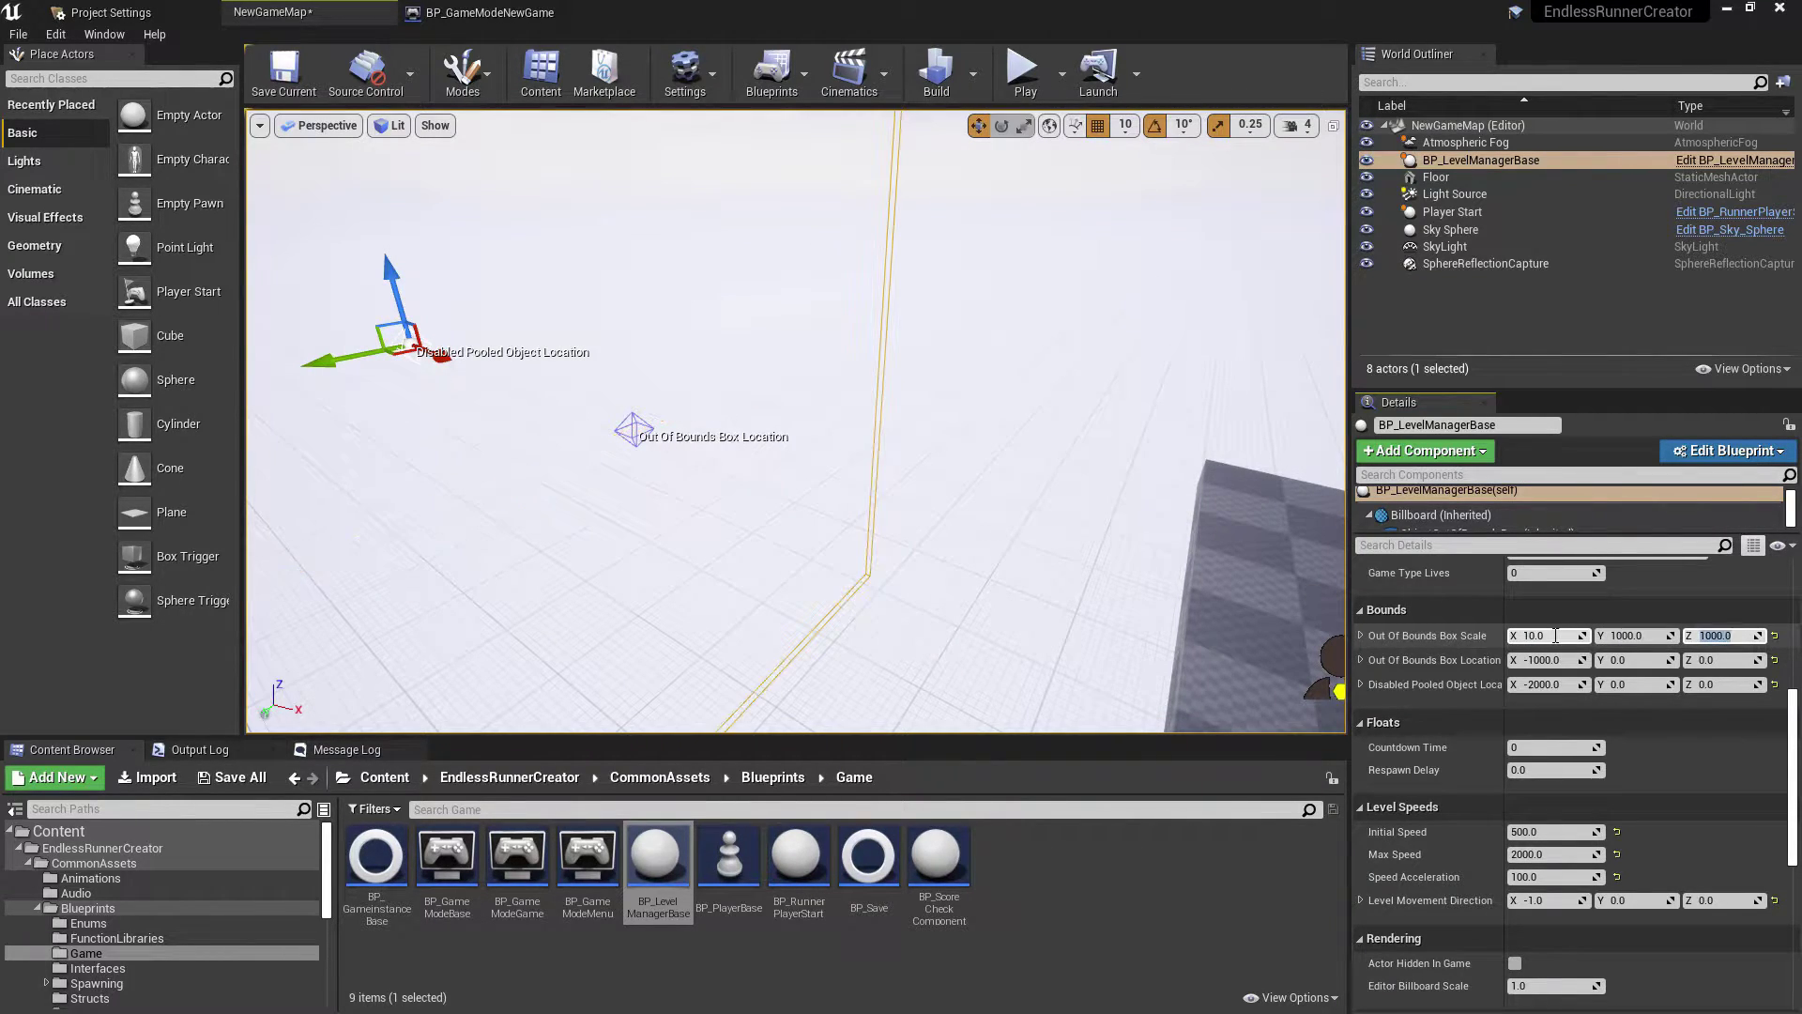
Step: Find the Camera actor by searching for "camera" and place one in the level behind the floor, at about X -930
key(f)
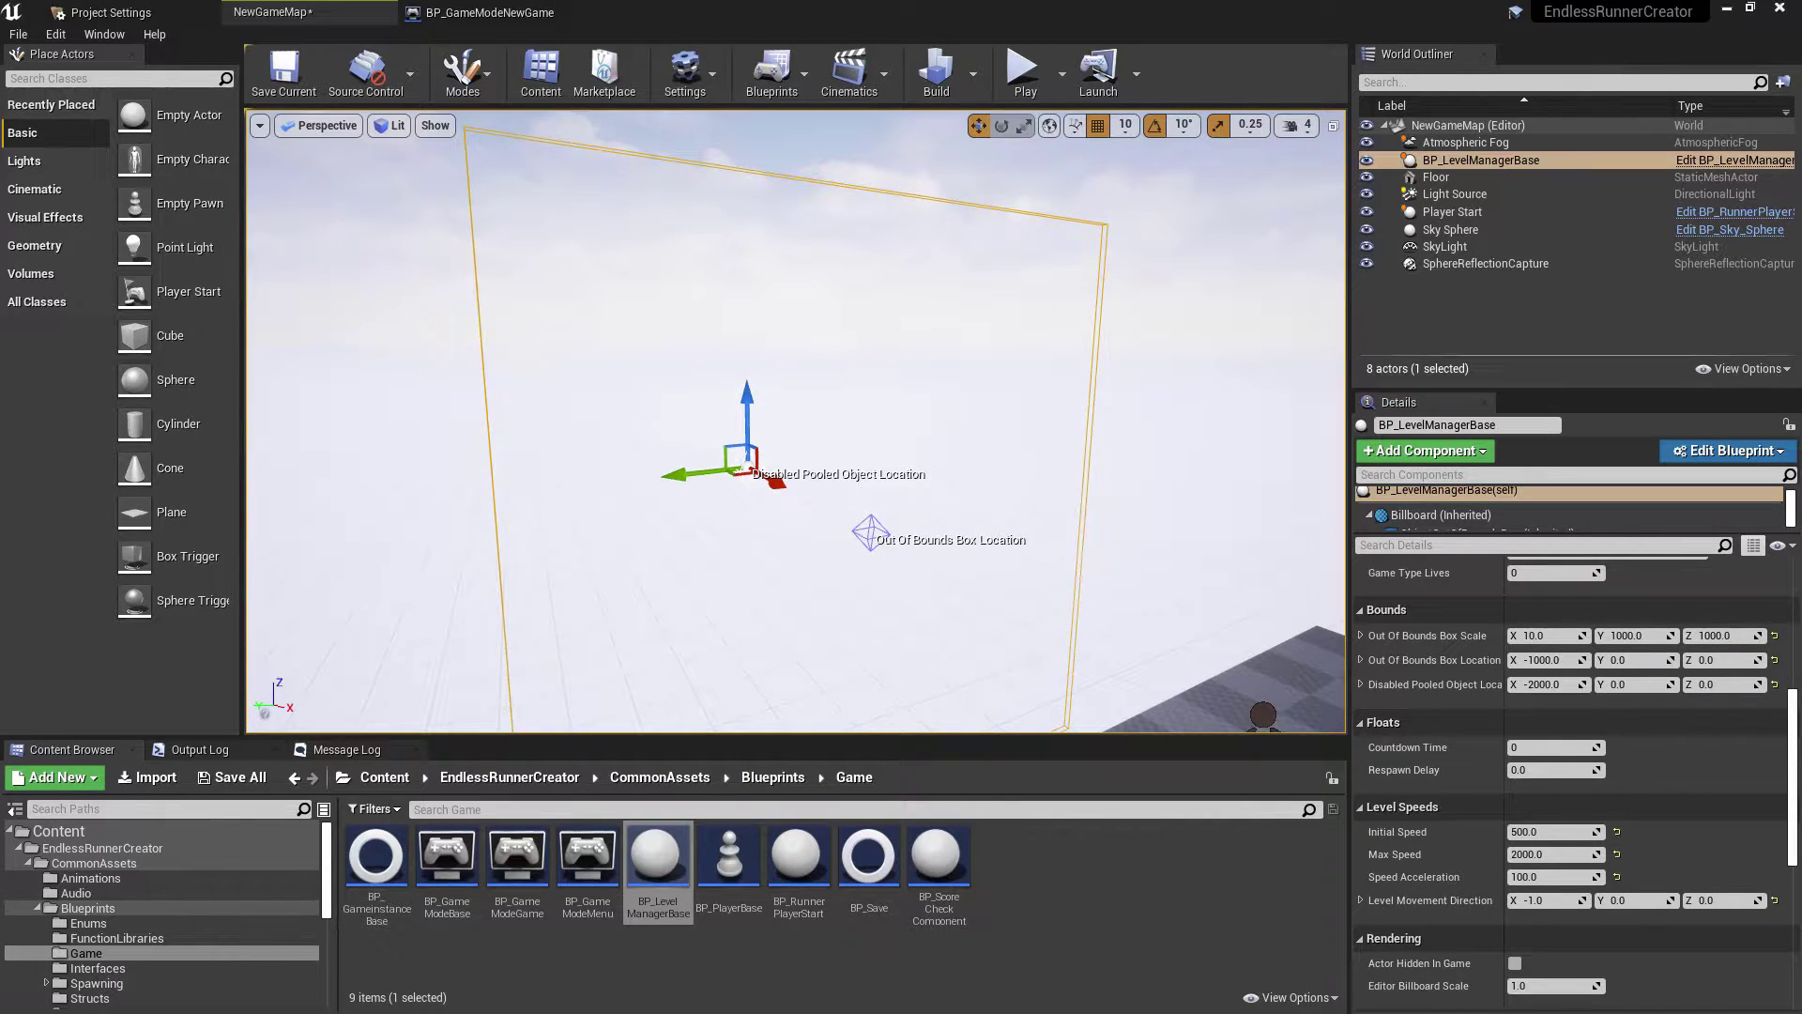
right_drag(932, 552, 1211, 668)
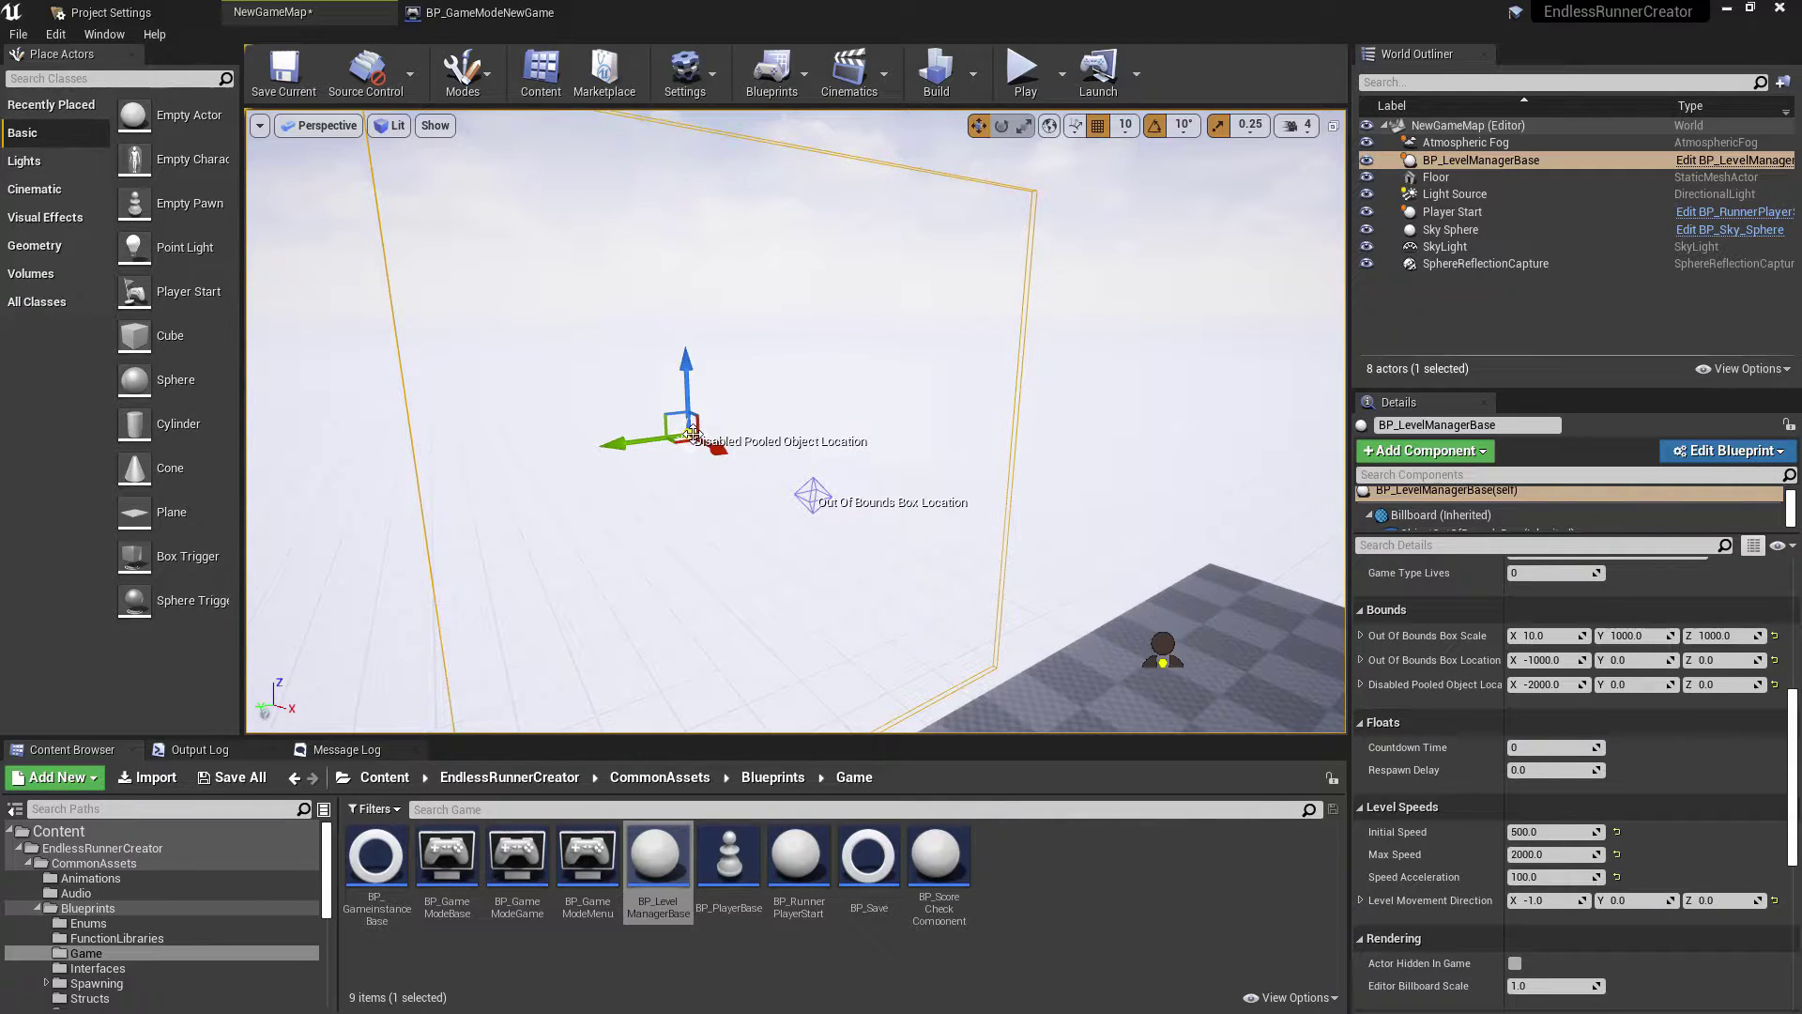
right_drag(695, 434, 751, 434)
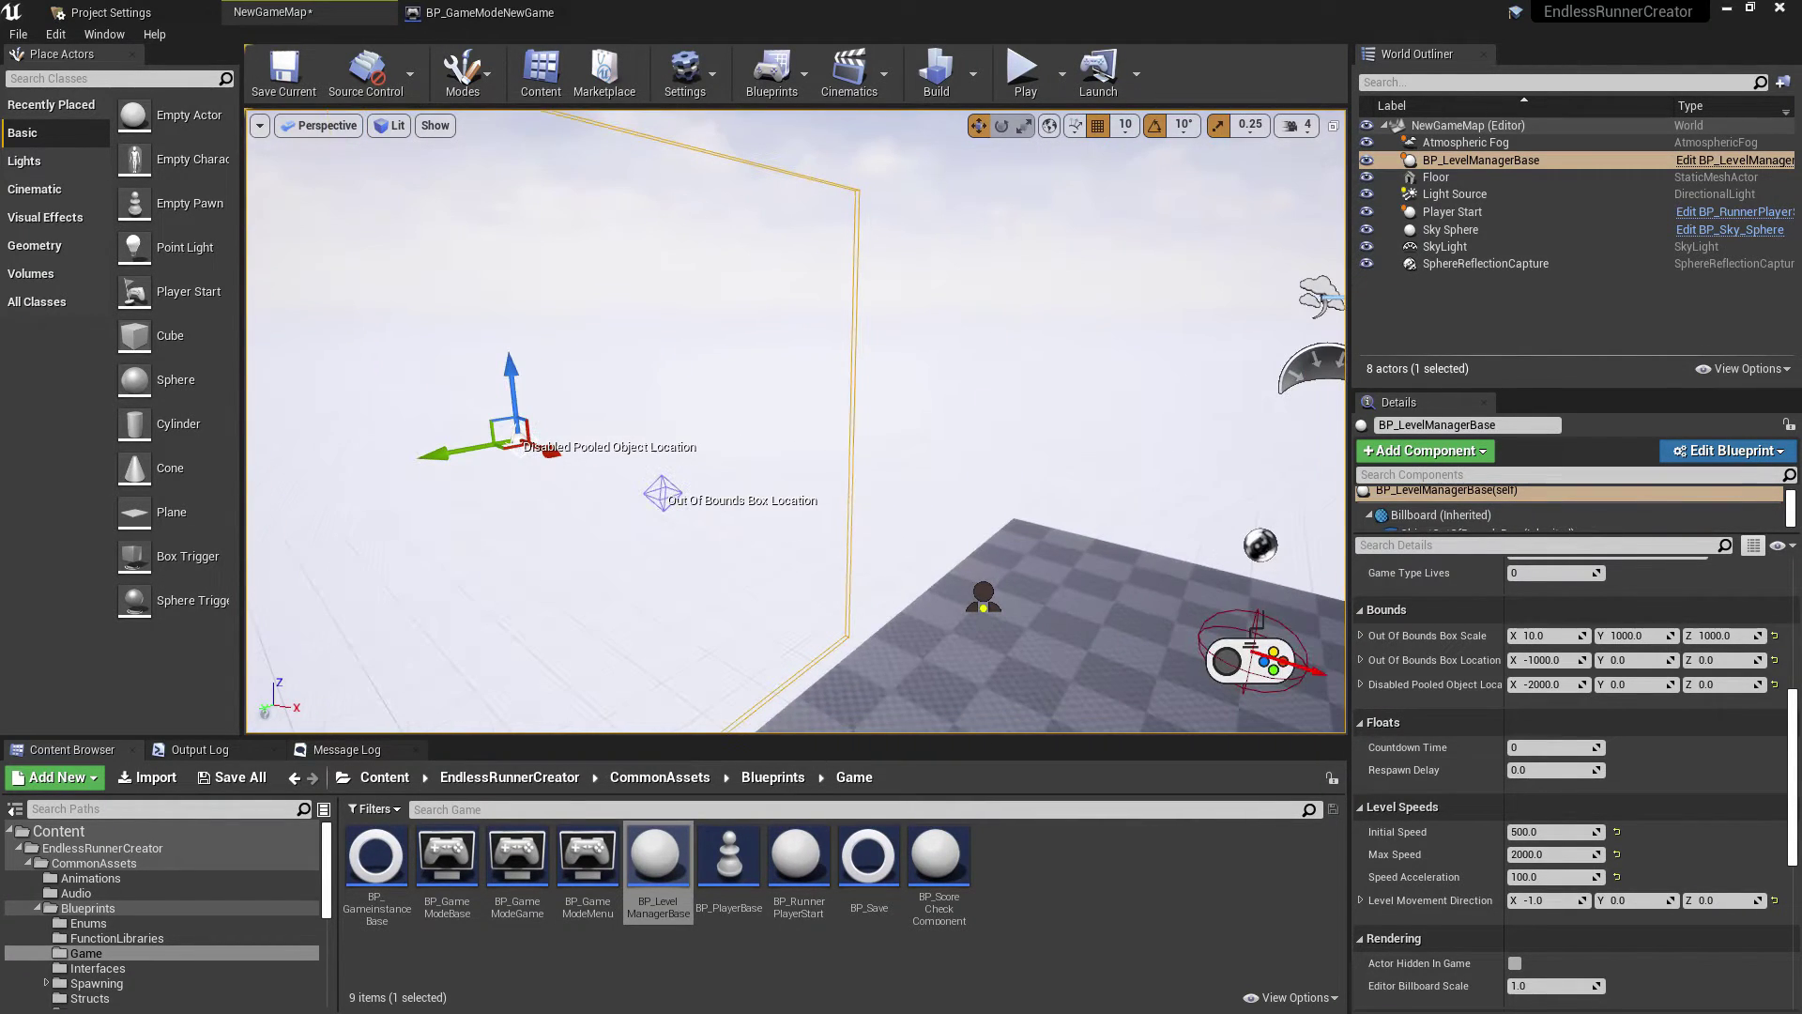
right_drag(967, 394, 910, 370)
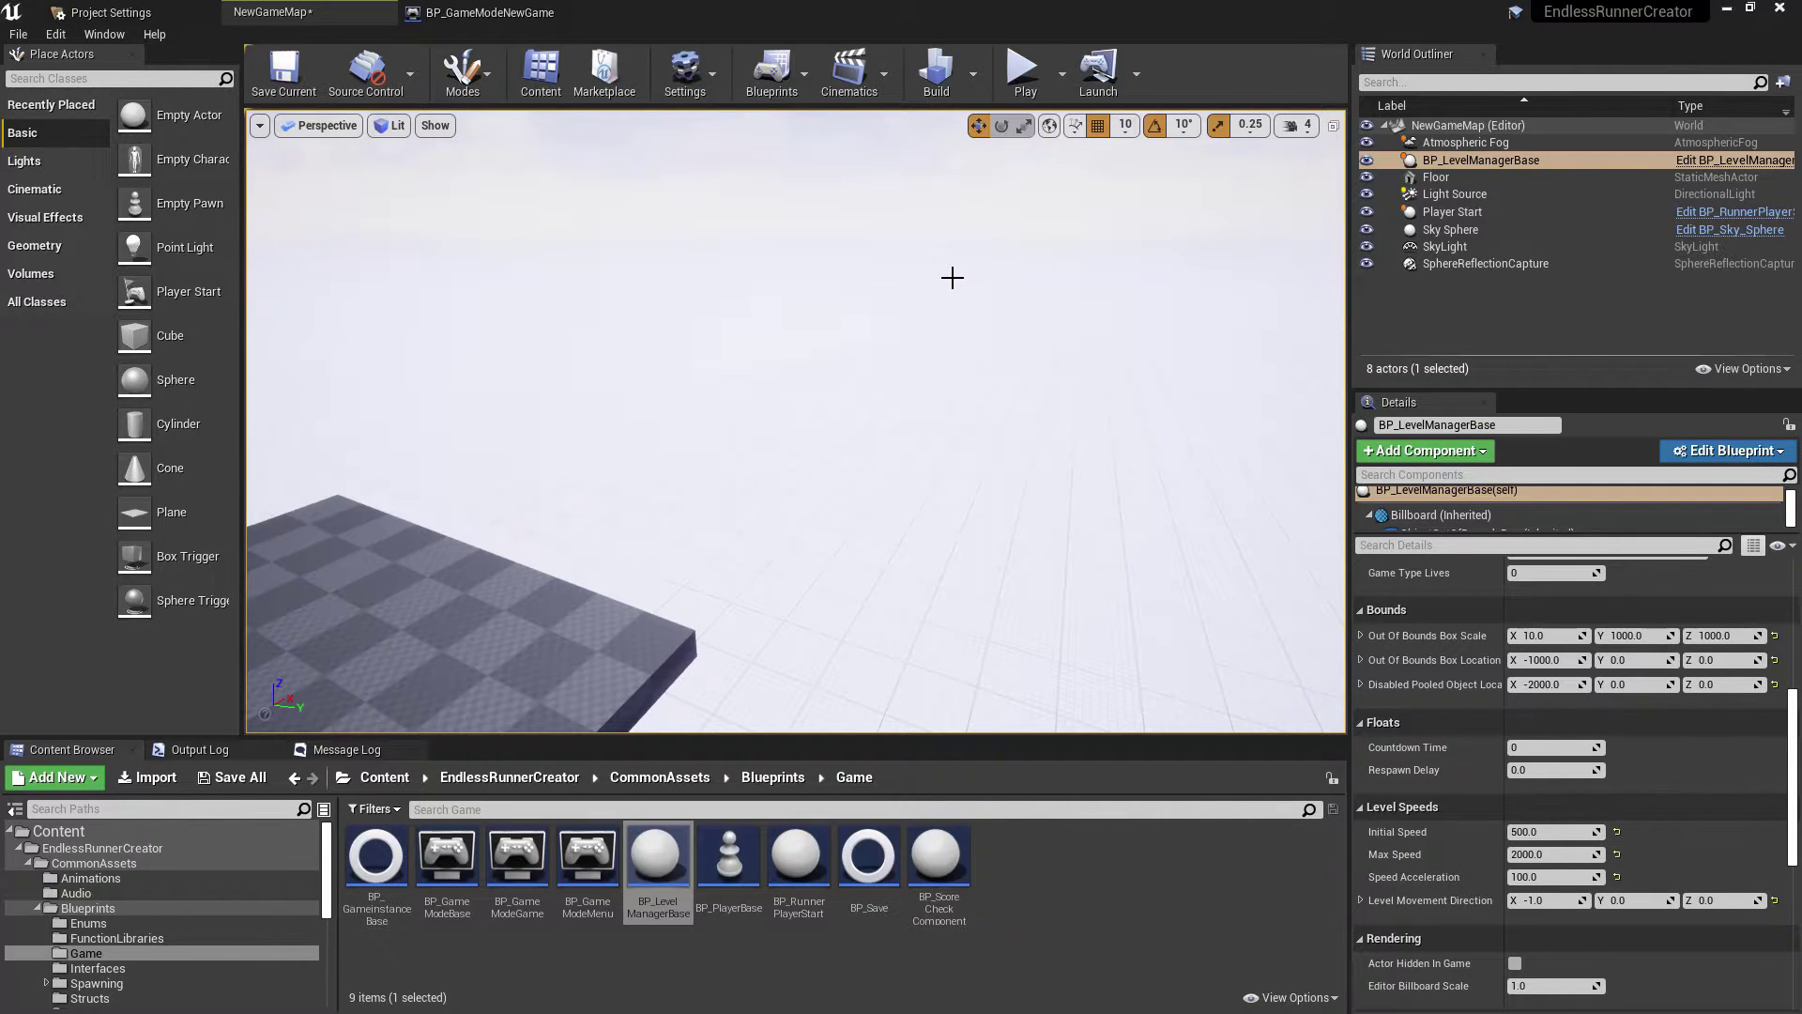
key(f)
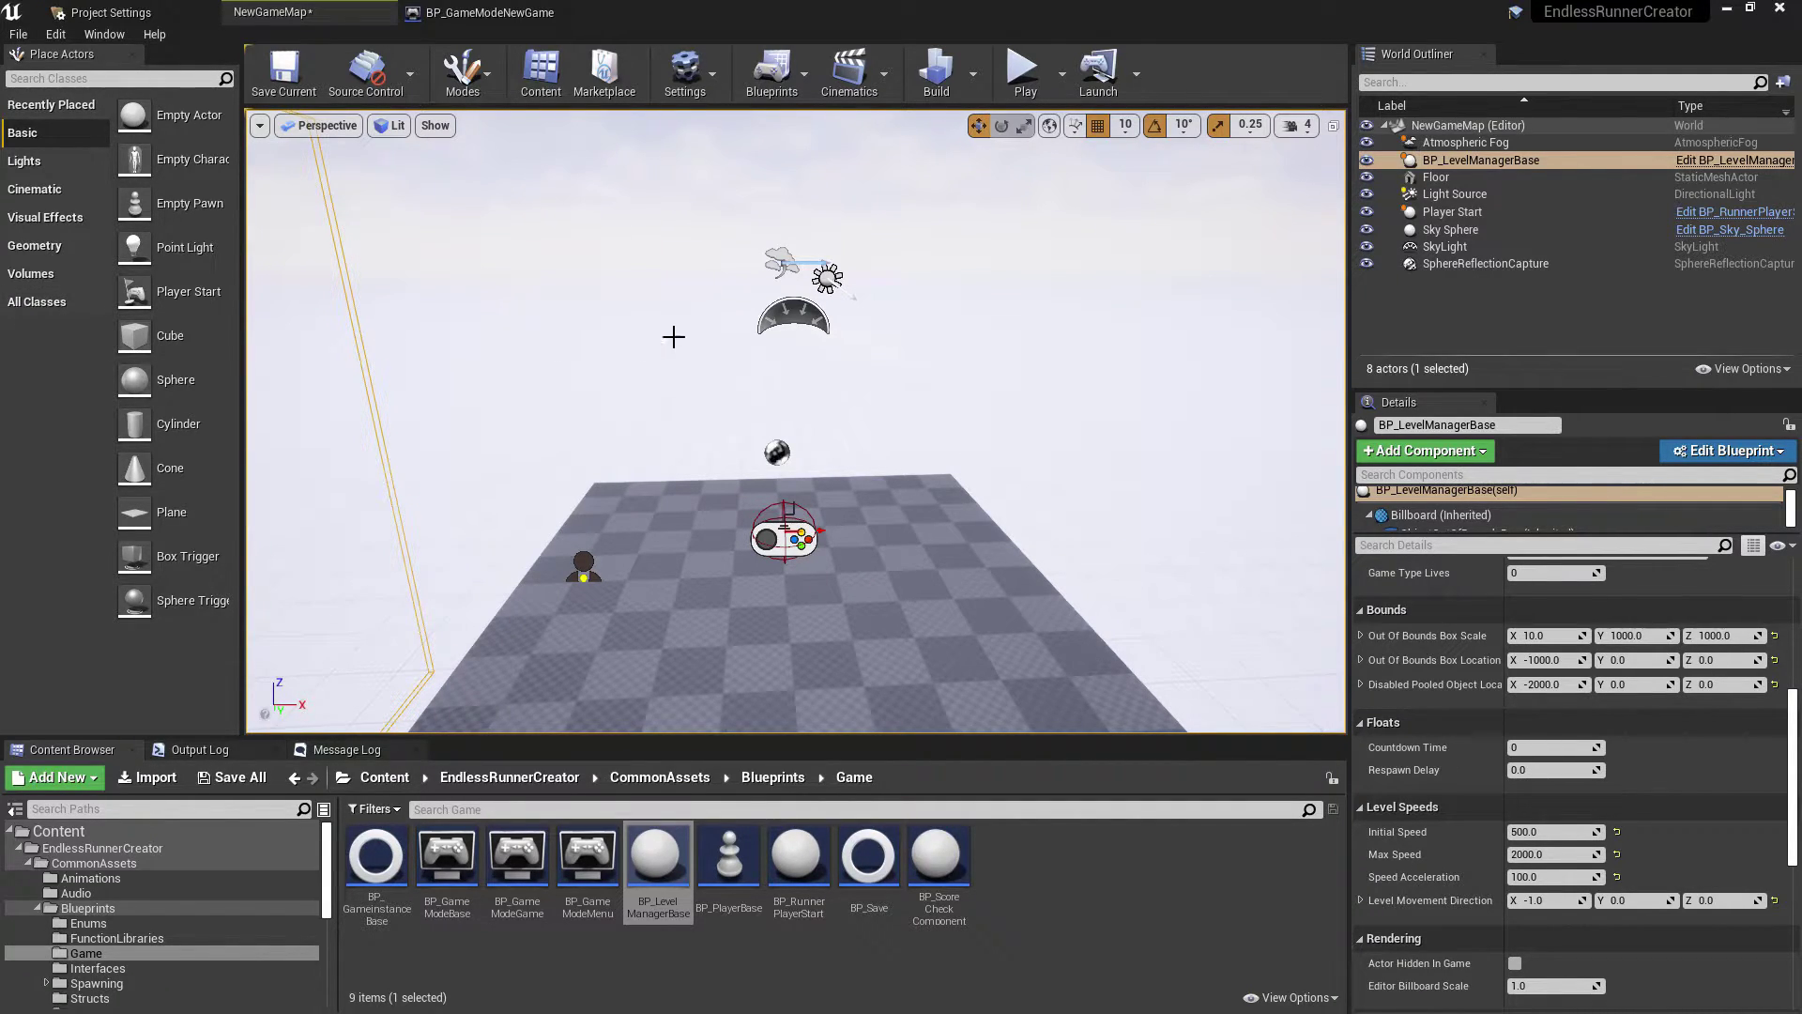
click(93, 79)
text(camera)
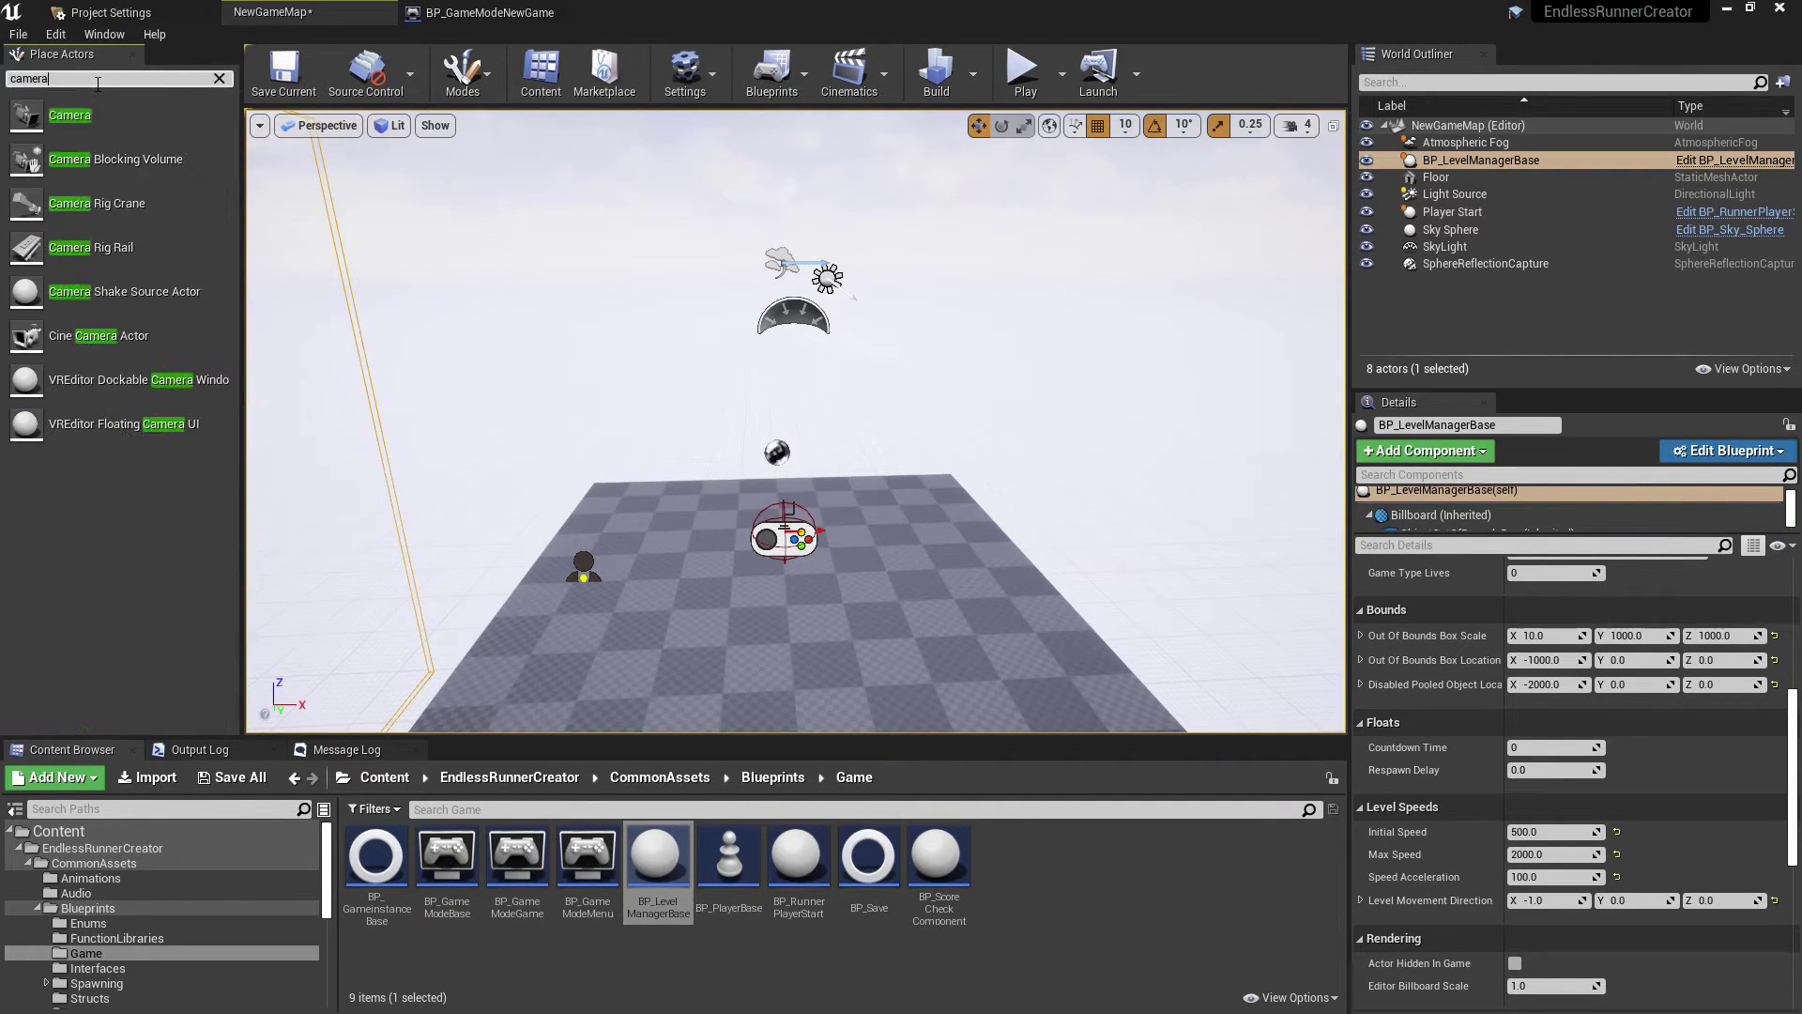
drag(70, 115, 698, 515)
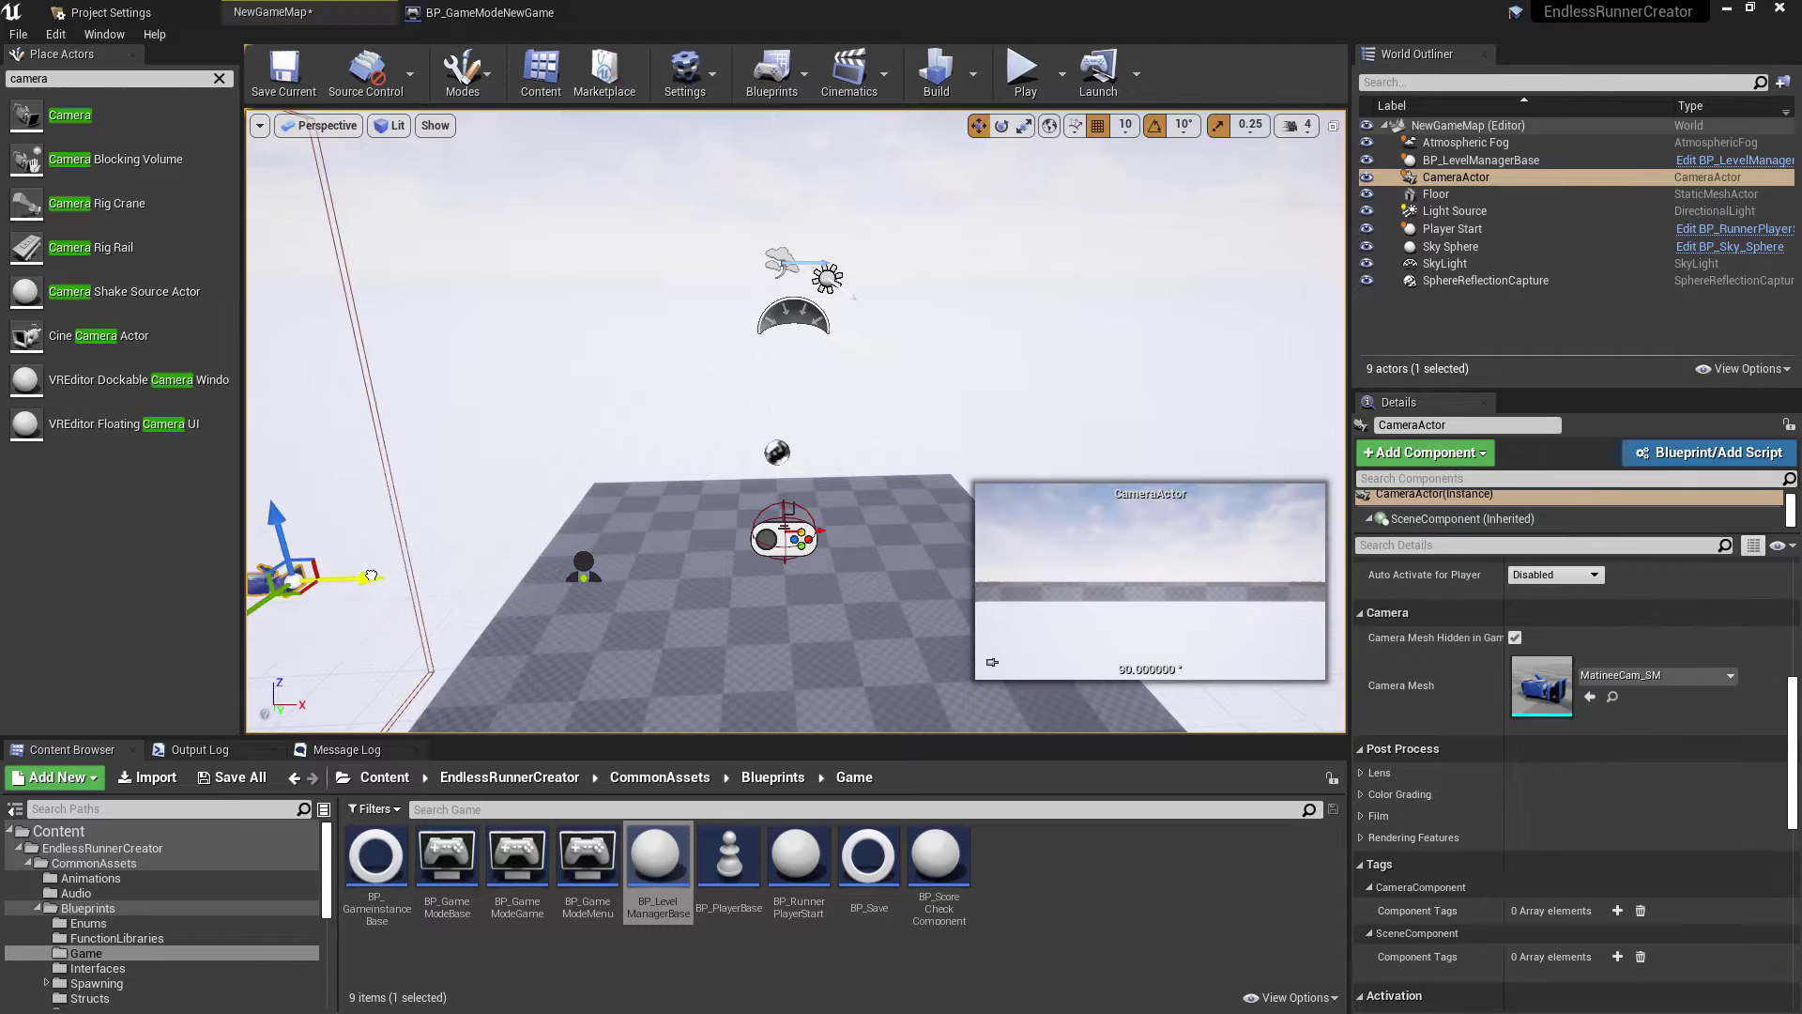
Step: Set the CameraActor's location to Y 0 and Z 640, and tilt it down to a Y rotation of -40°
scroll(1543, 741, up, 3)
scroll(1544, 742, up, 3)
click(1629, 595)
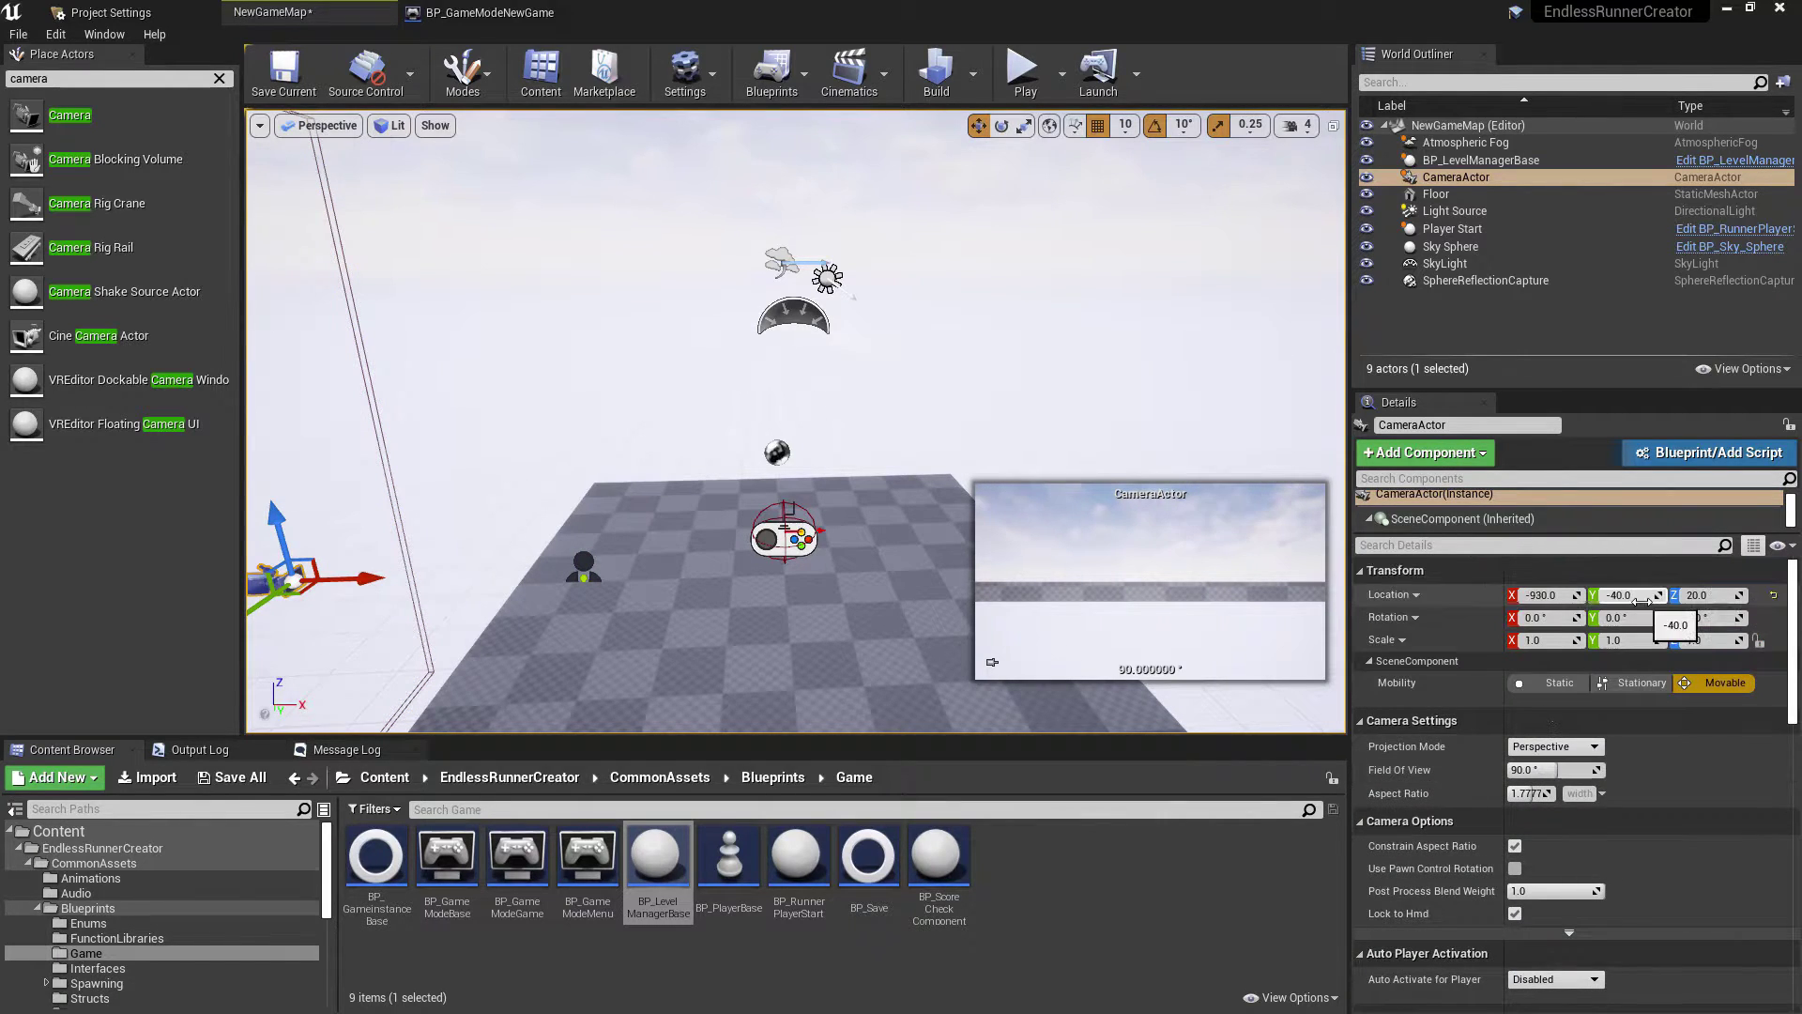
text(0)
key(Tab)
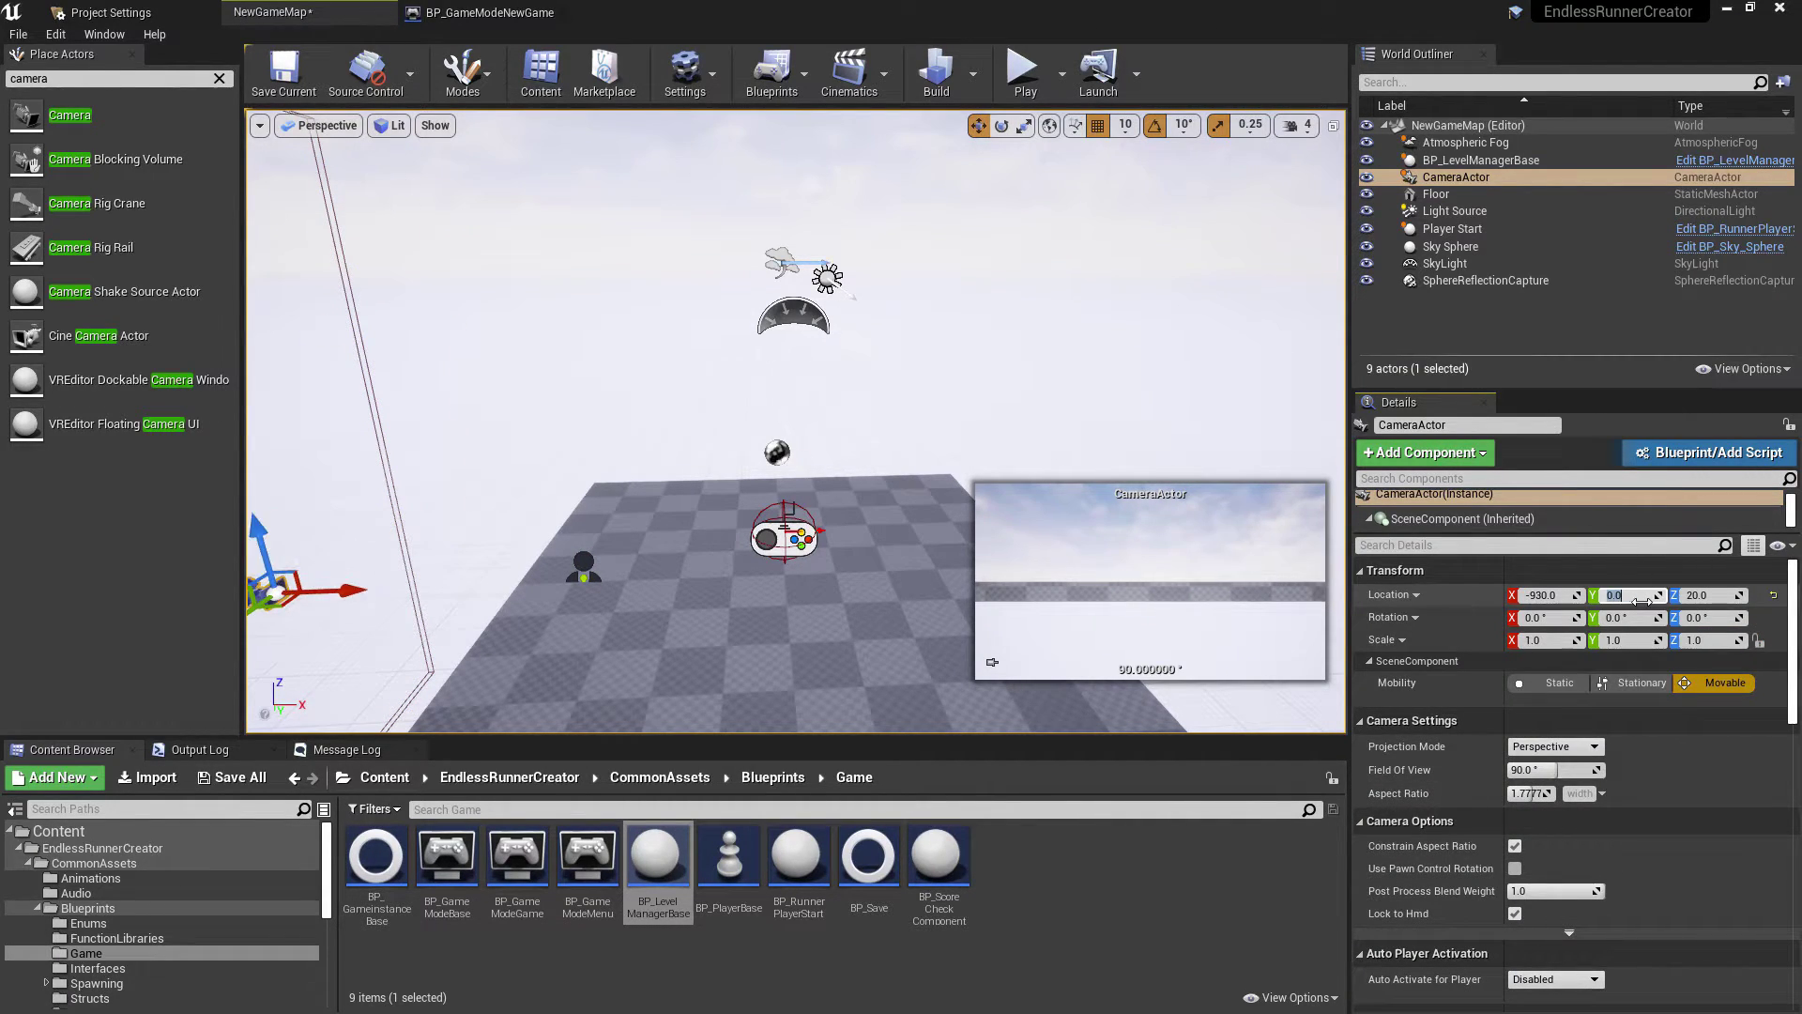
text(640)
key(Return)
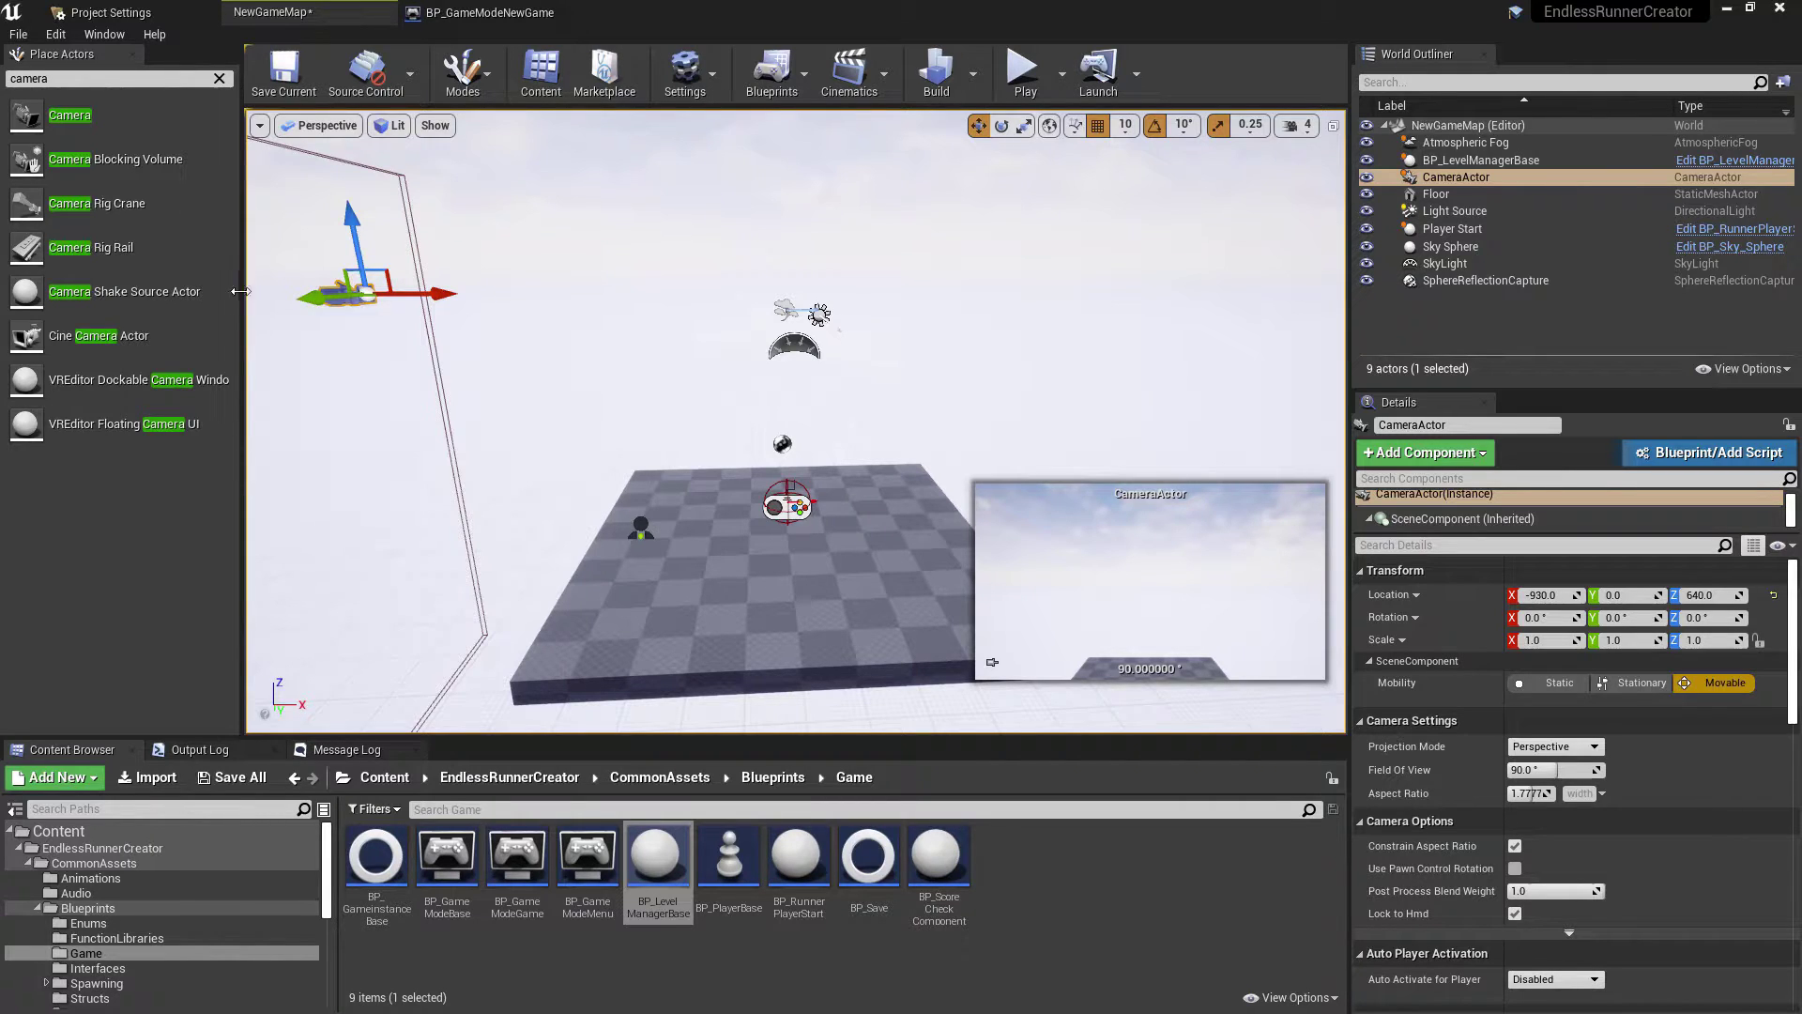
key(e)
drag(422, 224, 422, 267)
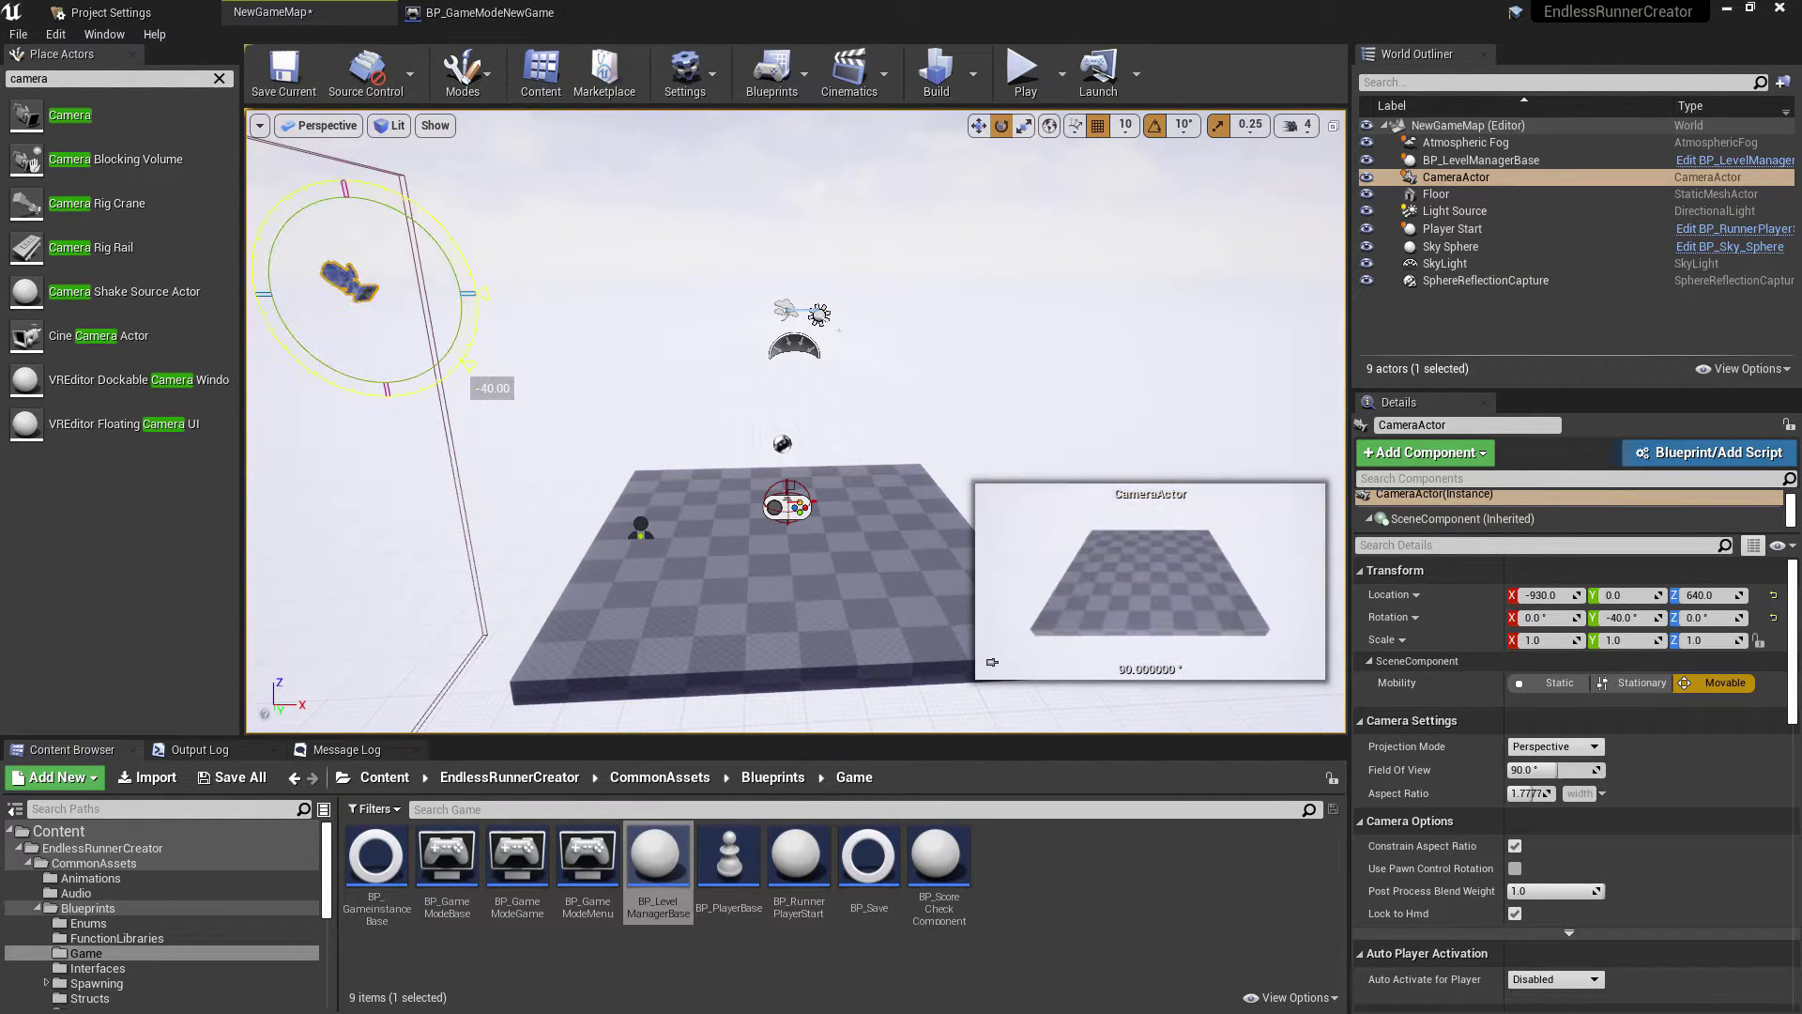
Step: Set the CameraActor's Auto Activate for Player option to Player 0
right_drag(422, 224, 310, 227)
scroll(676, 209, down, 2)
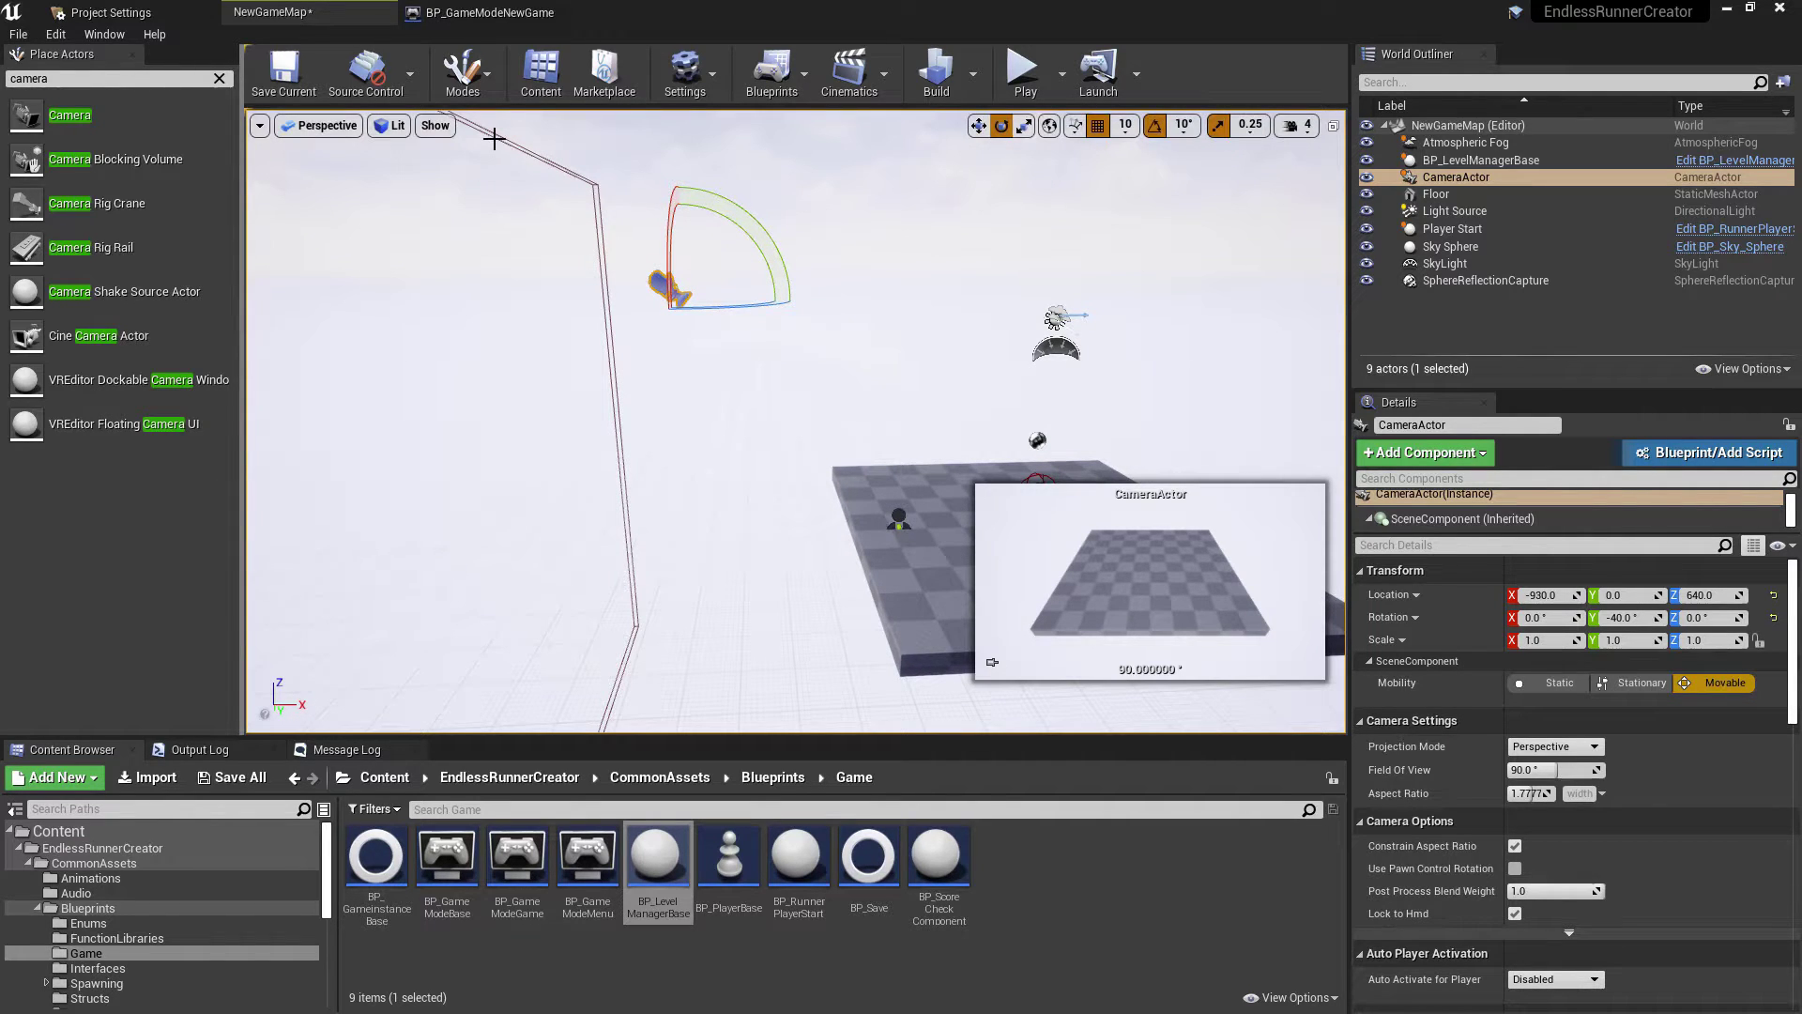
drag(719, 530, 748, 419)
scroll(1598, 631, down, 1)
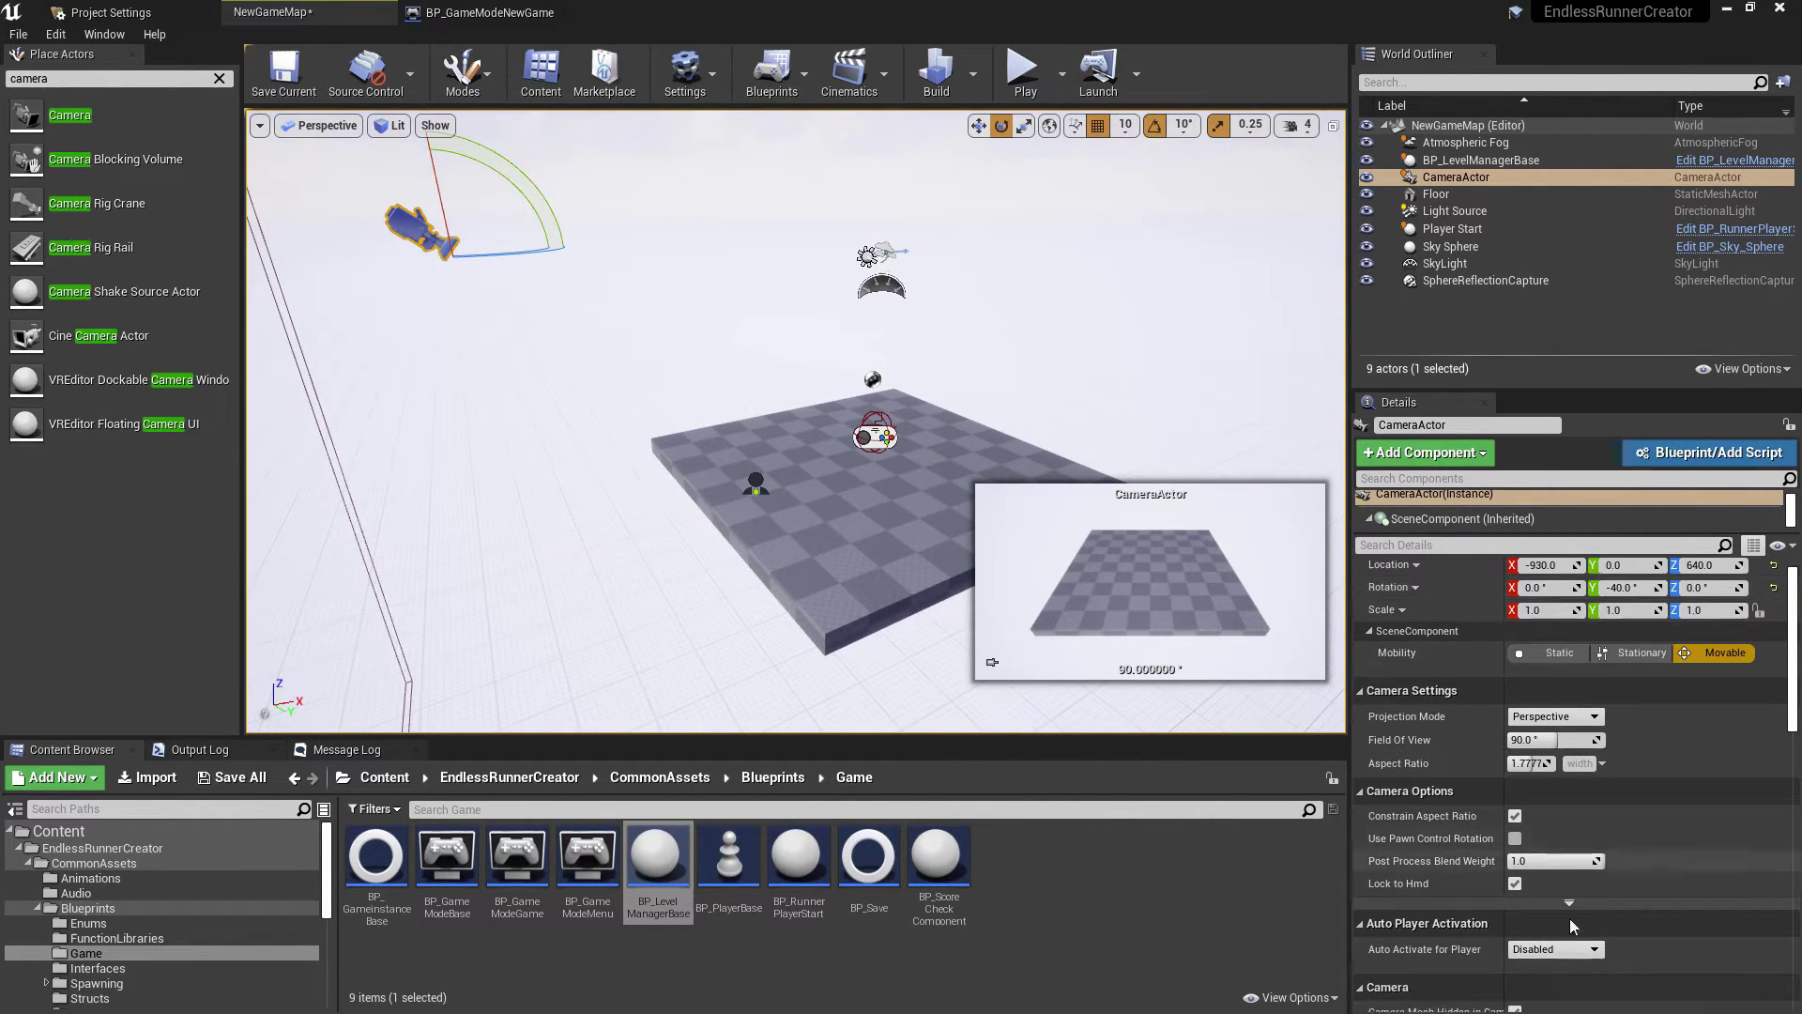
click(1563, 955)
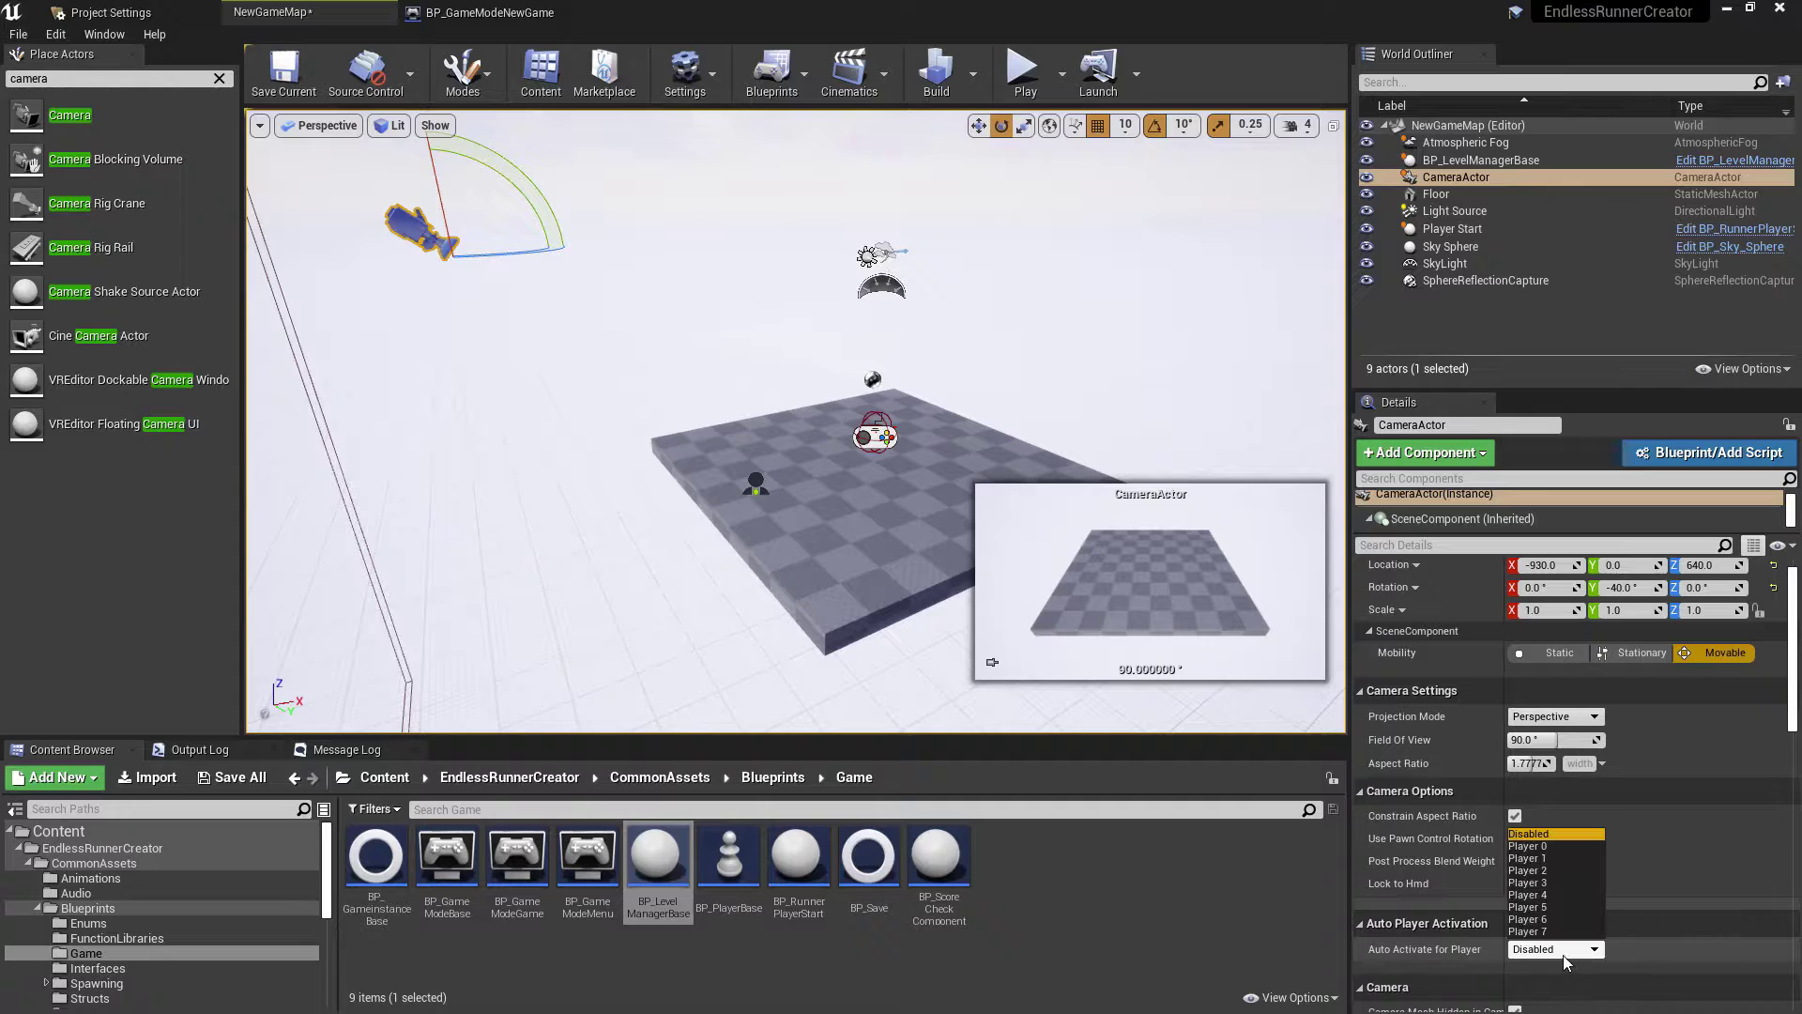
click(1556, 852)
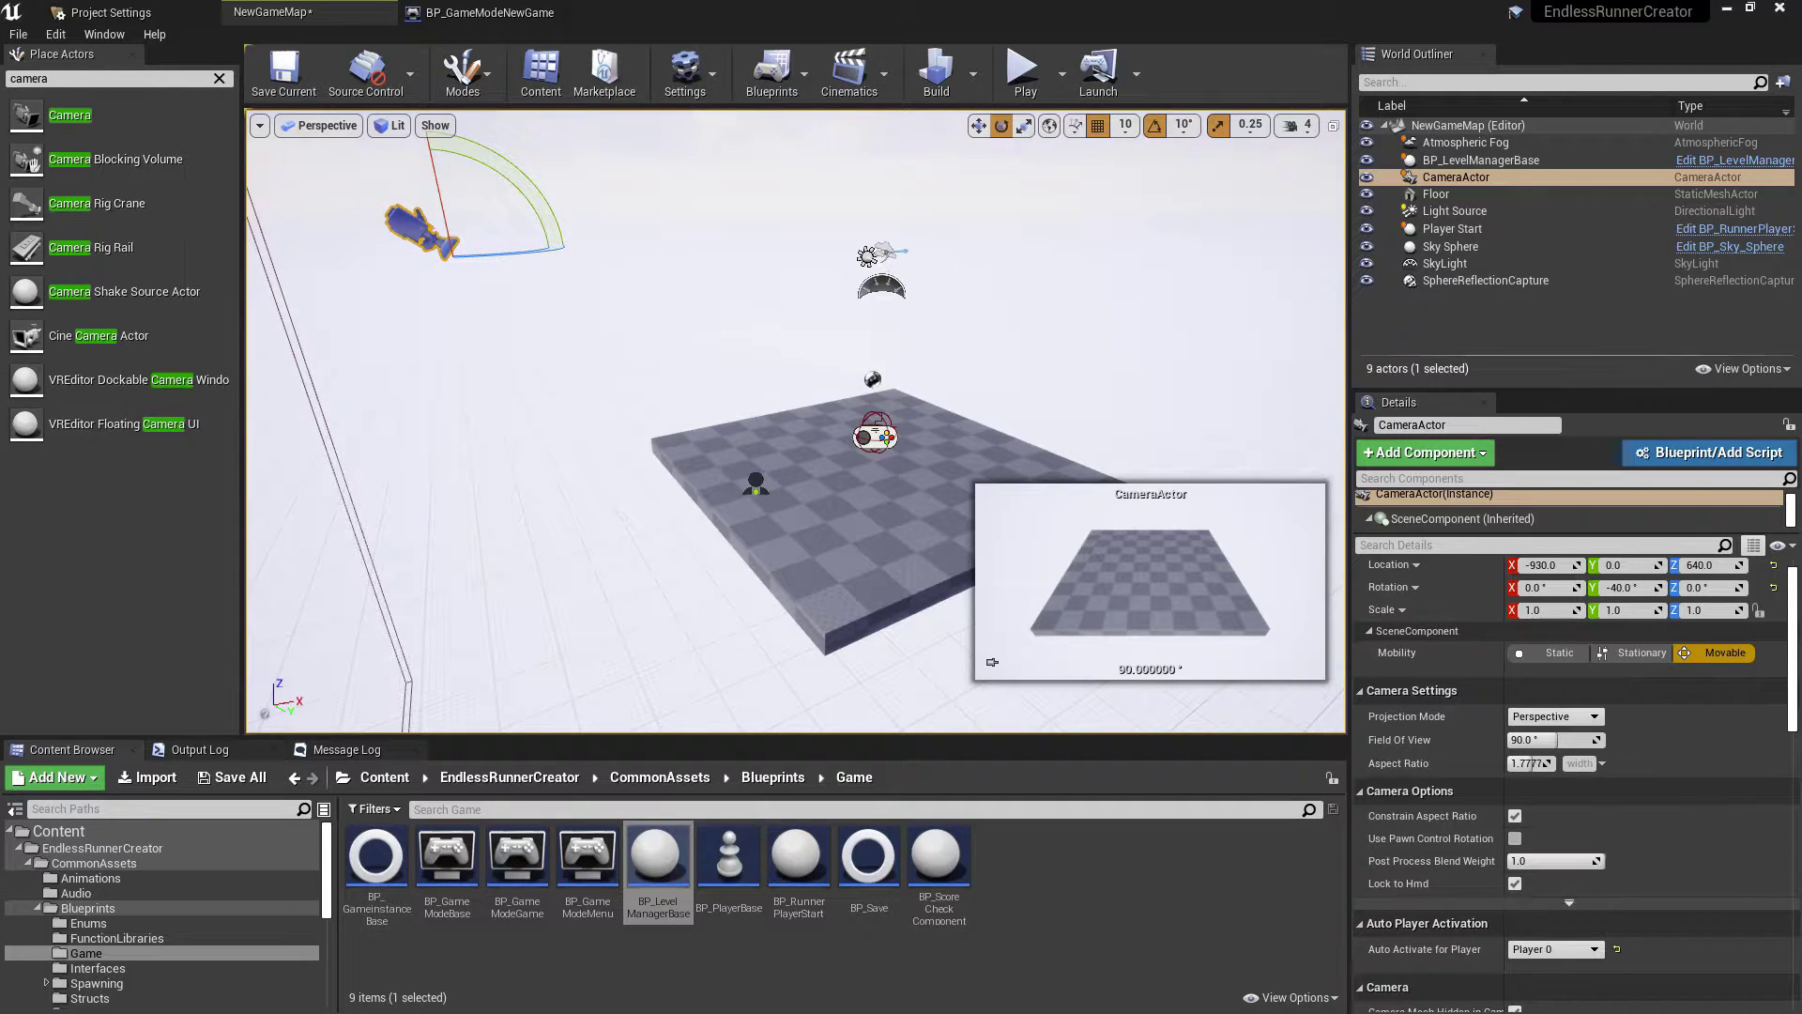
Step: Play-test the level, steer the runner towards the floor's left edge, and stop the session
click(1022, 67)
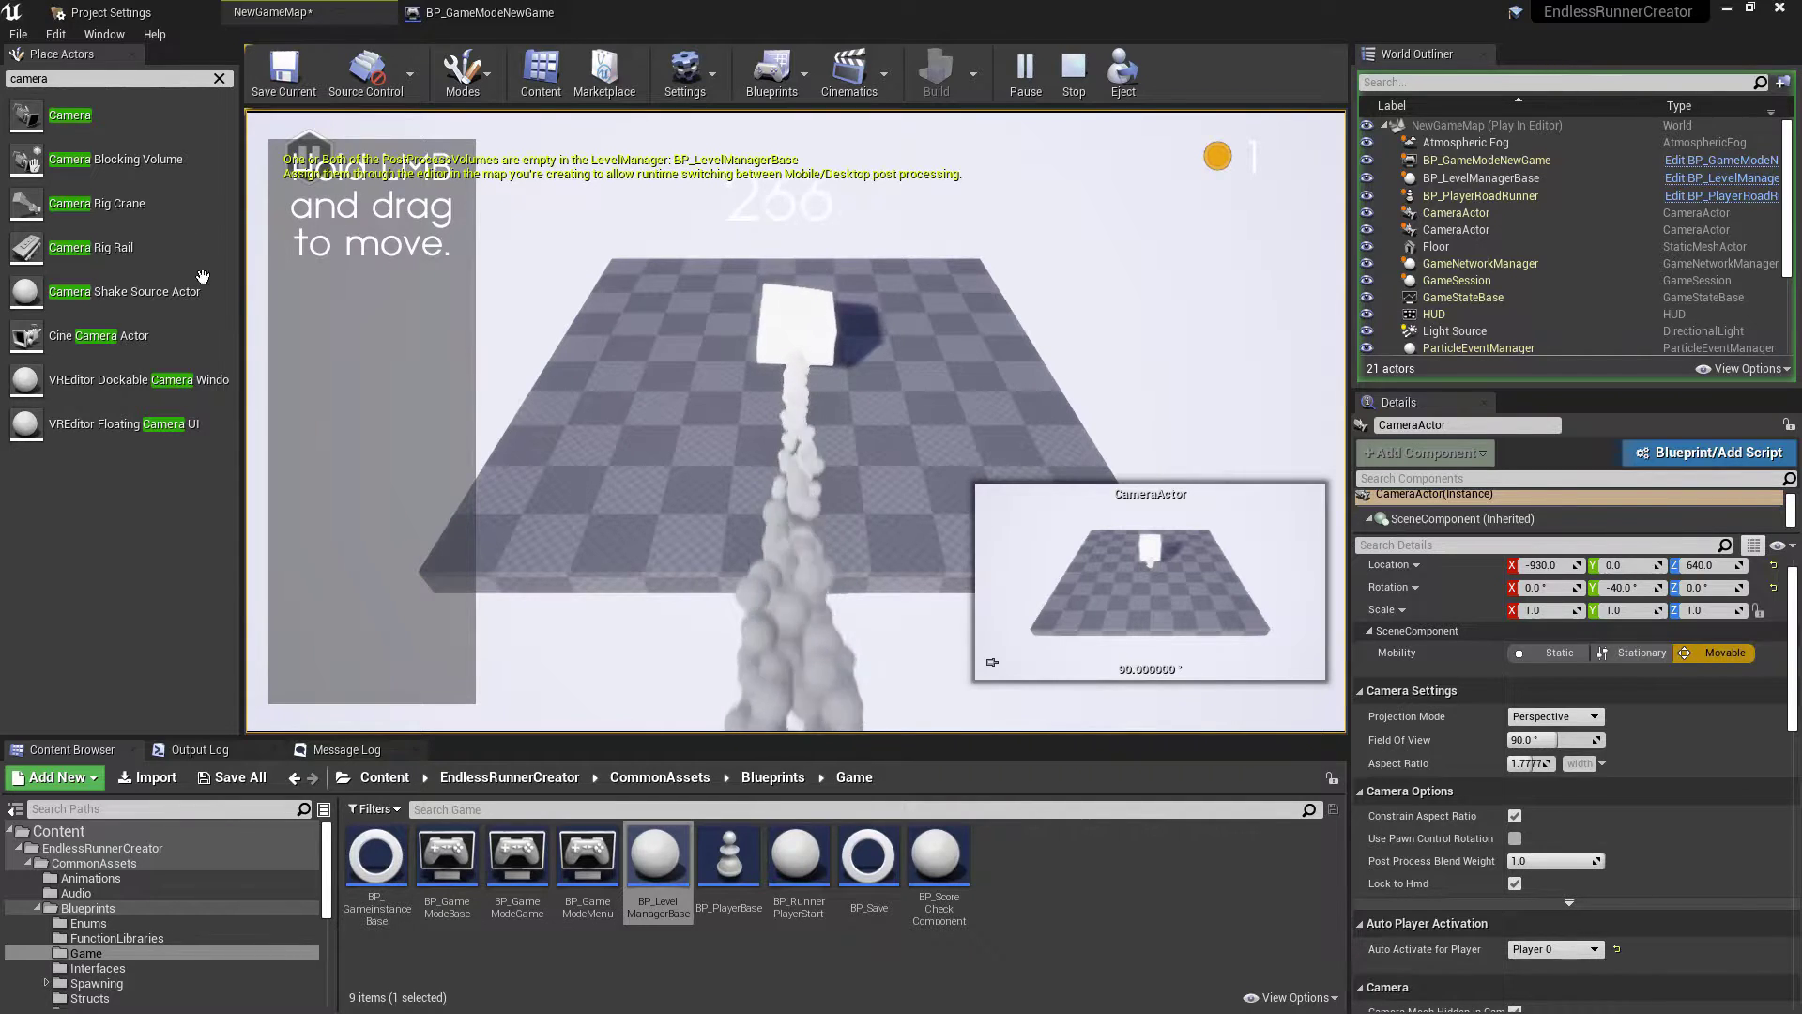
mouse_move(398, 244)
mouse_down()
mouse_move(882, 266)
mouse_move(745, 347)
mouse_move(789, 328)
mouse_move(720, 306)
mouse_move(576, 313)
mouse_up()
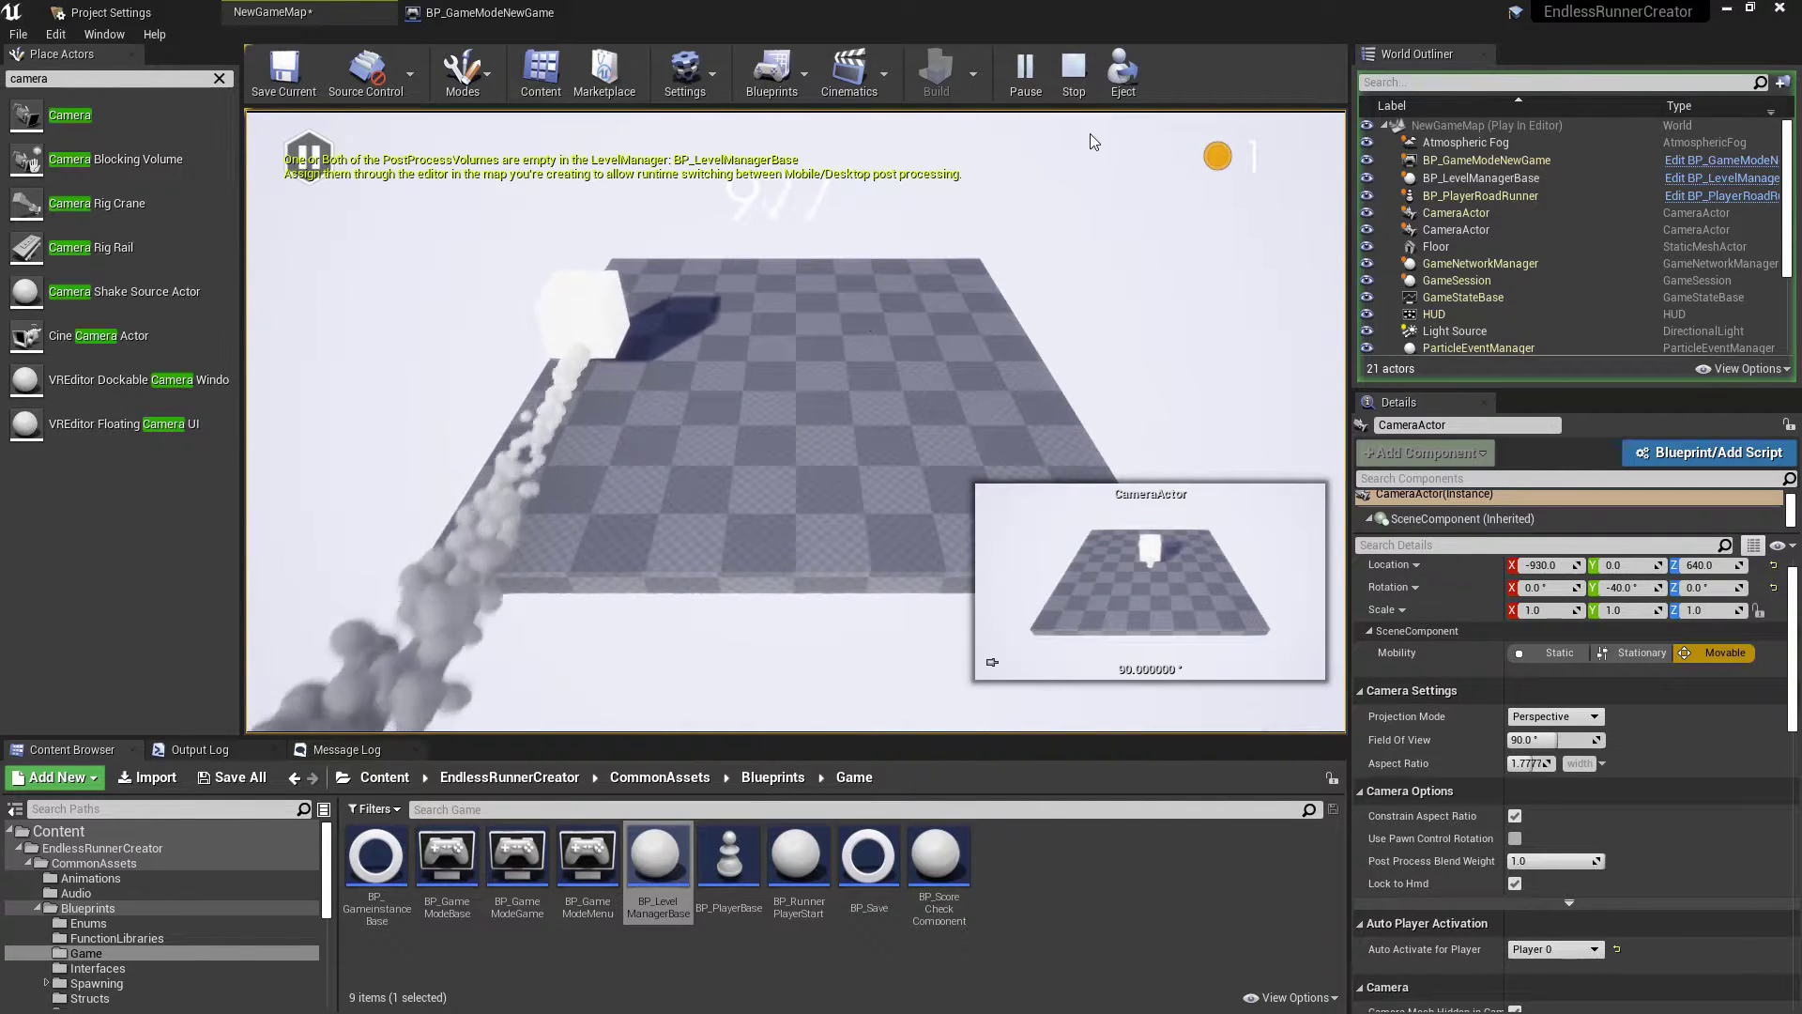
click(1073, 73)
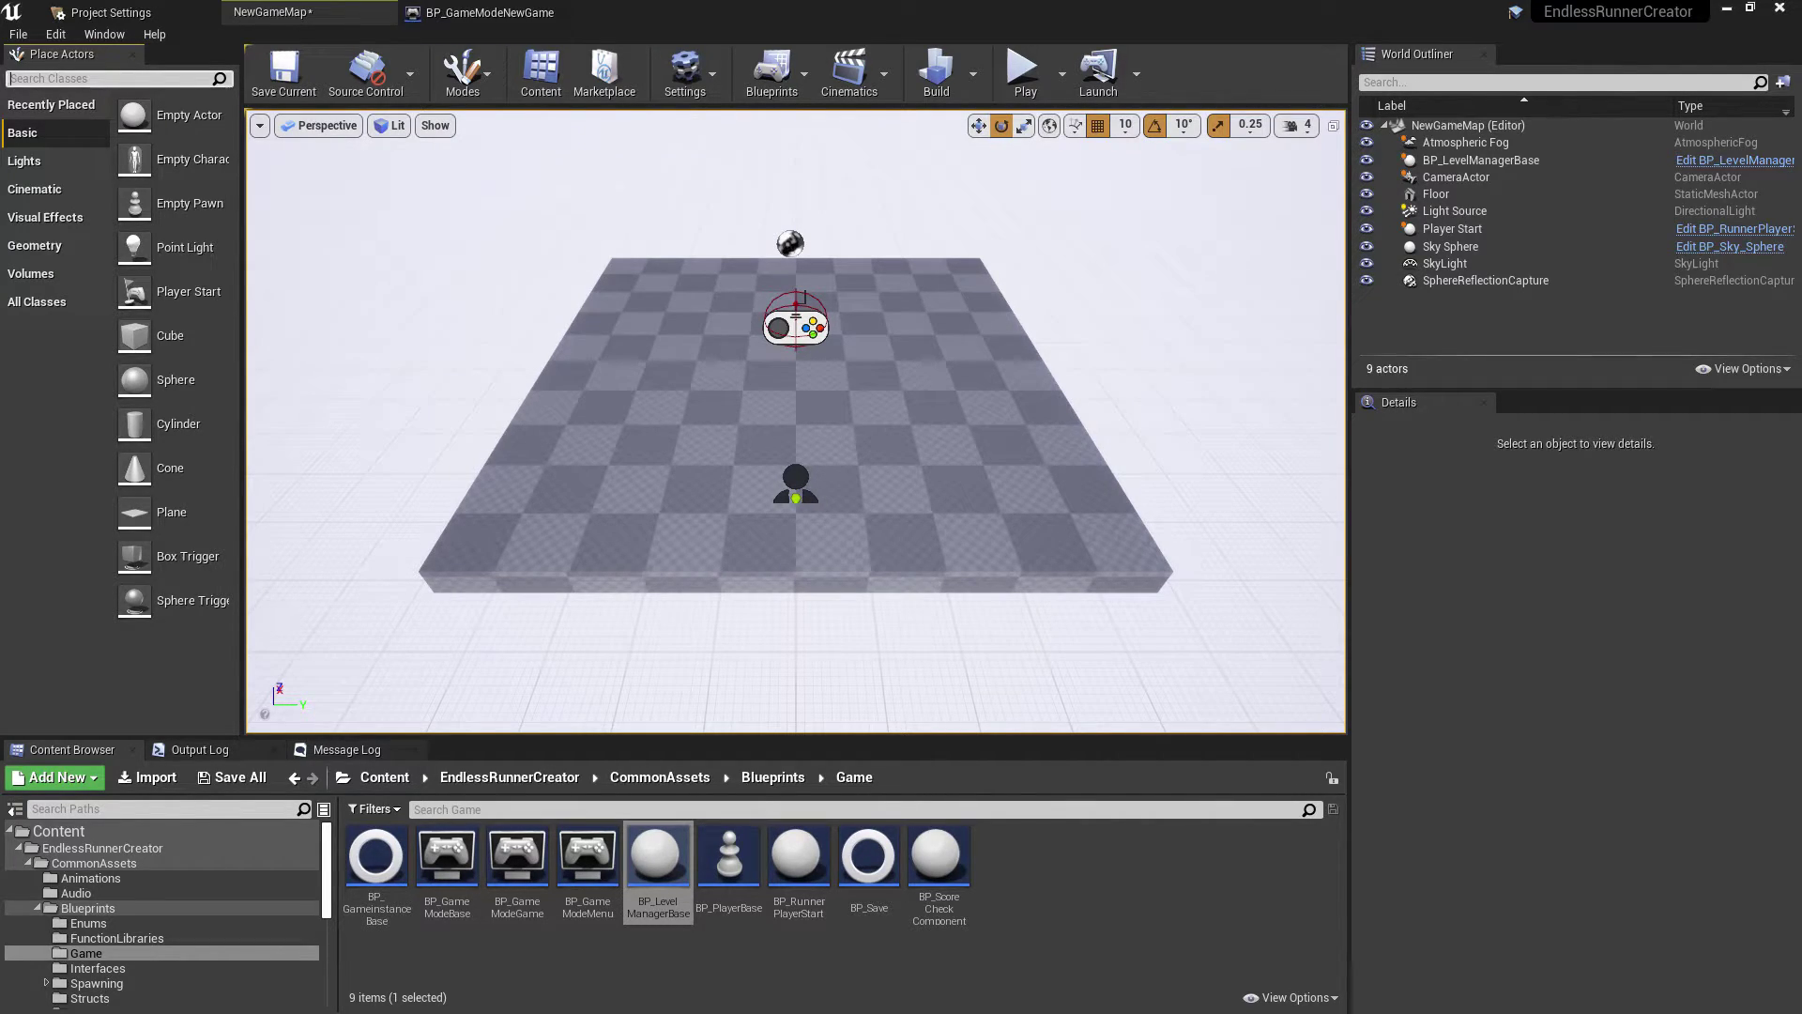
Step: Delete the Atmospheric Fog, SphereReflectionCapture and Floor actors from the level
right_drag(895, 287, 993, 281)
click(774, 200)
key(Delete)
click(774, 399)
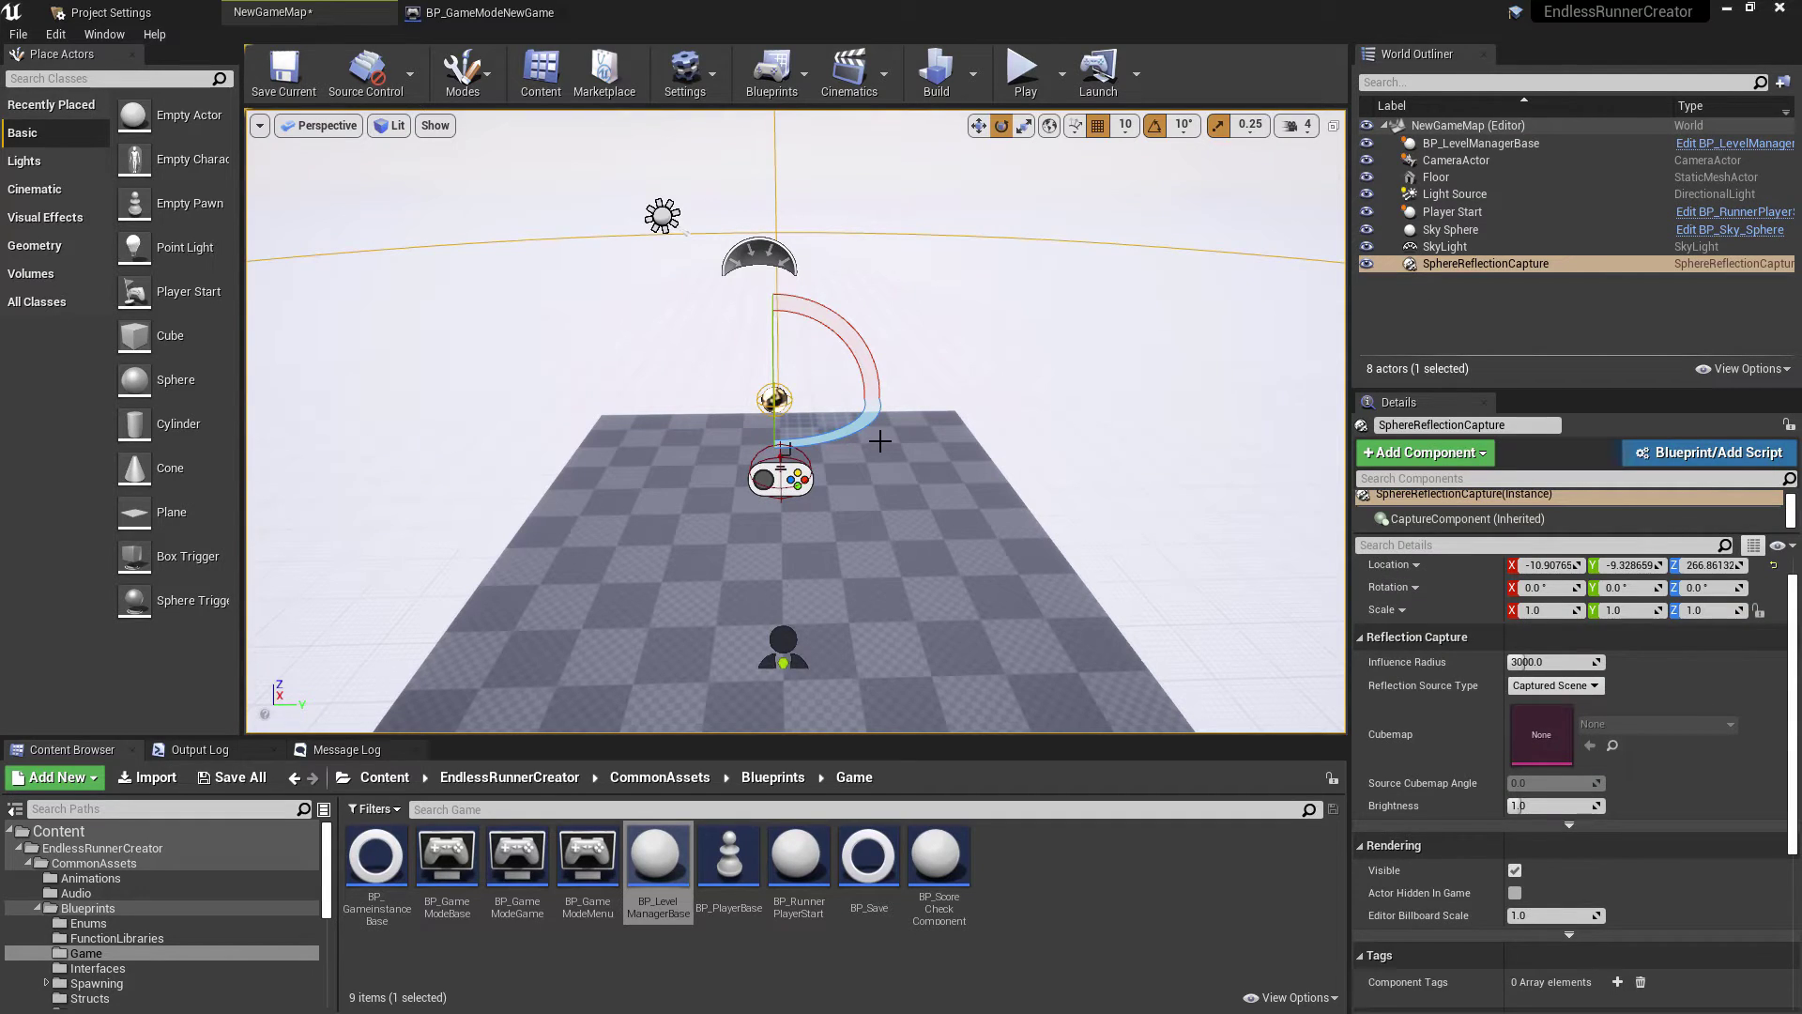
key(Delete)
click(979, 470)
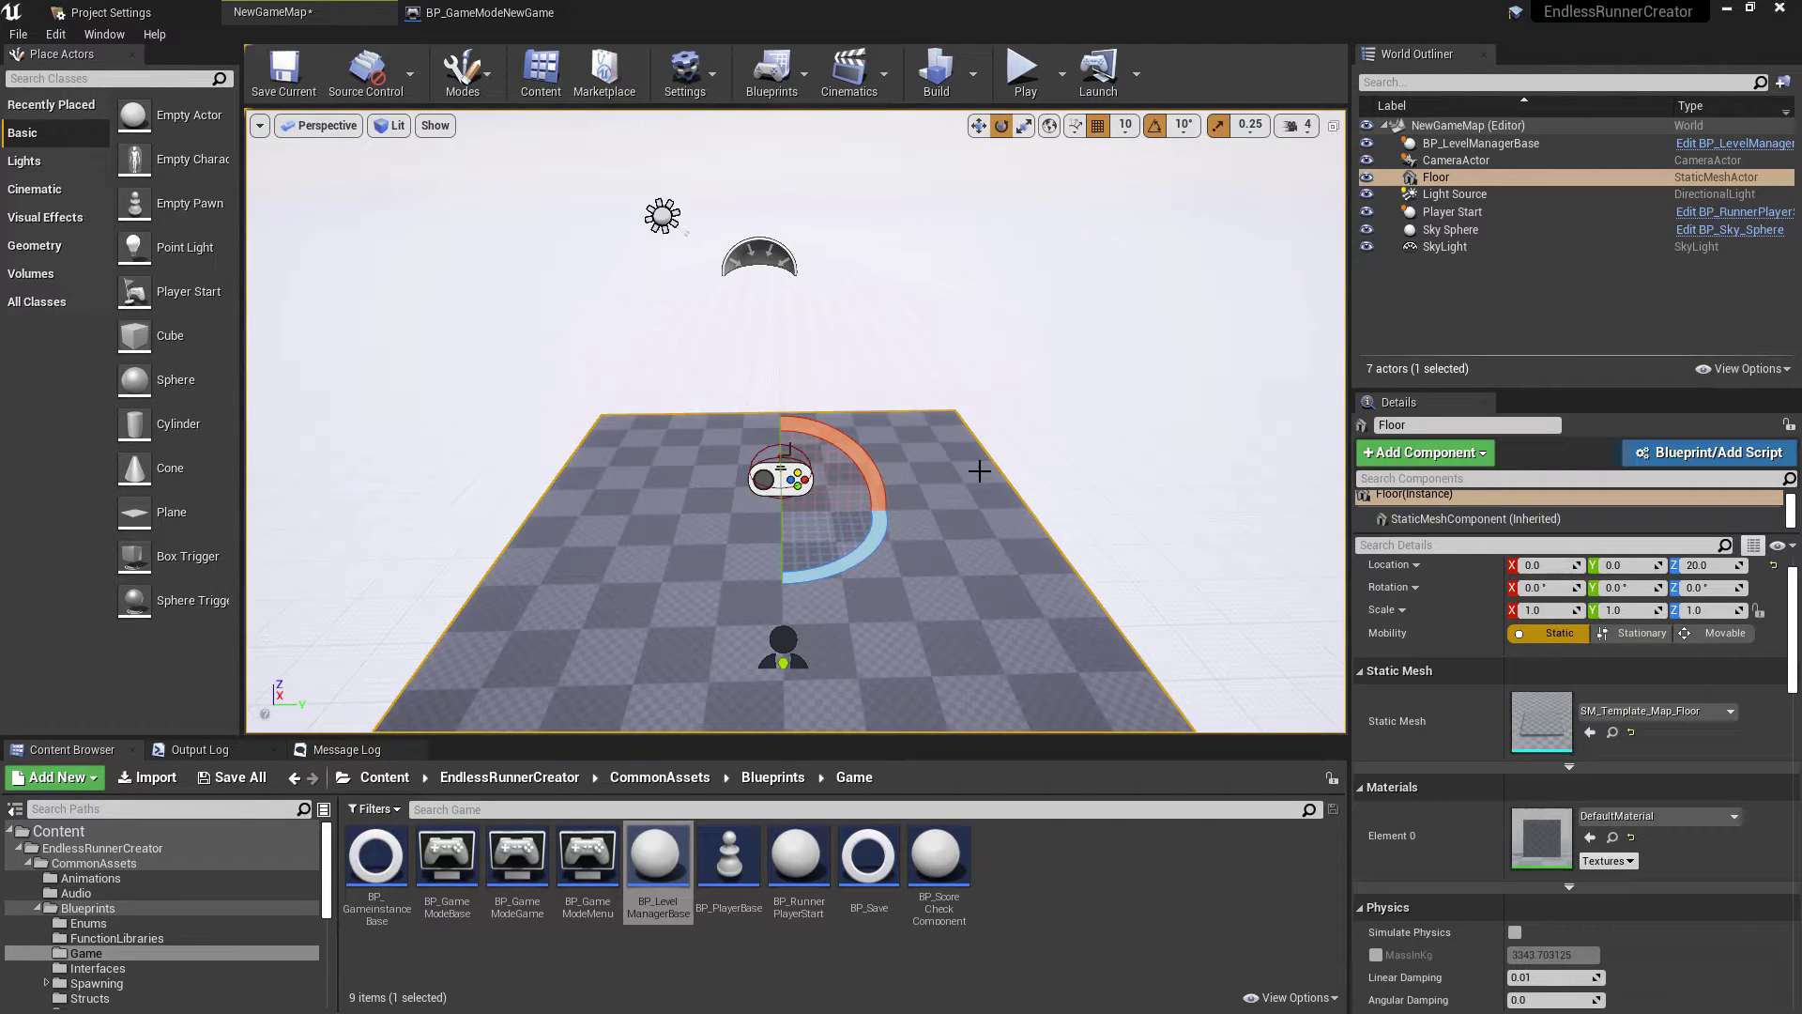
key(Delete)
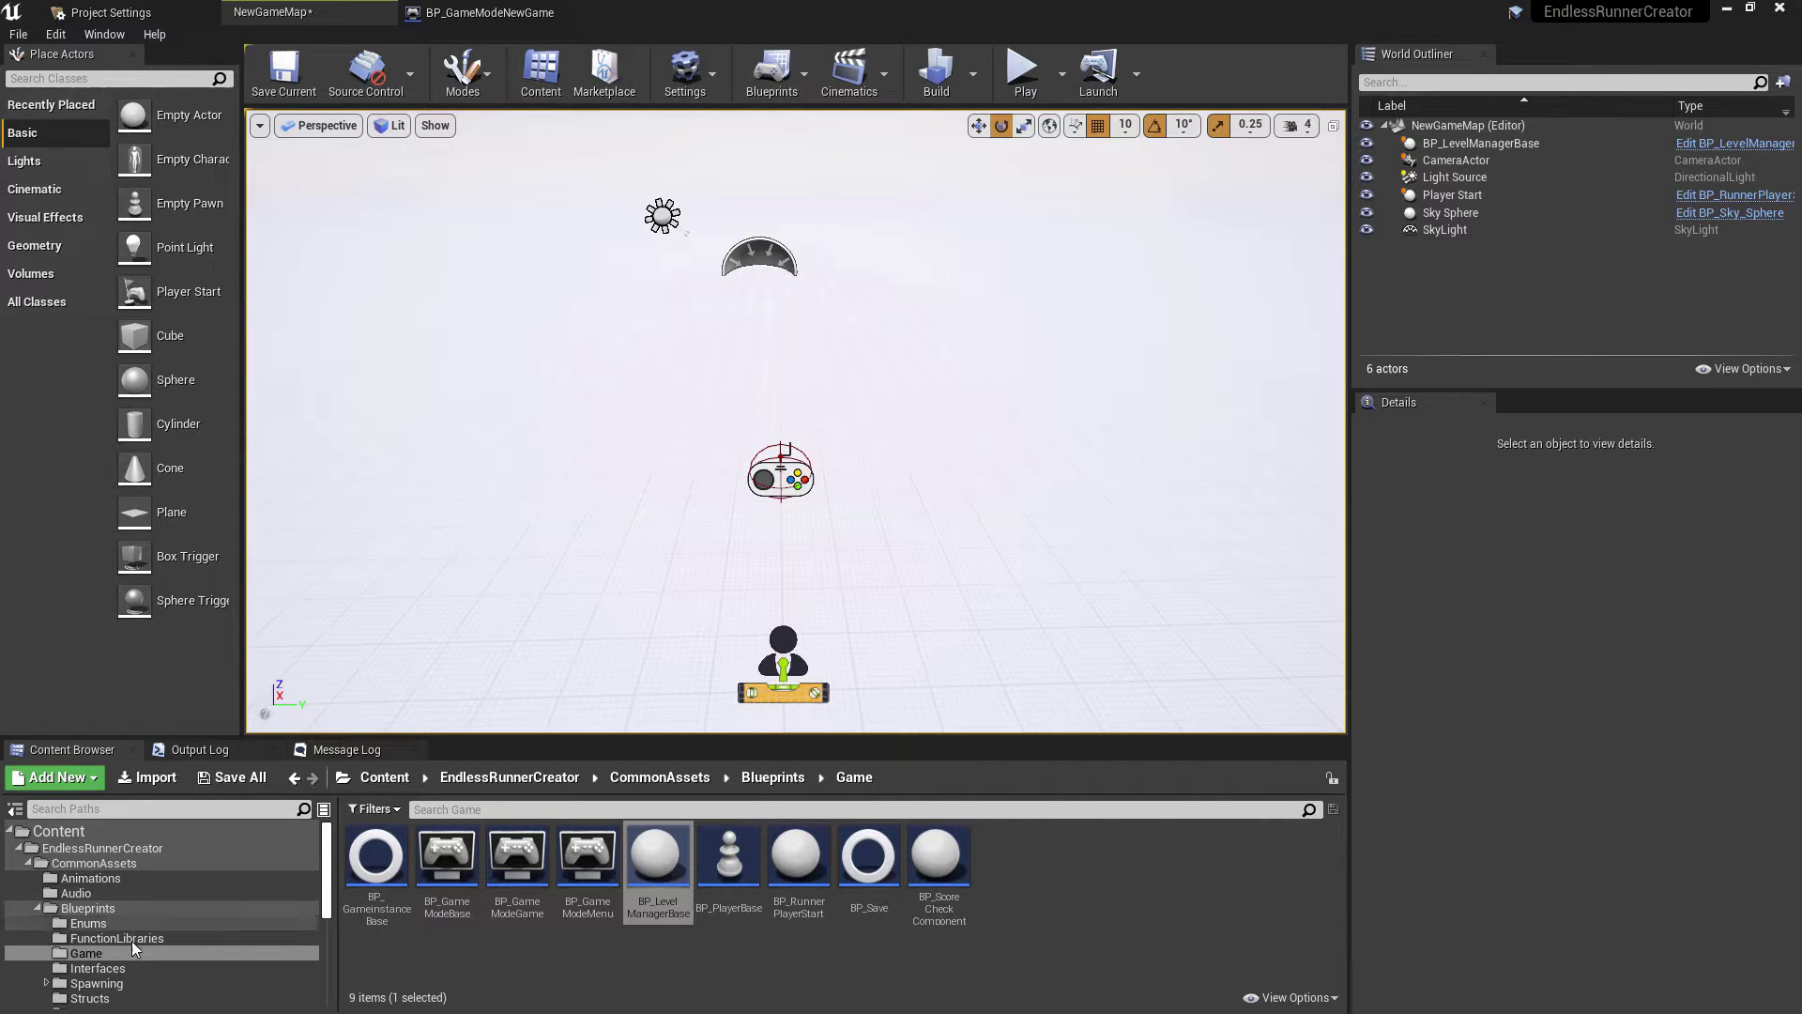
Step: Place a BP_SpawnerLevelPieceBase from the CommonAssets Blueprints Spawning folder in the level near the player start
click(119, 982)
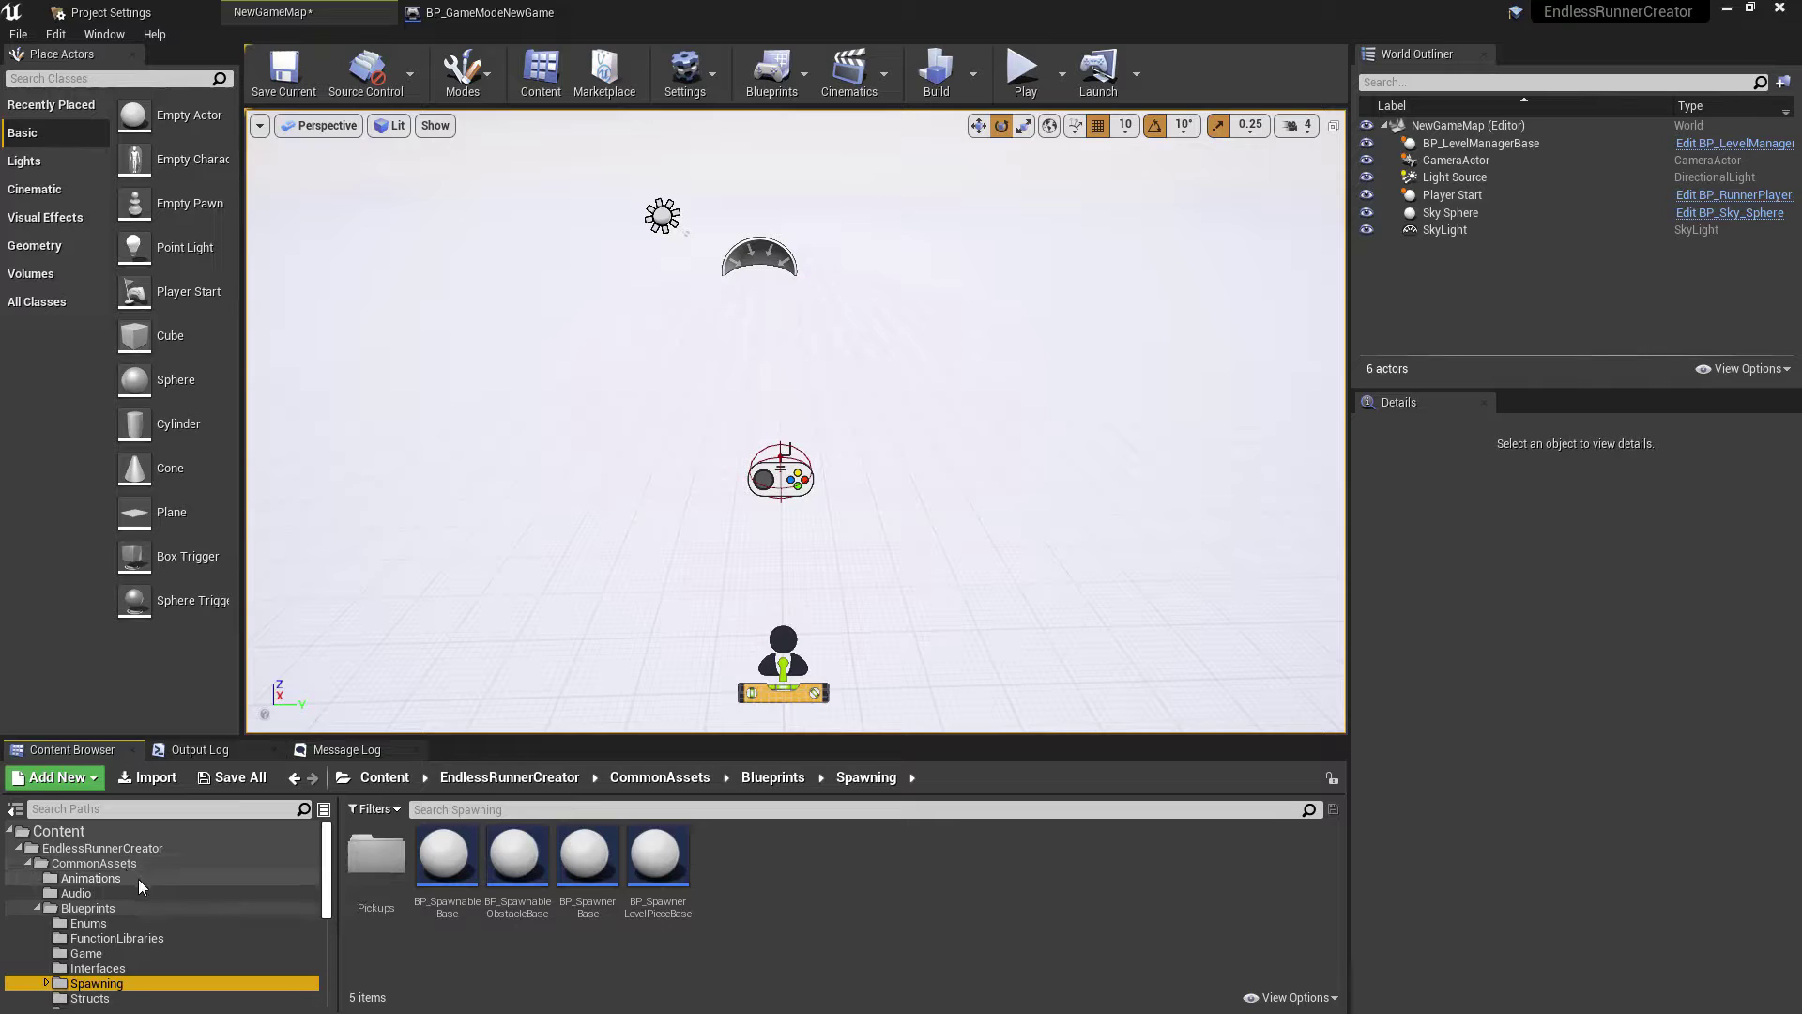
scroll(212, 903, down, 8)
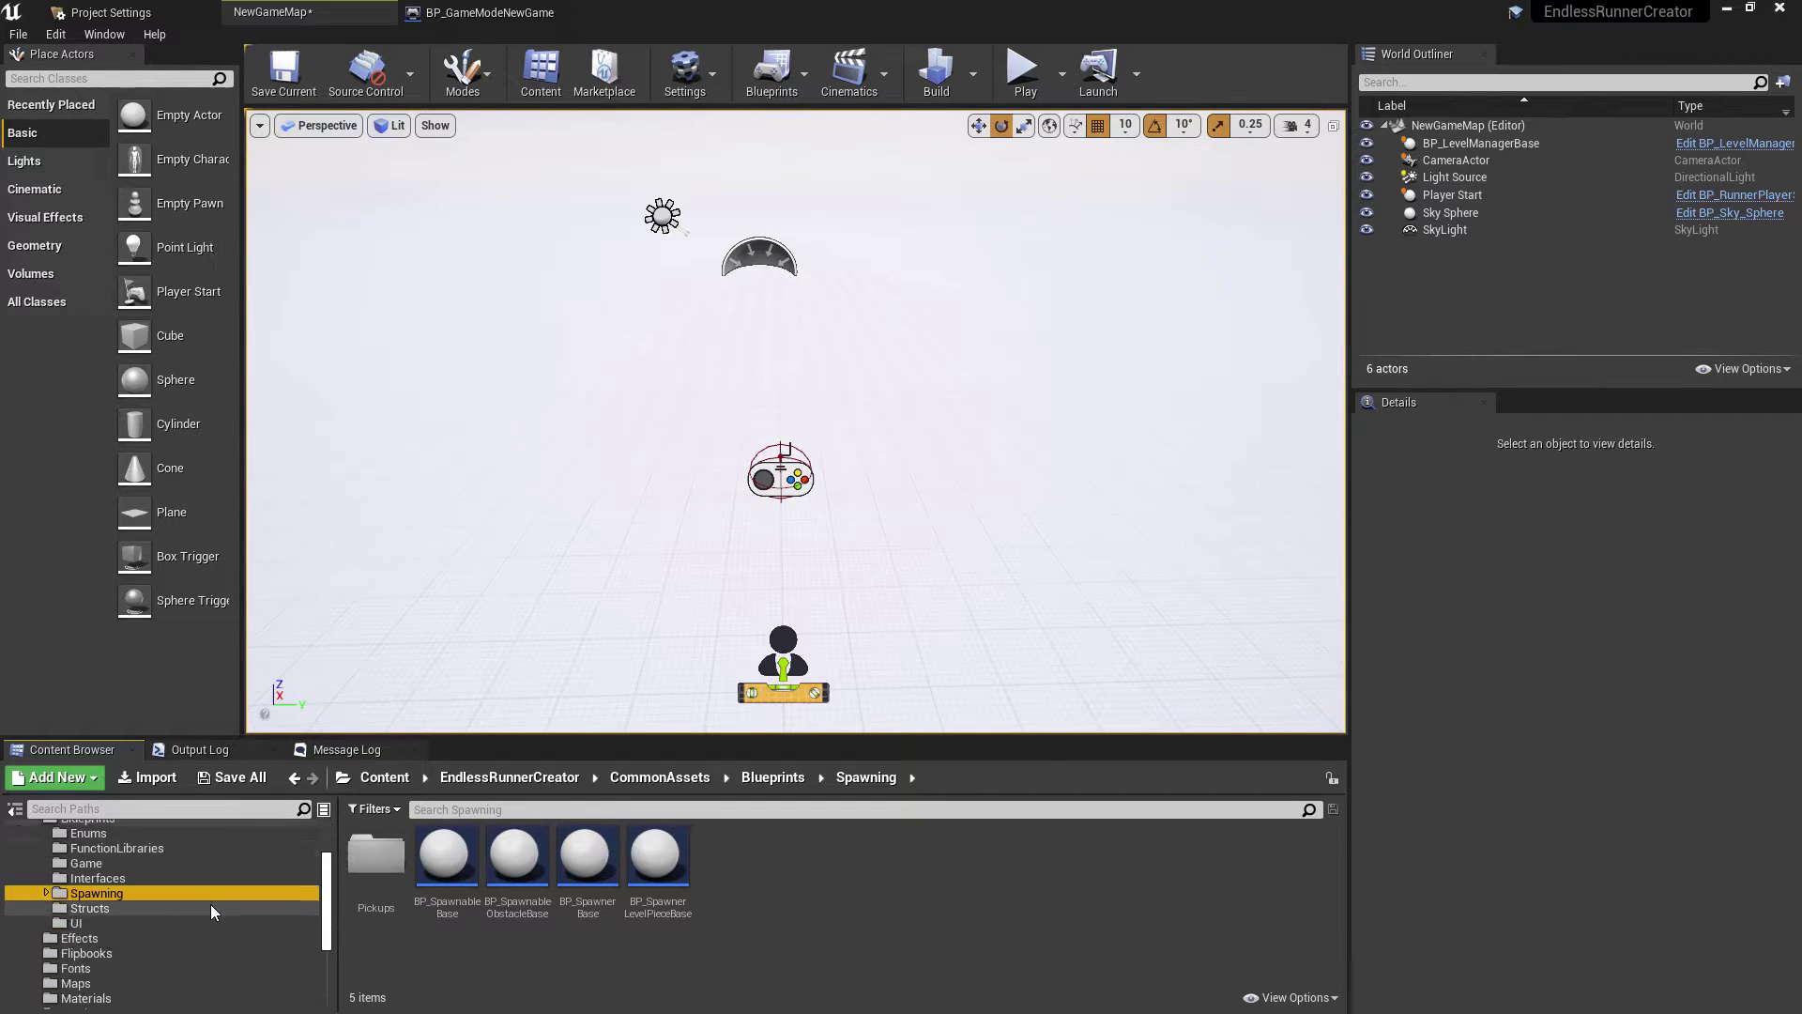
scroll(150, 929, up, 8)
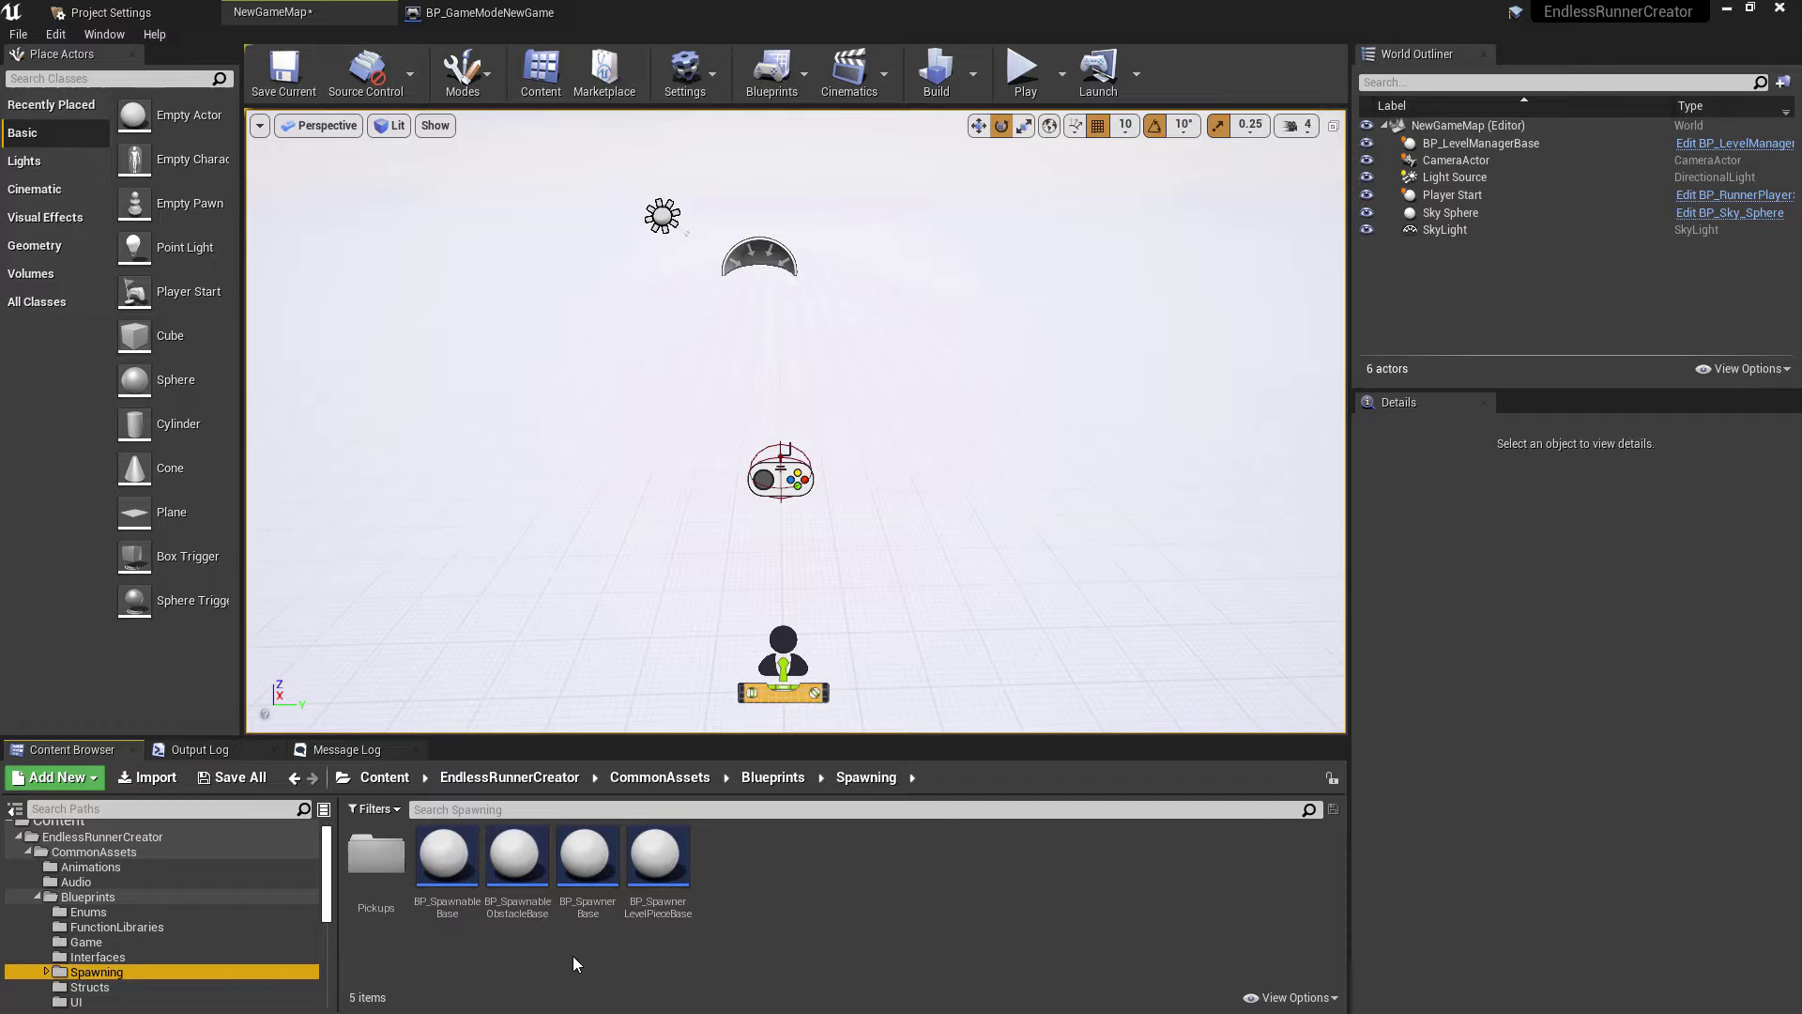
mouse_move(675, 892)
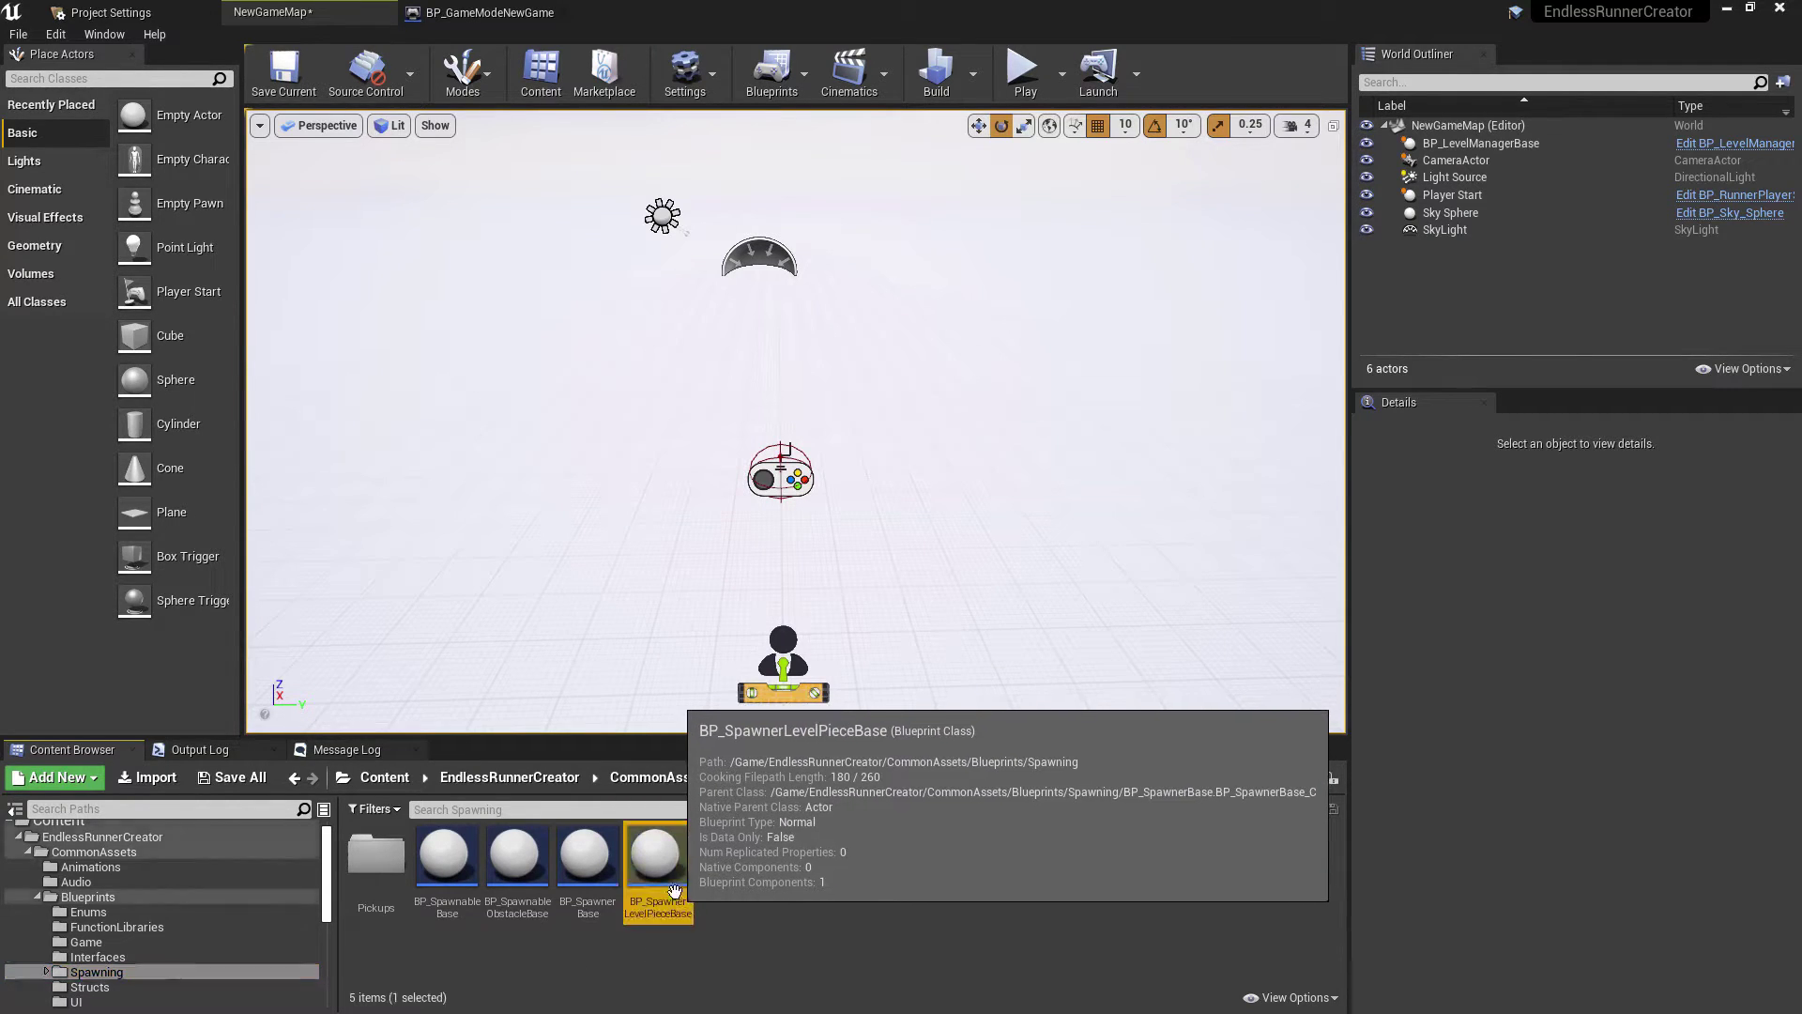
drag(675, 891, 798, 615)
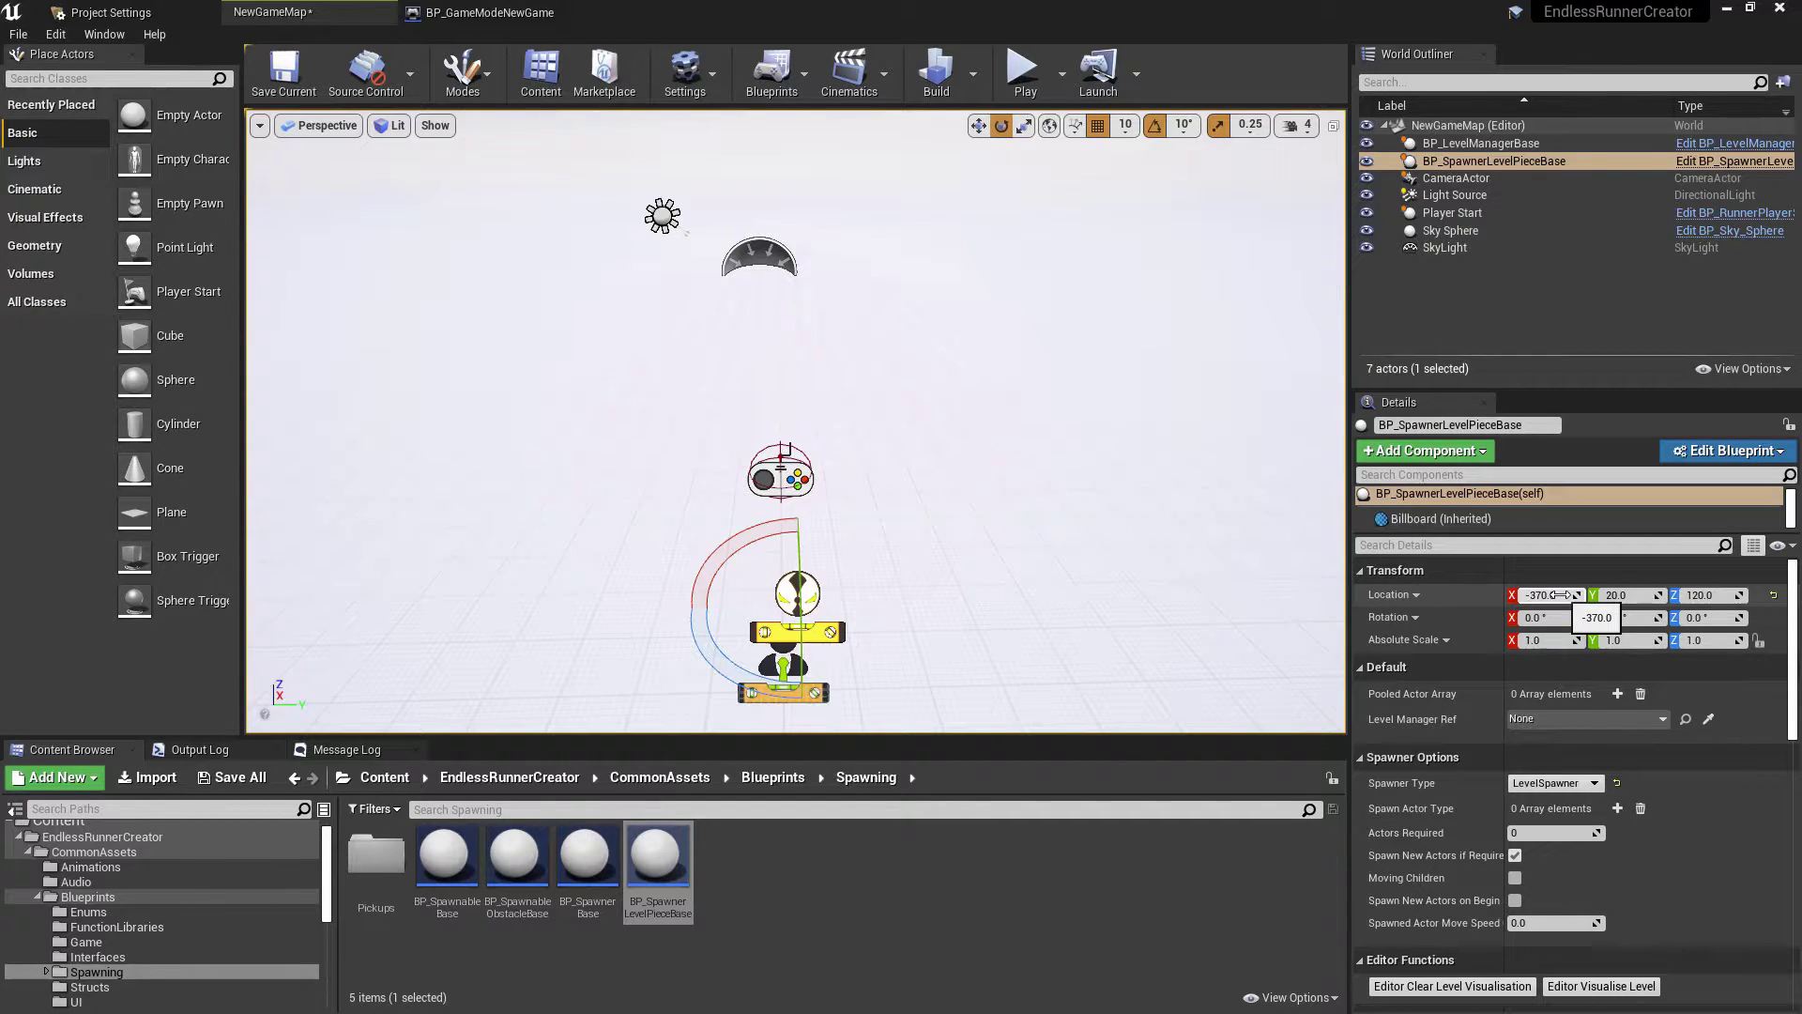
Step: Set the level piece spawner's location to X 0, Y 0 and Z 0
click(1560, 595)
text(0)
key(Tab)
text(0)
key(Tab)
text(0)
key(Return)
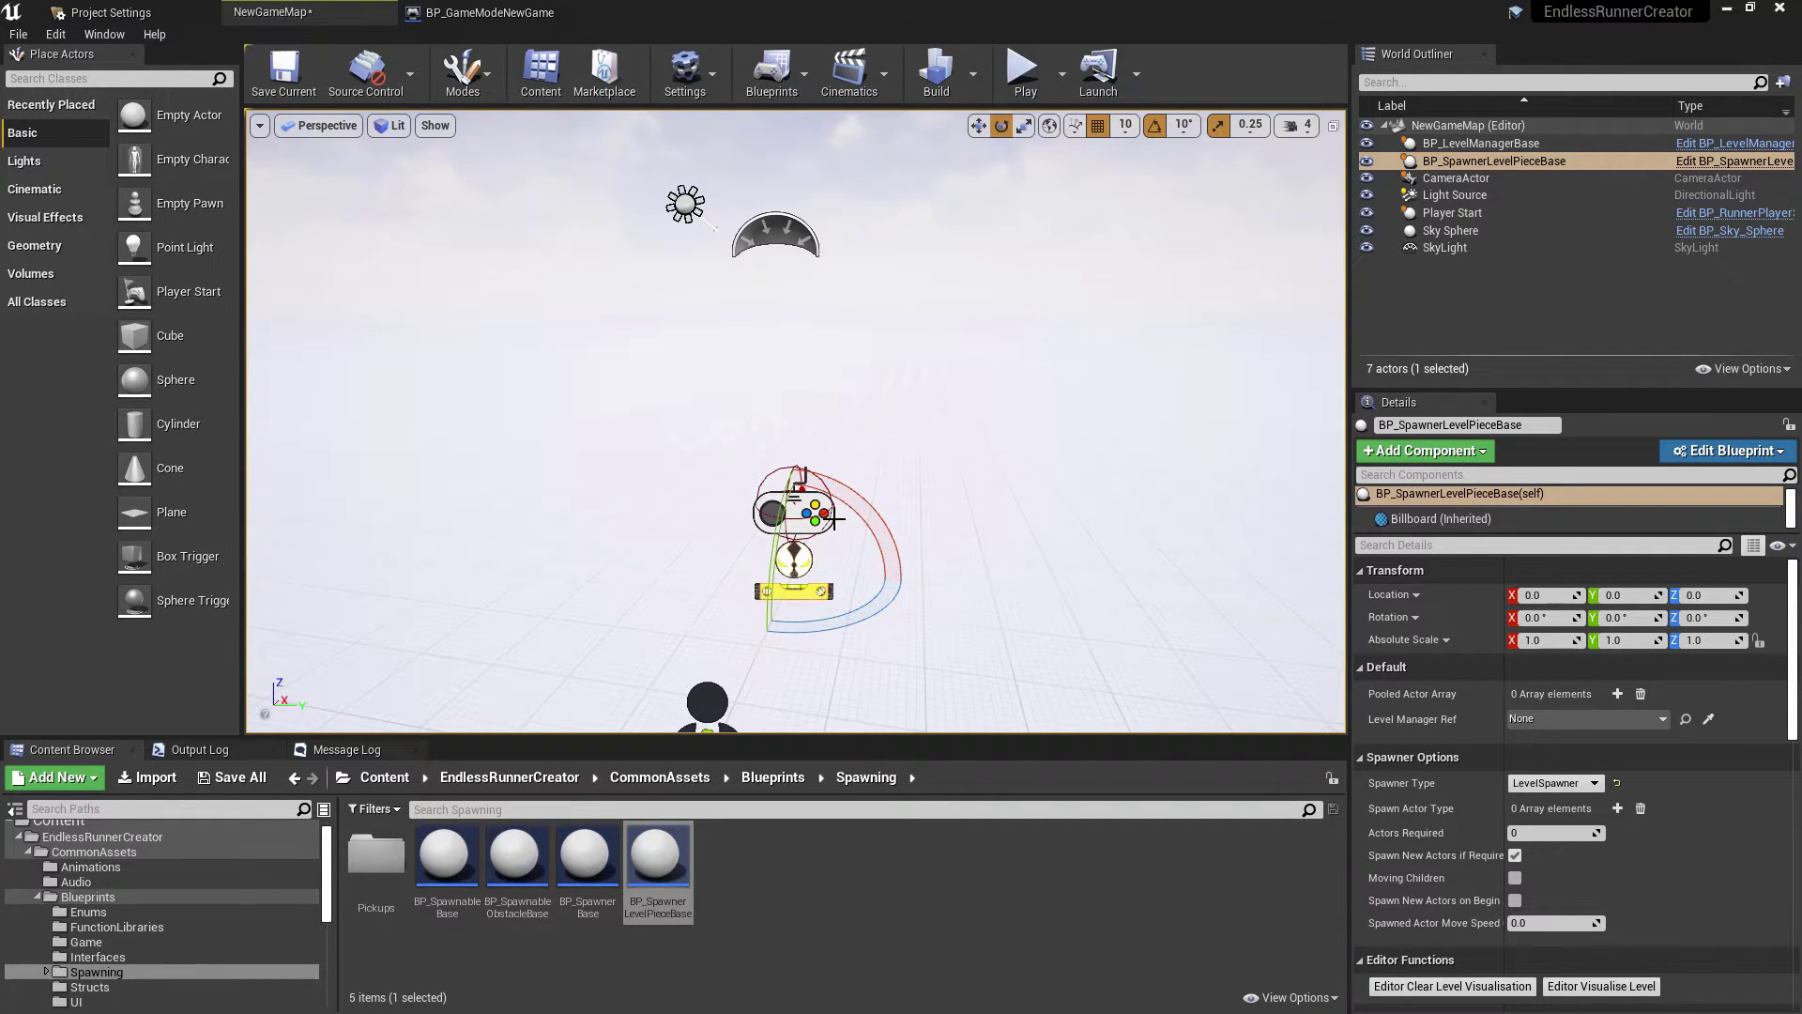
scroll(862, 545, down, 1)
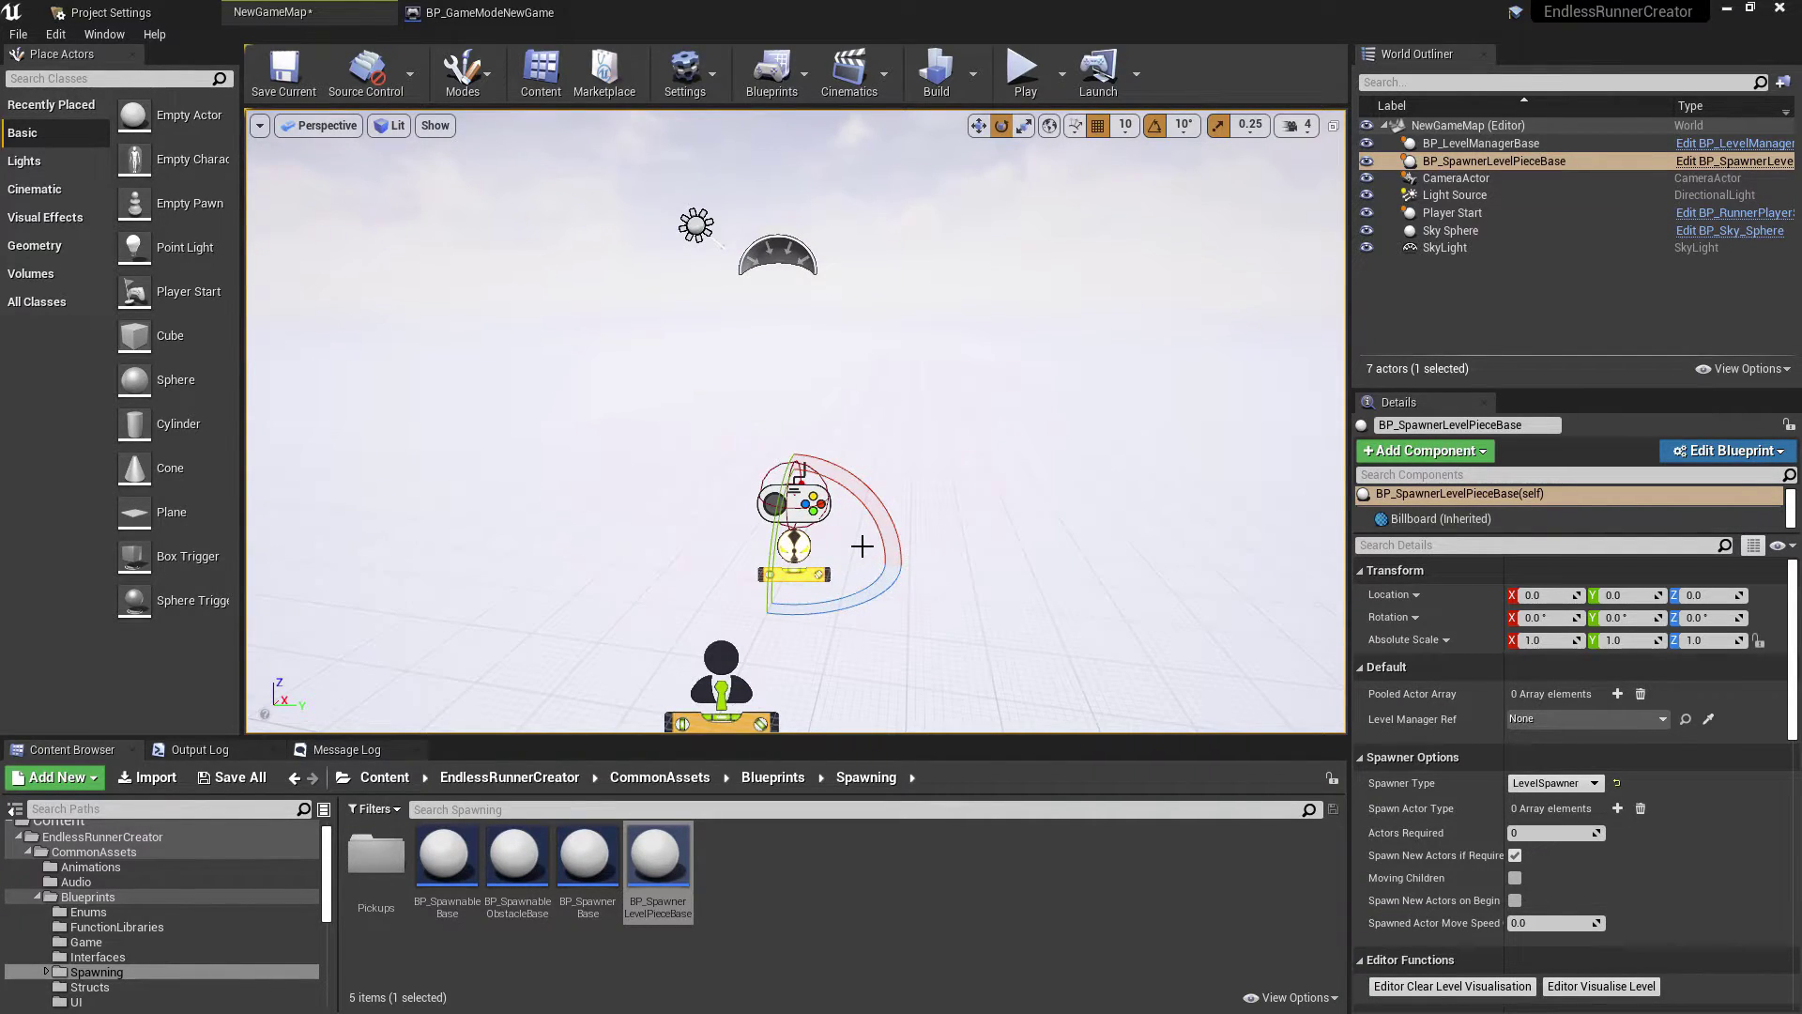
scroll(796, 555, up, 1)
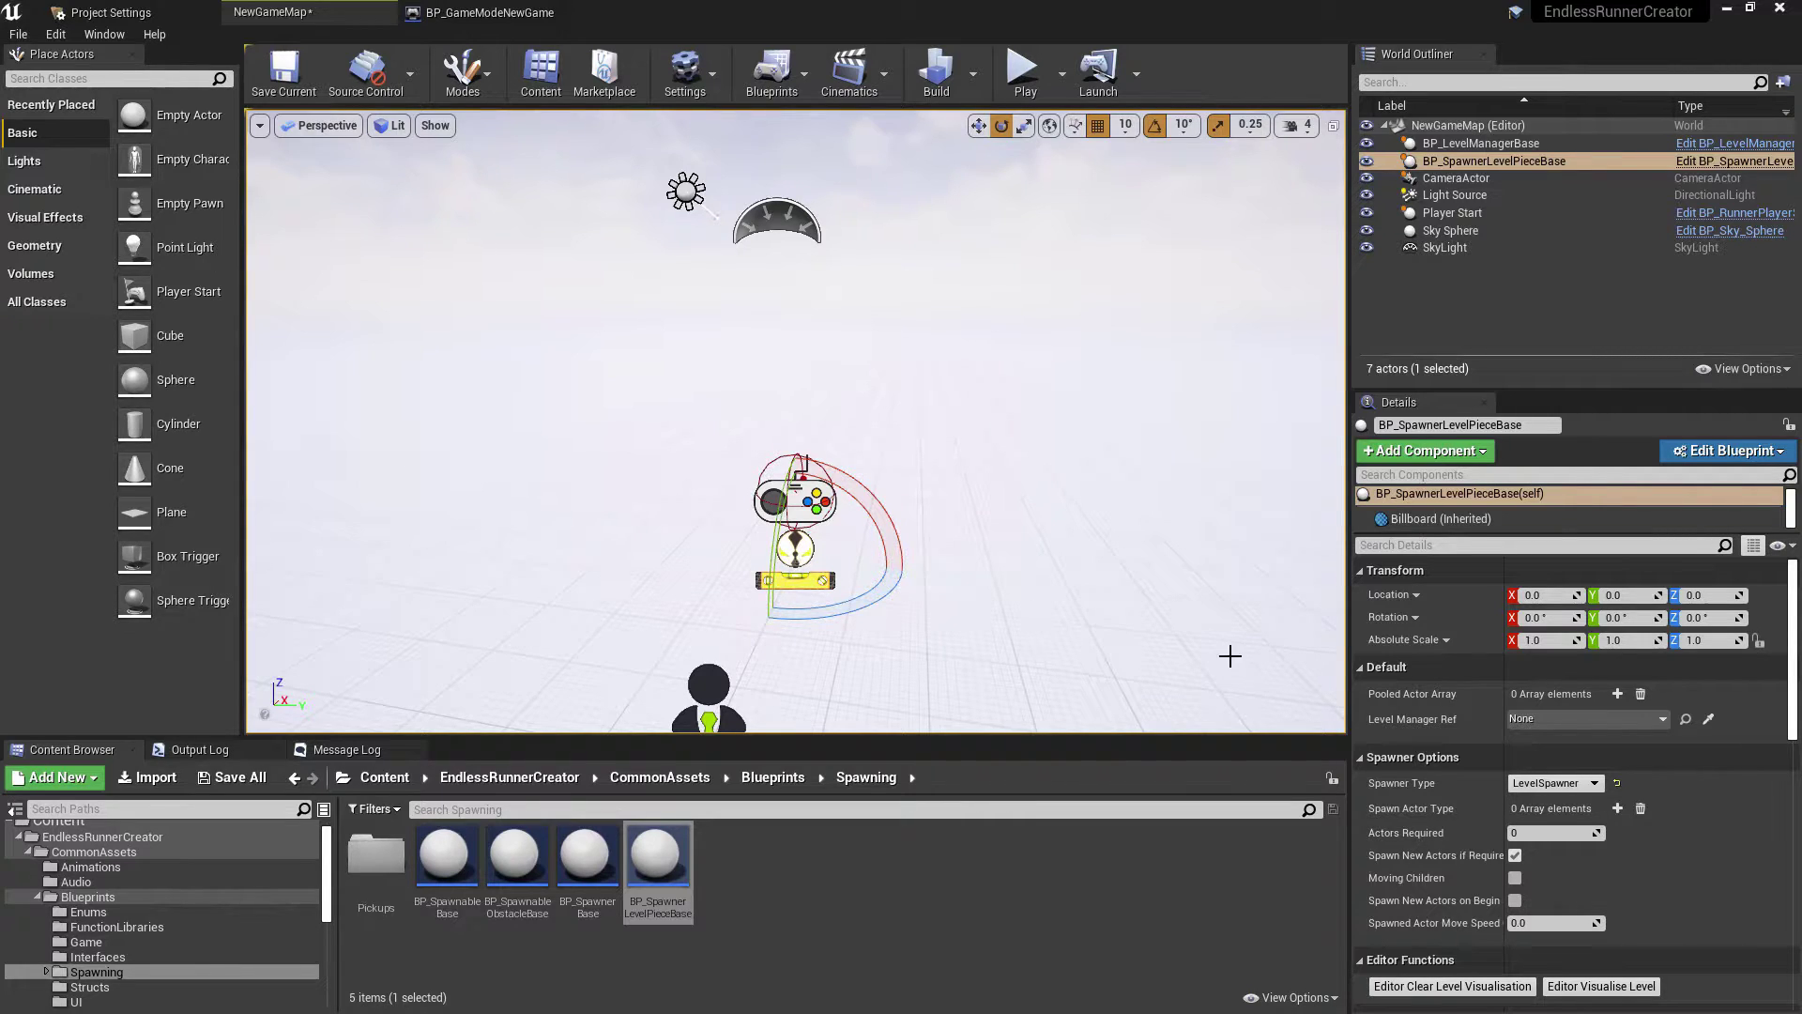
Step: Try the Pickup, Obstacle and LevelManager spawner types on the level piece spawner, and return it to LevelSpawner
click(1542, 791)
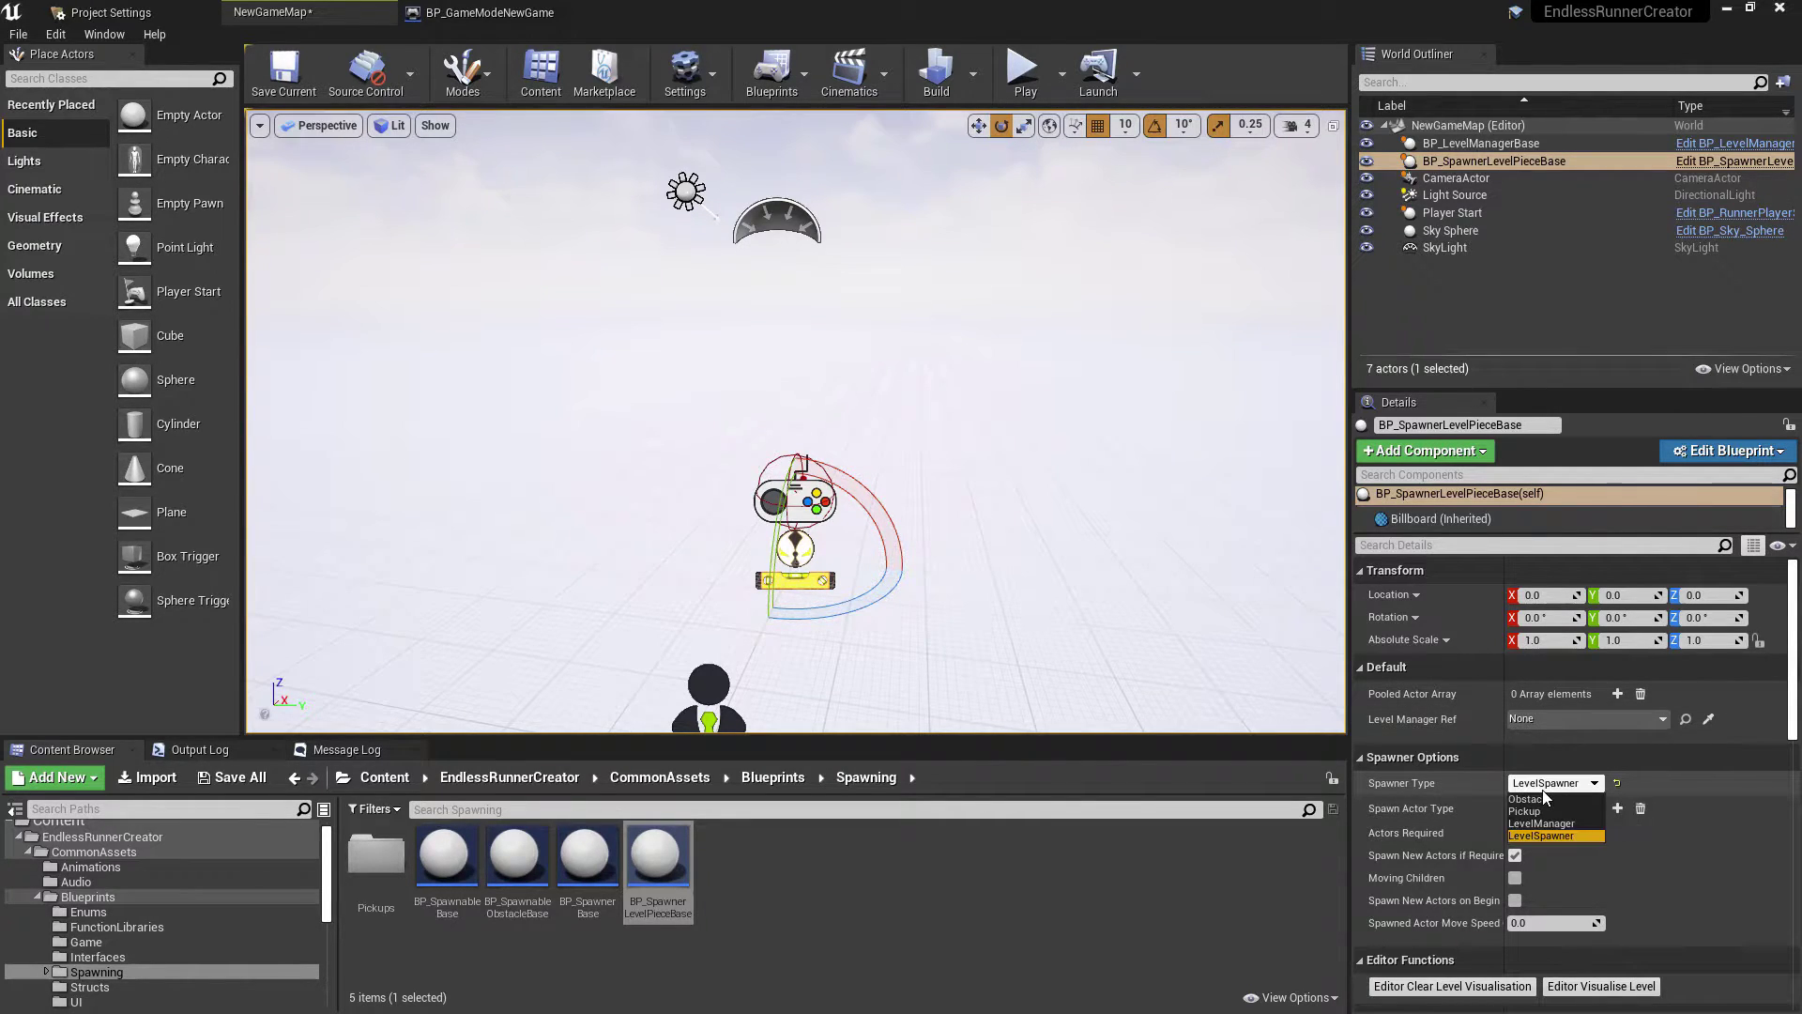
click(1557, 807)
click(1556, 787)
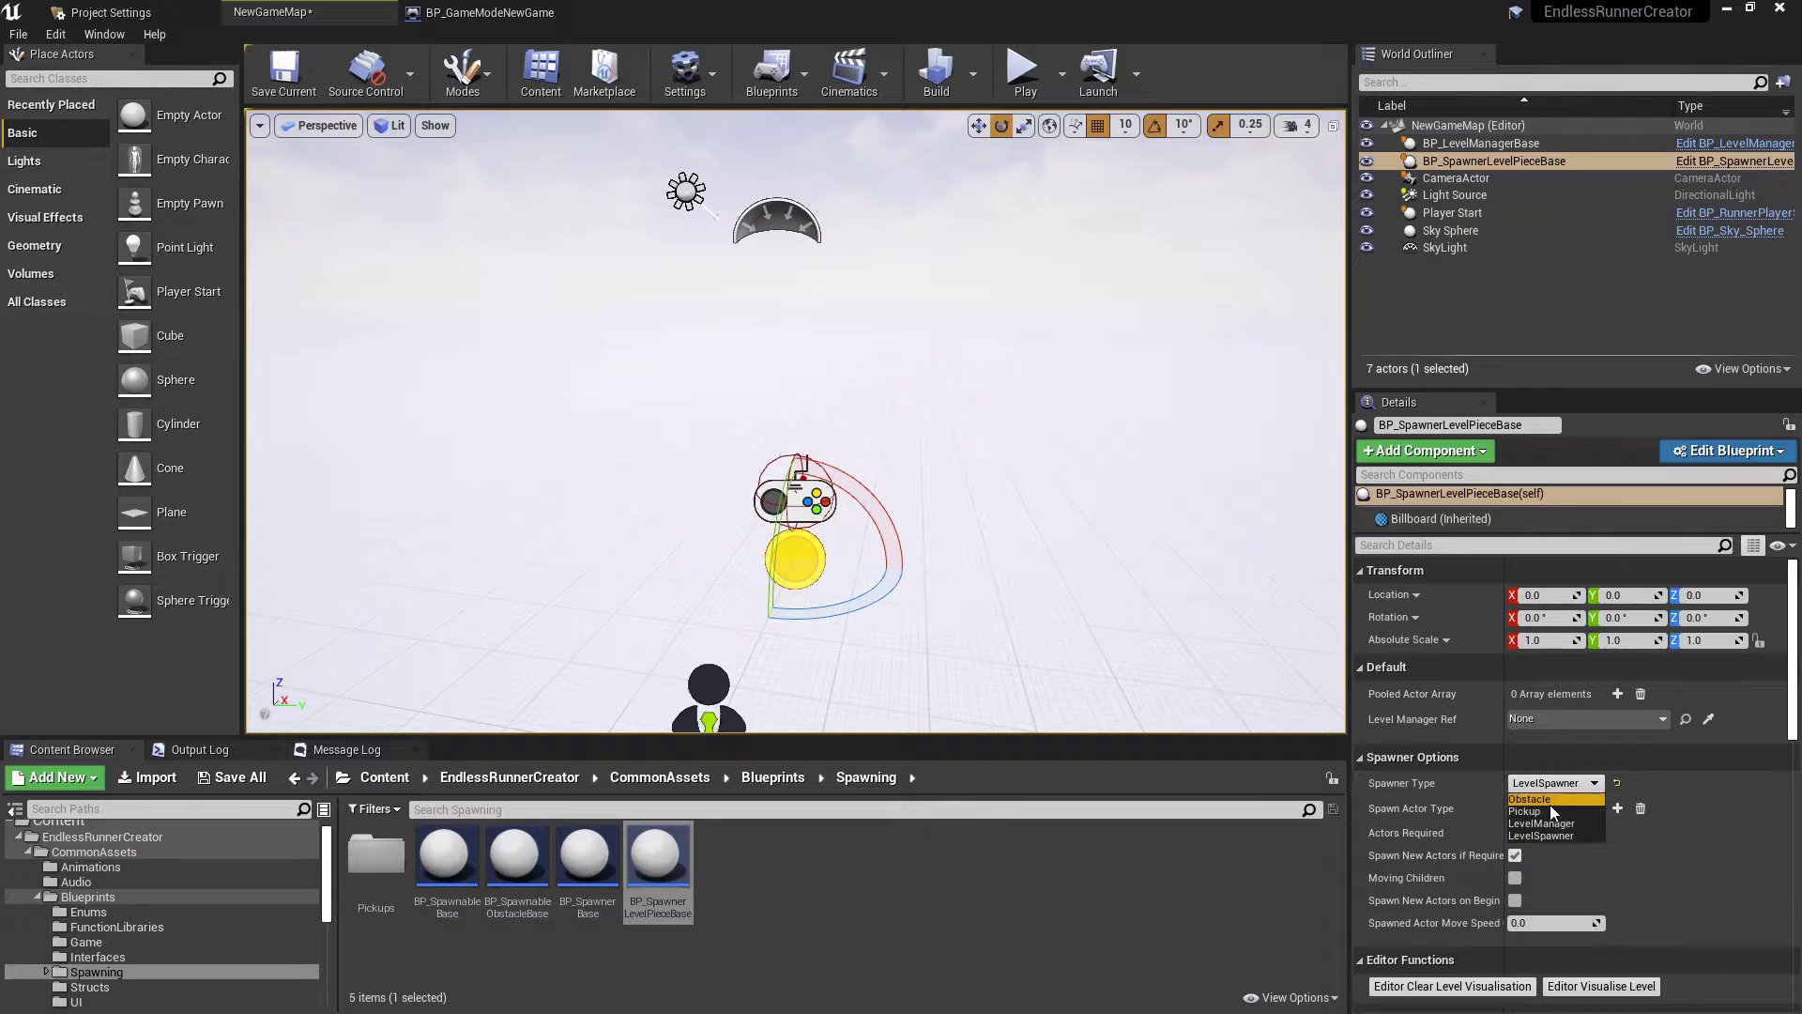
click(1551, 799)
click(1561, 788)
click(1553, 823)
click(1555, 789)
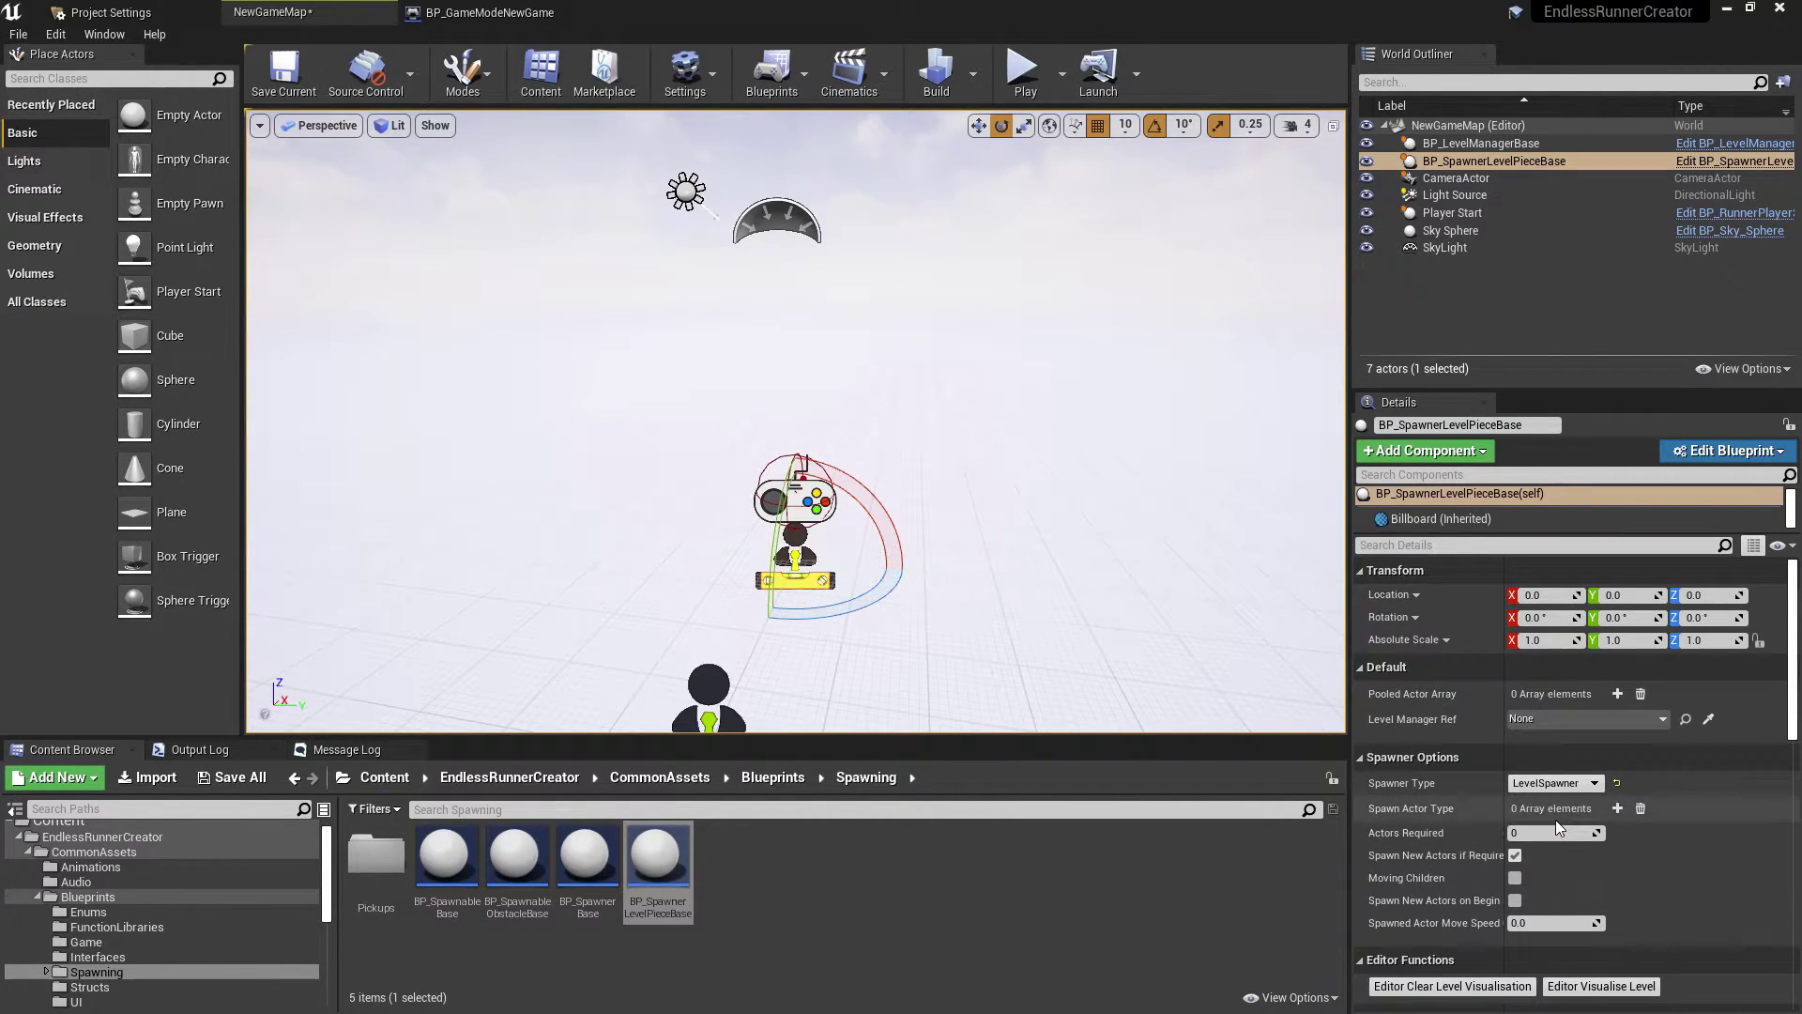
right_drag(762, 679, 758, 659)
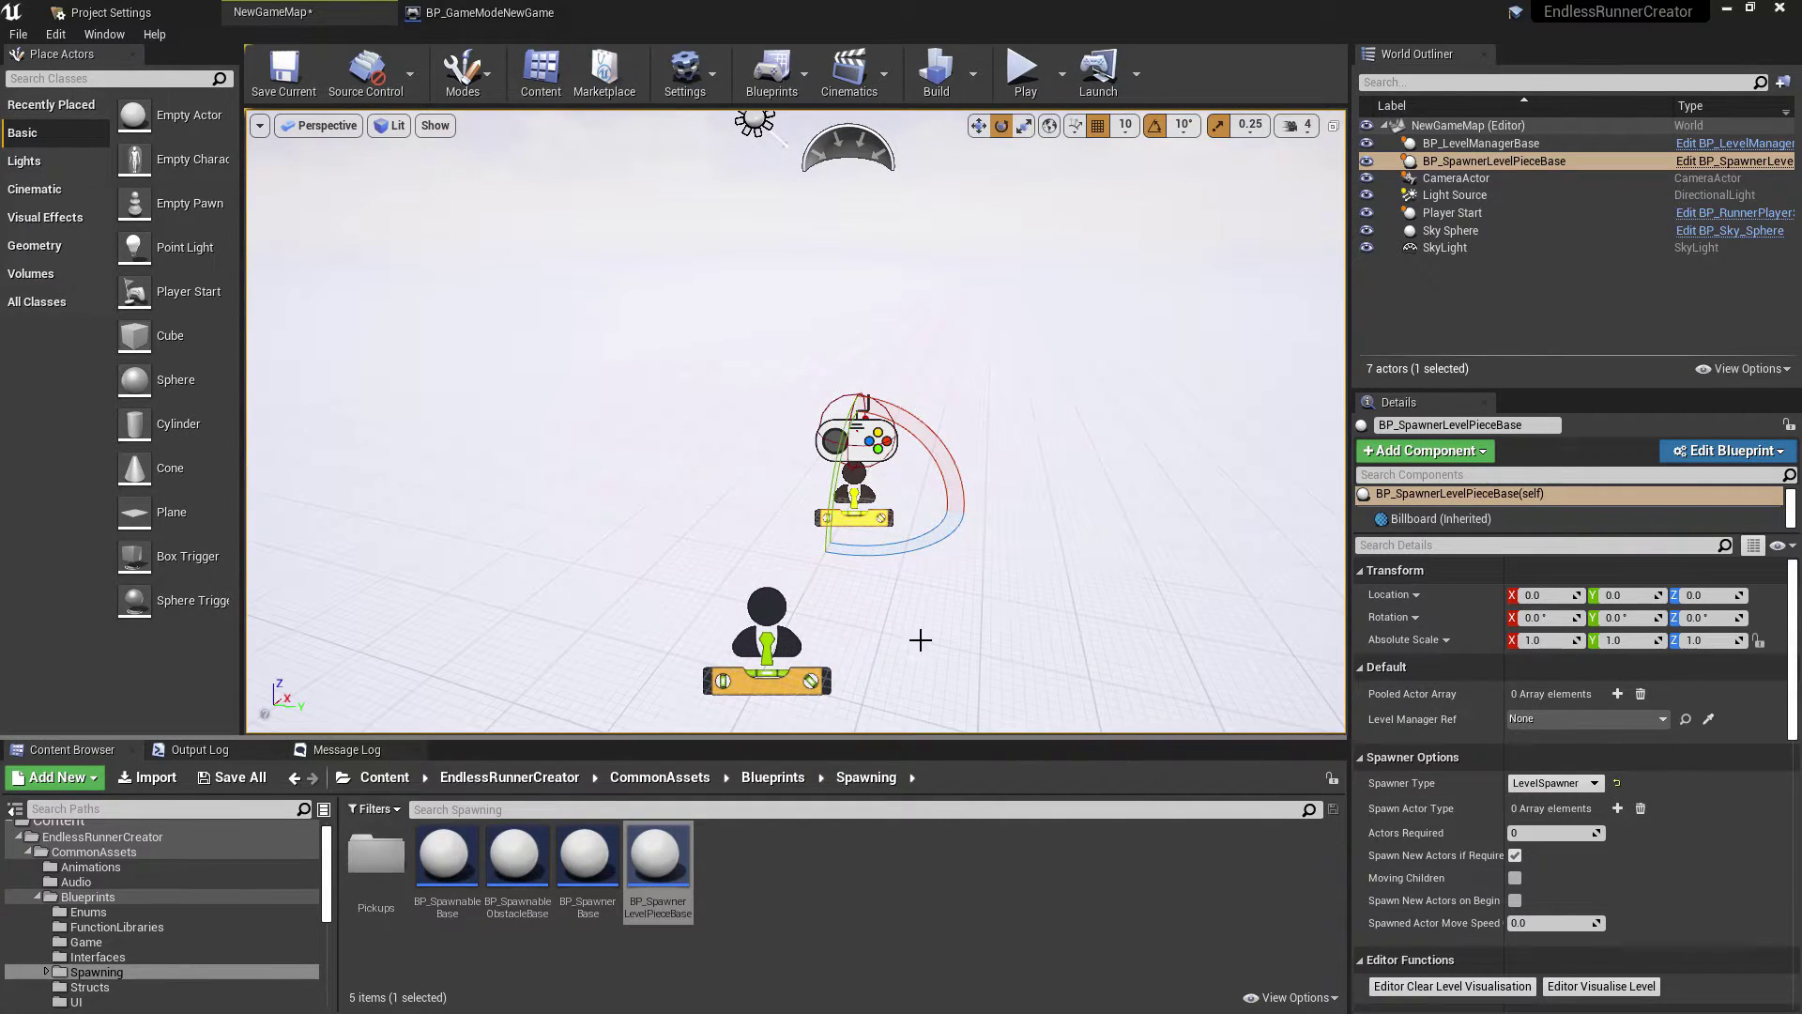
click(1559, 789)
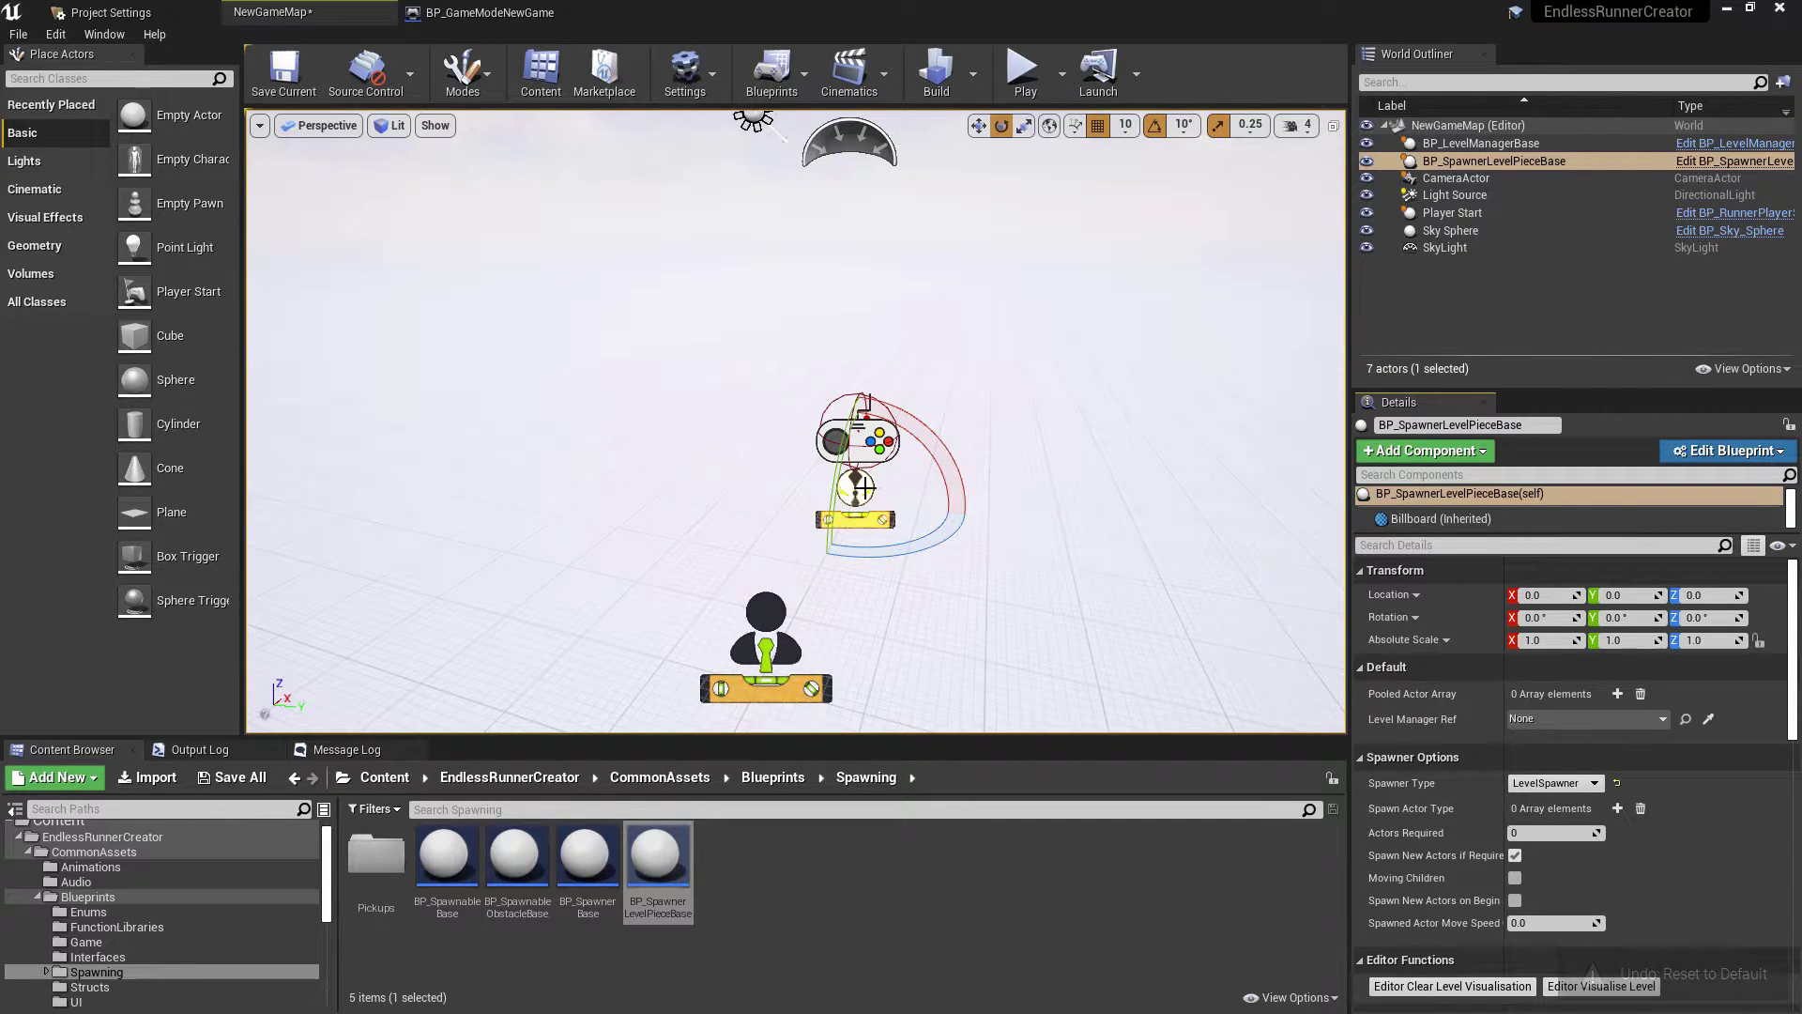
scroll(950, 489, up, 1)
click(992, 523)
click(859, 501)
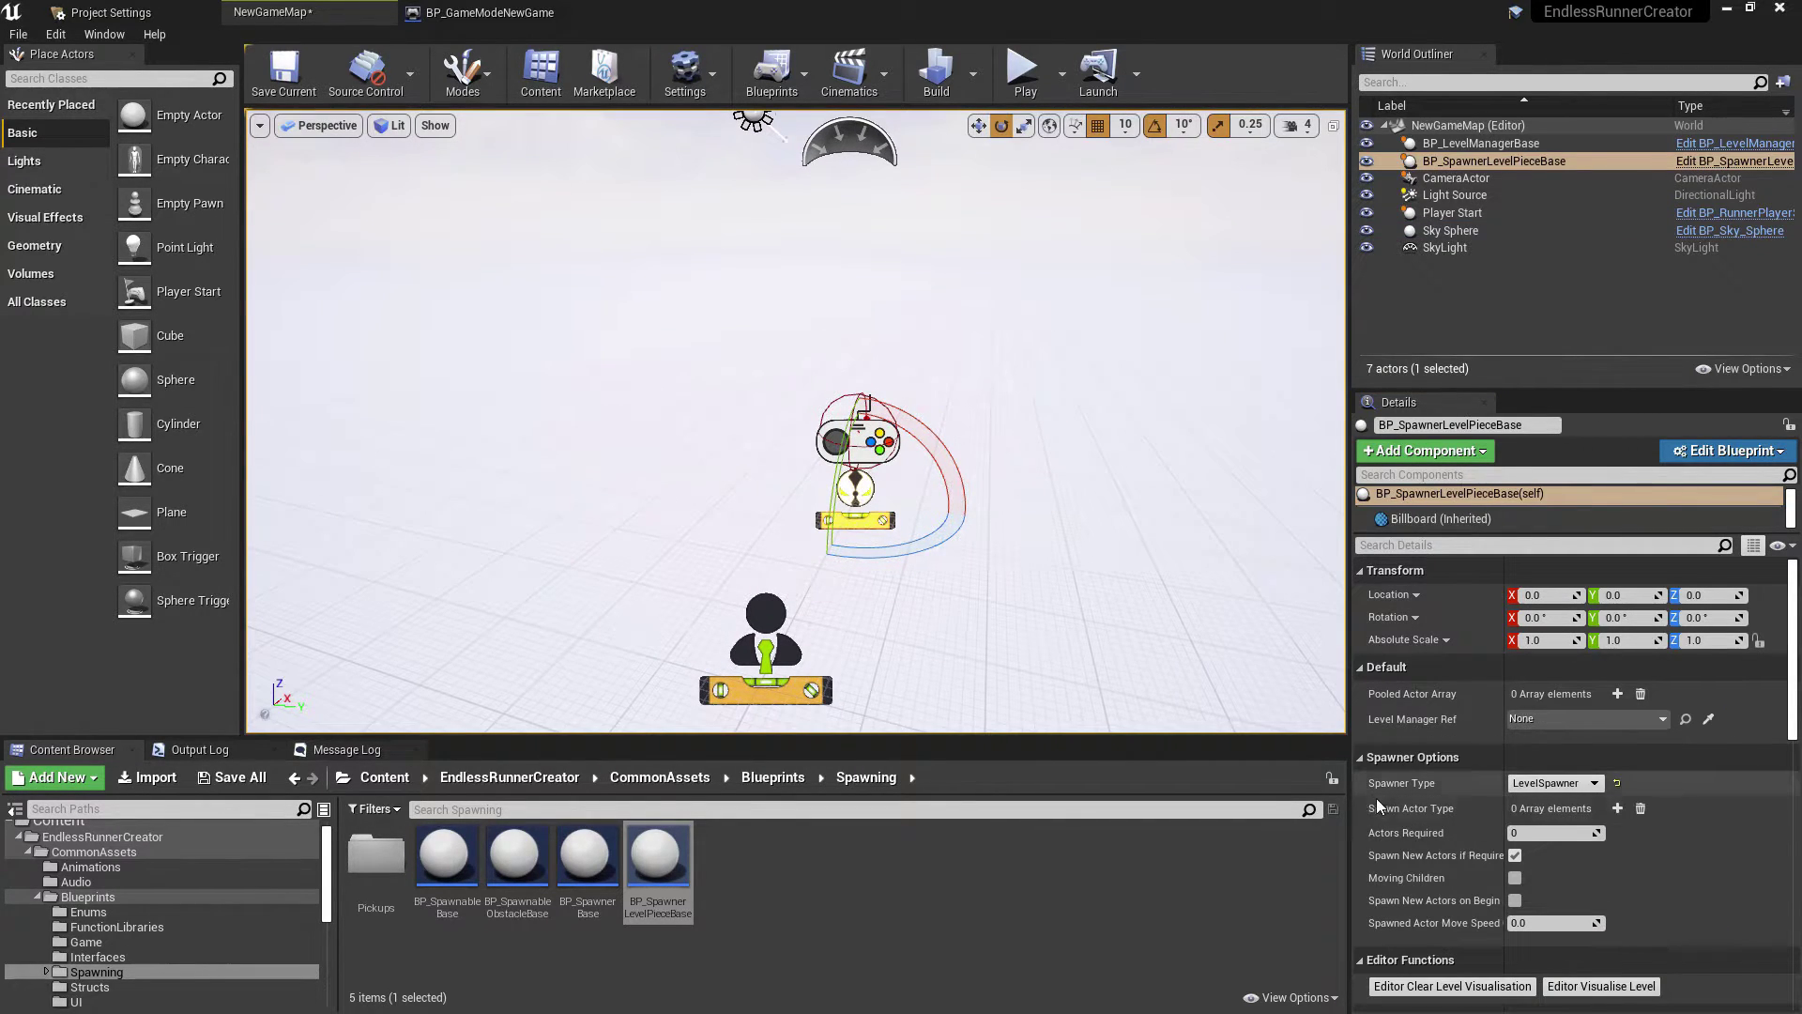
Step: Add a Spawn Actor Type entry to the level piece spawner and assign BP_LevelPieceRoadRunner to it
click(1617, 809)
click(1527, 834)
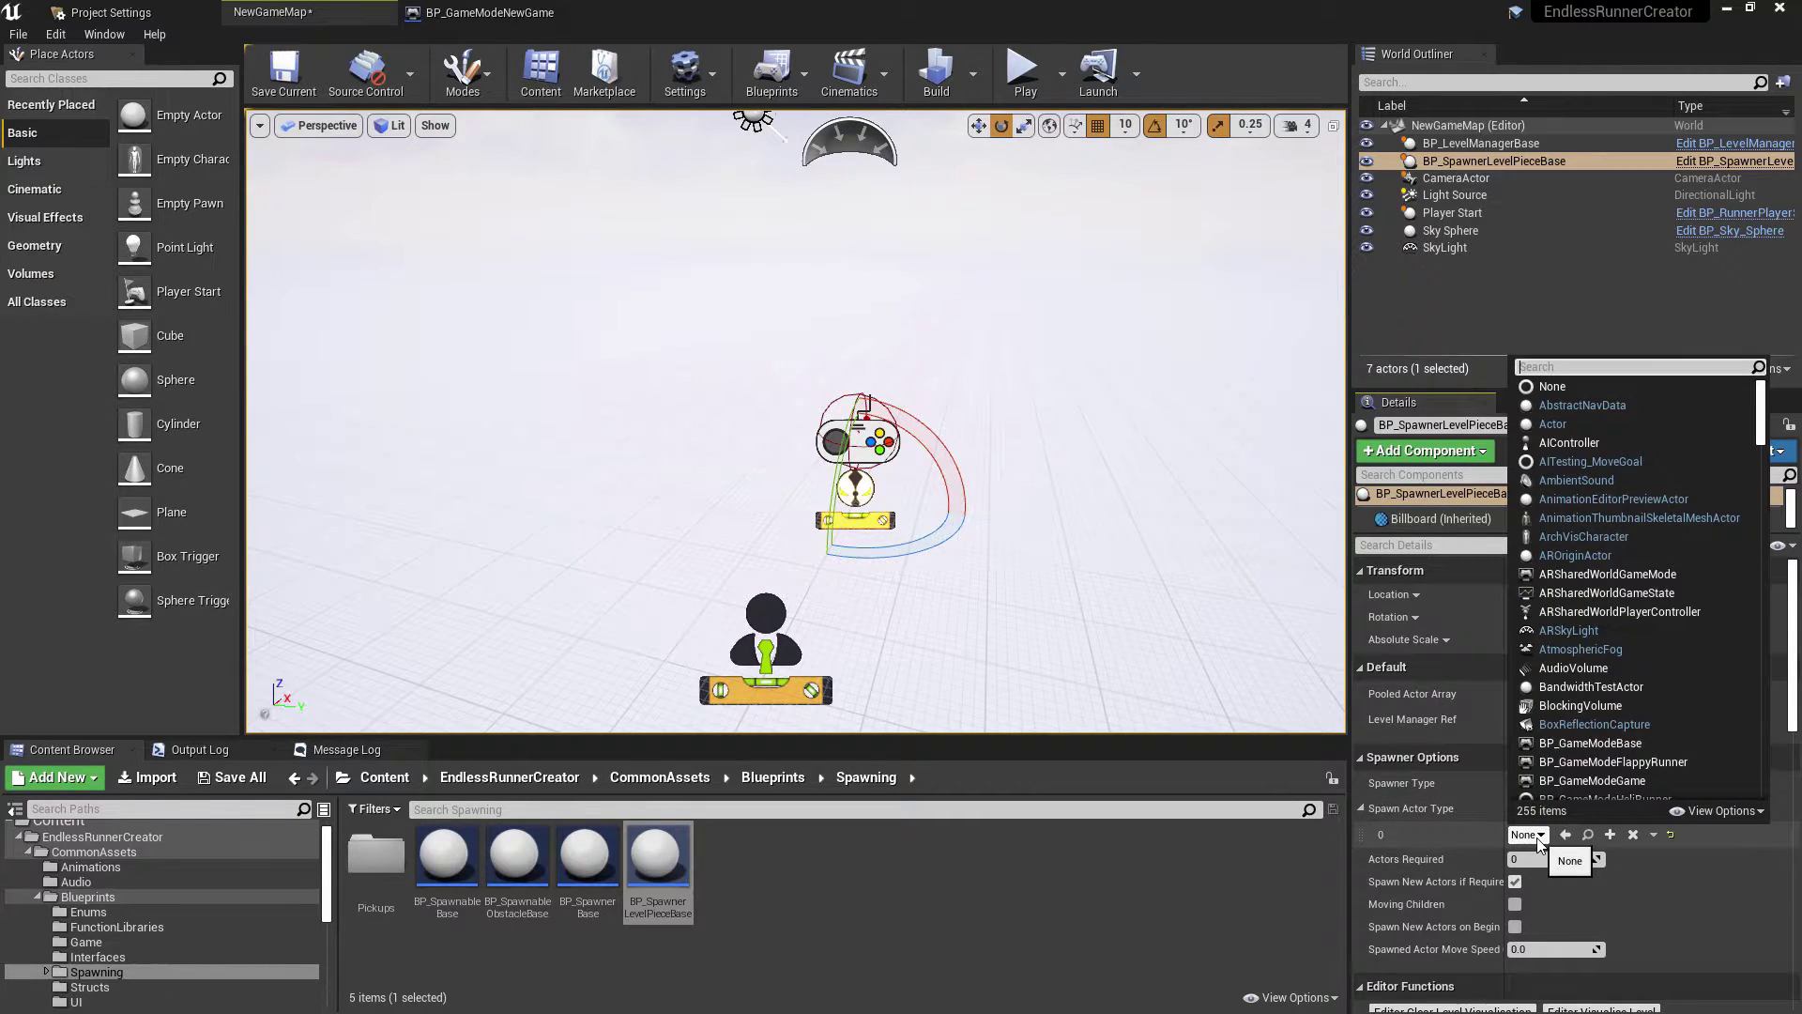
text(roadrunner)
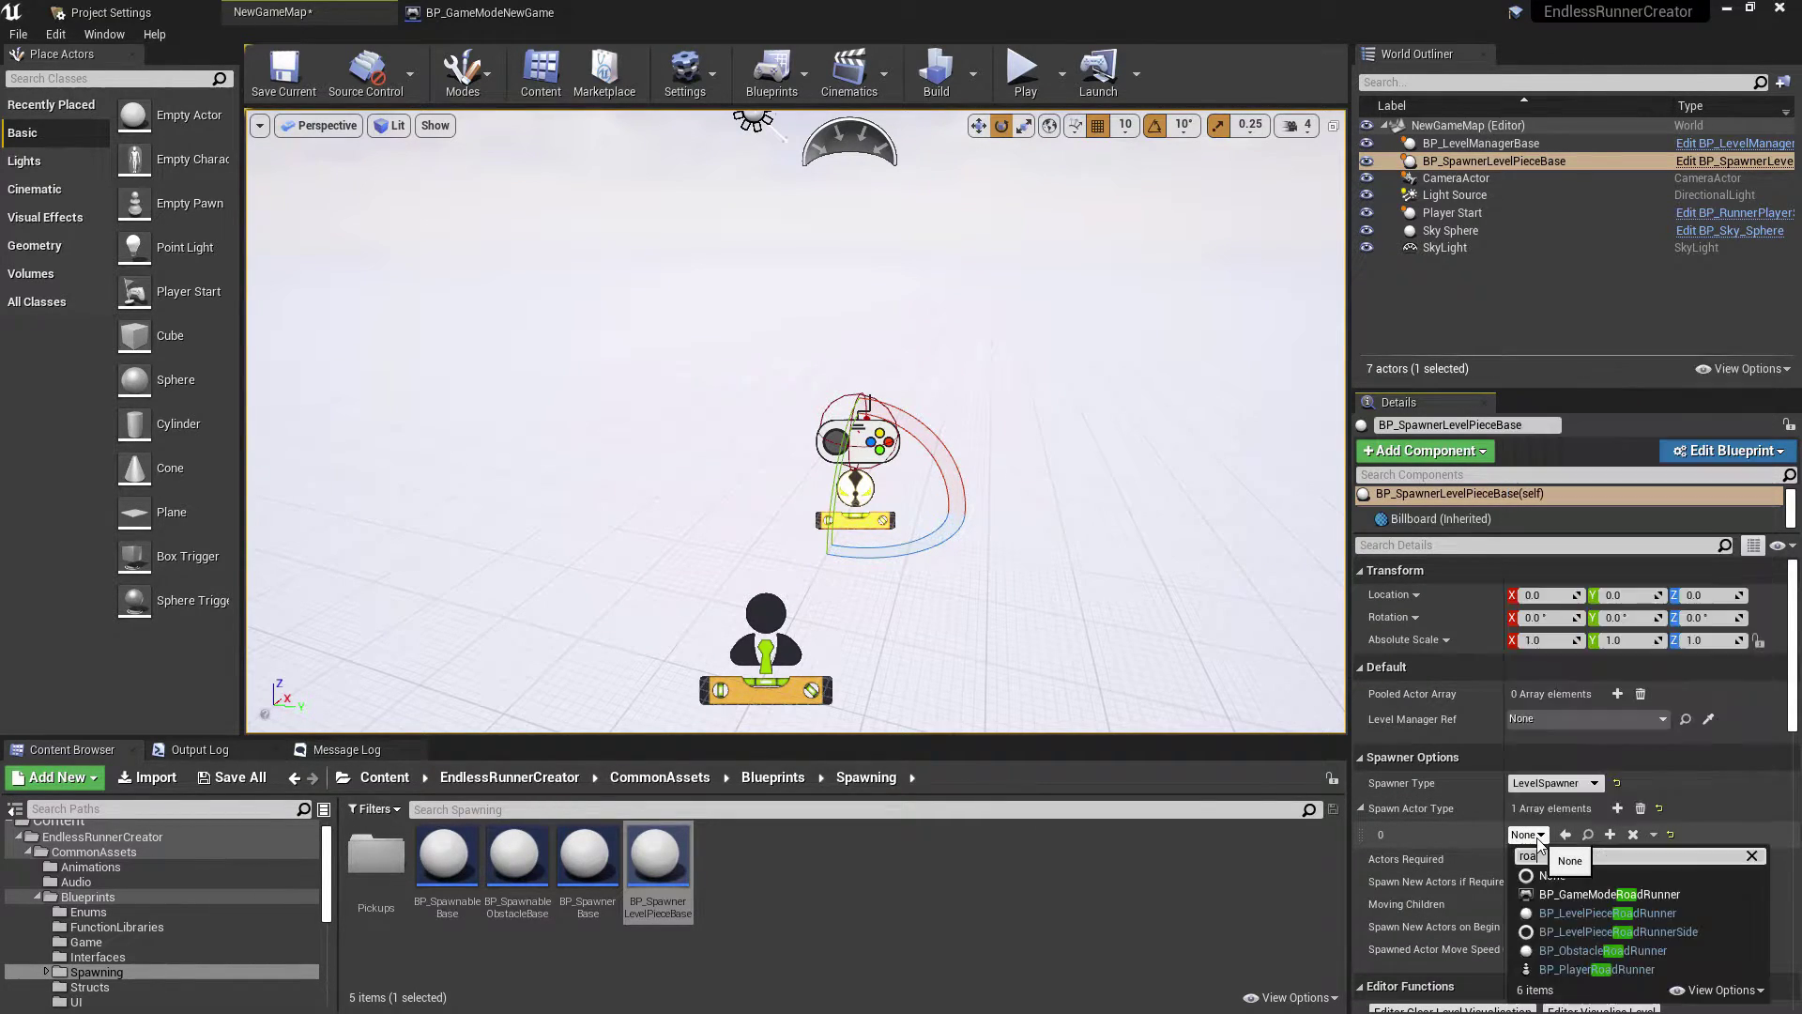
click(1684, 918)
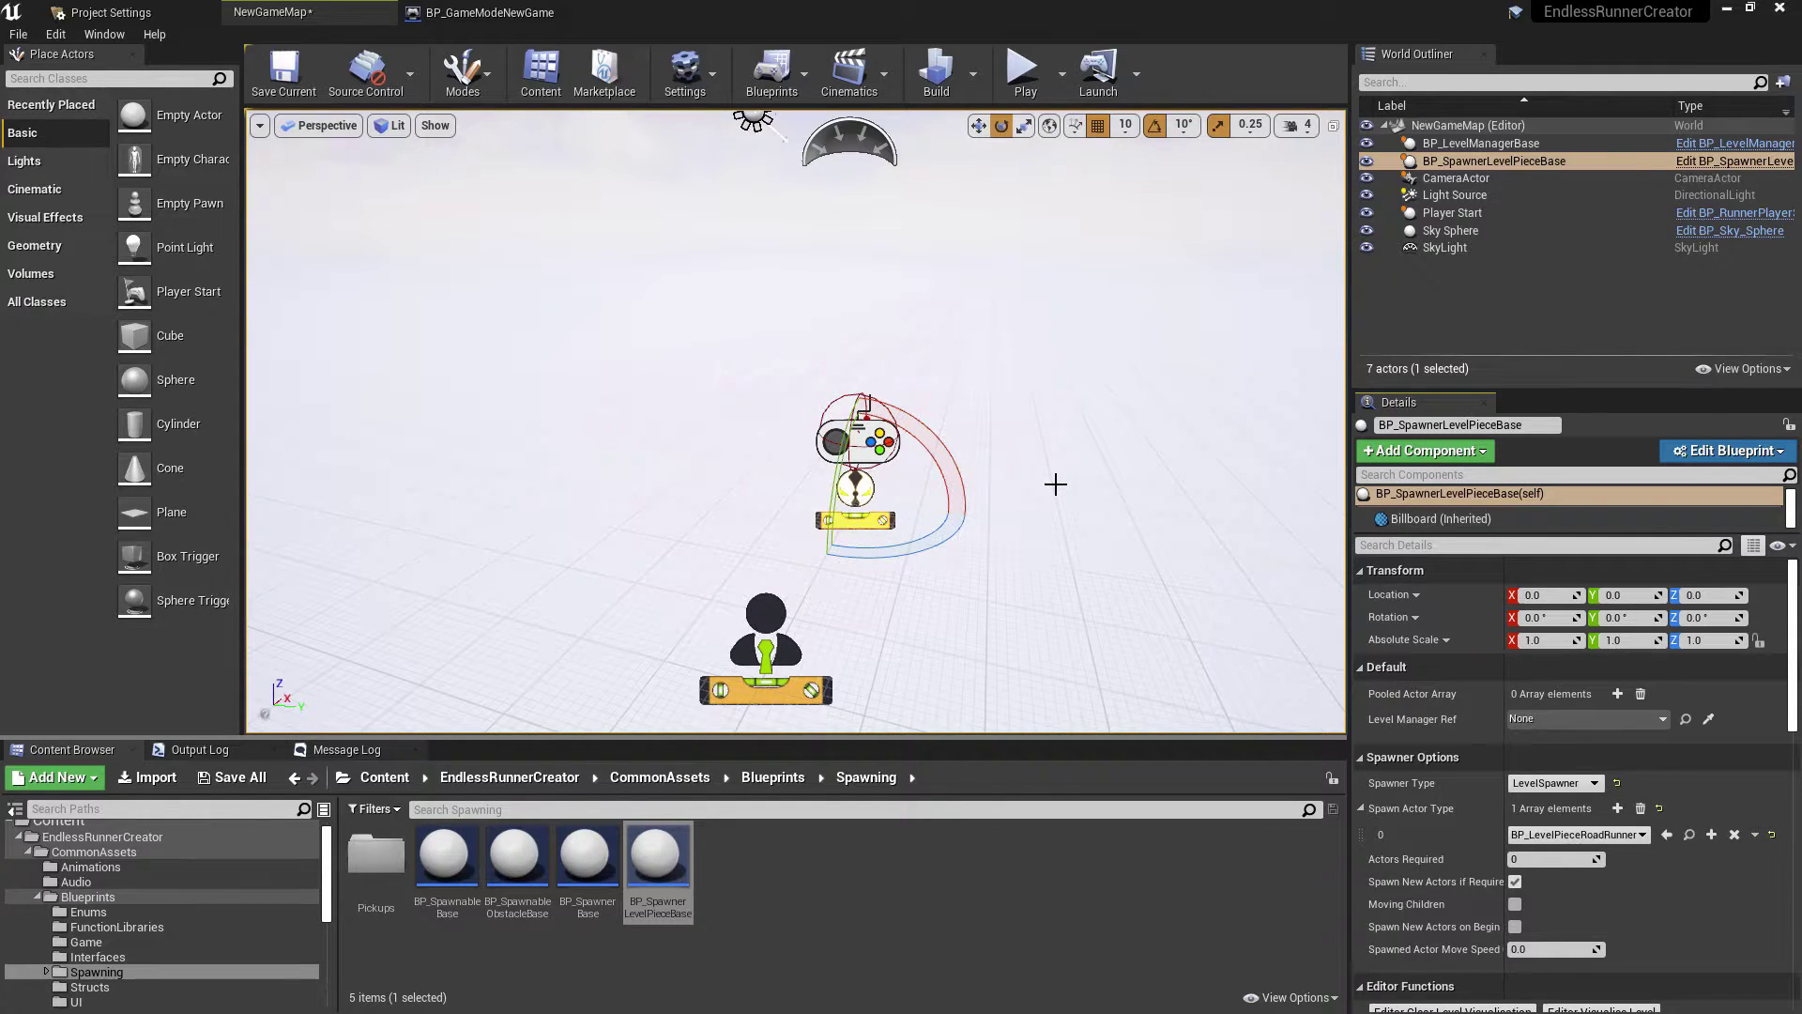
Step: Set the level piece spawner's Actors Required to 5
click(1536, 852)
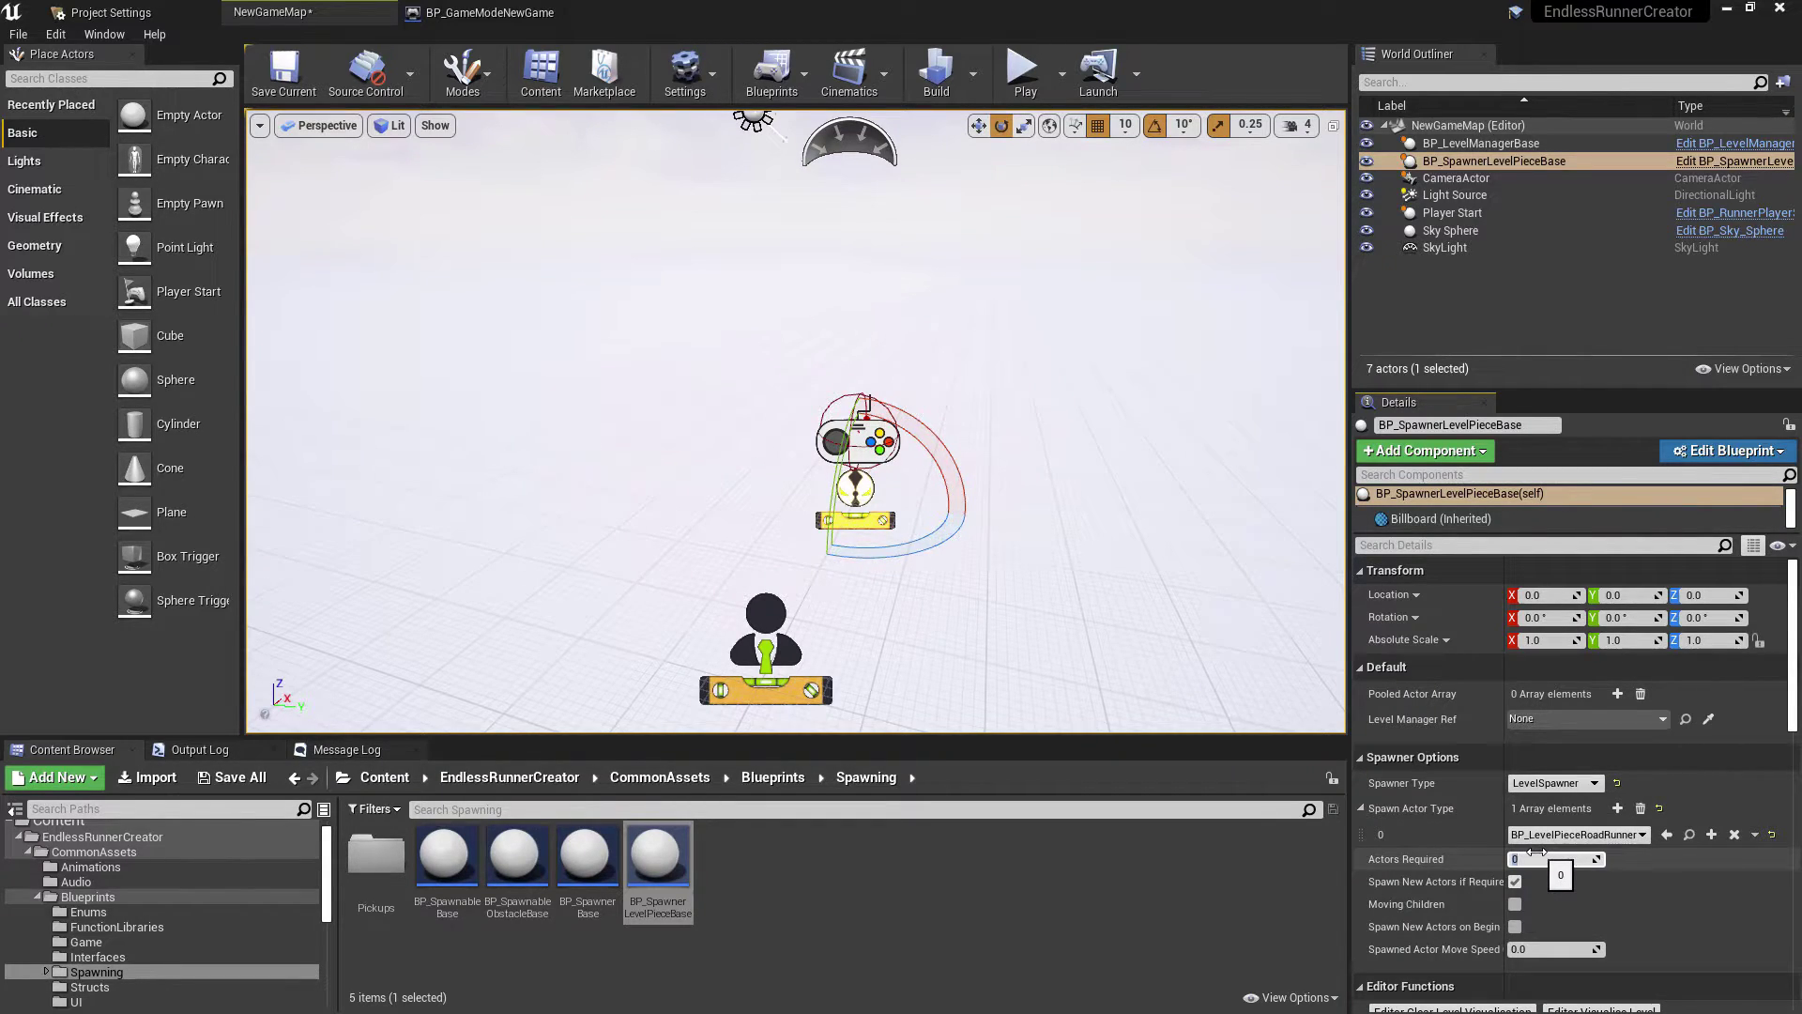
scroll(1536, 850, down, 1)
scroll(1151, 487, down, 2)
scroll(1040, 445, down, 1)
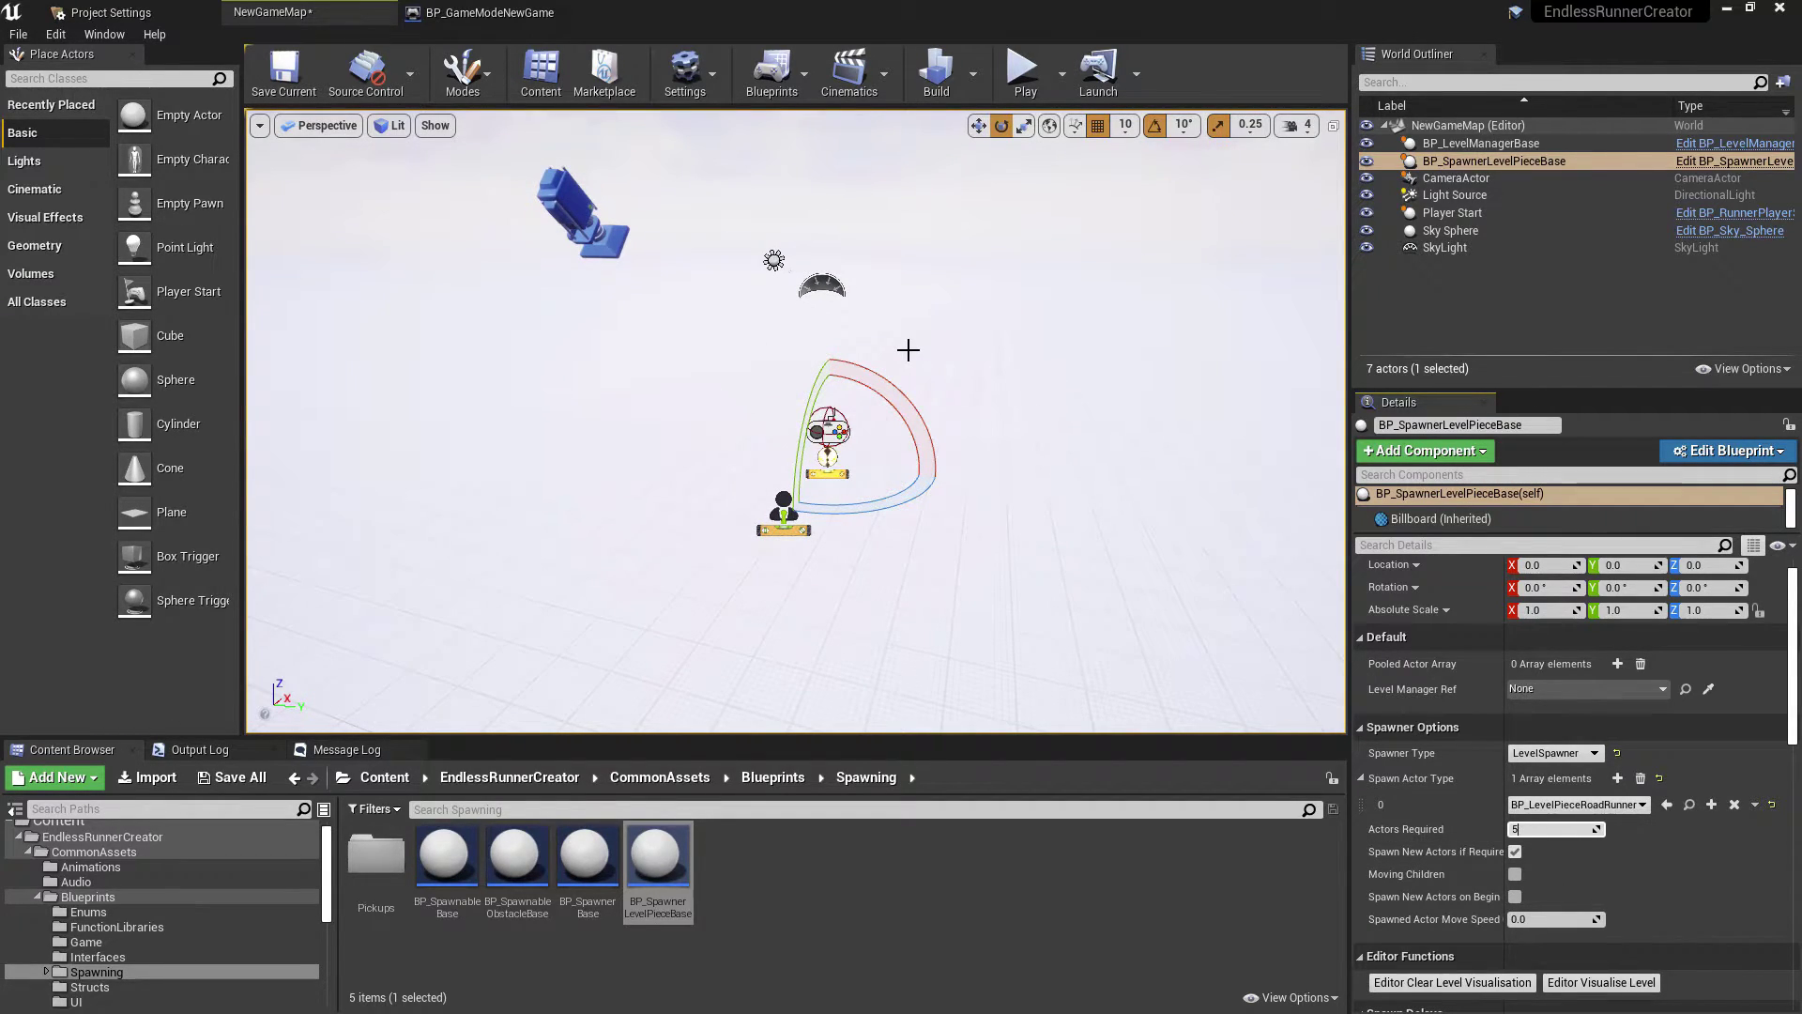
scroll(1546, 826, down, 2)
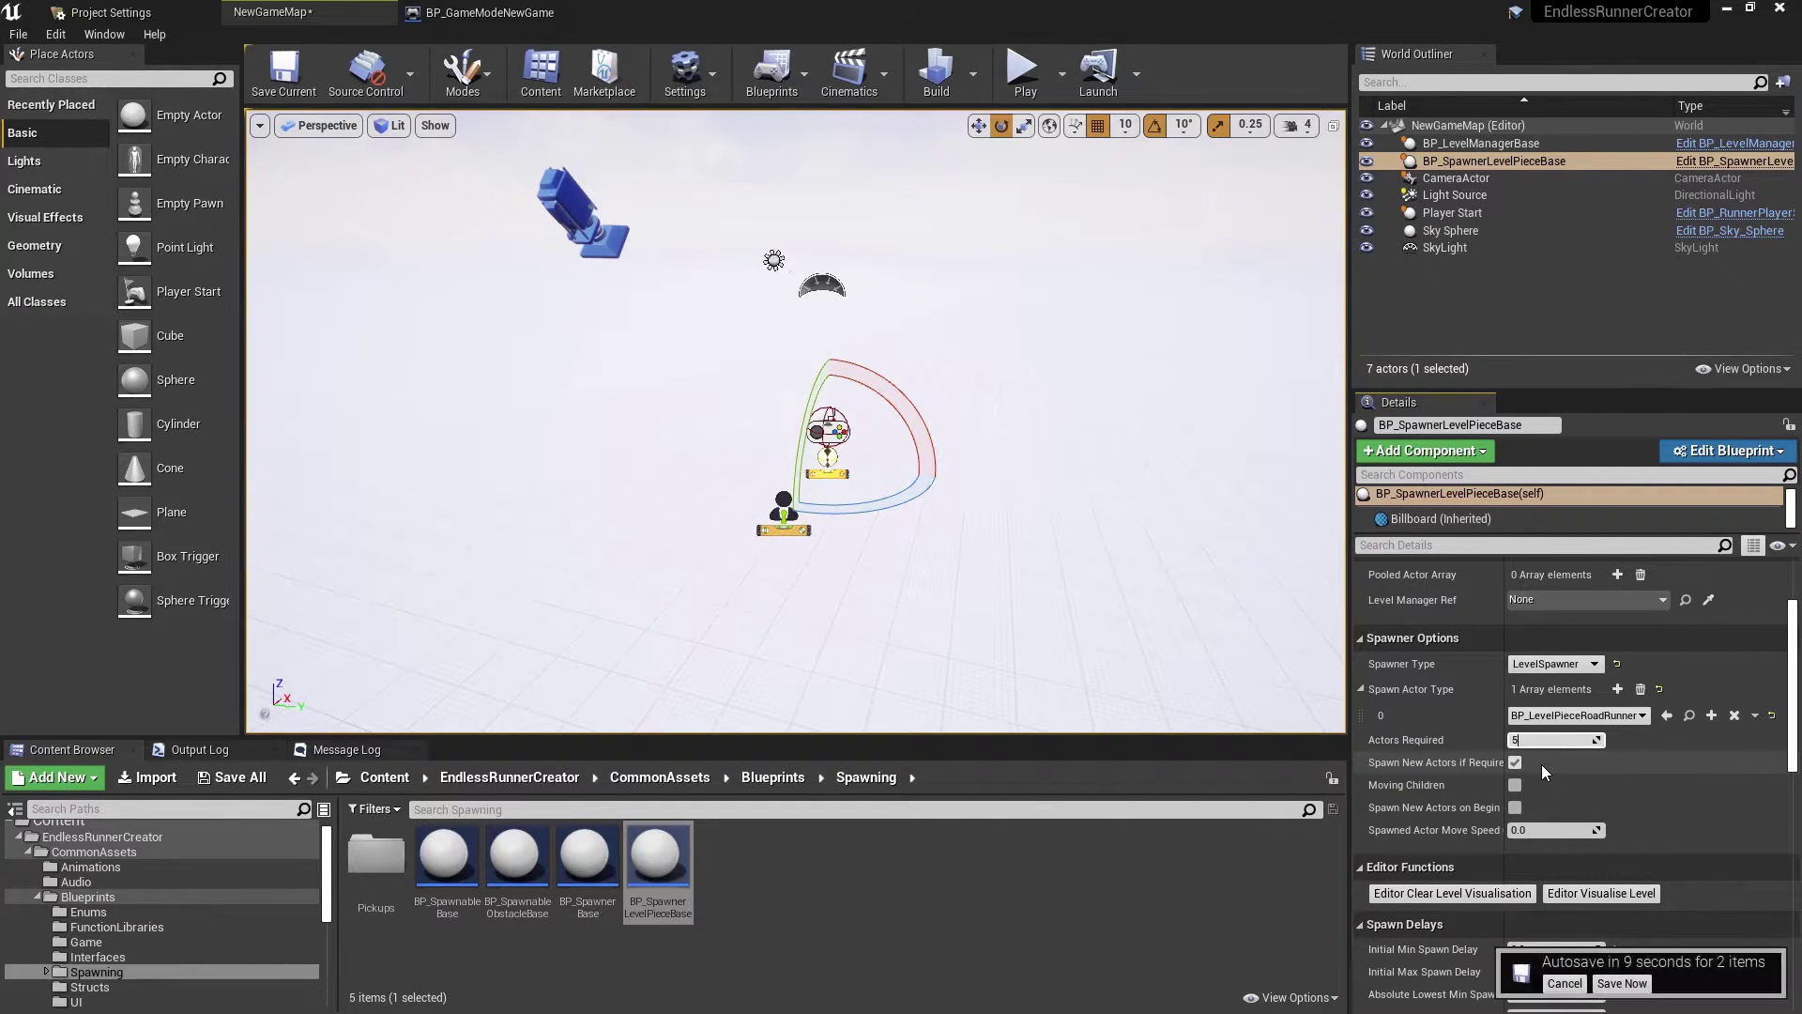
key(Return)
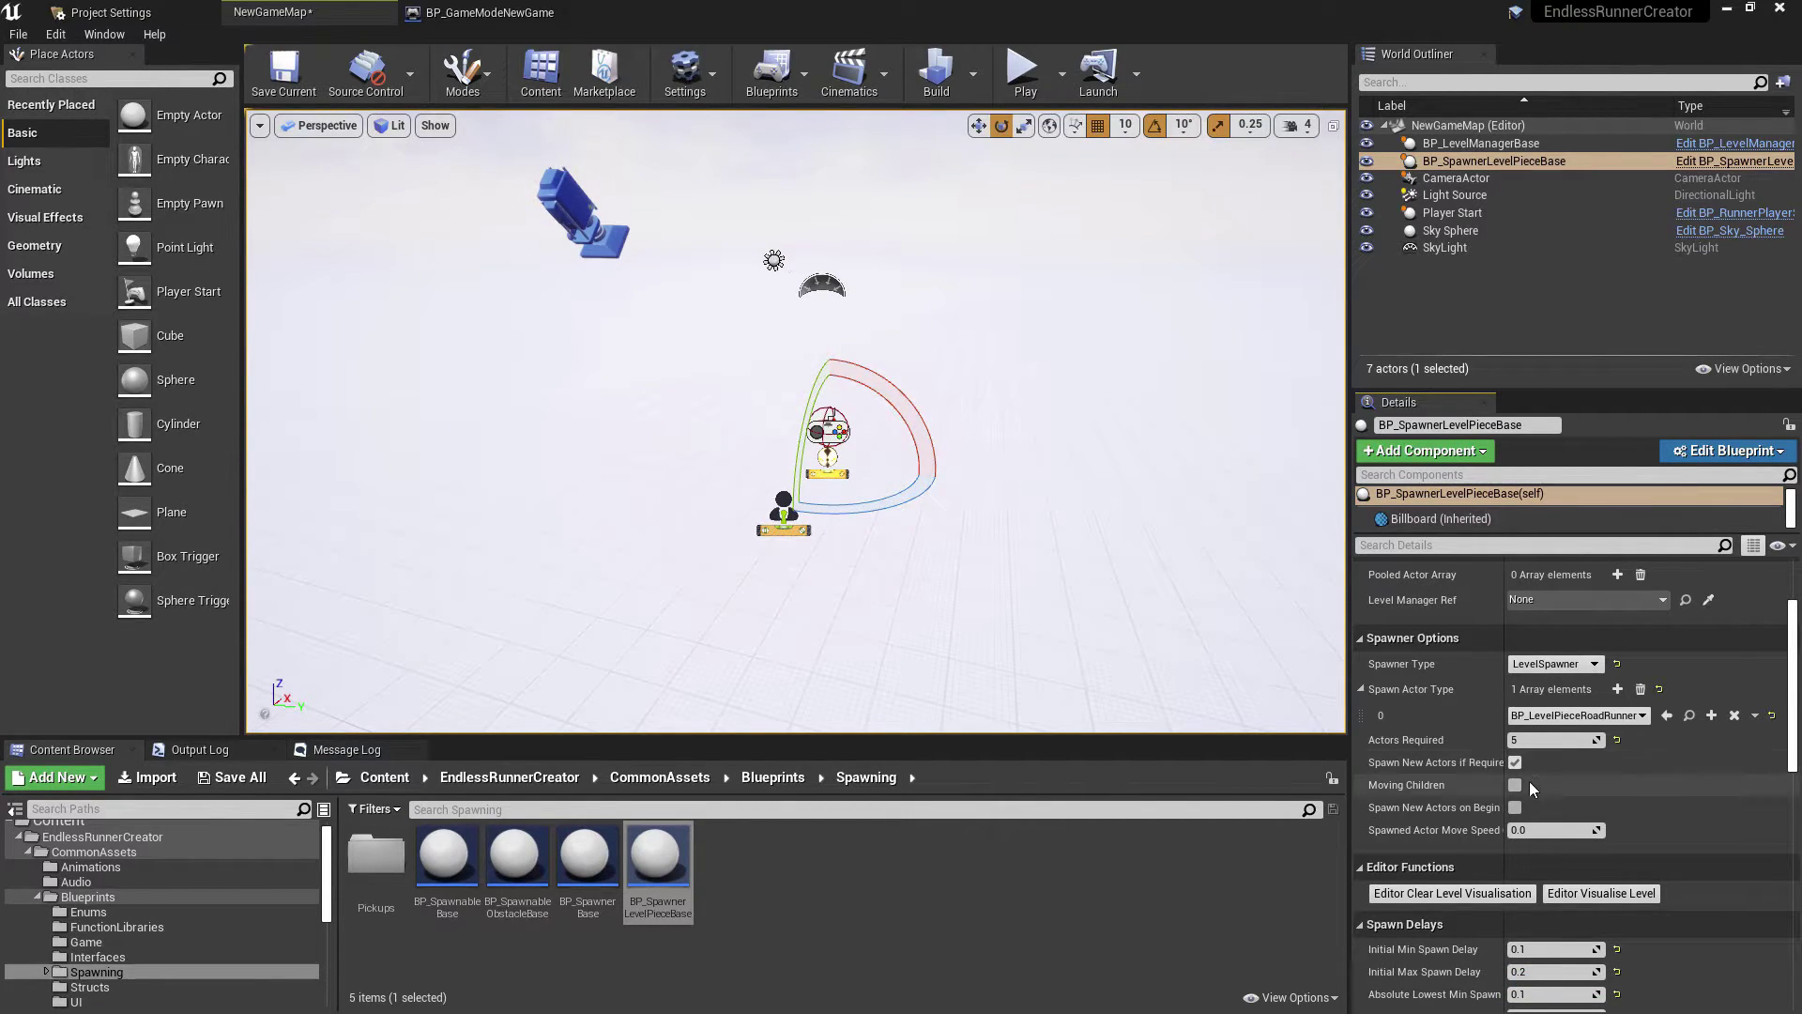
Step: Turn on Moving Children for the level piece spawner
click(1519, 788)
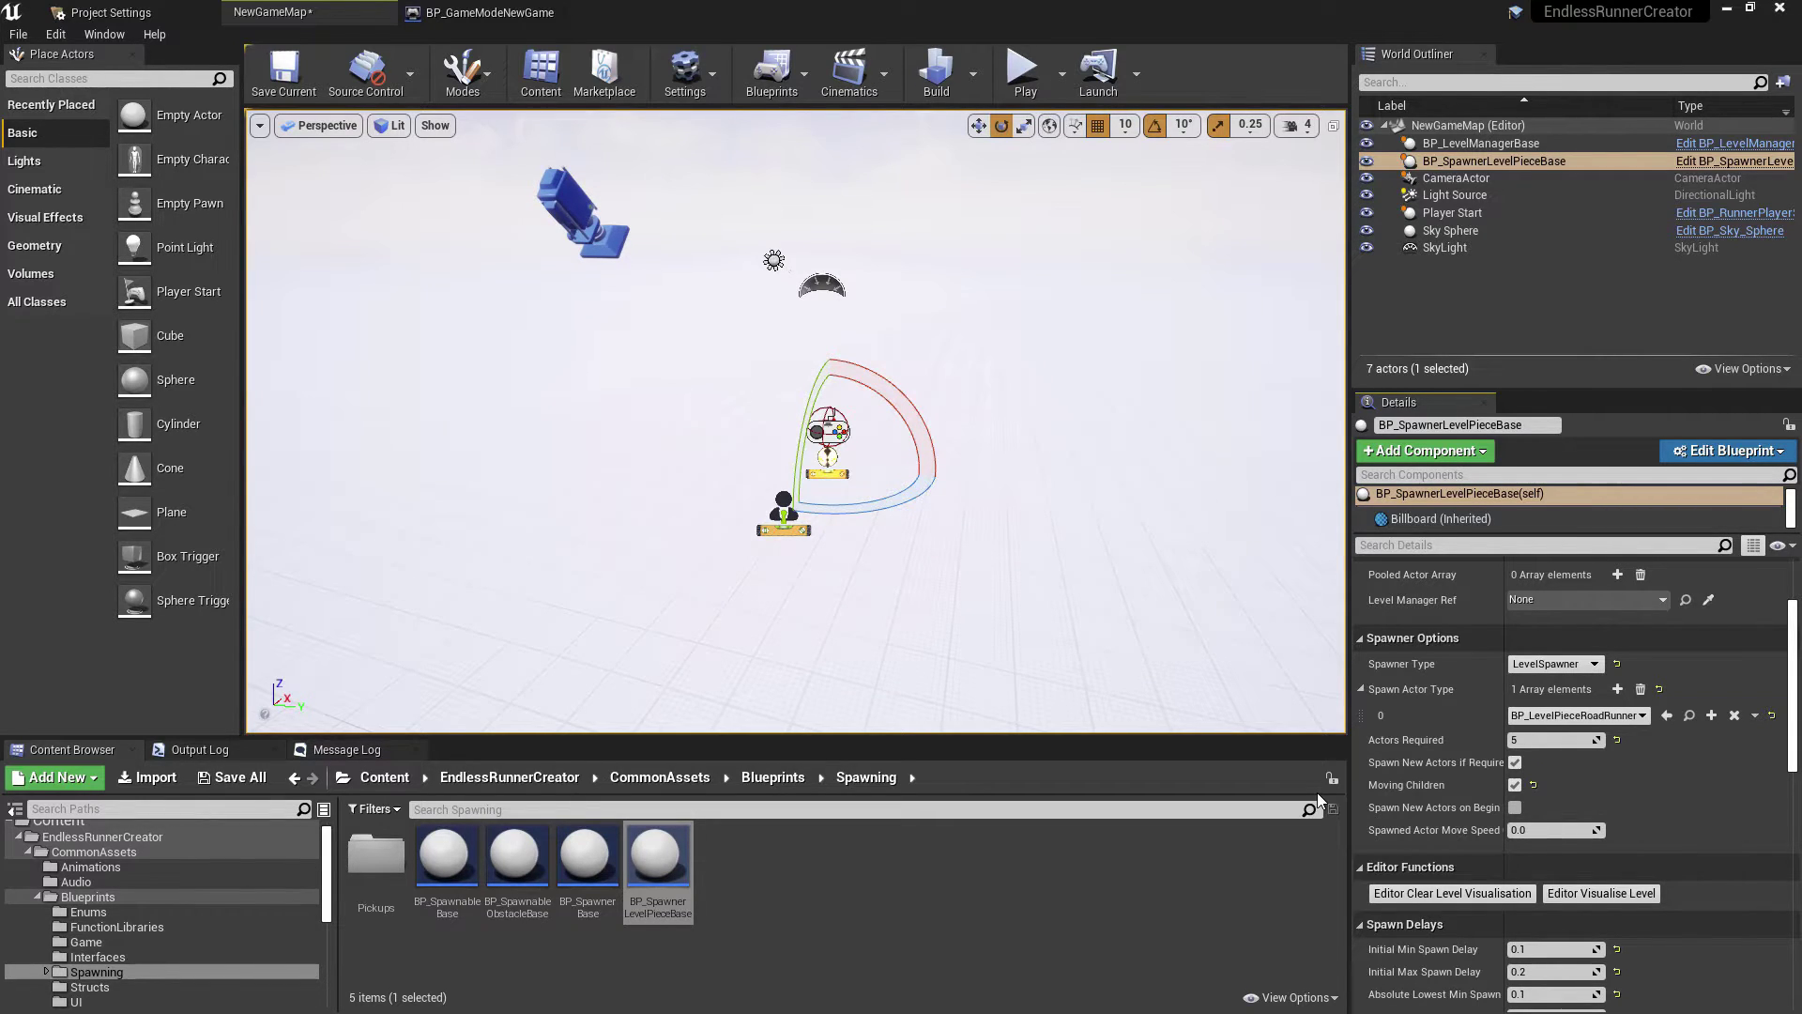
click(1515, 808)
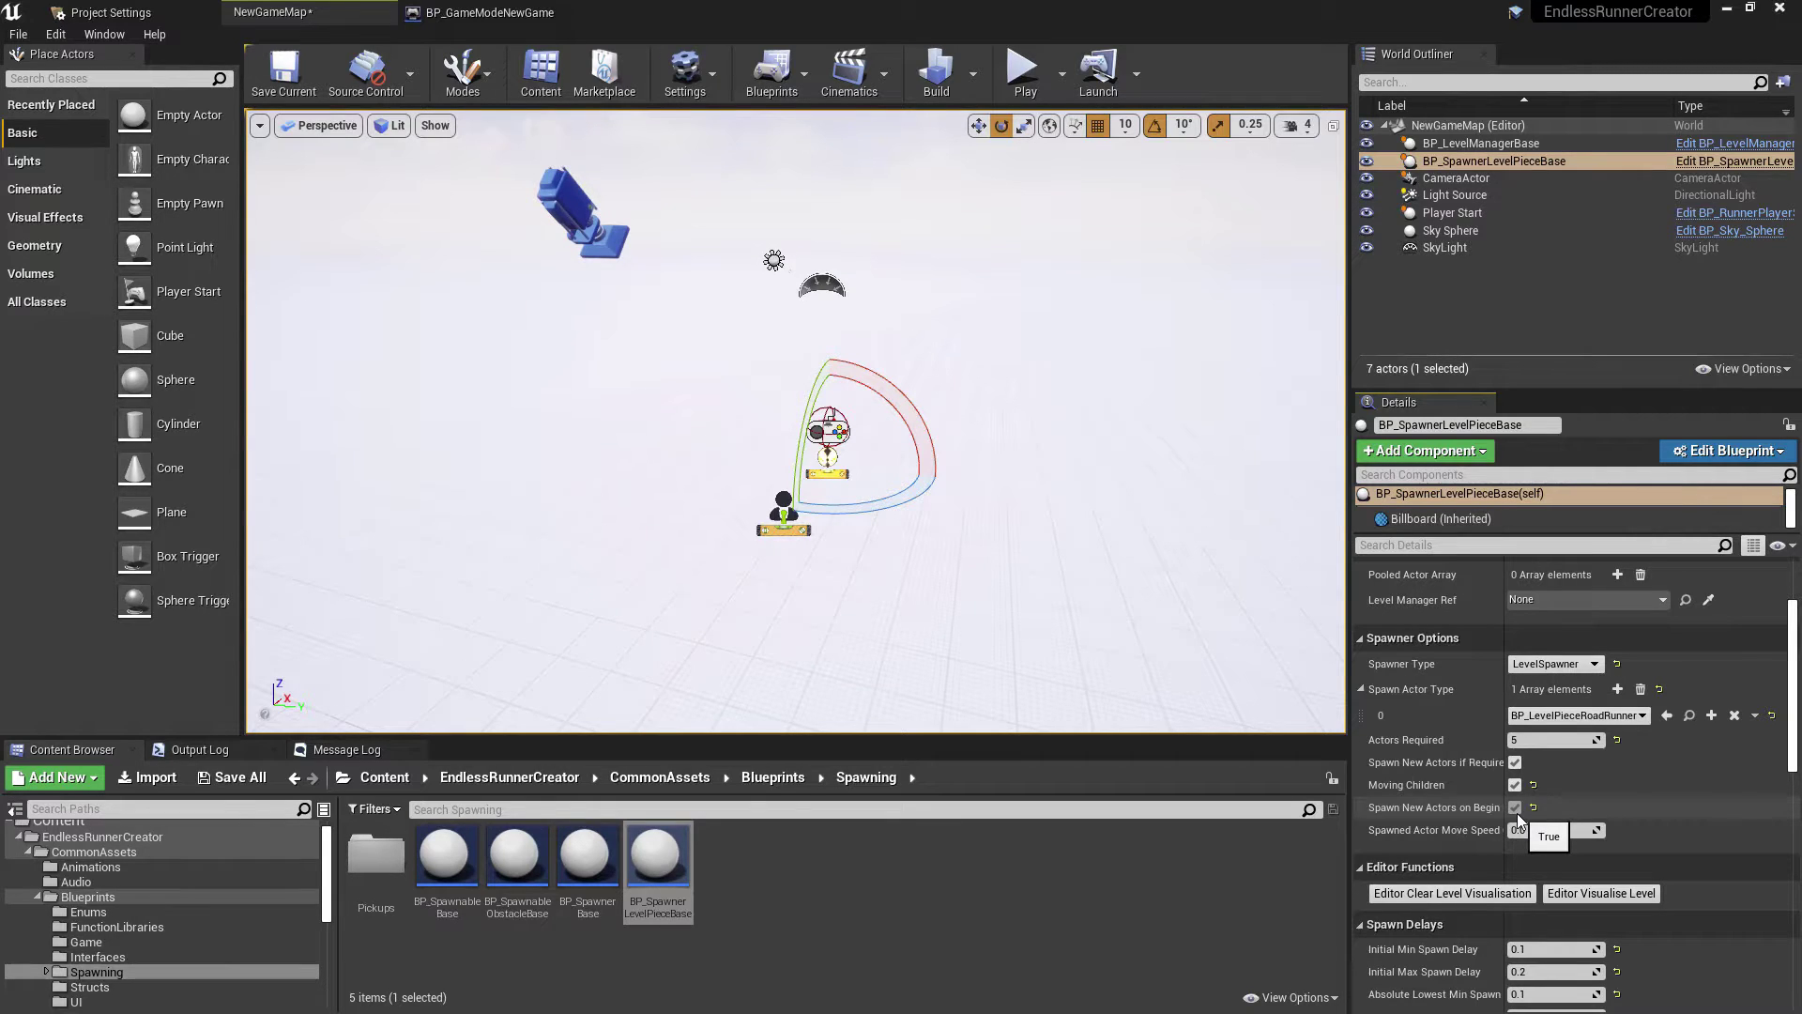
click(1515, 808)
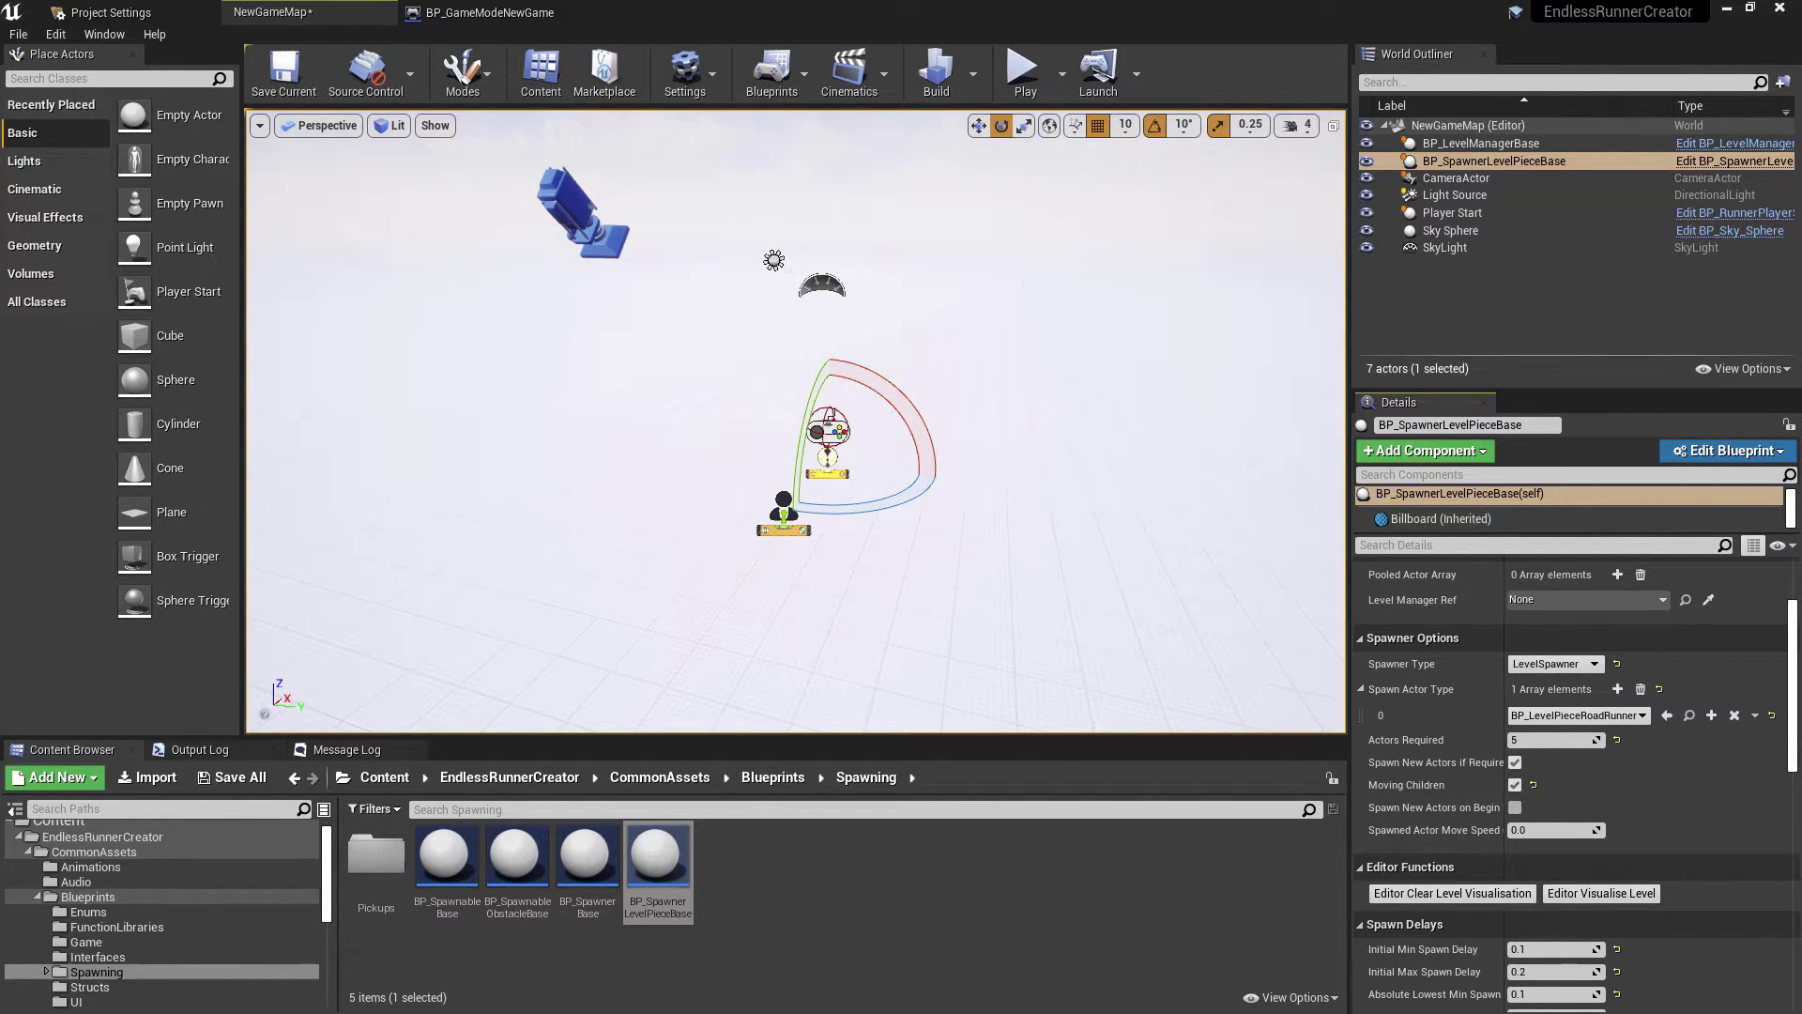
Step: Set the level piece spawner's Level Manager Ref to BP_LevelManagerBase
scroll(1645, 702, up, 2)
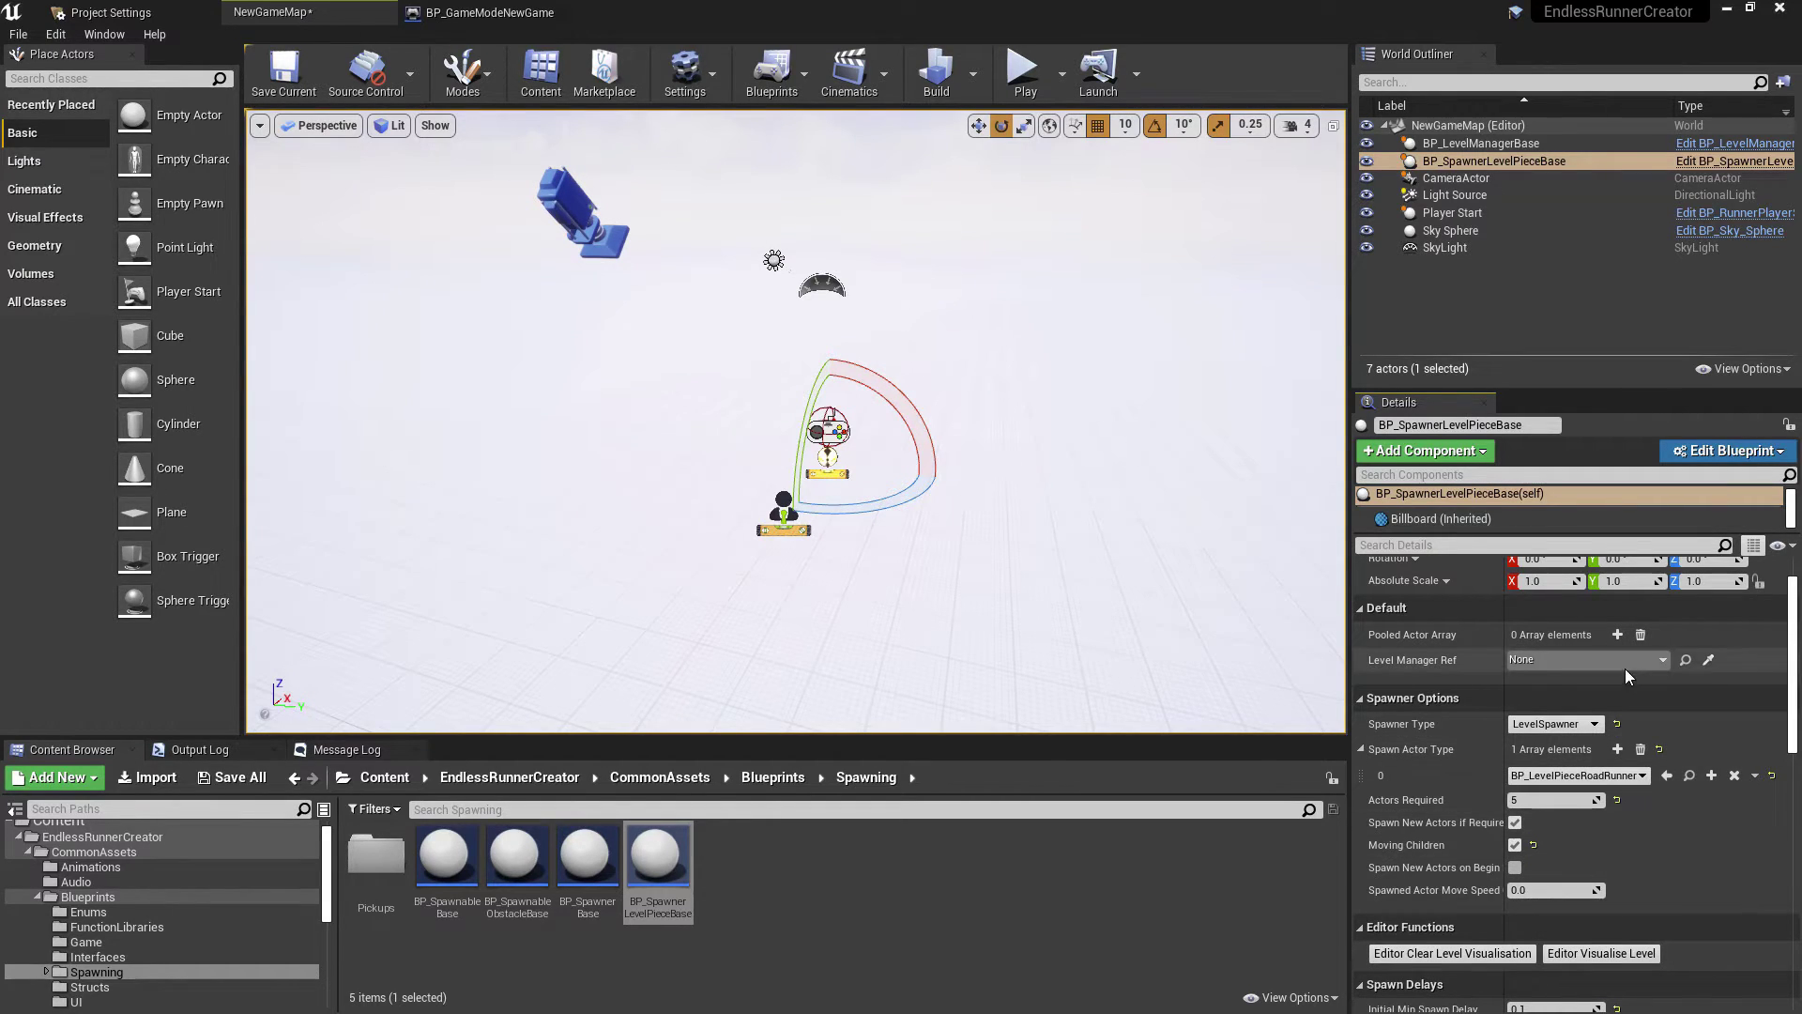
click(1648, 665)
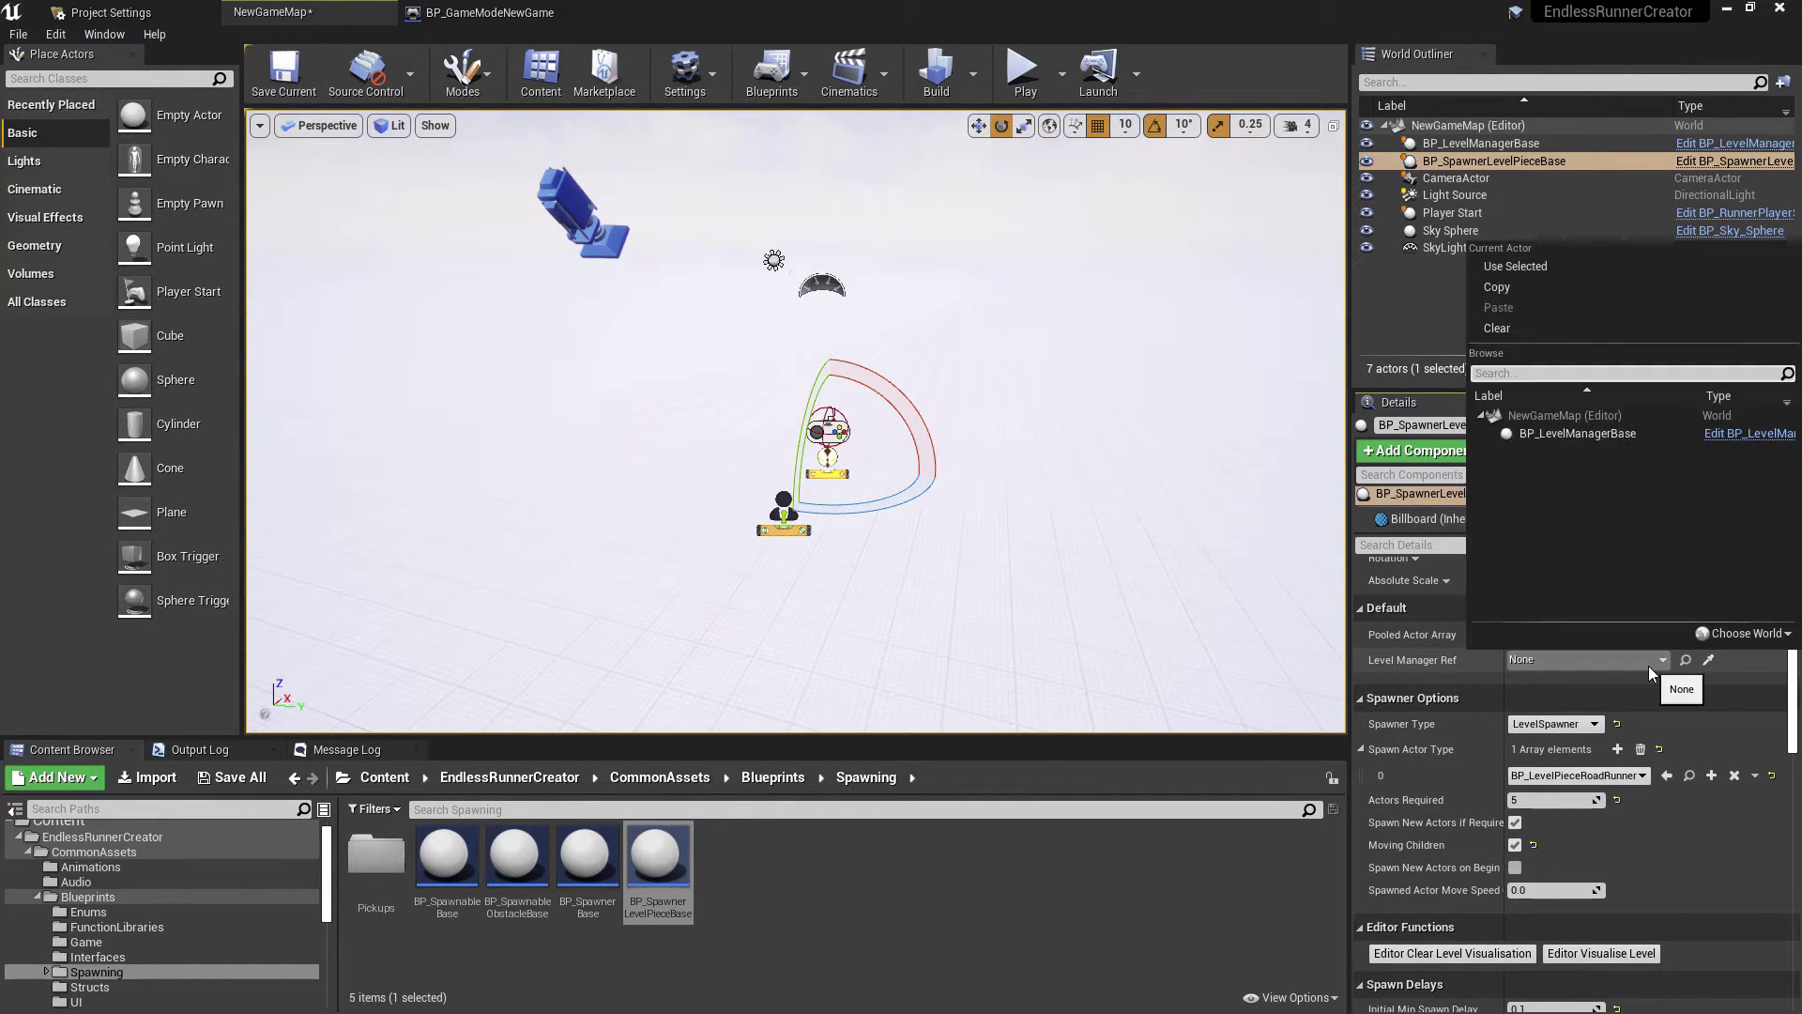
click(1583, 433)
Step: Generate the road in the editor with the spawner's Editor Visualise Level function and select the second road piece
scroll(1492, 713, down, 2)
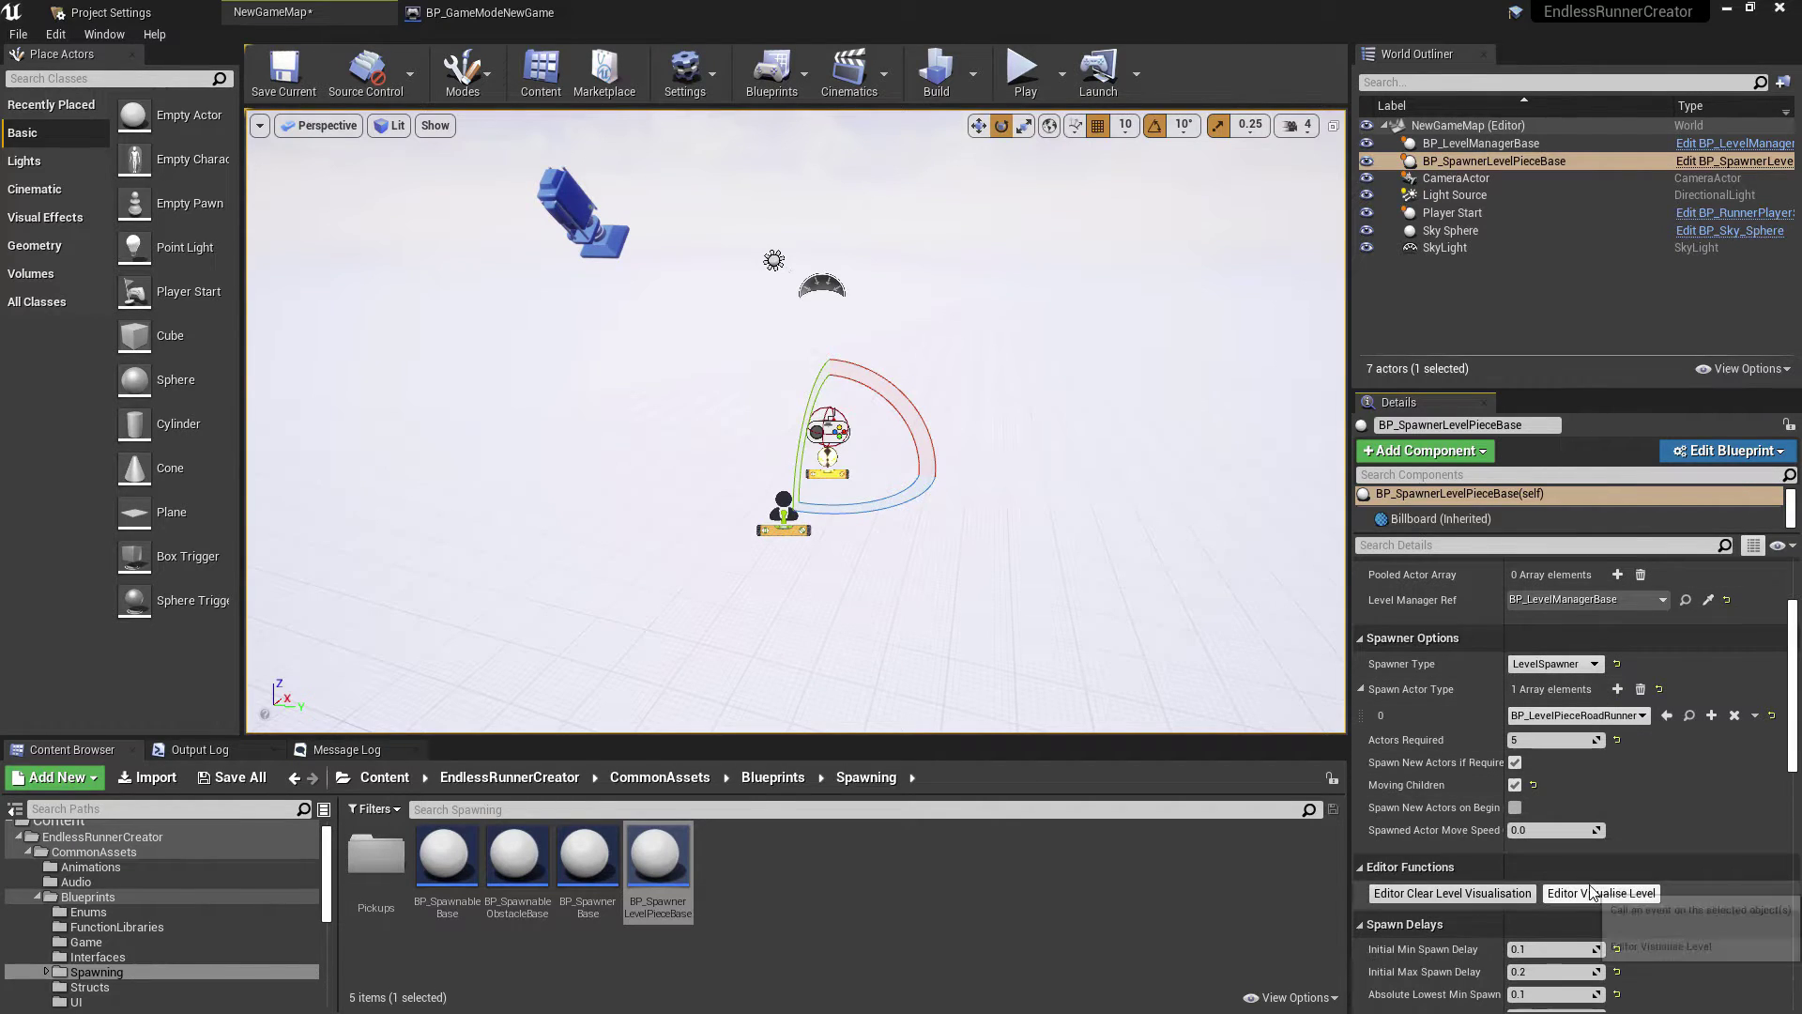
click(1613, 901)
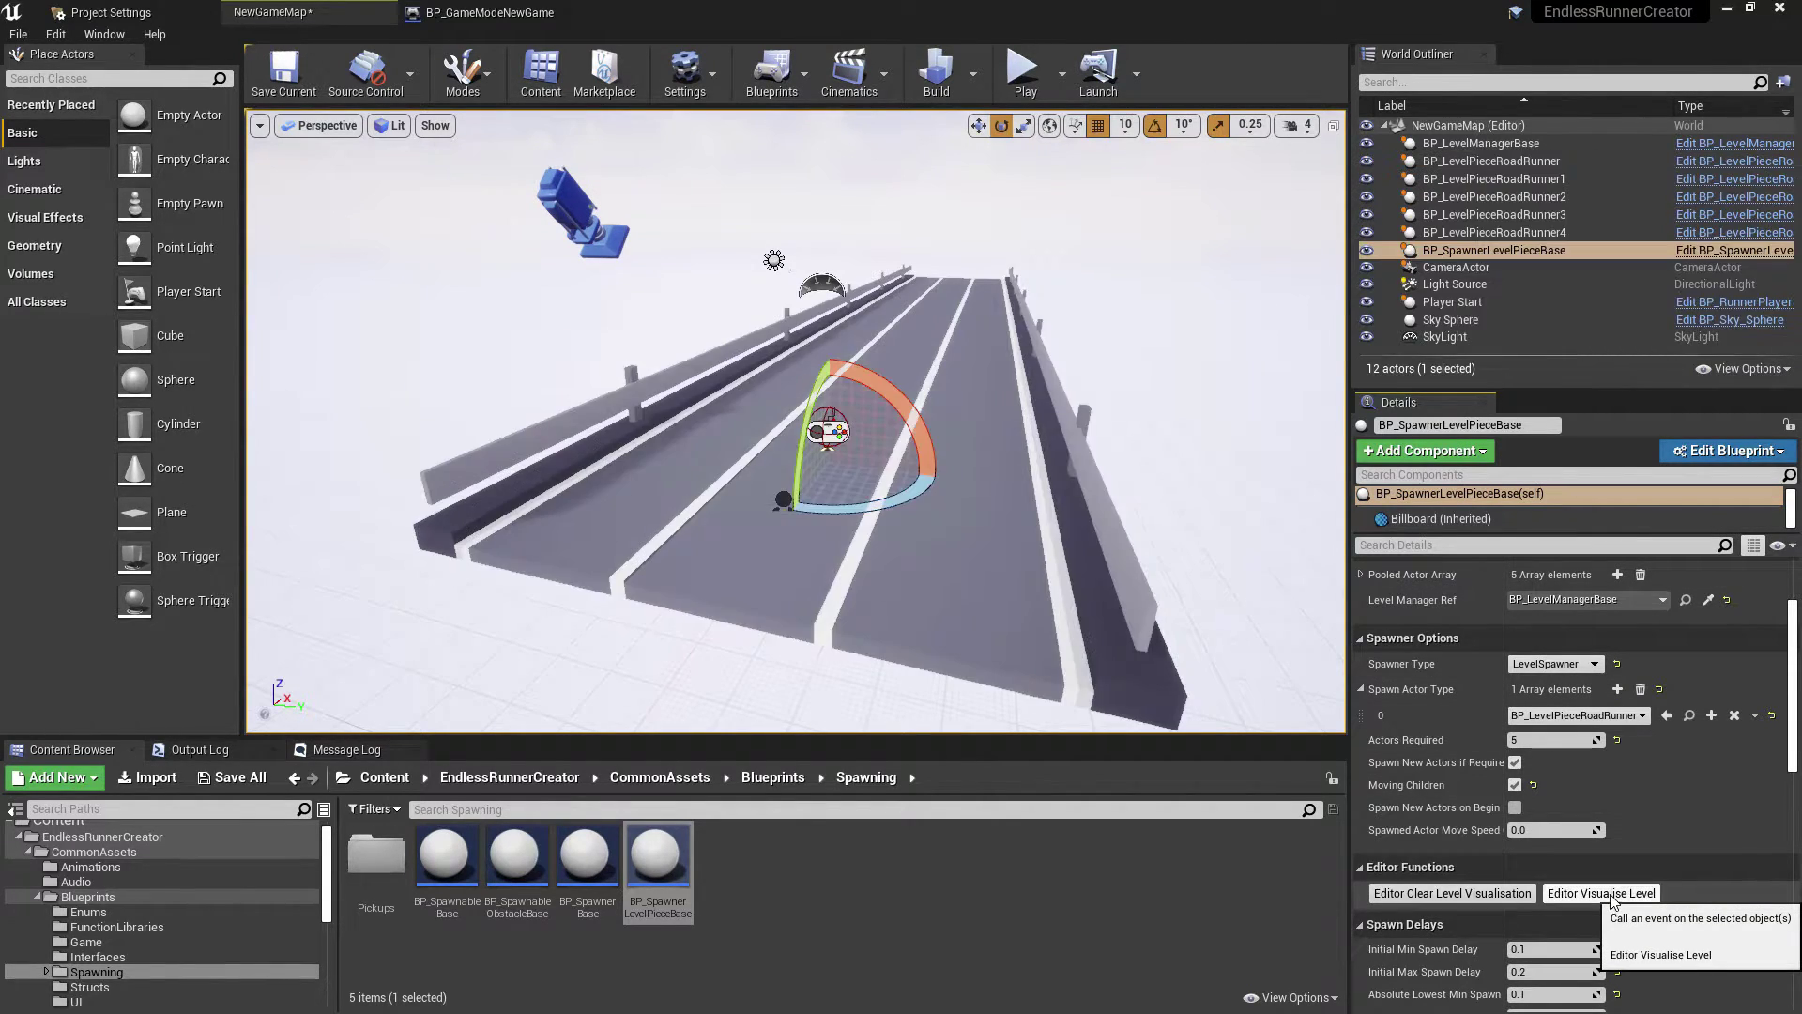
right_drag(902, 675, 945, 623)
click(881, 528)
click(911, 390)
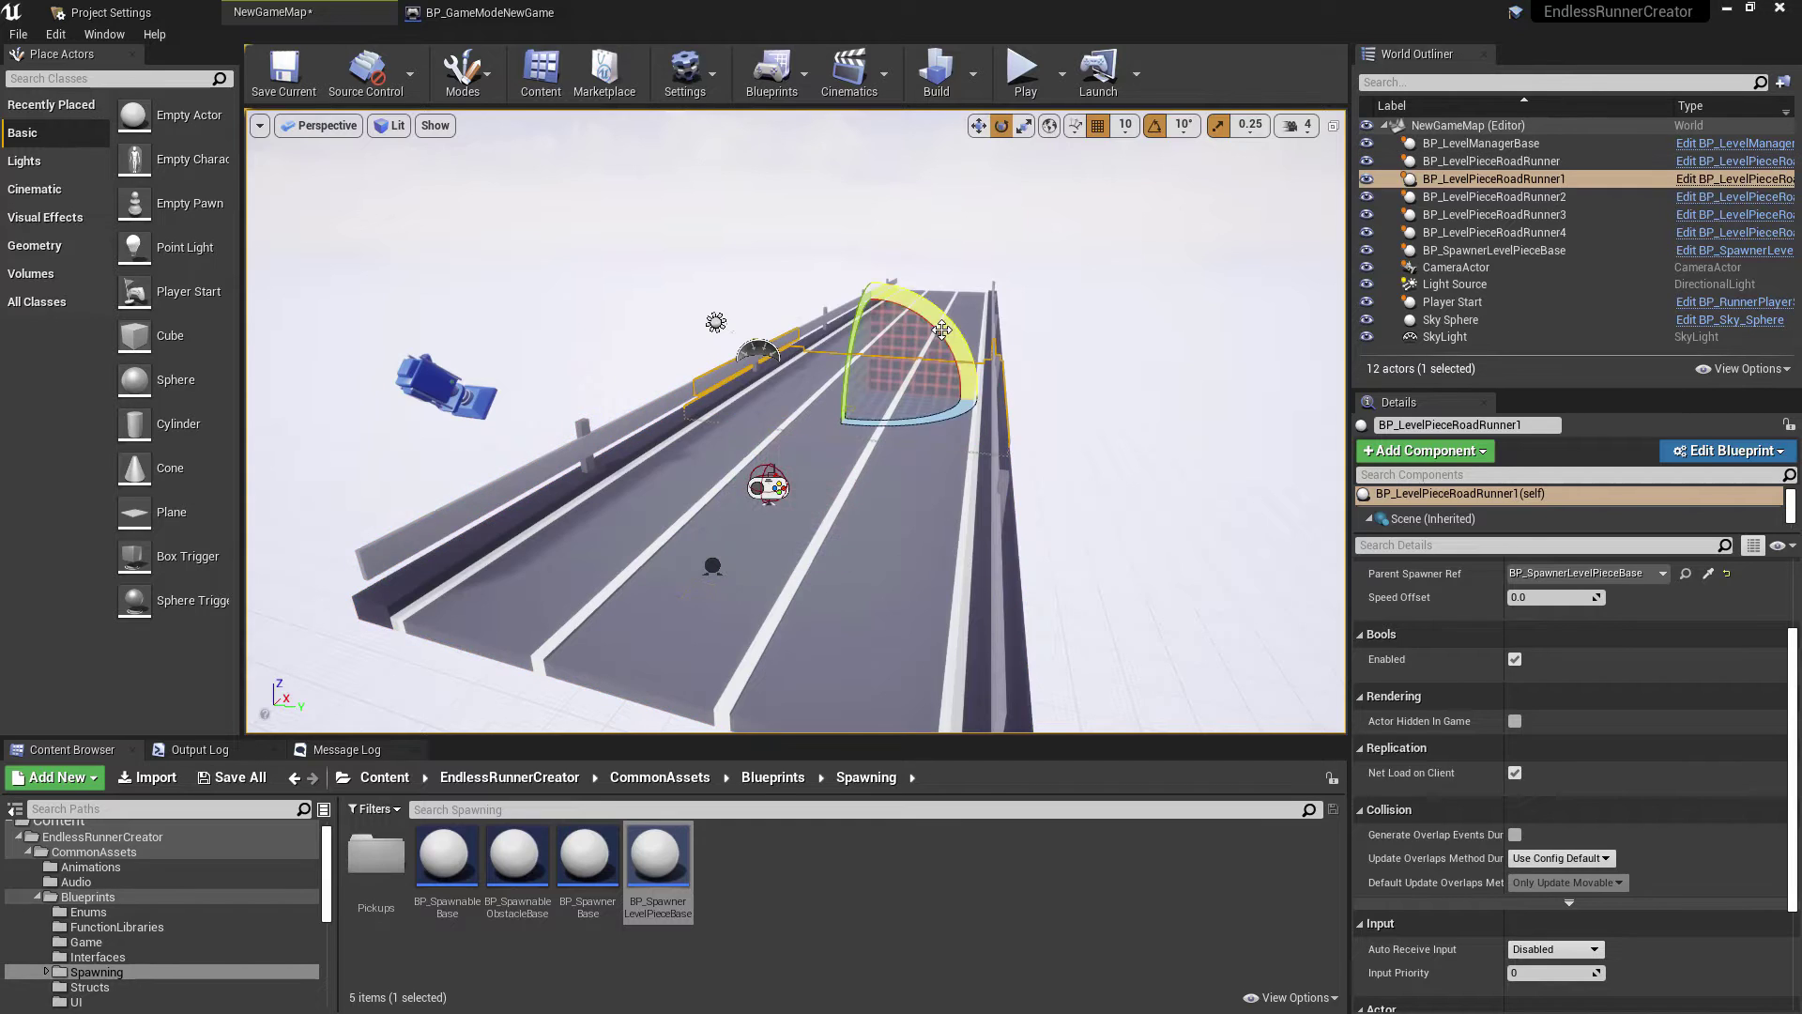
Step: Set the level piece spawner's Actors Required to 3 and regenerate the road with its Editor Visualise Level function
click(963, 342)
right_drag(1051, 459, 1054, 457)
key(w)
click(642, 325)
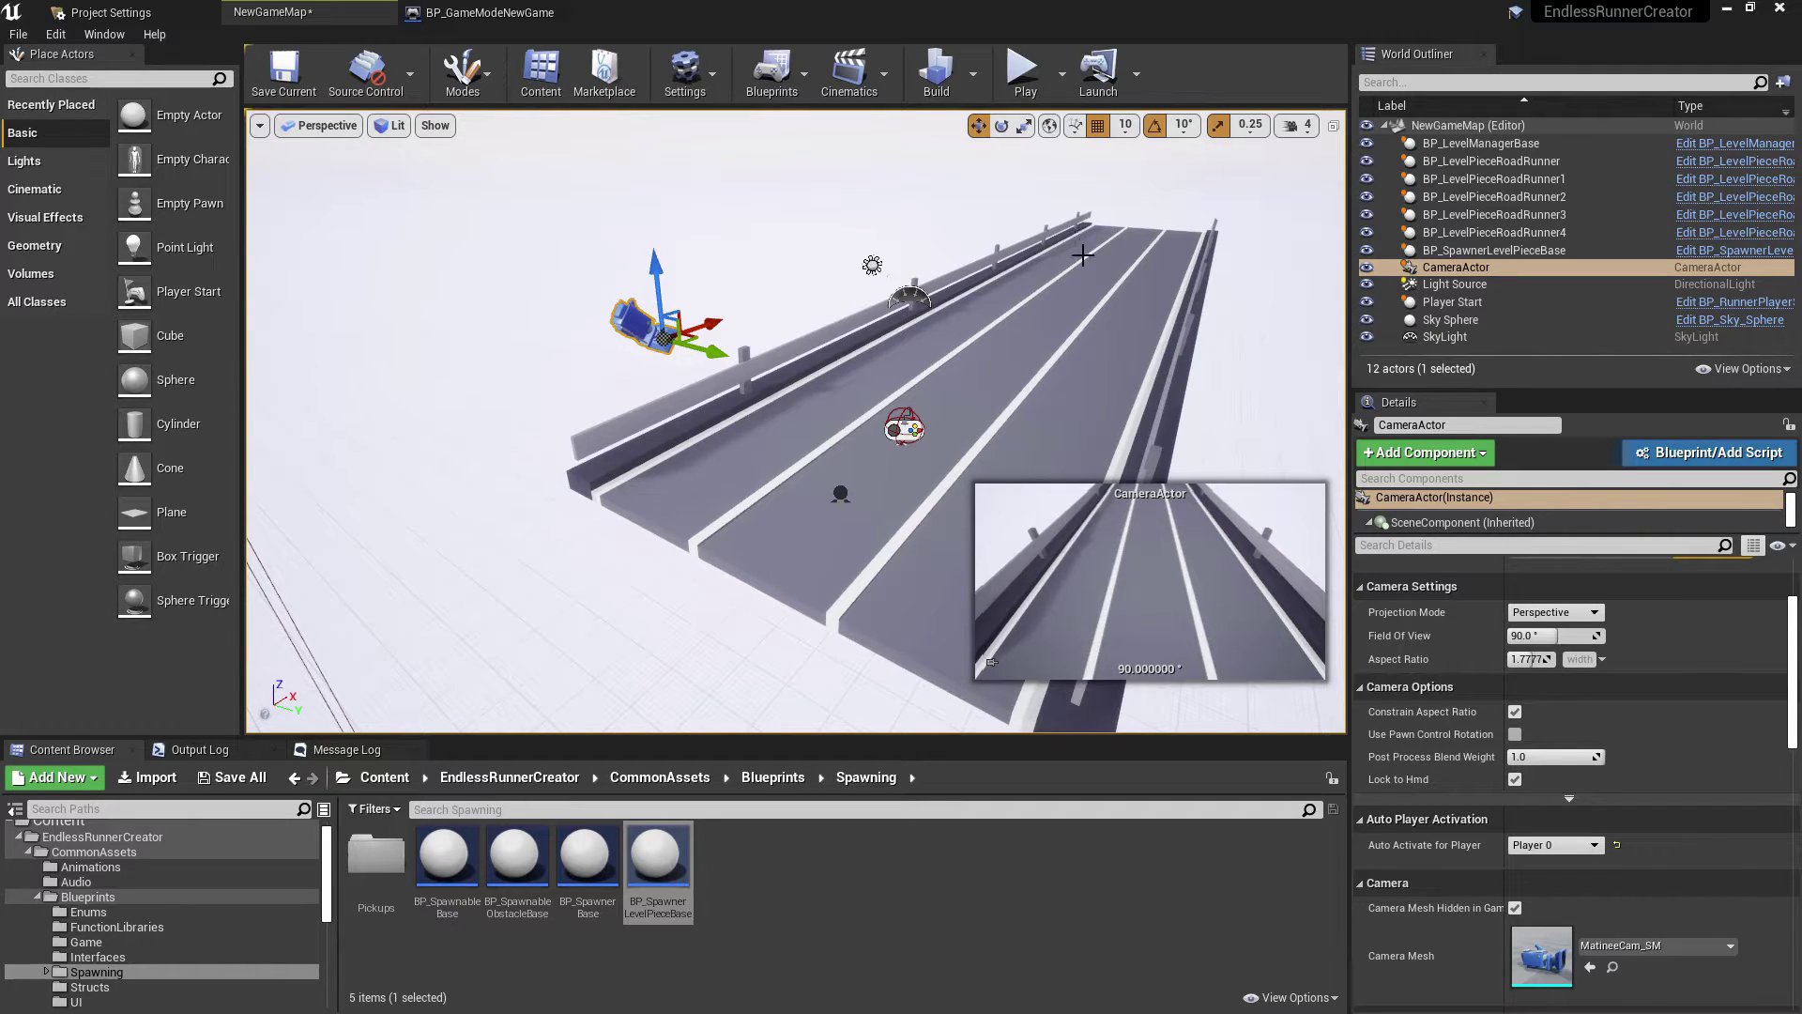
click(904, 427)
scroll(1555, 740, down, 5)
click(1555, 740)
text(3)
key(Return)
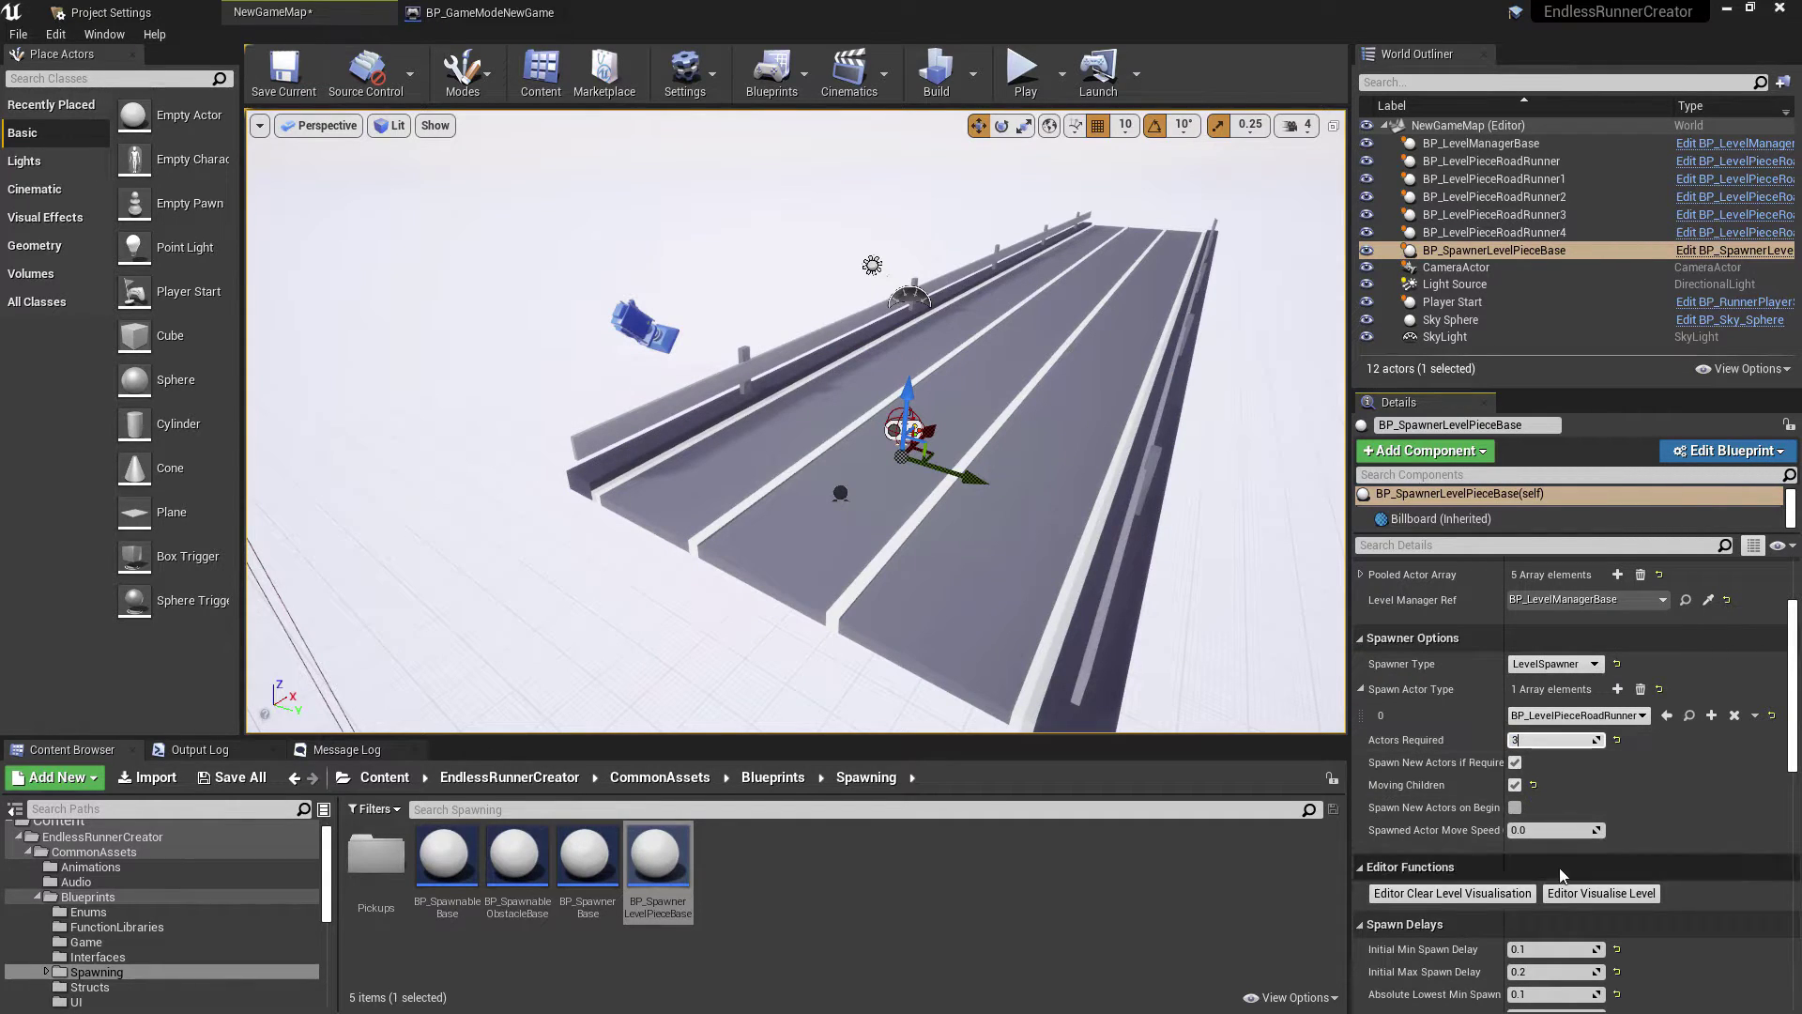
click(1577, 894)
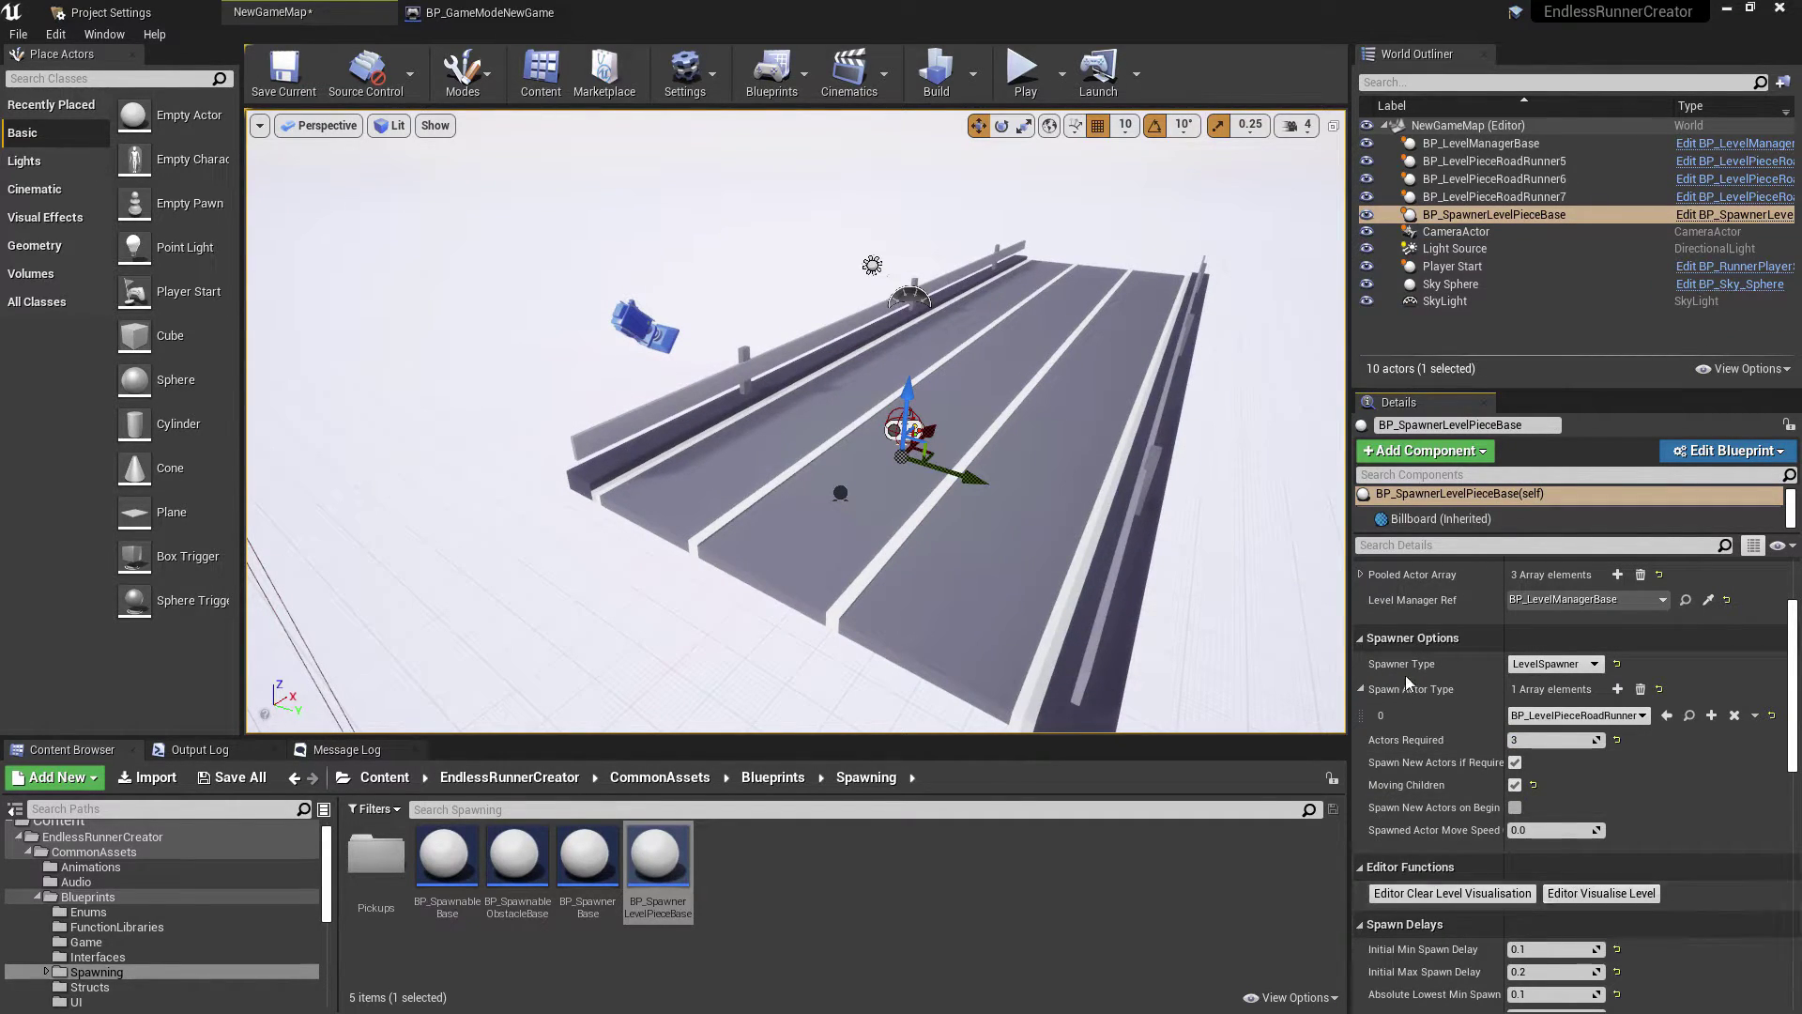
Step: Check the shortened road in the CameraActor preview and play-test the map
click(648, 329)
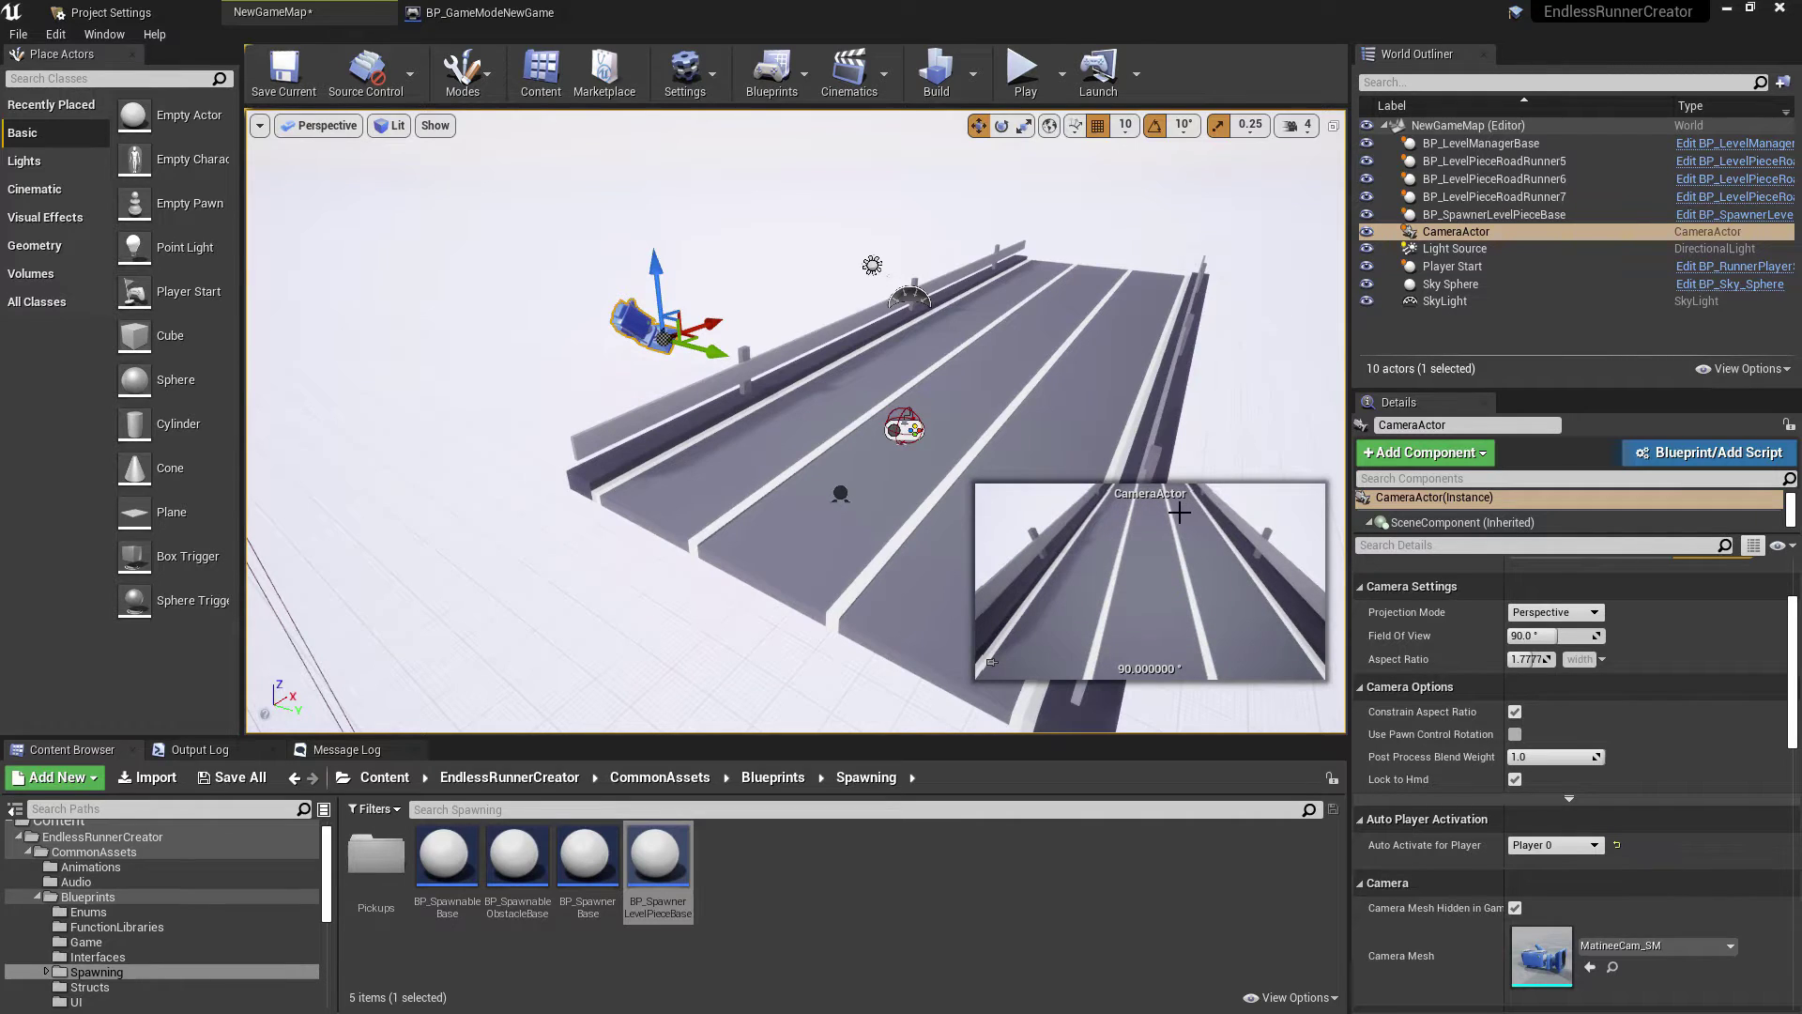
click(1033, 75)
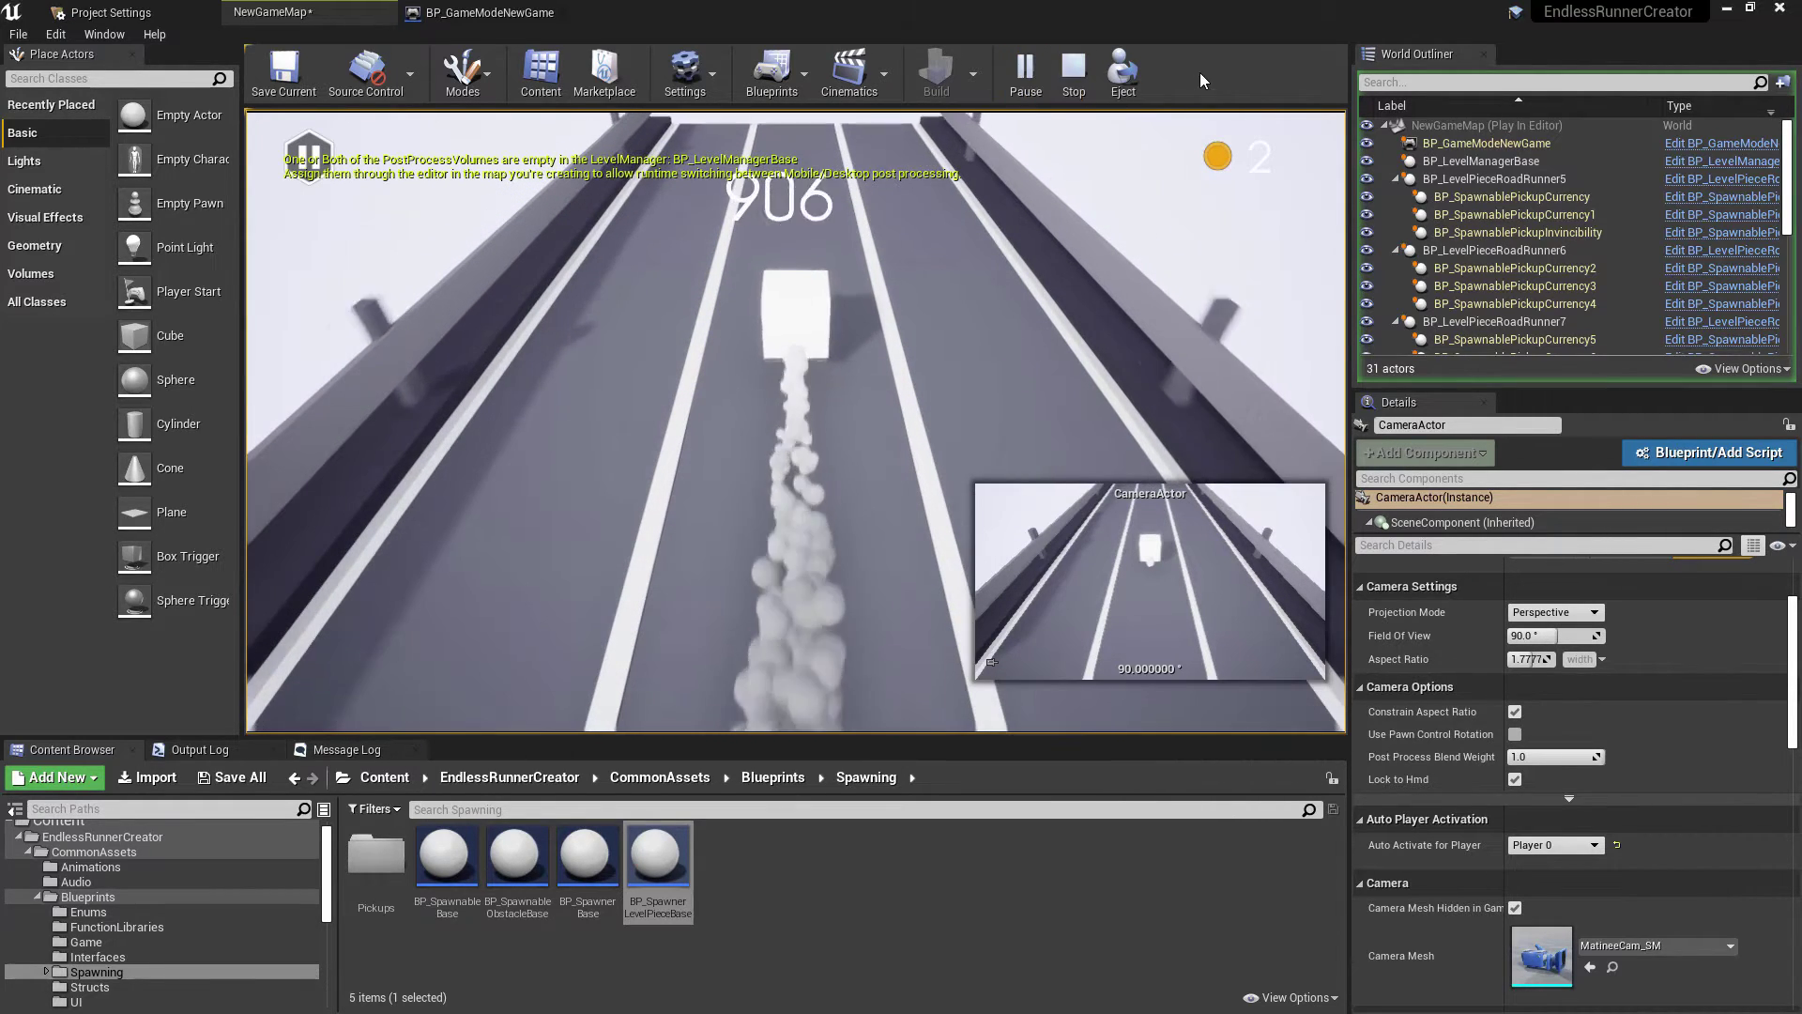
key(Escape)
Step: Remove the generated road pieces with the level piece spawner's Editor Clear Level Visualisation function
click(1558, 215)
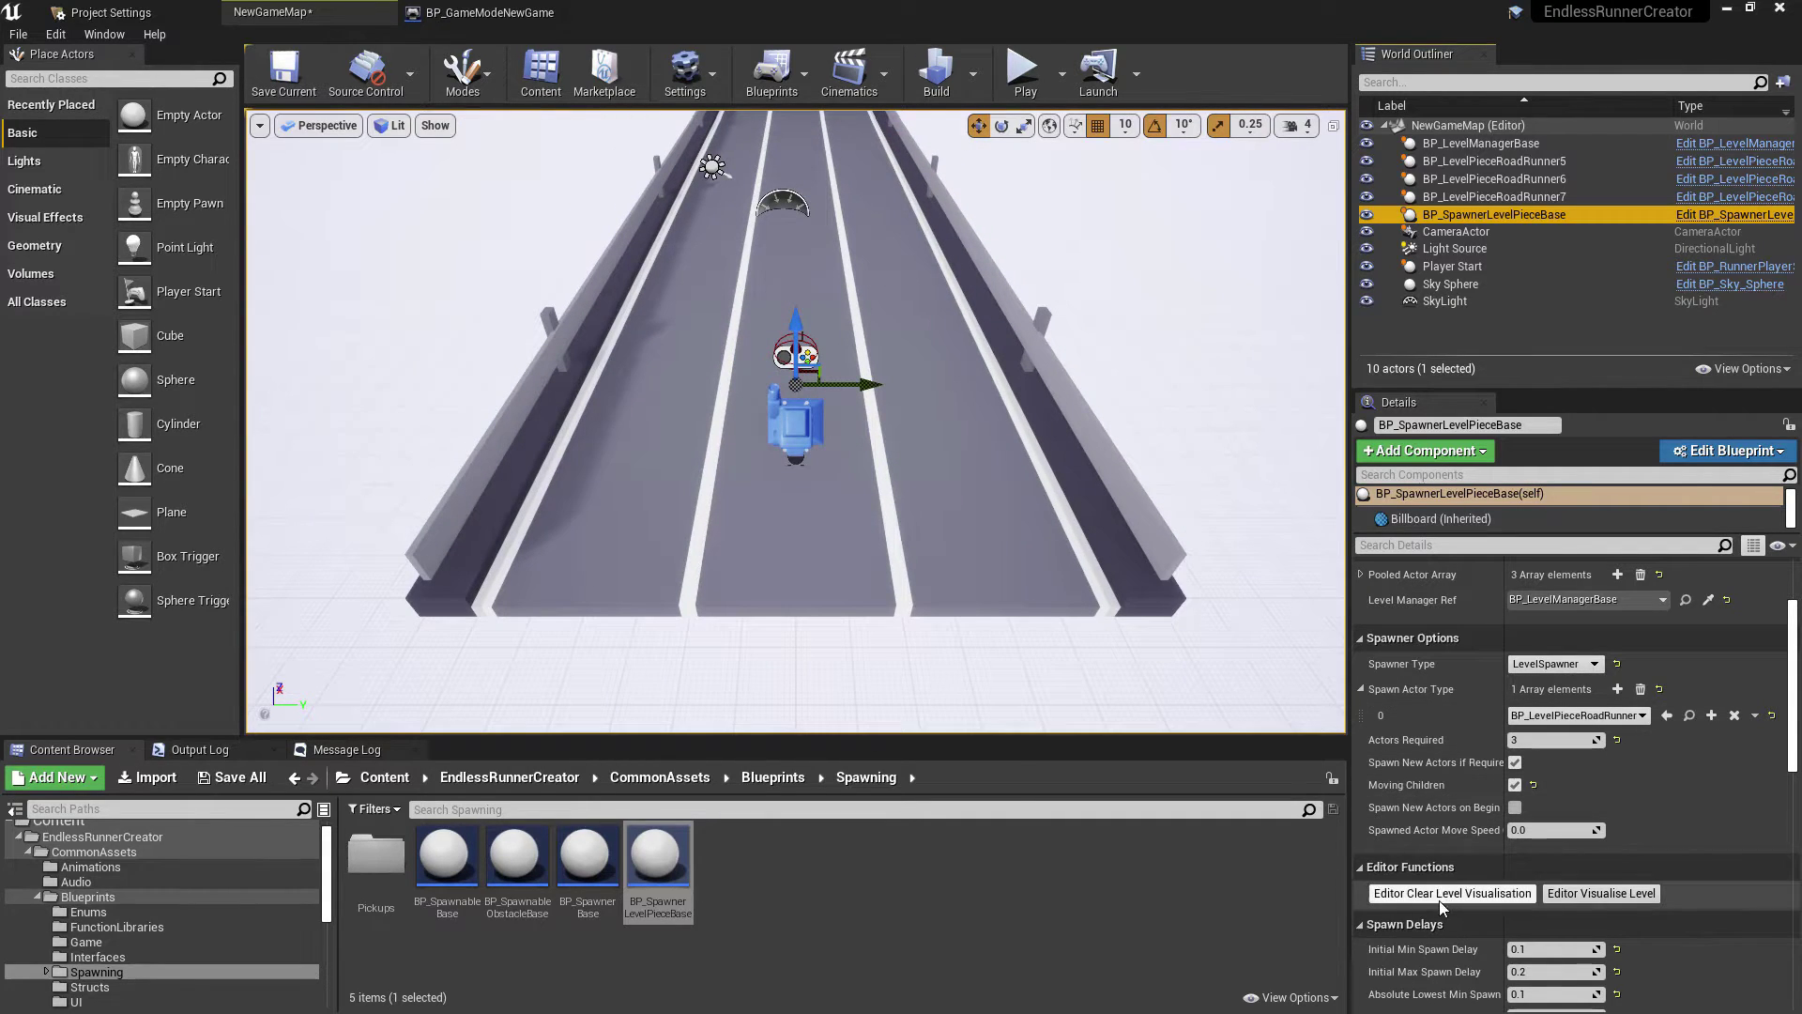
click(1439, 896)
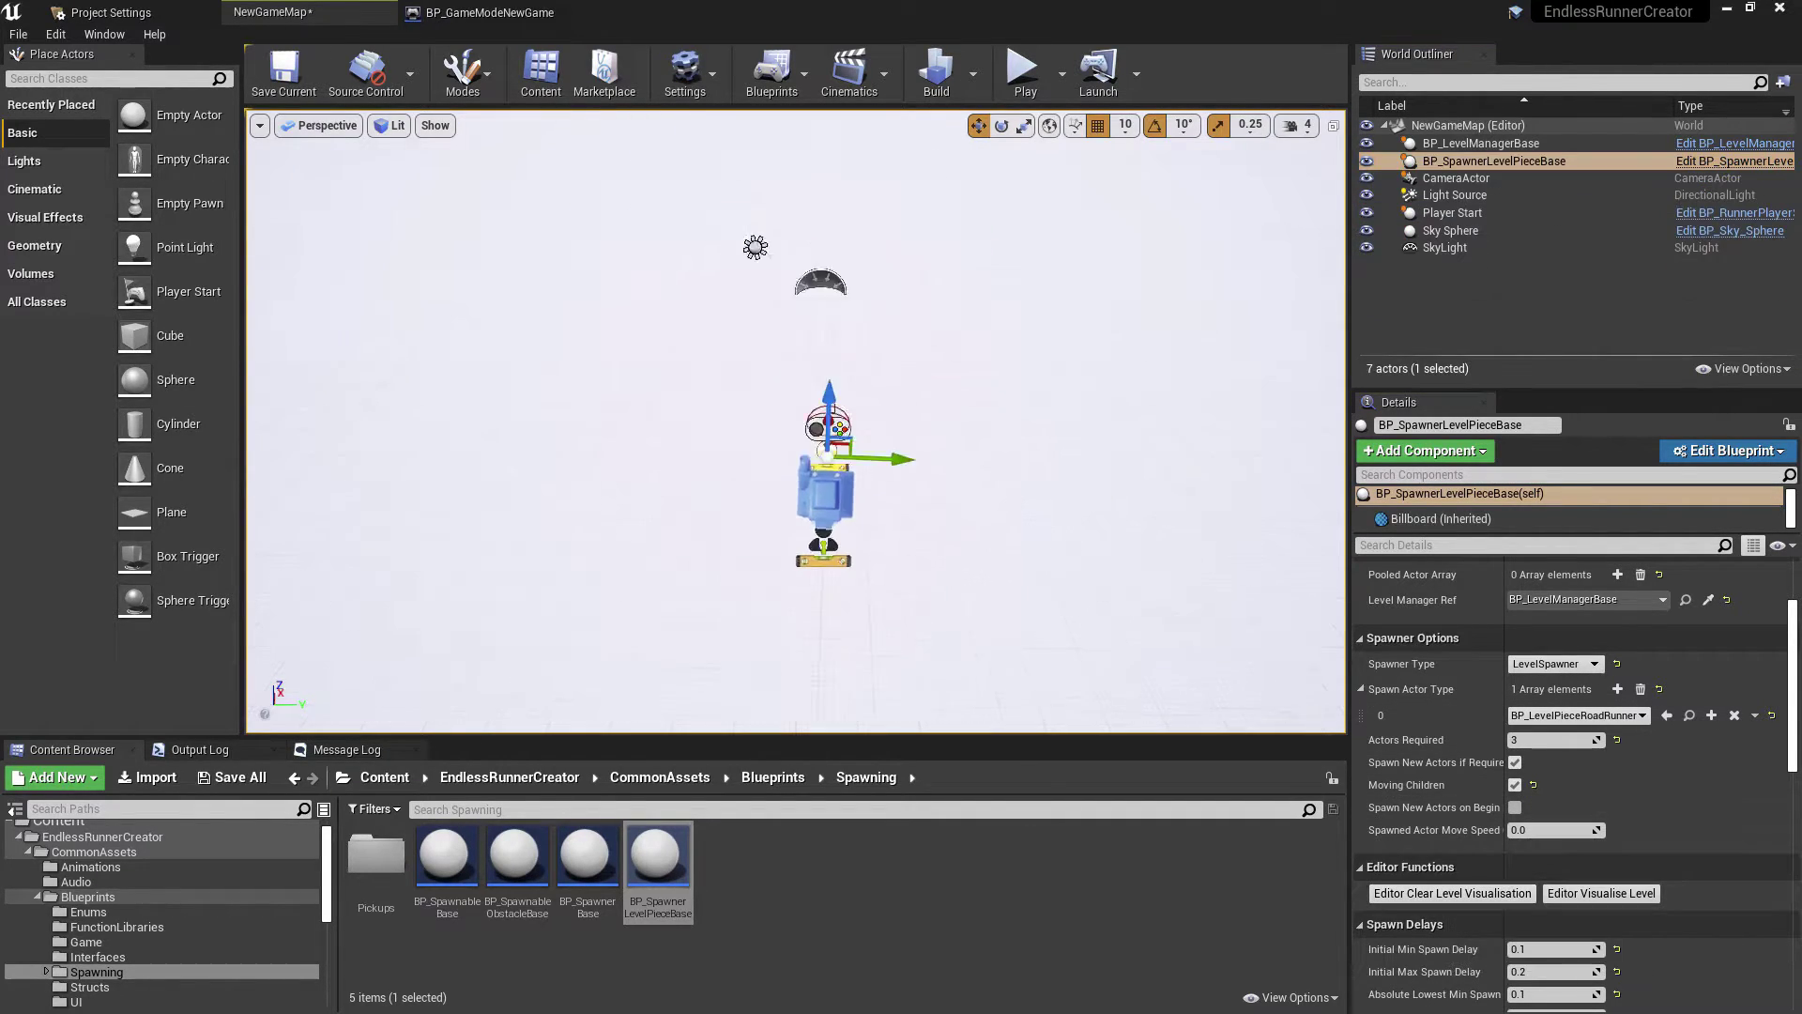
right_drag(1074, 591, 1025, 516)
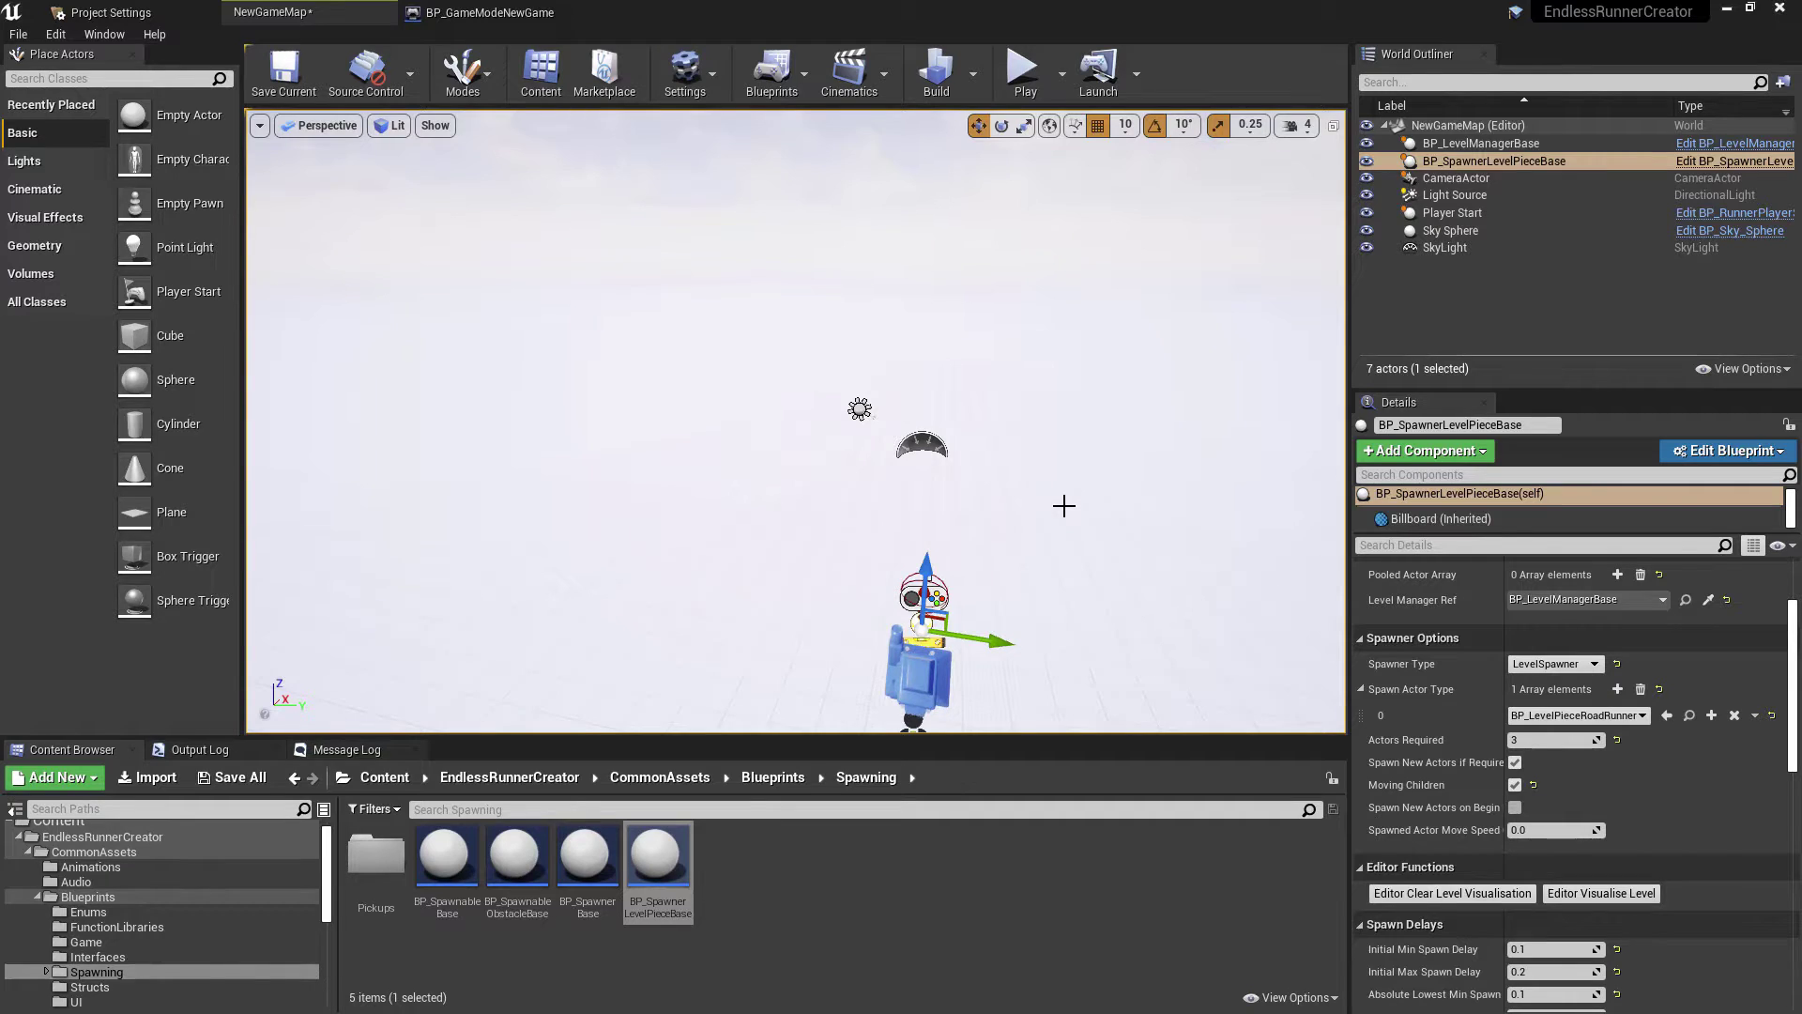
Step: Play-test the map without pre-generated road pieces and check the level piece spawner's Spawn New Actors on Begin option
click(1023, 74)
click(1075, 86)
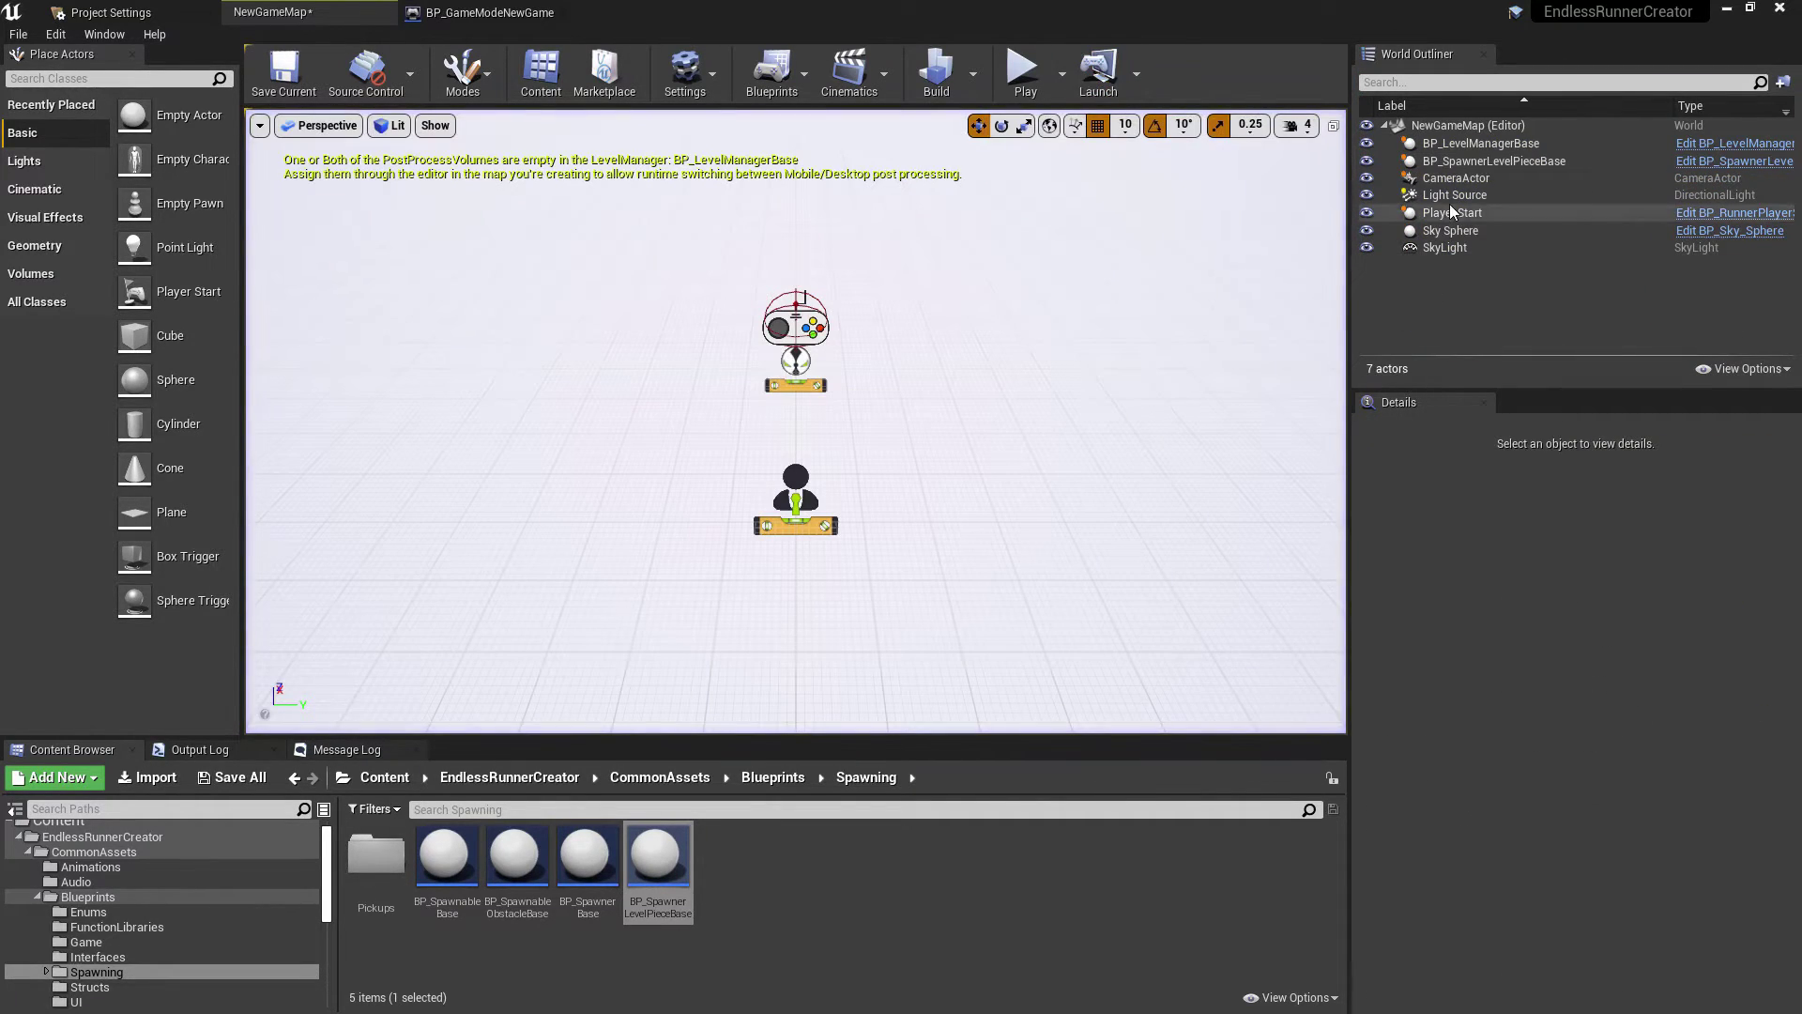
click(1500, 161)
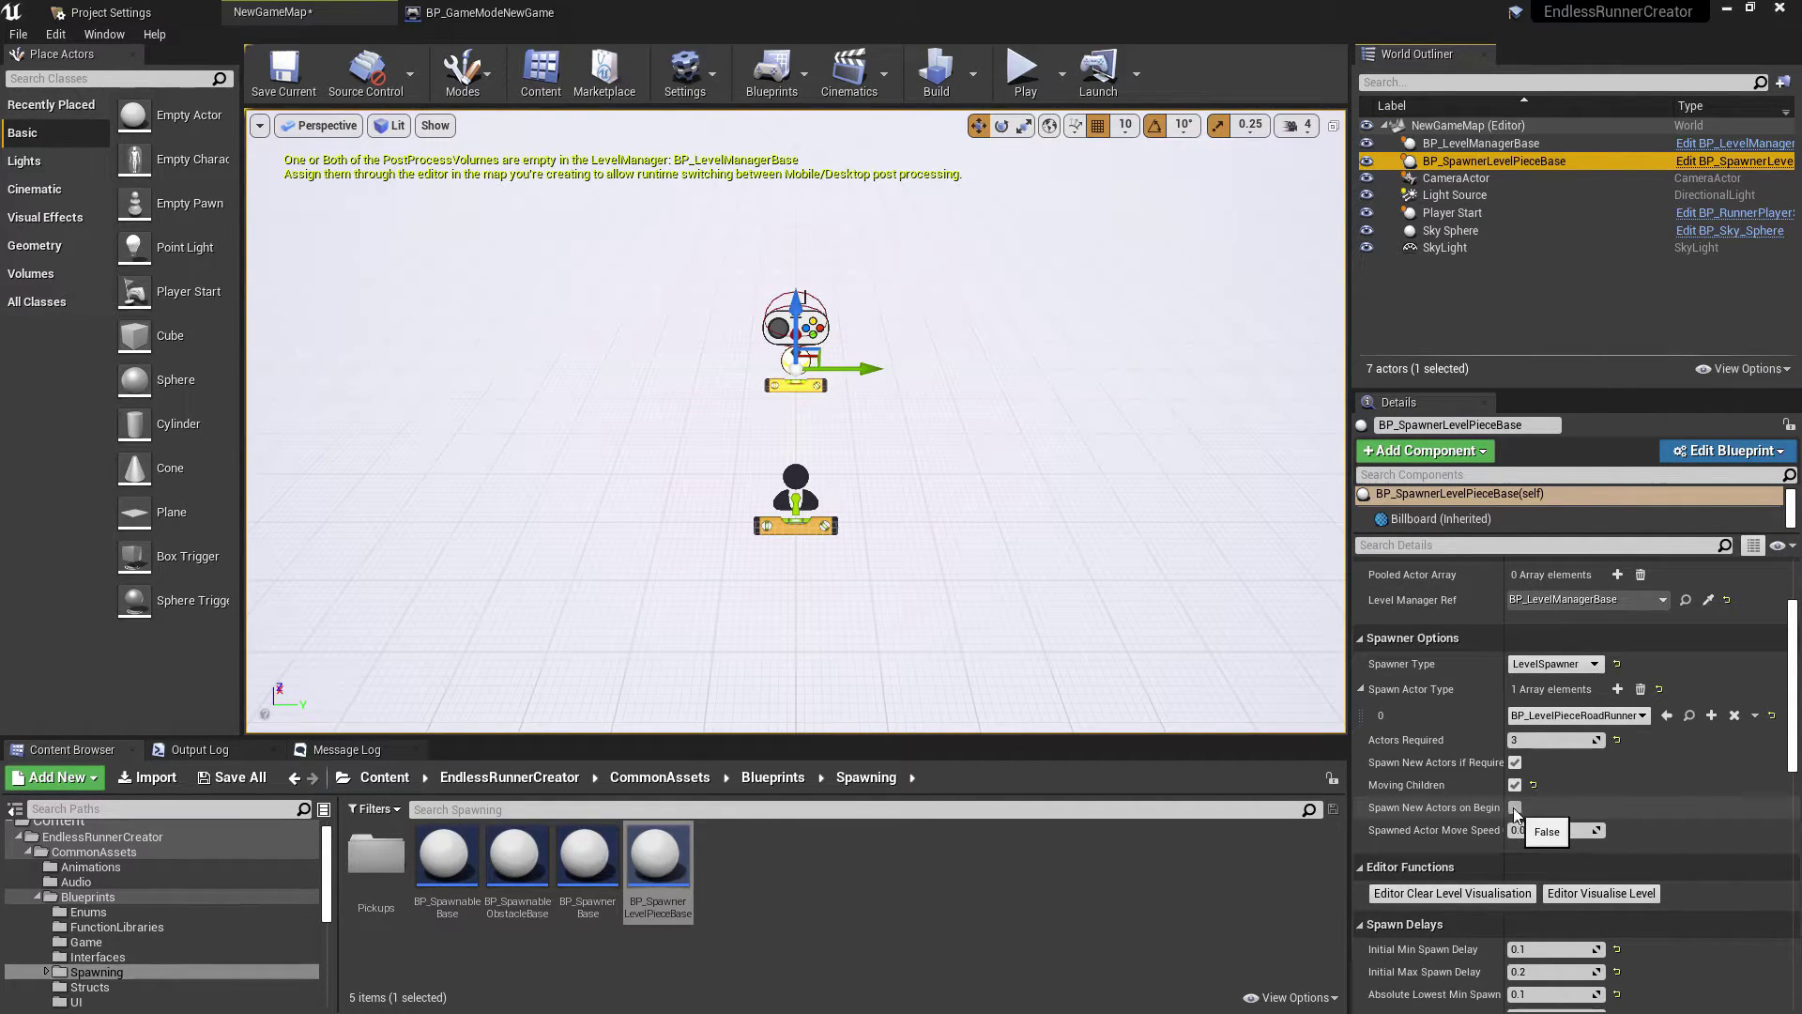
click(1045, 91)
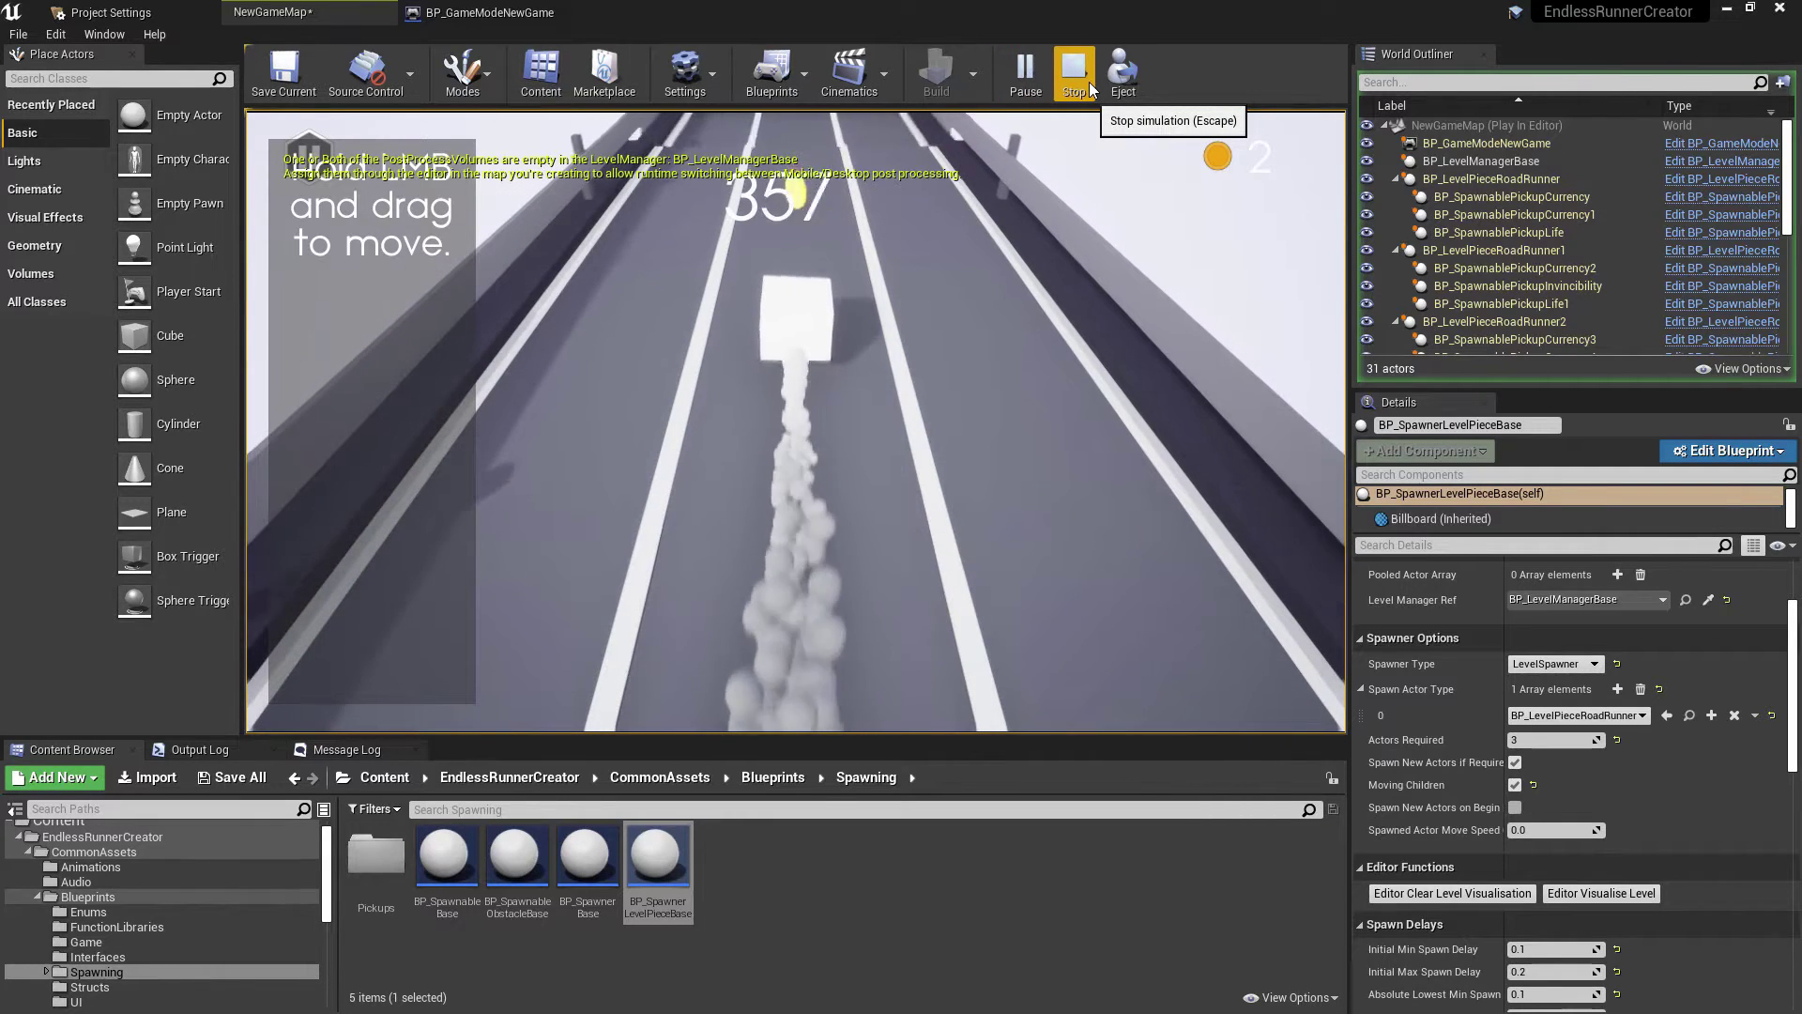
click(1089, 82)
Step: Play-test the map again, steering the player back and forth across the lanes, and end the session
click(1016, 66)
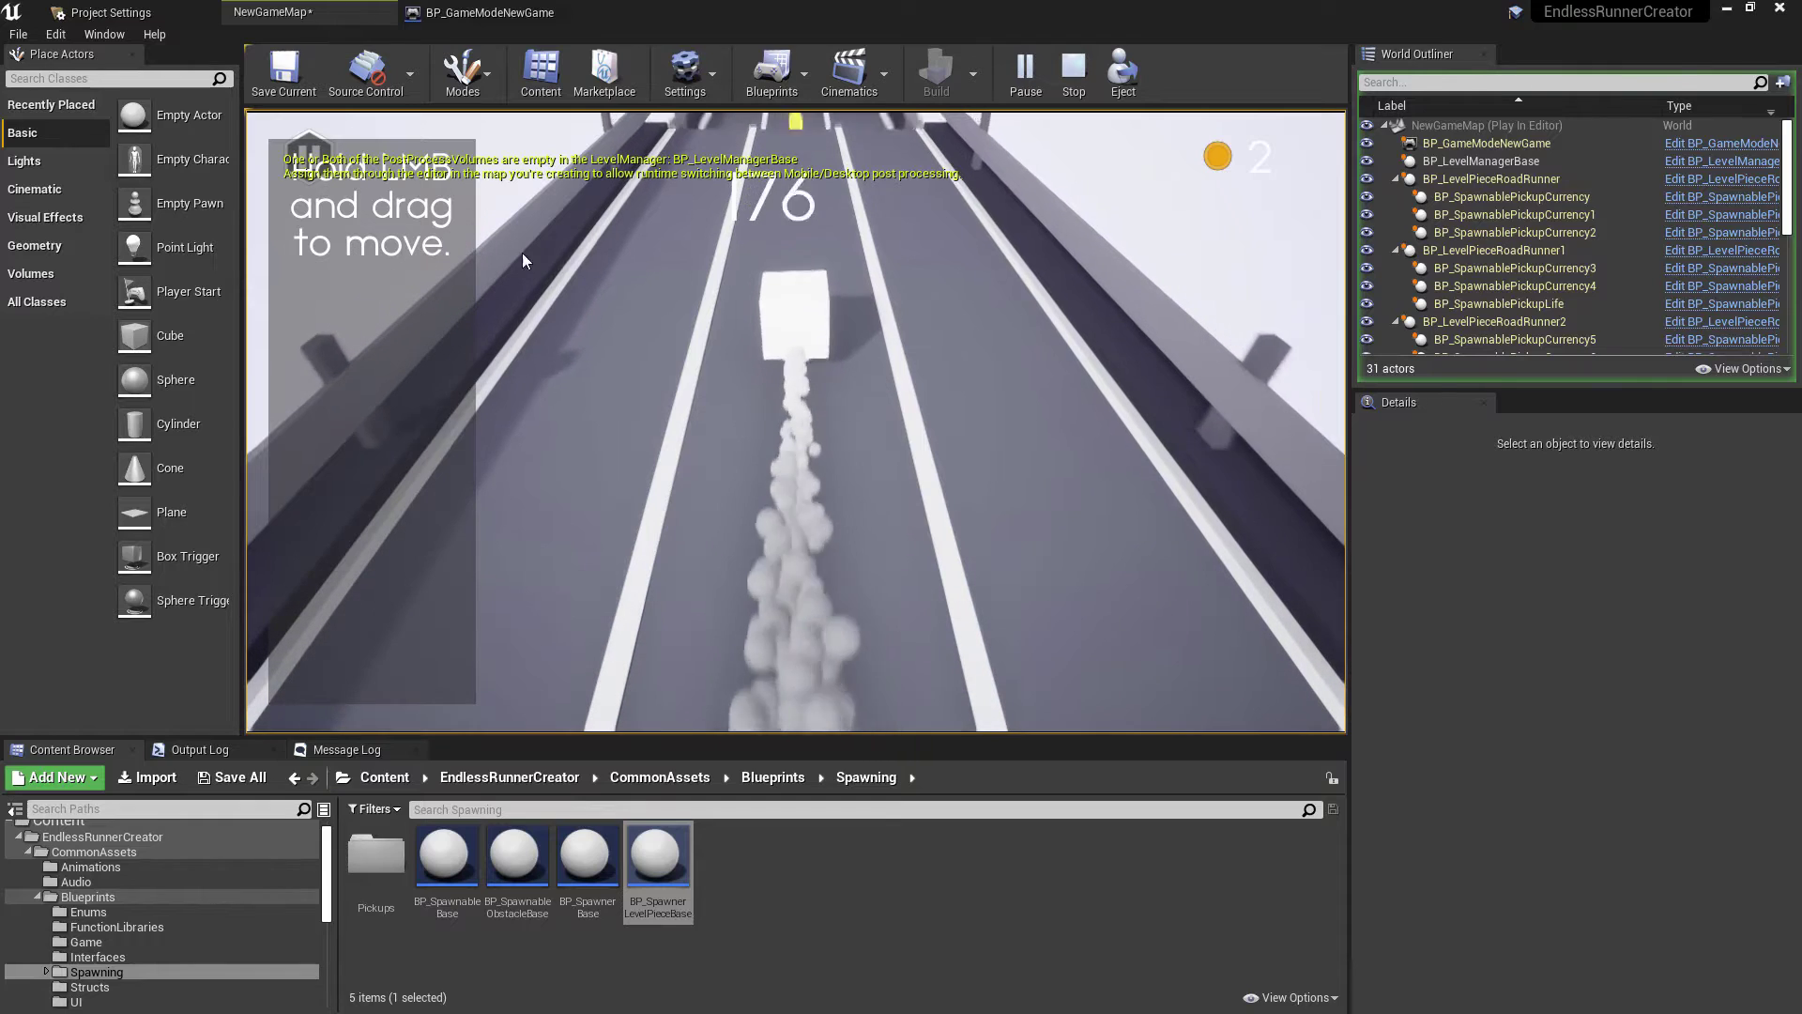
drag(763, 259, 976, 263)
key(a)
key(a)
key(d)
key(d)
key(a)
key(a)
key(d)
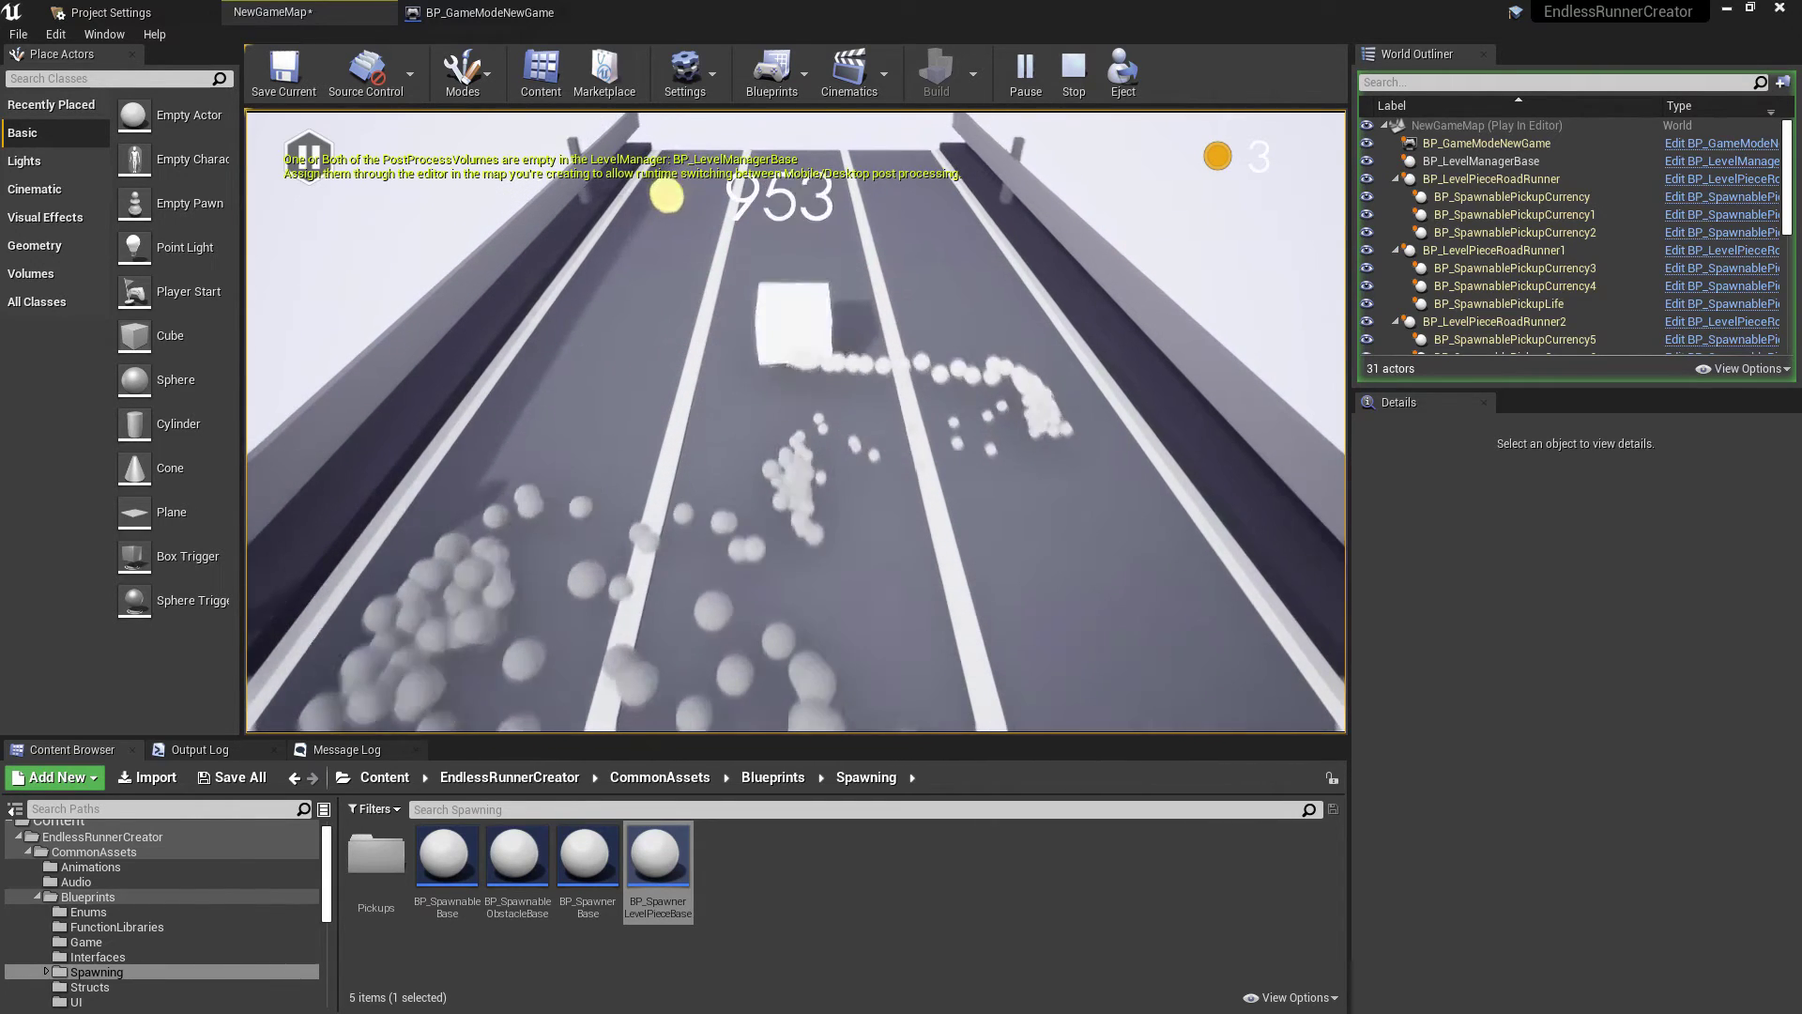
key(a)
key(d)
key(d)
key(Escape)
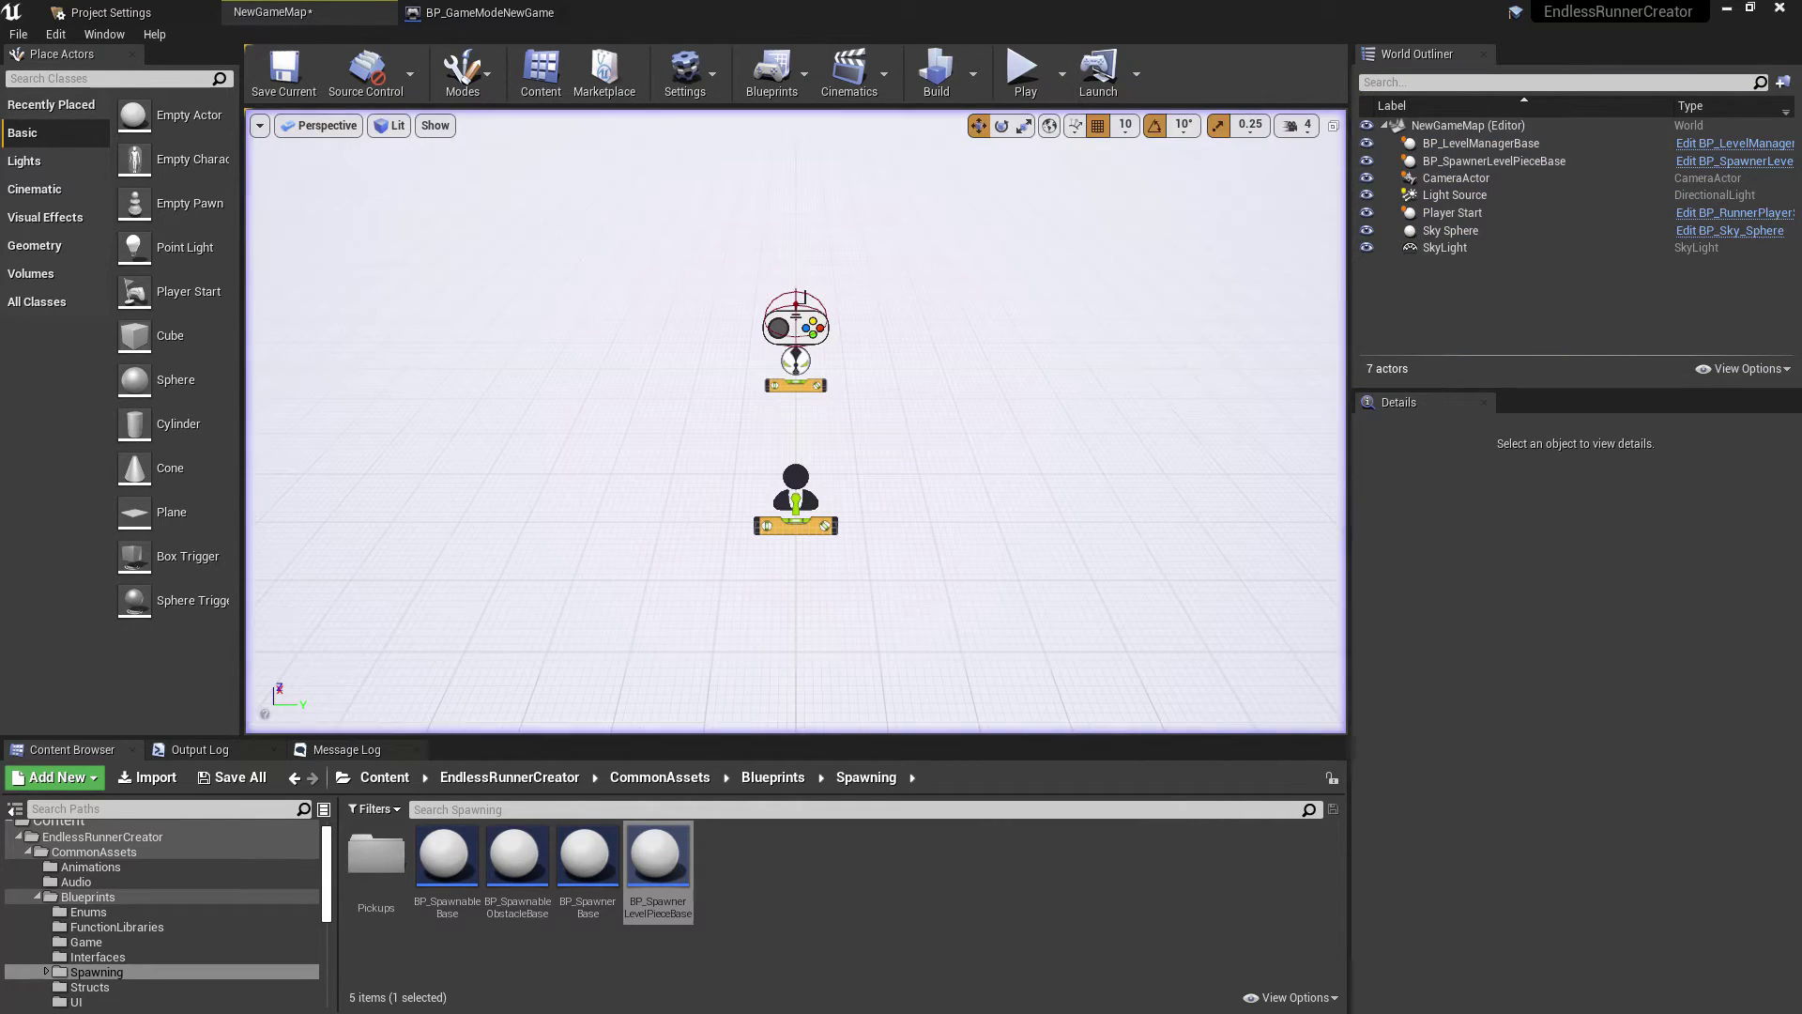
Step: Set the Game Type of BP_LevelManagerBase to RoadRunner
click(1505, 148)
scroll(1690, 687, up, 3)
scroll(1688, 668, down, 2)
scroll(1494, 778, down, 3)
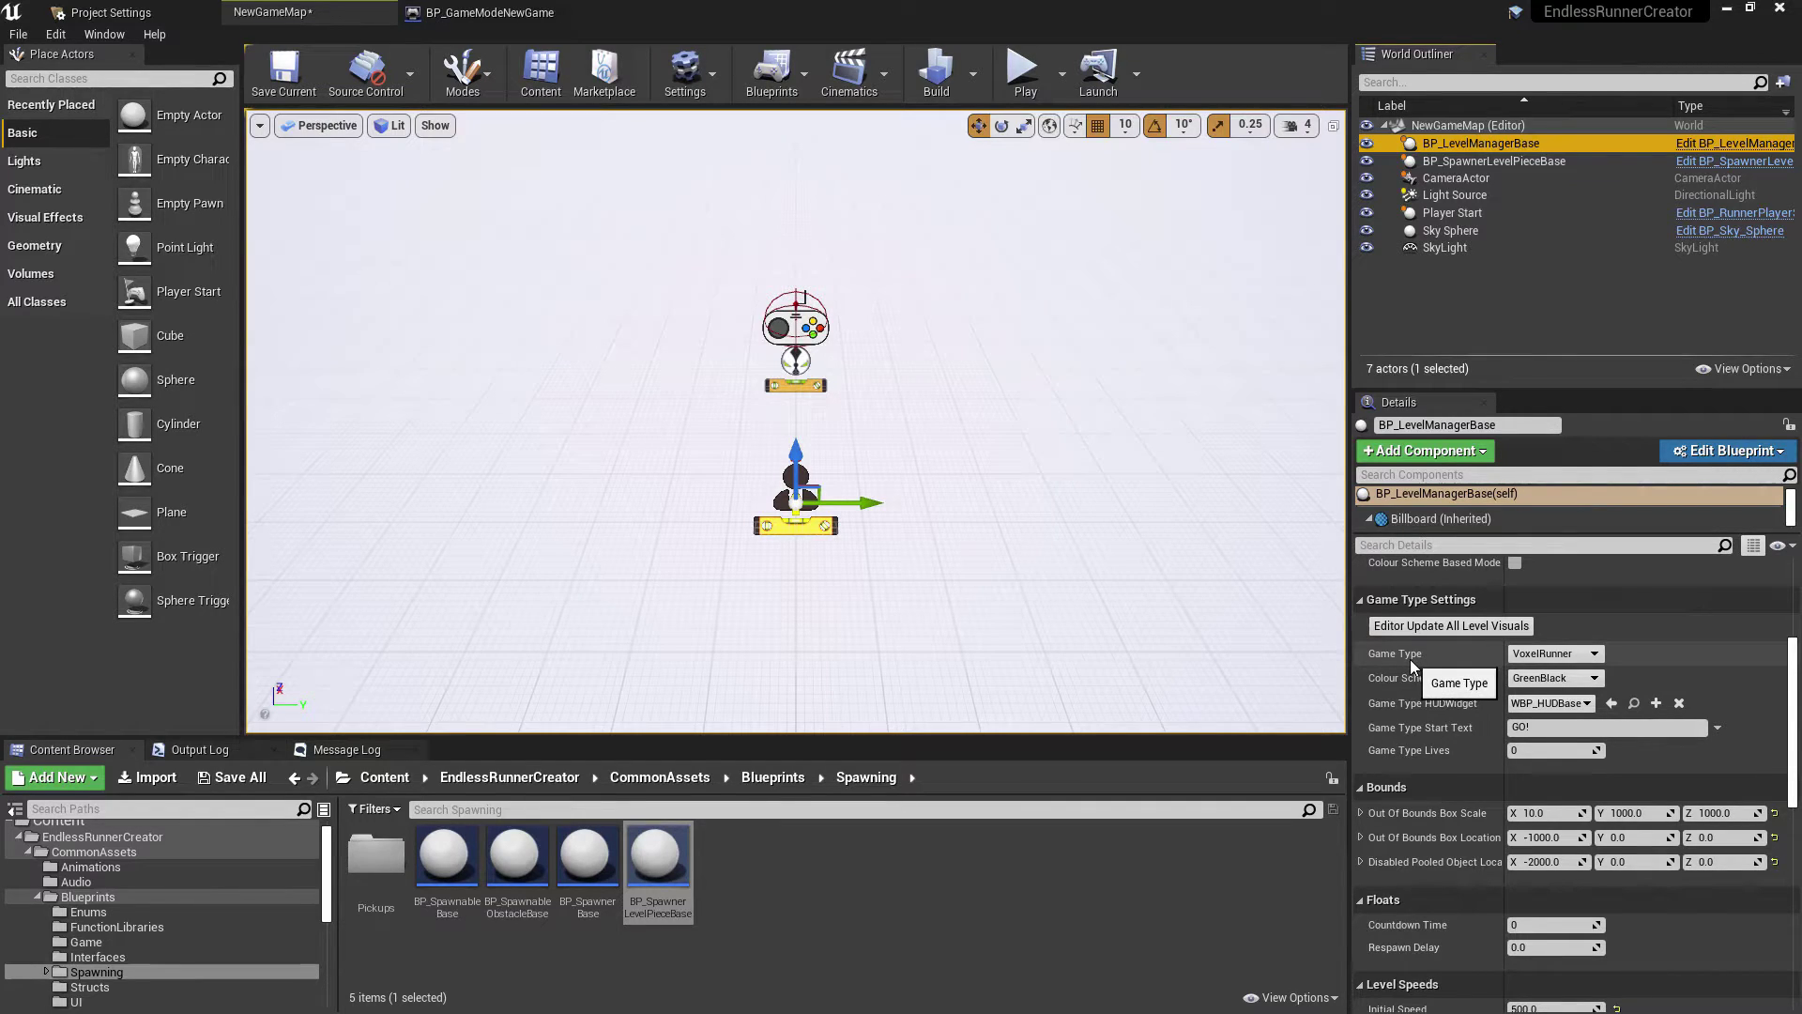
click(1566, 657)
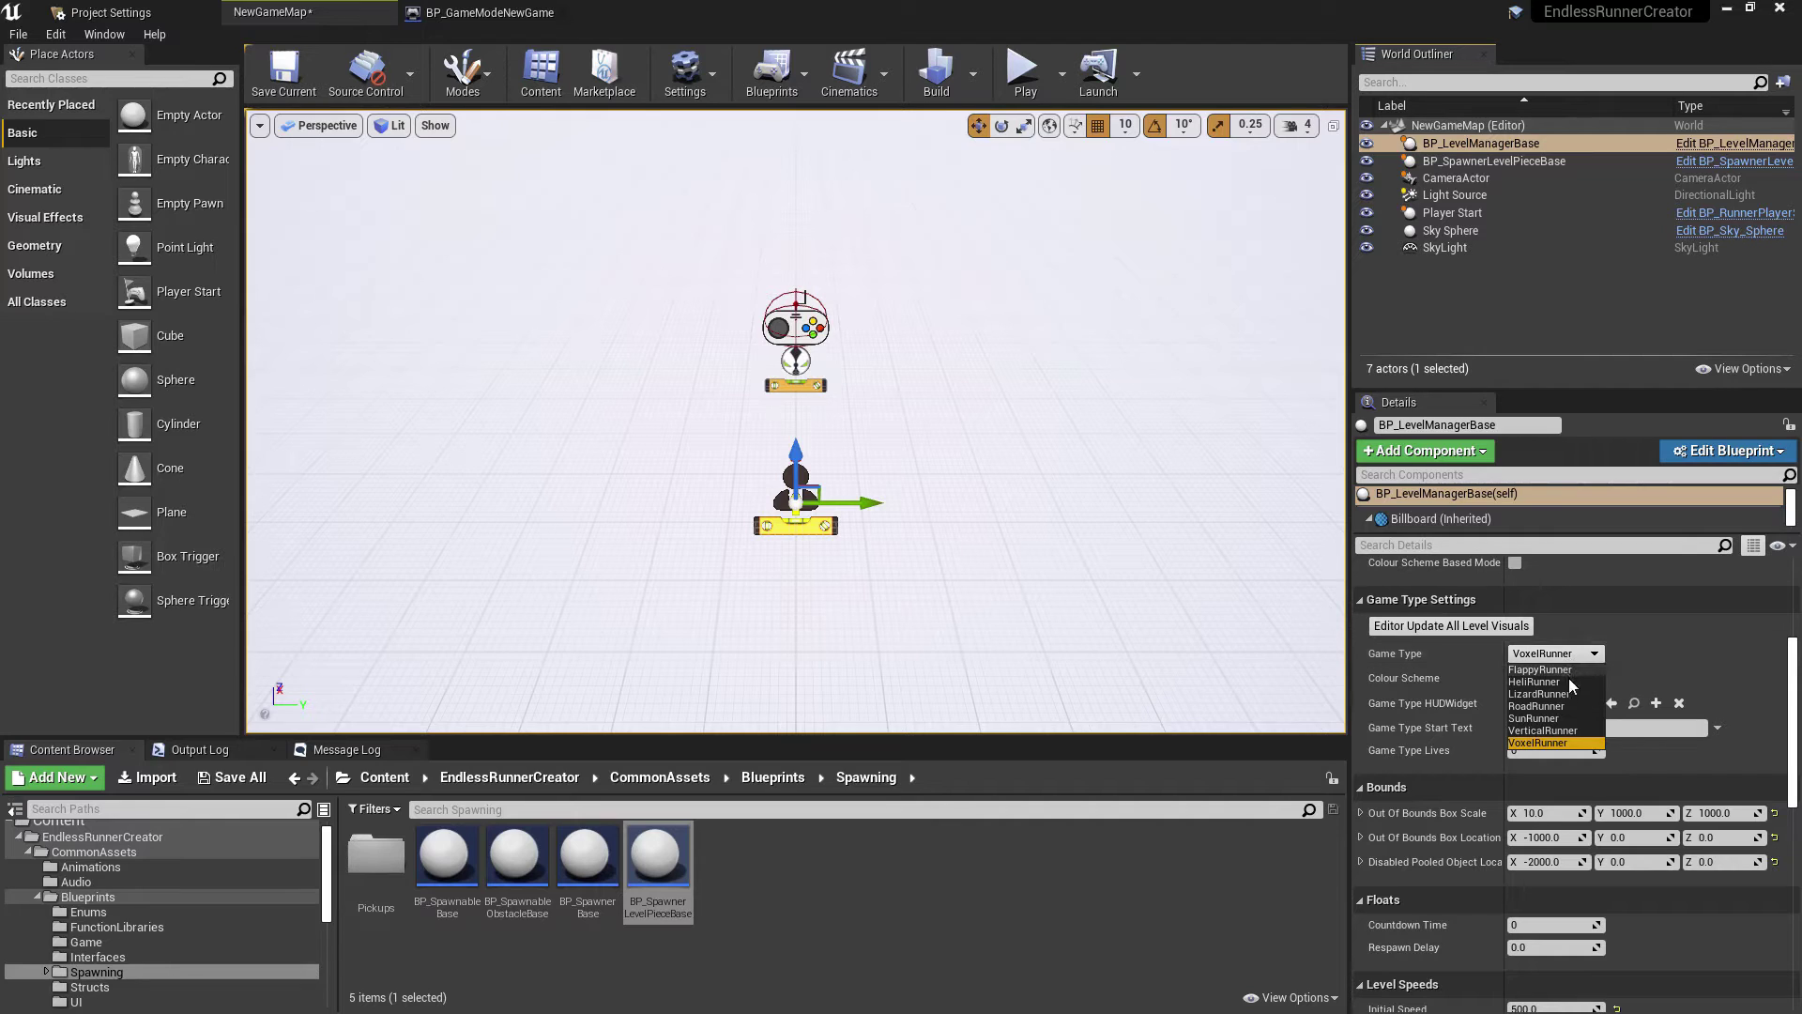
click(1574, 704)
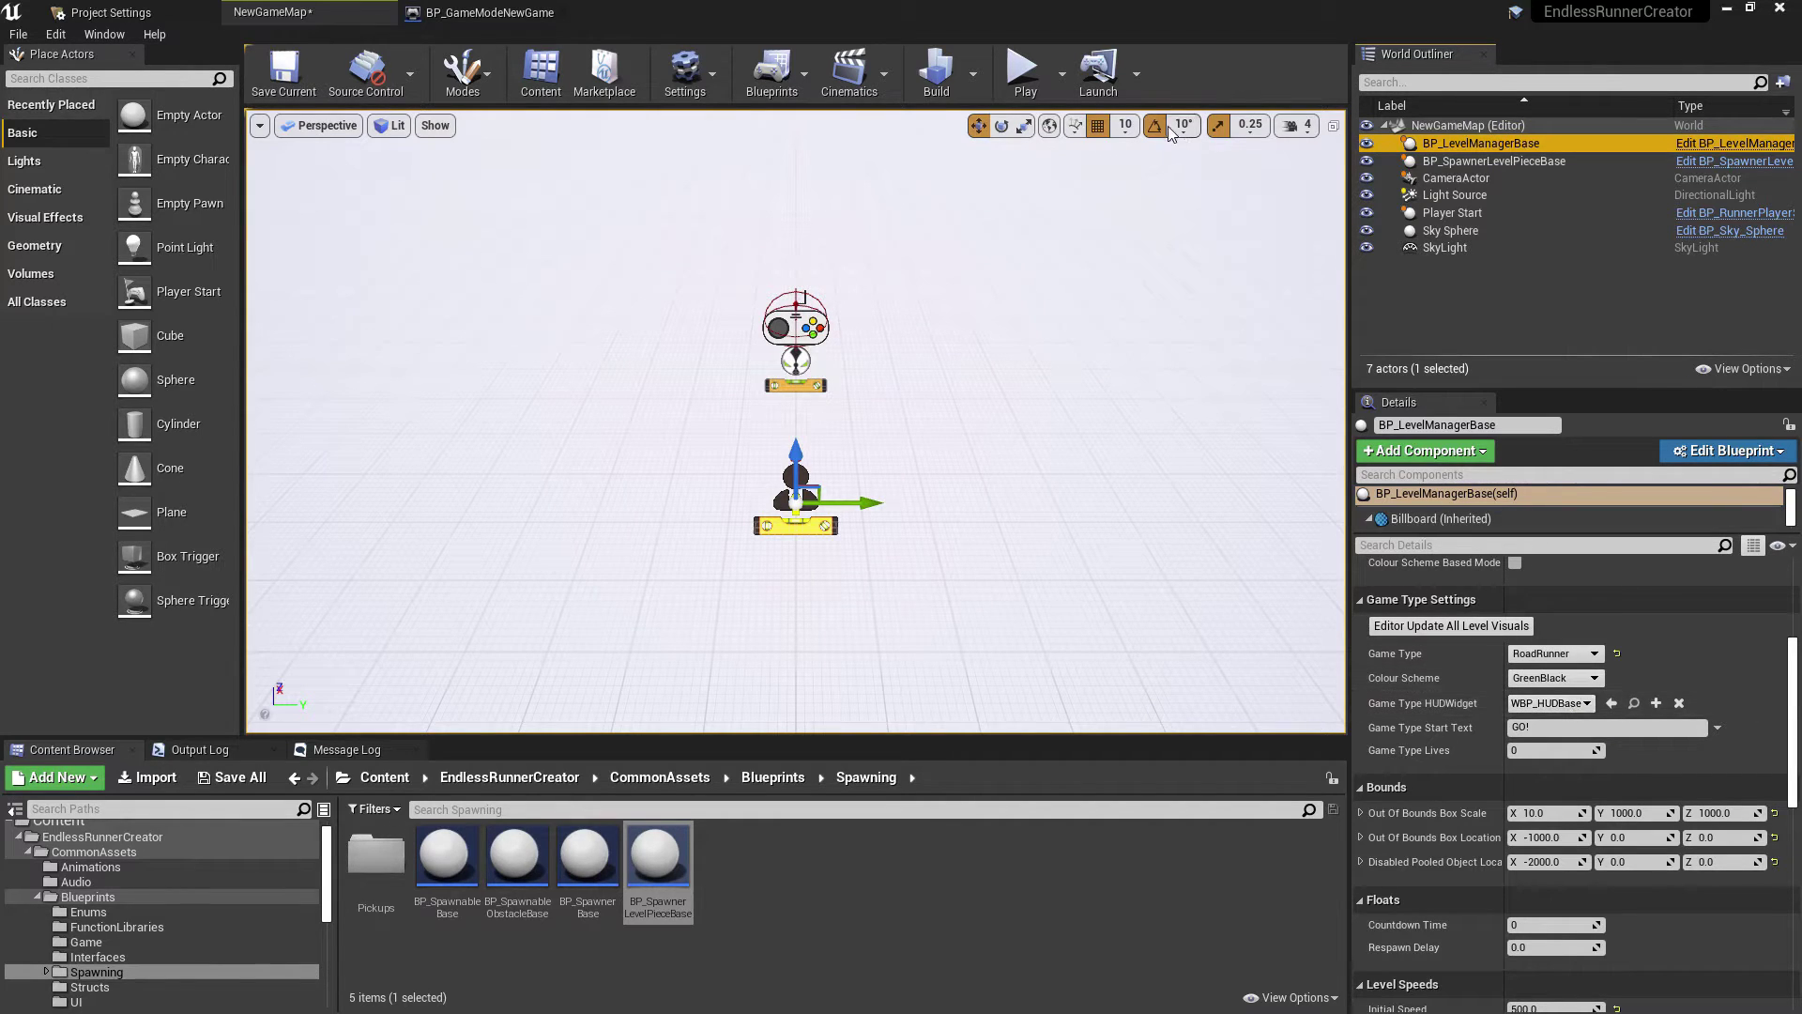
Step: Play-test the map several times to check its behaviour with the RoadRunner game type
click(1023, 74)
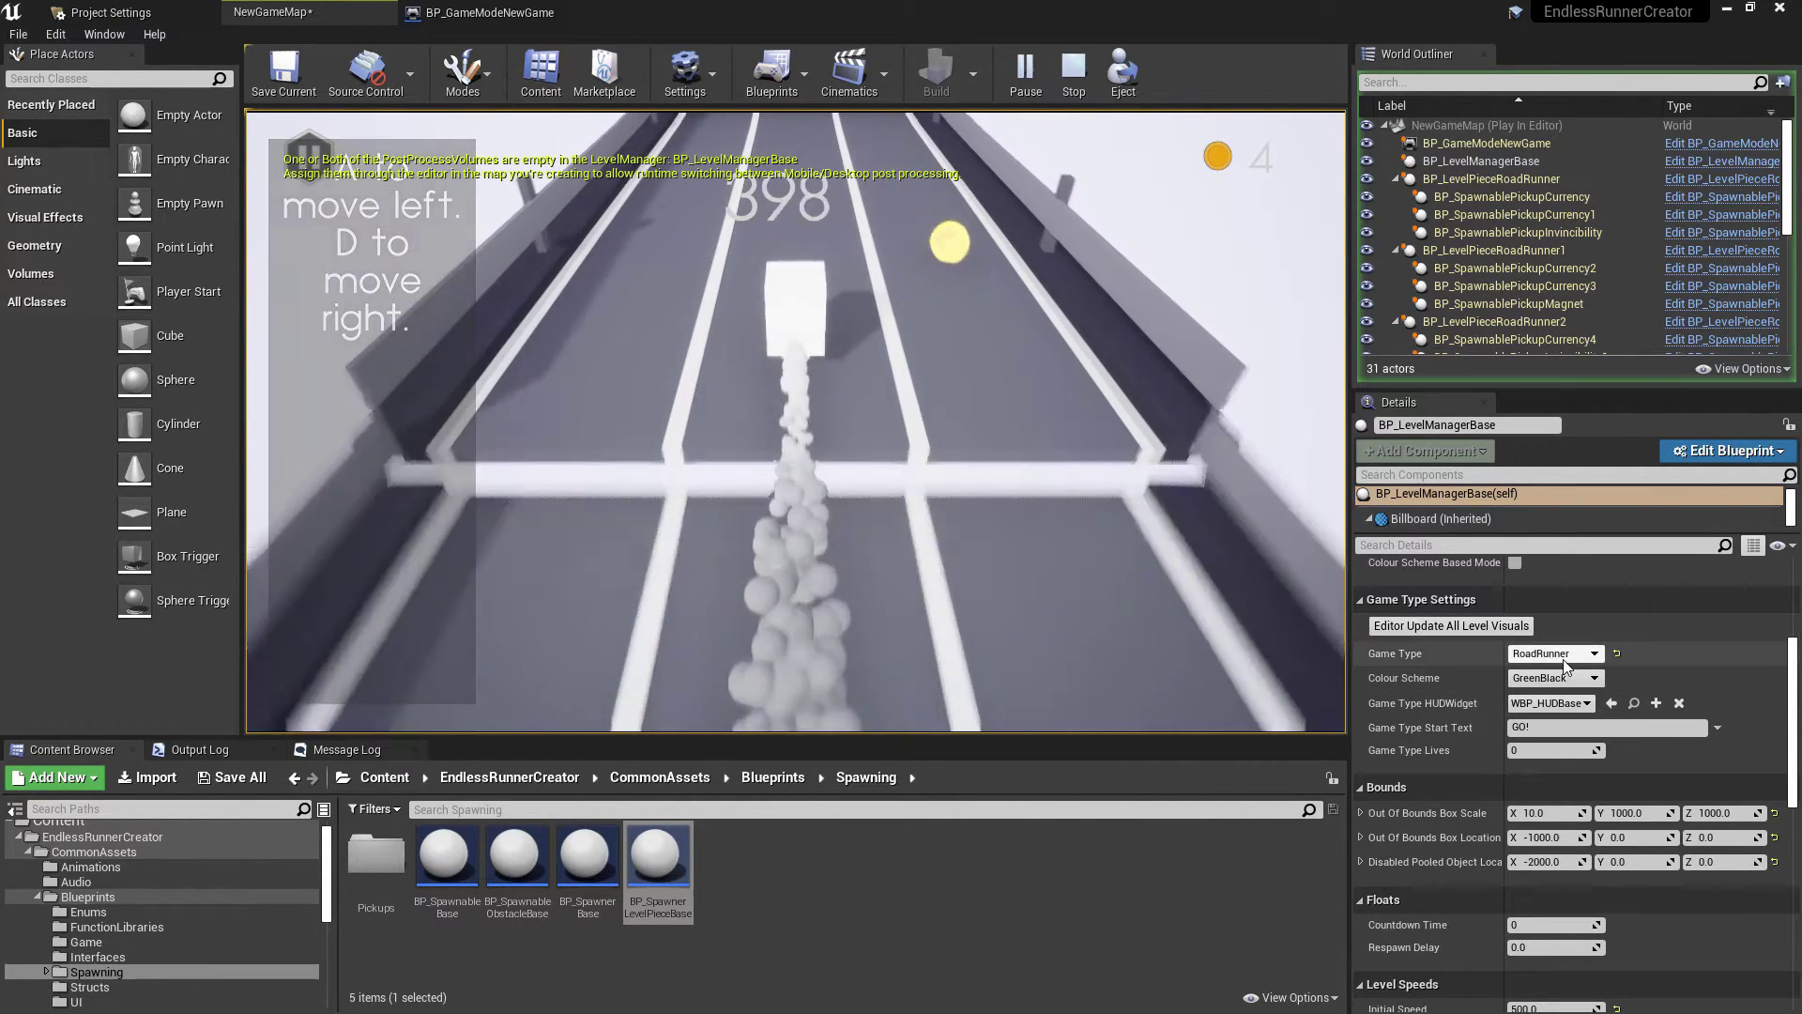
key(Escape)
click(1512, 145)
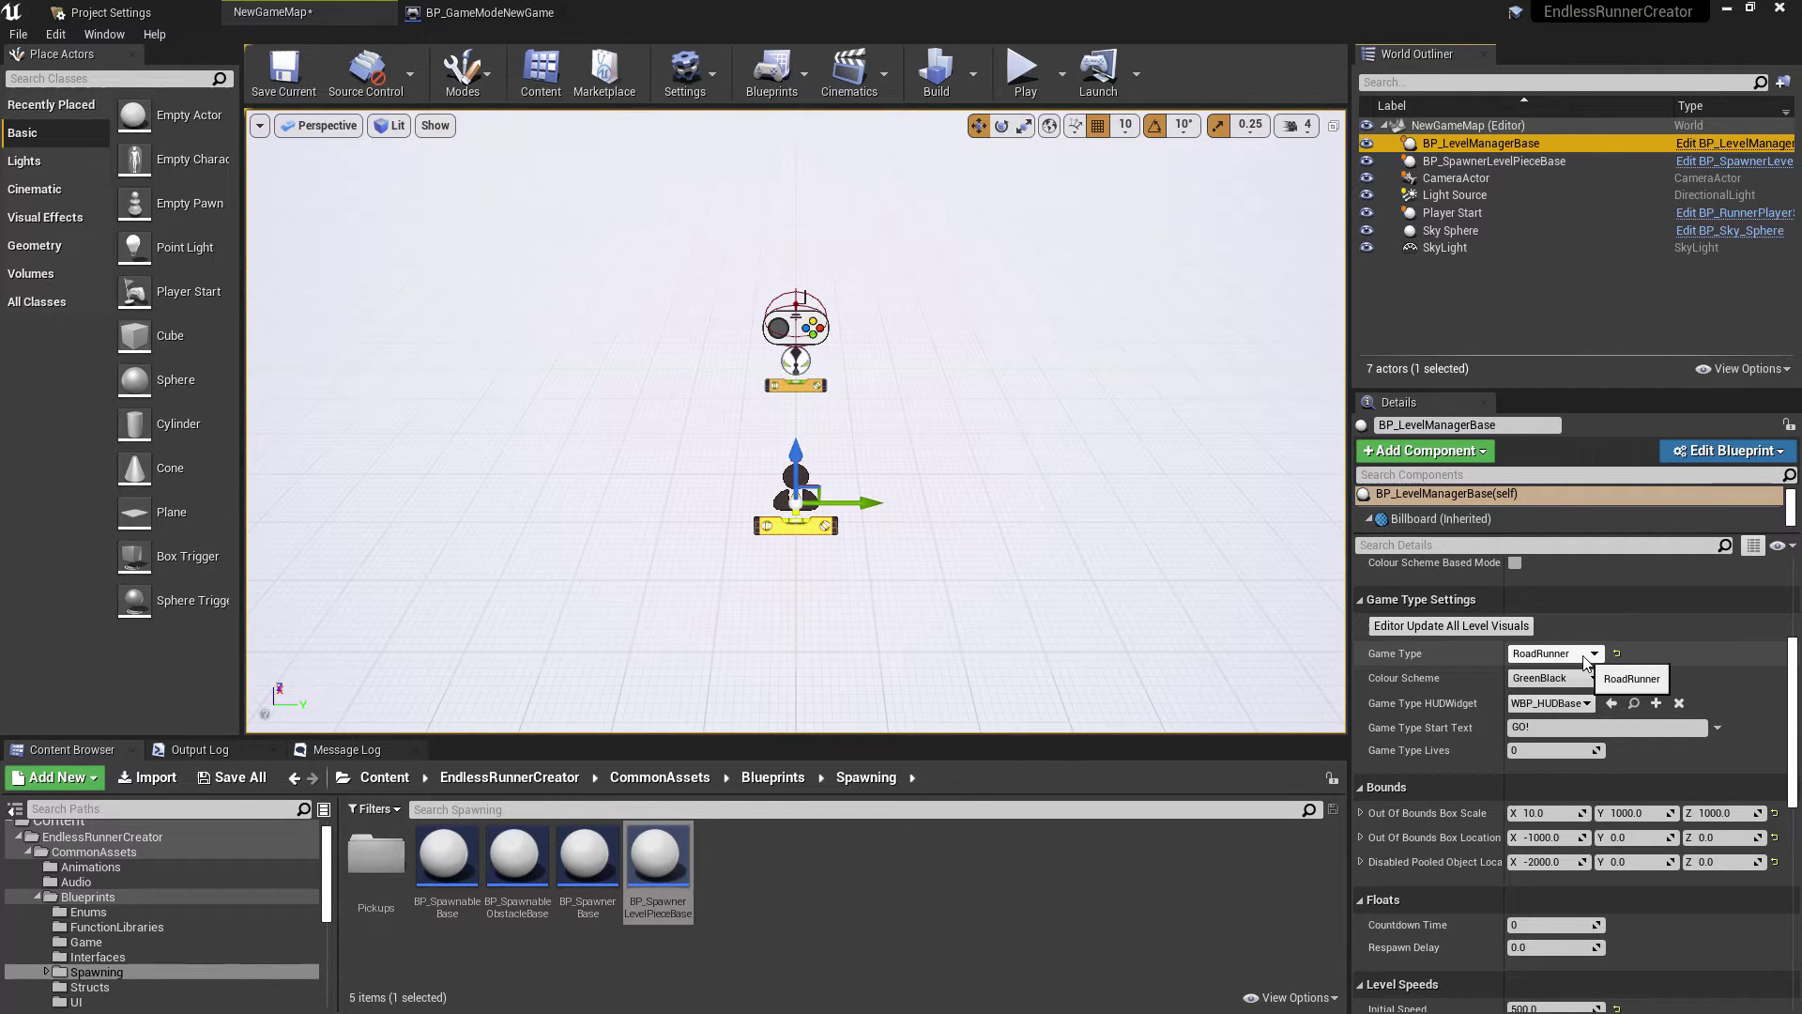
click(1025, 71)
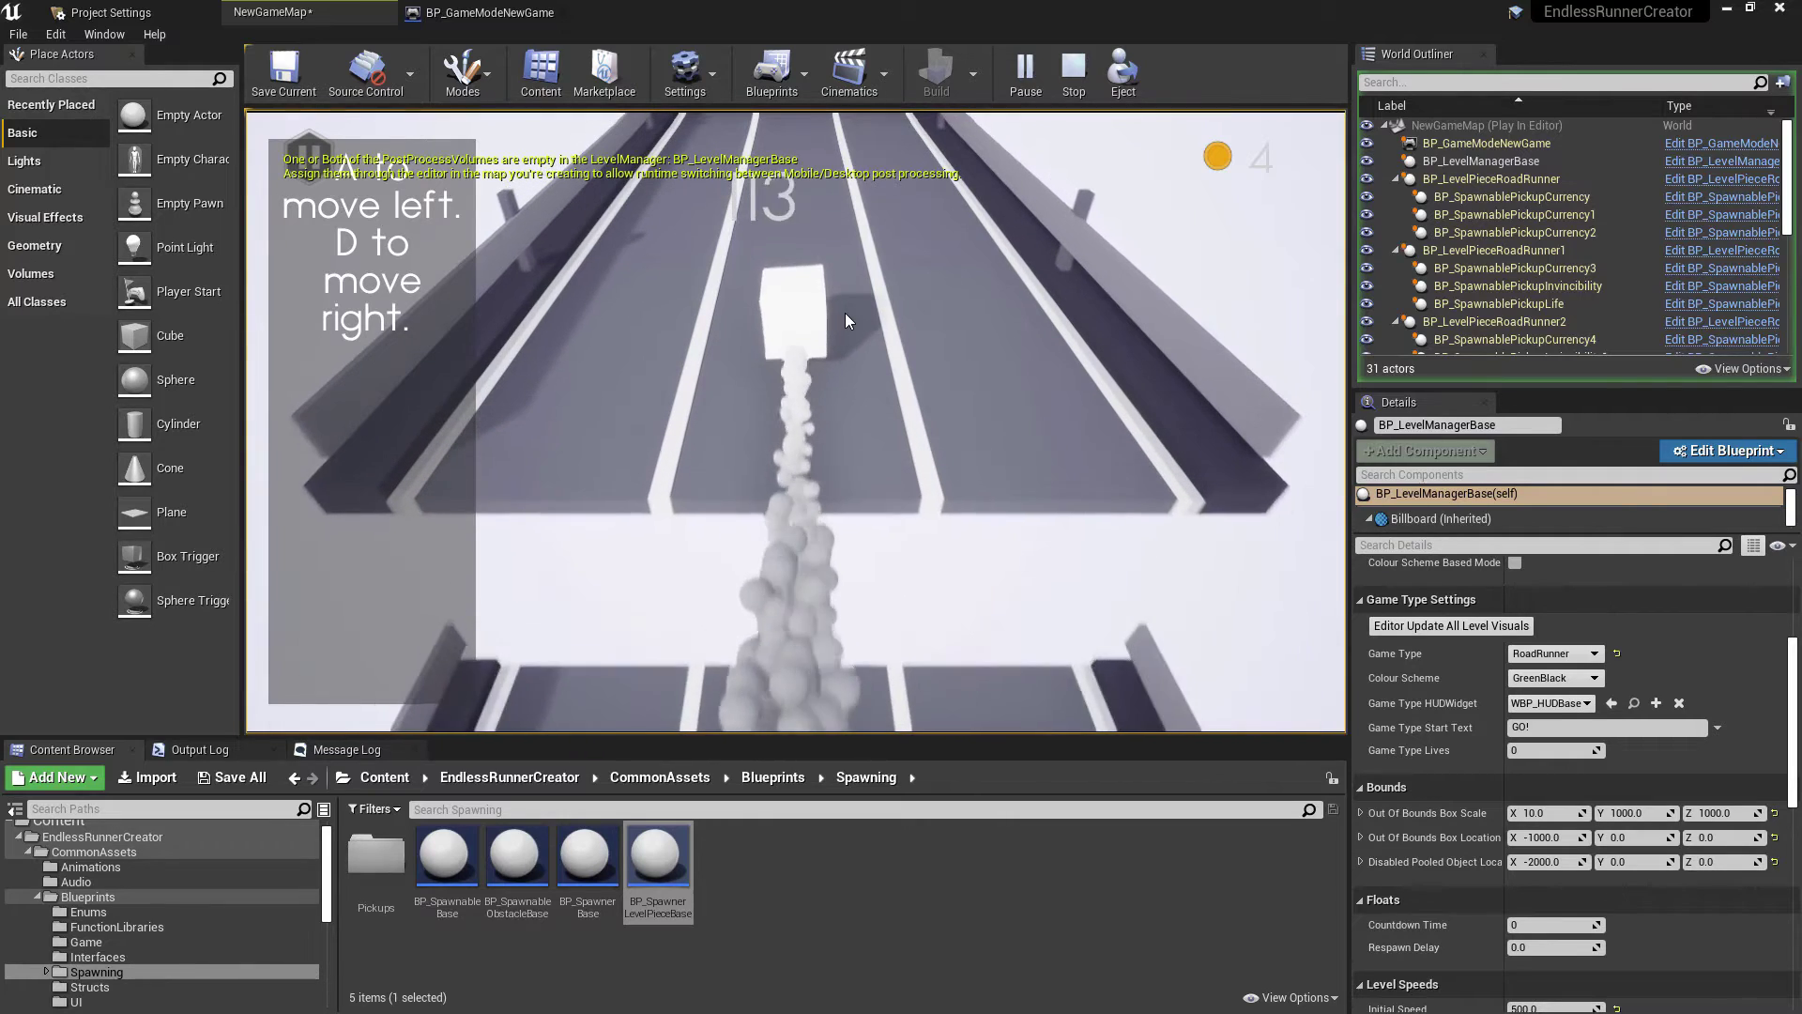
key(Escape)
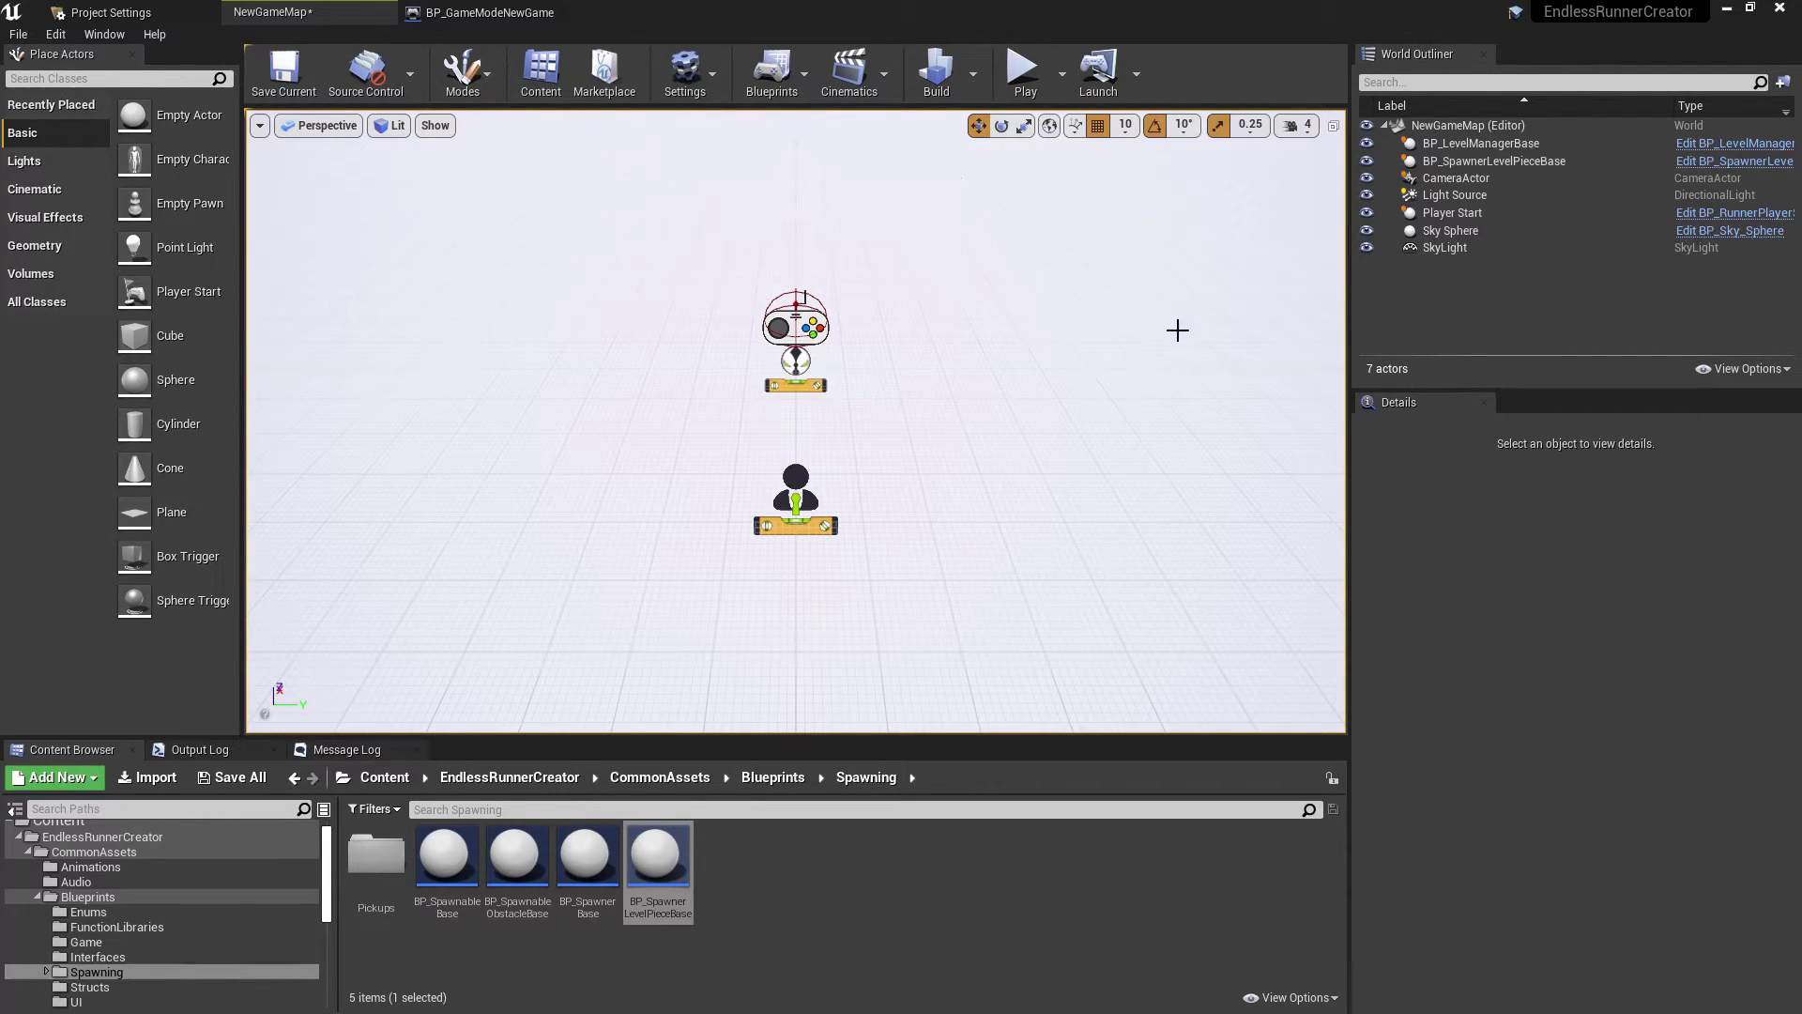
click(1024, 71)
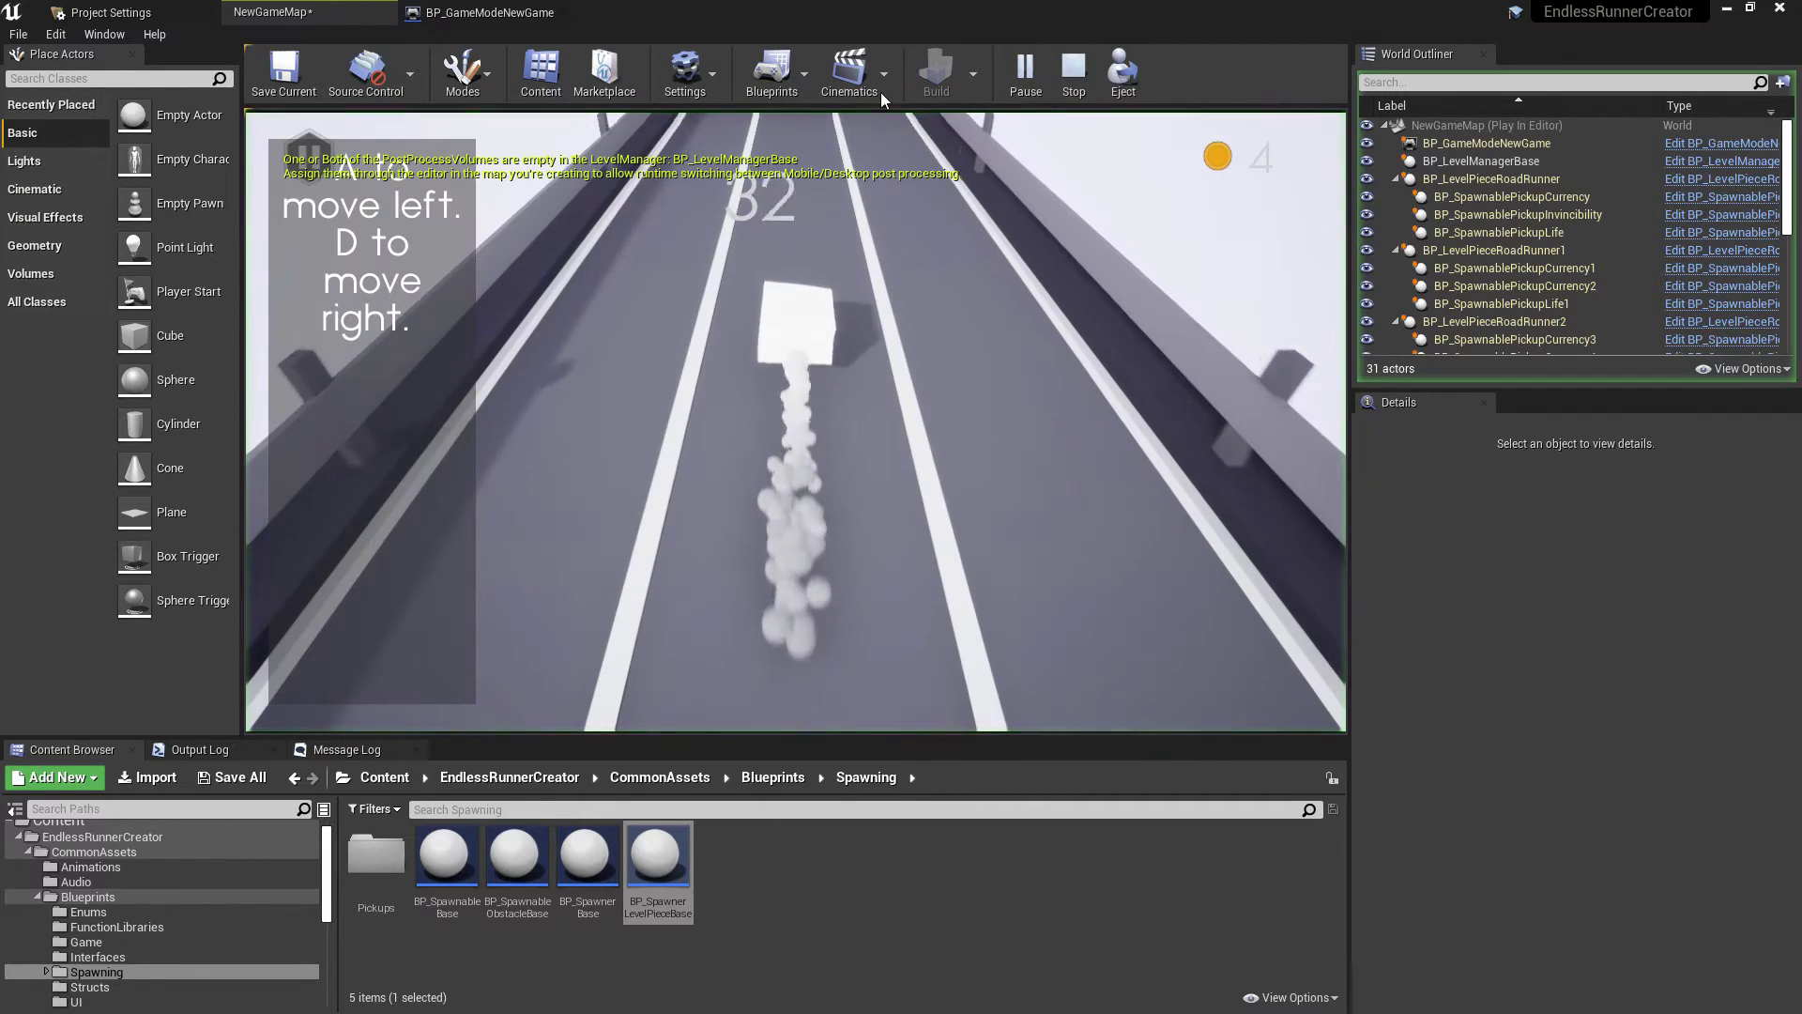
key(Escape)
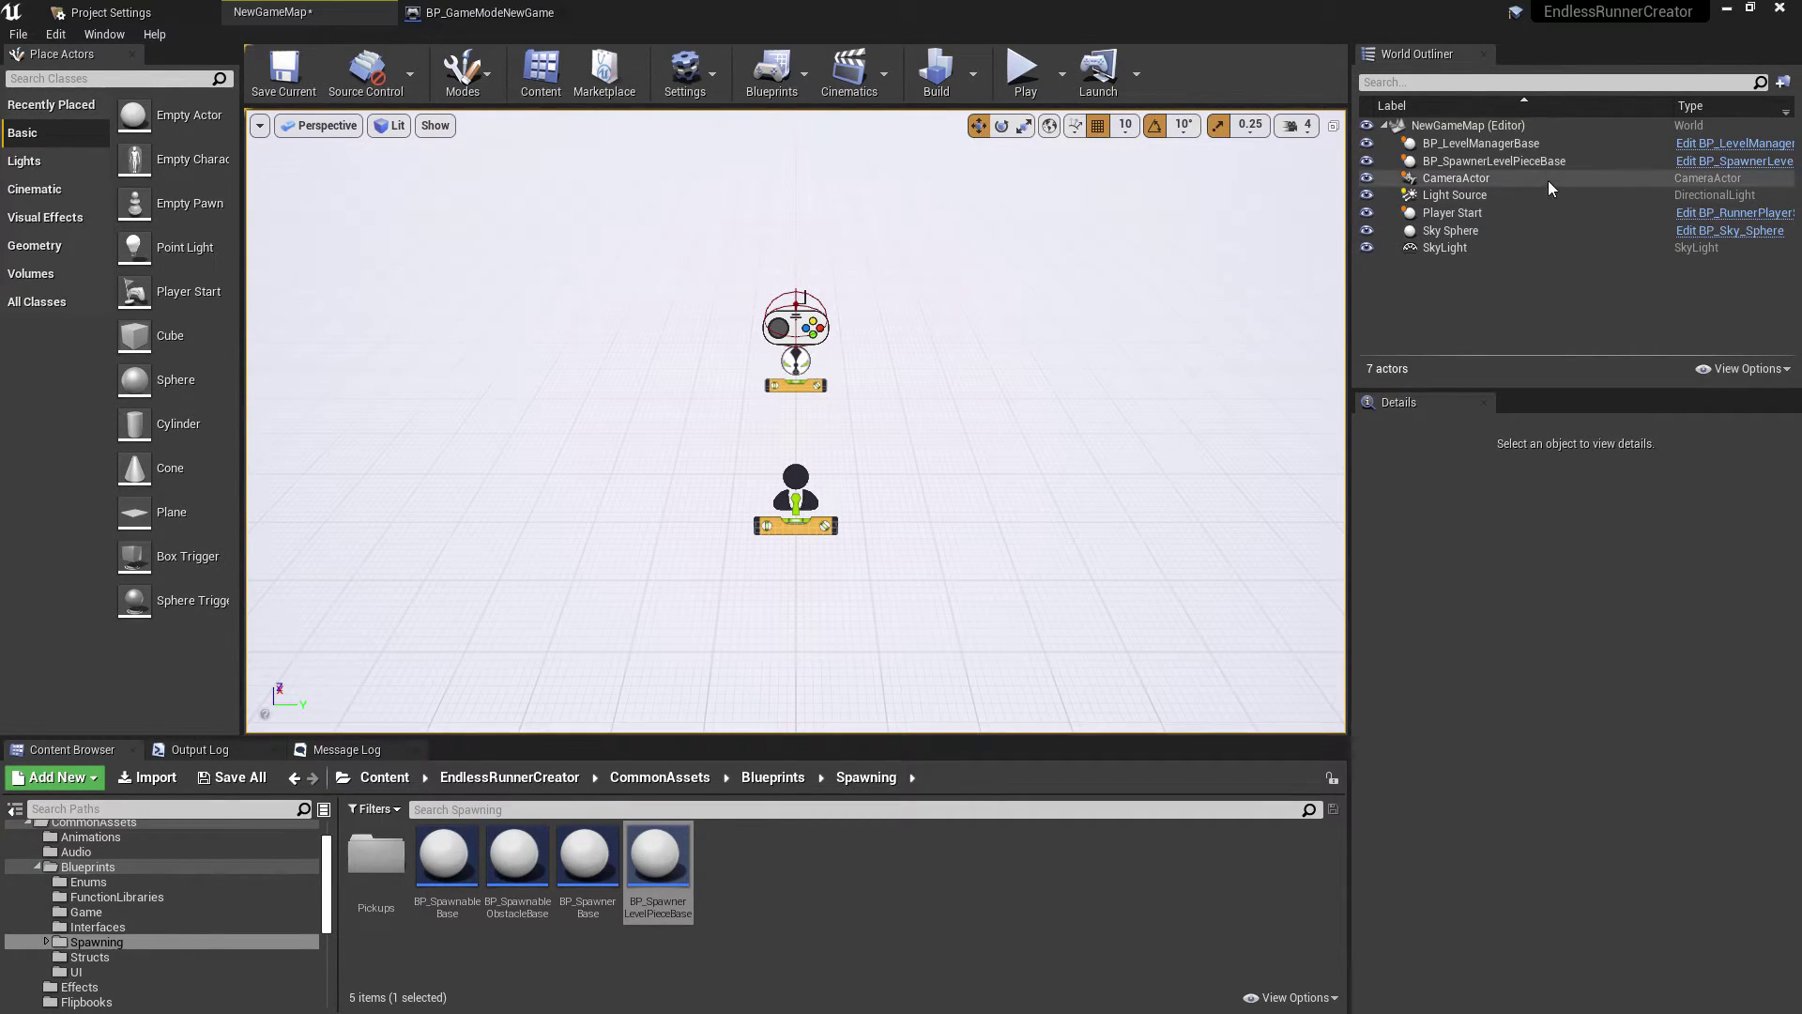
Step: Review the post process references of BP_LevelManagerBase and open the RoadRunner map from the RoadRunner Maps folder
click(1529, 148)
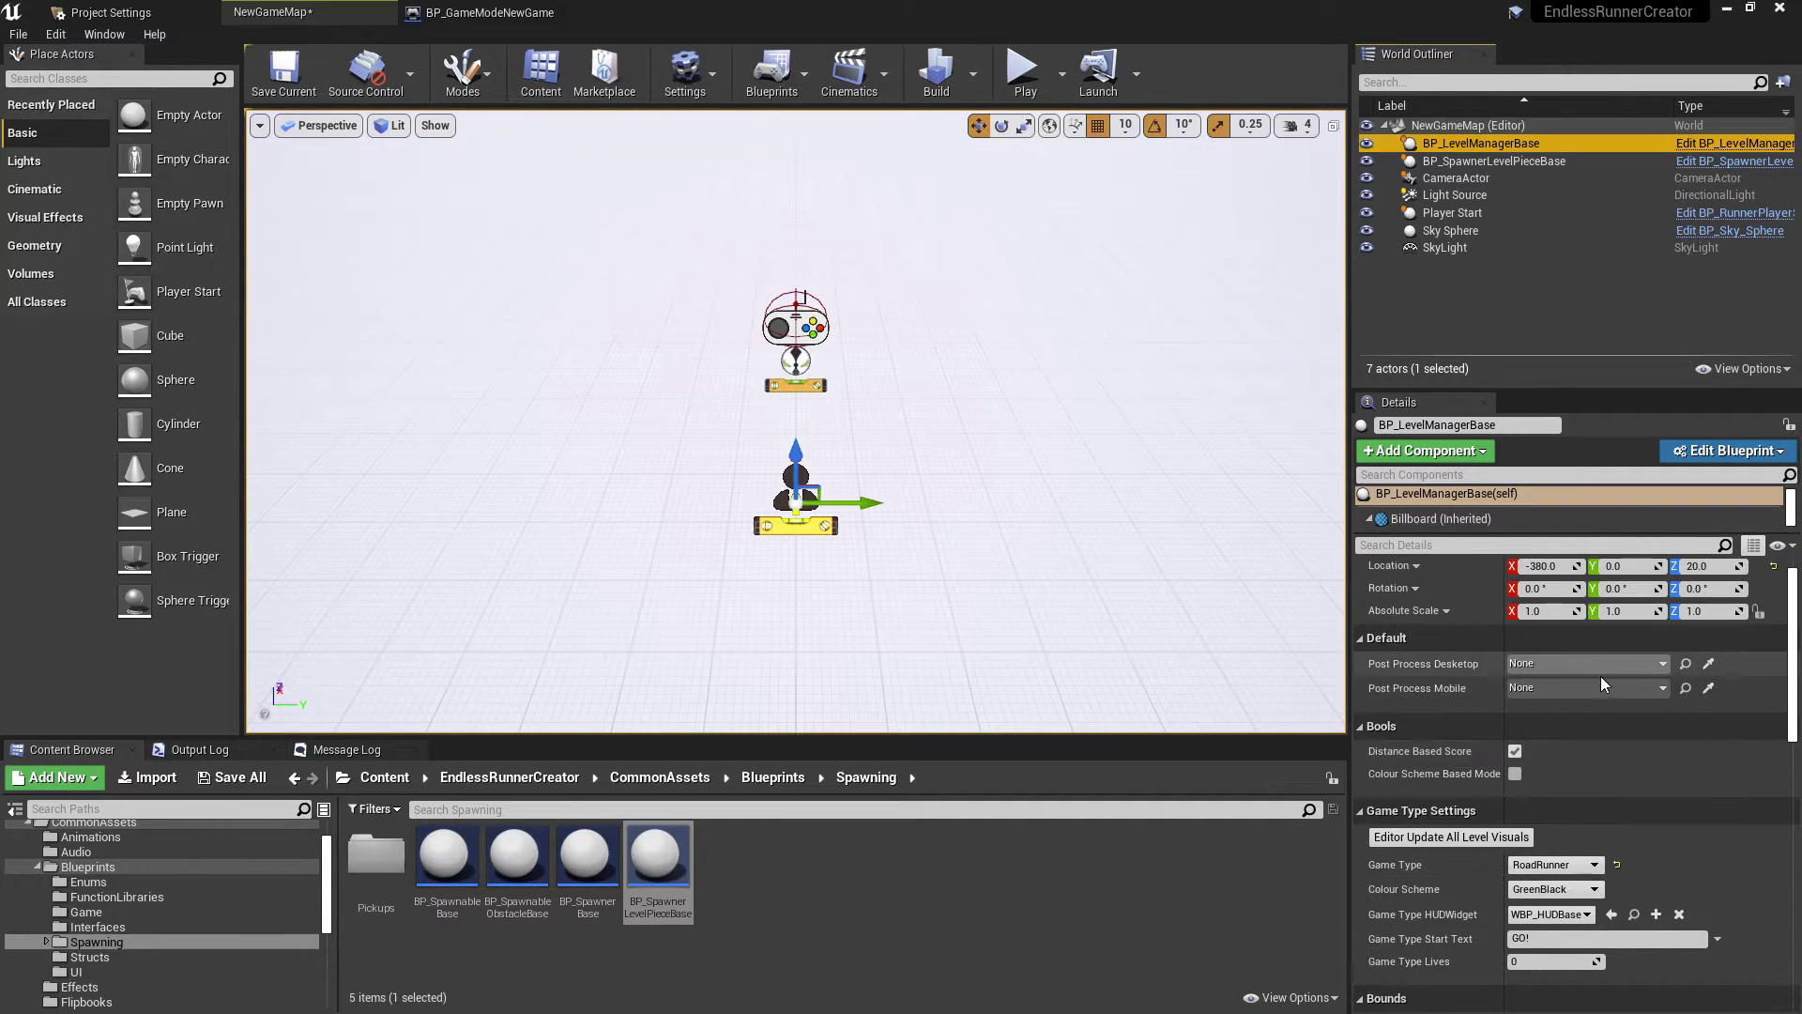
scroll(218, 935, down, 4)
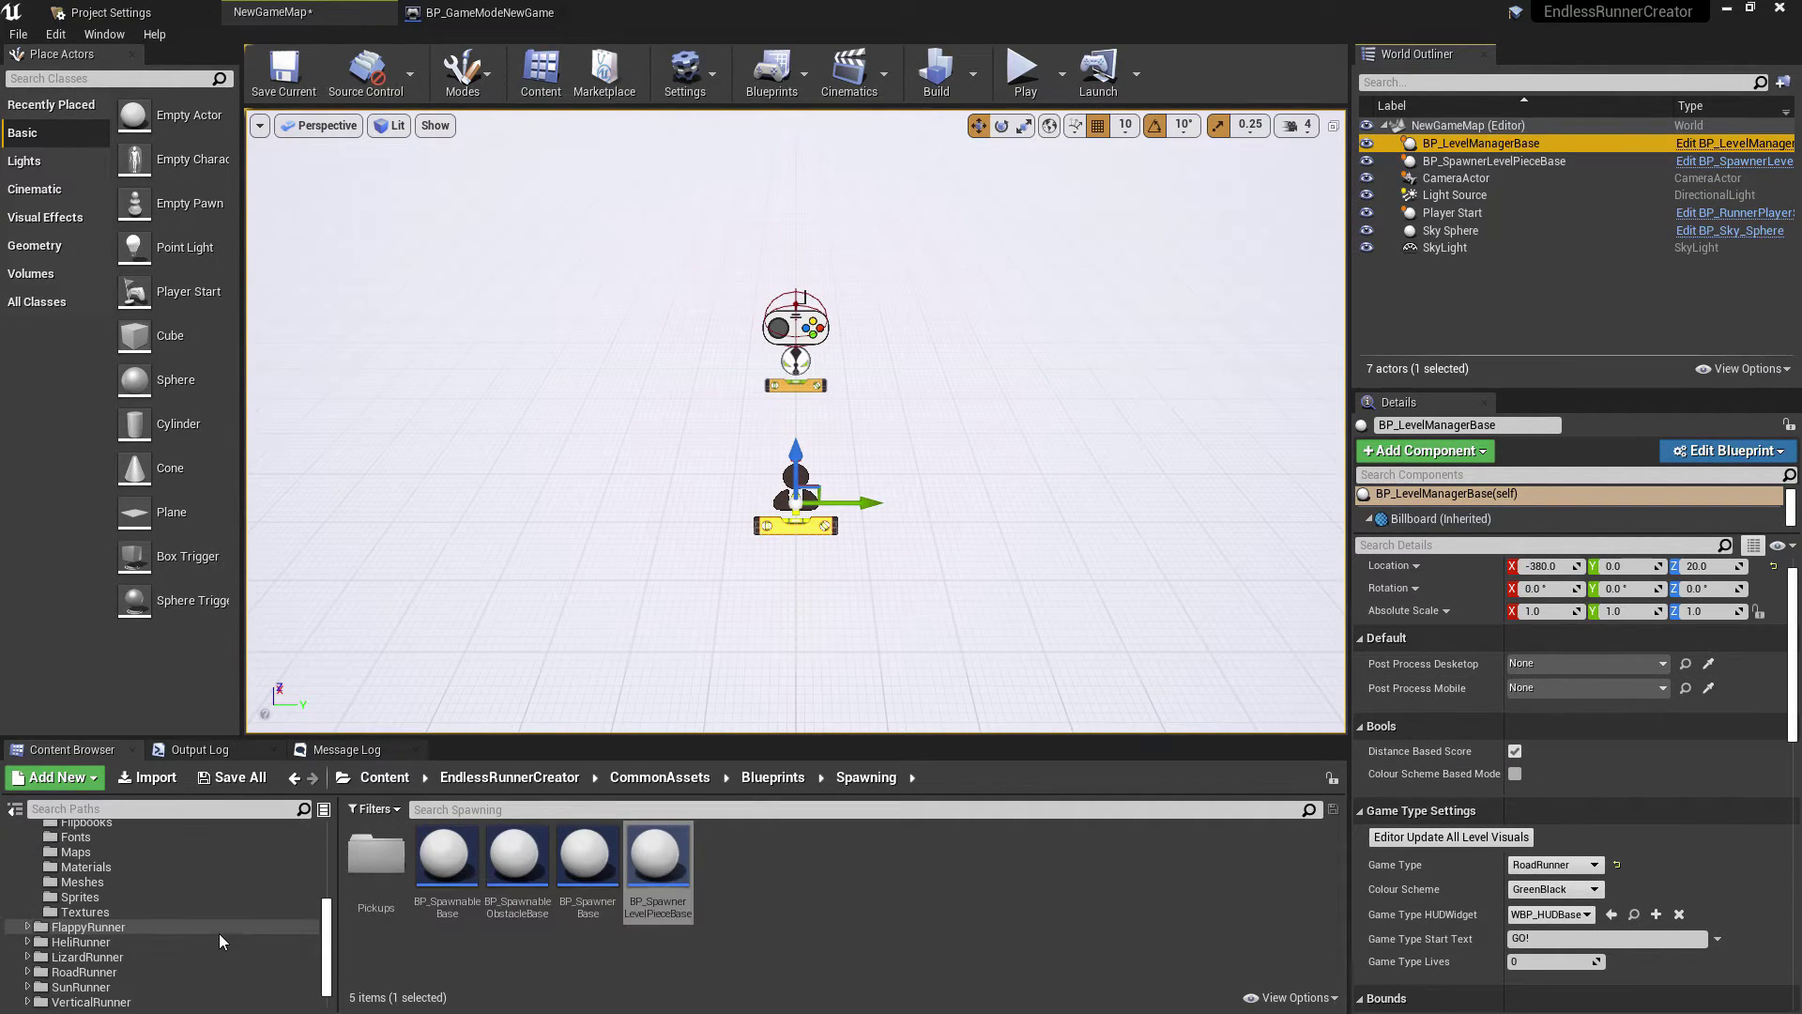
scroll(186, 940, down, 2)
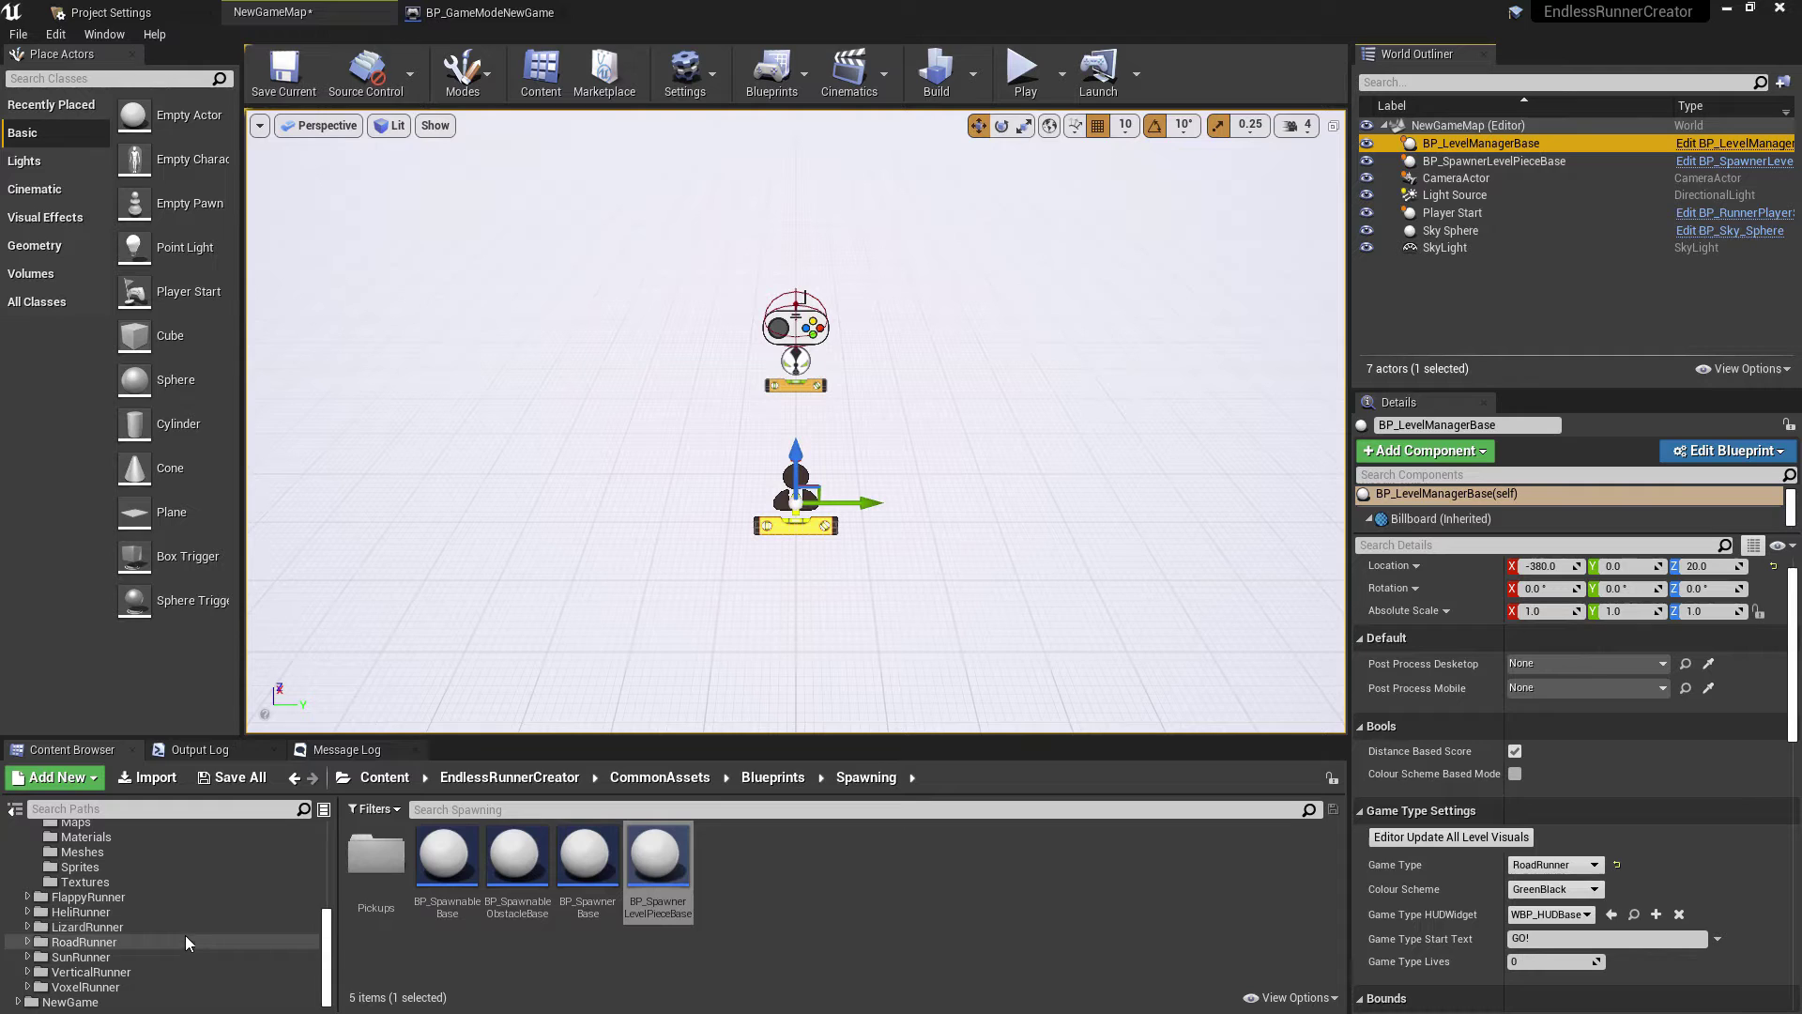
click(185, 943)
double_click(517, 855)
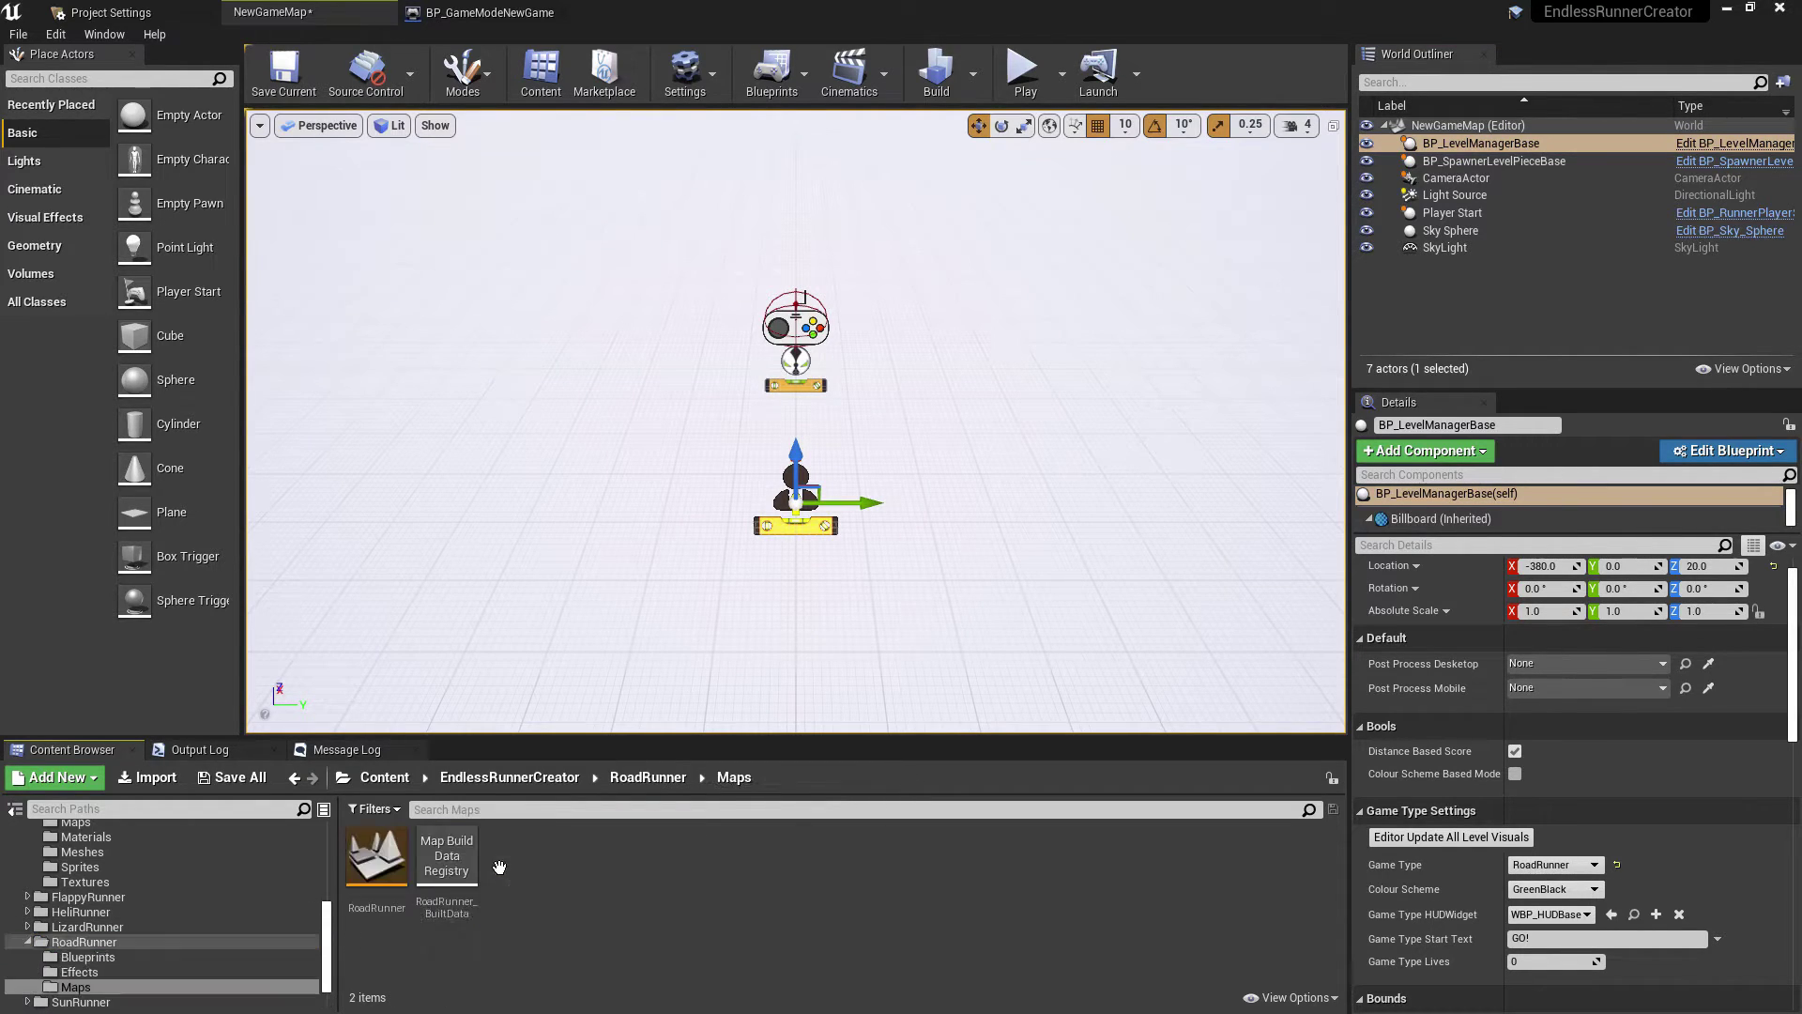
double_click(373, 856)
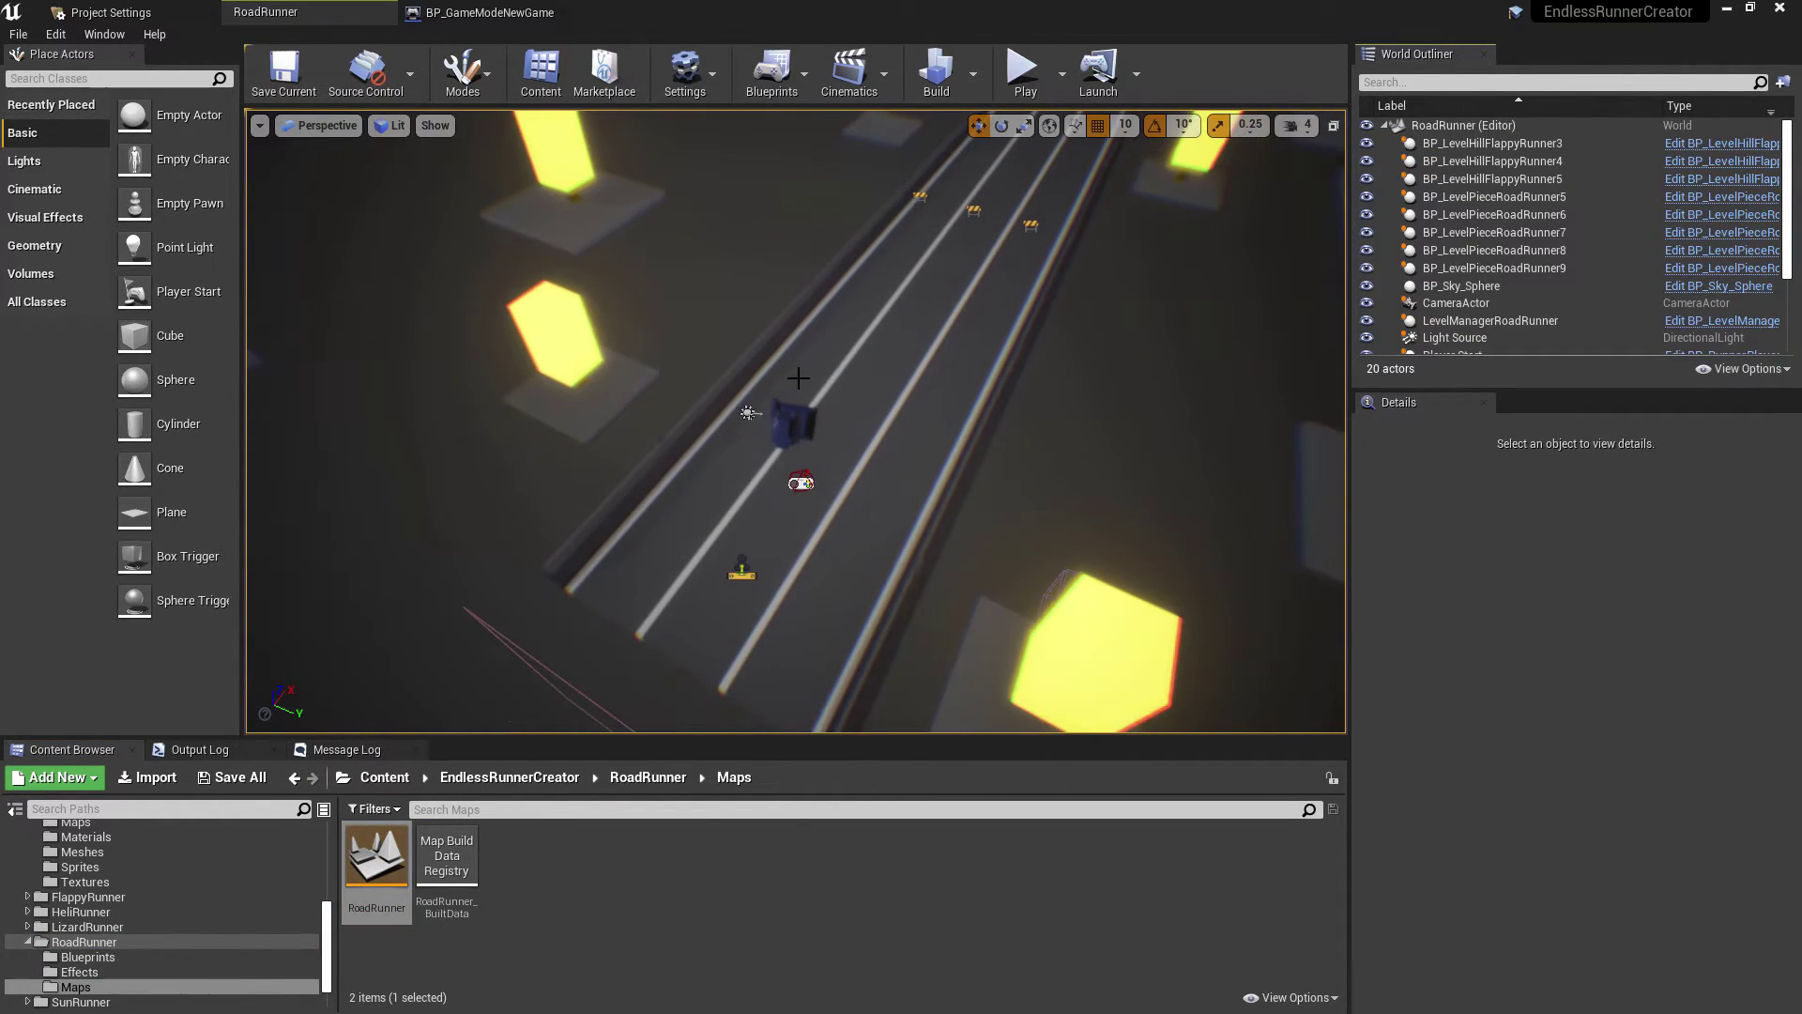
Step: Examine the desktop post process volume in the RoadRunner map
mouse_move(798, 422)
right_down()
mouse_move(845, 404)
mouse_move(826, 413)
right_up()
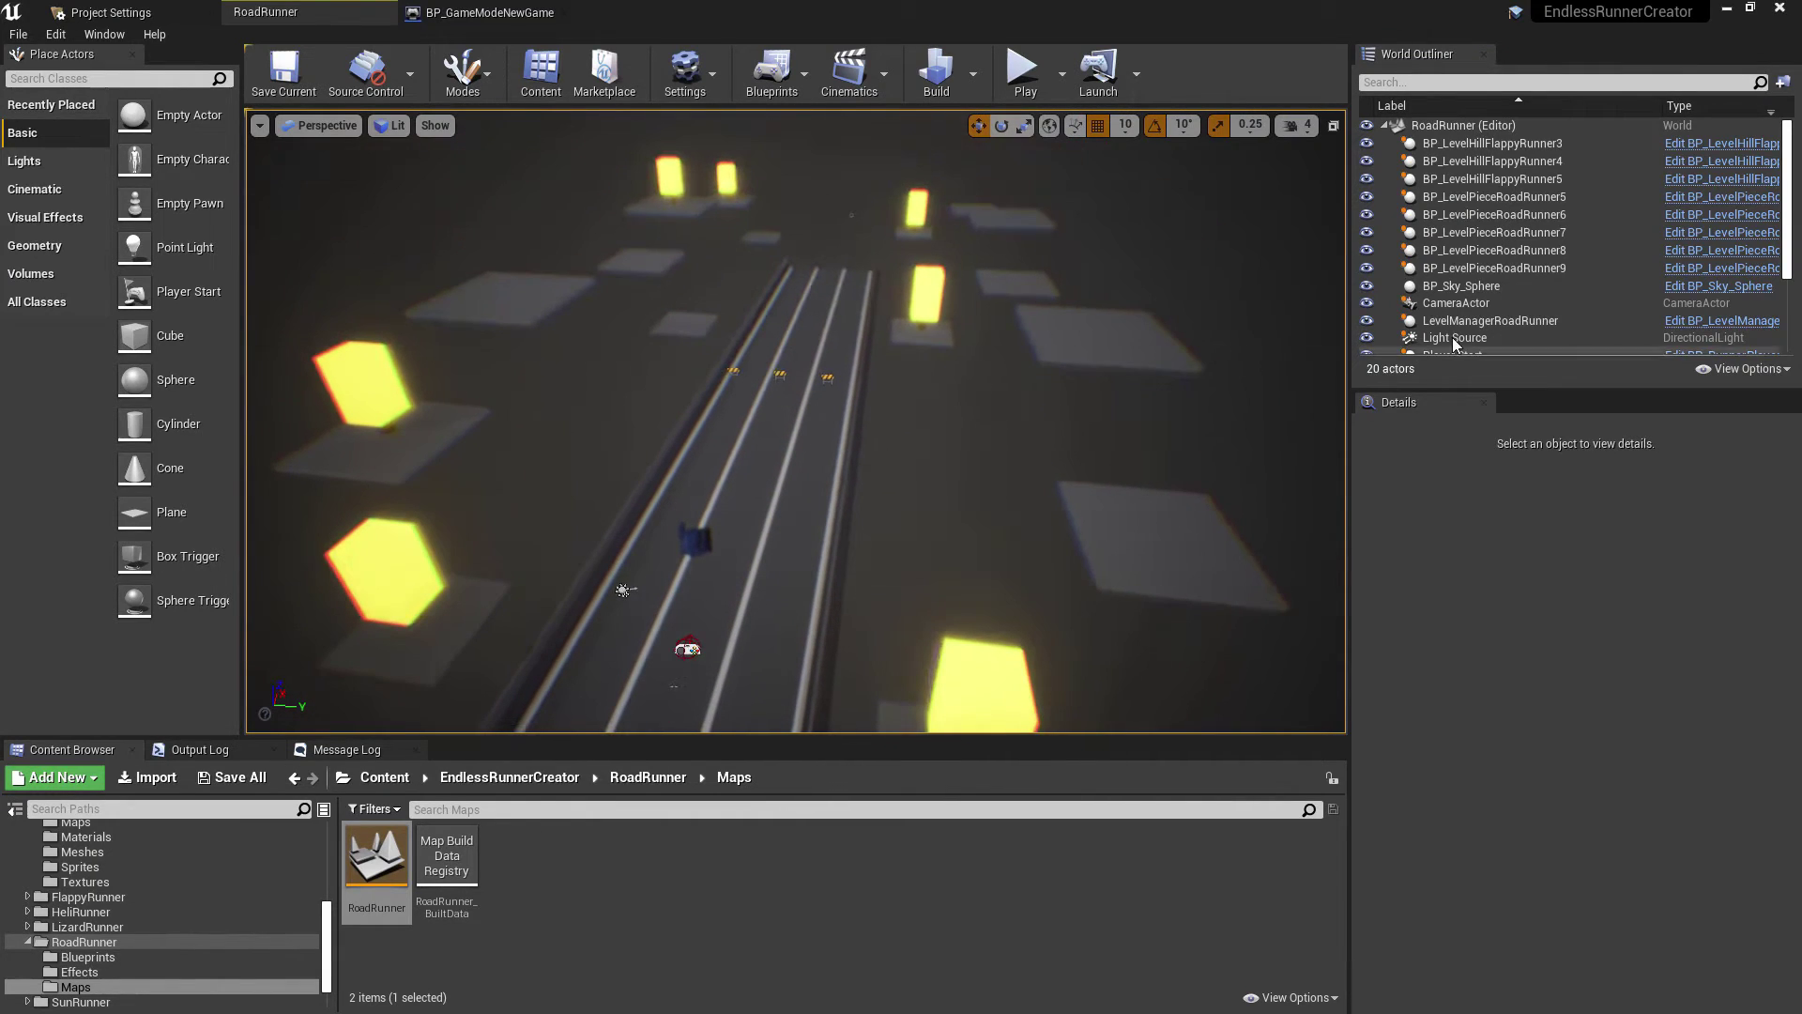
scroll(1539, 235, down, 3)
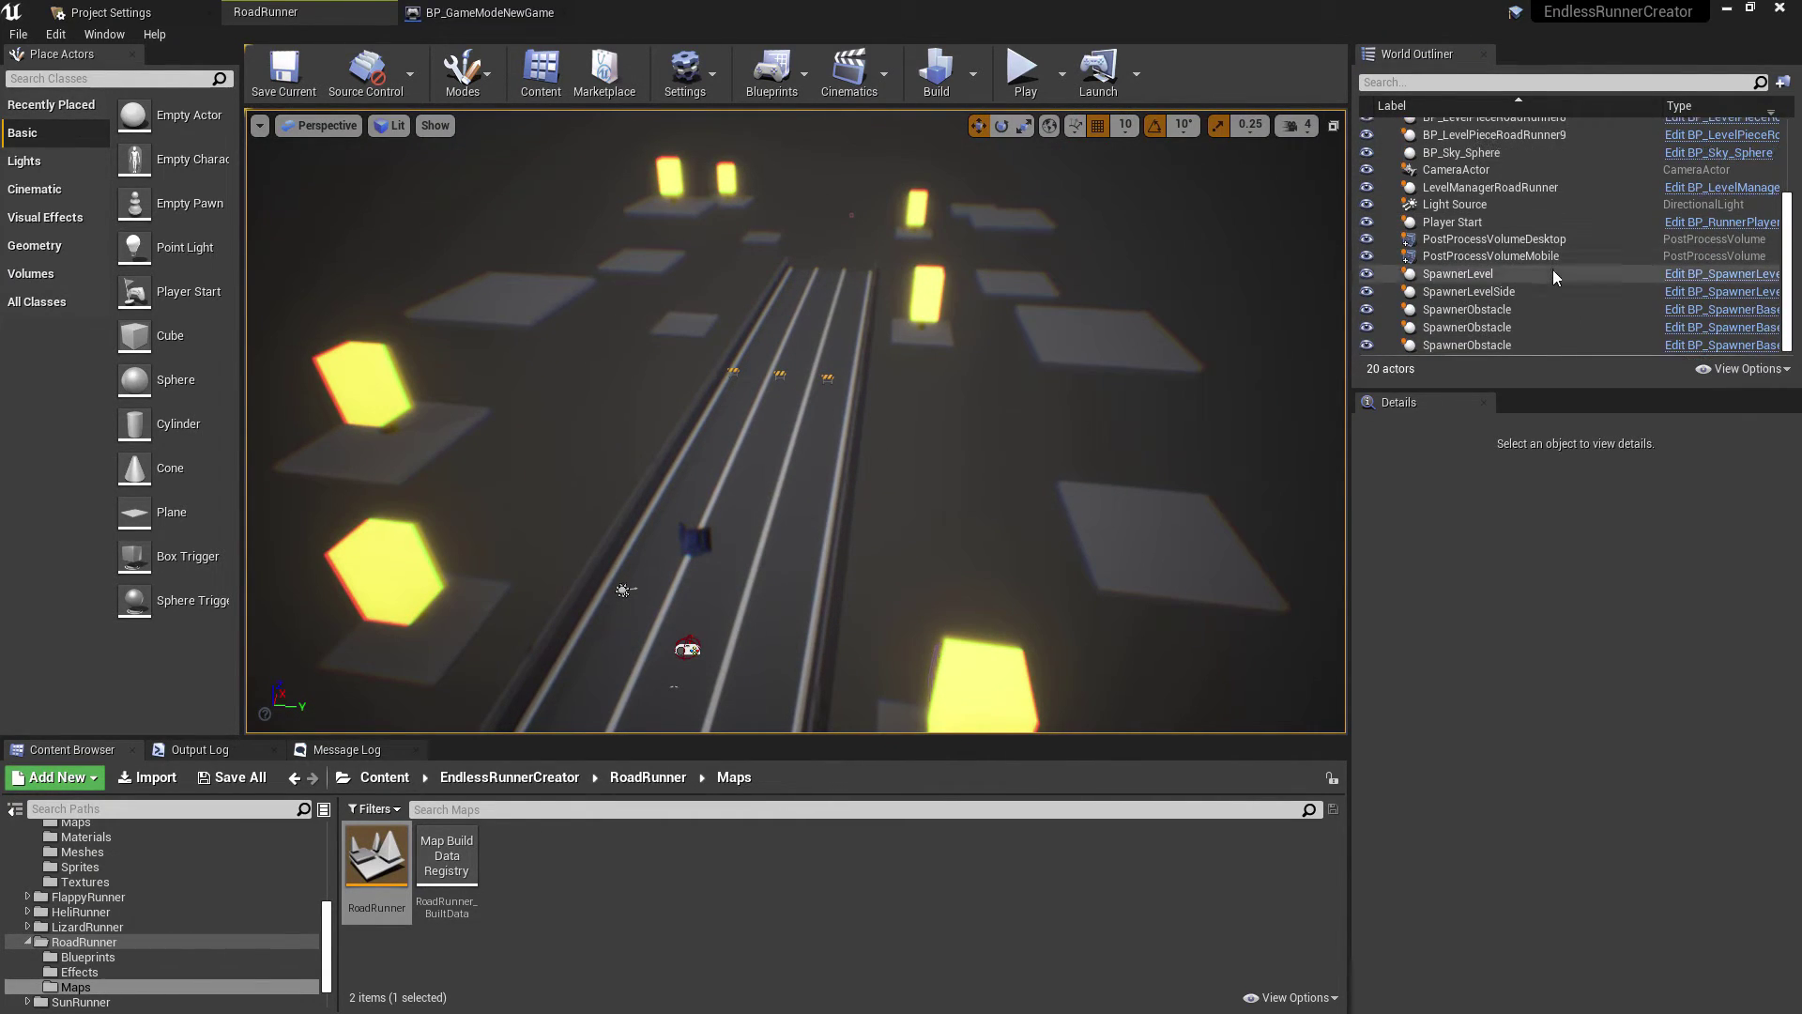
click(1562, 240)
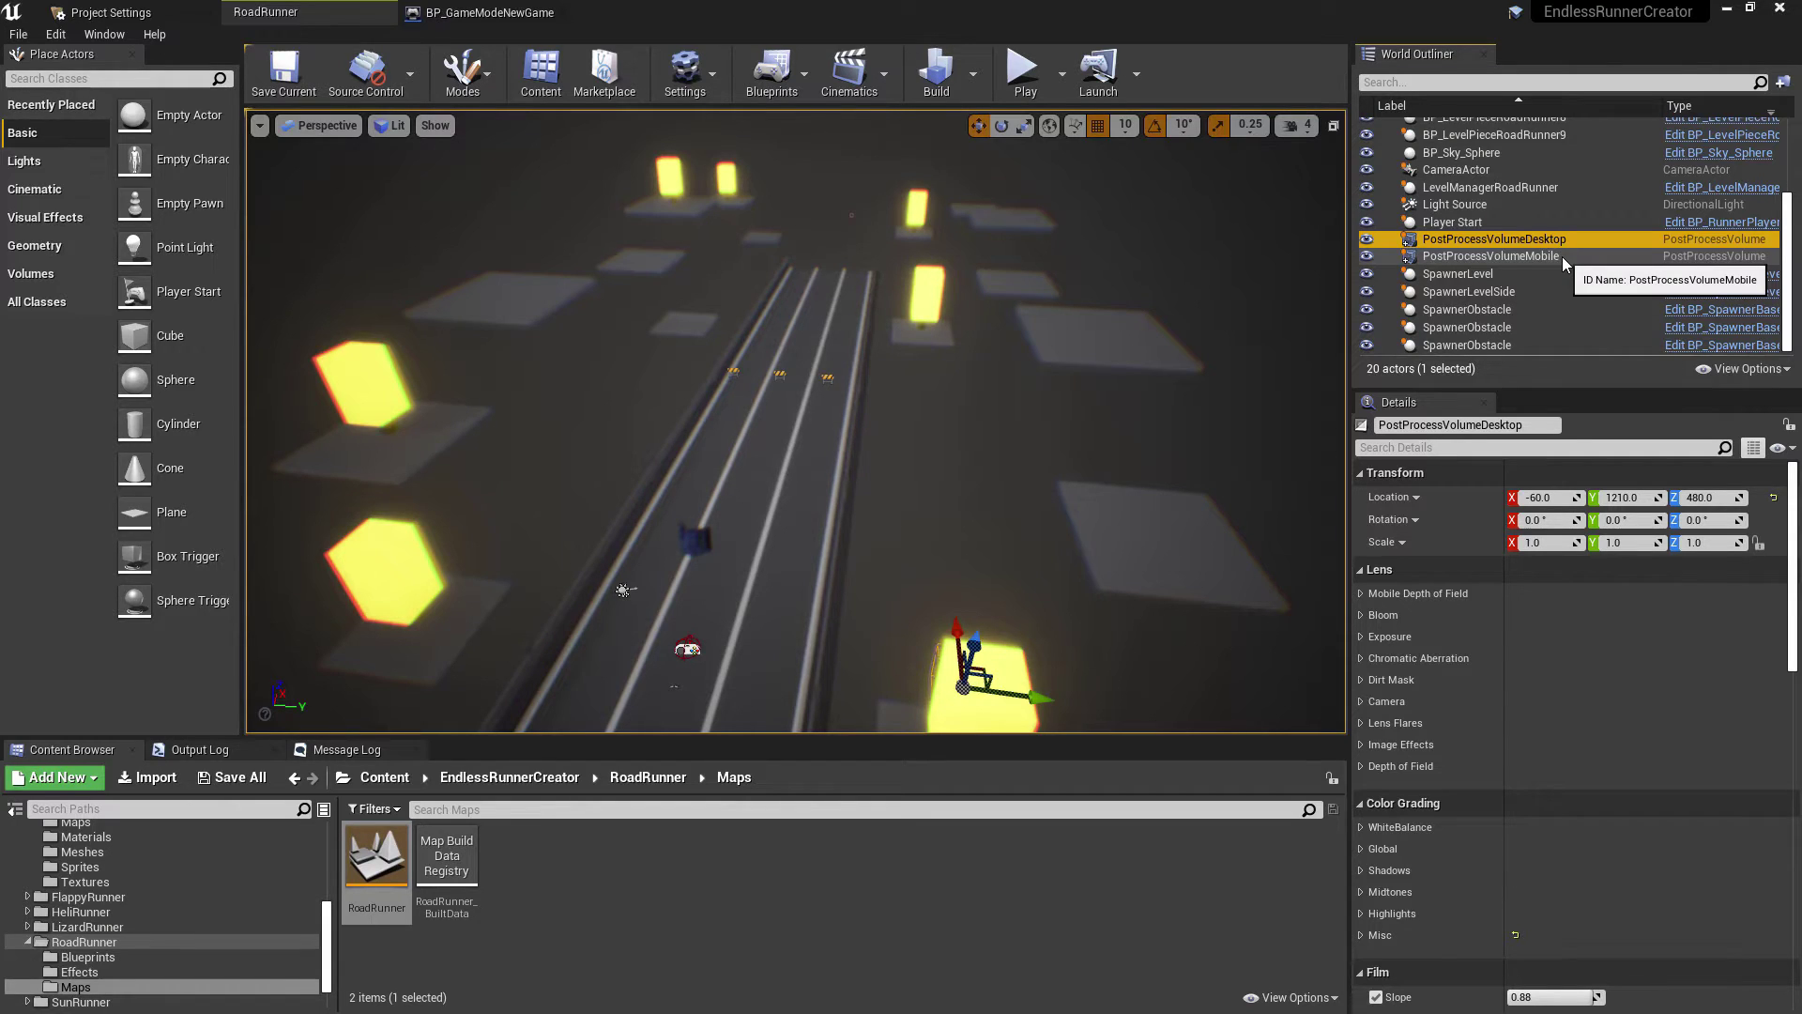
right_drag(1051, 376, 1009, 413)
scroll(1104, 310, down, 1)
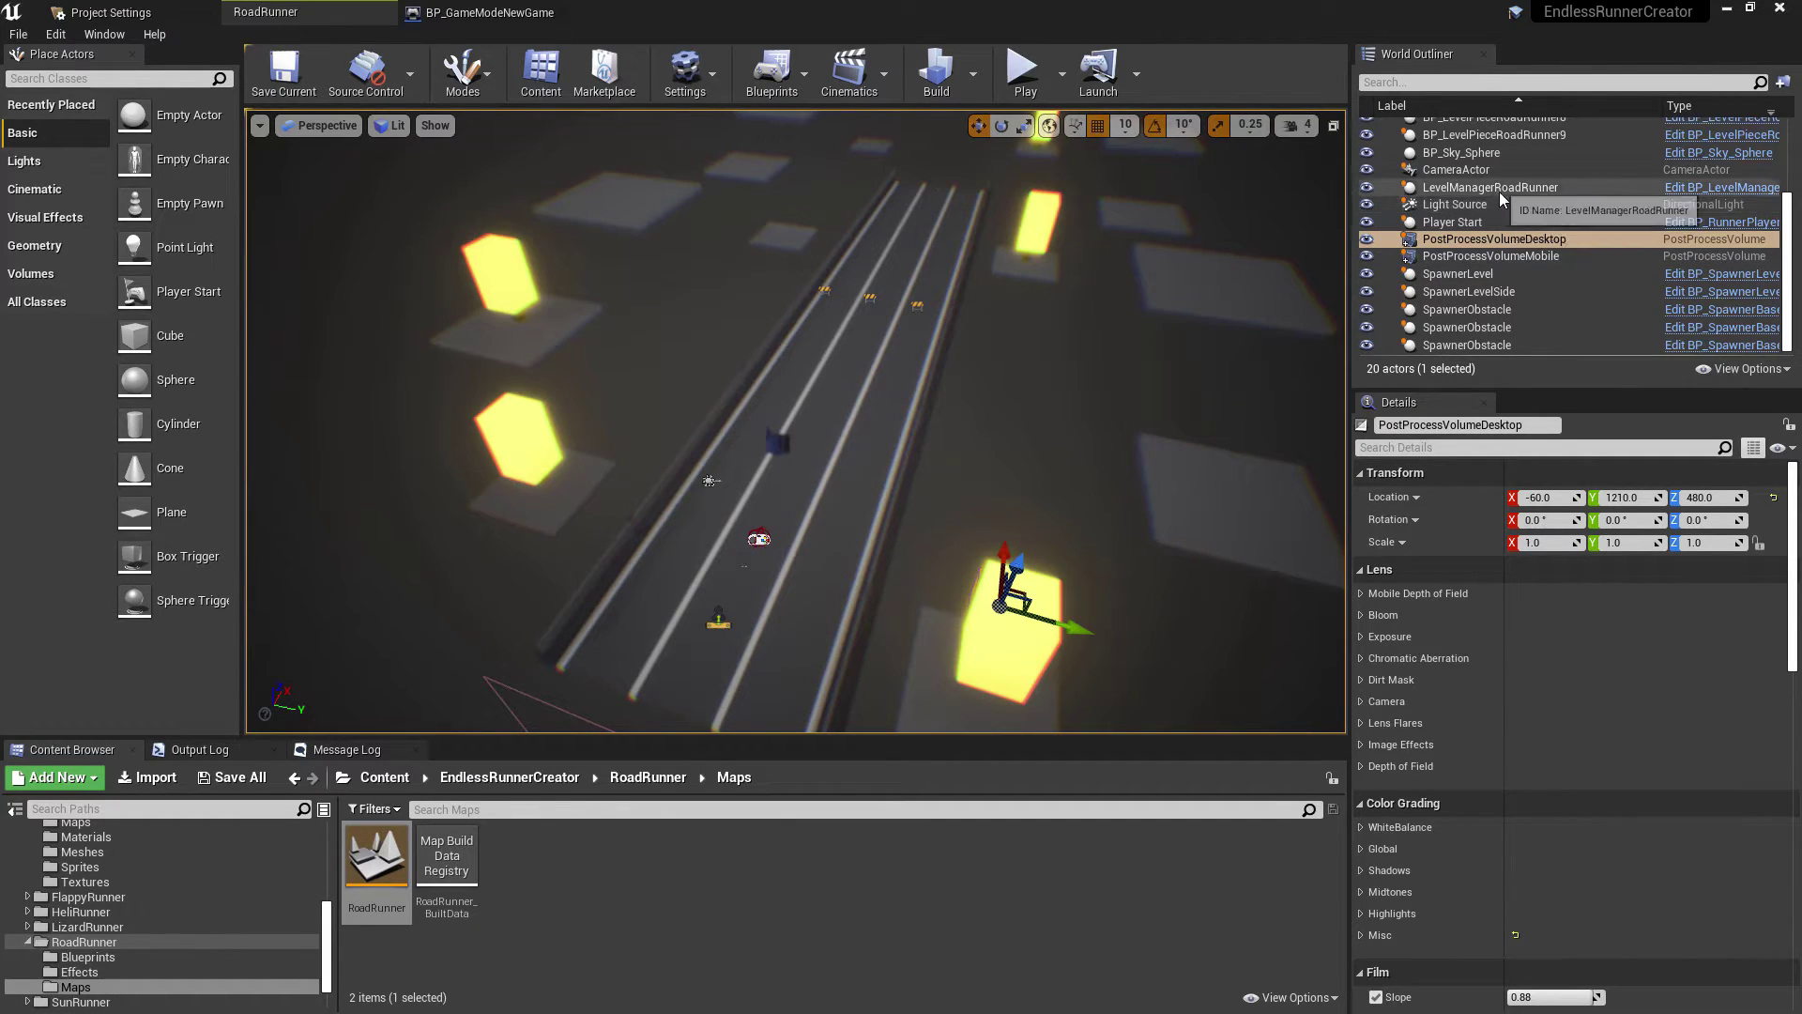
Step: Examine the post process references and game type settings of LevelManagerRoadRunner, and select the road piece BP_LevelPieceRoadRunner6
scroll(1505, 200, up, 2)
scroll(1505, 200, up, 3)
scroll(1530, 211, down, 4)
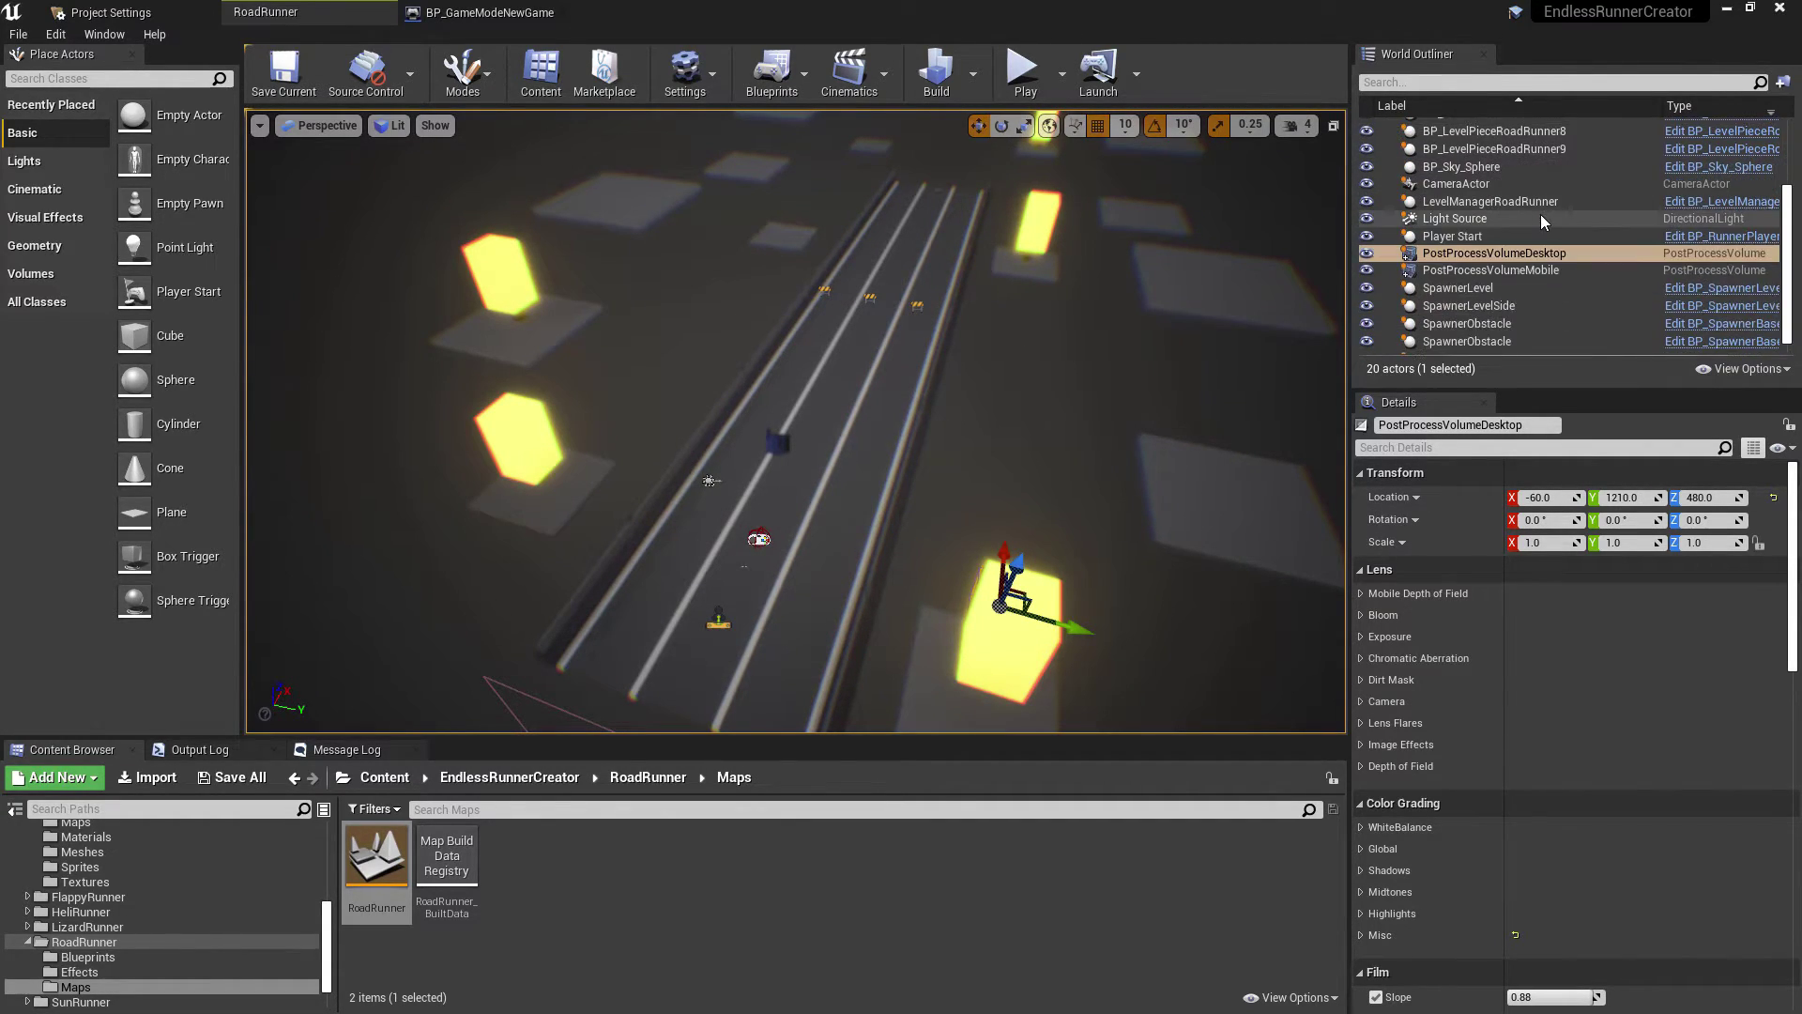
click(1491, 187)
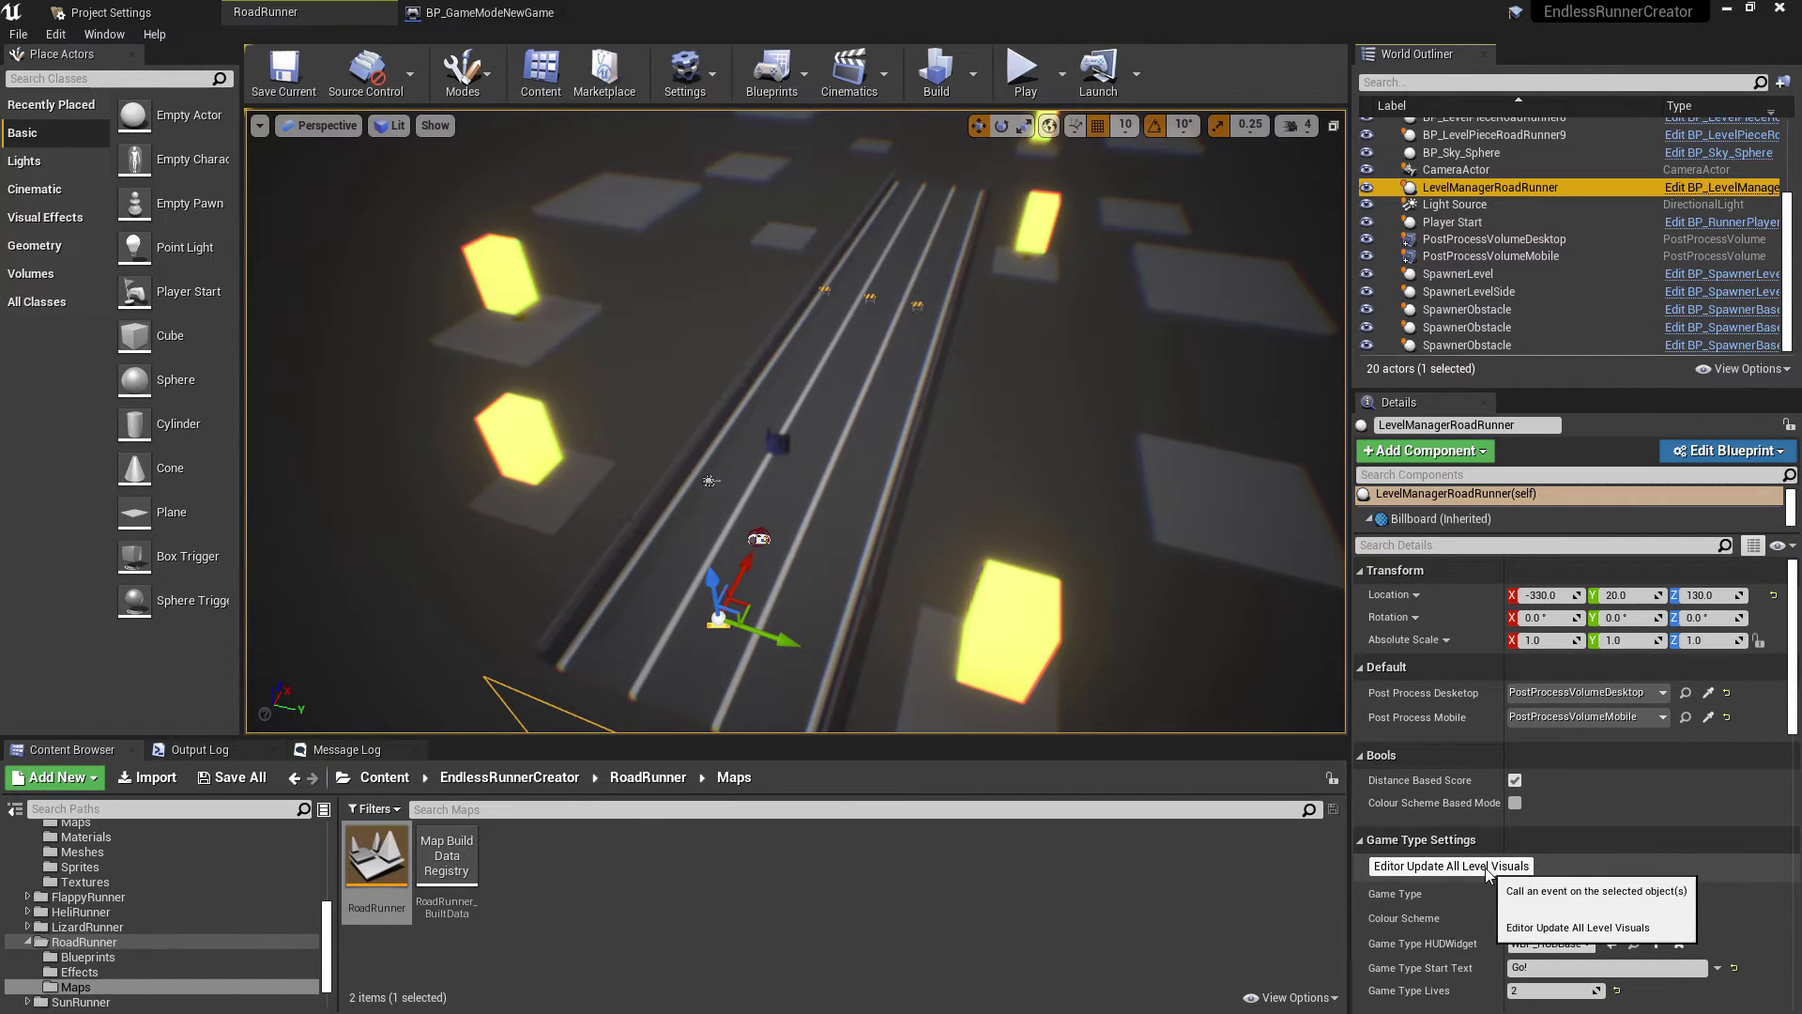
click(813, 410)
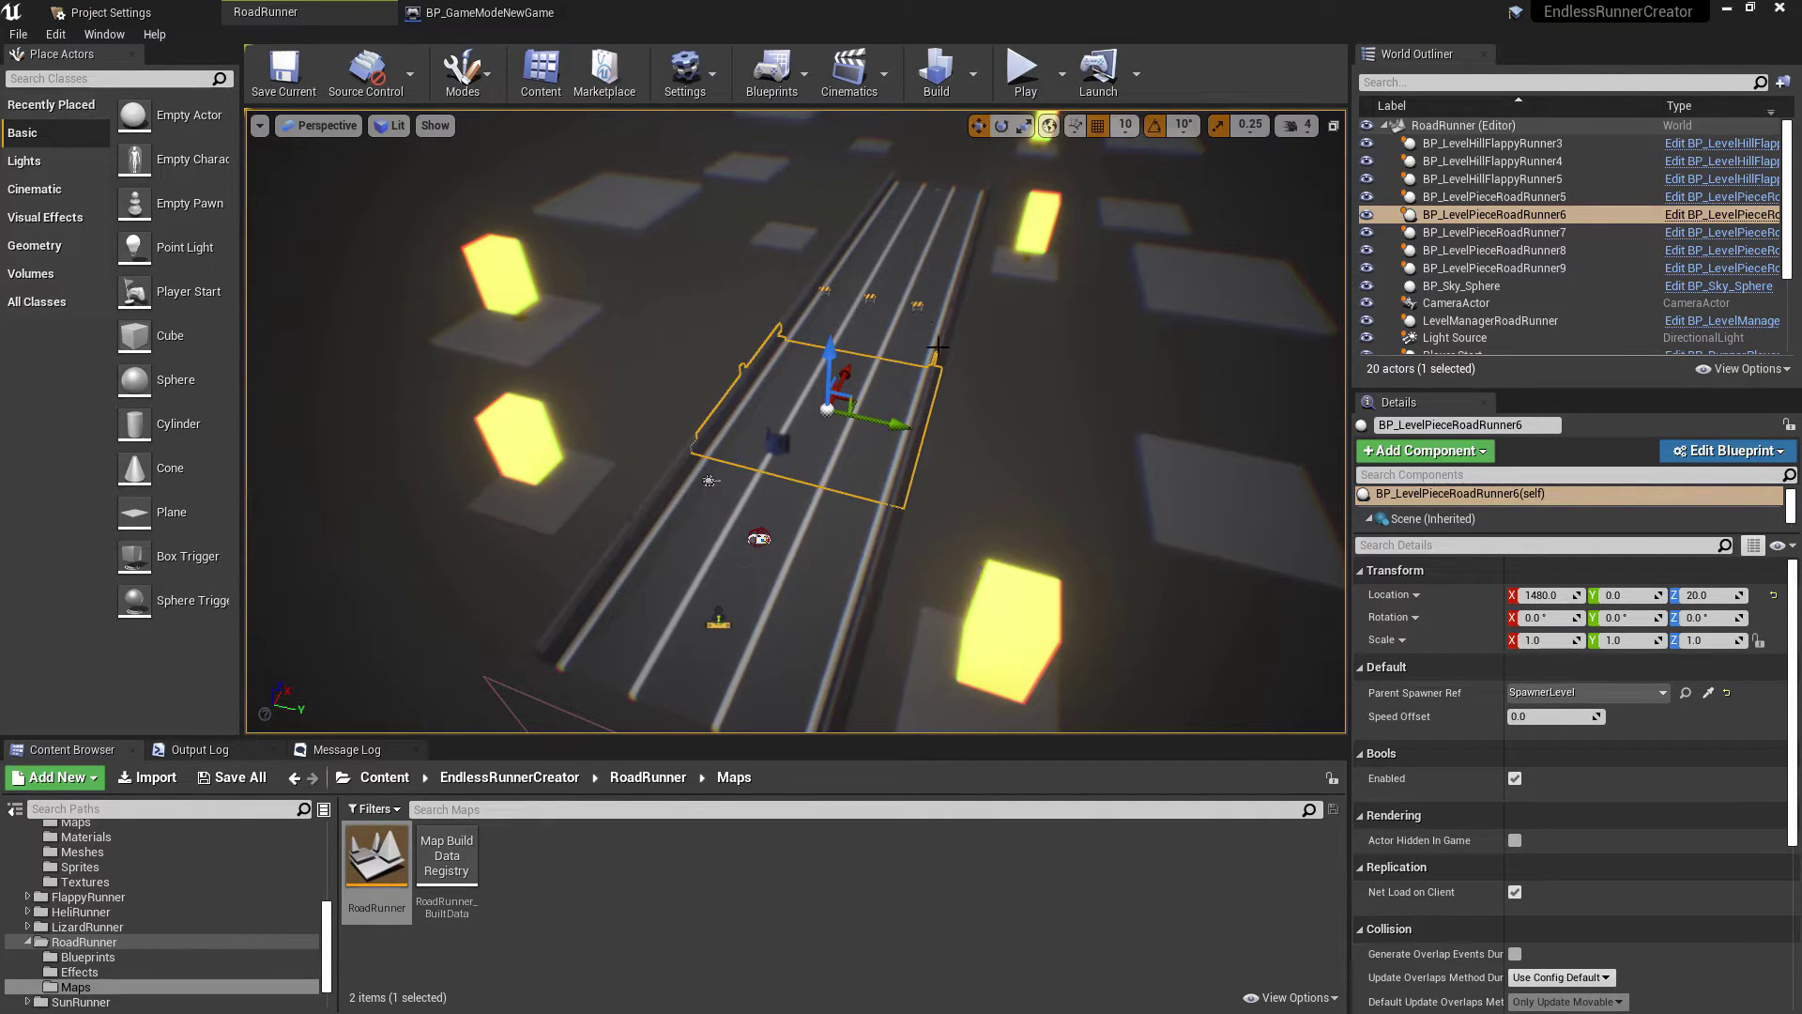
Step: Examine the side hill piece BP_LevelHillFlappyRunner3 and the spawner options of SpawnerLevelSide in the RoadRunner map
click(1137, 452)
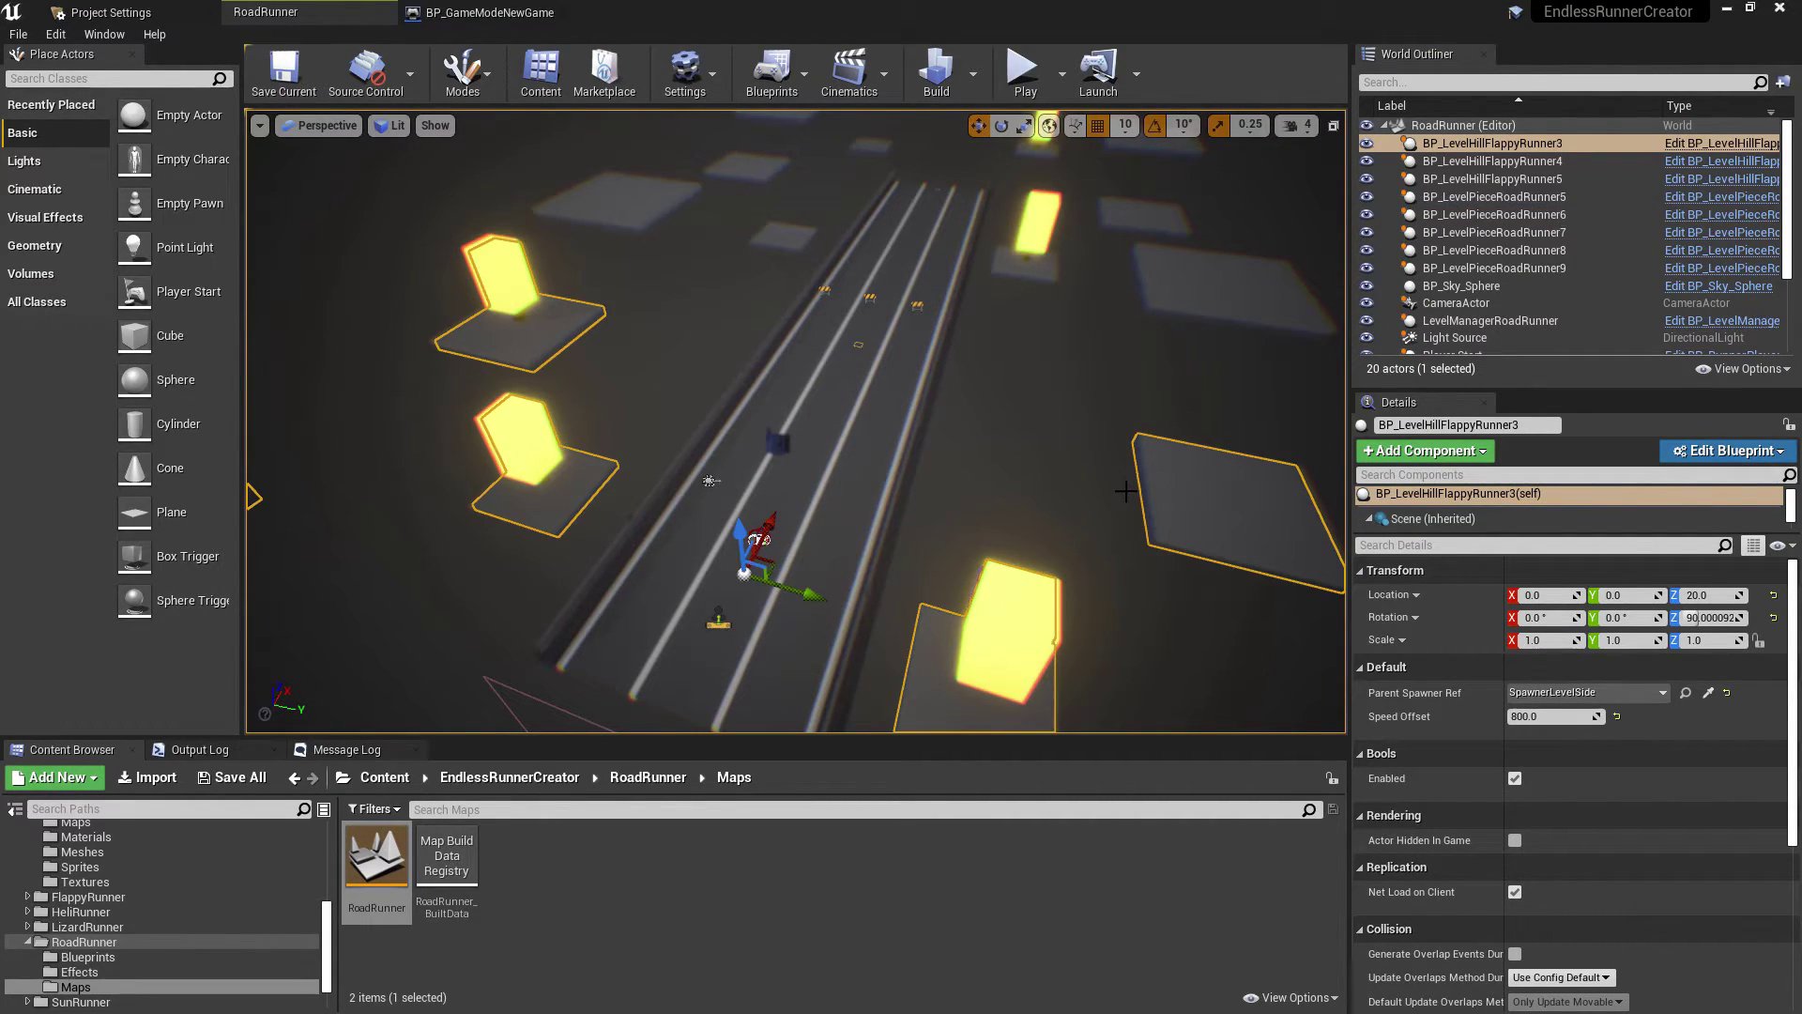
scroll(1596, 282, down, 3)
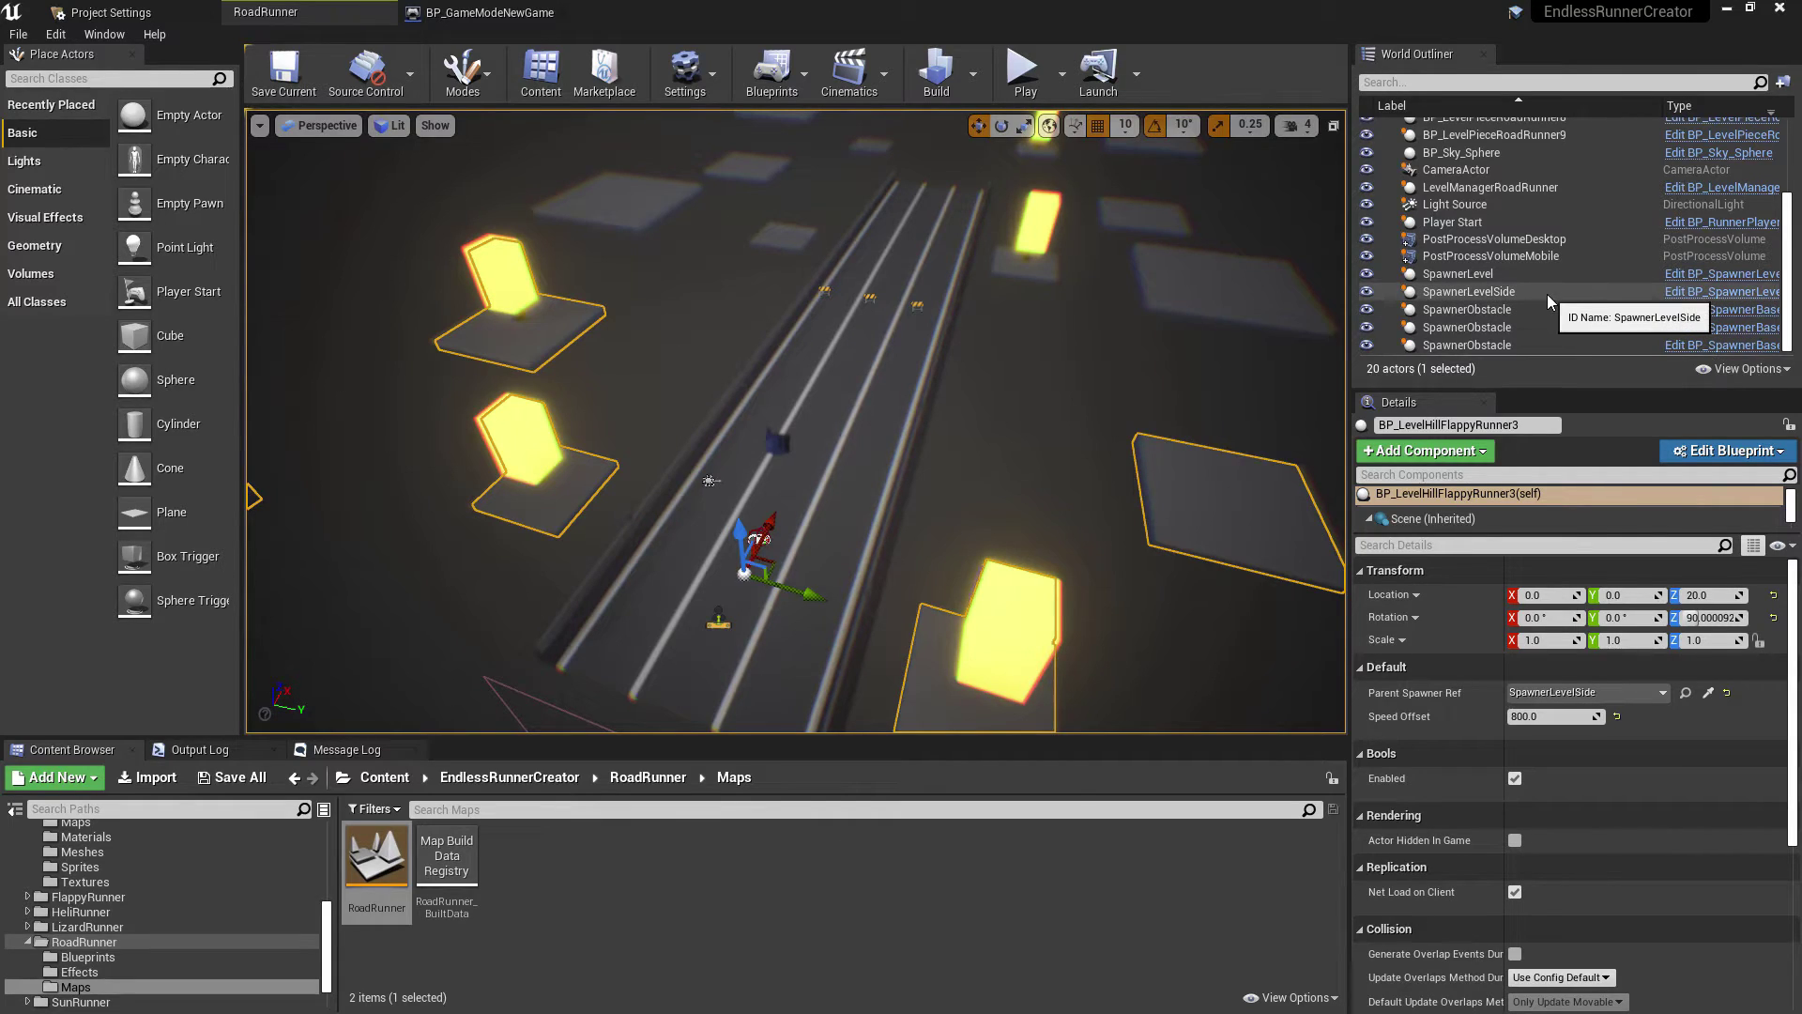
click(1547, 294)
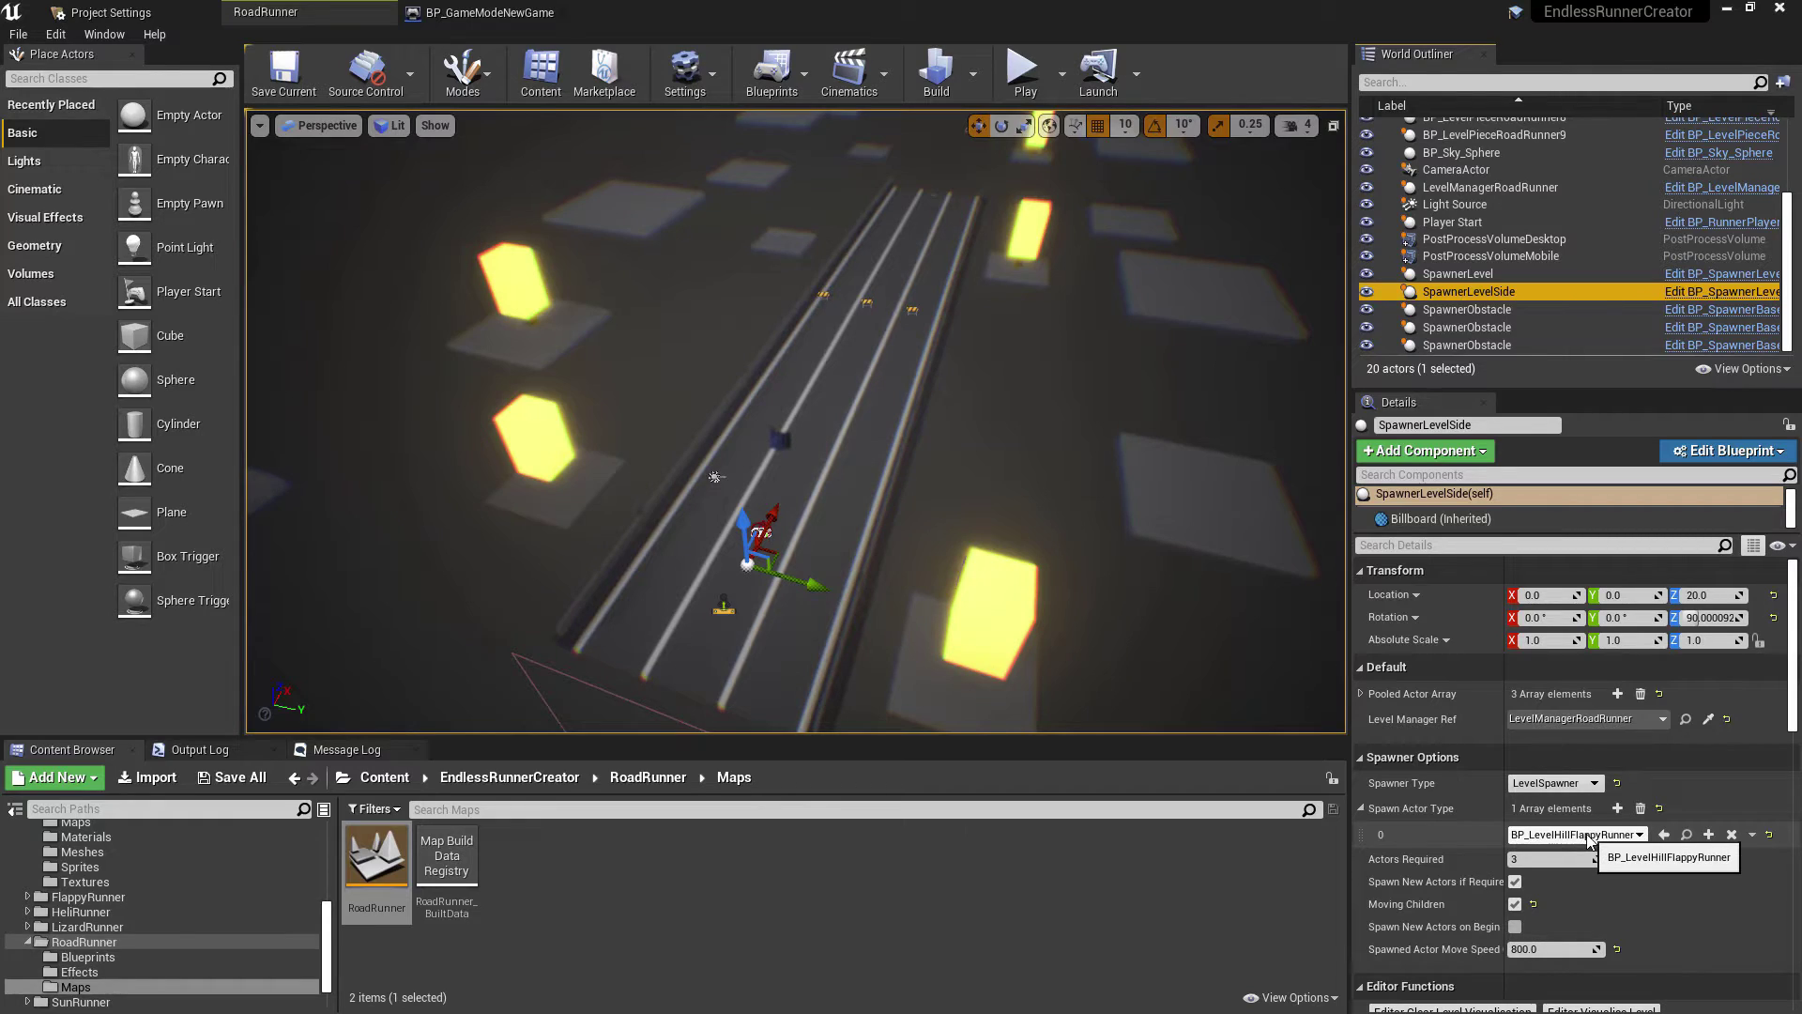
right_drag(779, 422, 779, 394)
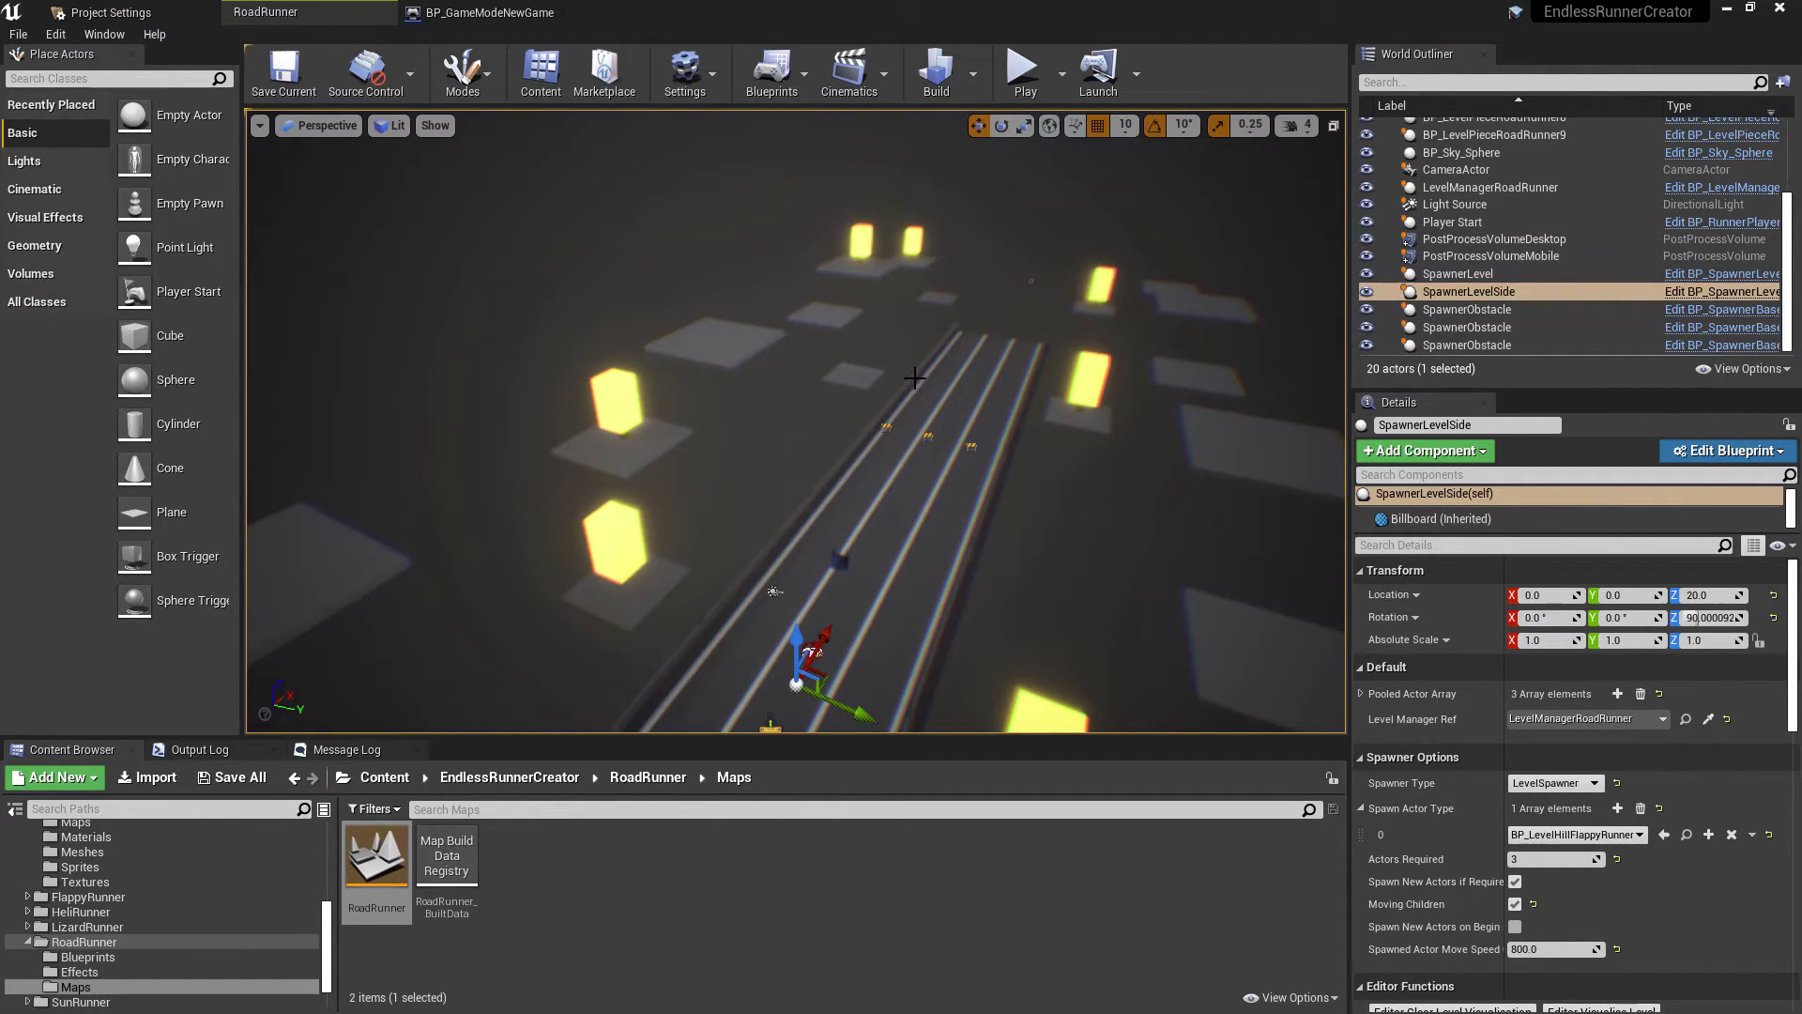
right_drag(780, 390, 826, 392)
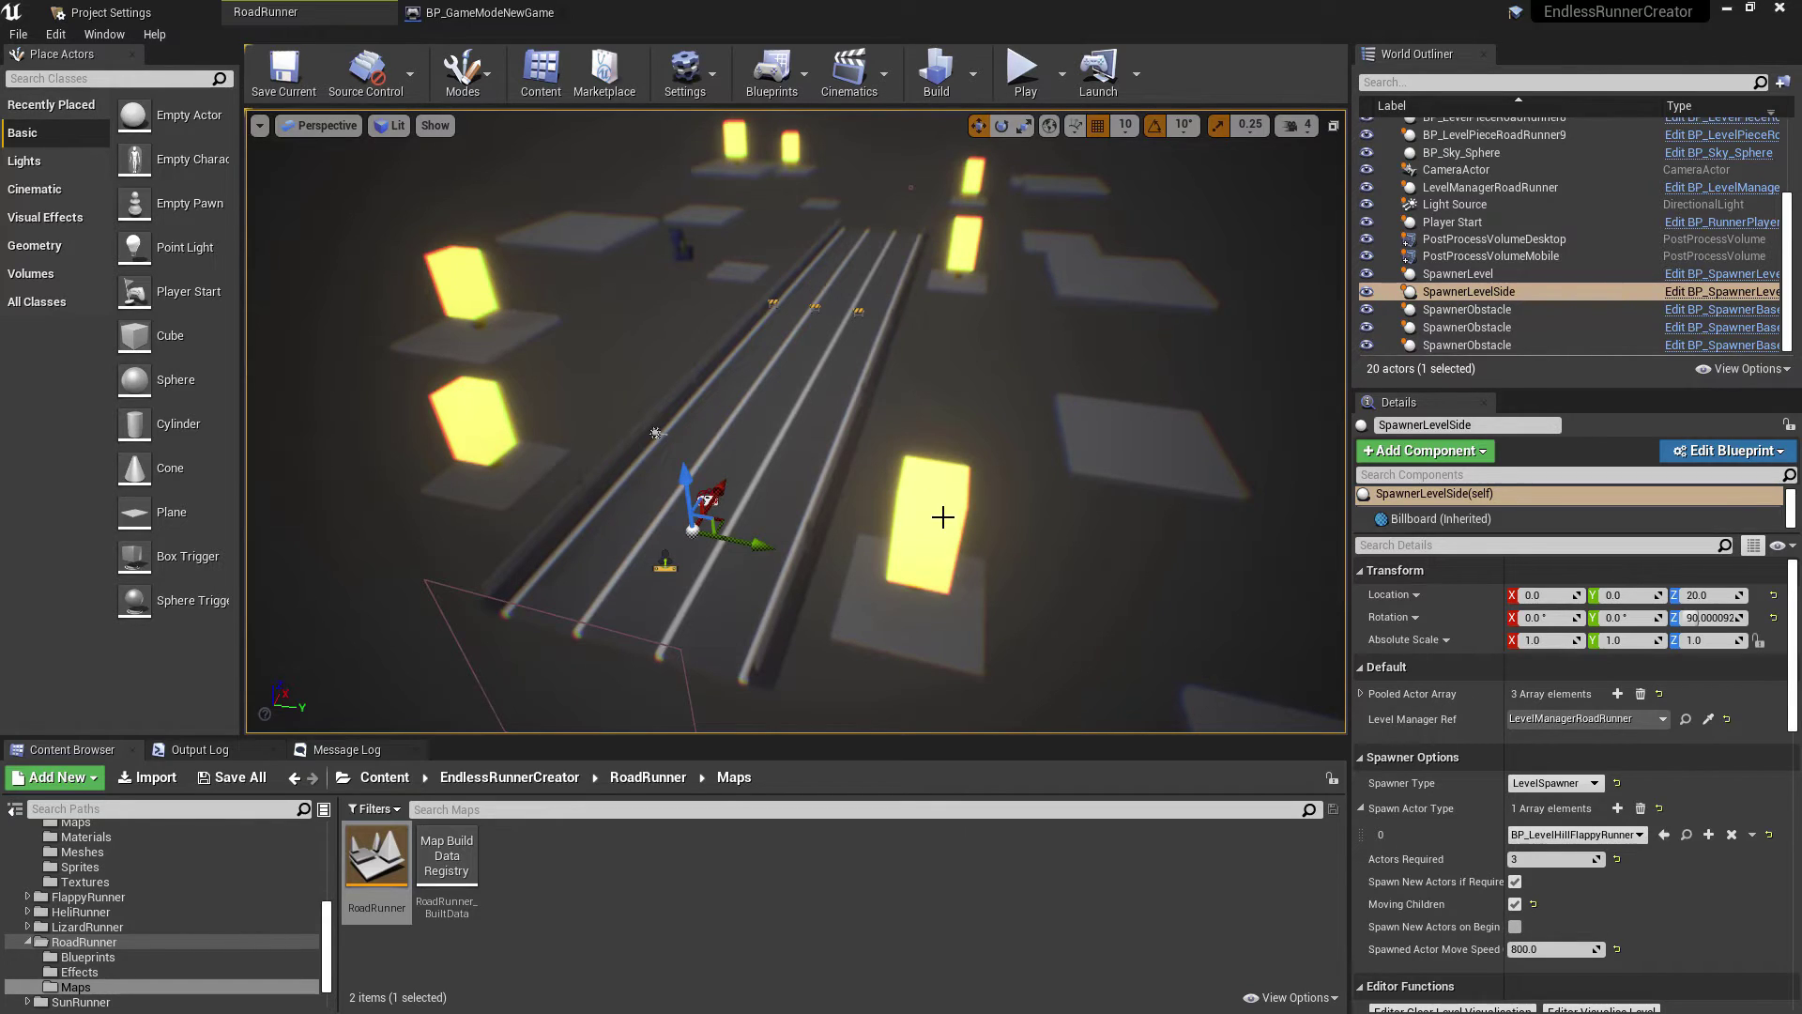
click(944, 535)
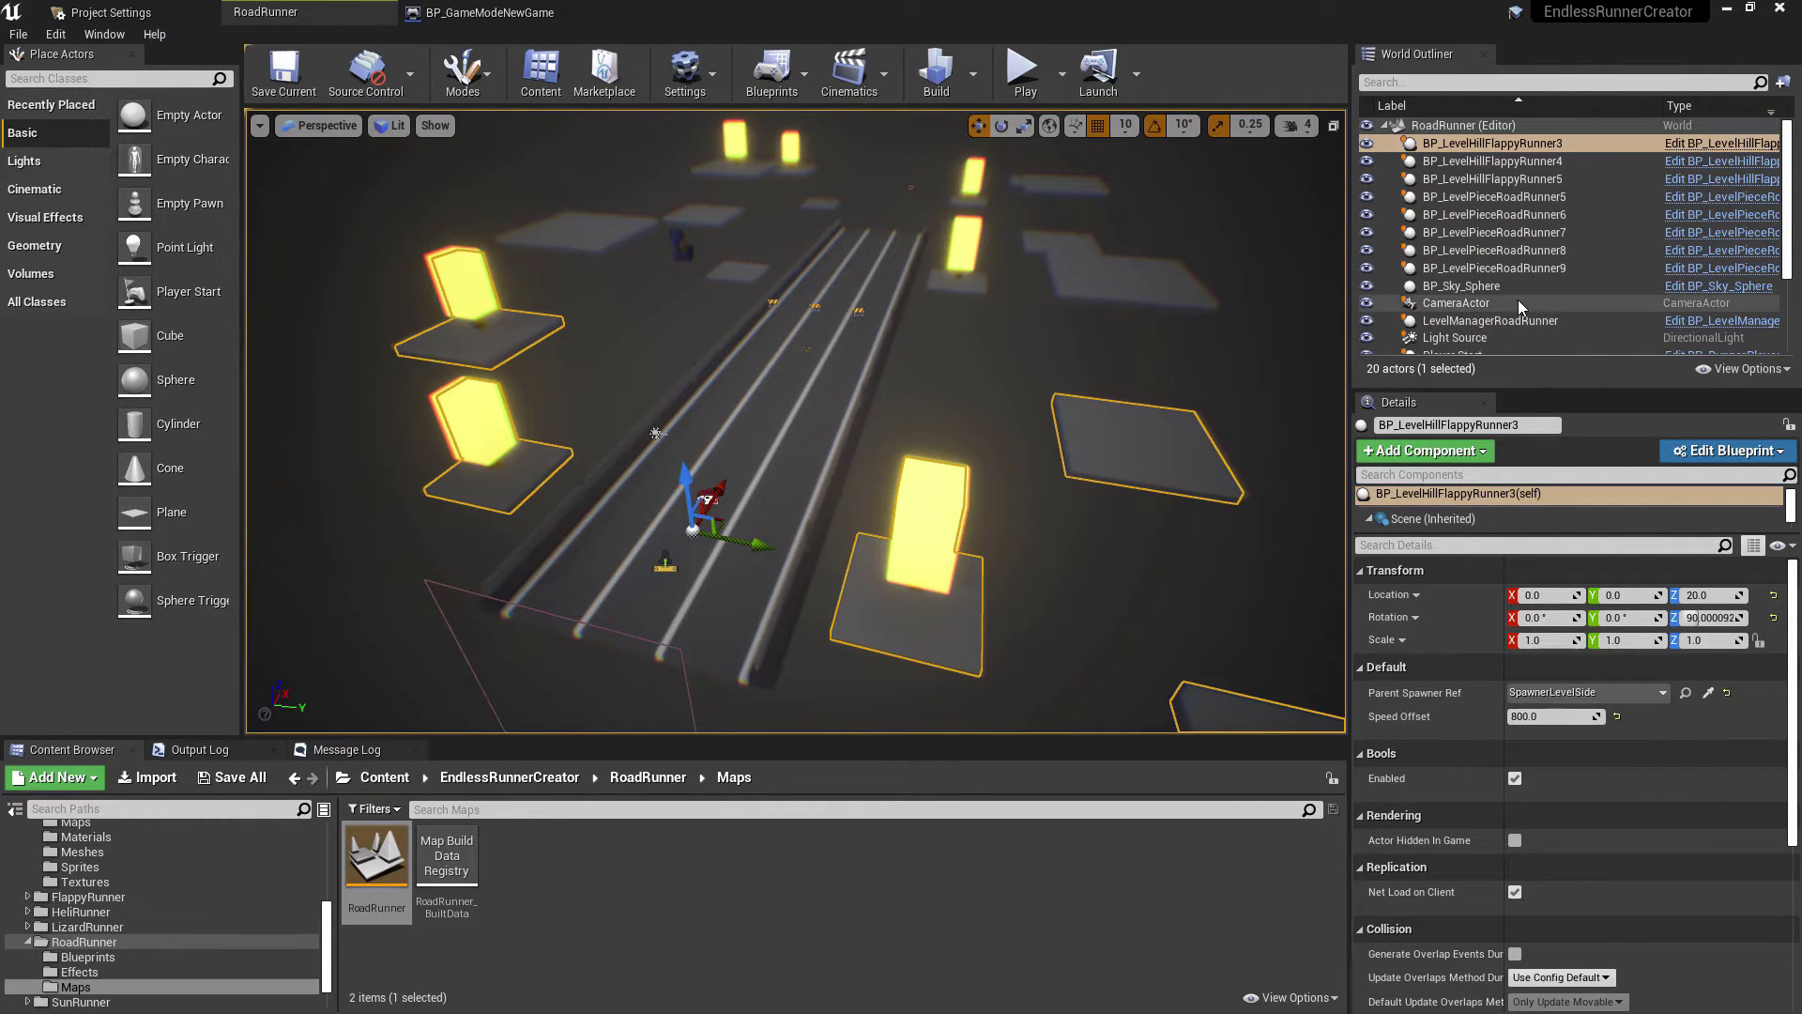
Step: Regenerate the RoadRunner map's visuals several times with Editor Update All Level Visuals on LevelManagerRoadRunner
click(1486, 319)
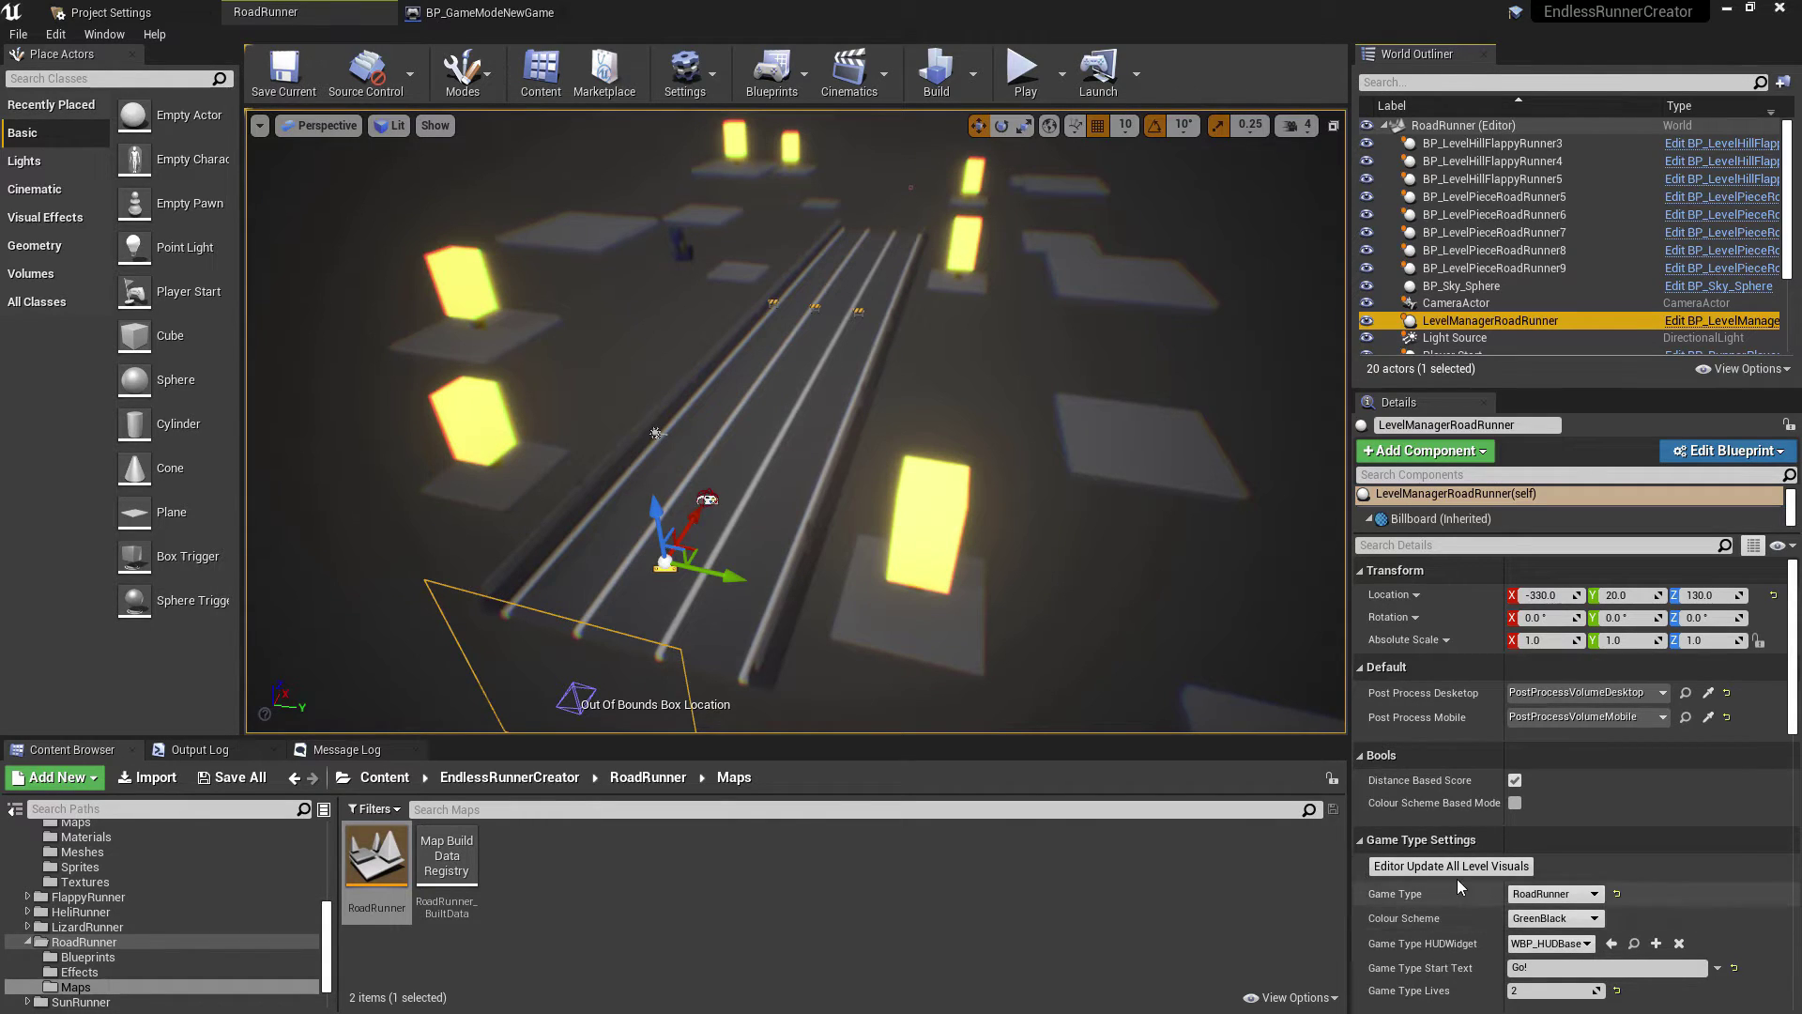
scroll(1467, 875, down, 2)
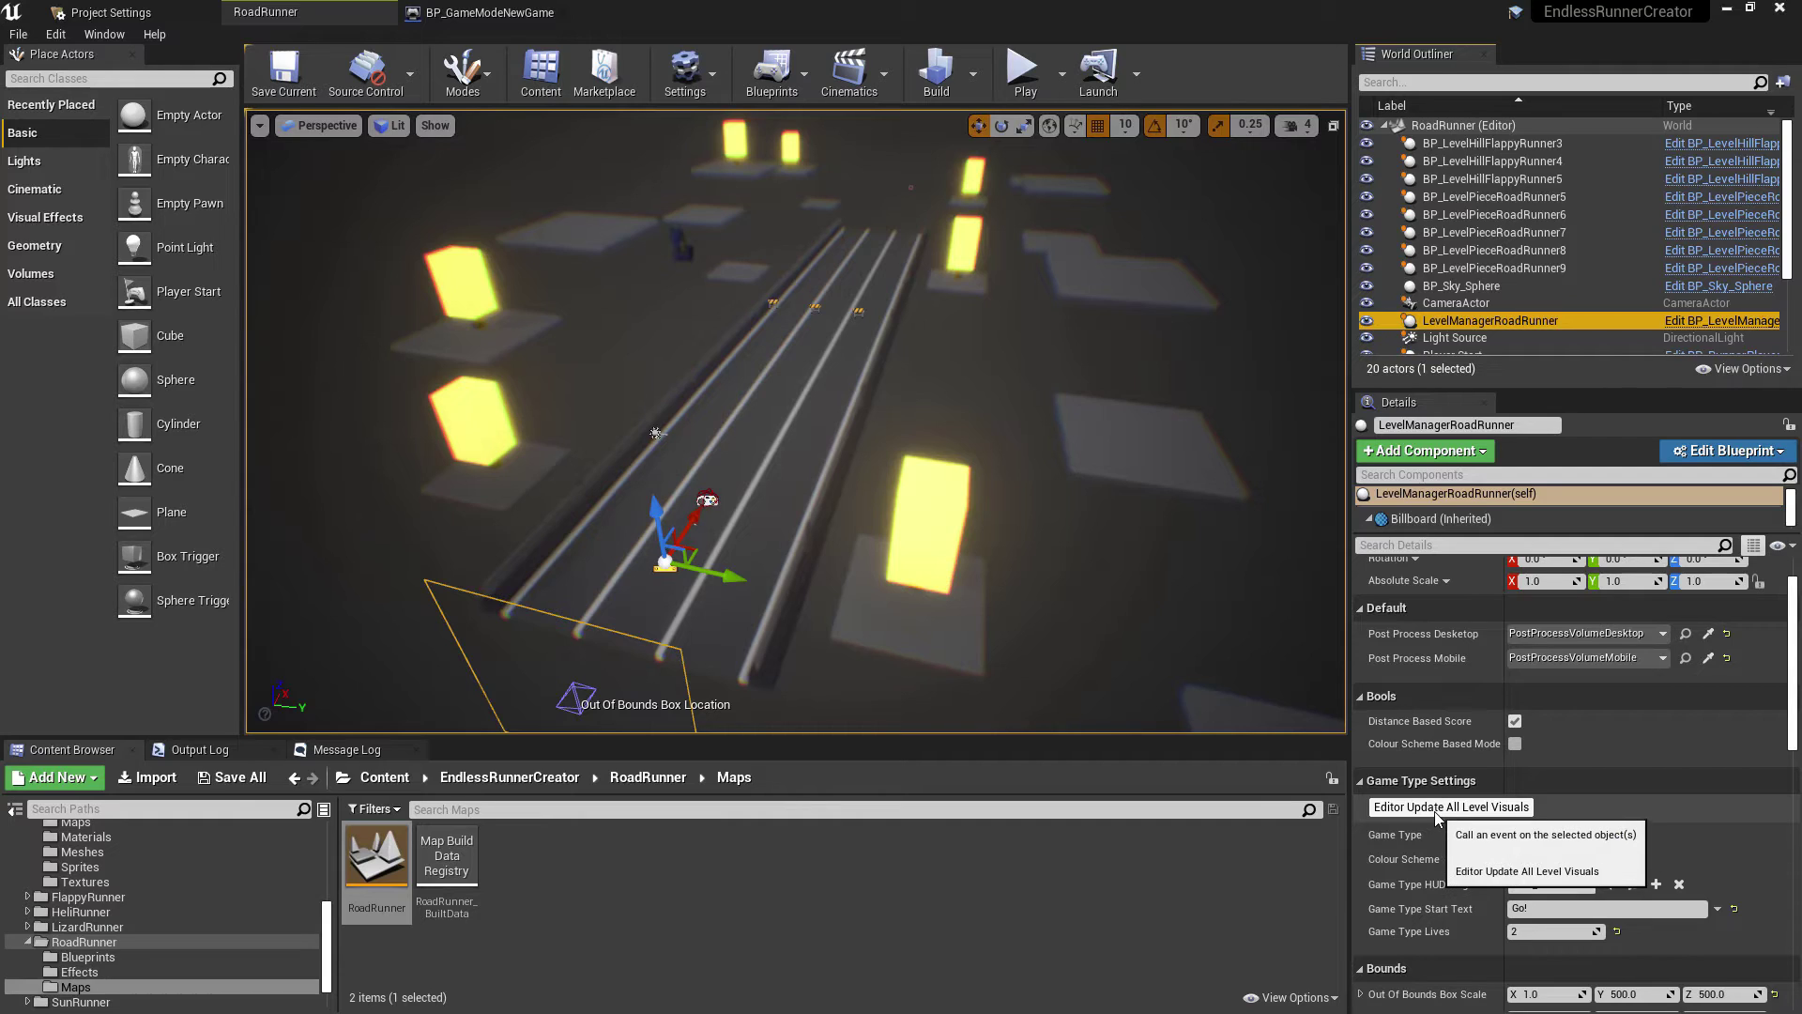
click(1434, 811)
click(1434, 811)
click(1434, 811)
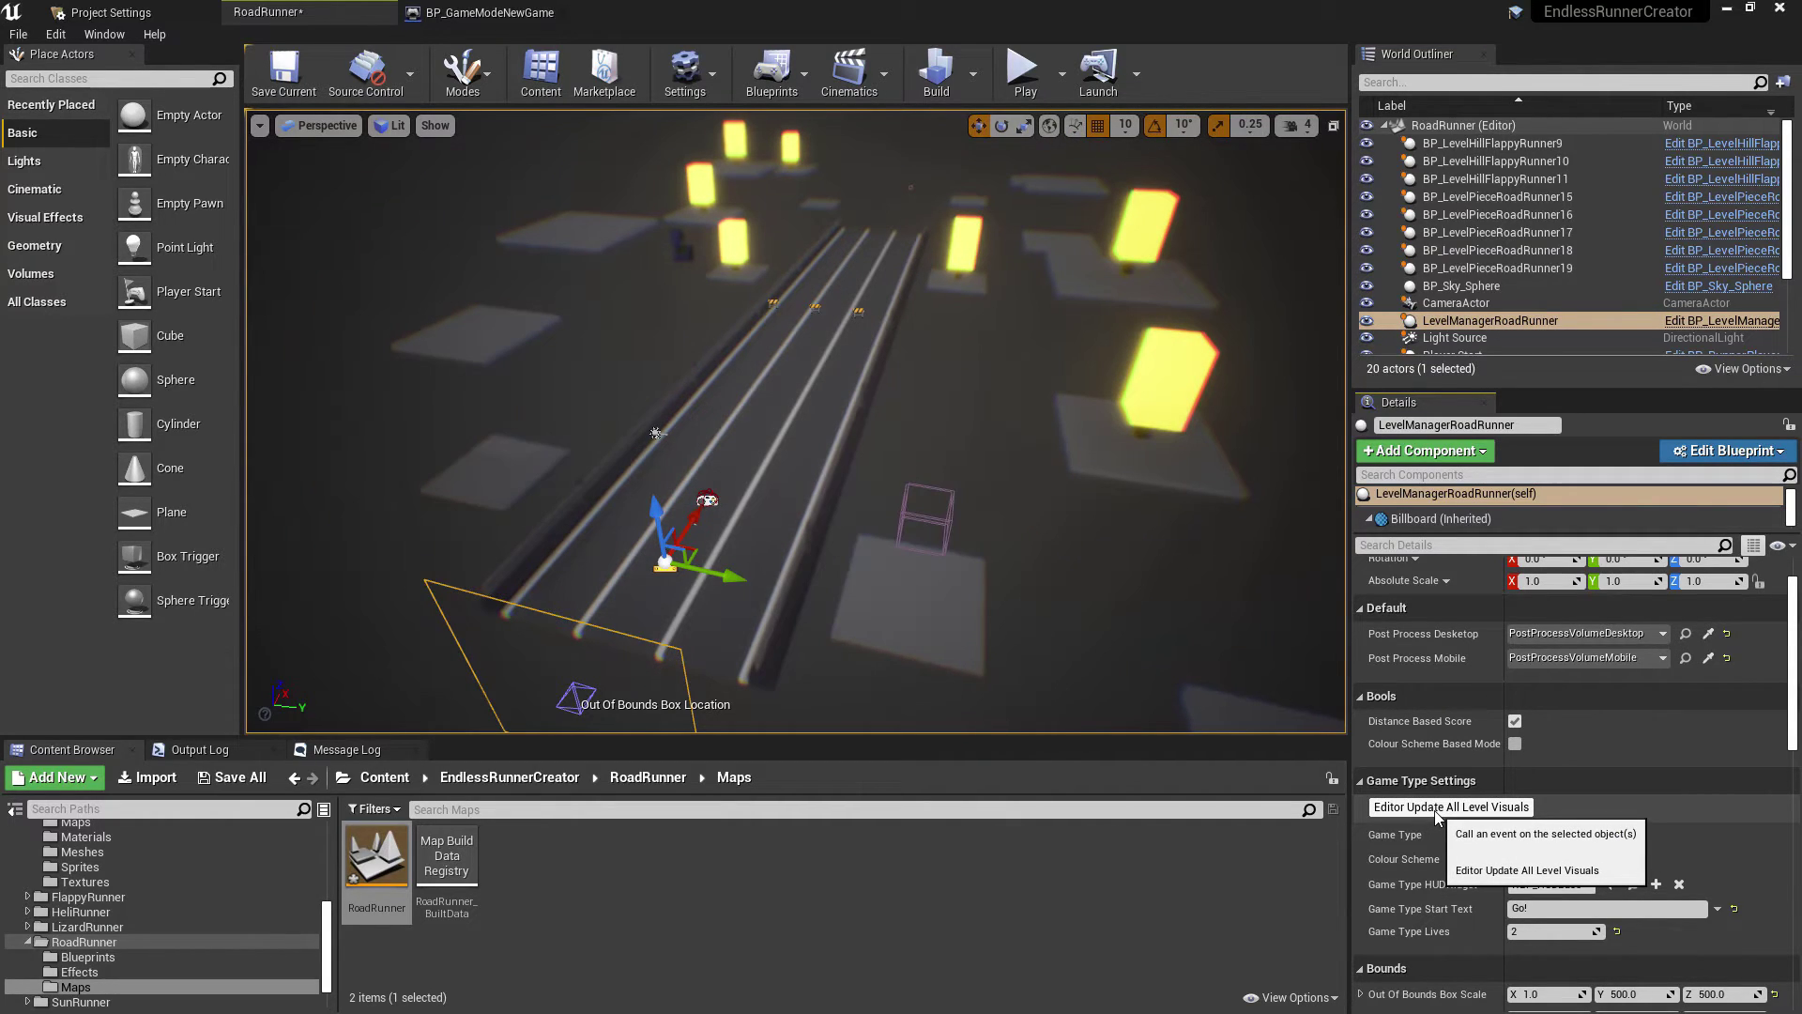
click(1437, 811)
click(1437, 811)
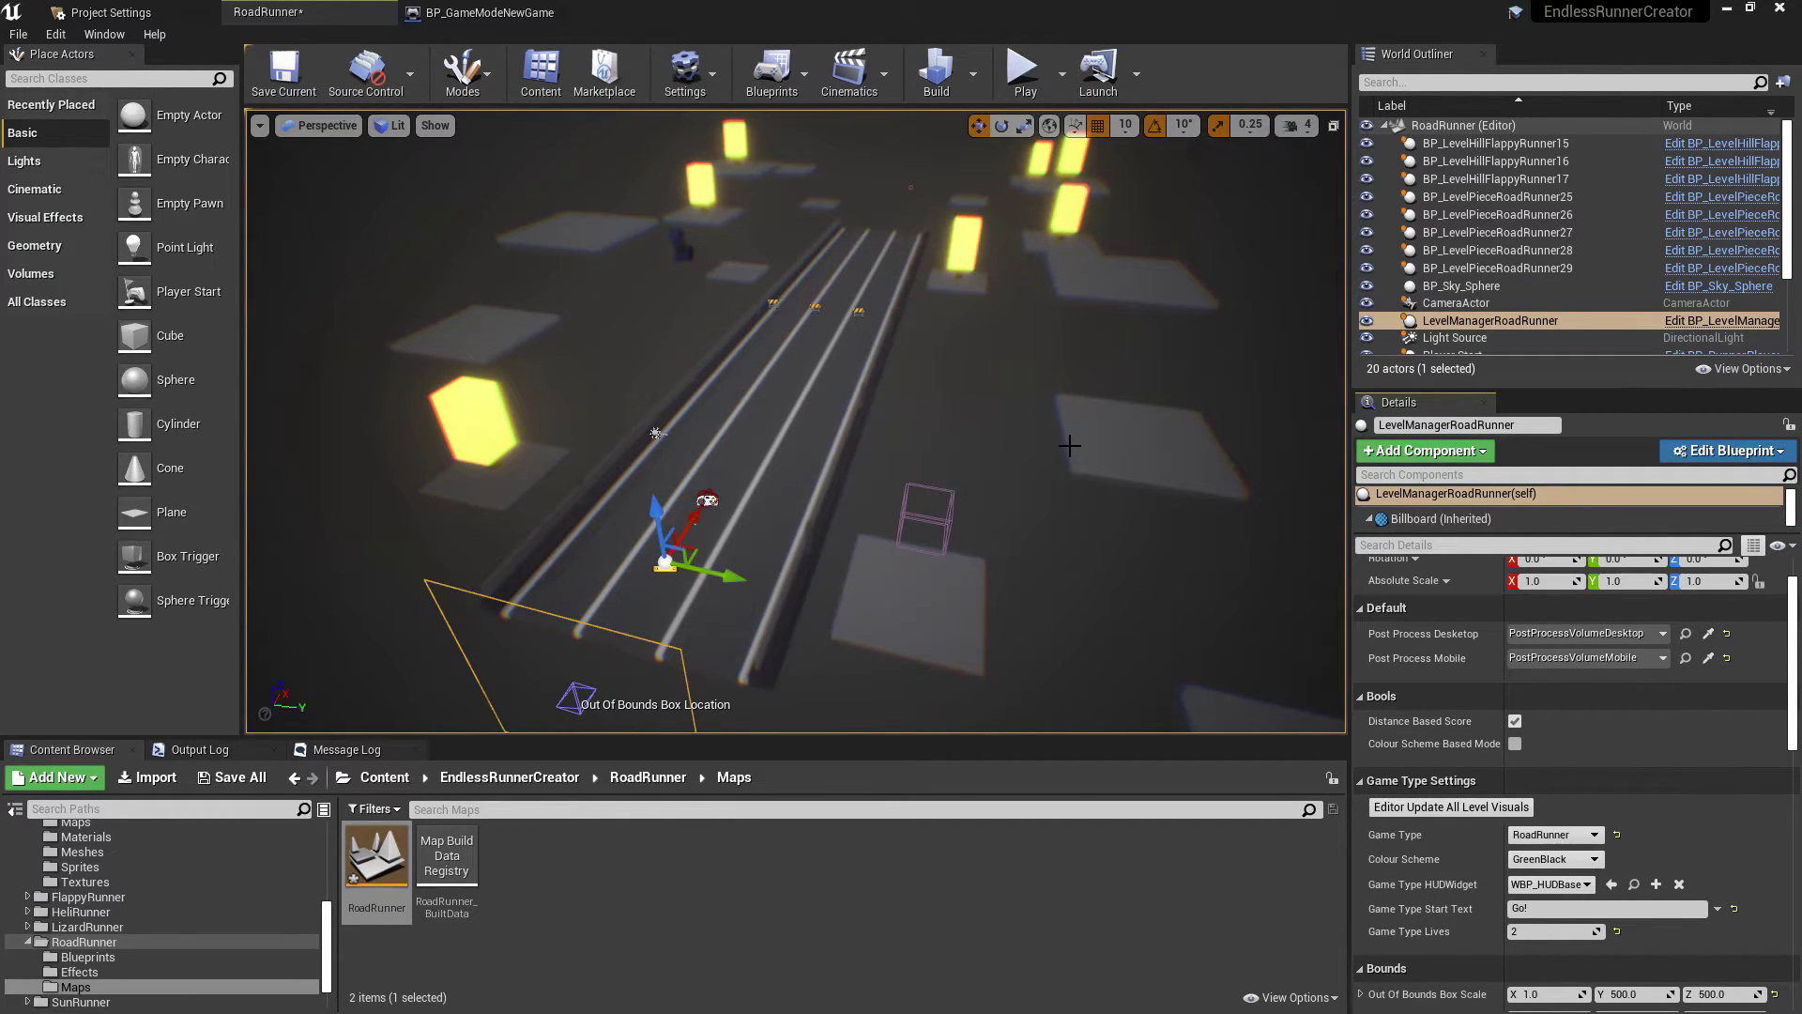
key(Escape)
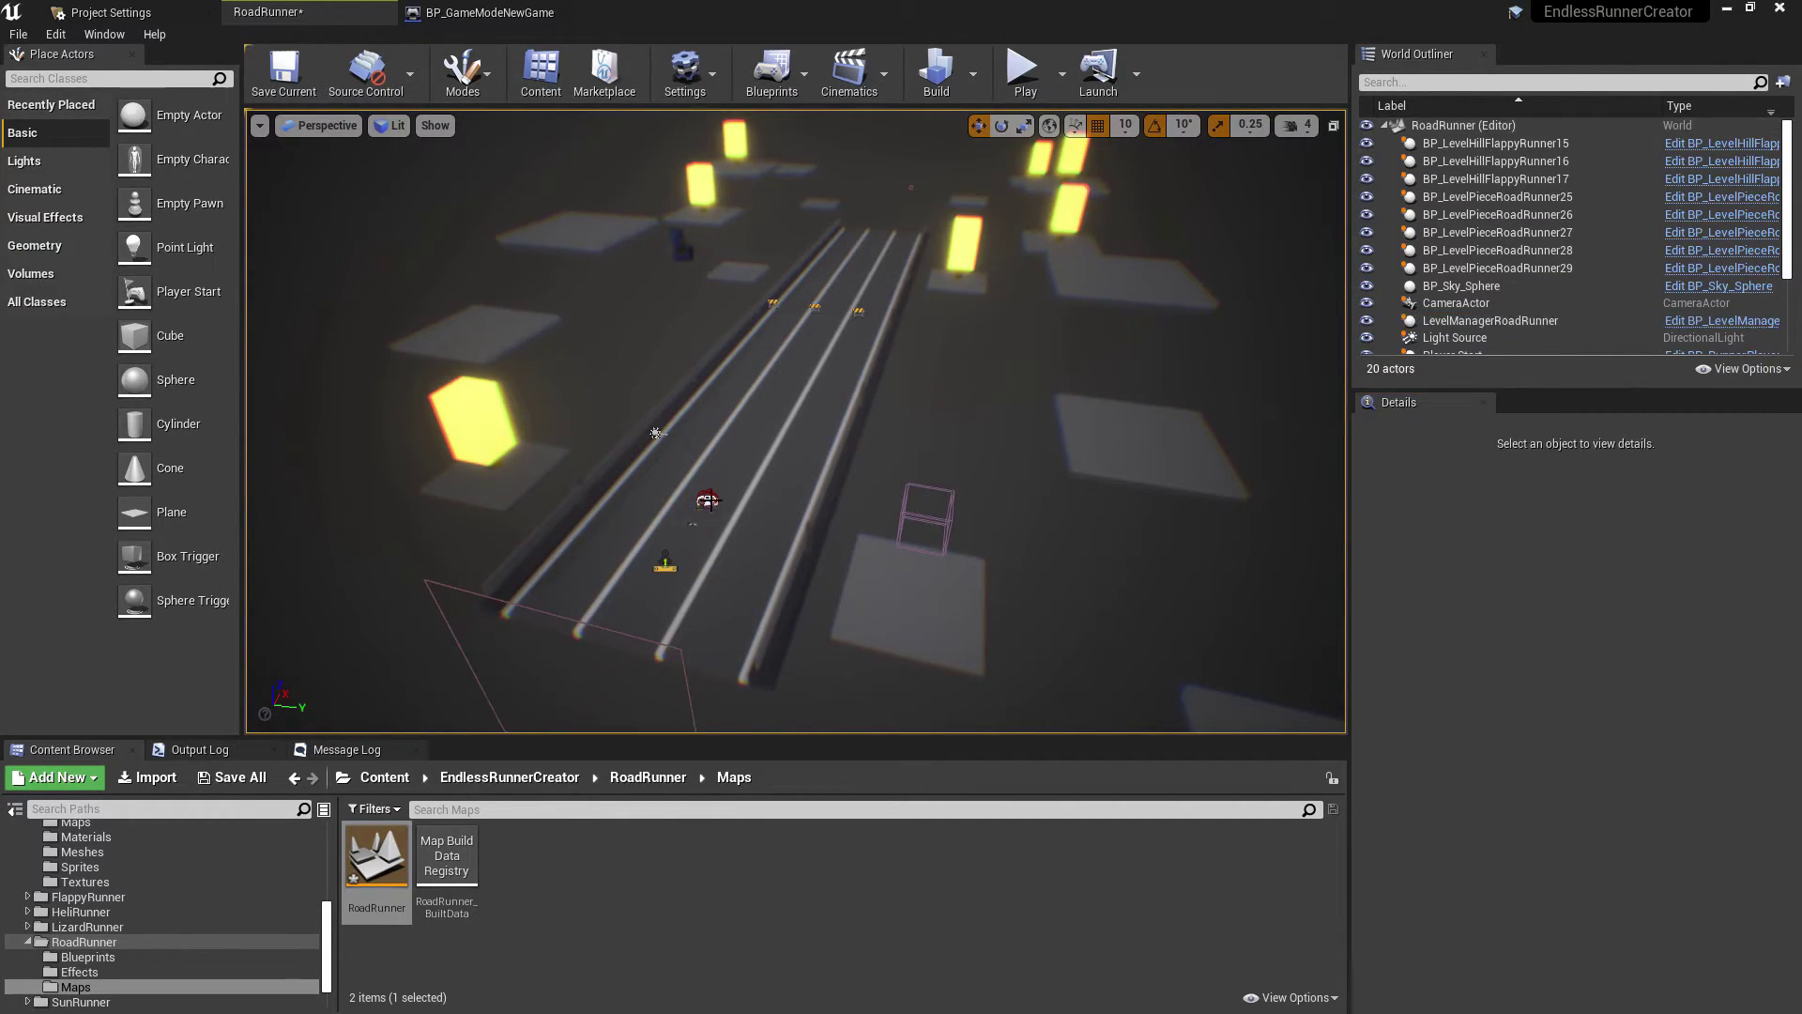
click(742, 429)
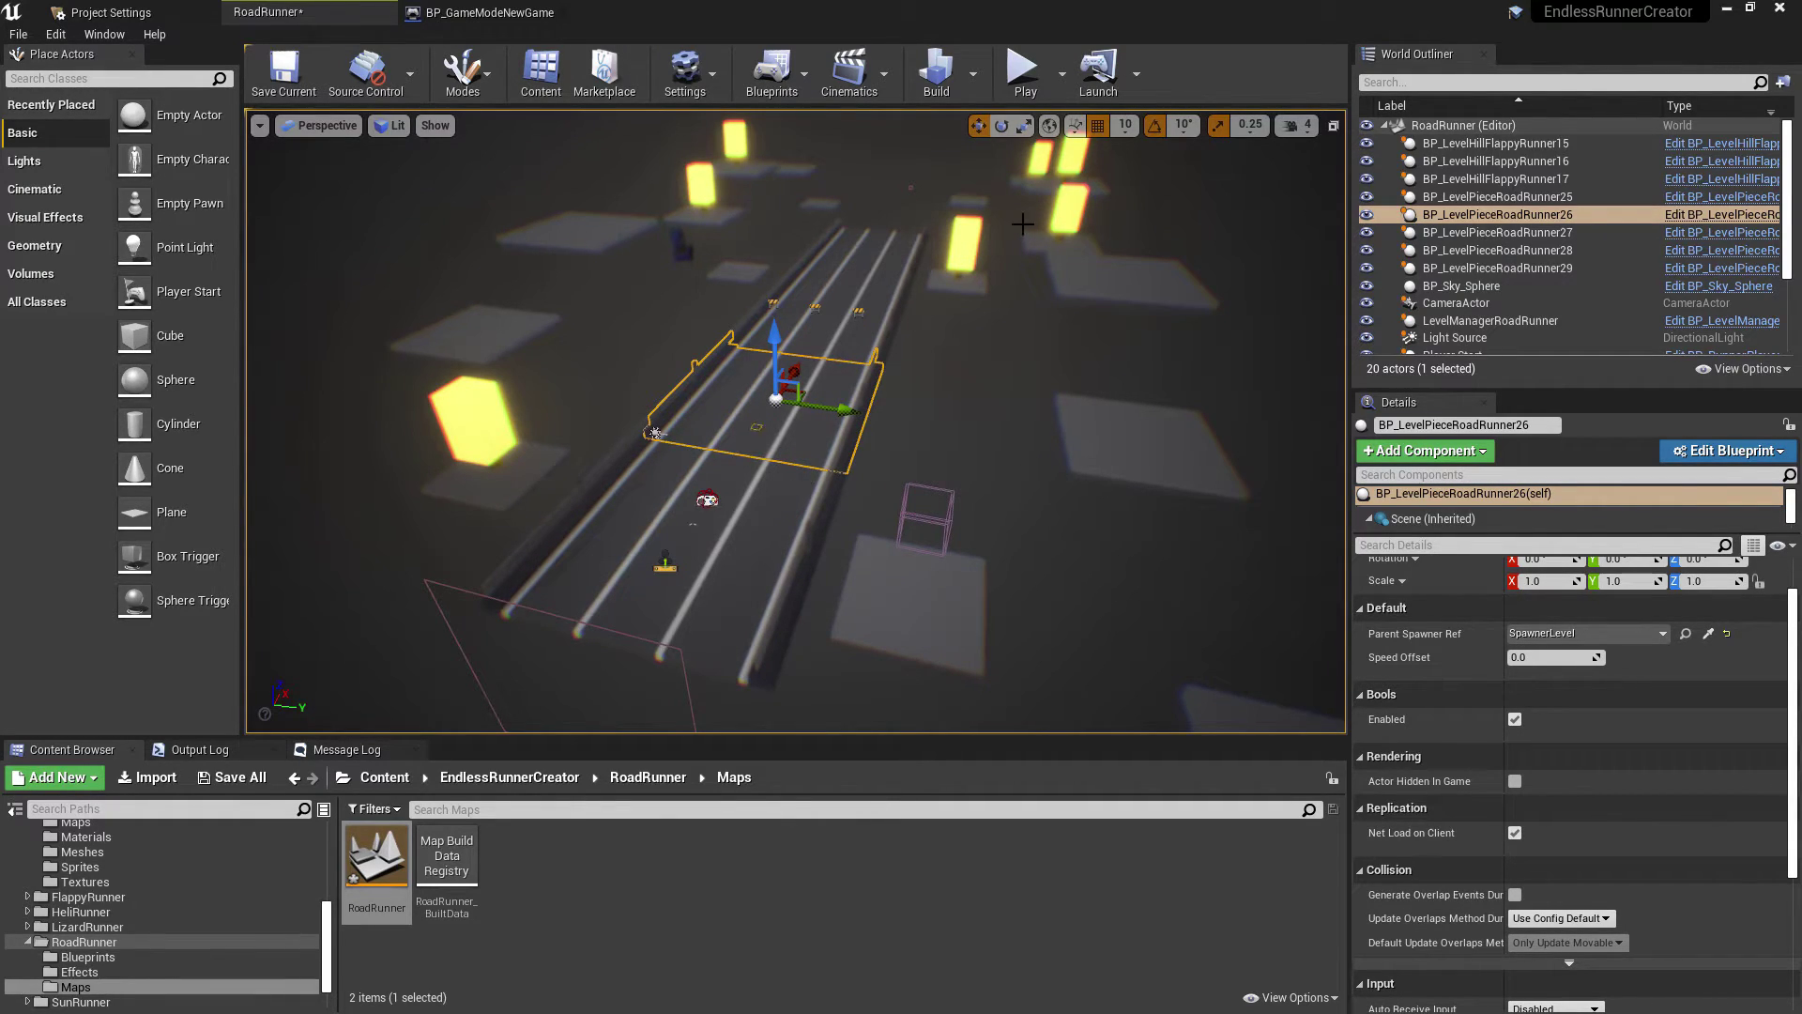
Step: Copy PostProcessVolumeDesktop and PostProcessVolumeMobile from the RoadRunner map, and open NewGameMap from the NewGame Maps folder
scroll(1712, 235, down, 3)
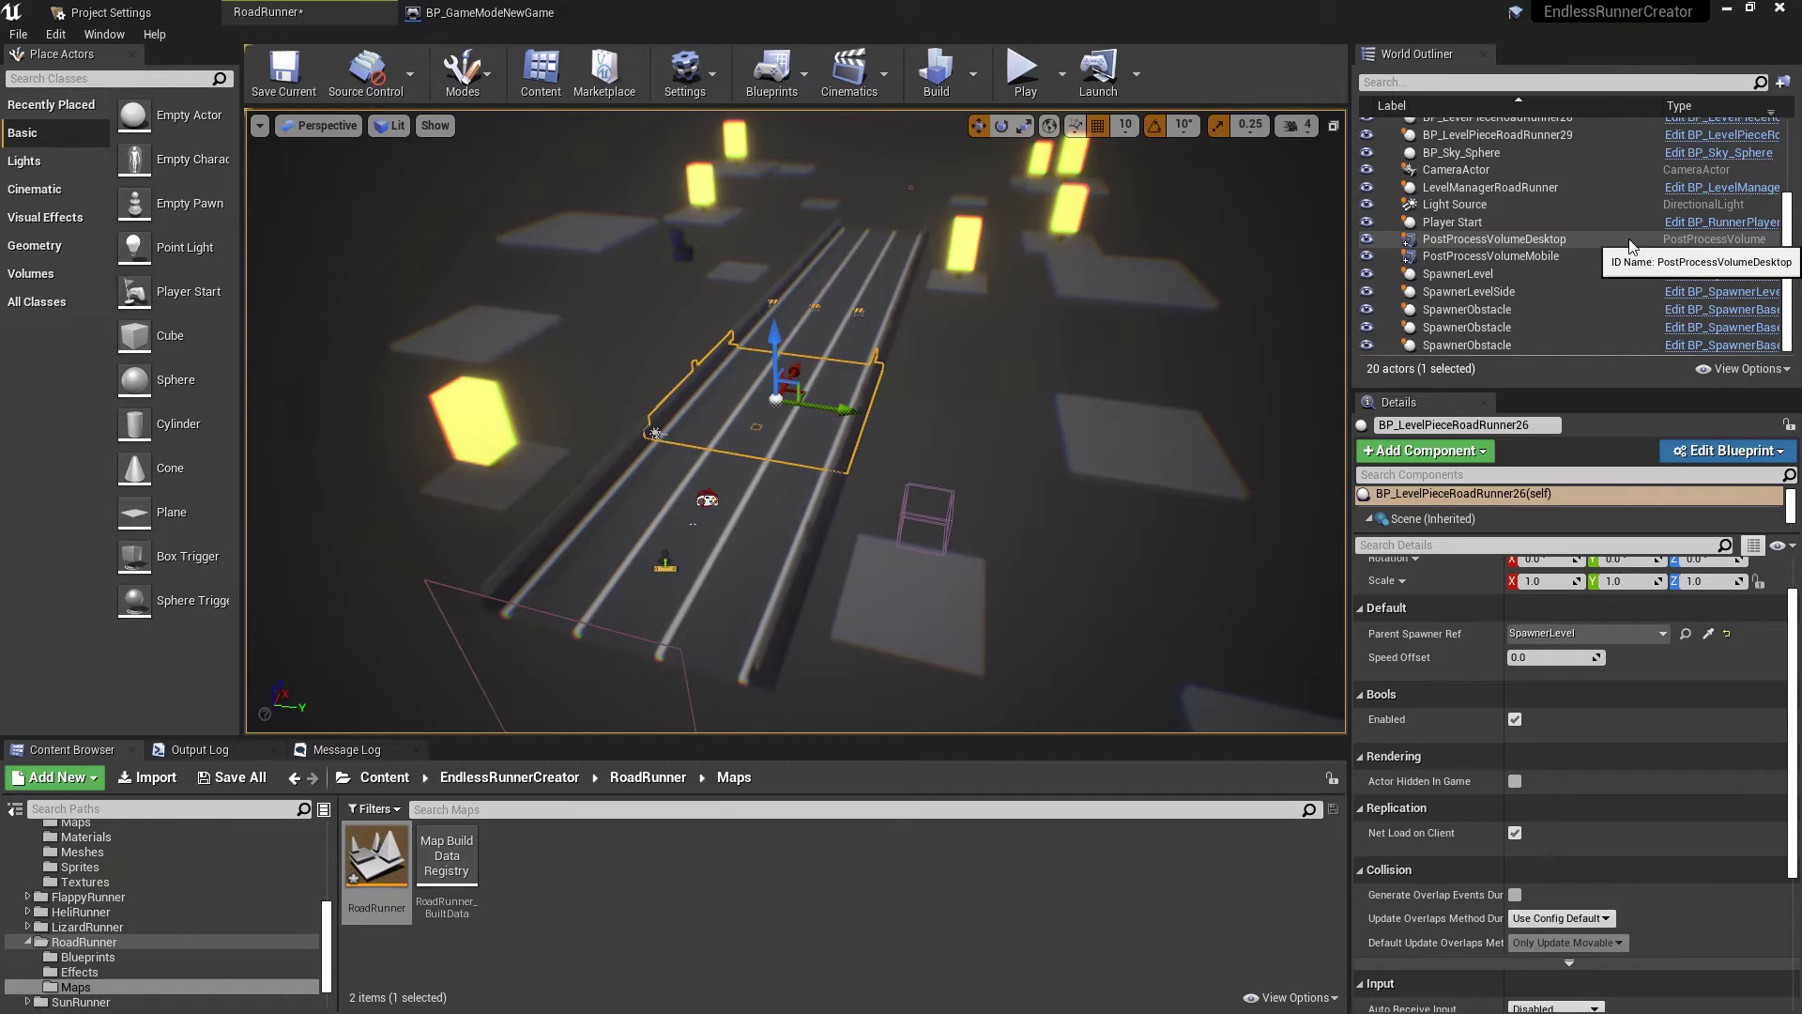
click(1613, 239)
ctrl+click(1563, 253)
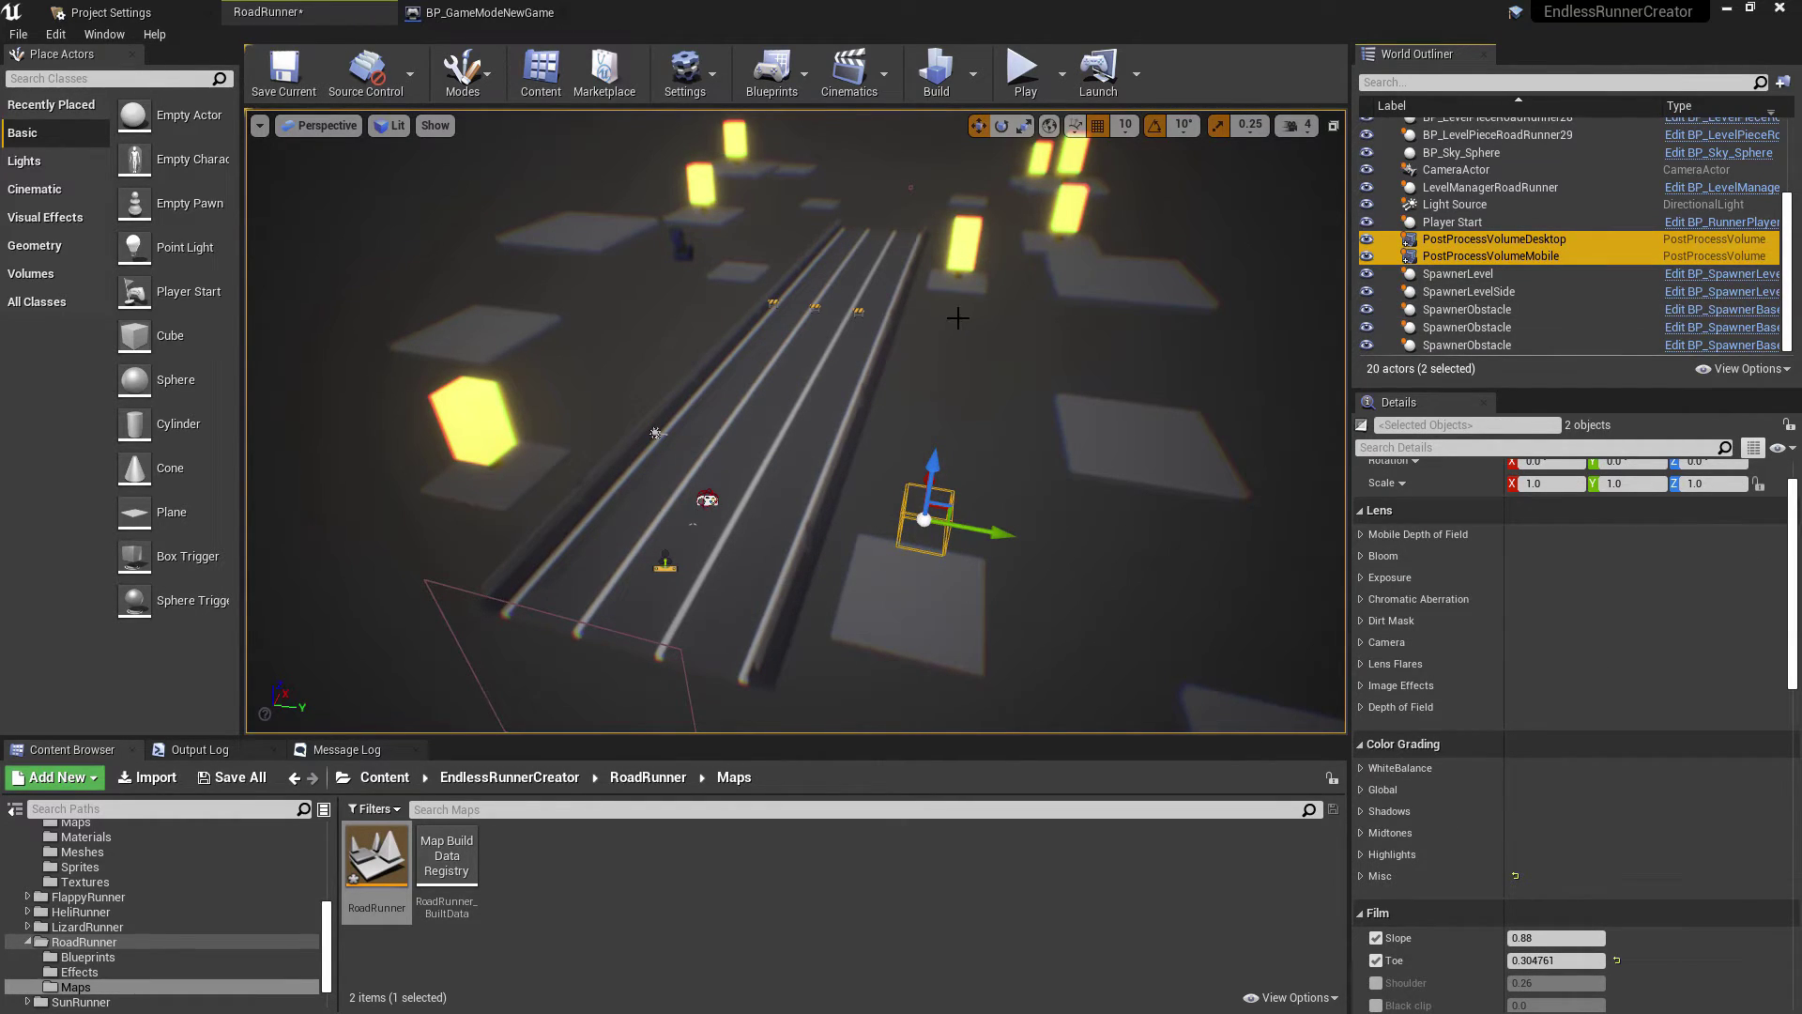
scroll(141, 920, down, 3)
click(70, 1001)
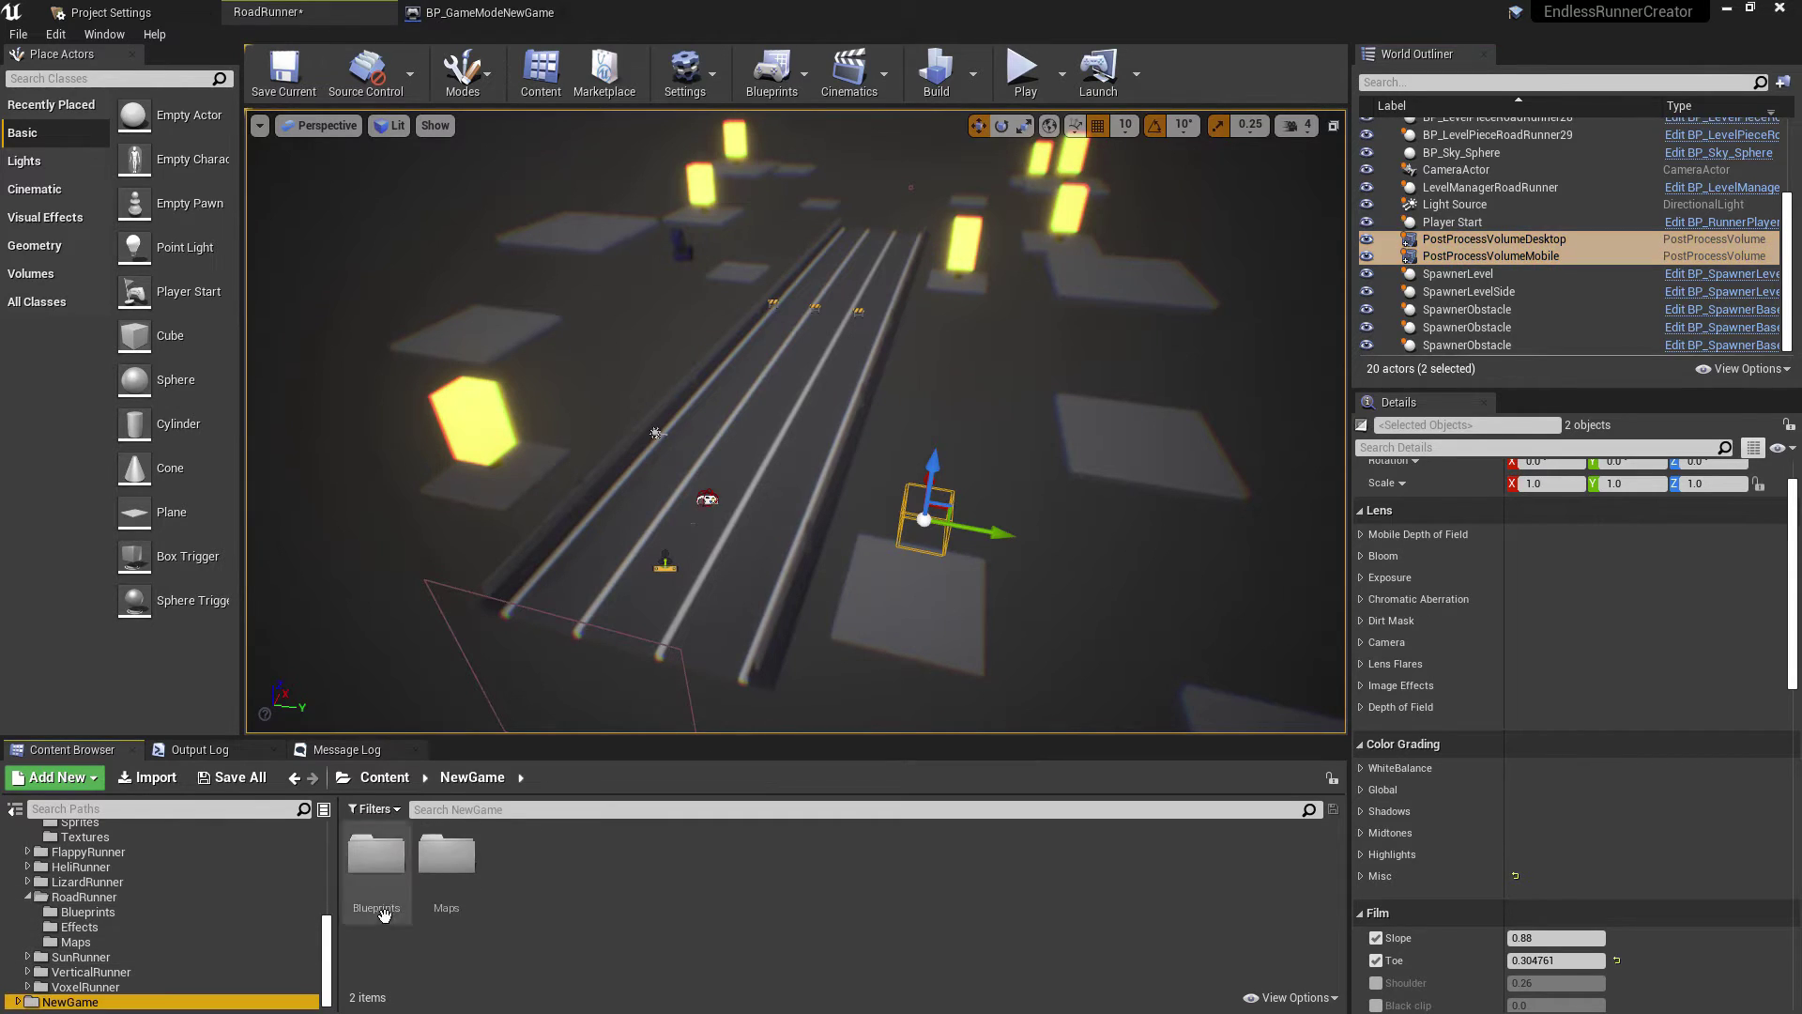
double_click(421, 899)
double_click(377, 856)
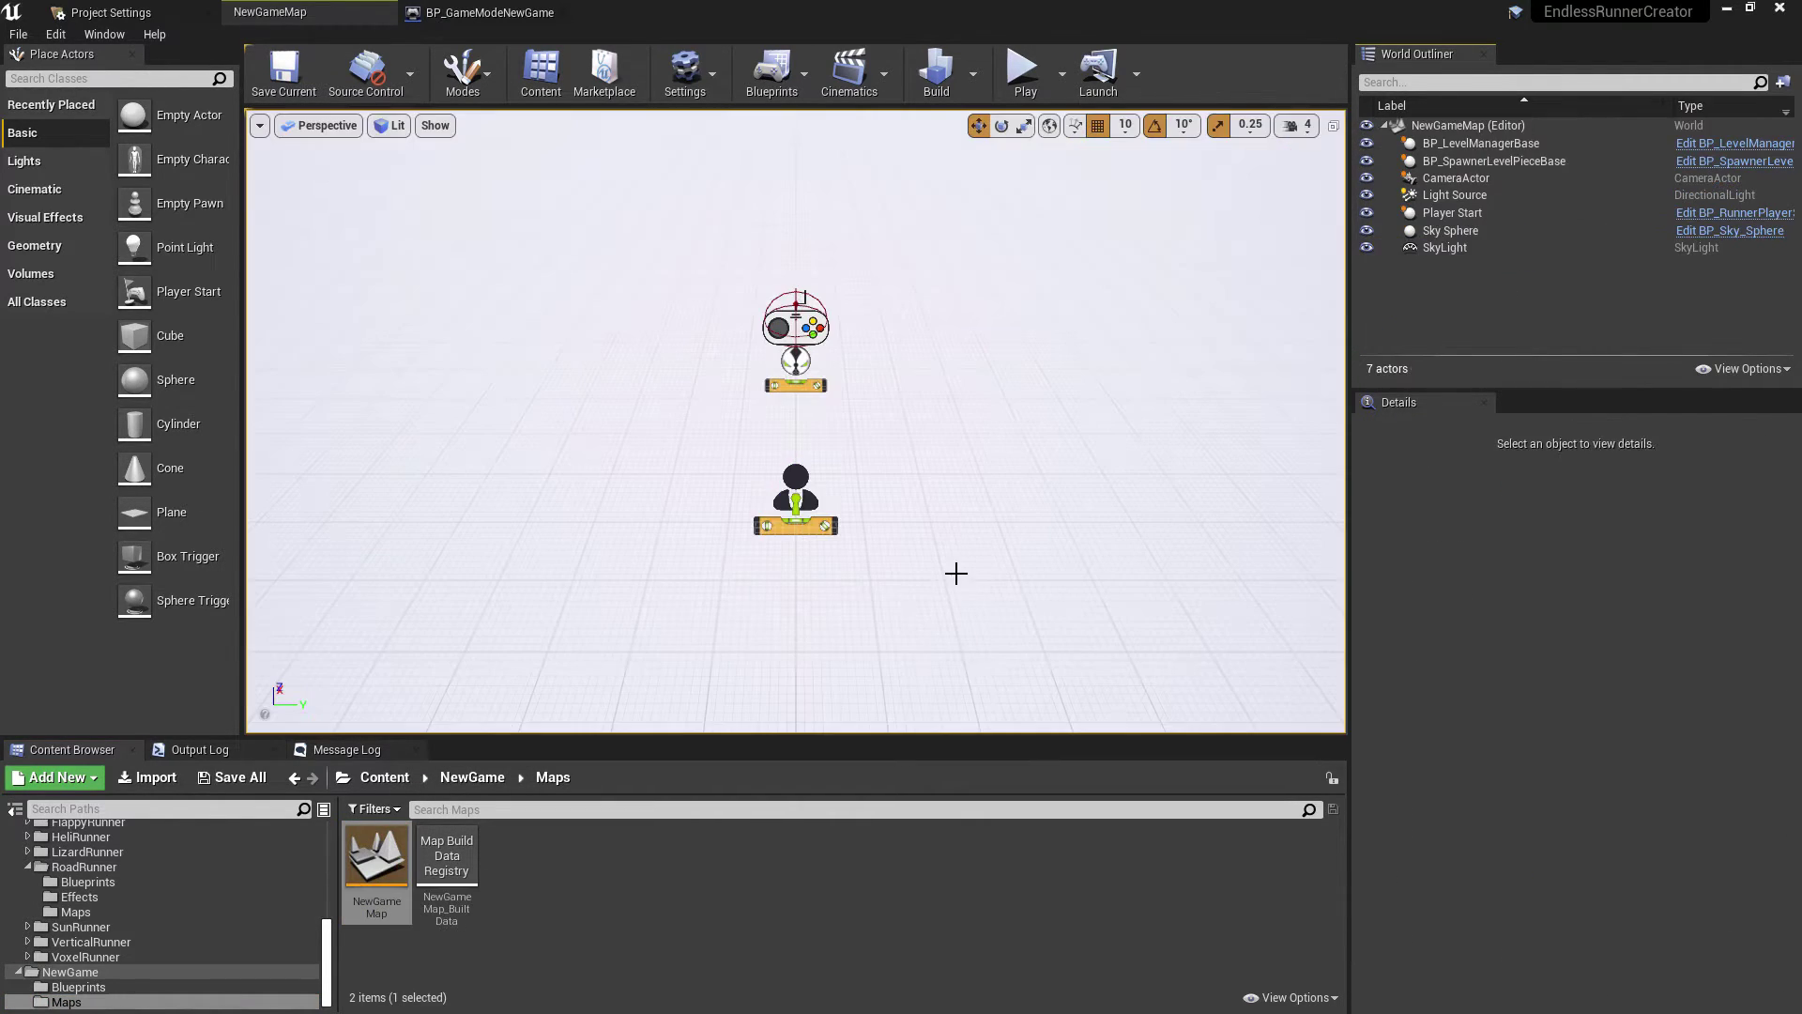
Step: Paste the desktop and mobile post process volumes into NewGameMap and check their placement in the scene
scroll(1179, 326, down, 4)
mouse_move(1179, 325)
right_down()
mouse_move(1145, 272)
mouse_move(1174, 160)
mouse_move(1179, 326)
right_up()
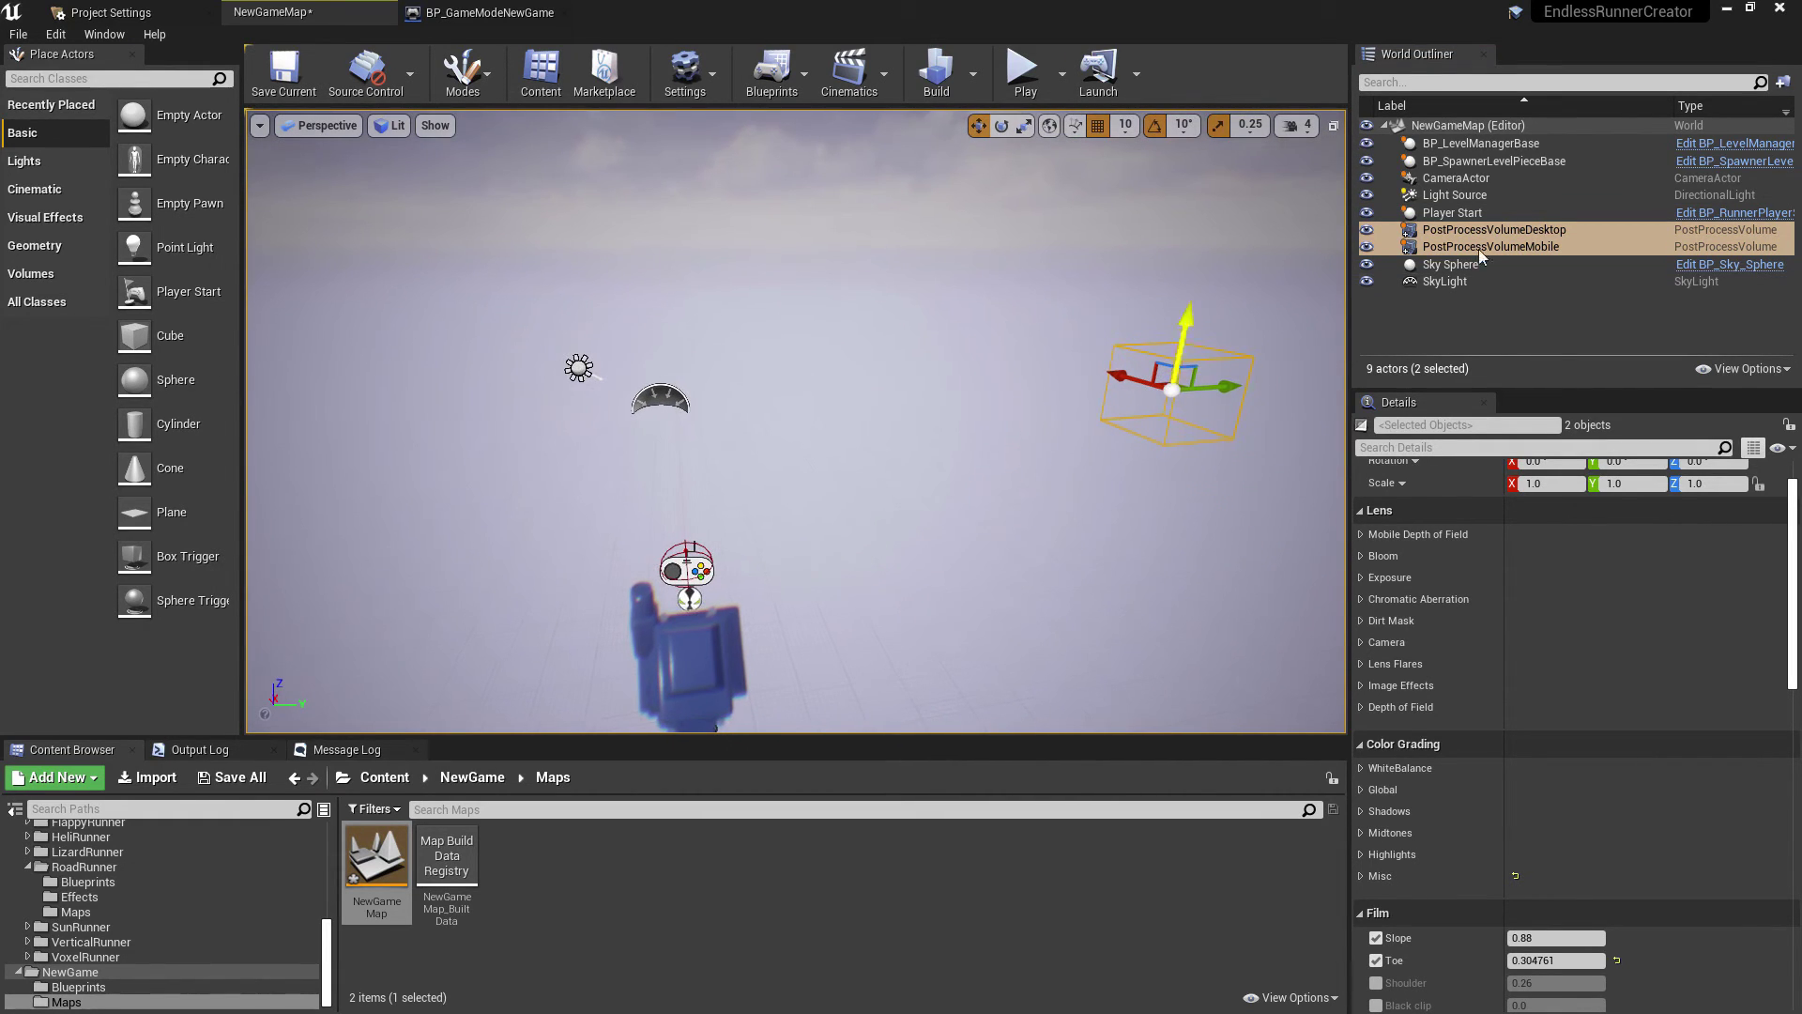
key(f)
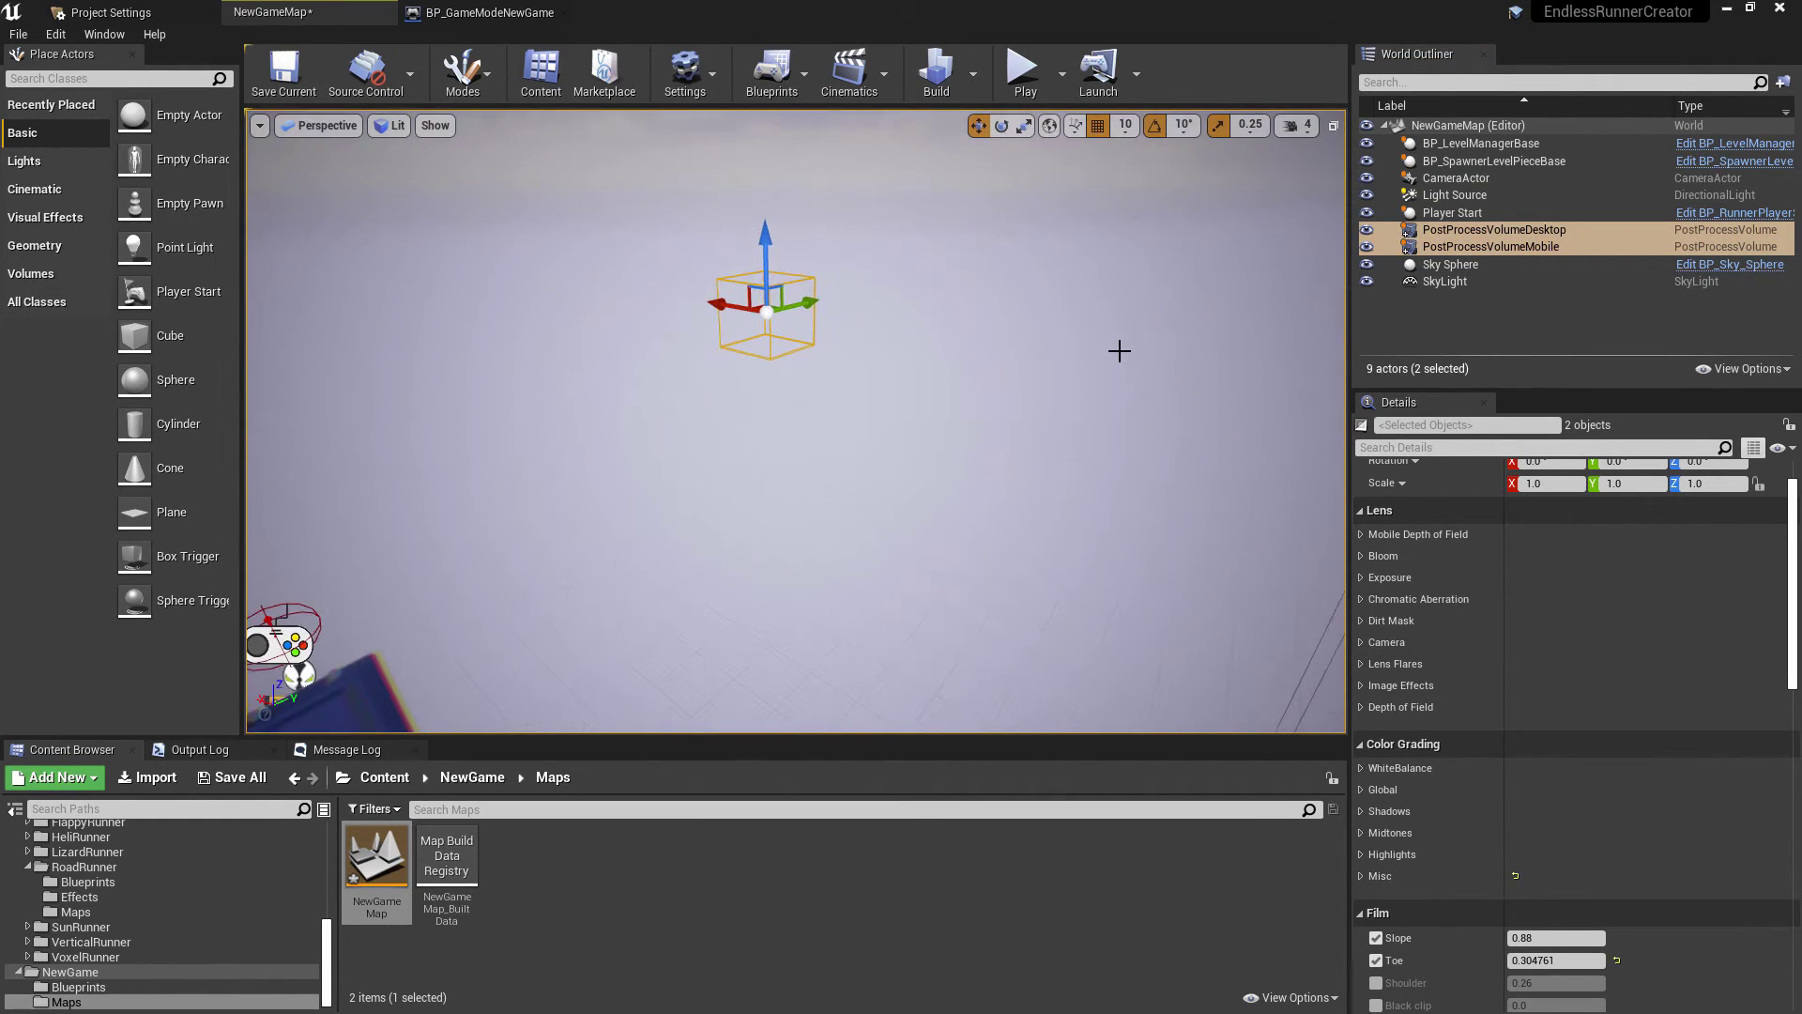
right_drag(1006, 427, 929, 375)
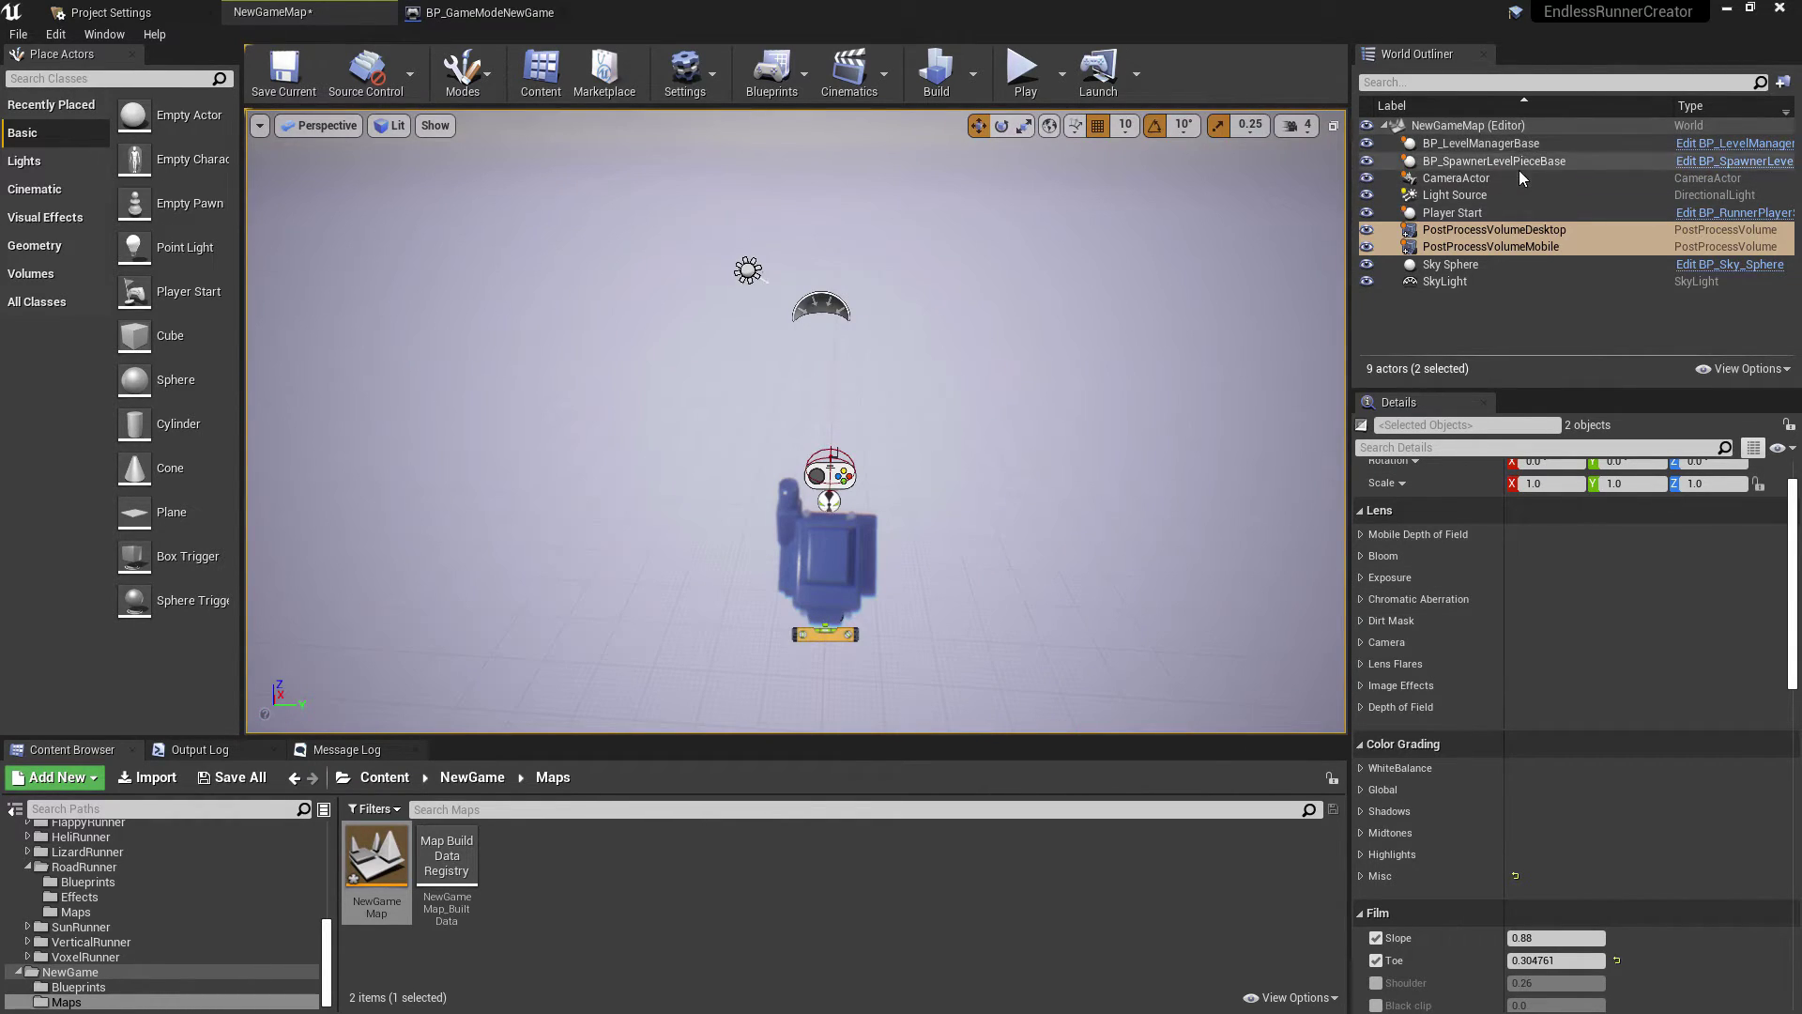
Step: Set BP_LevelManagerBase's Post Process Desktop reference to PostProcessVolumeDesktop and its Post Process Mobile reference to PostProcessVolumeMobile
click(1512, 144)
click(1587, 633)
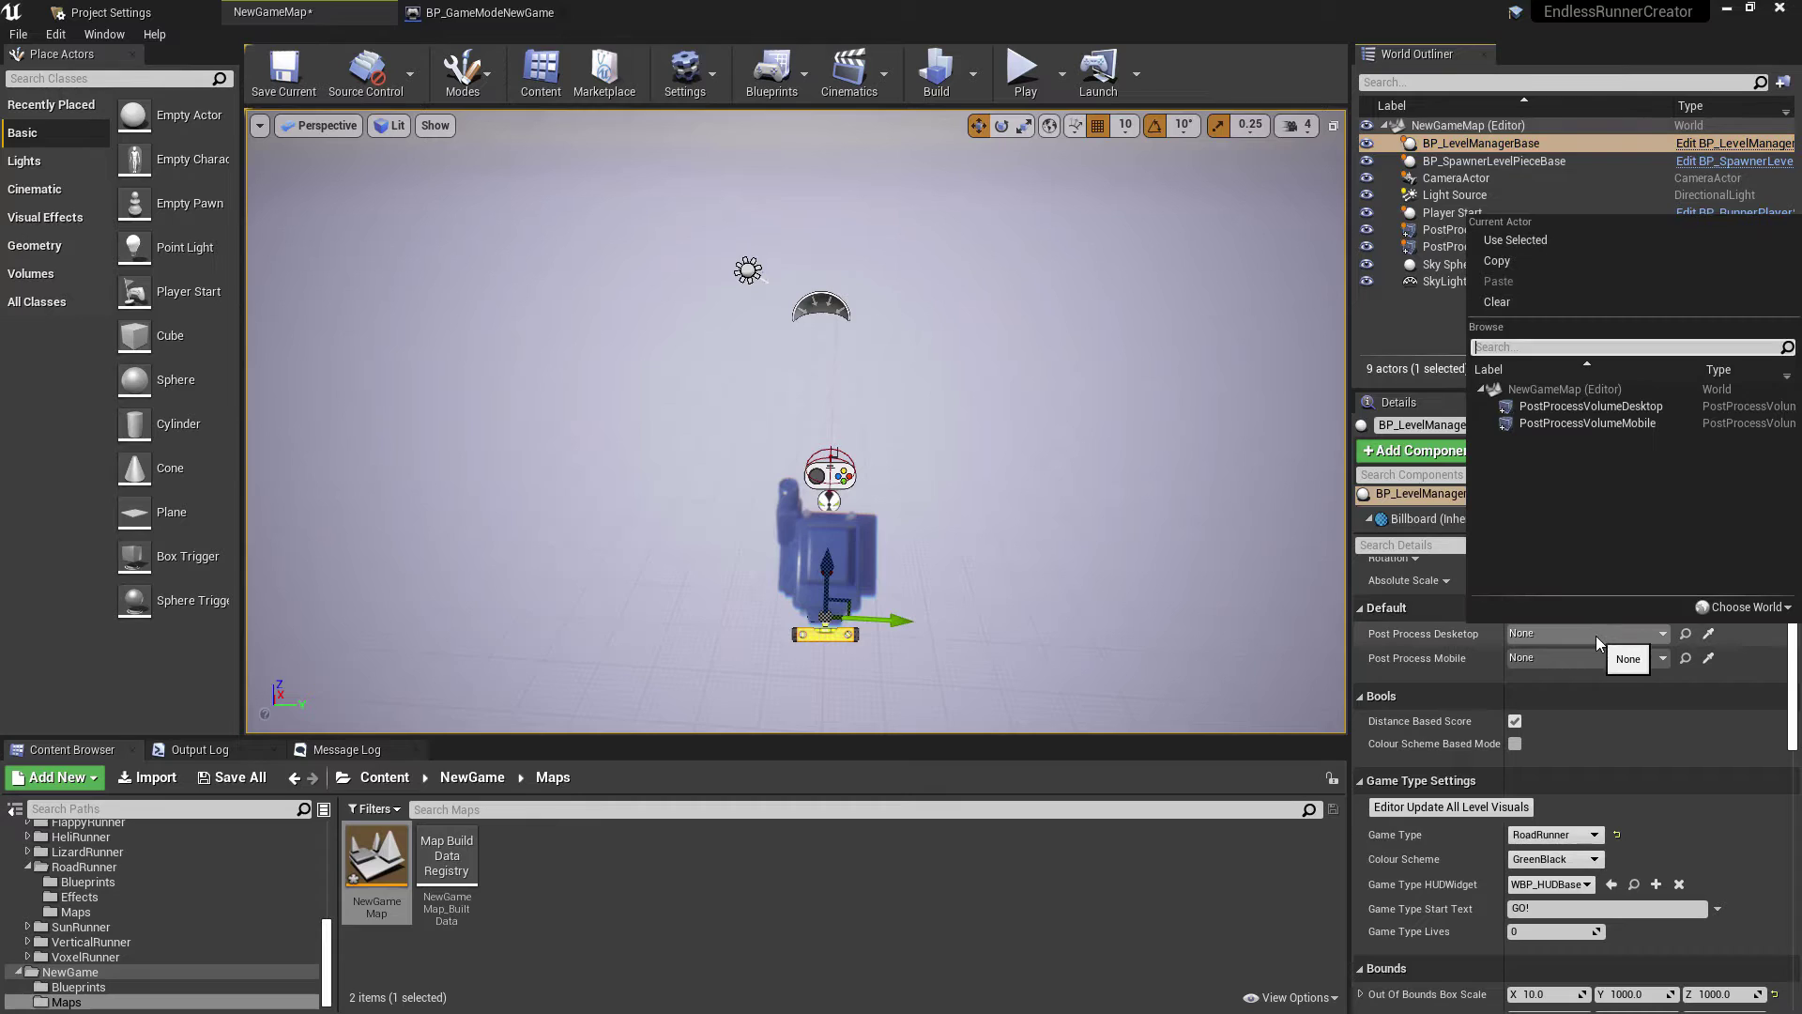
click(1636, 411)
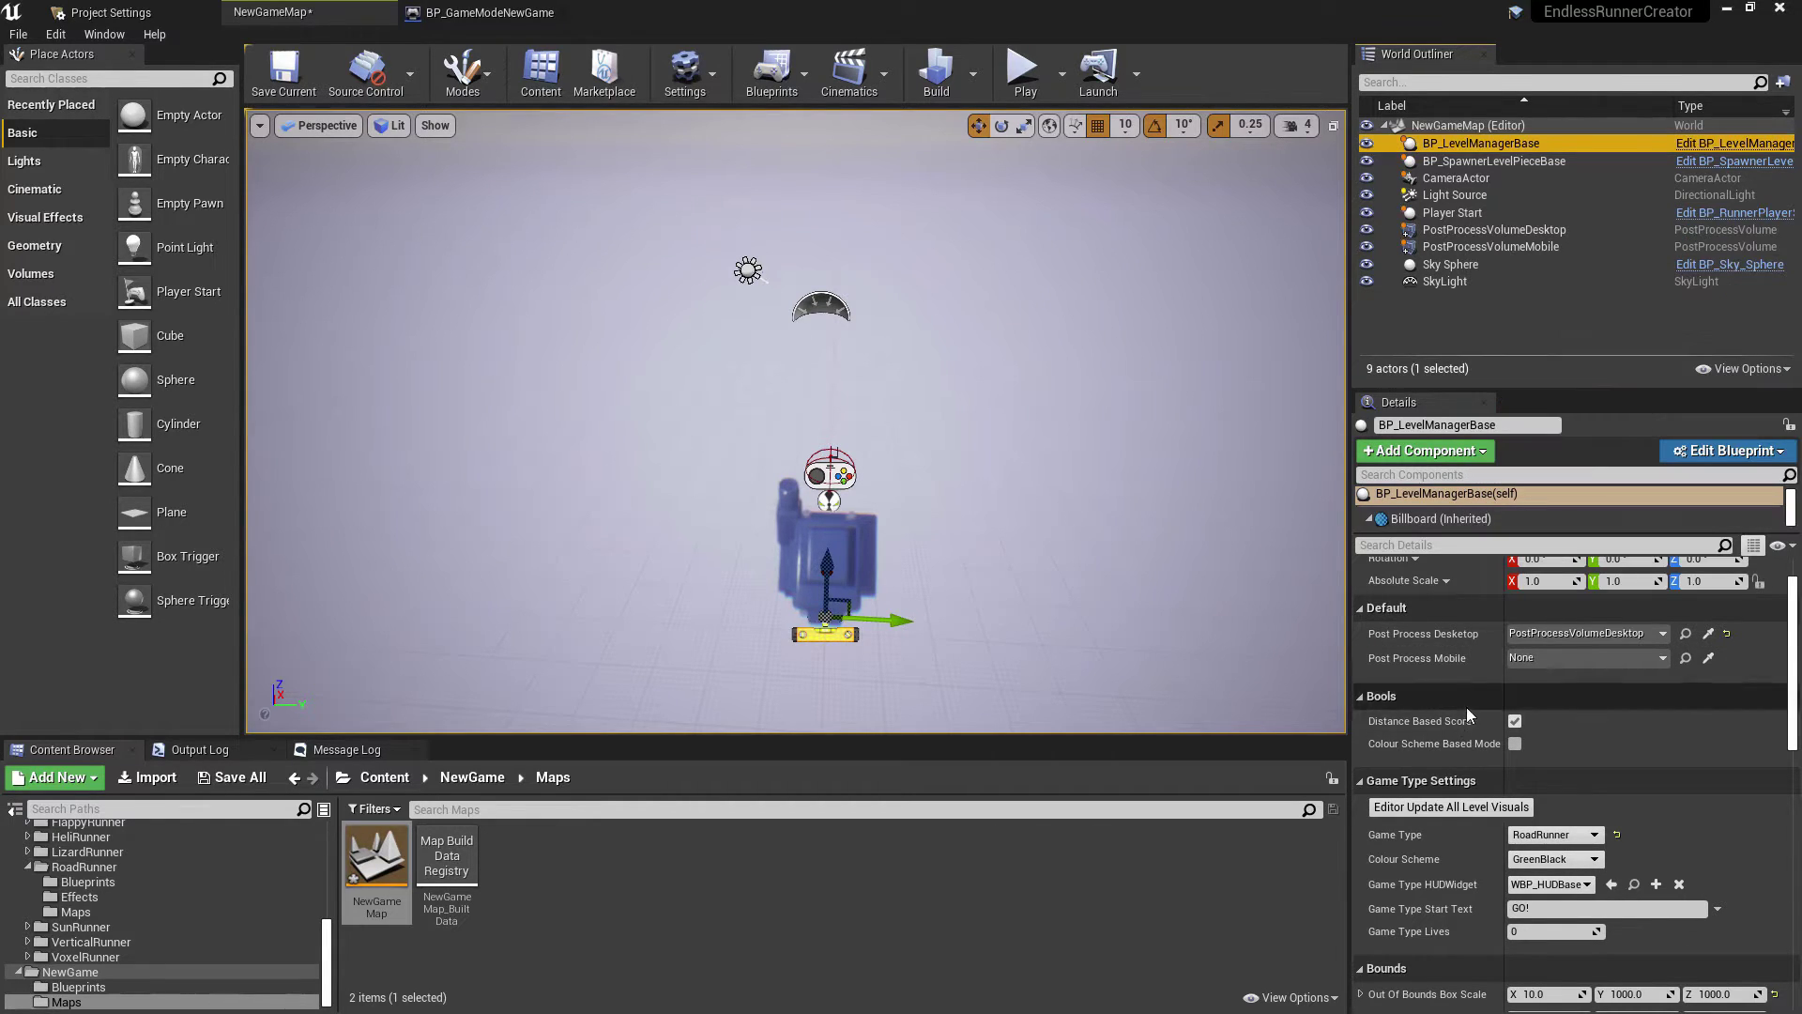
click(1585, 661)
click(1665, 449)
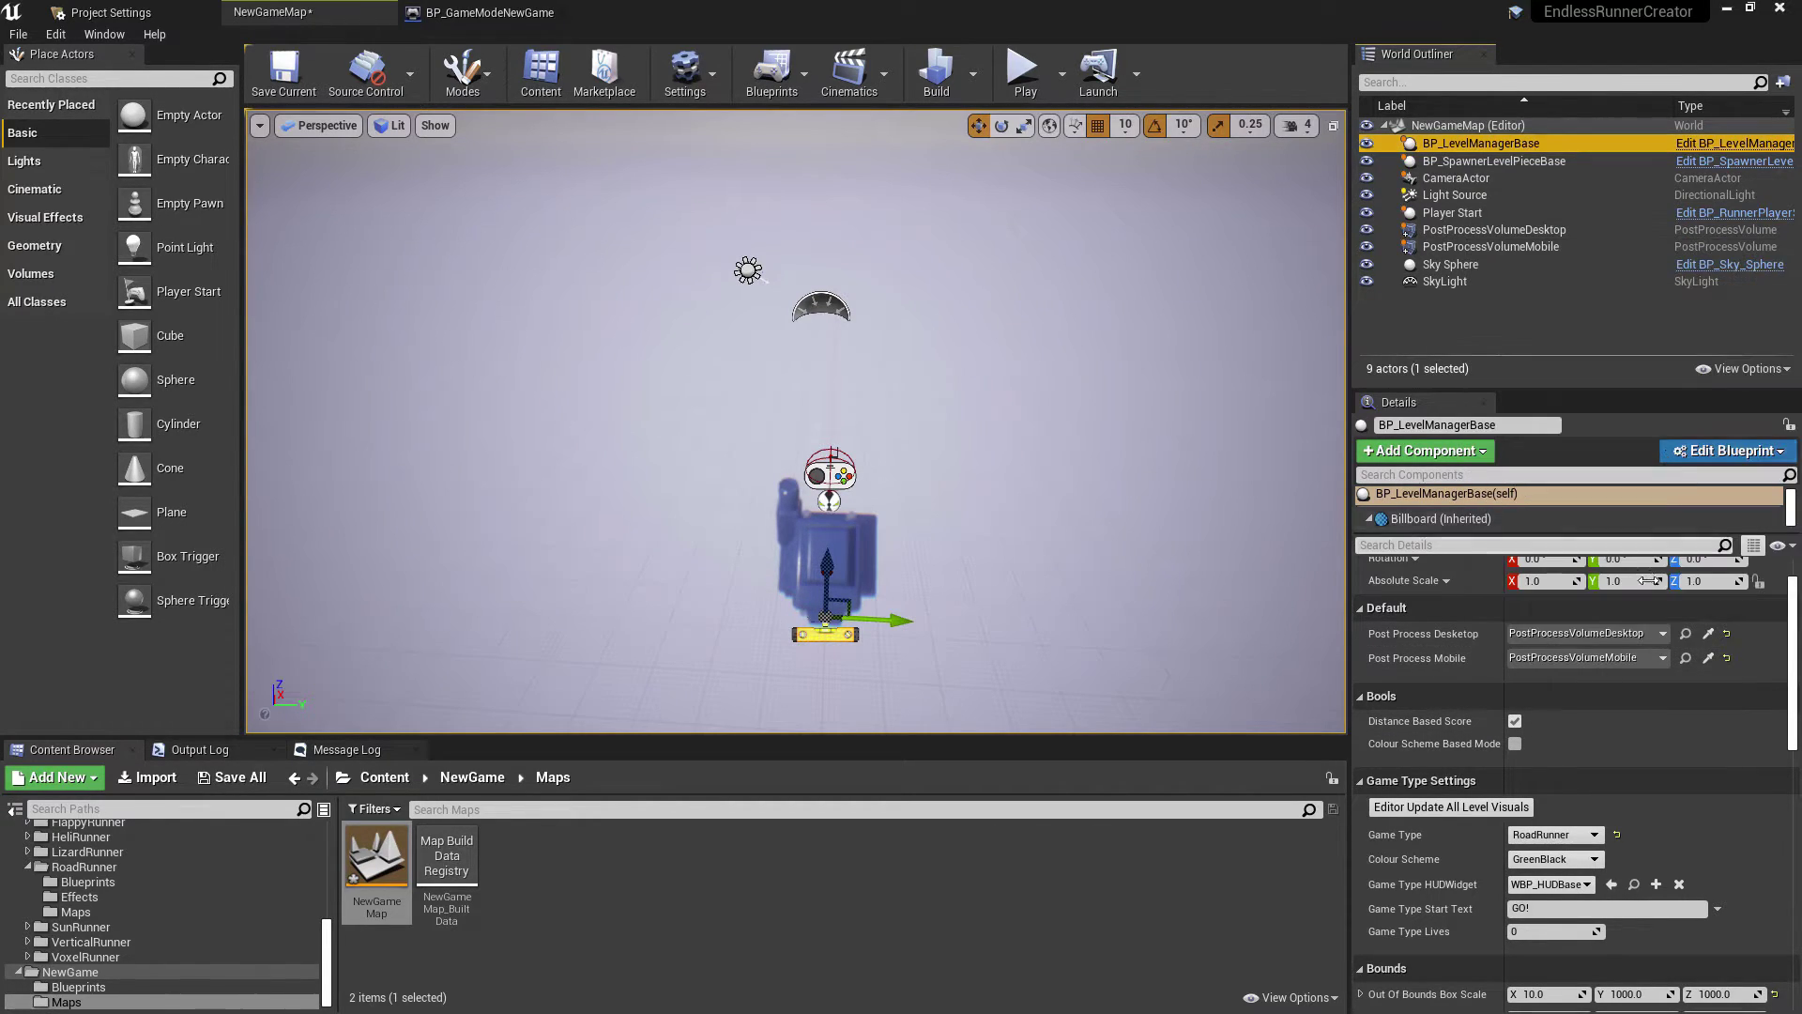
Step: Play-test NewGameMap several times with the assigned post process volumes, including the in-game pause menu
click(1023, 70)
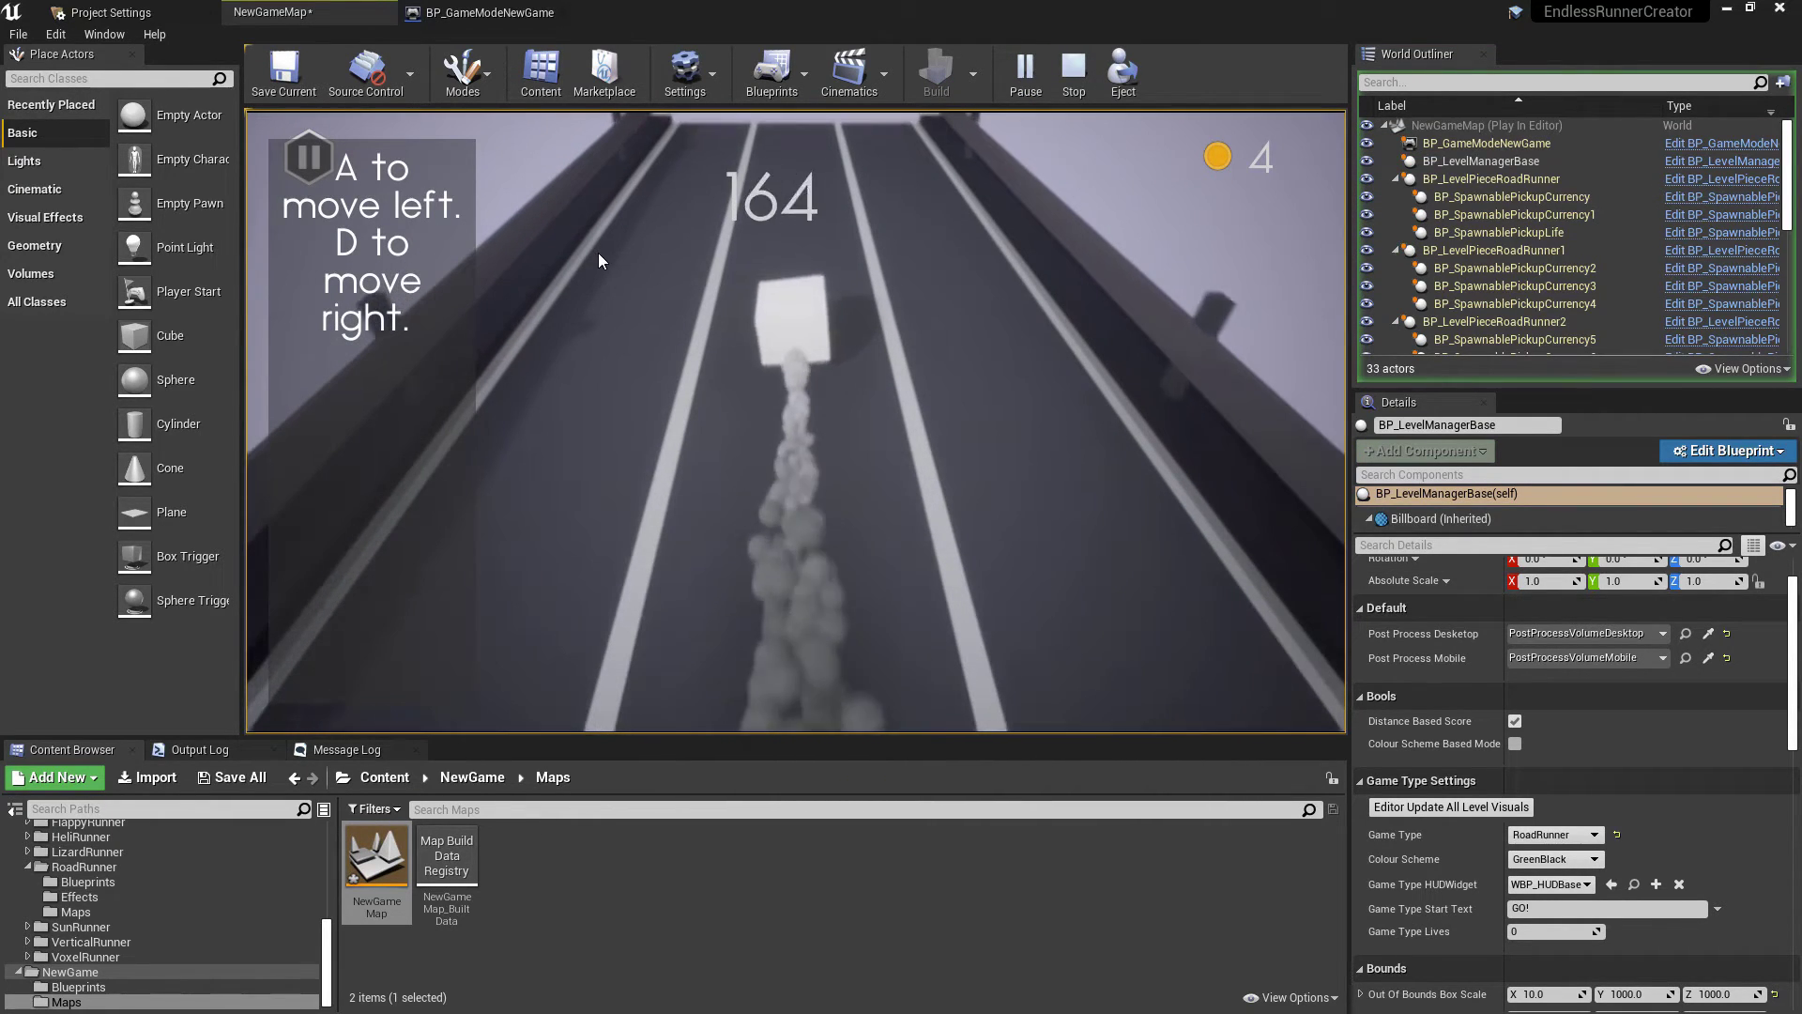
key(Escape)
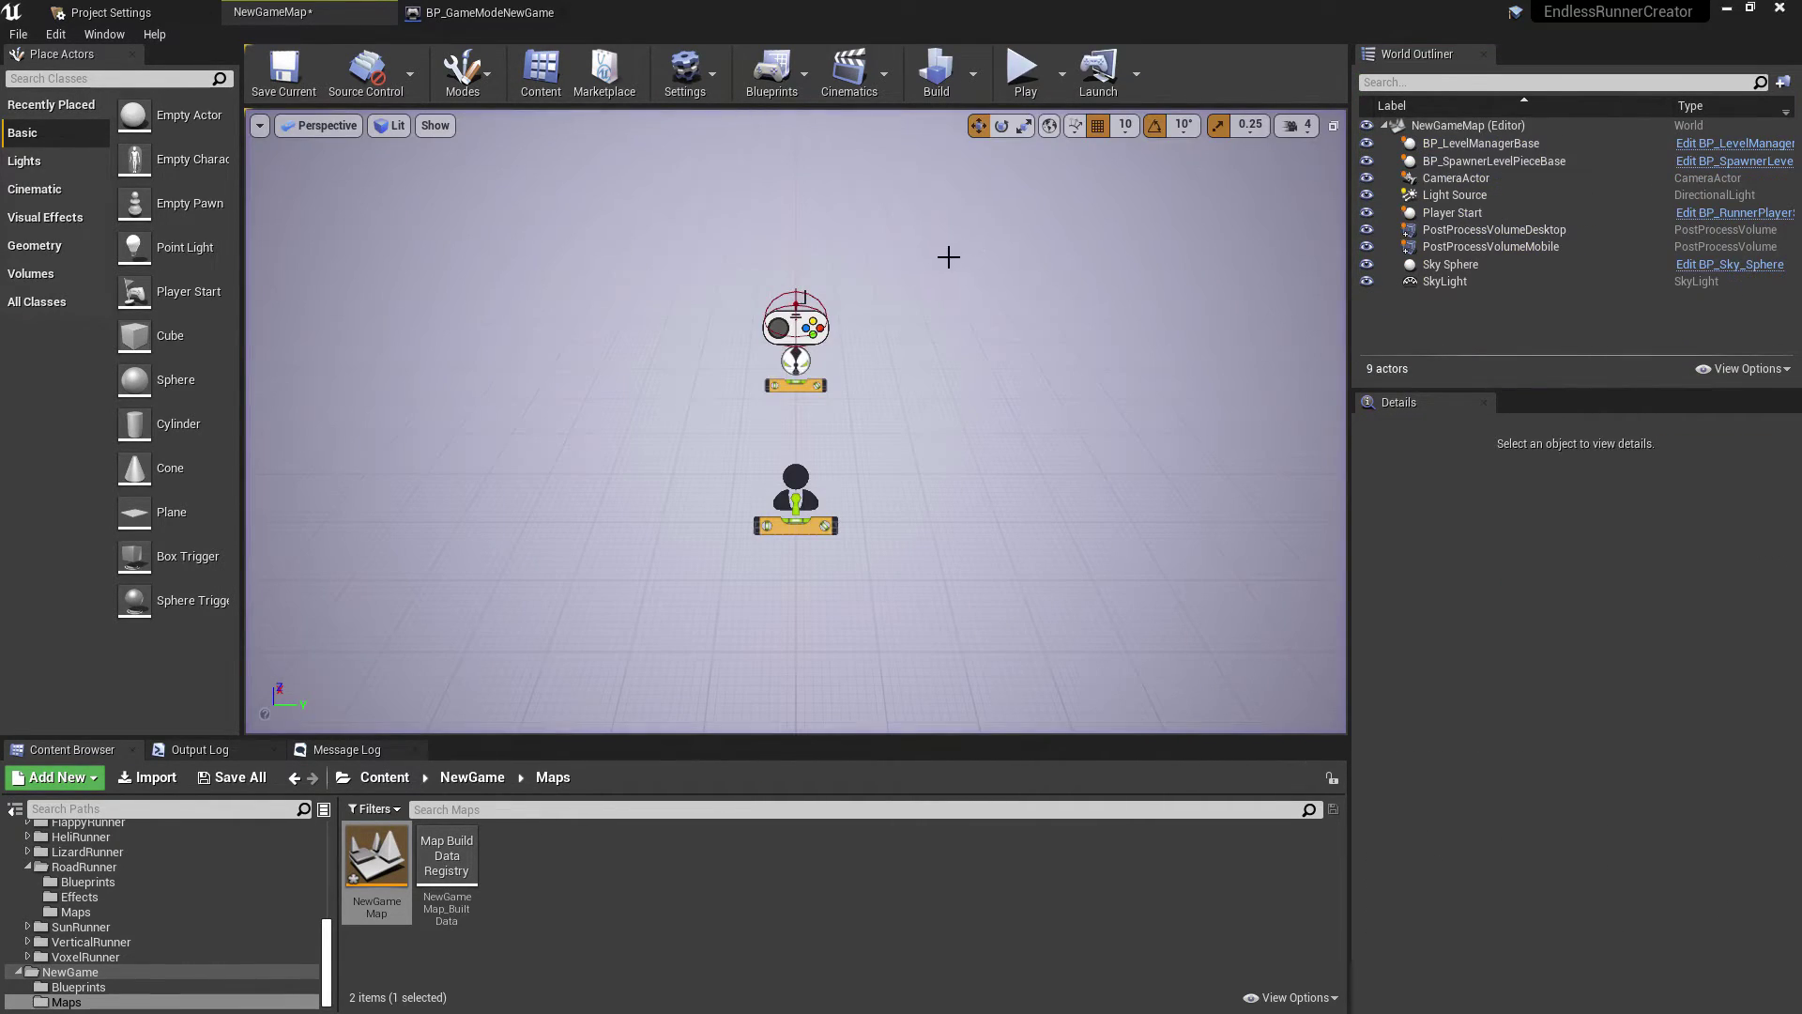
click(1023, 70)
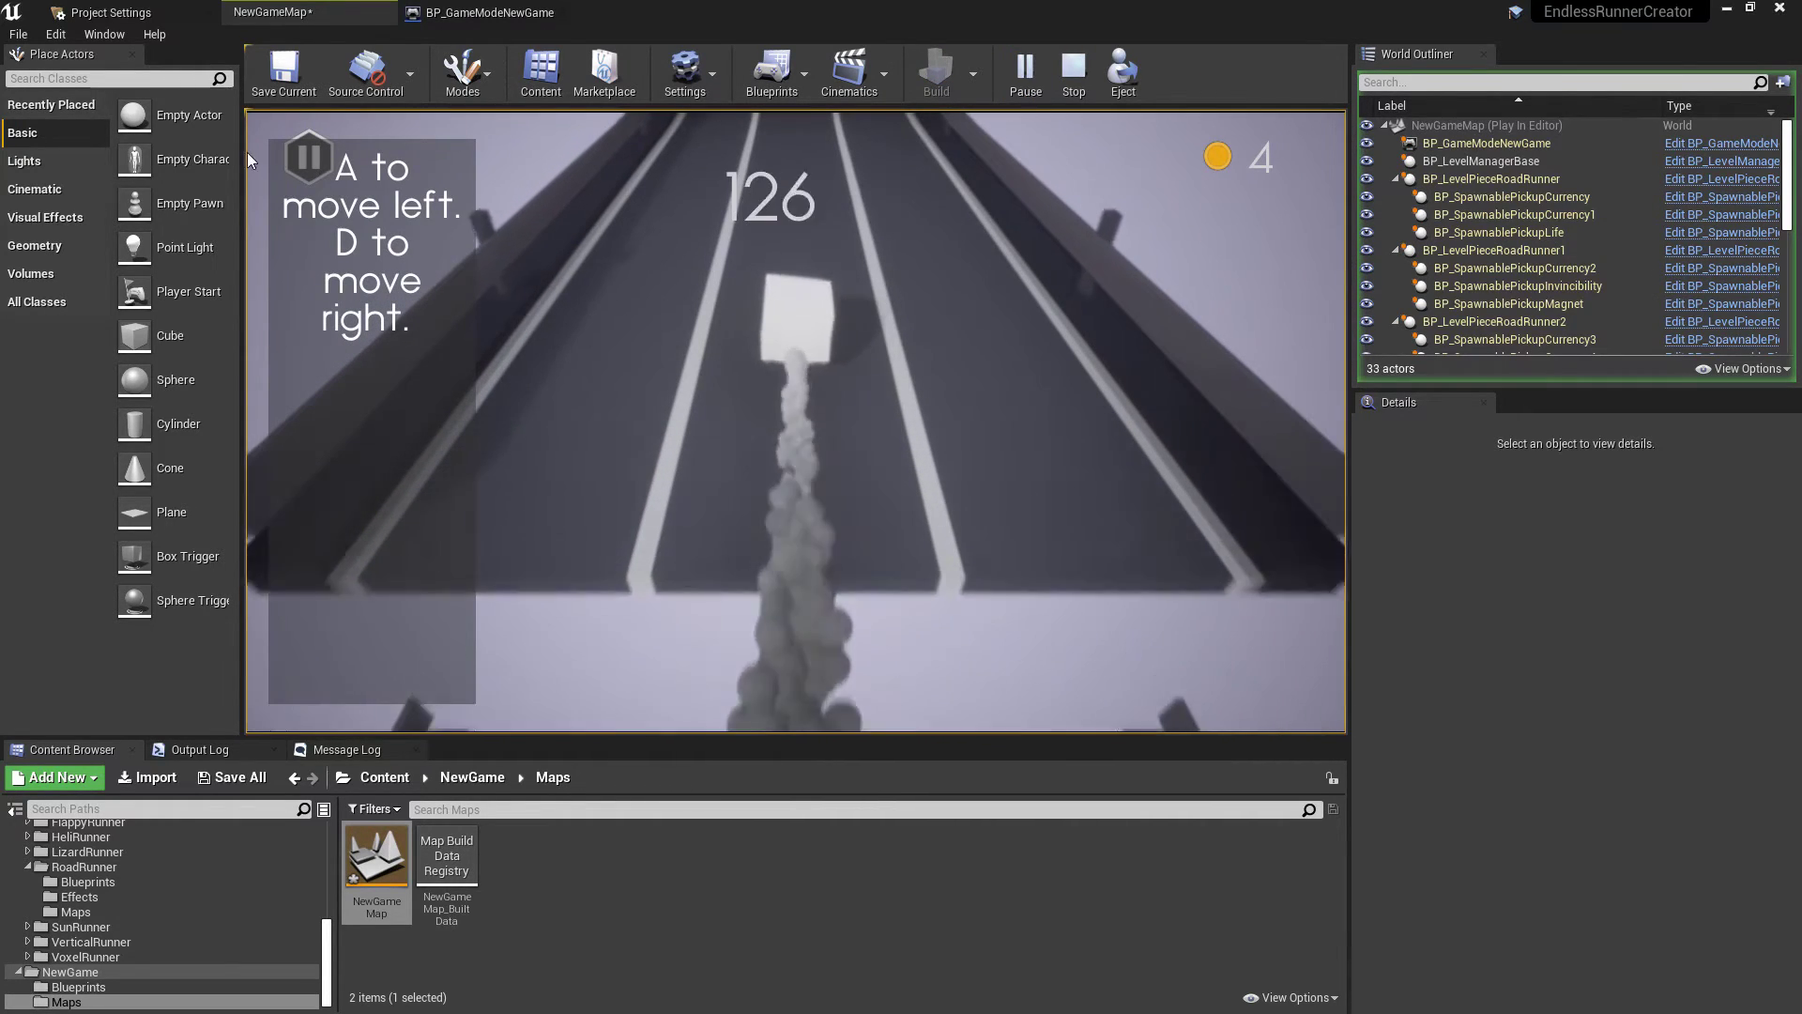
click(308, 155)
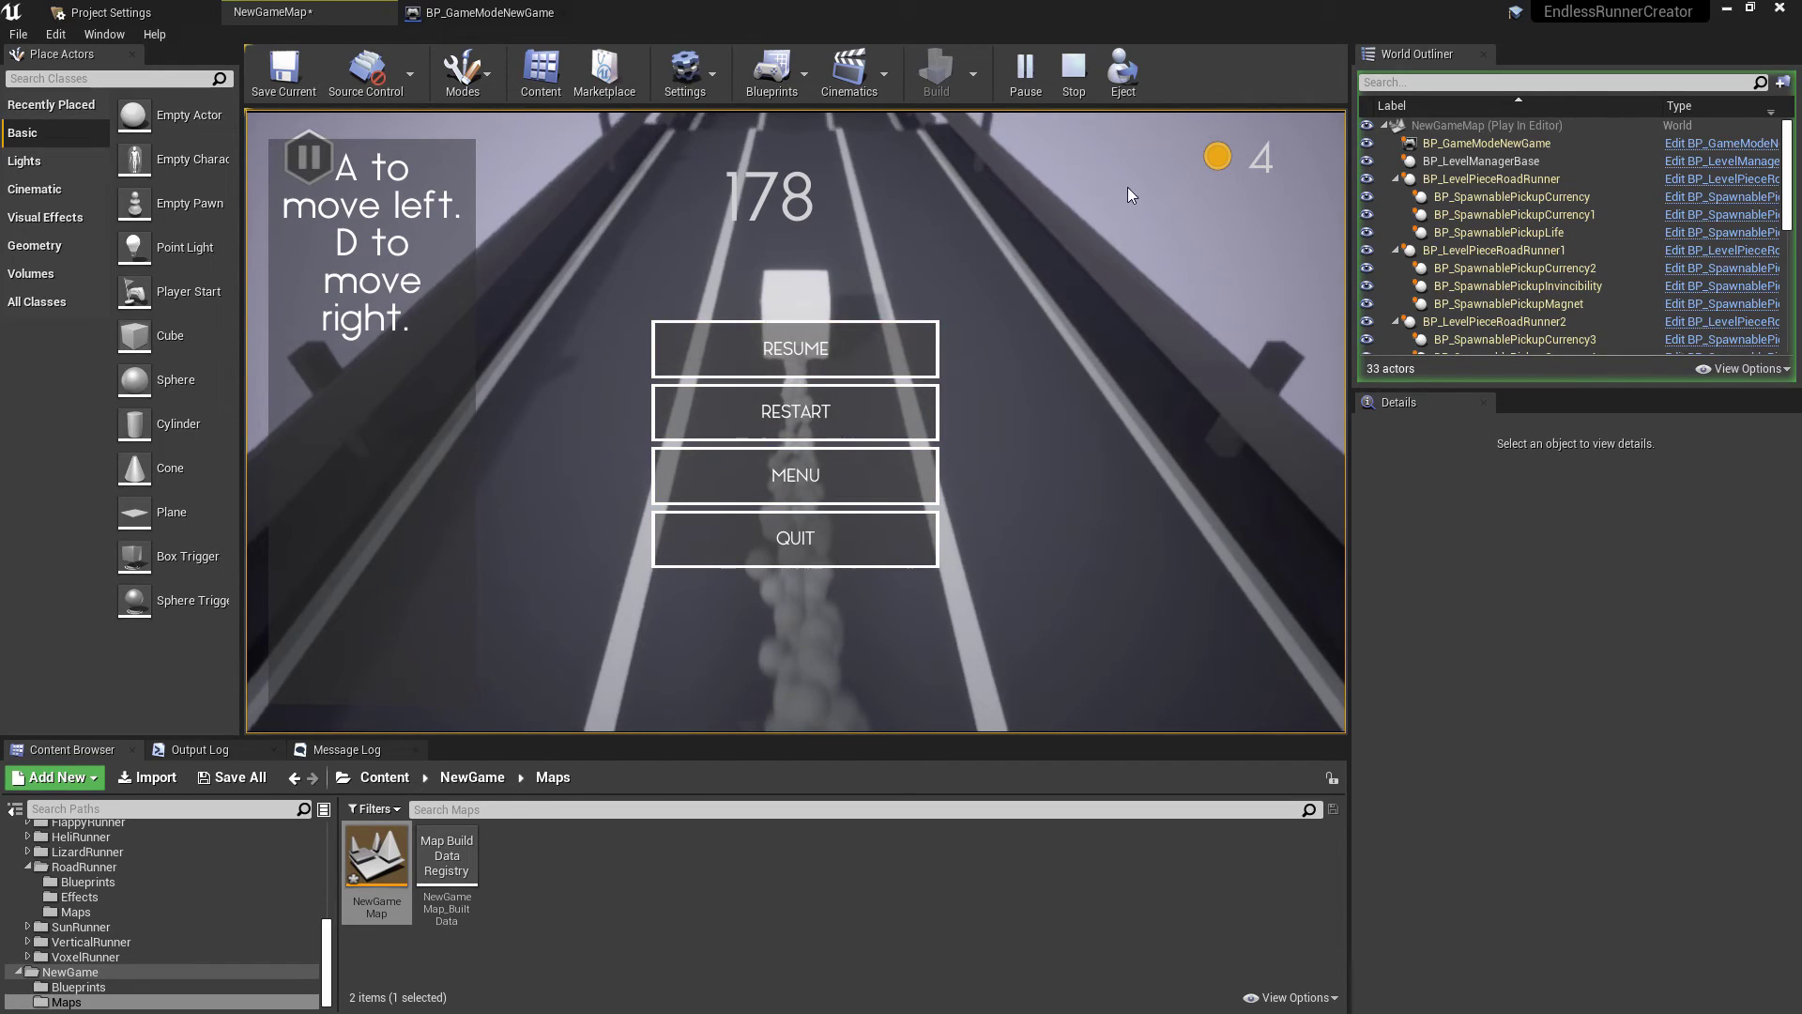
click(1073, 70)
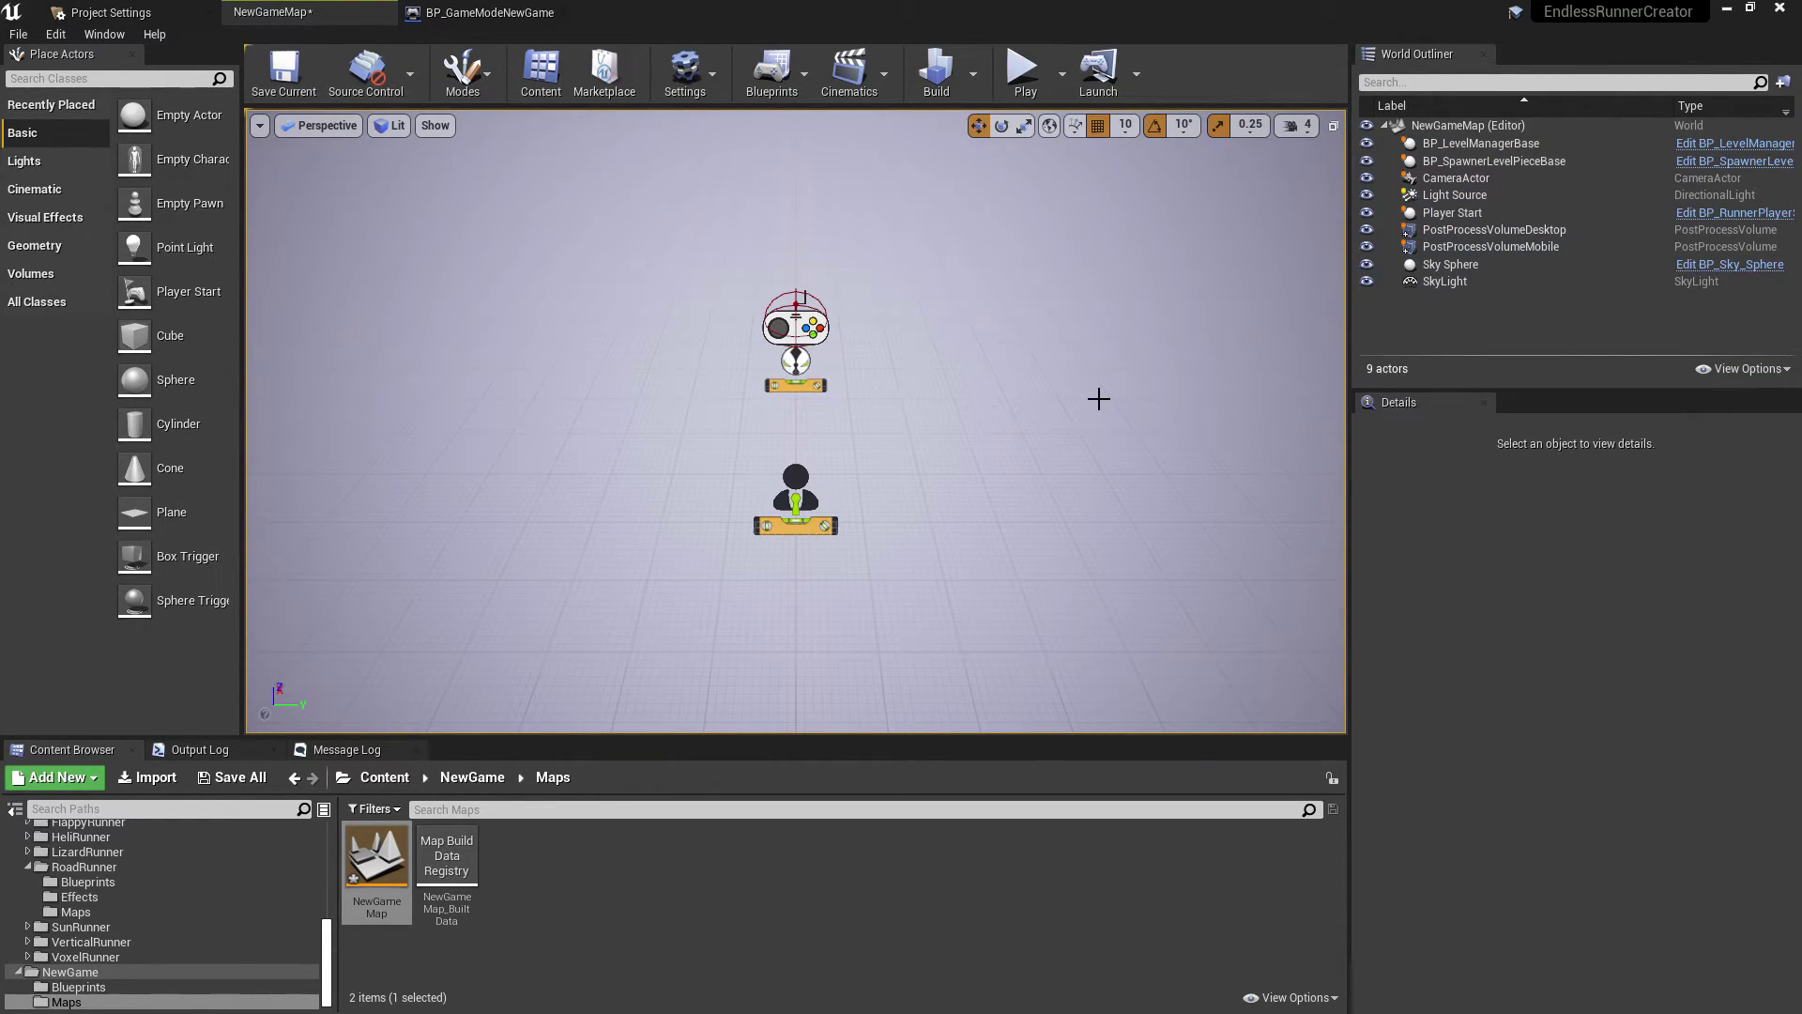
click(1023, 70)
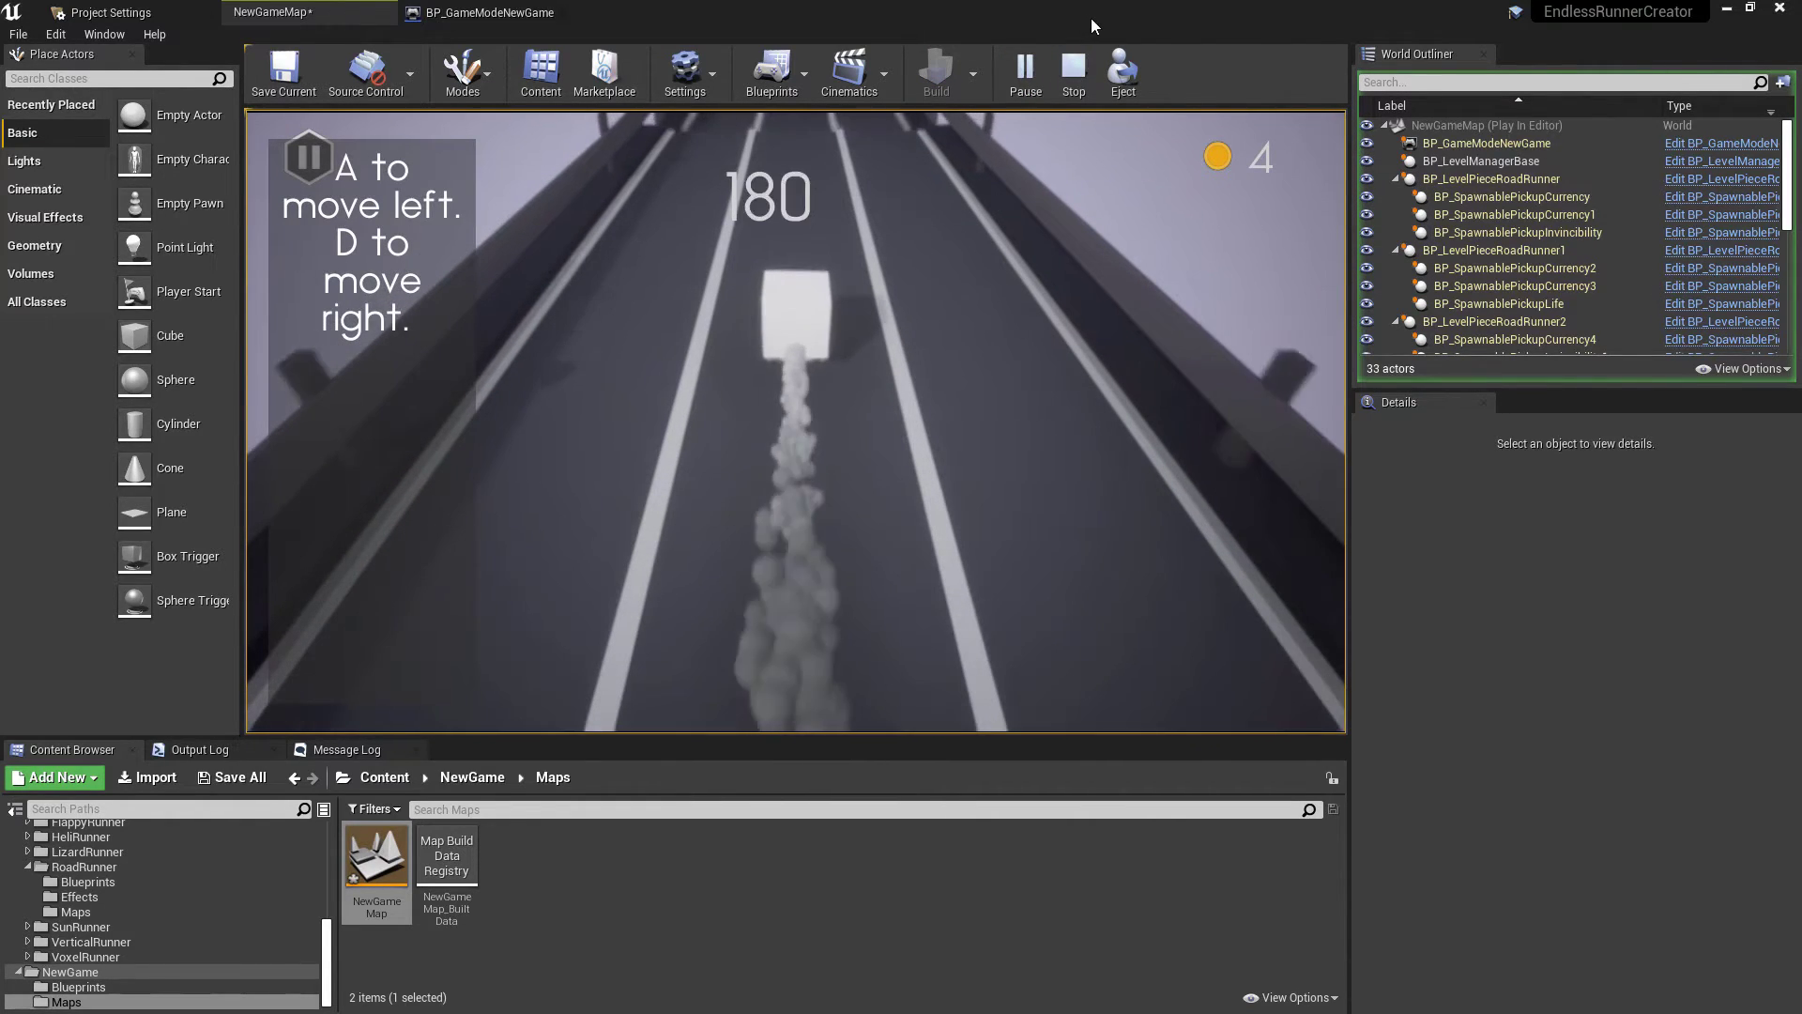
click(1075, 74)
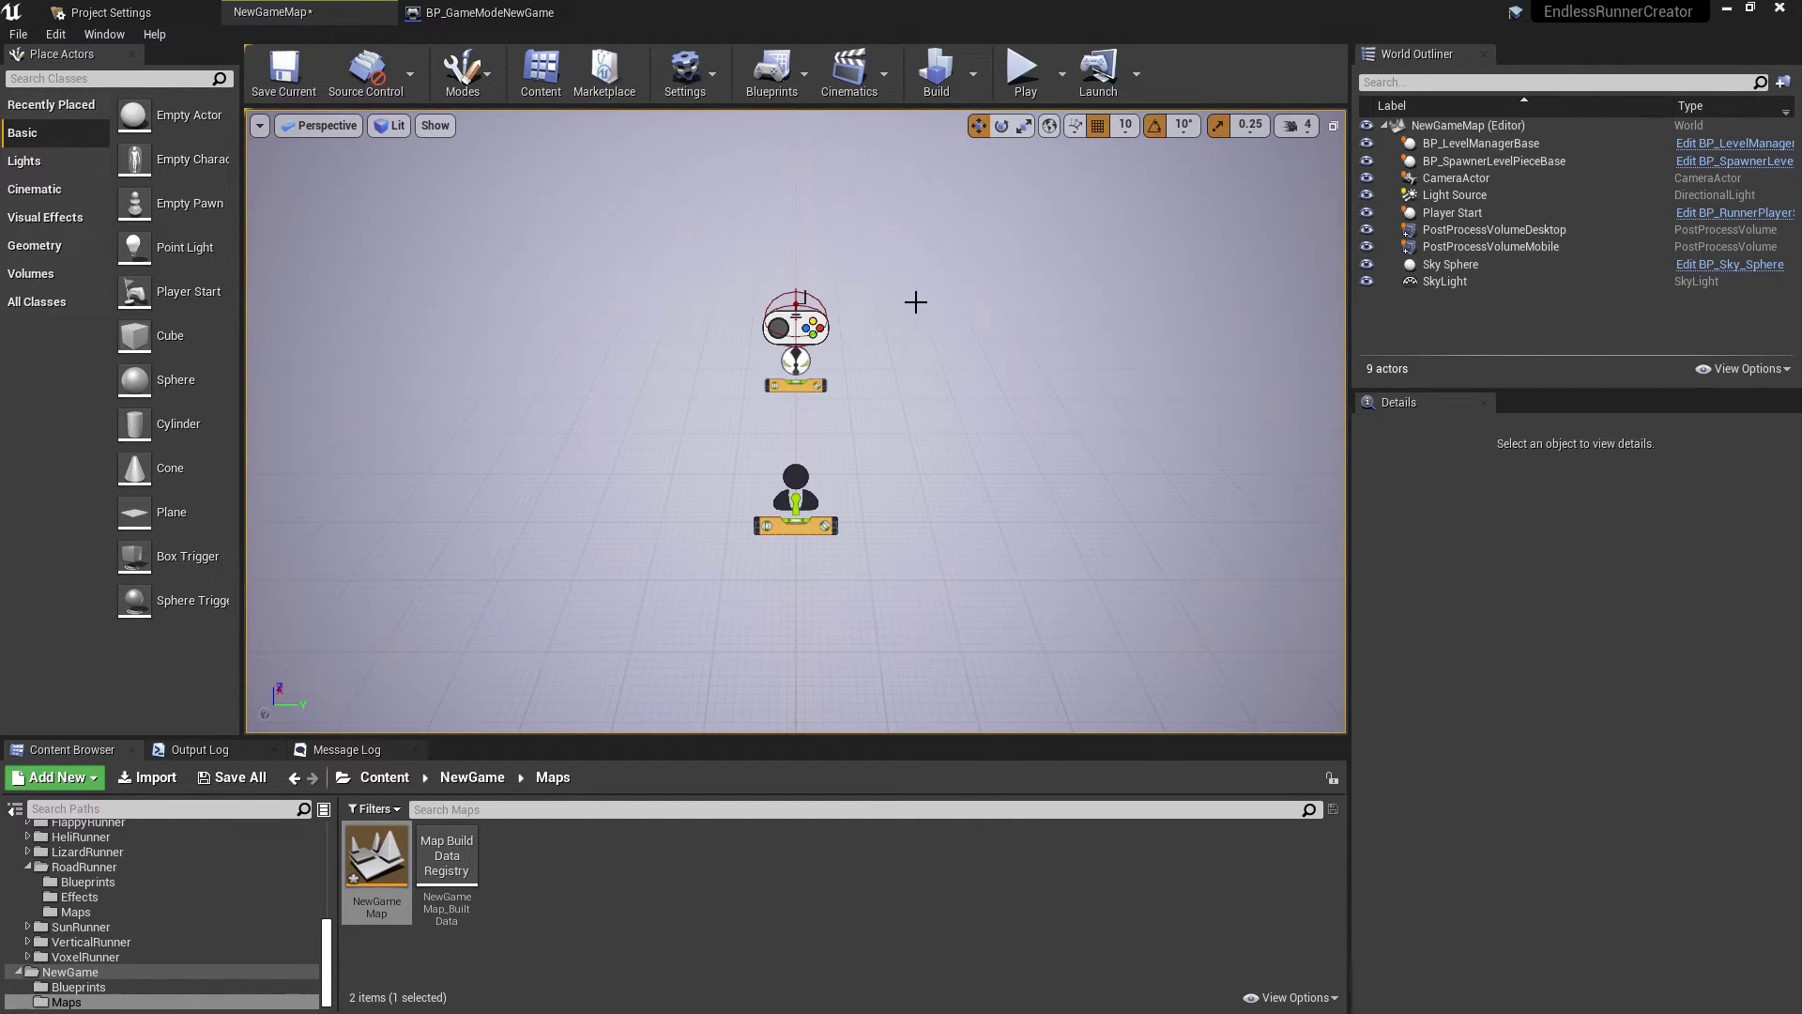
Step: Place a BP_SpawnerBase from the CommonAssets Blueprints Spawning folder in NewGameMap at about X -340, Y 0, Z 140
scroll(195, 936, up, 5)
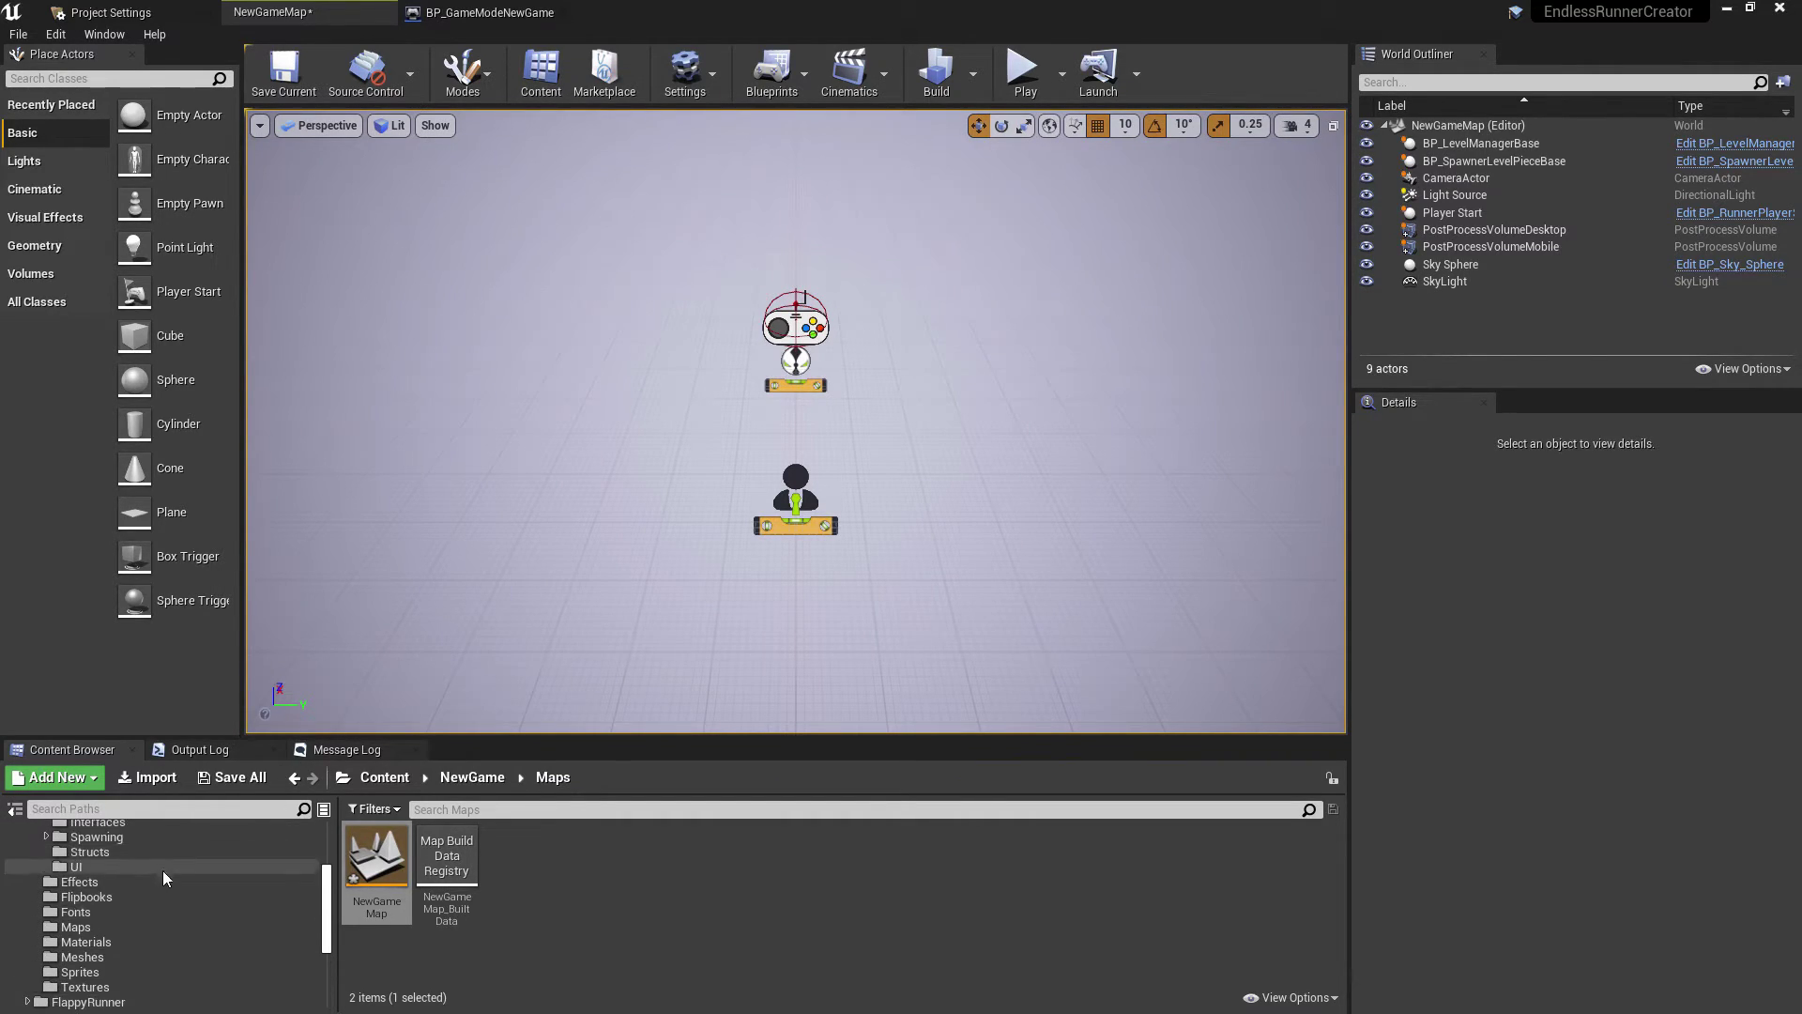
scroll(179, 845, up, 5)
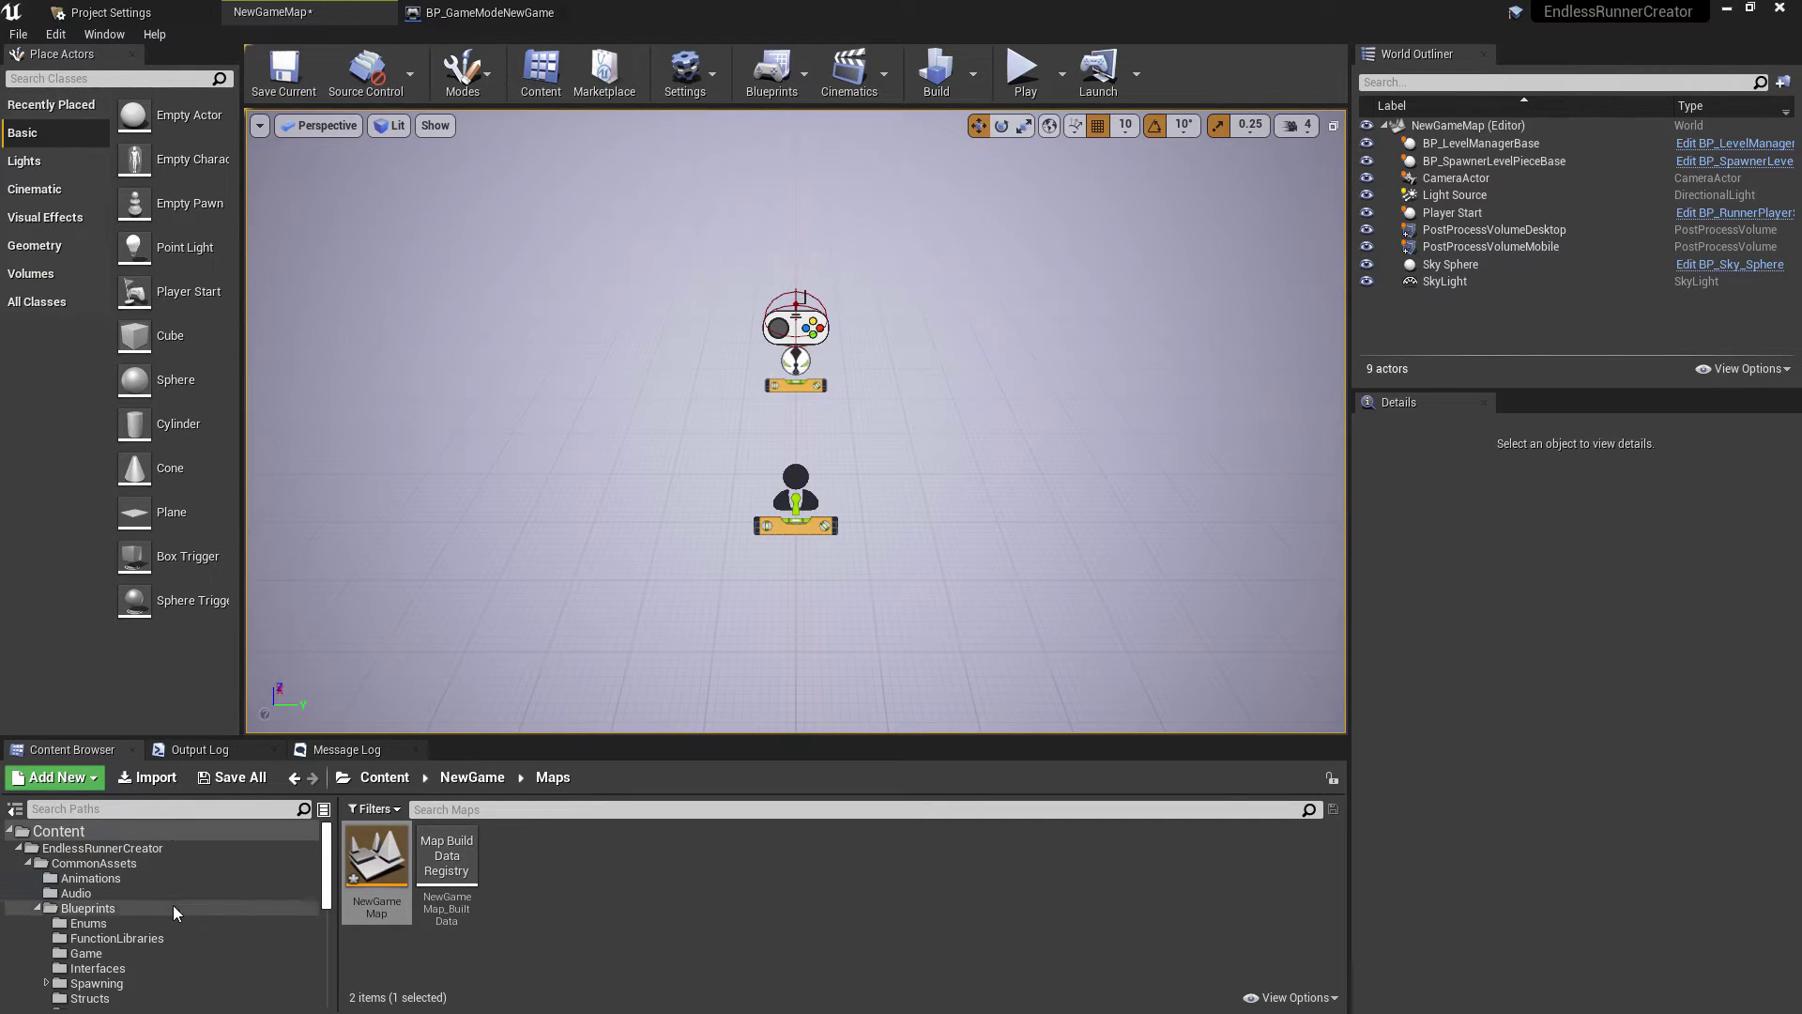
scroll(164, 915, down, 5)
click(154, 923)
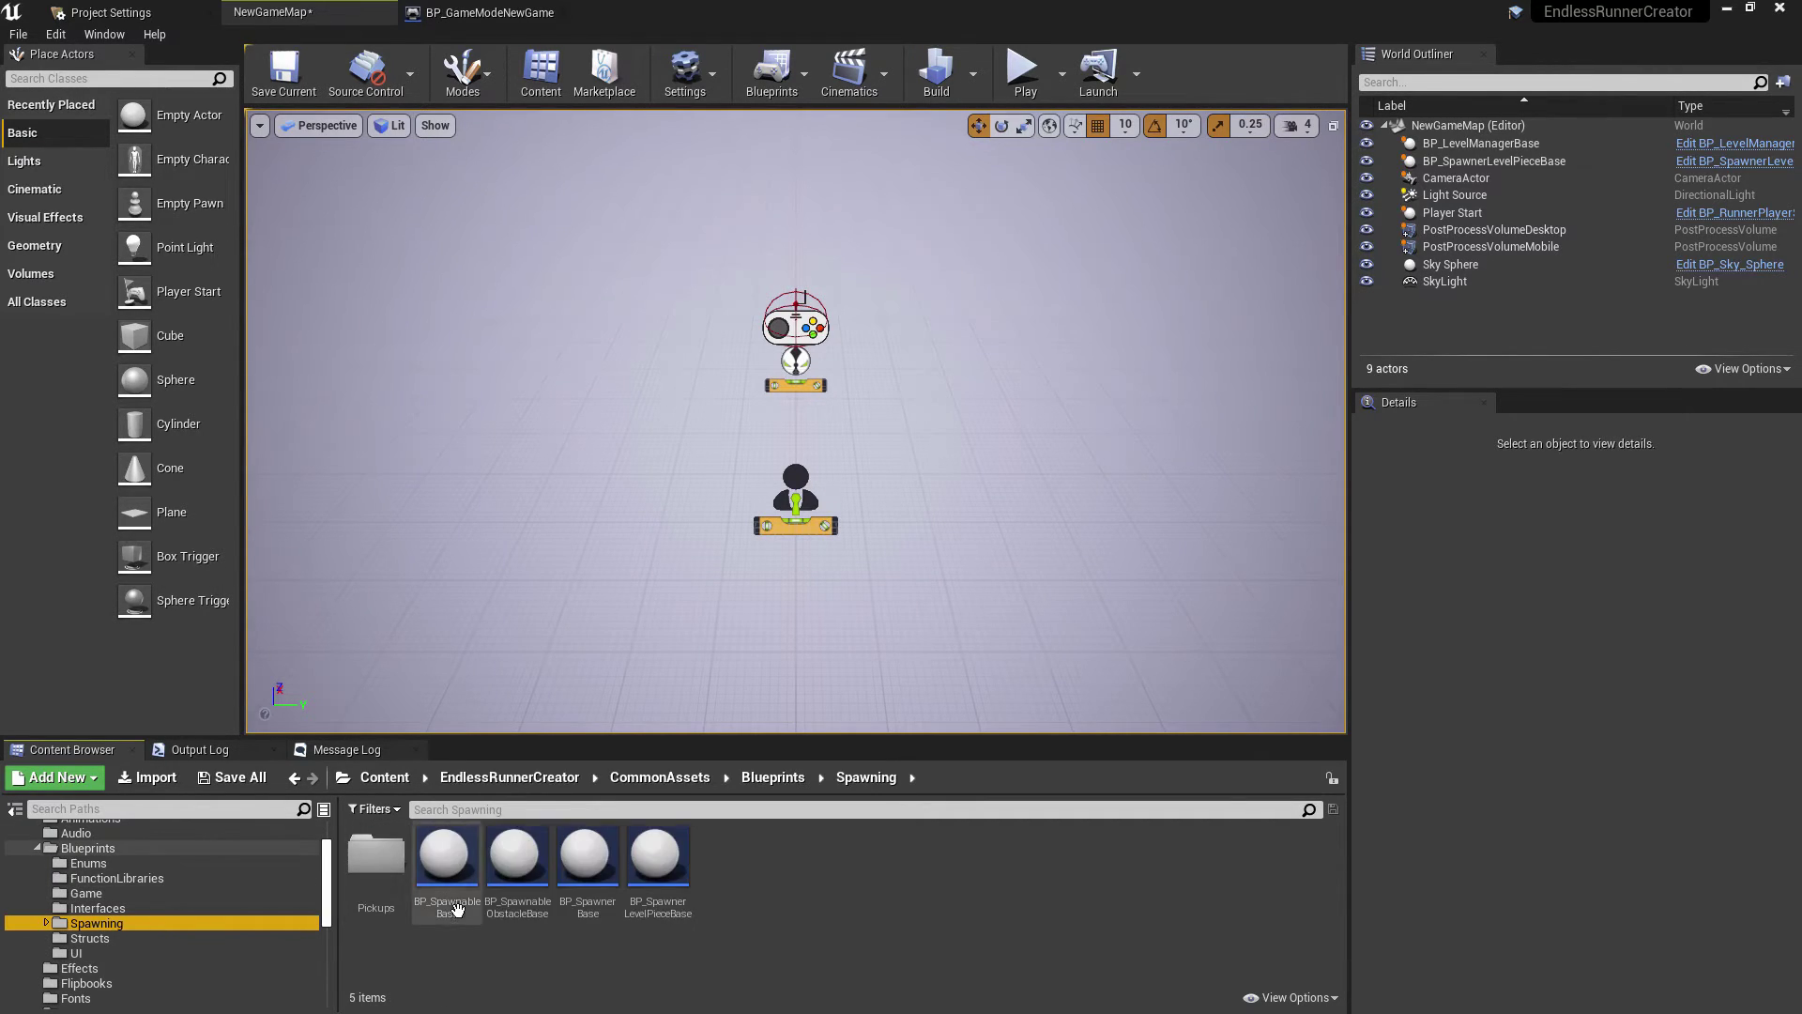
drag(572, 860, 796, 418)
scroll(1639, 747, up, 2)
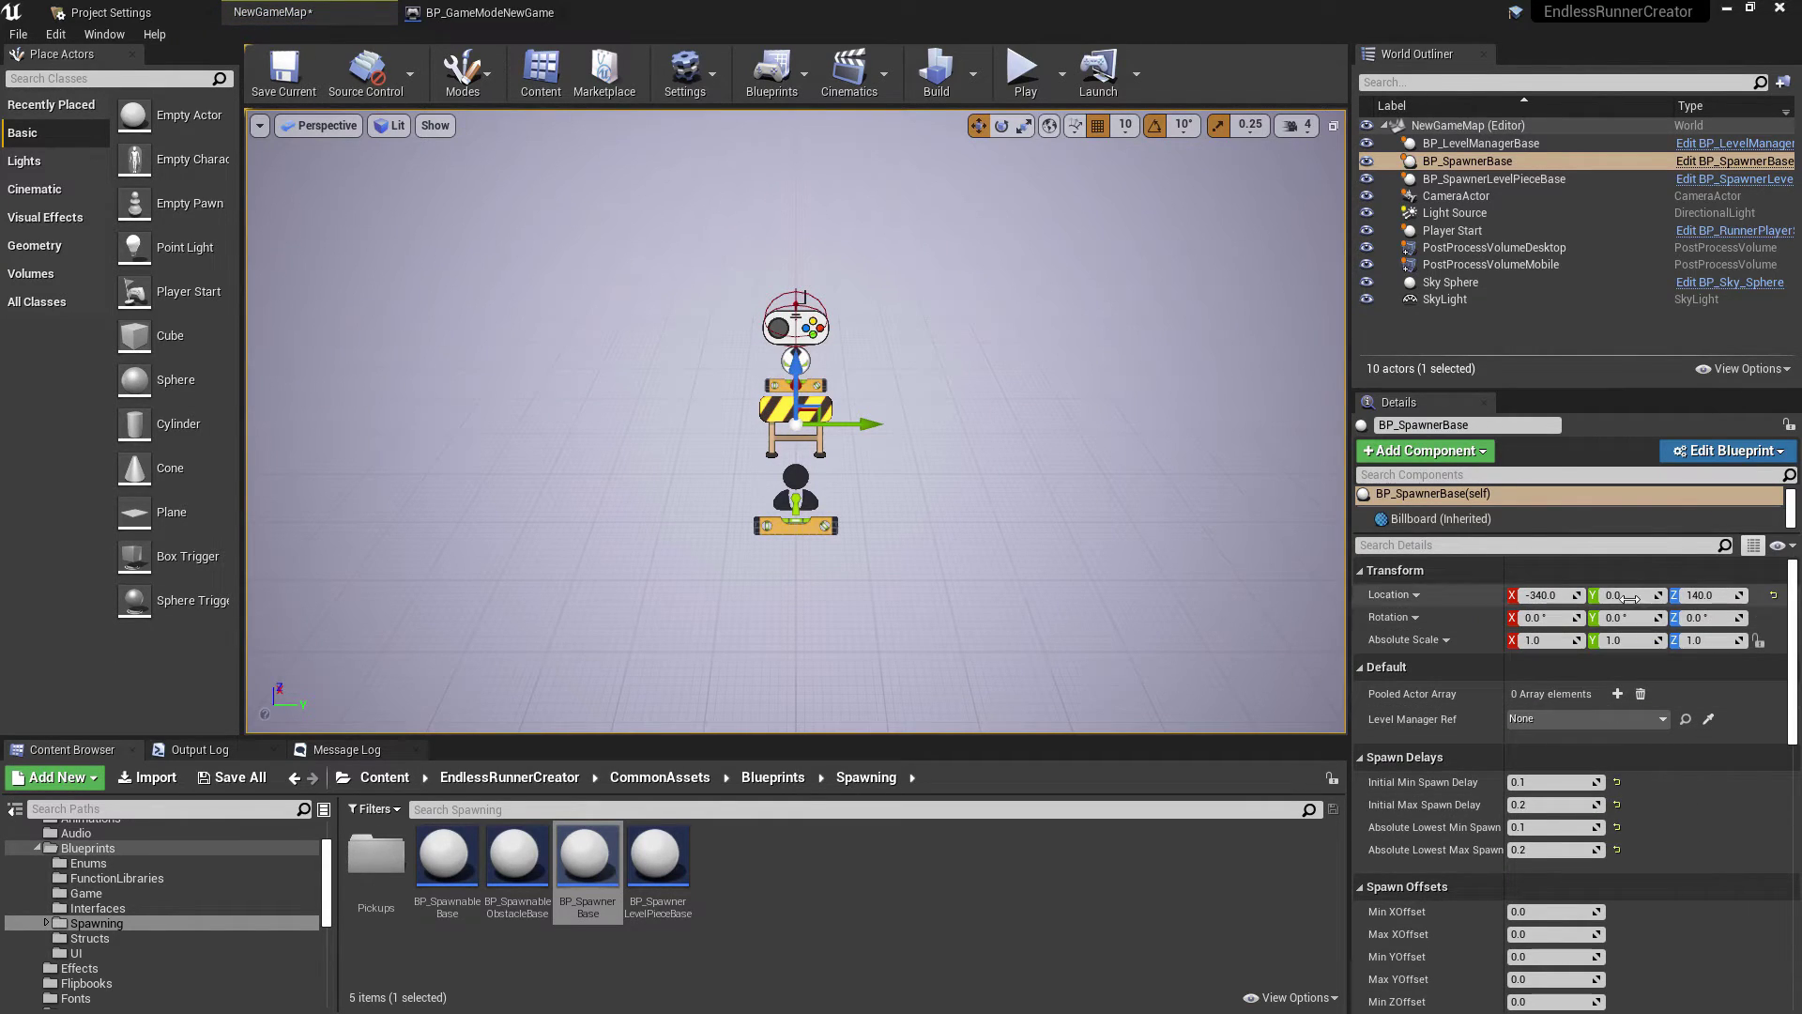
Step: Set the Player Start's Z location to 100
right_drag(1220, 563, 1142, 461)
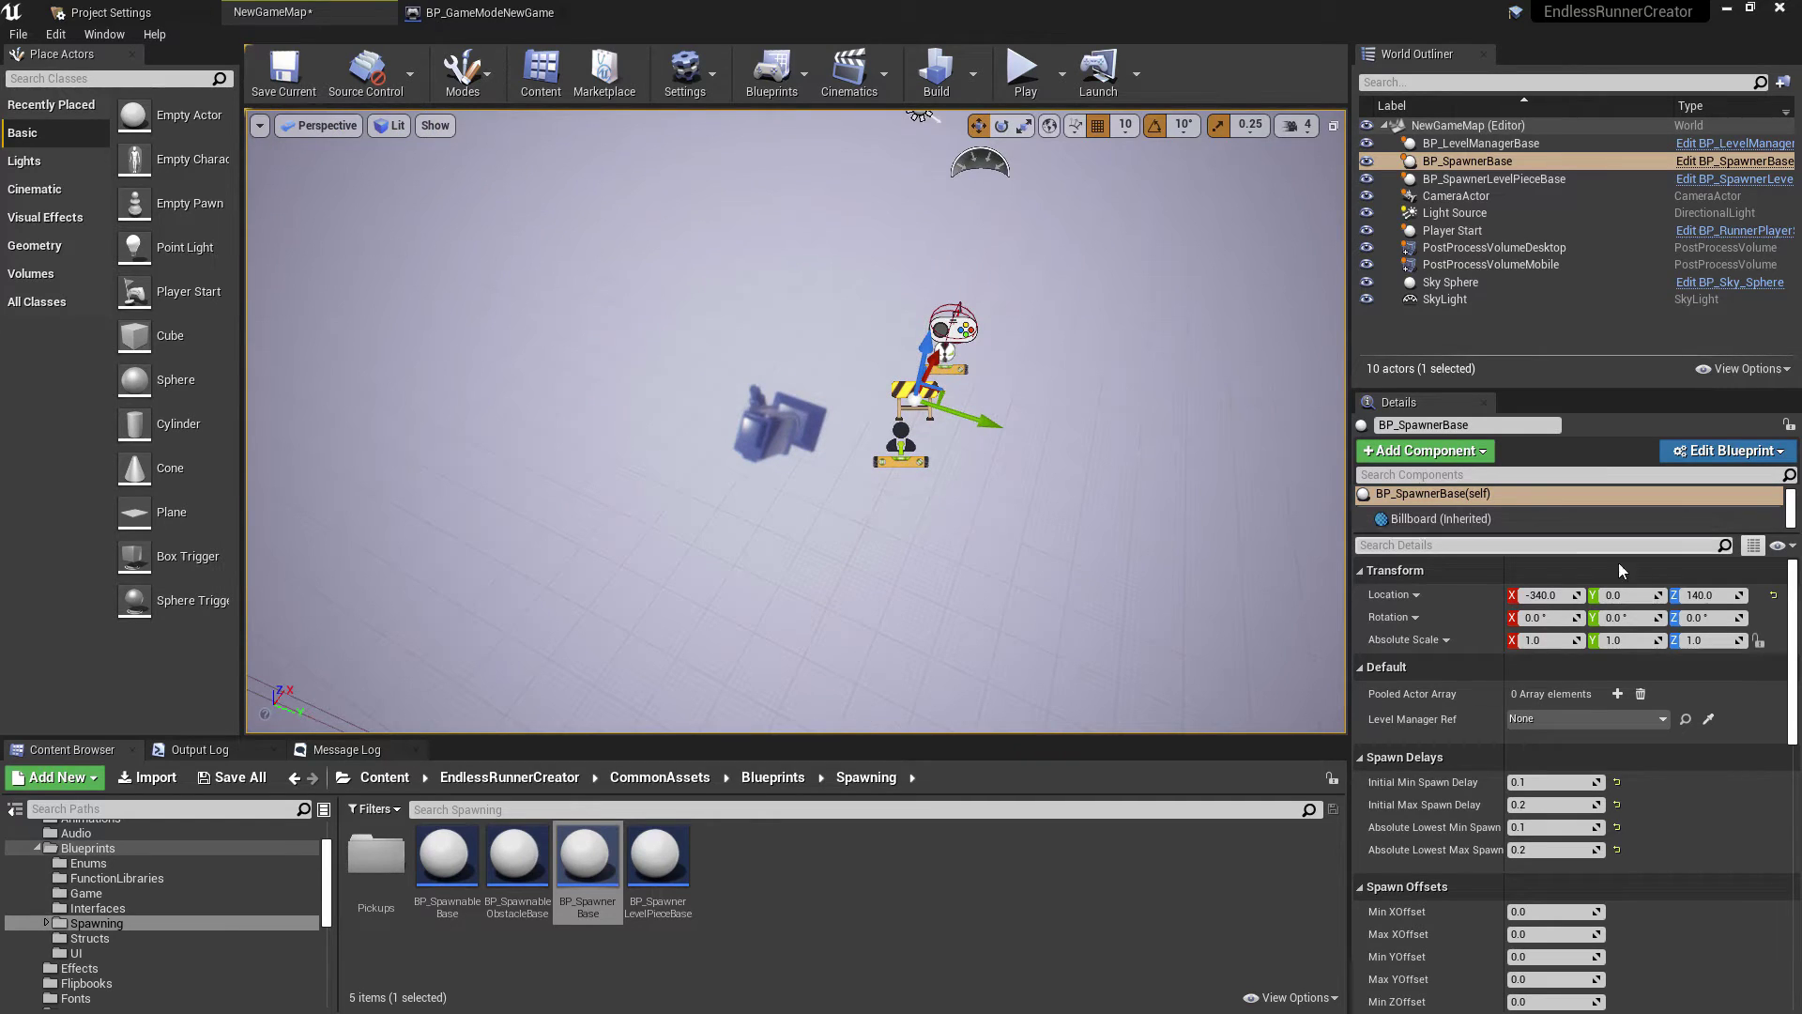
right_drag(1062, 503, 986, 438)
click(955, 379)
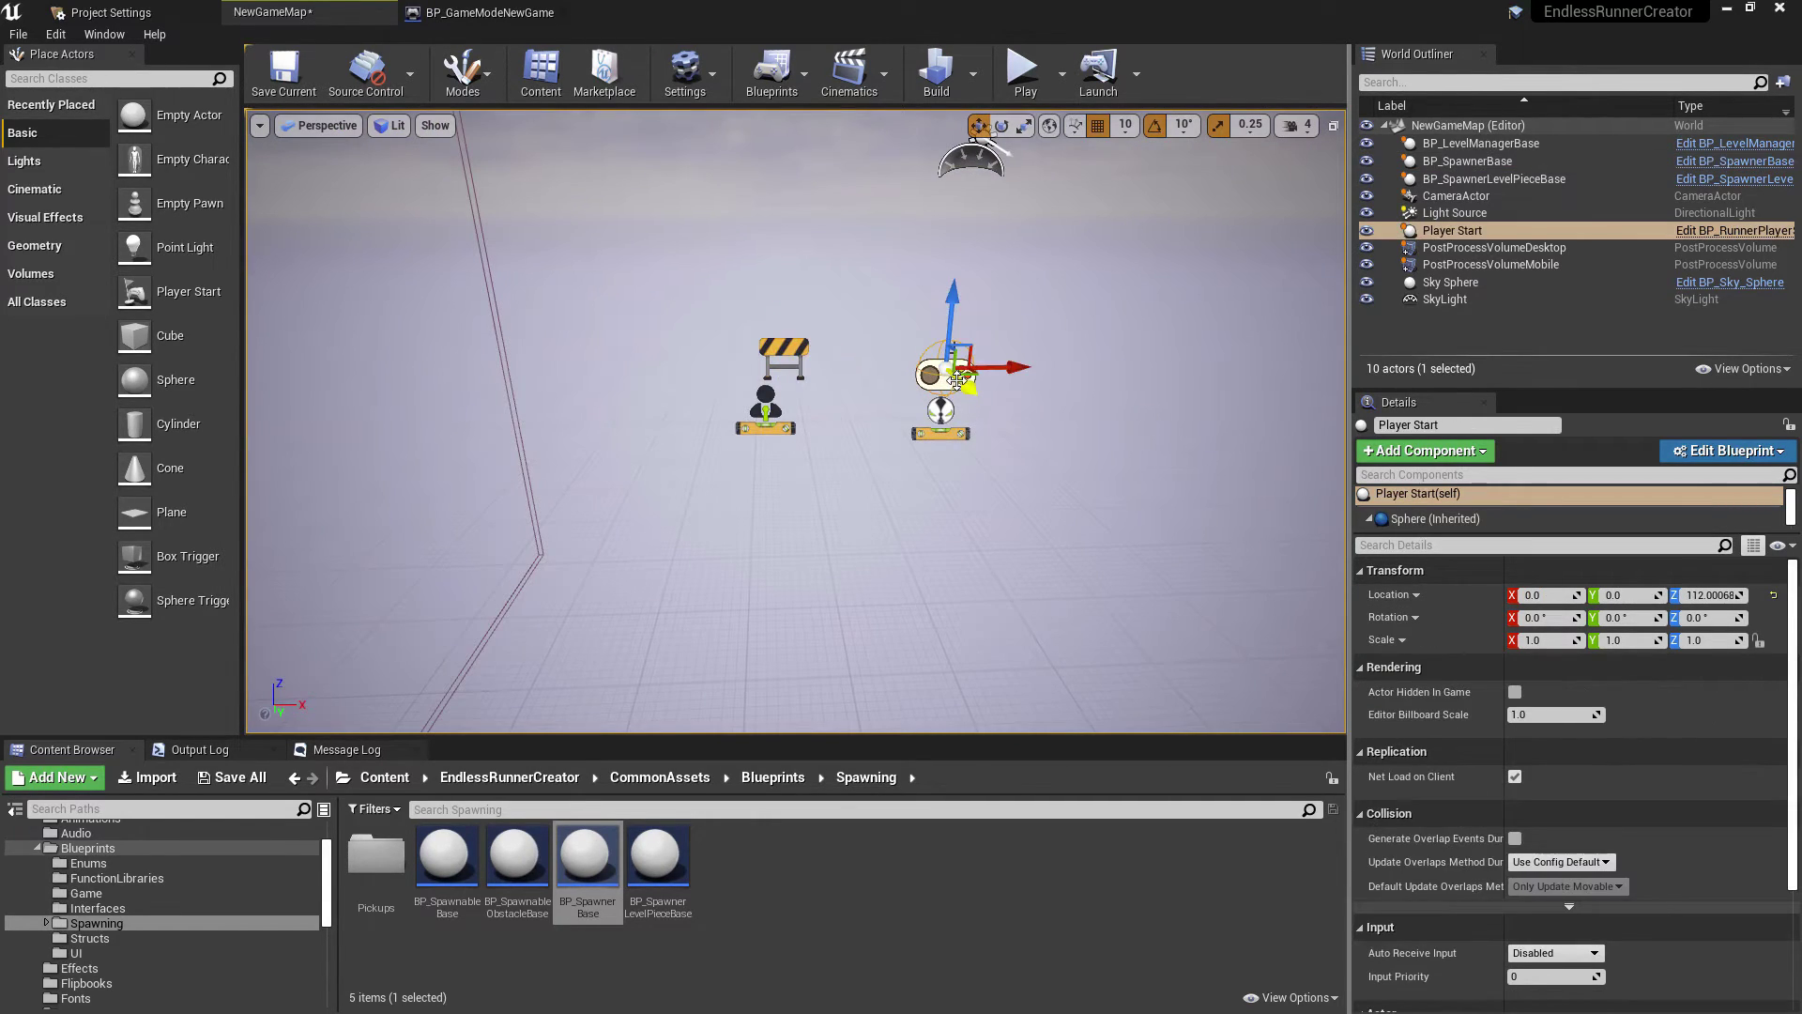
click(1729, 595)
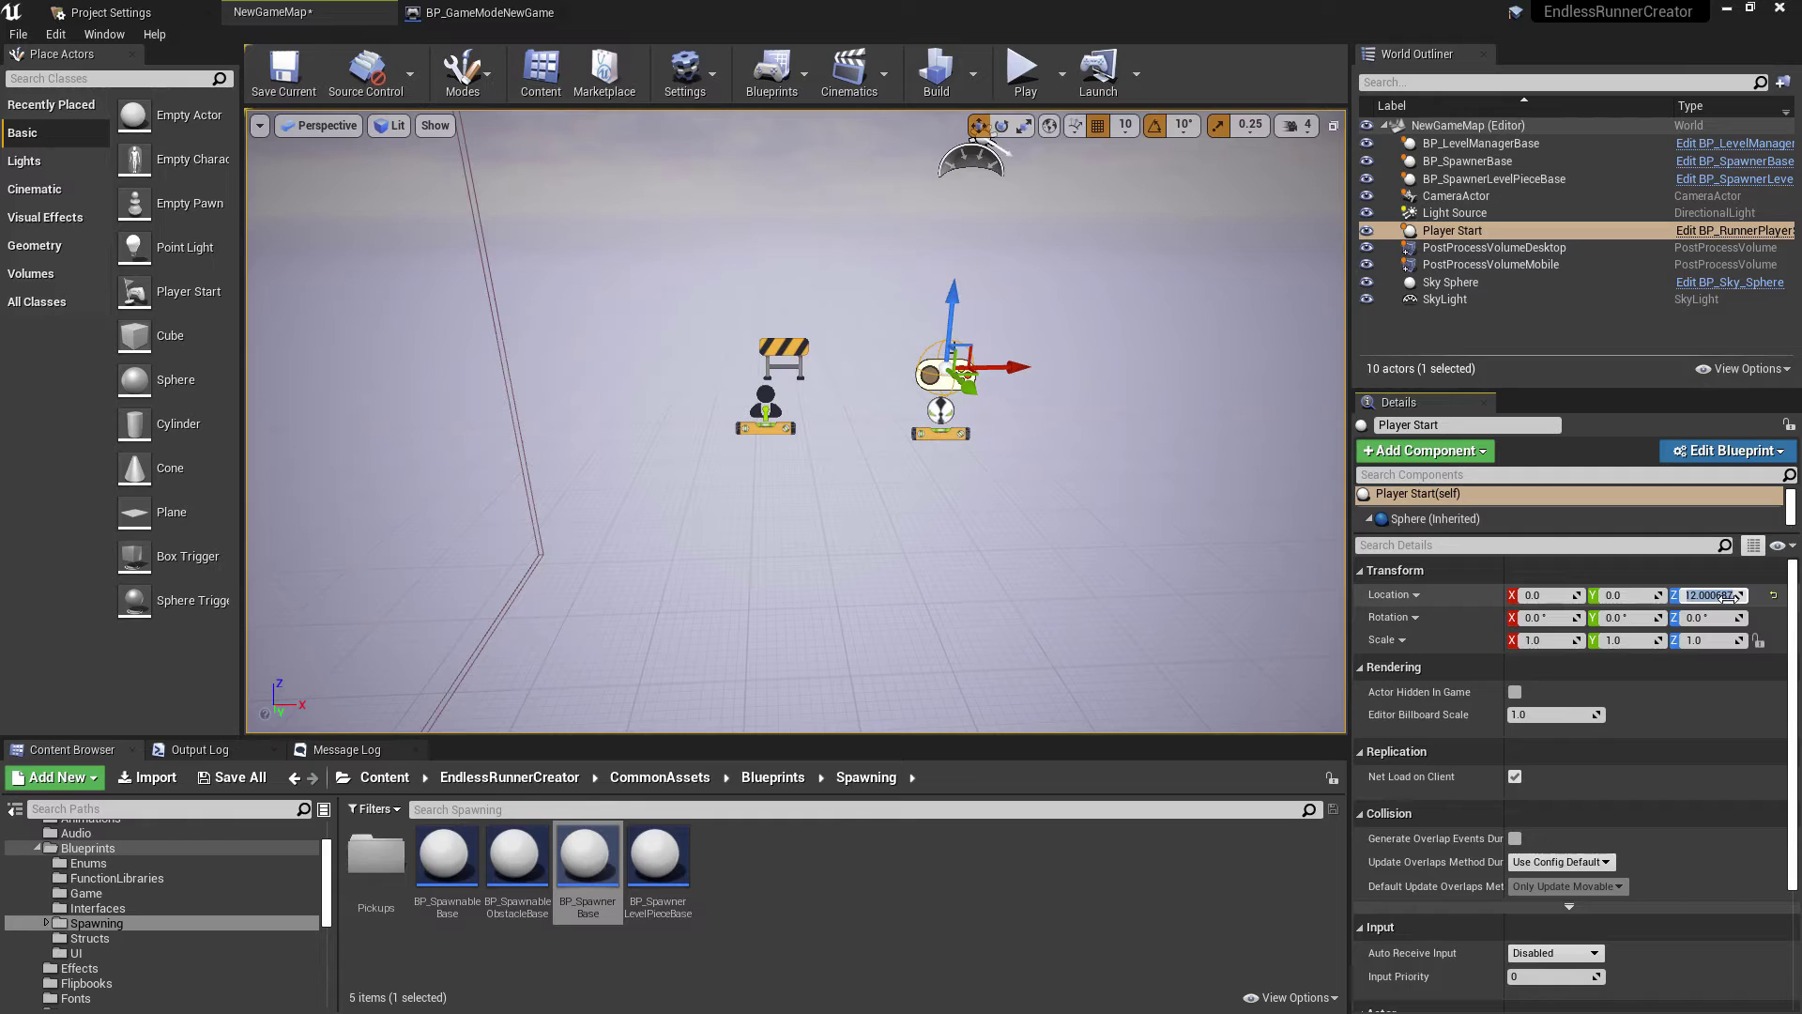
text(100)
key(Return)
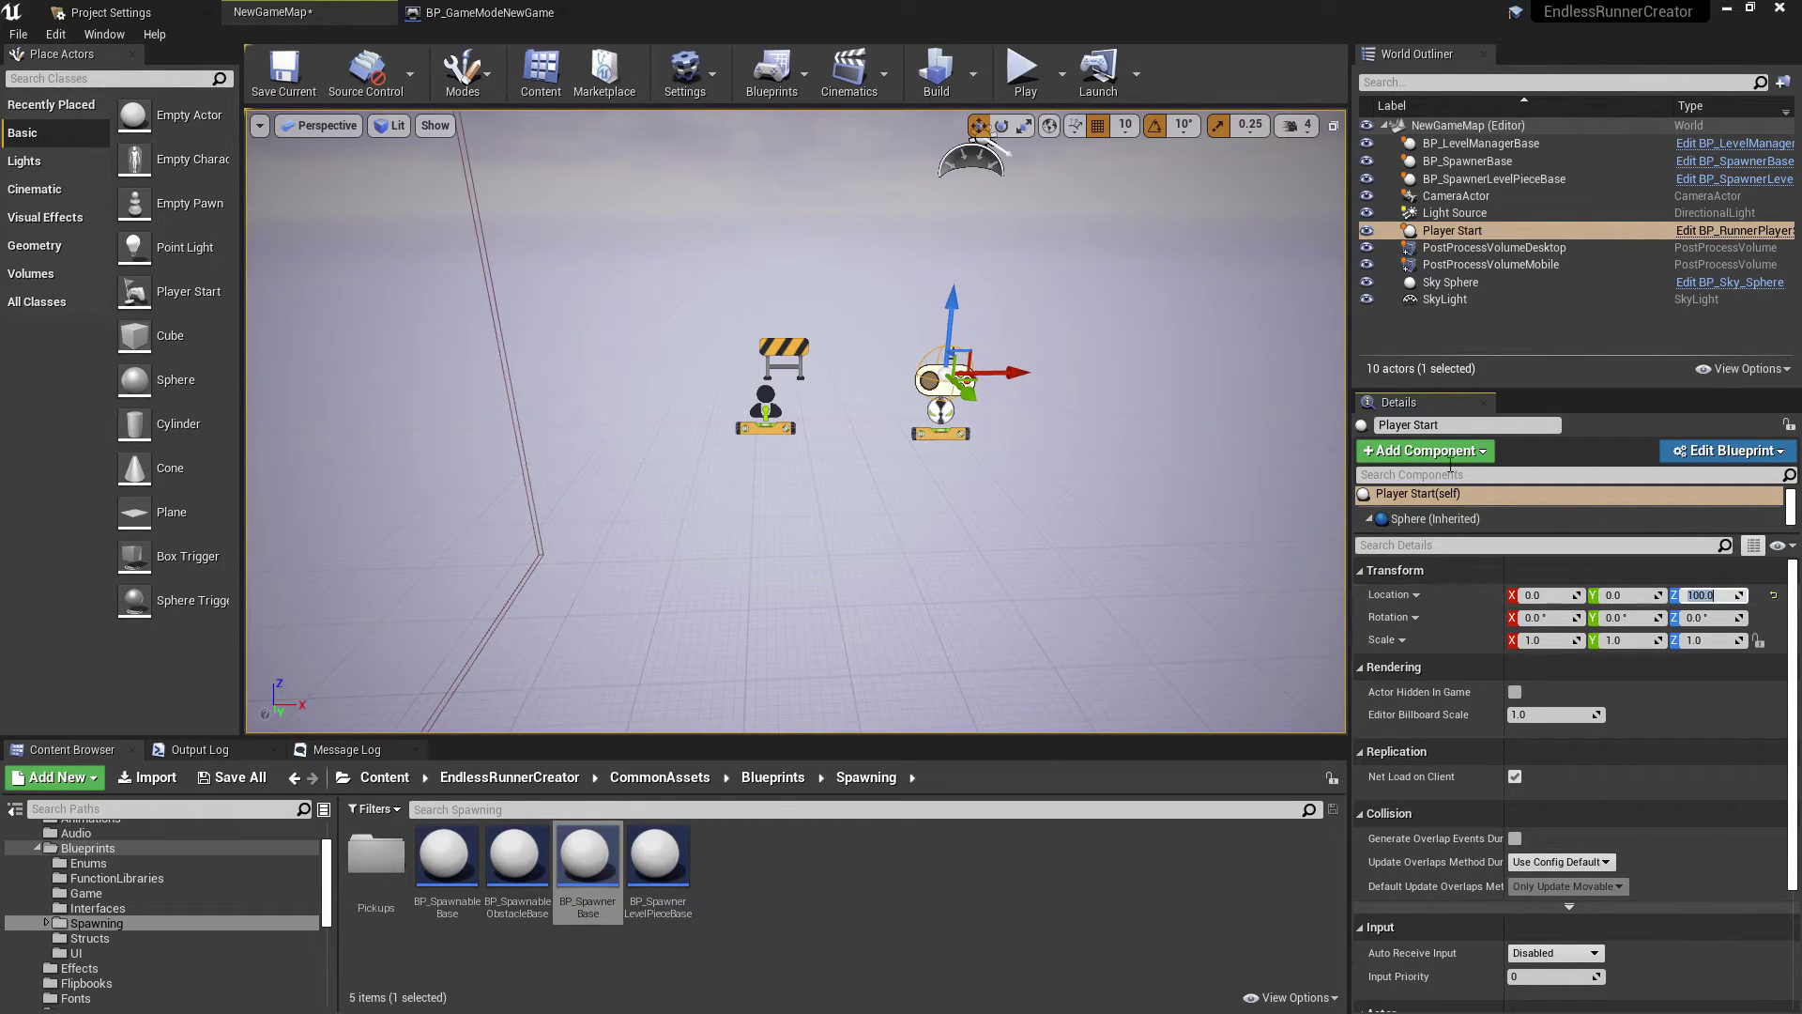
Step: Set BP_SpawnerBase's Z location to 100 and move it forward along X to 600, ahead of the Player Start
click(781, 358)
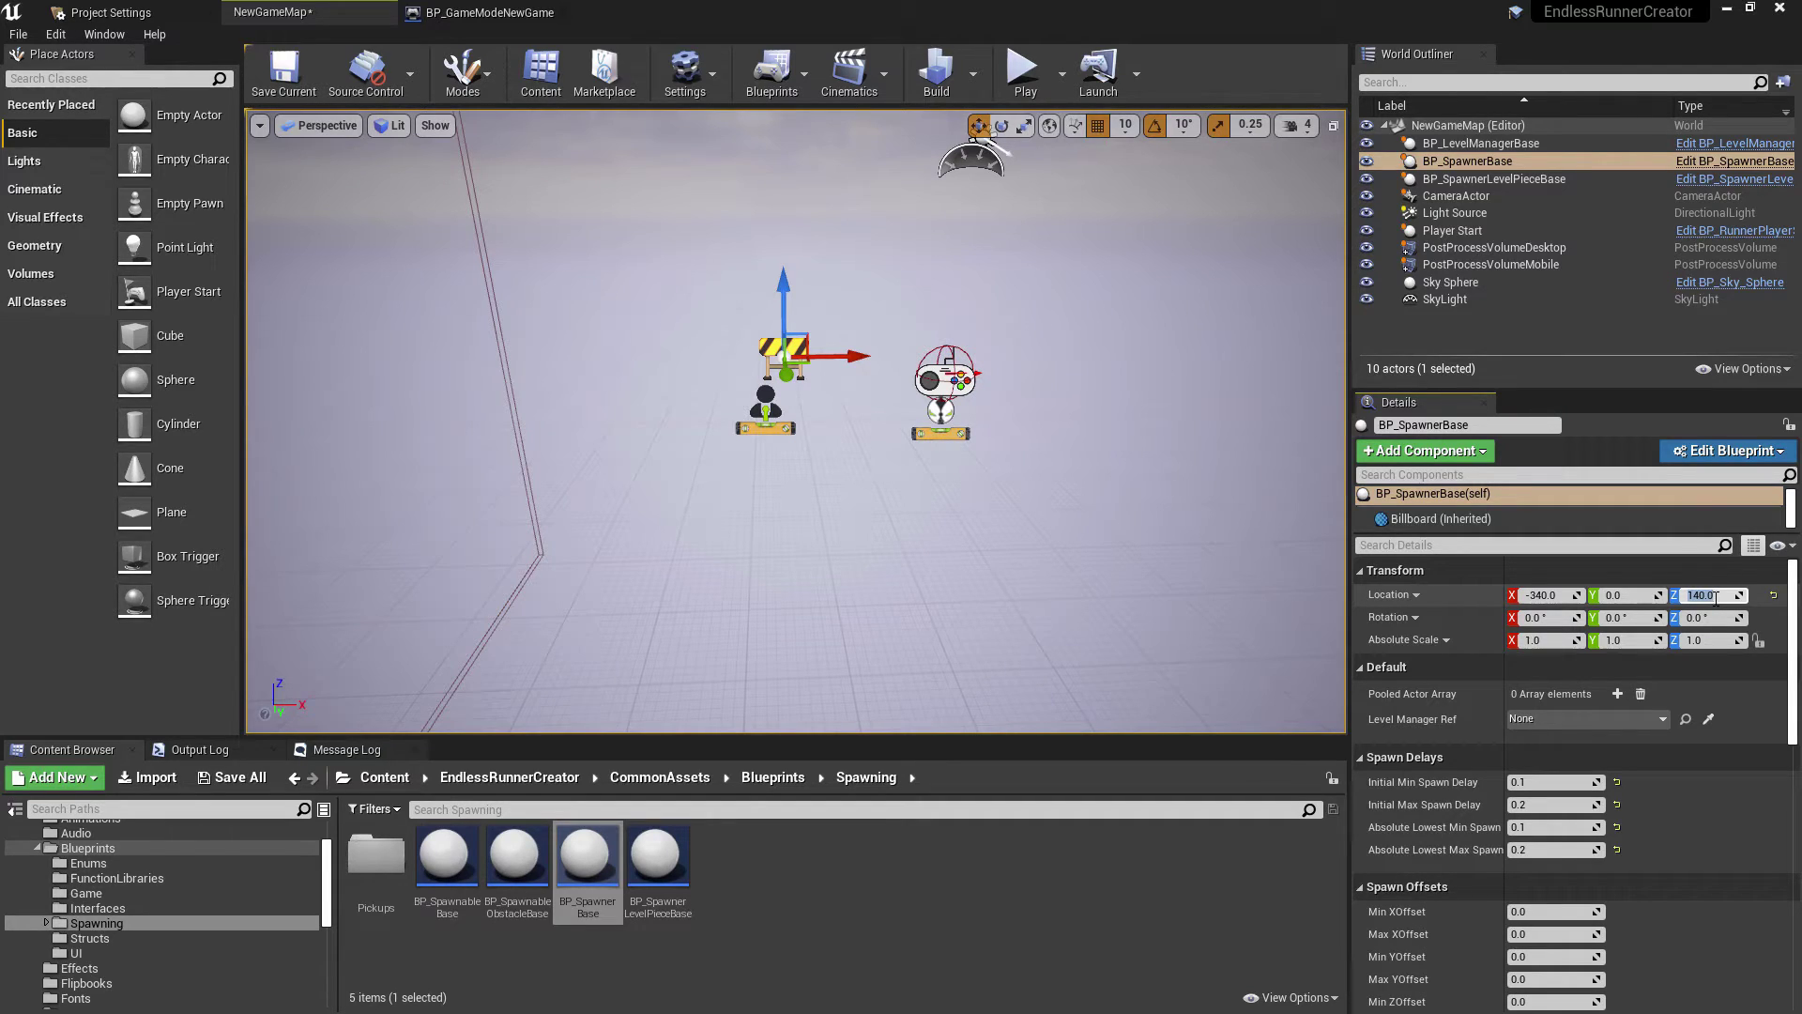
click(1716, 598)
text(100)
key(Return)
drag(837, 356, 1127, 369)
right_drag(1127, 369, 1249, 374)
drag(977, 330, 903, 342)
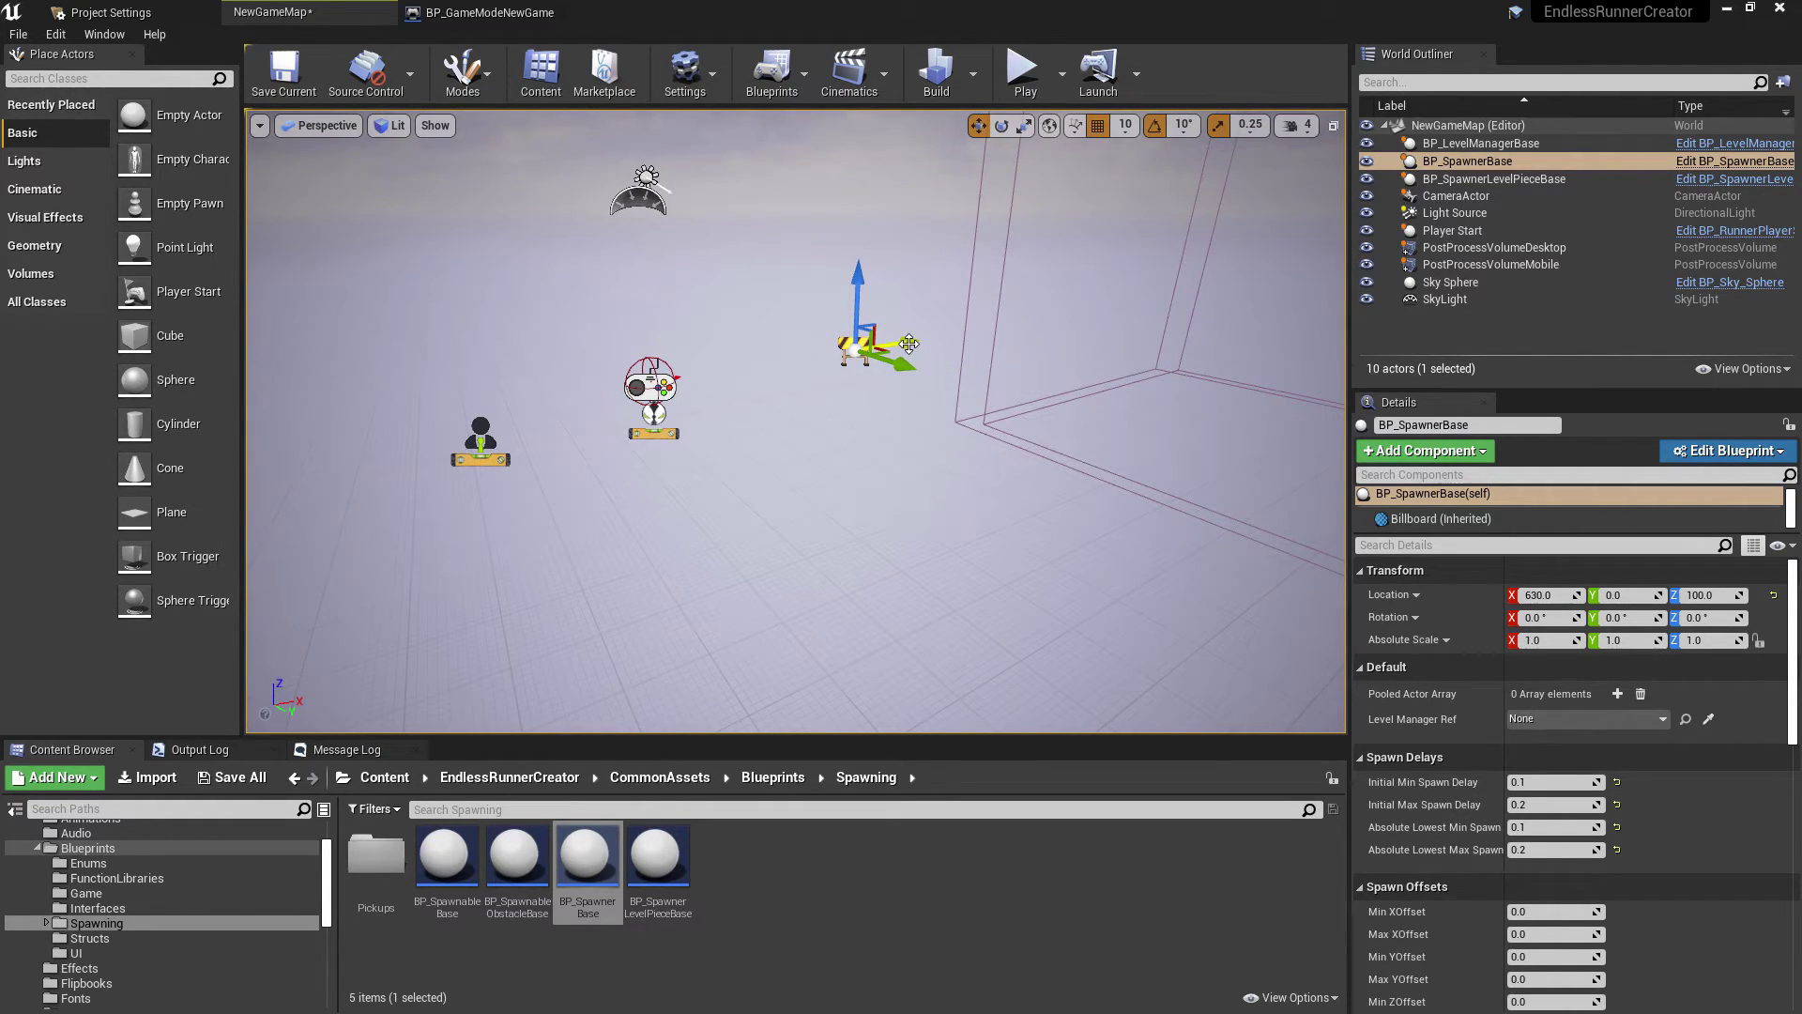
drag(909, 343, 878, 345)
right_drag(745, 454, 651, 475)
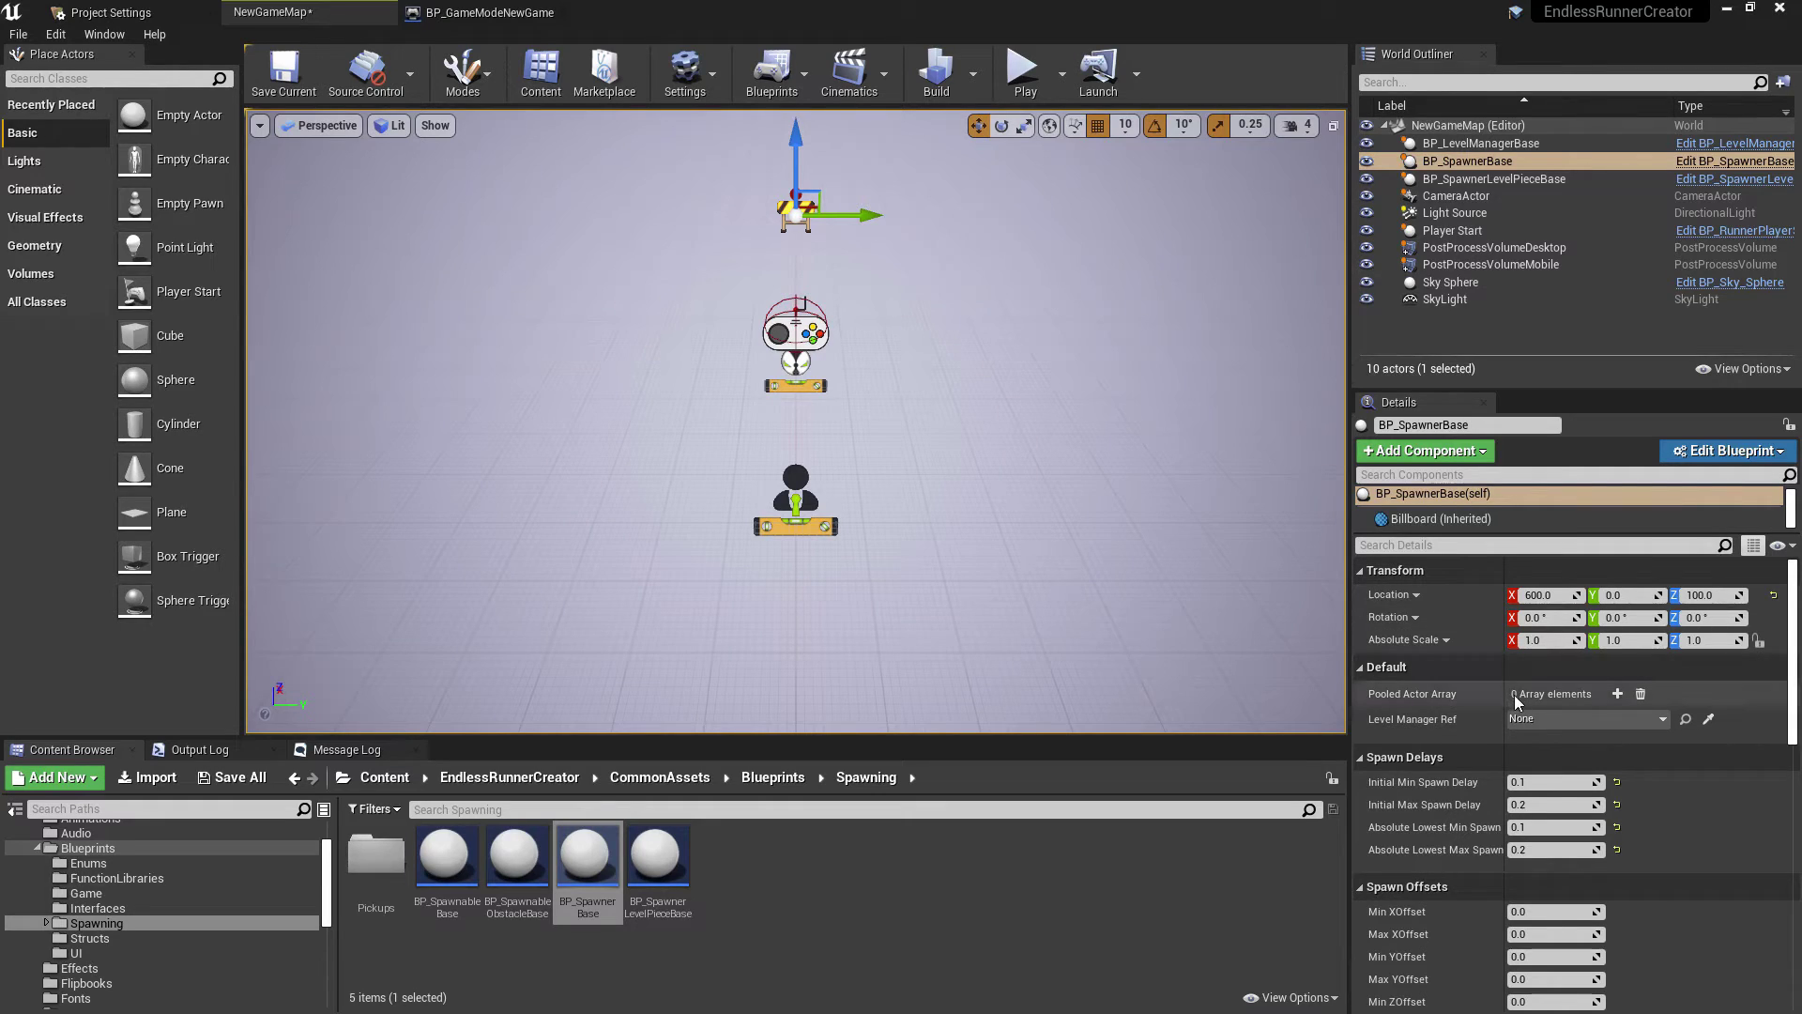
Step: Set BP_SpawnerBase's Level Manager Ref to BP_LevelManagerBase and add BP_ObstacleRoadRunner as a Spawn Actor Type element
click(1665, 718)
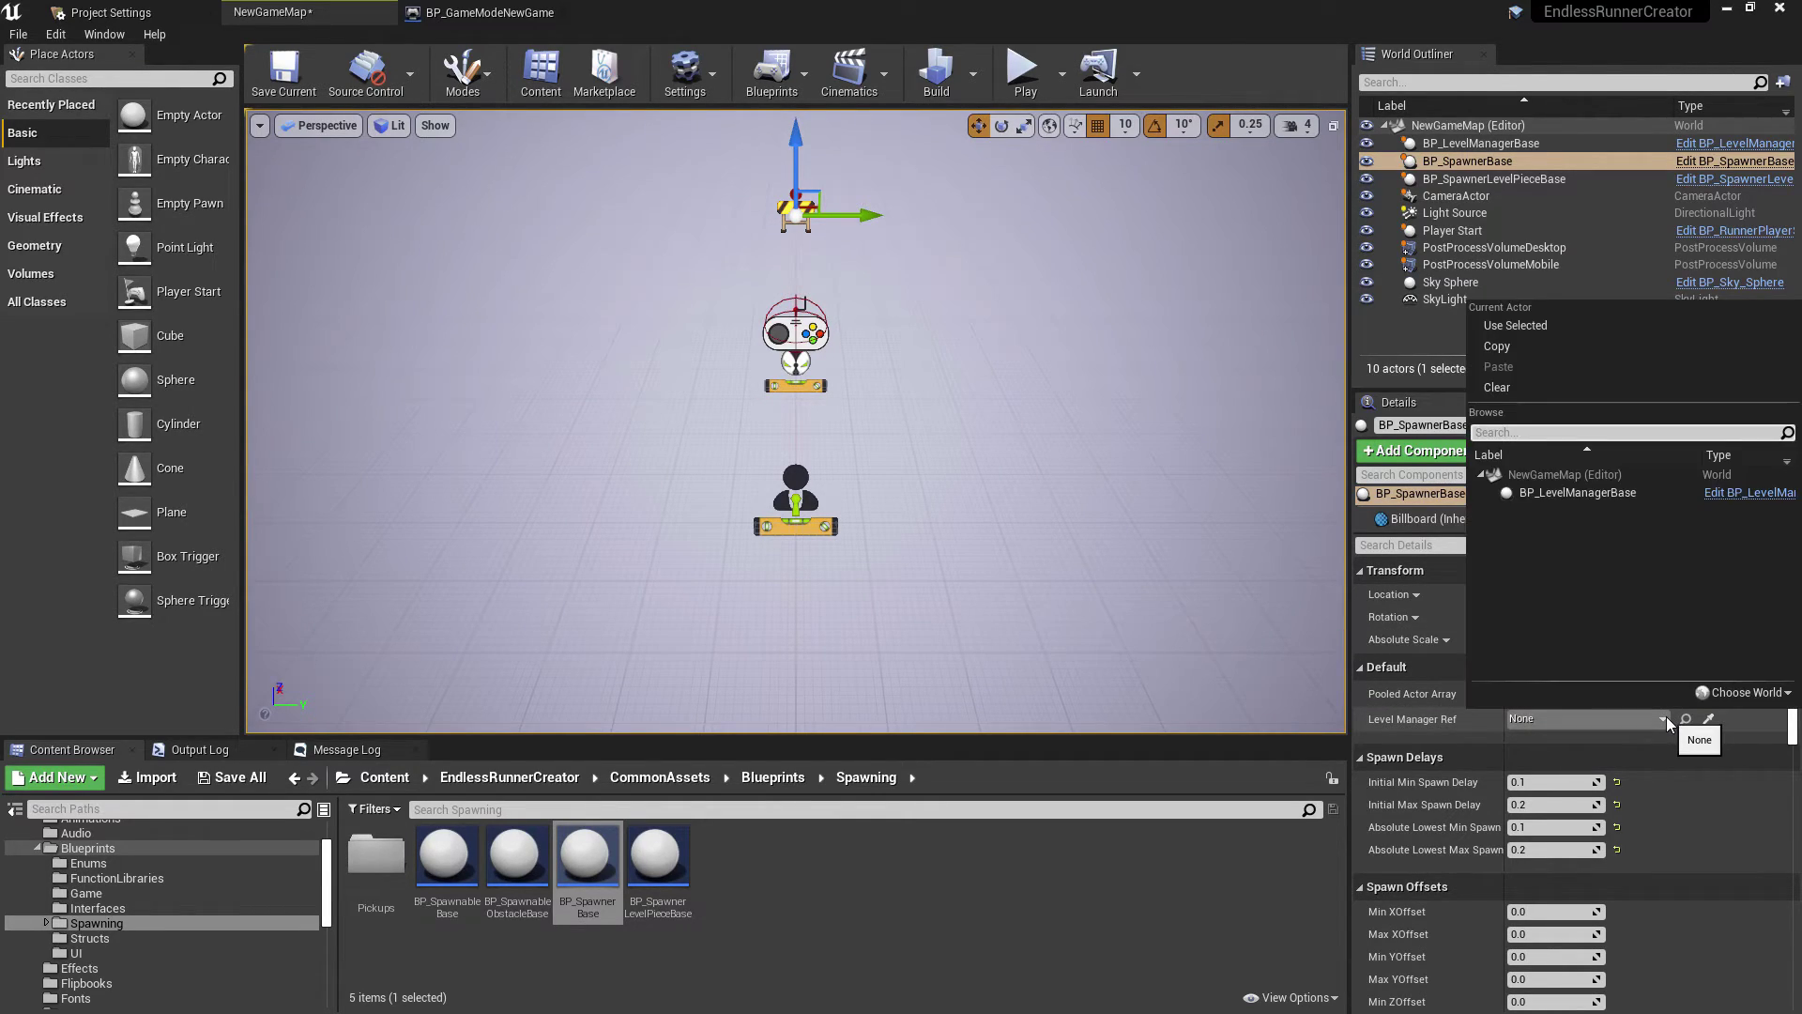
click(1579, 499)
scroll(1601, 756, down, 1)
scroll(1600, 756, down, 4)
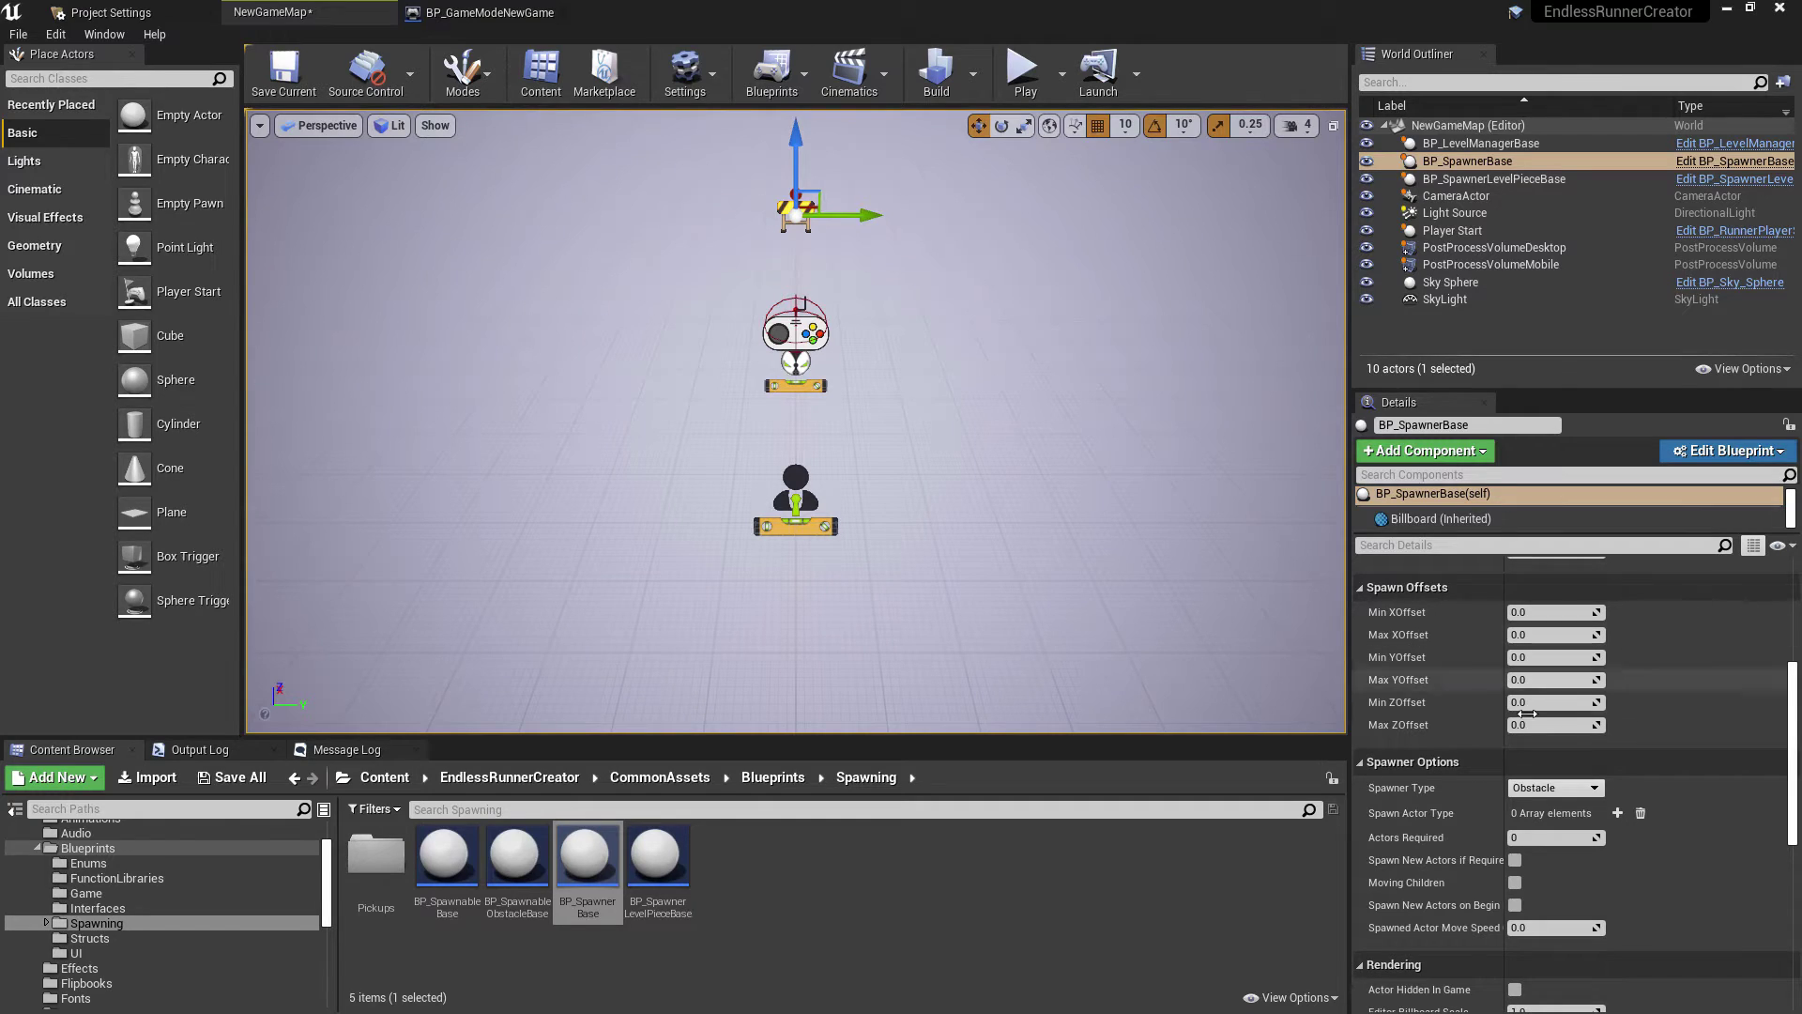
click(1618, 814)
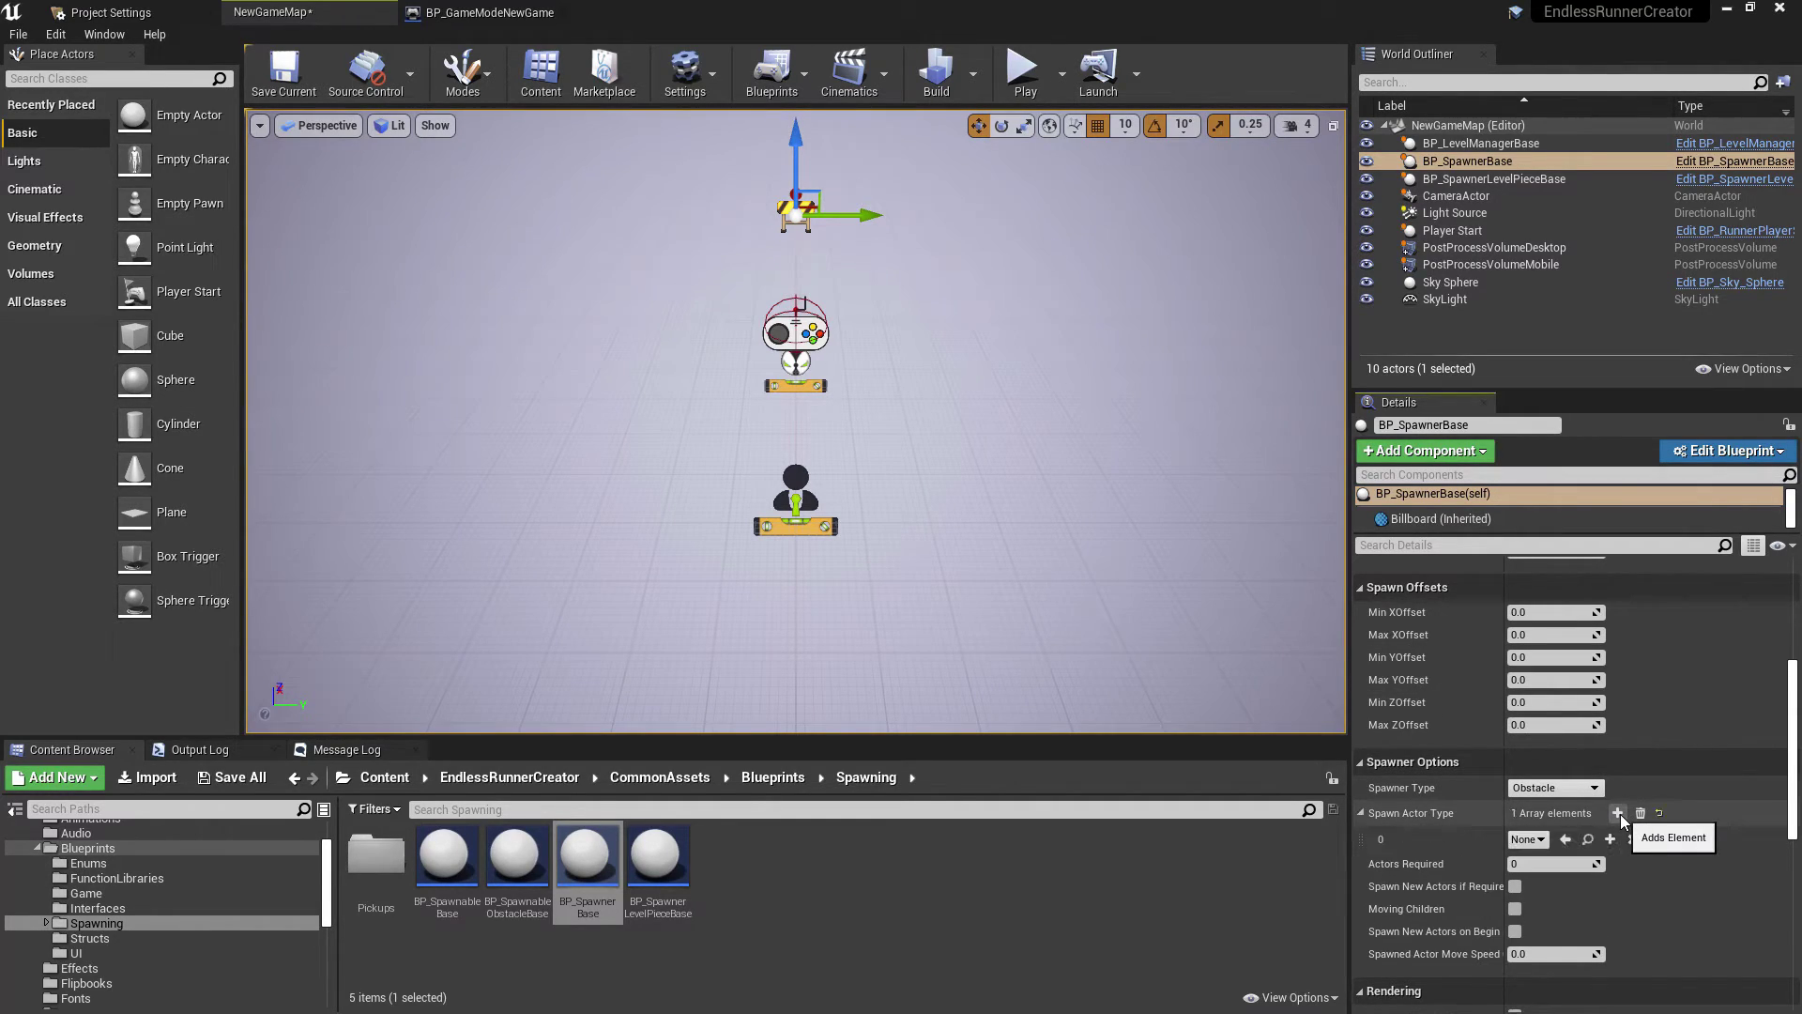
click(1525, 840)
text(roadrunner)
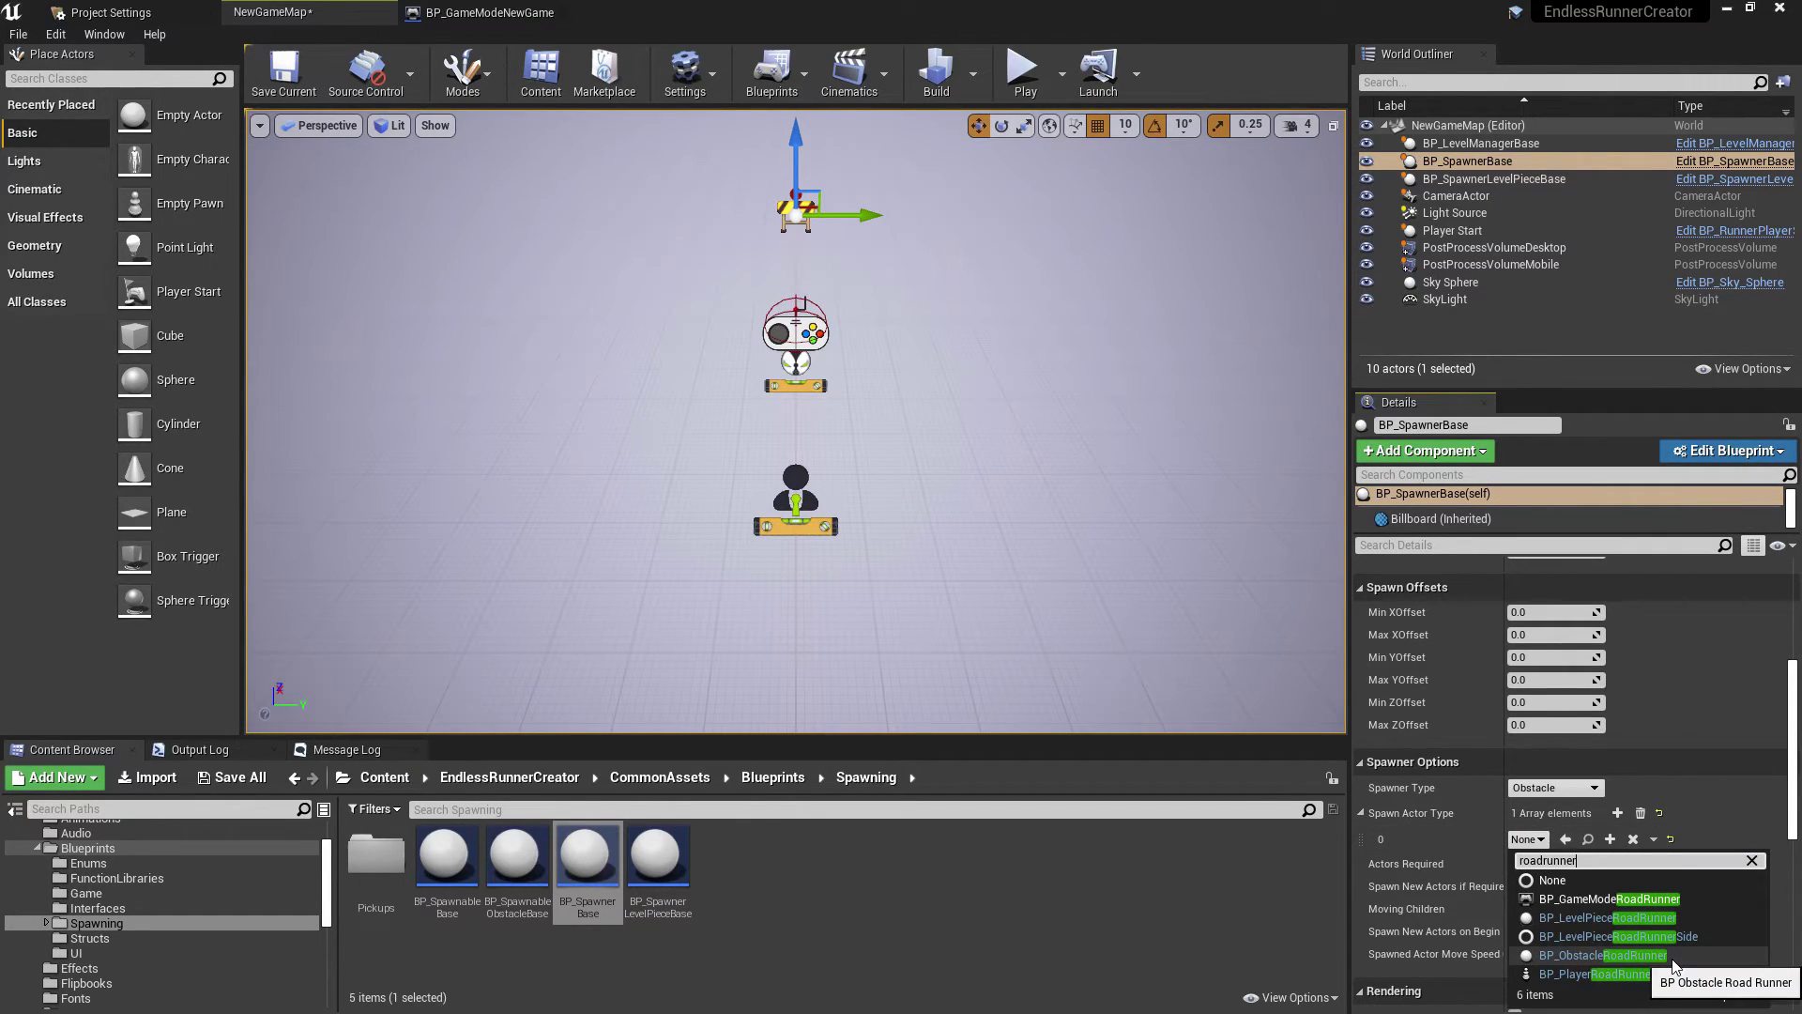
click(1596, 955)
Step: Set BP_SpawnerBase's Actors Required to 5
click(1554, 834)
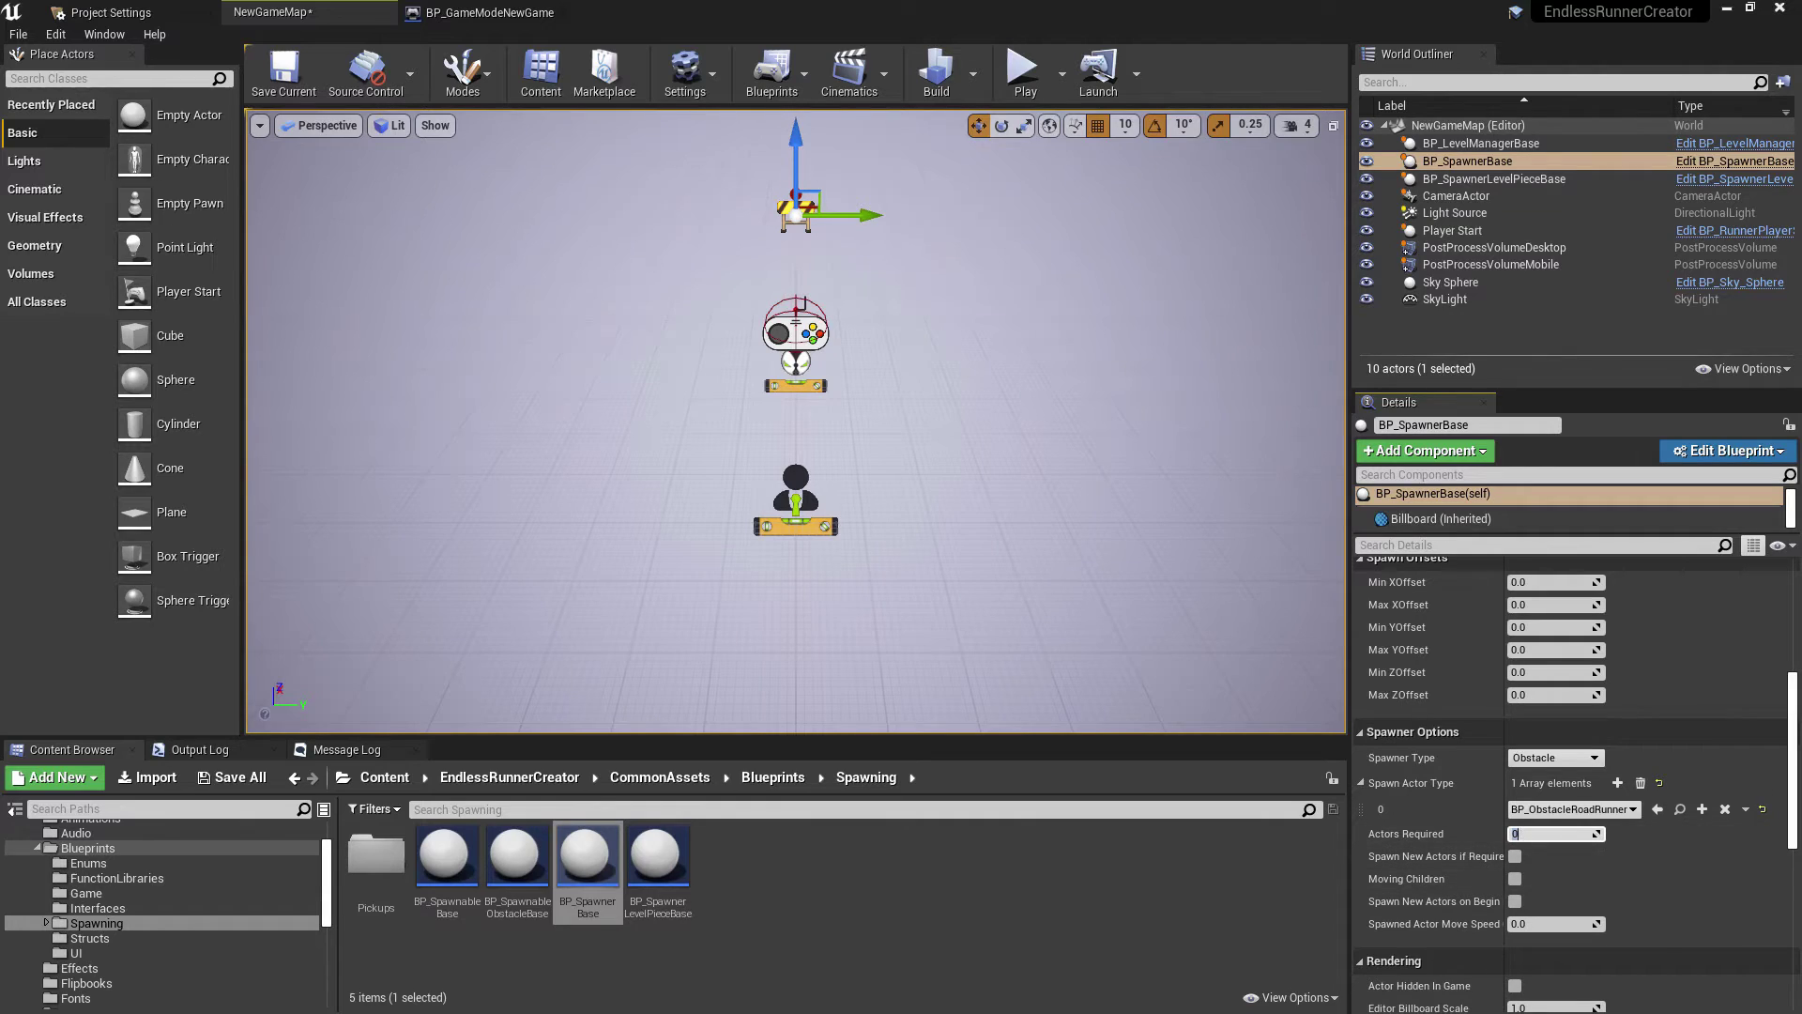
text(5)
key(Return)
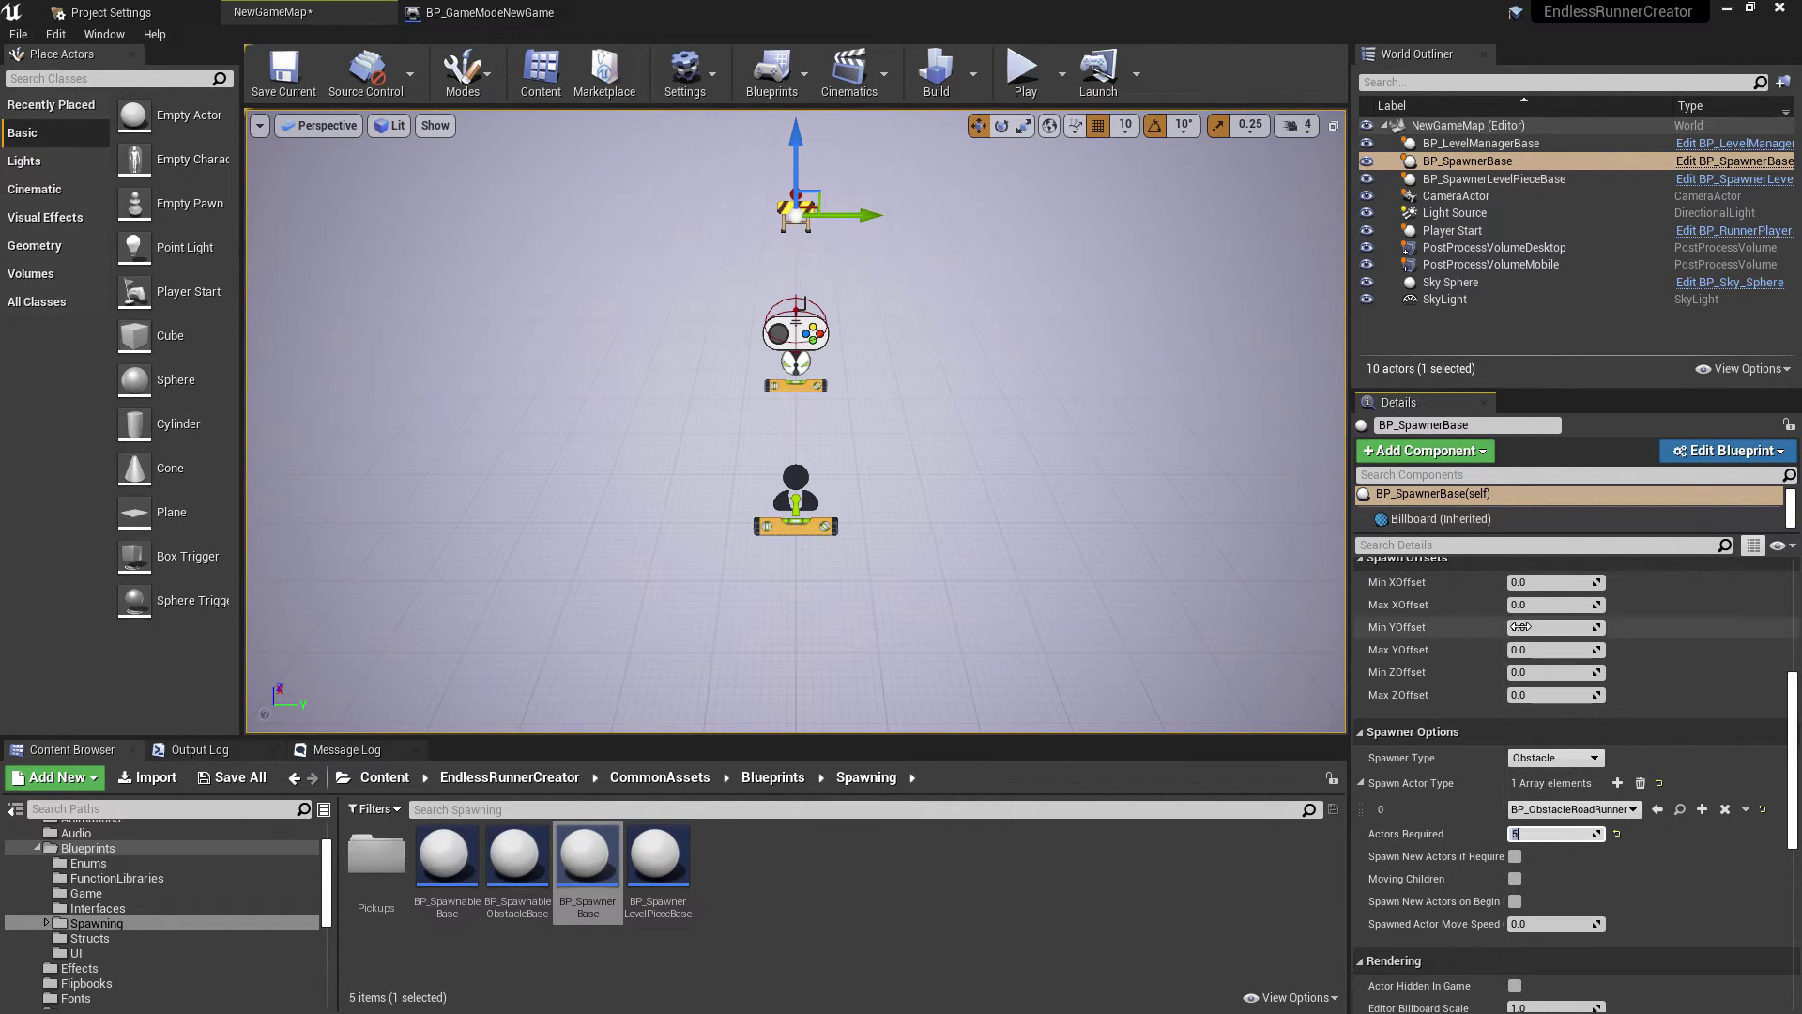
Step: Set the spawner's initial spawn delays to 3 minimum and 5 maximum, and its absolute lowest delays to 1 minimum and 3 maximum
scroll(1599, 638, up, 1)
scroll(1599, 639, up, 1)
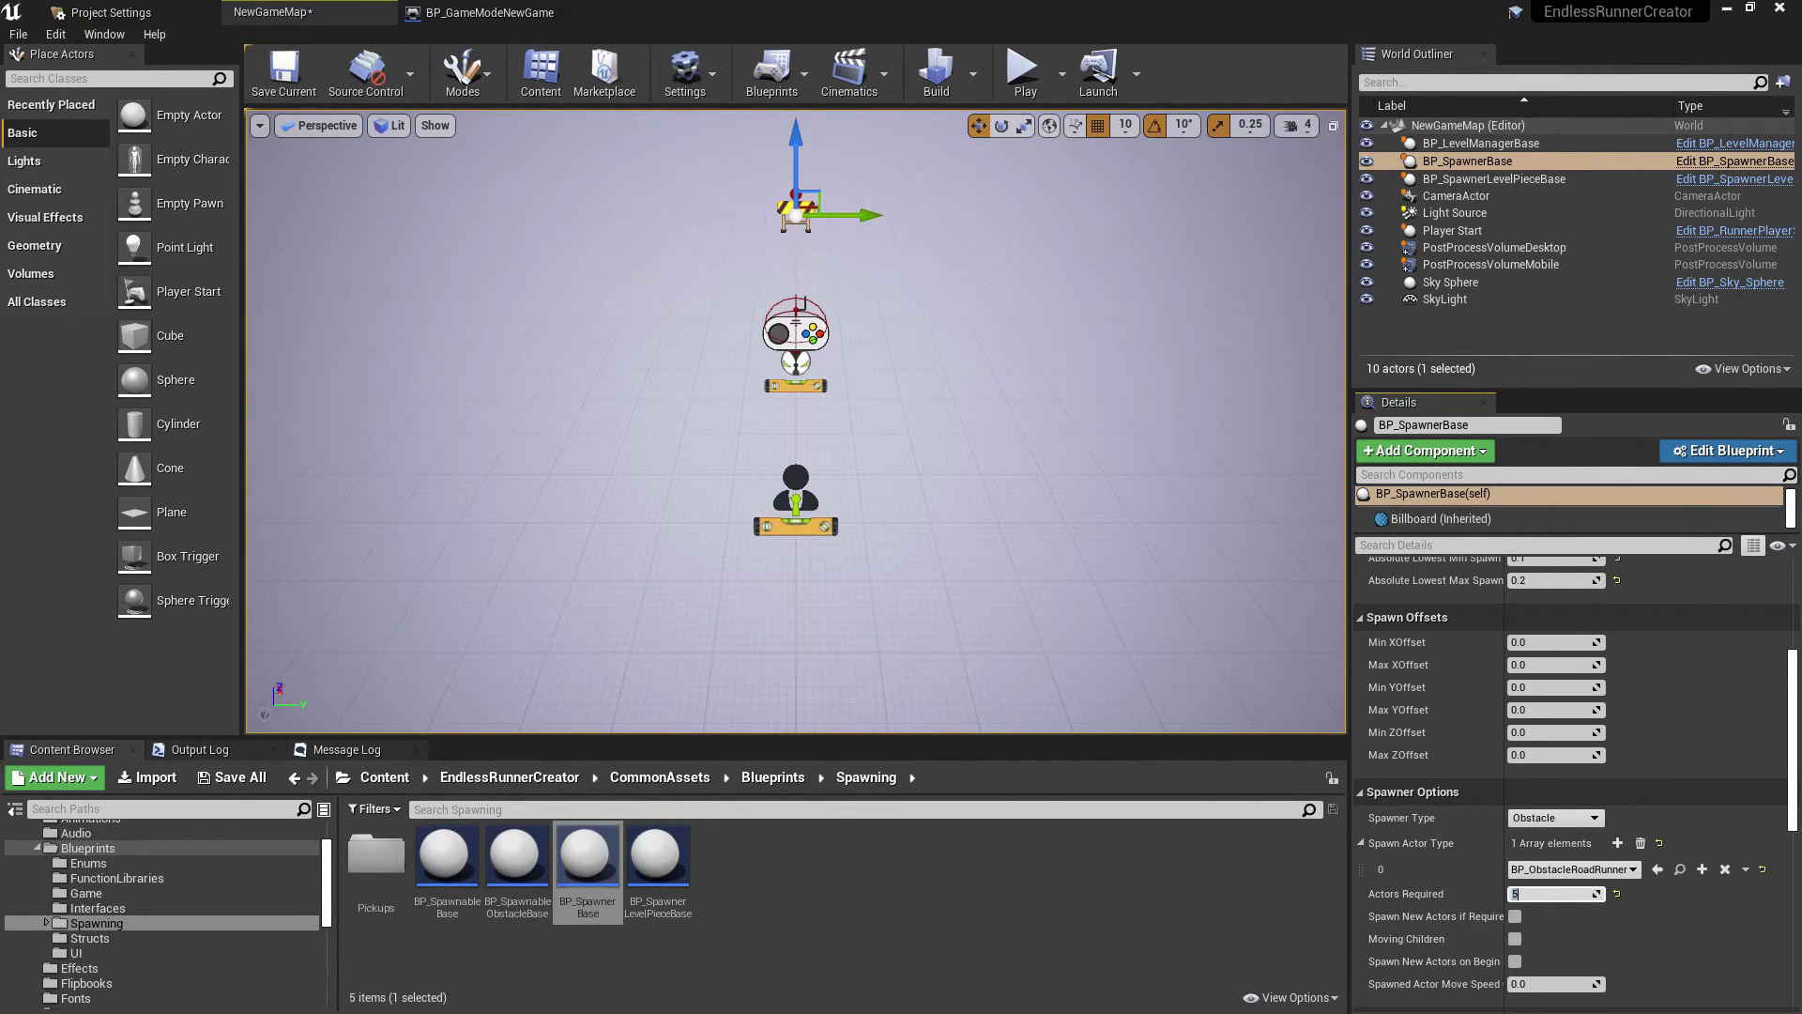
scroll(1547, 646, up, 2)
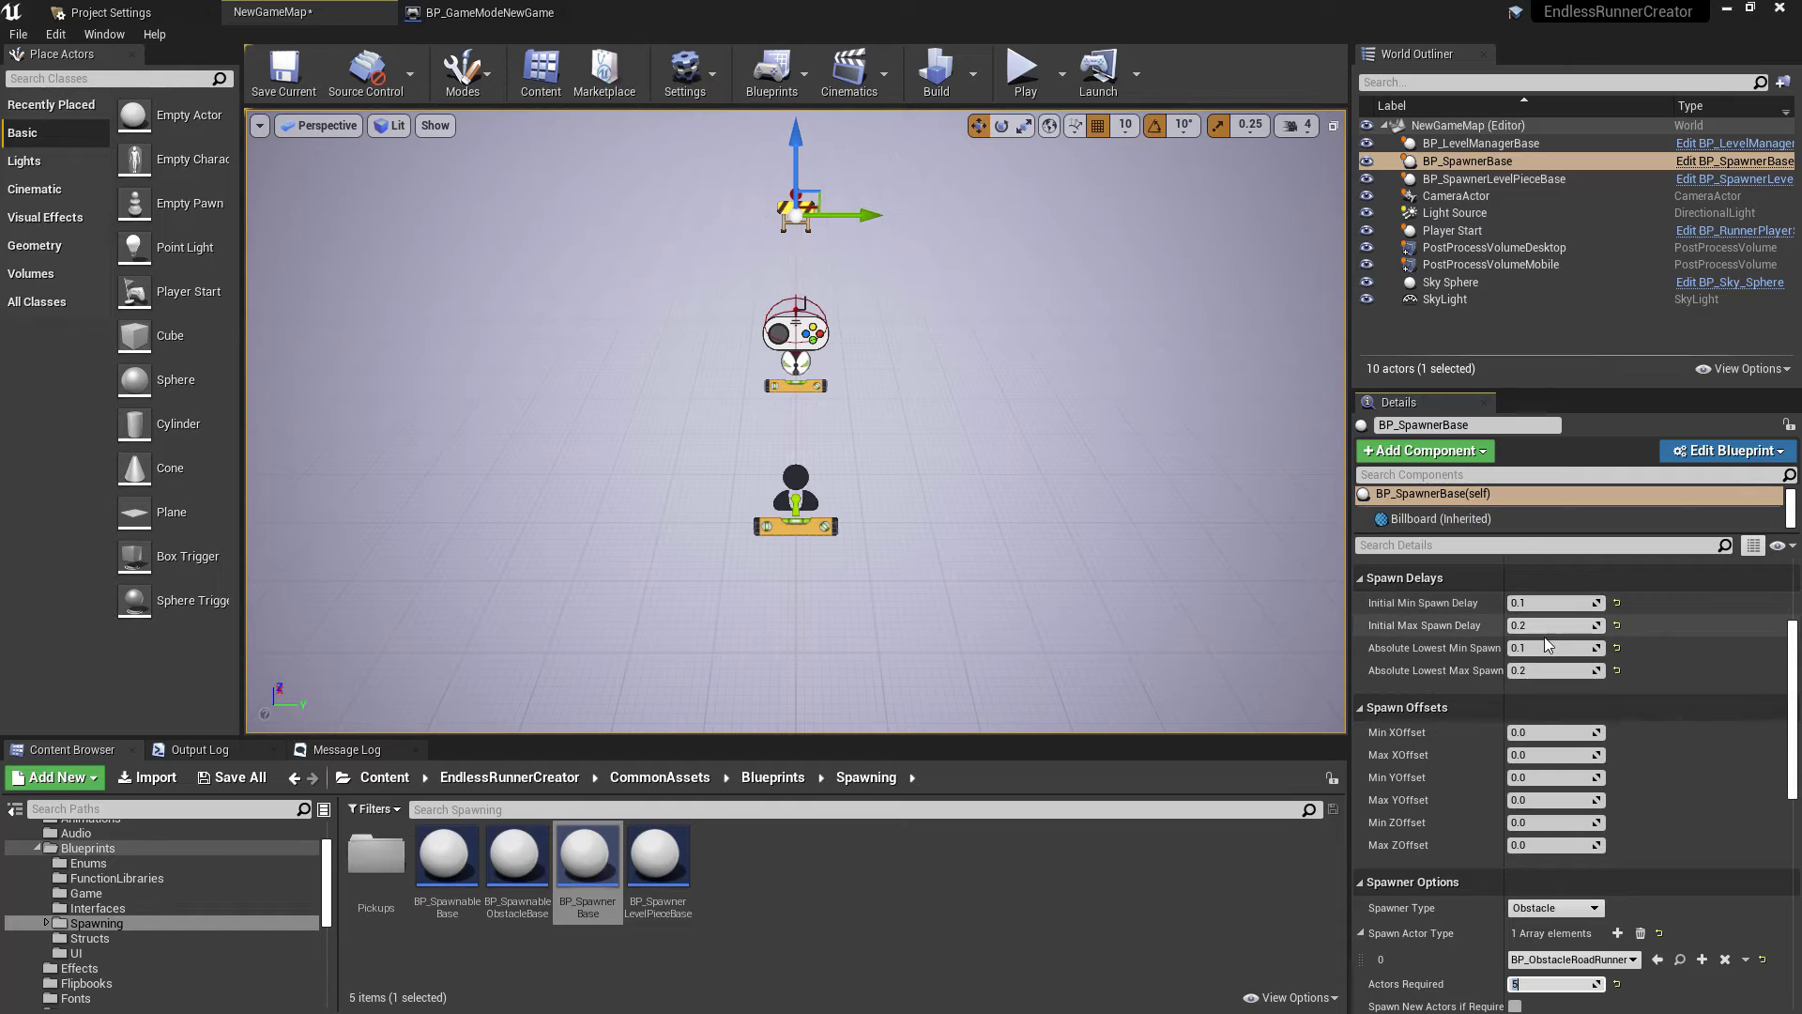
click(1552, 603)
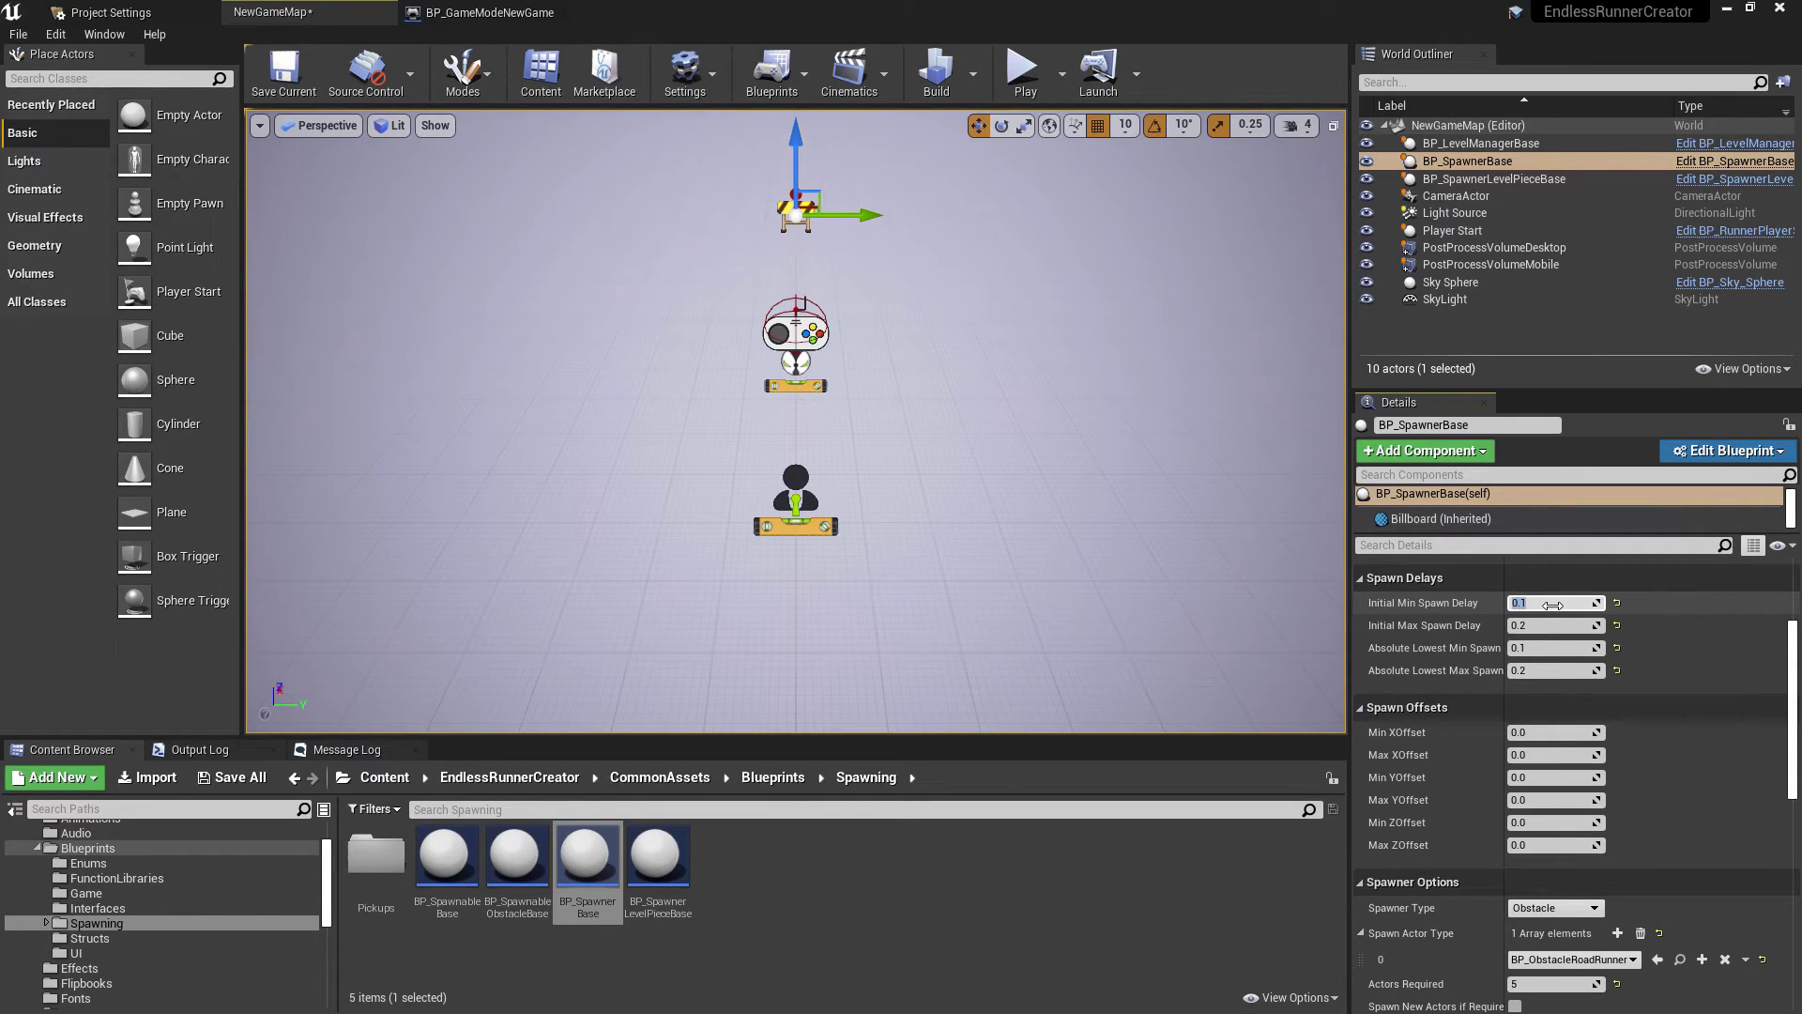
key(Tab)
text(5)
key(Tab)
key(Tab)
text(3)
key(Tab)
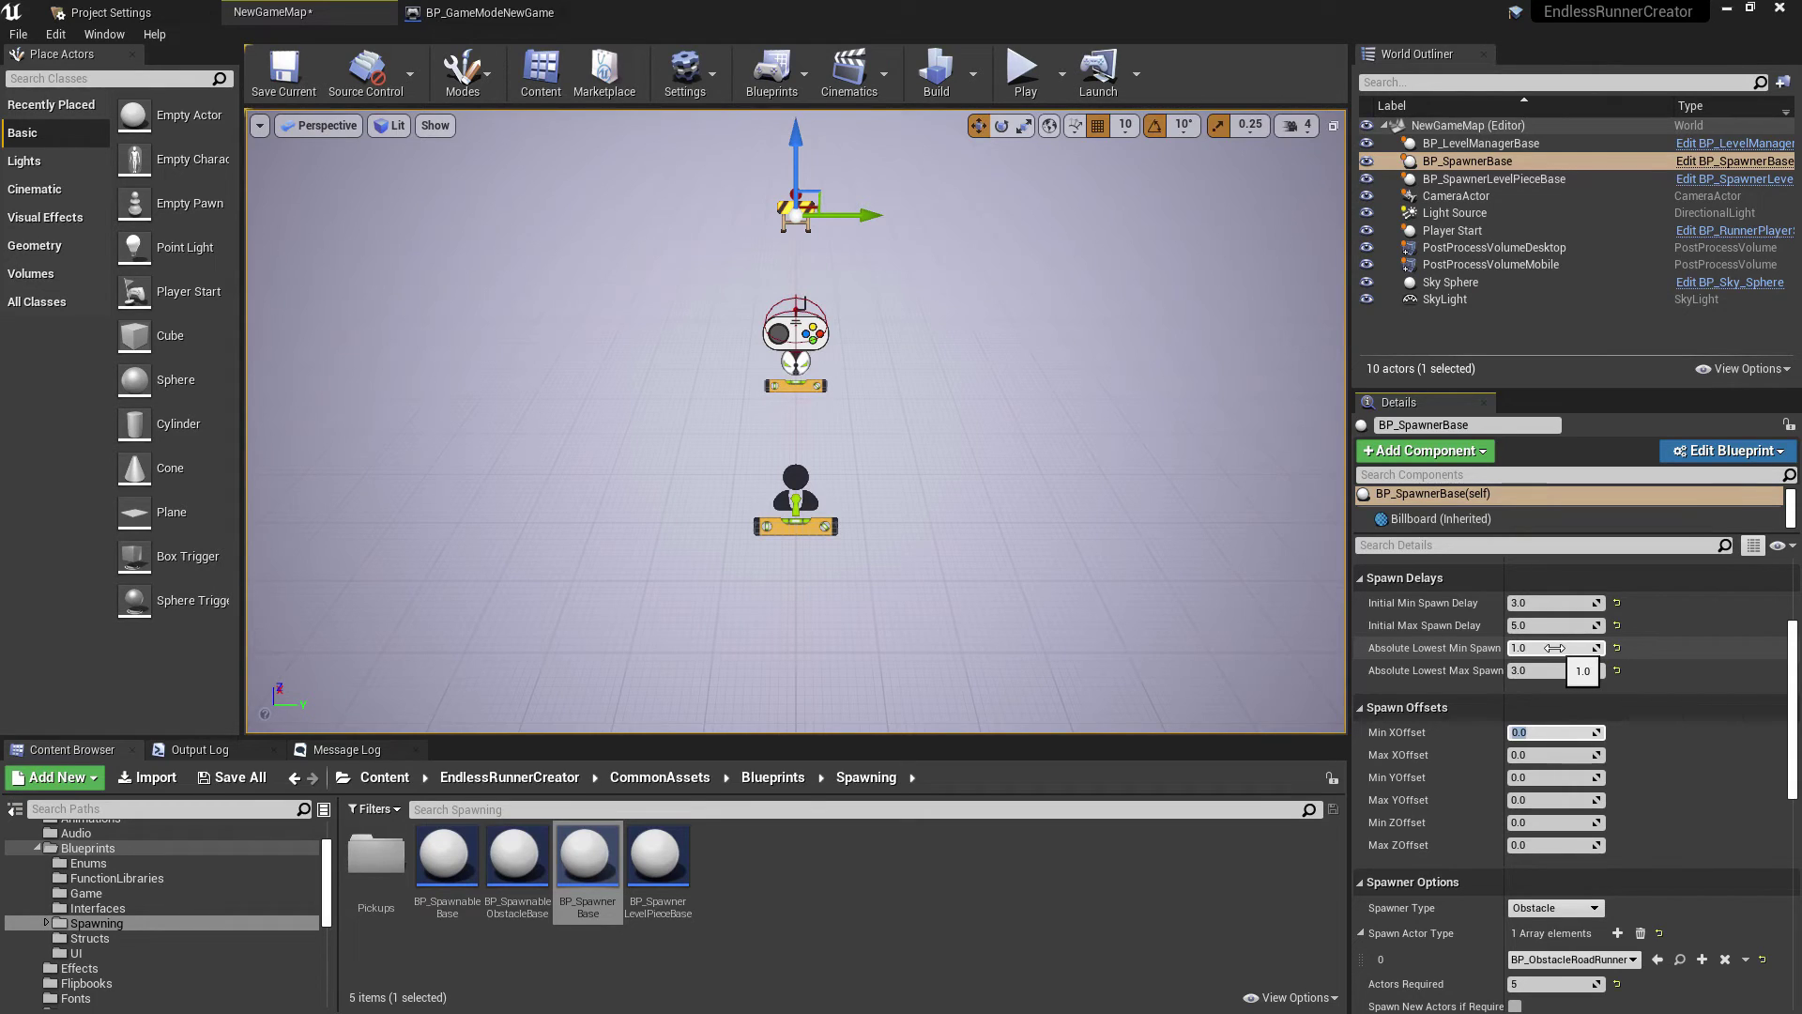
Step: Enable Spawn New Actors if Required and Moving Children on BP_SpawnerBase
scroll(1549, 751, down, 3)
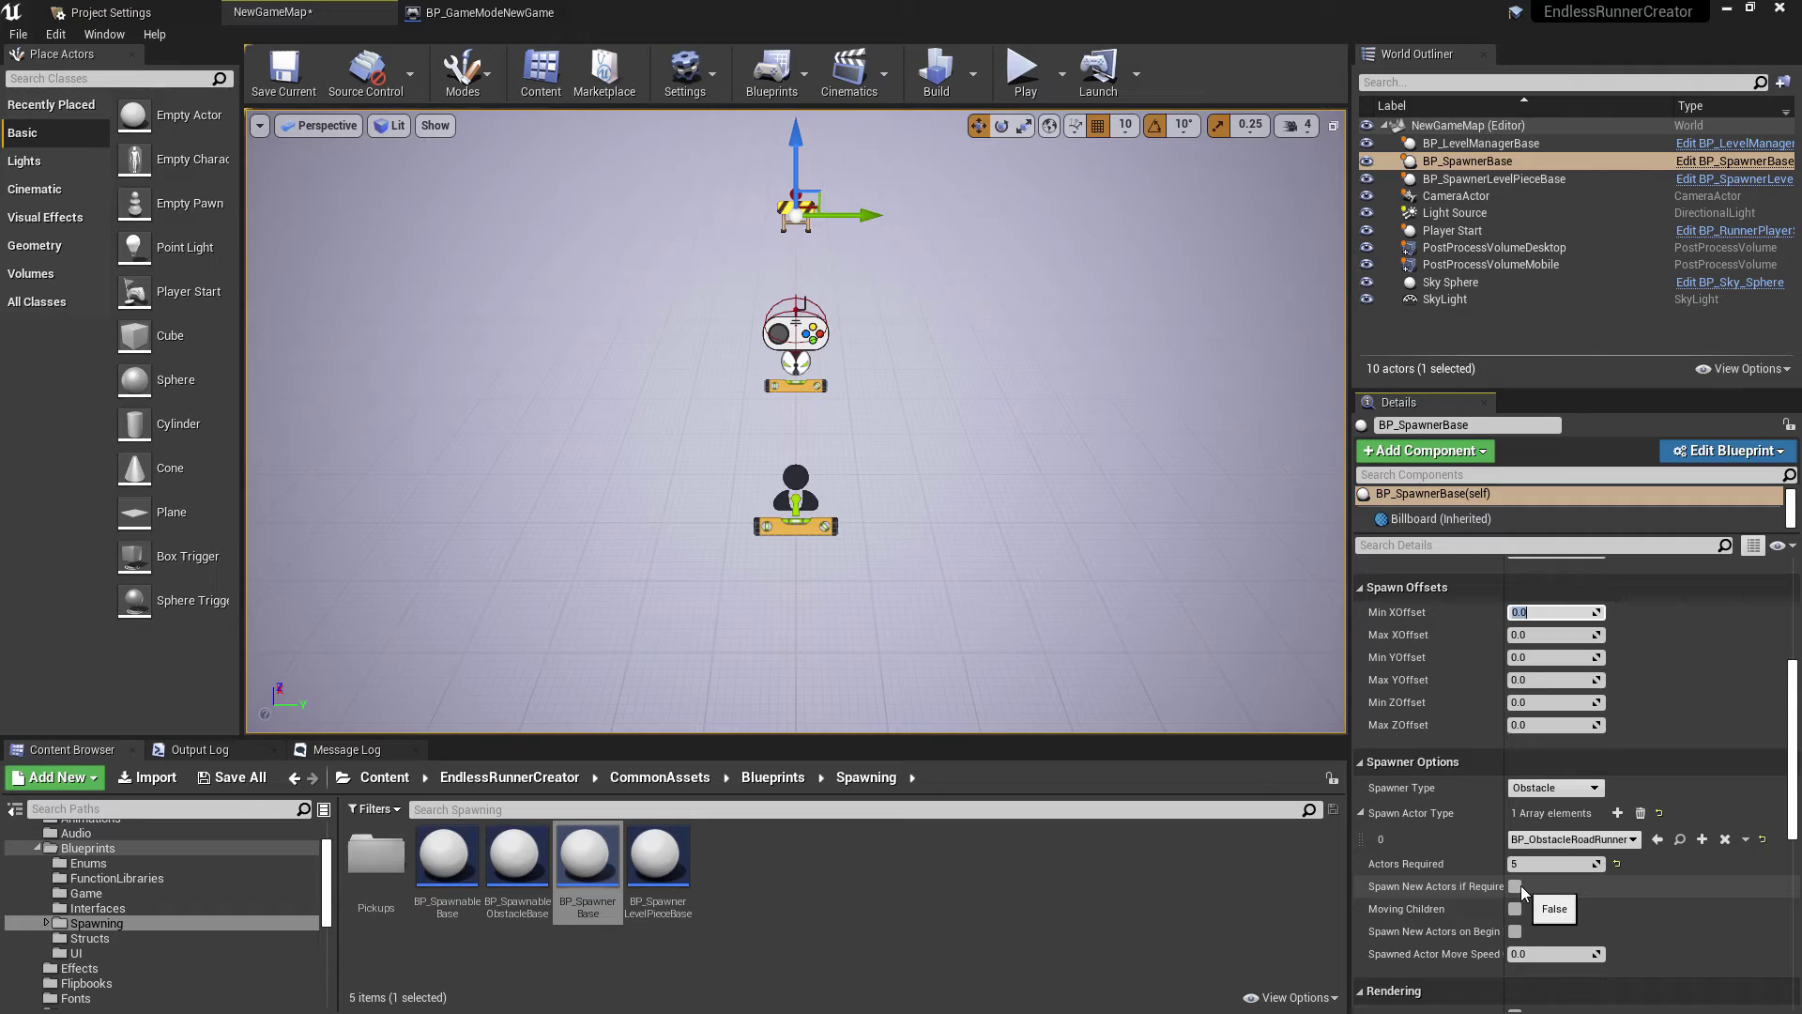
click(1521, 886)
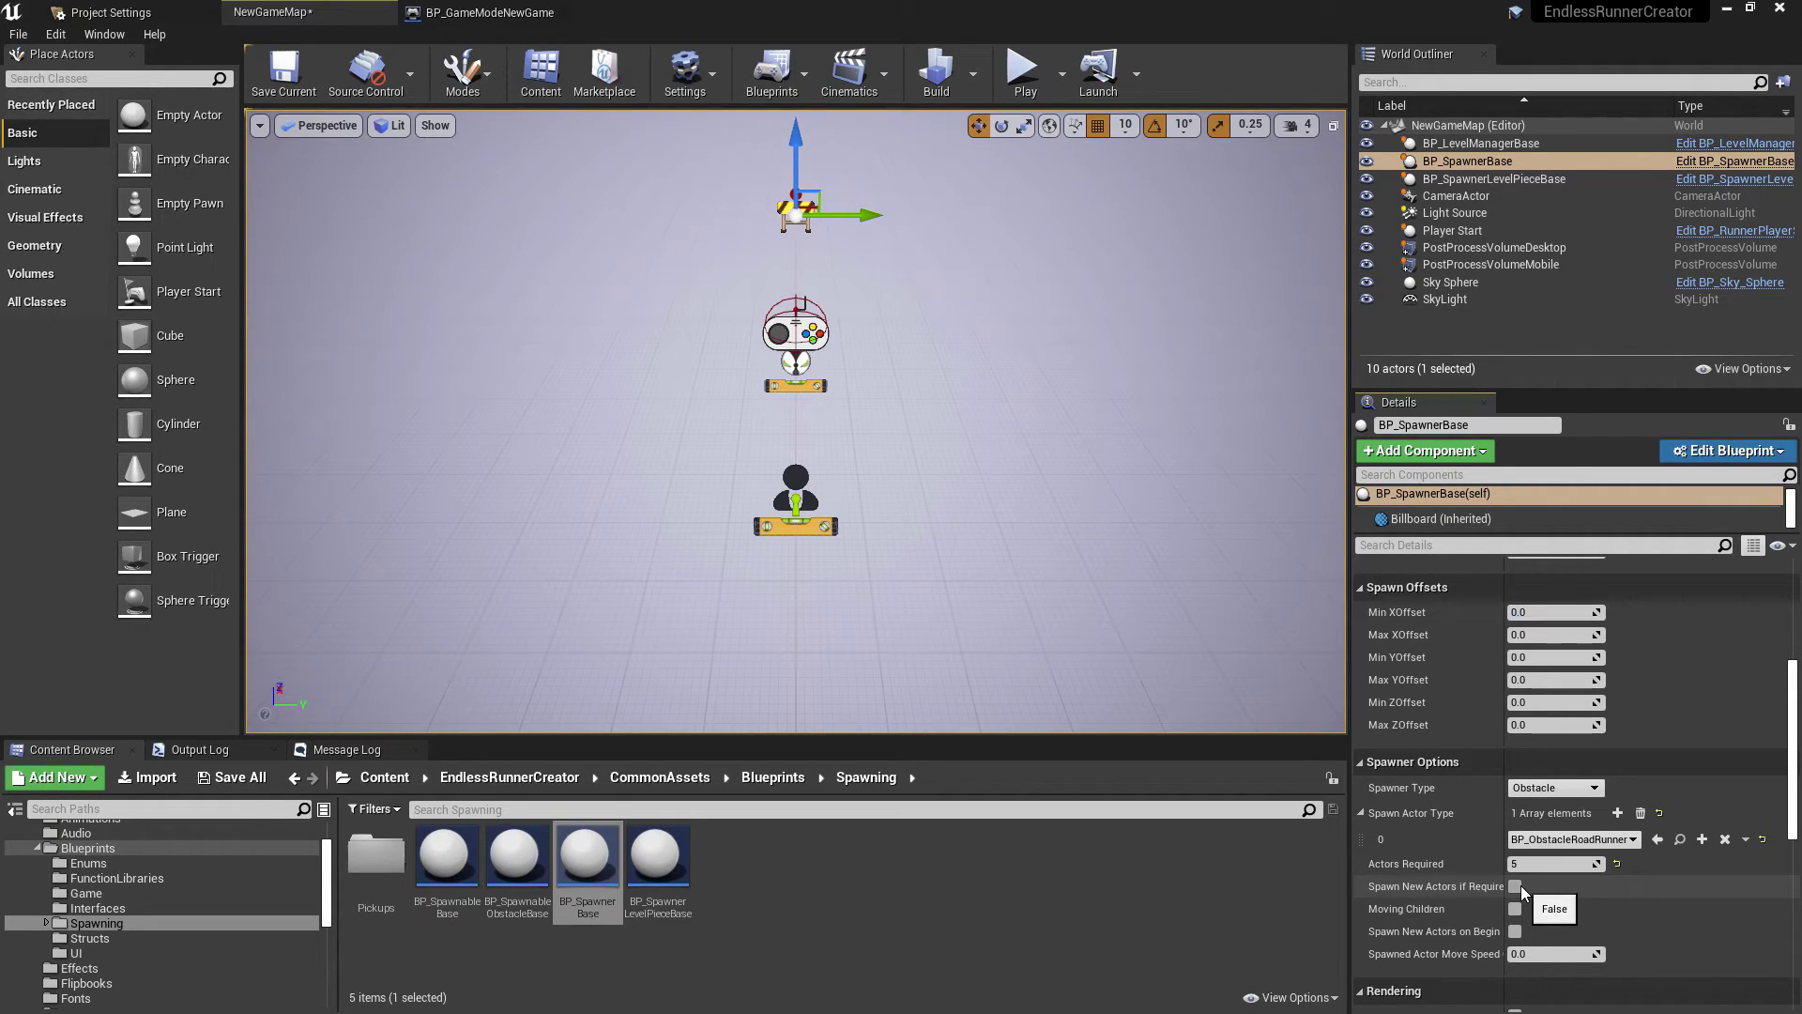
scroll(1568, 887, down, 1)
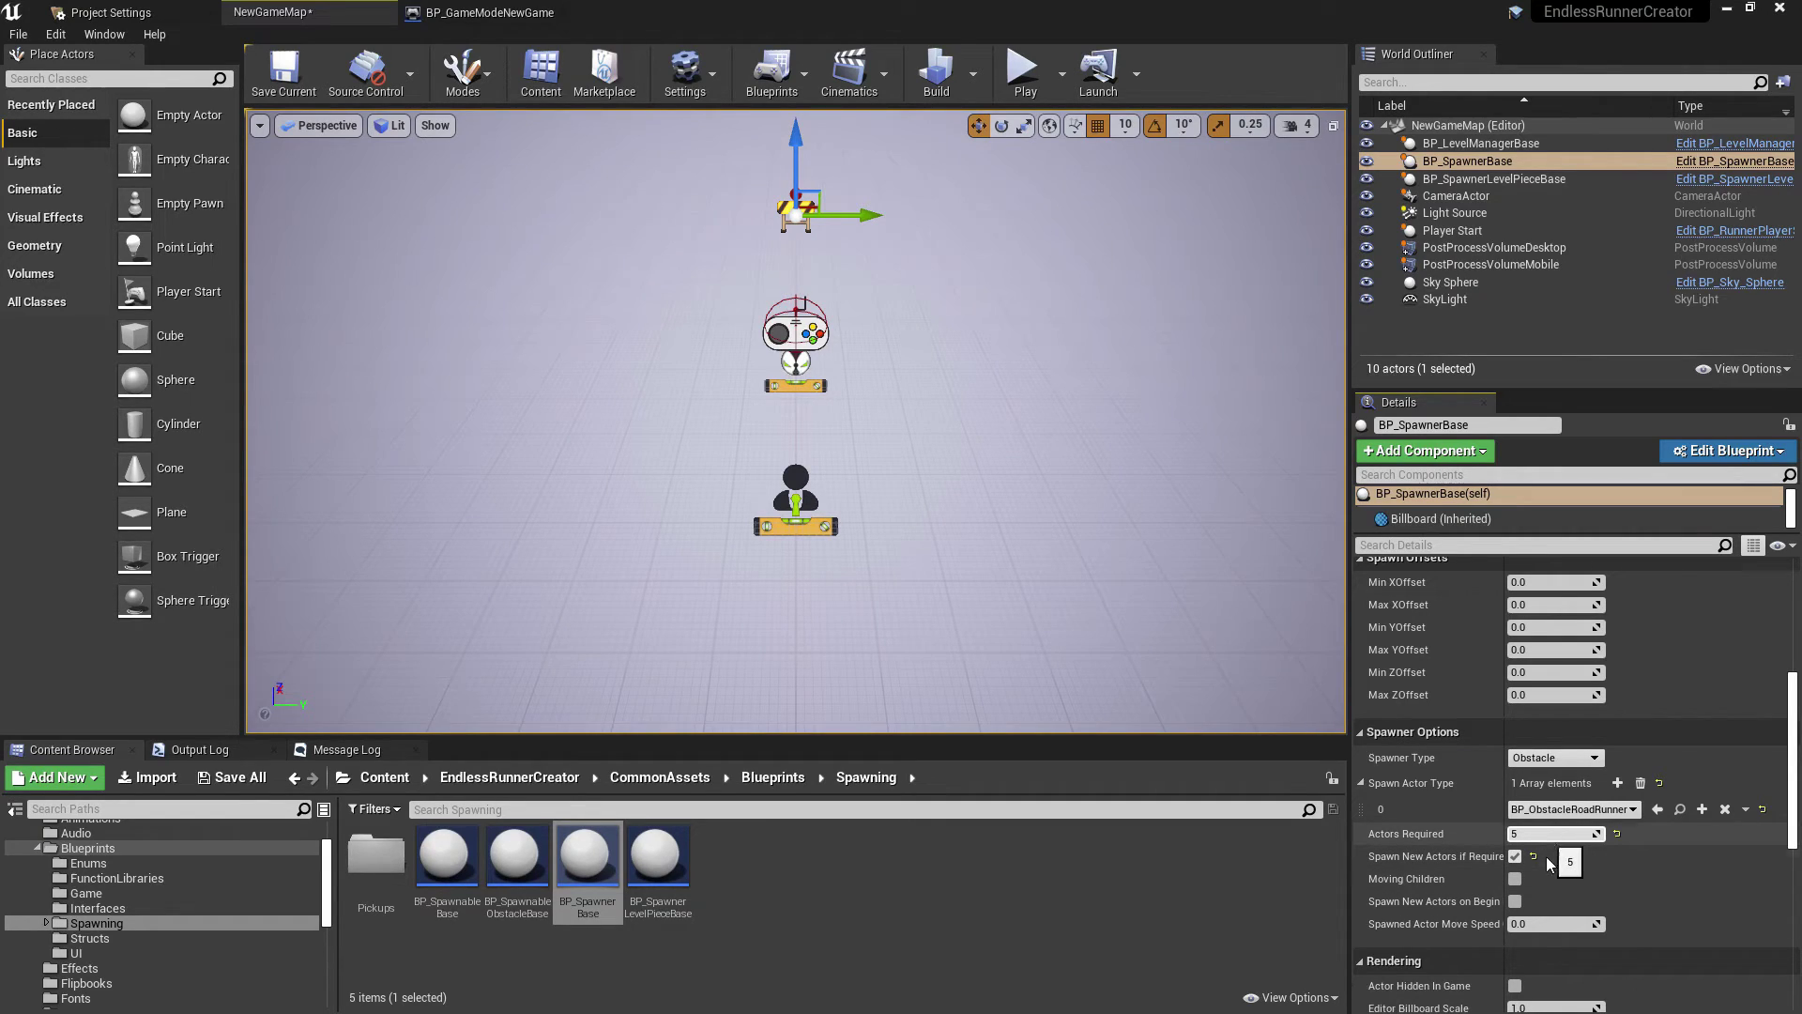
click(1515, 880)
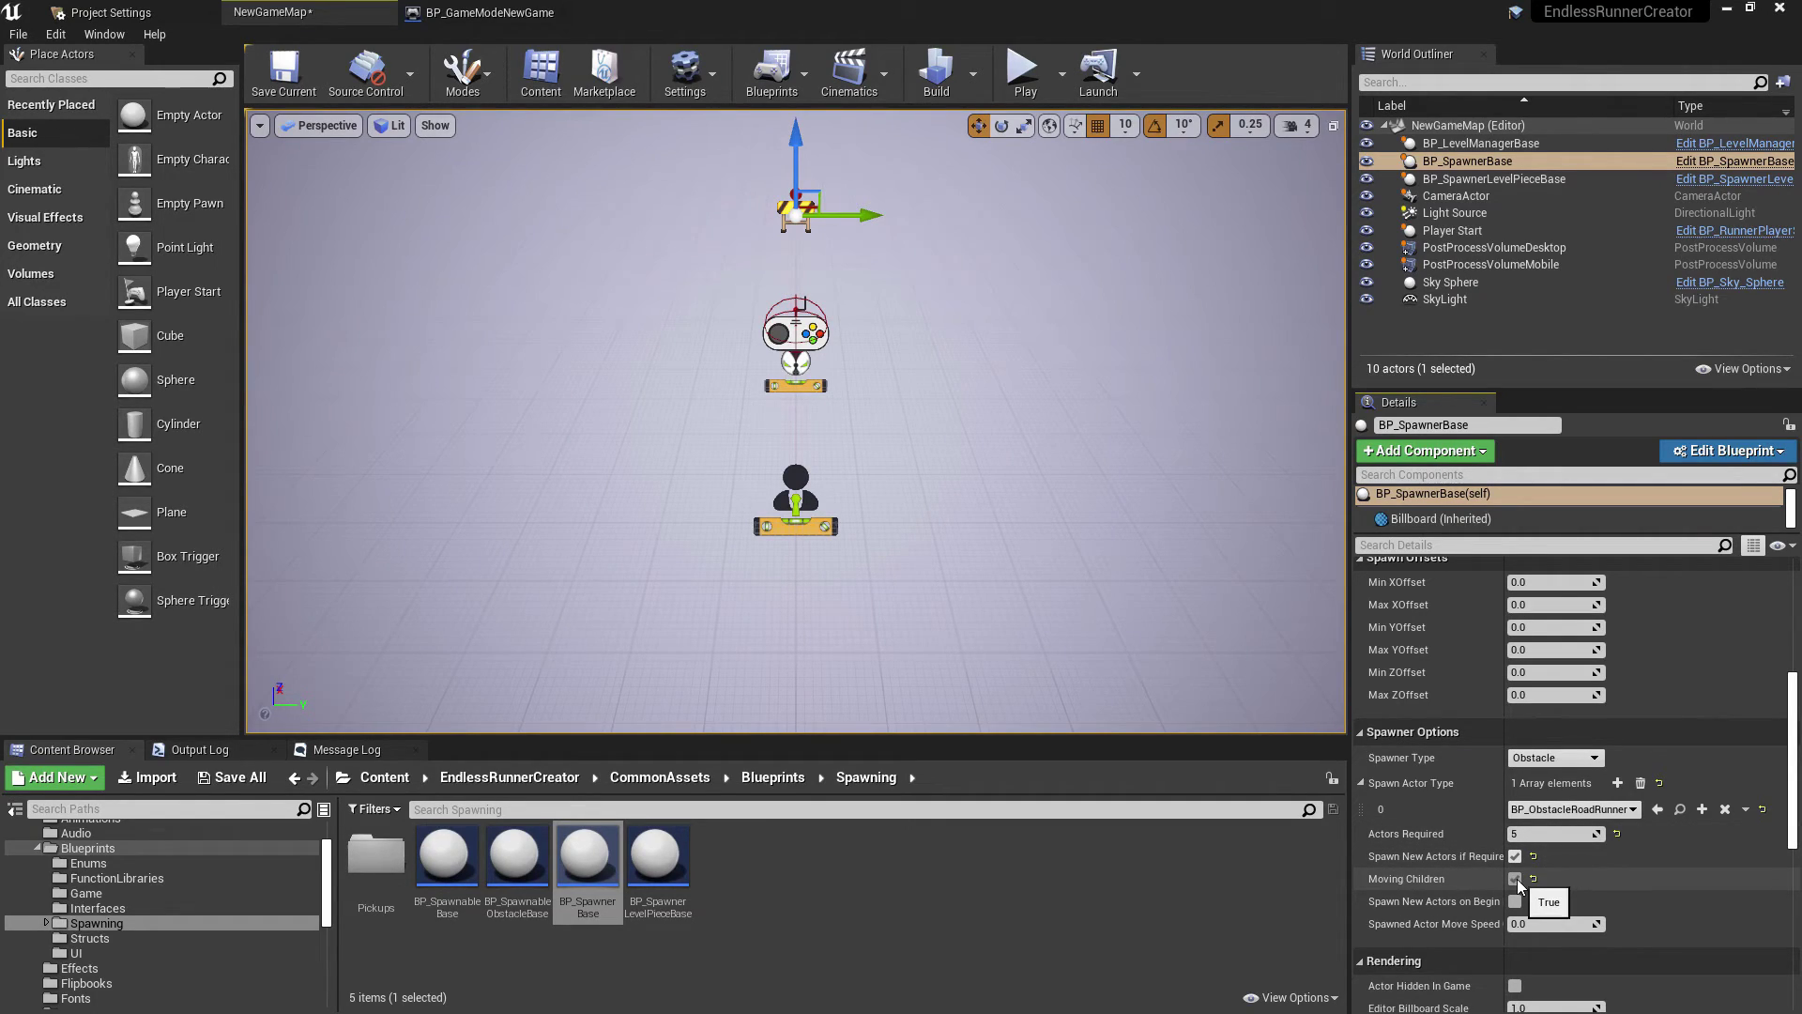
scroll(1551, 878, down, 2)
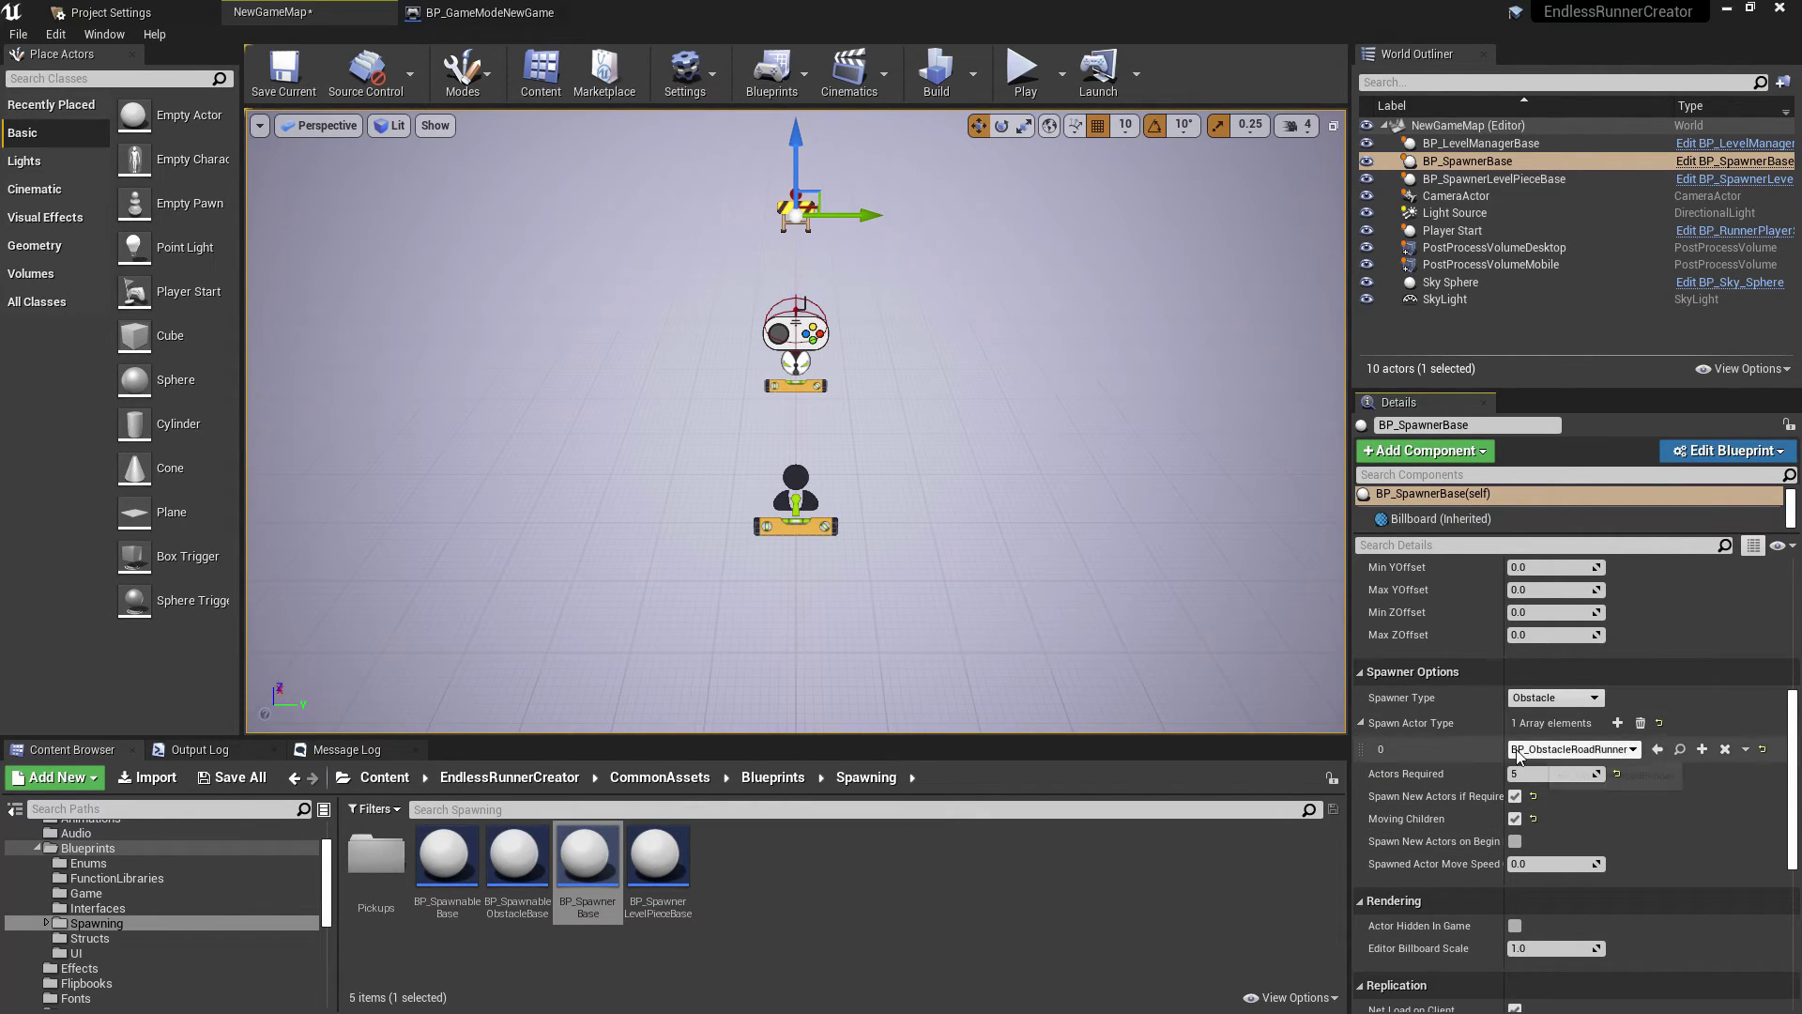
scroll(1627, 688, up, 8)
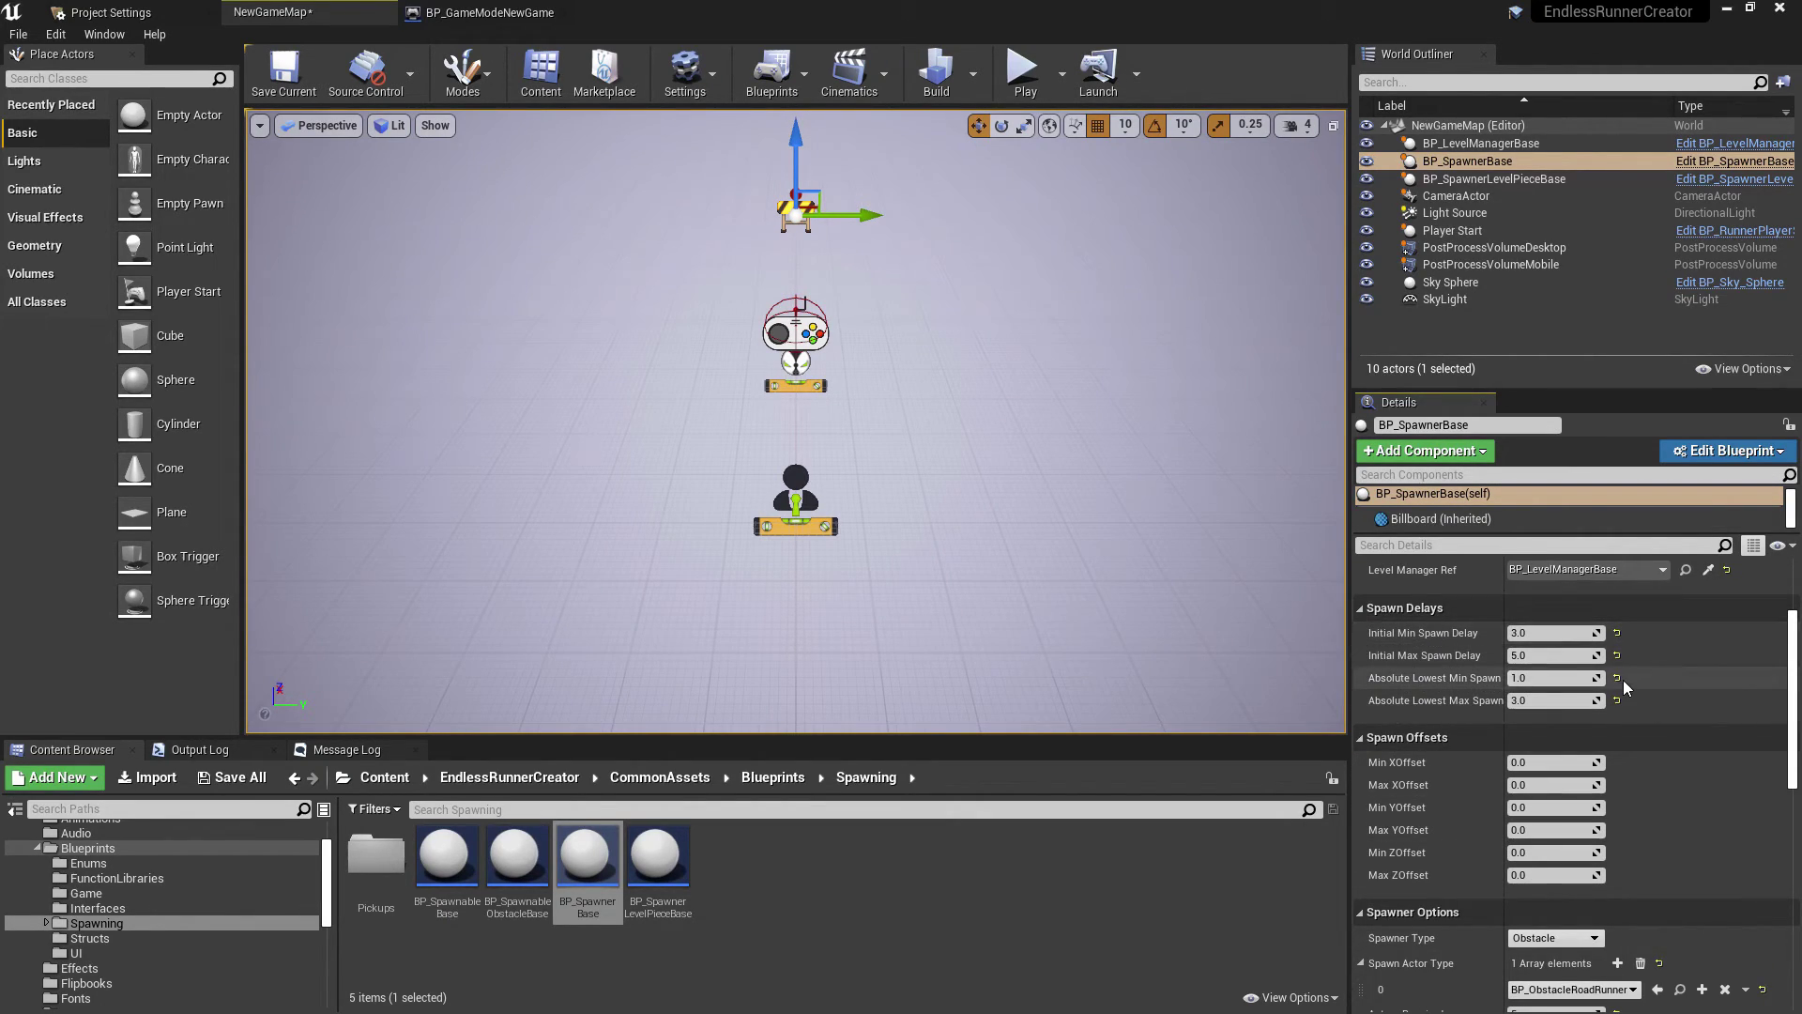
scroll(1561, 861, down, 6)
Step: Duplicate the obstacle spawner to both sides of the original, at Y -250 and Y 250
scroll(731, 206, down, 1)
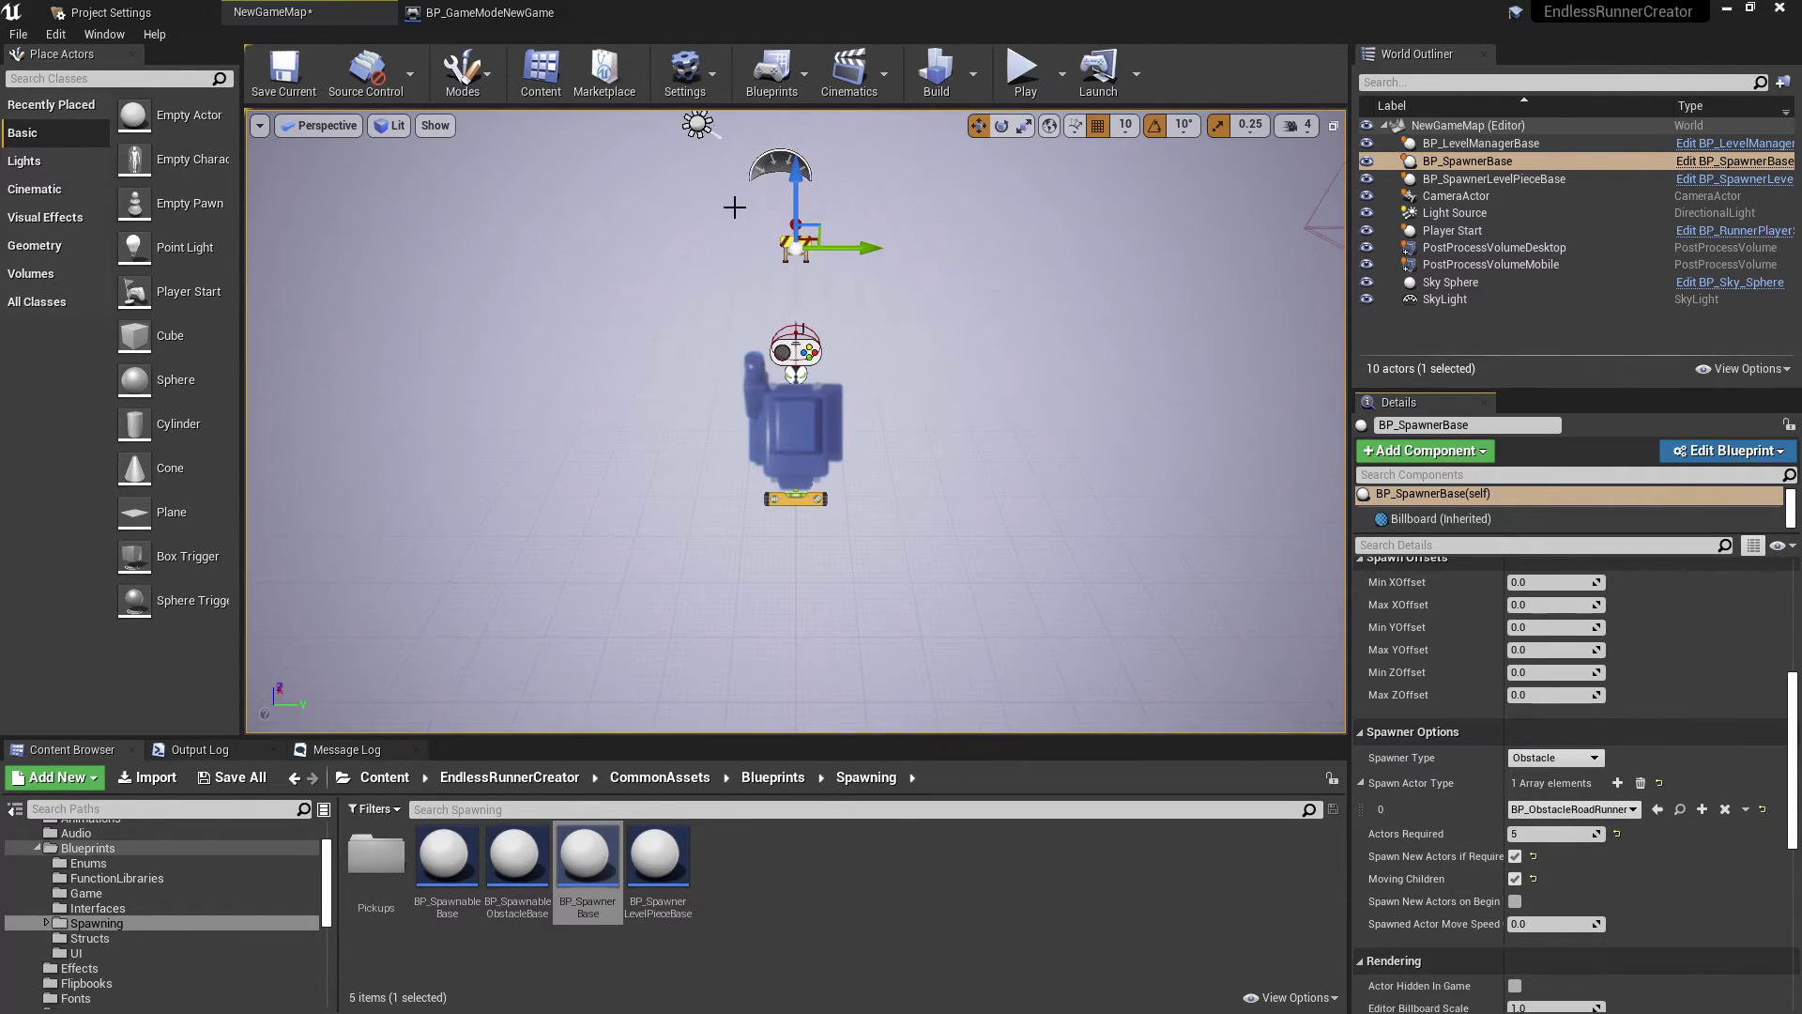
scroll(887, 234, up, 5)
scroll(873, 240, down, 4)
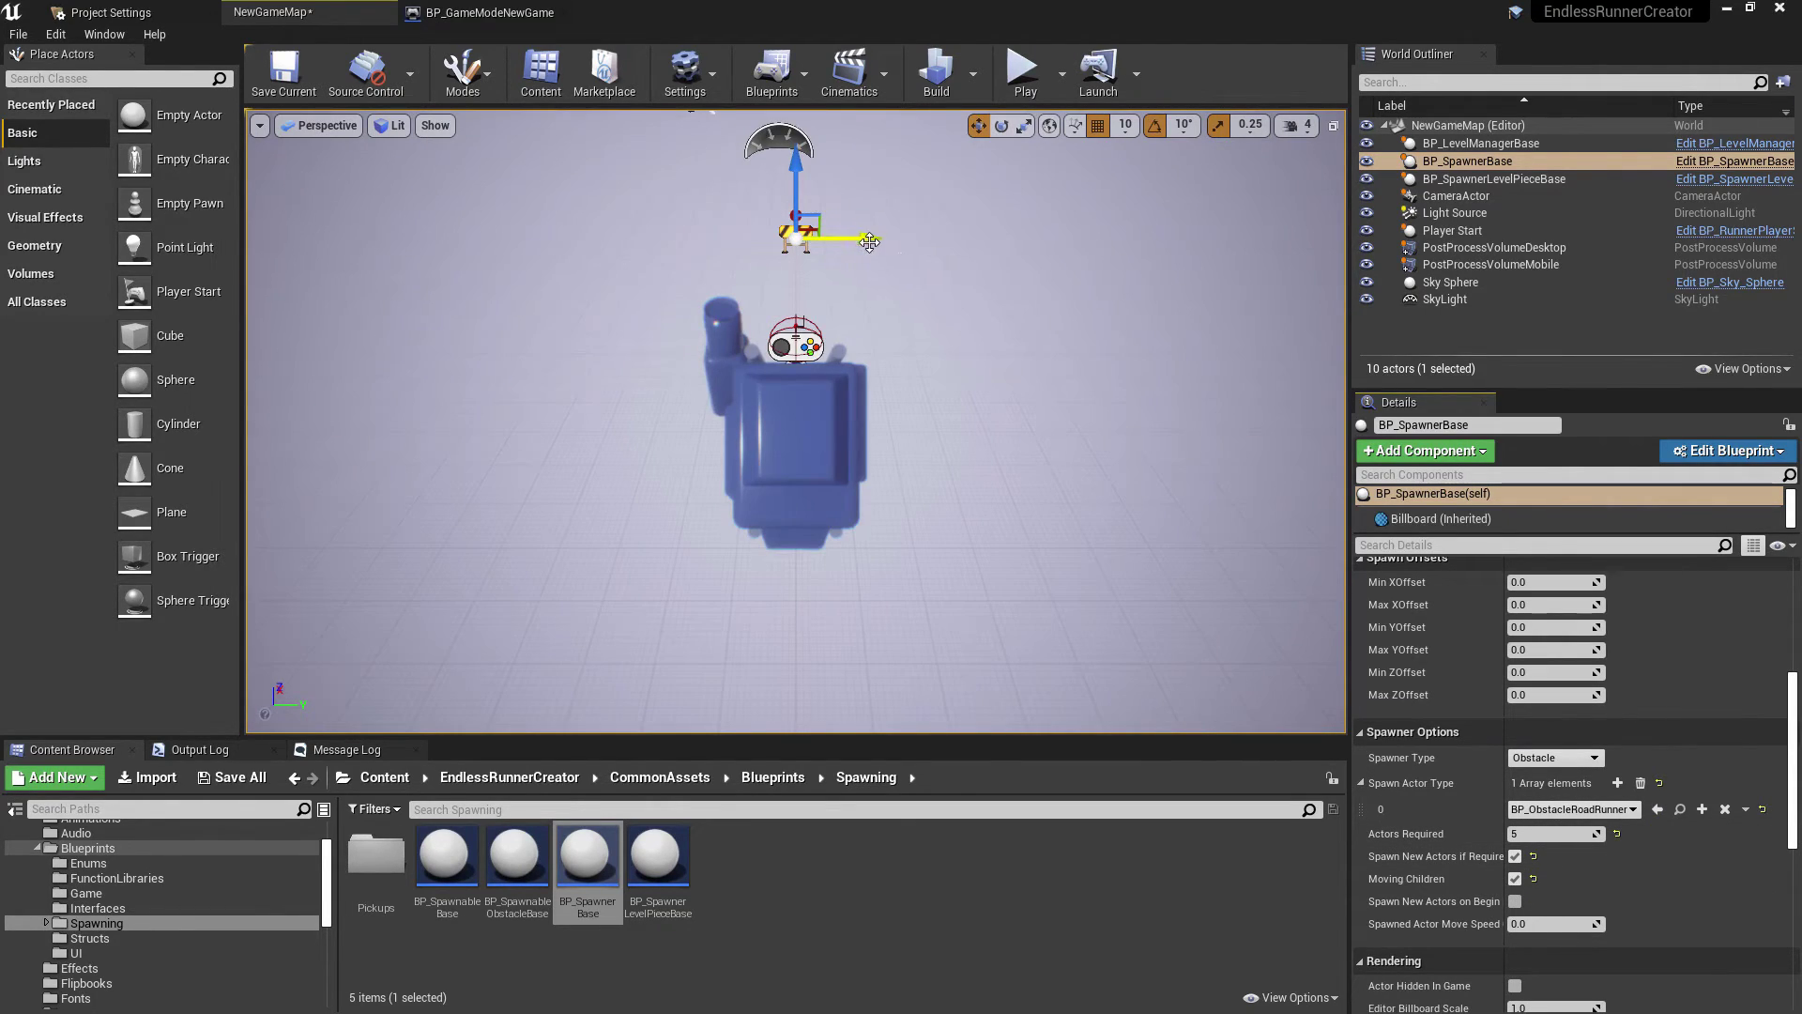
alt+drag(869, 242, 790, 246)
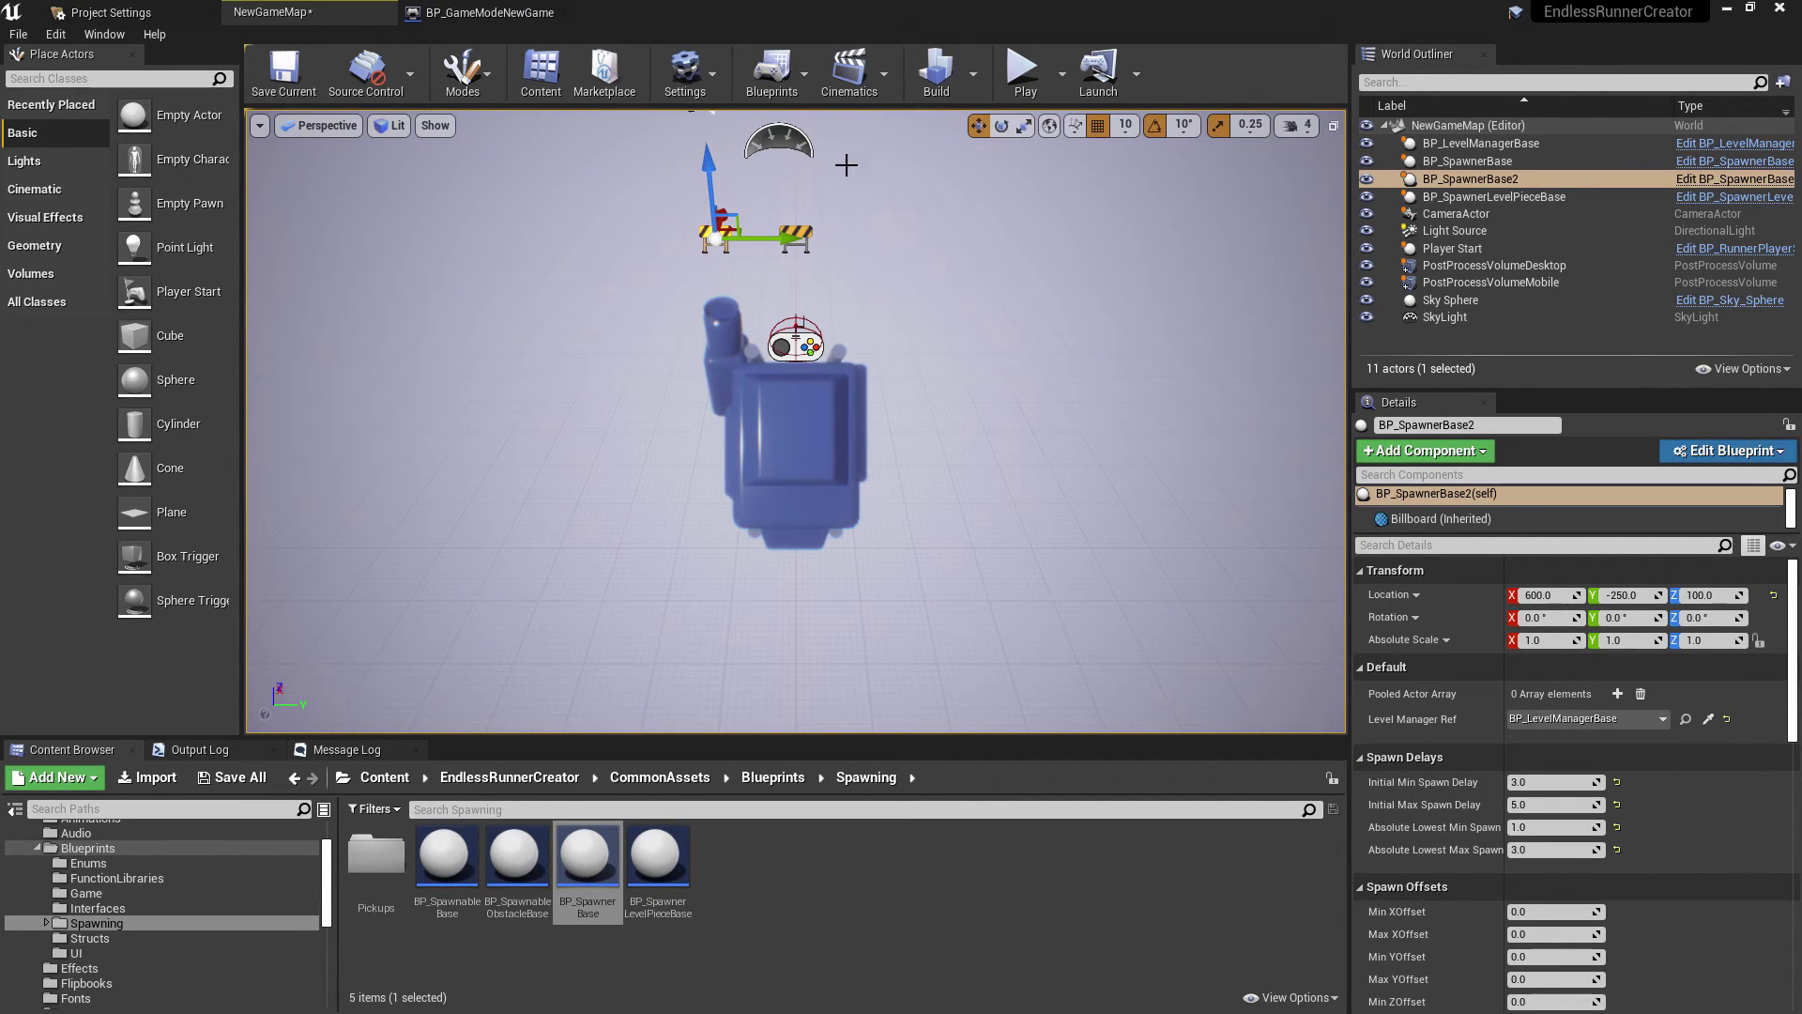
alt+drag(781, 233, 942, 232)
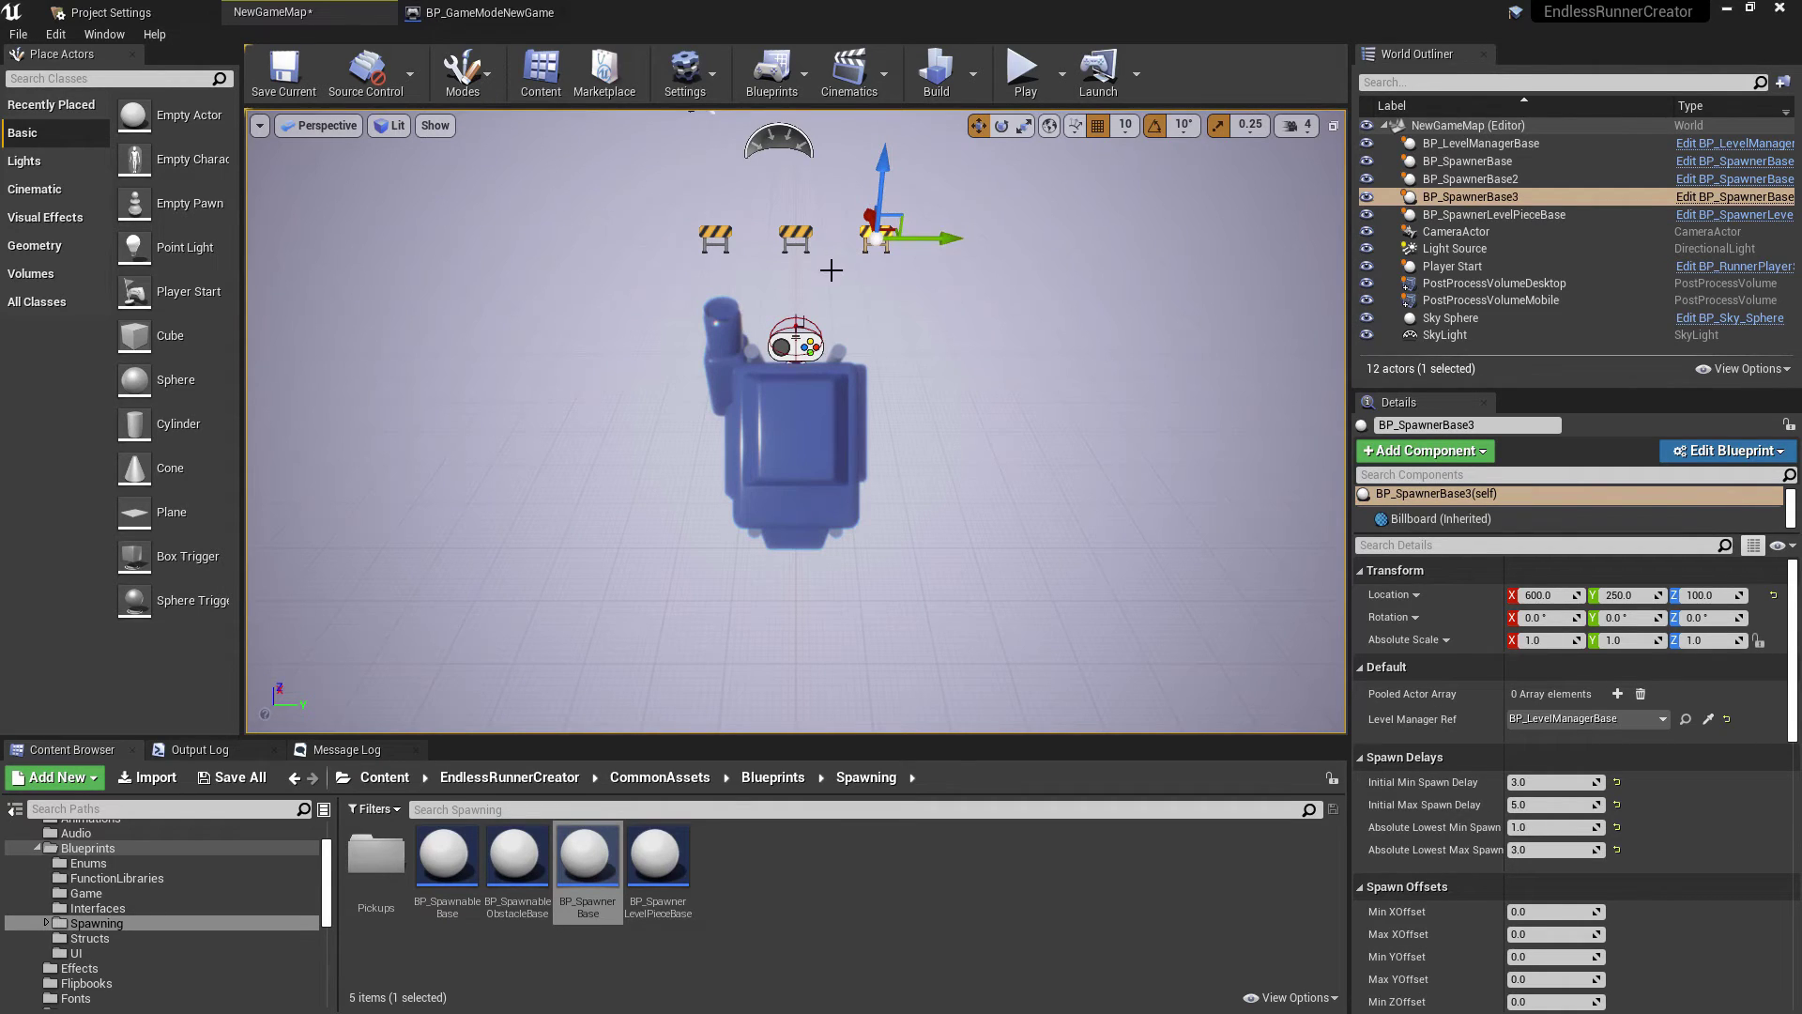
Step: Play-test NewGameMap with the three obstacle spawners, then stop the session and select the spawner at Y -250
click(1015, 73)
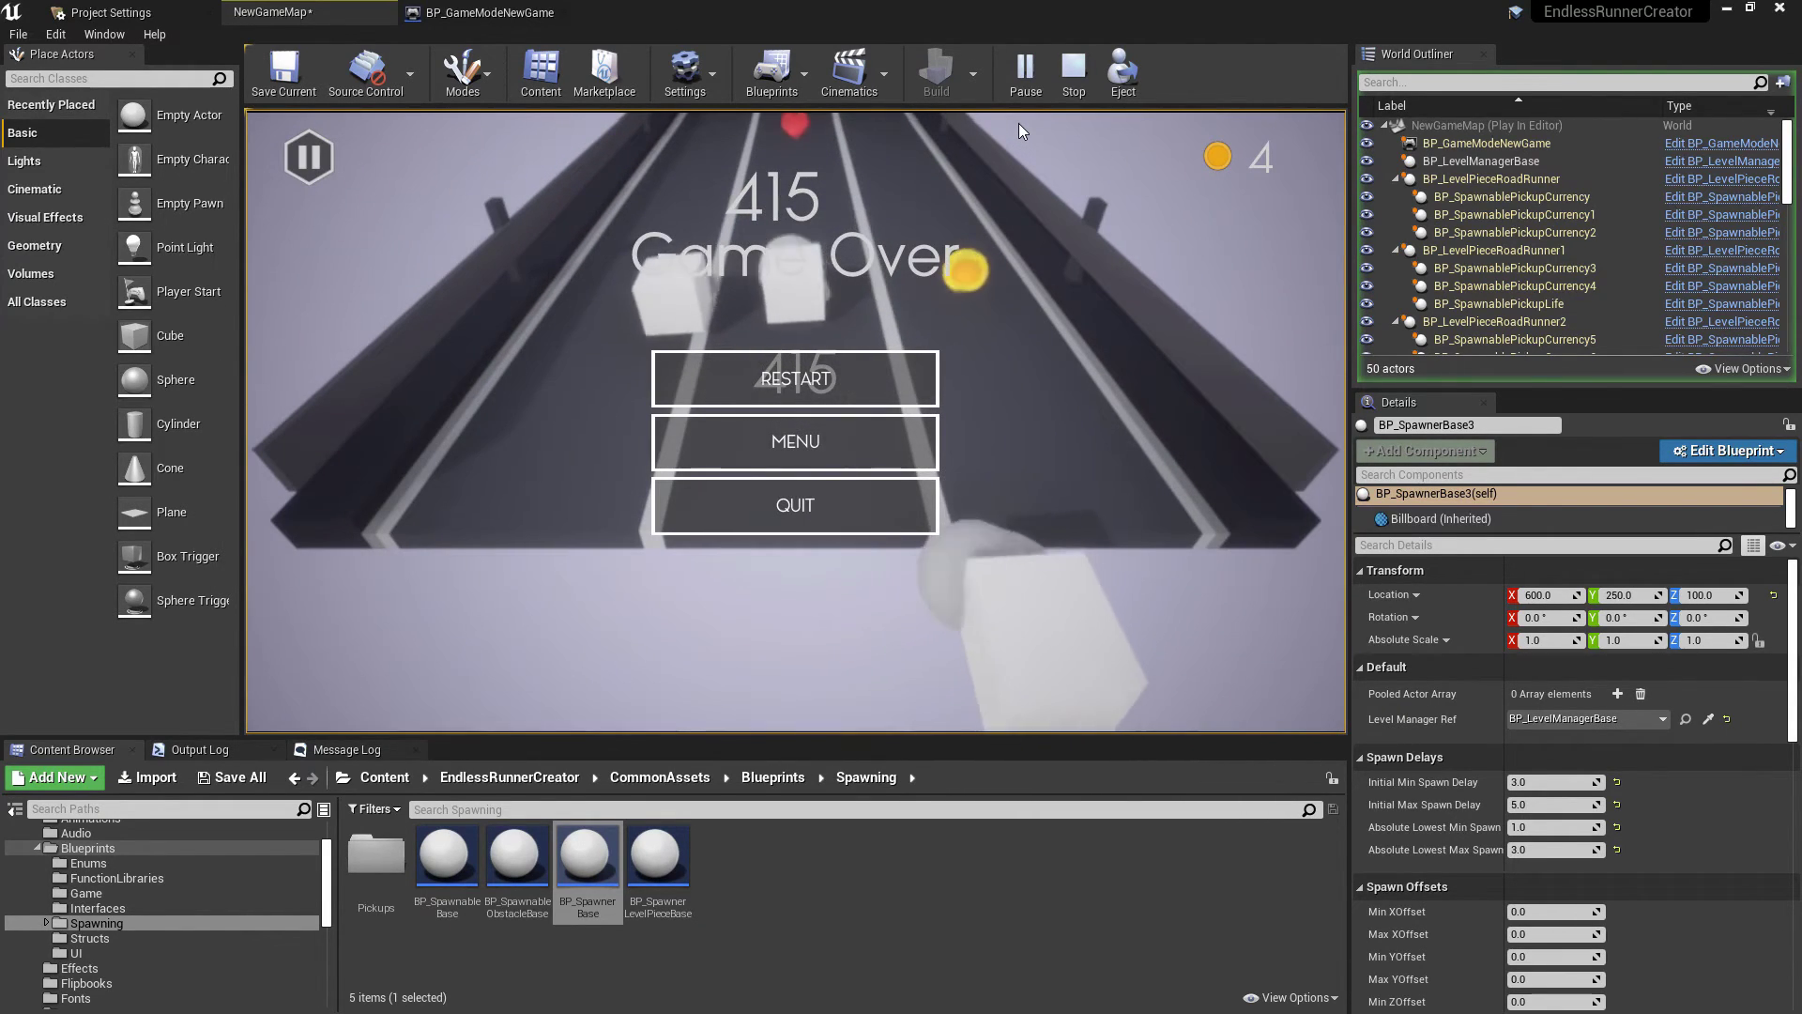
key(Escape)
click(486, 13)
click(272, 12)
click(710, 210)
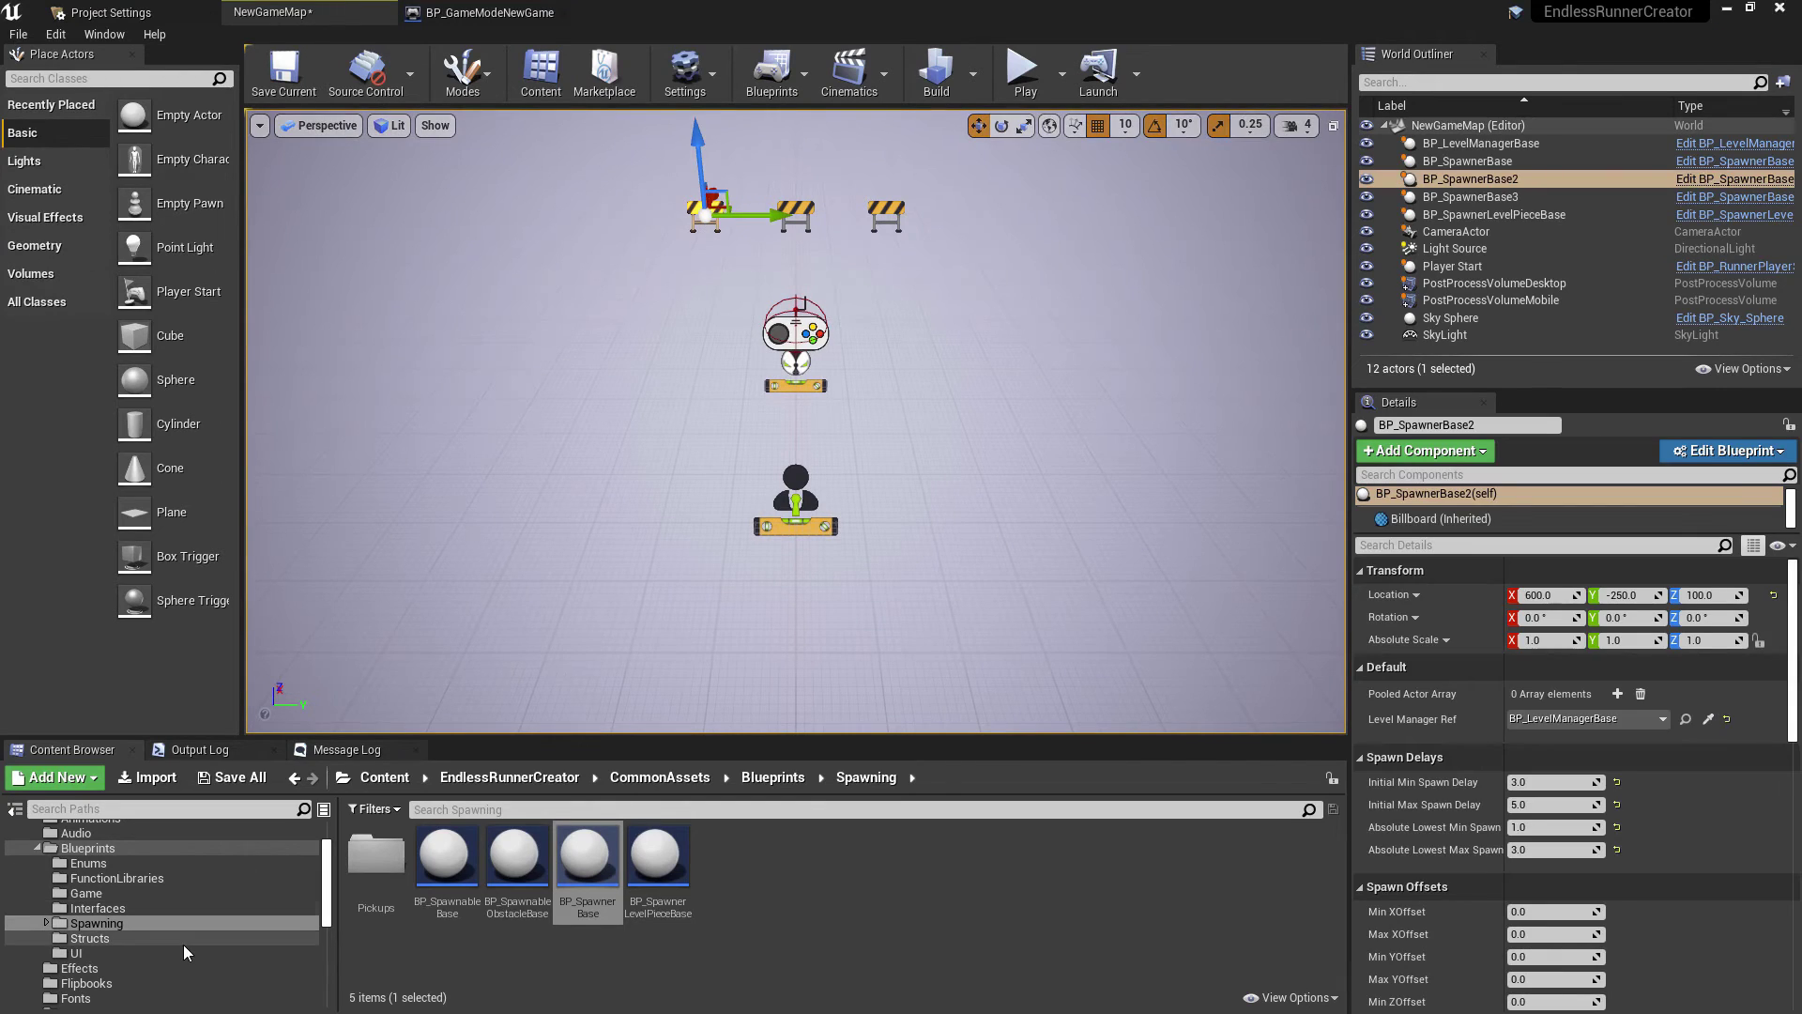
Step: Open the RoadRunner map from the RoadRunner Maps folder, saving NewGameMap and its built data
scroll(122, 894, down, 8)
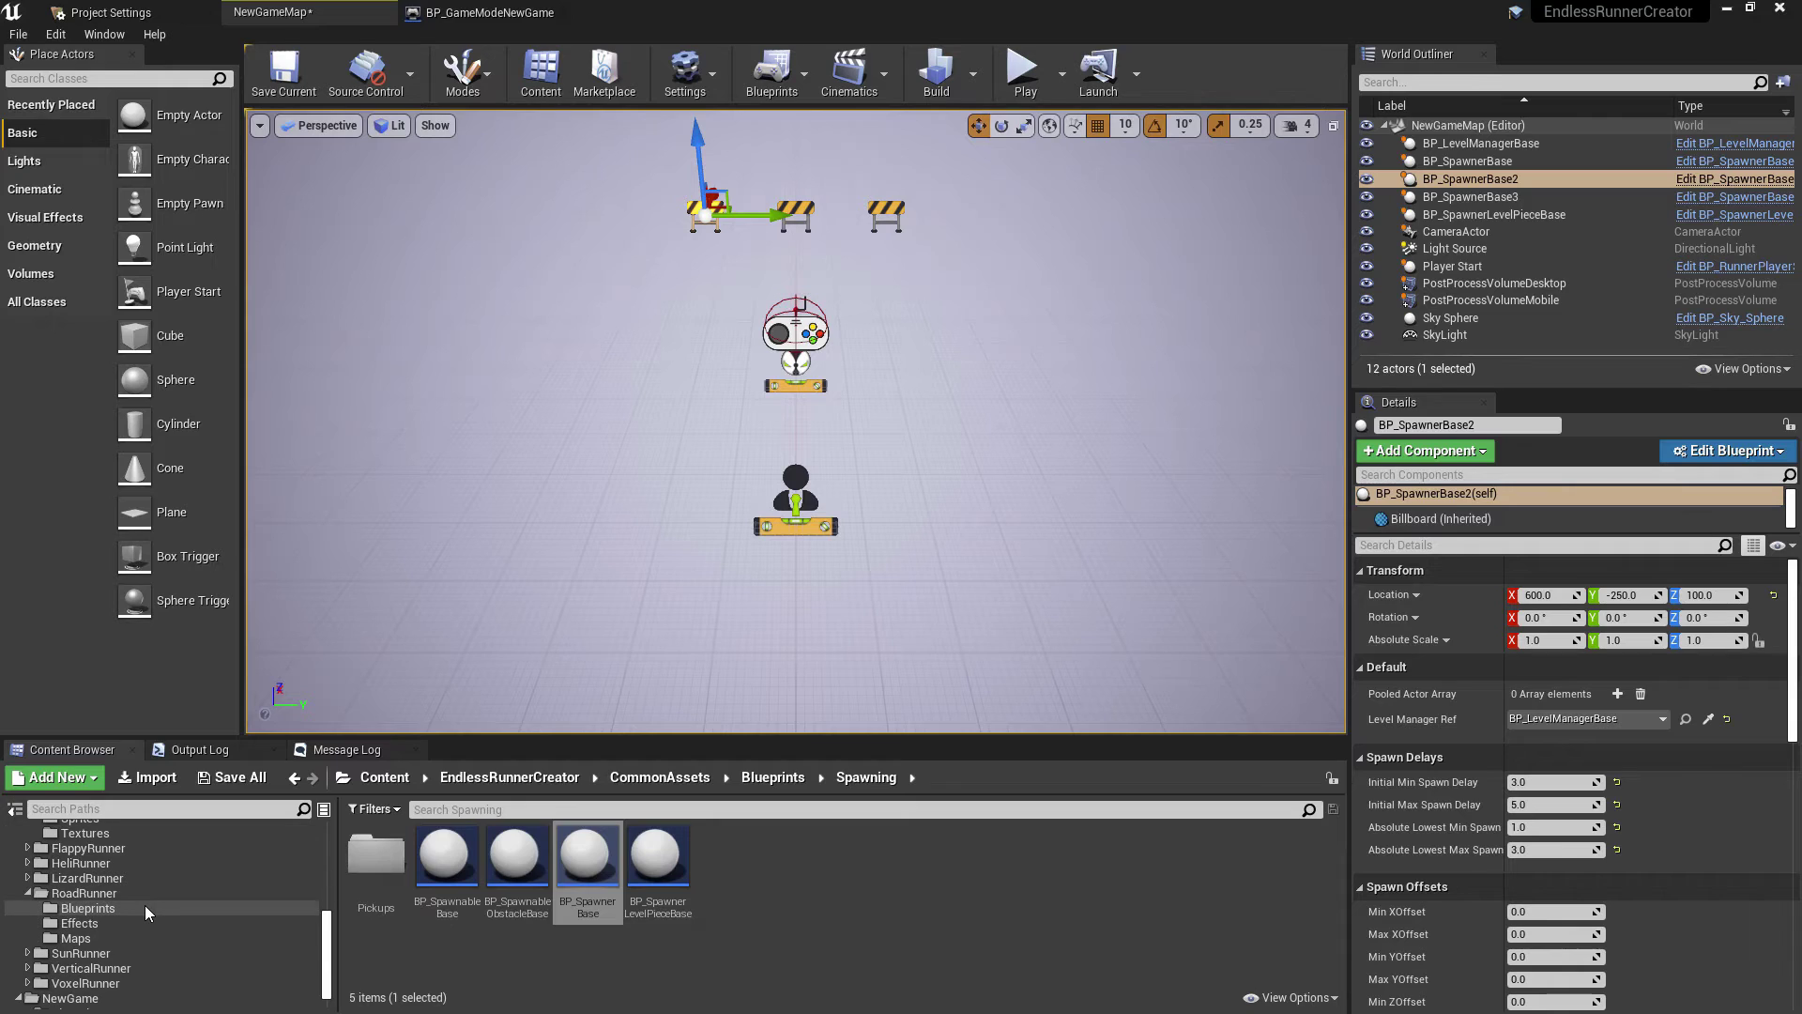
click(154, 923)
click(155, 936)
double_click(377, 856)
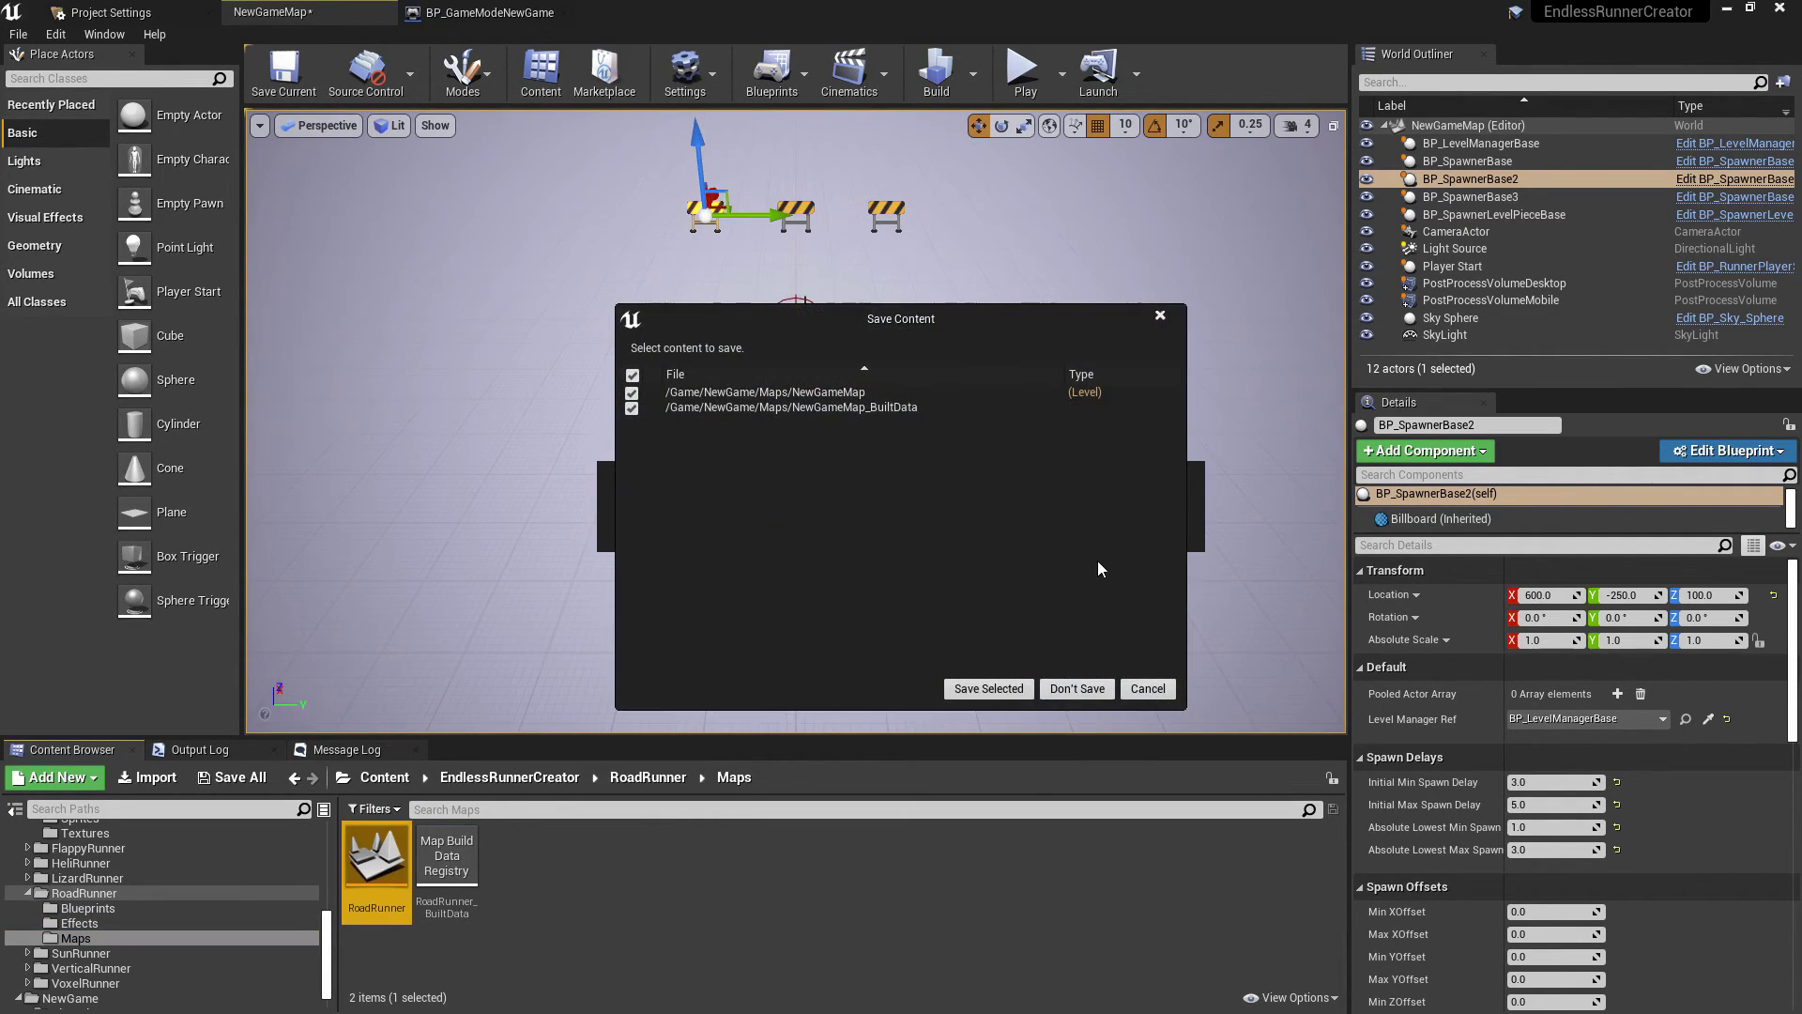
click(1007, 694)
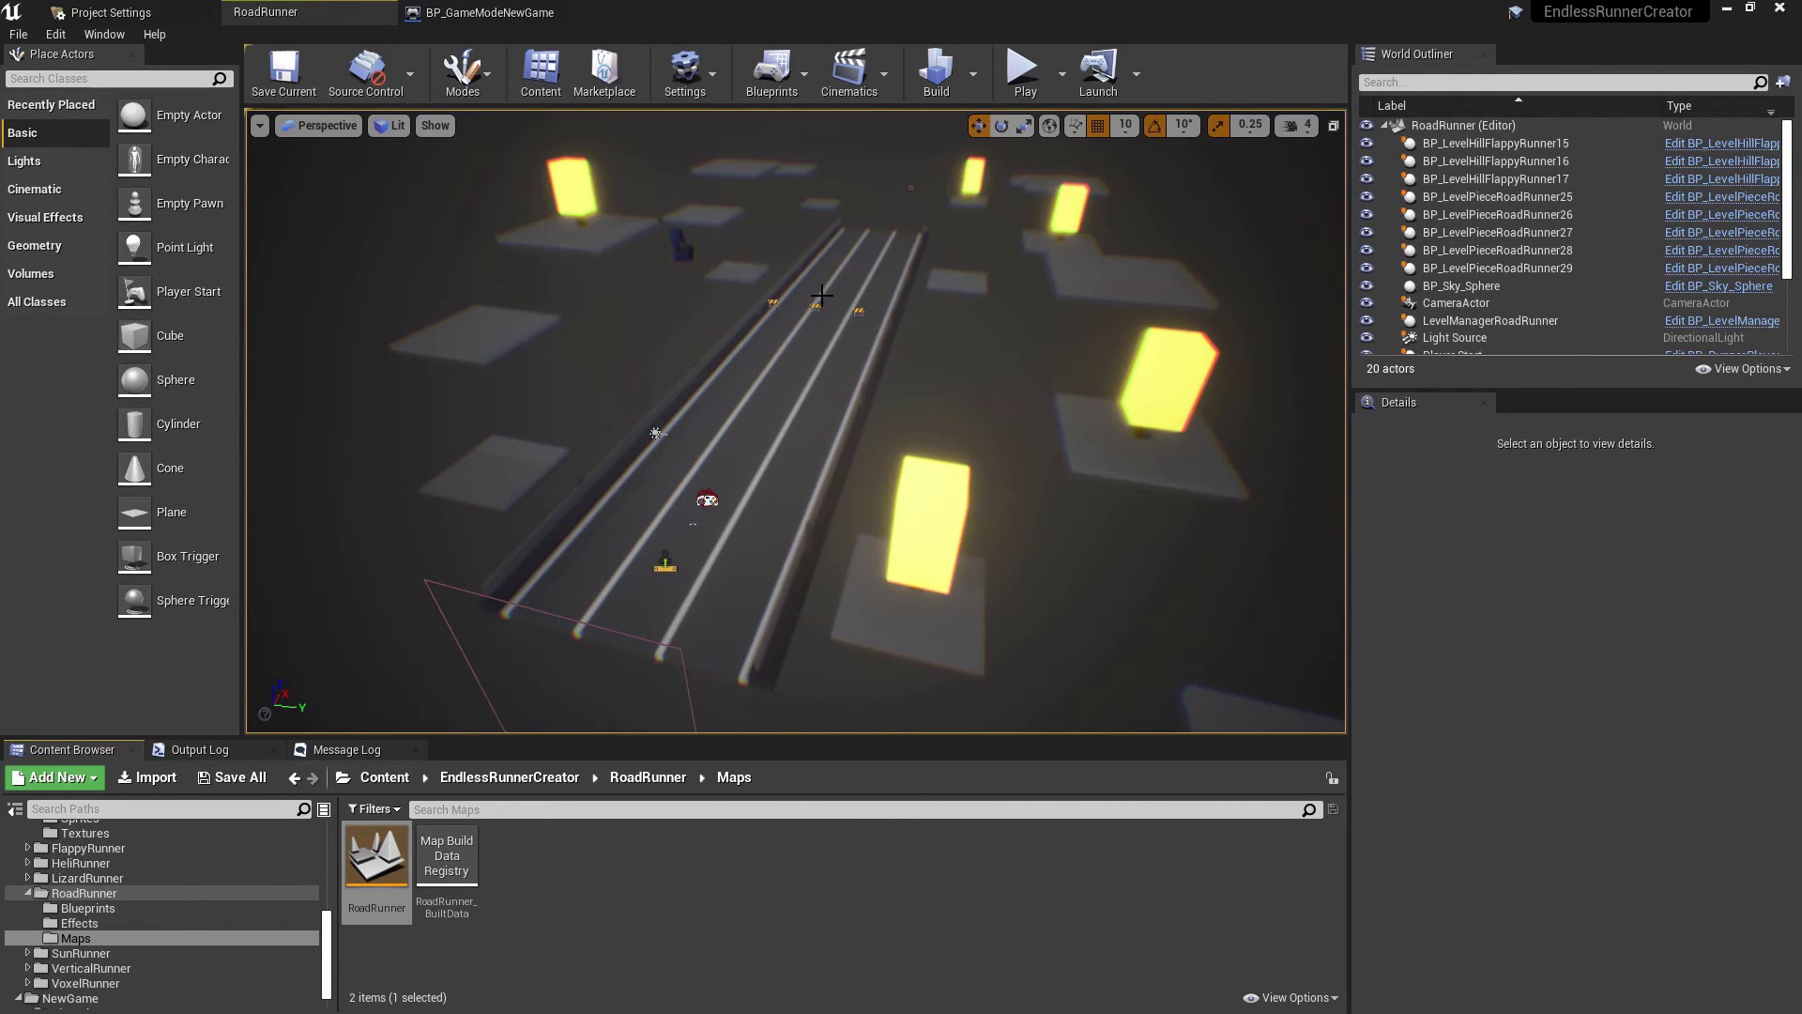
Step: Examine the locations, spawn delays and offsets of RoadRunner's three SpawnerObstacle actors
click(860, 310)
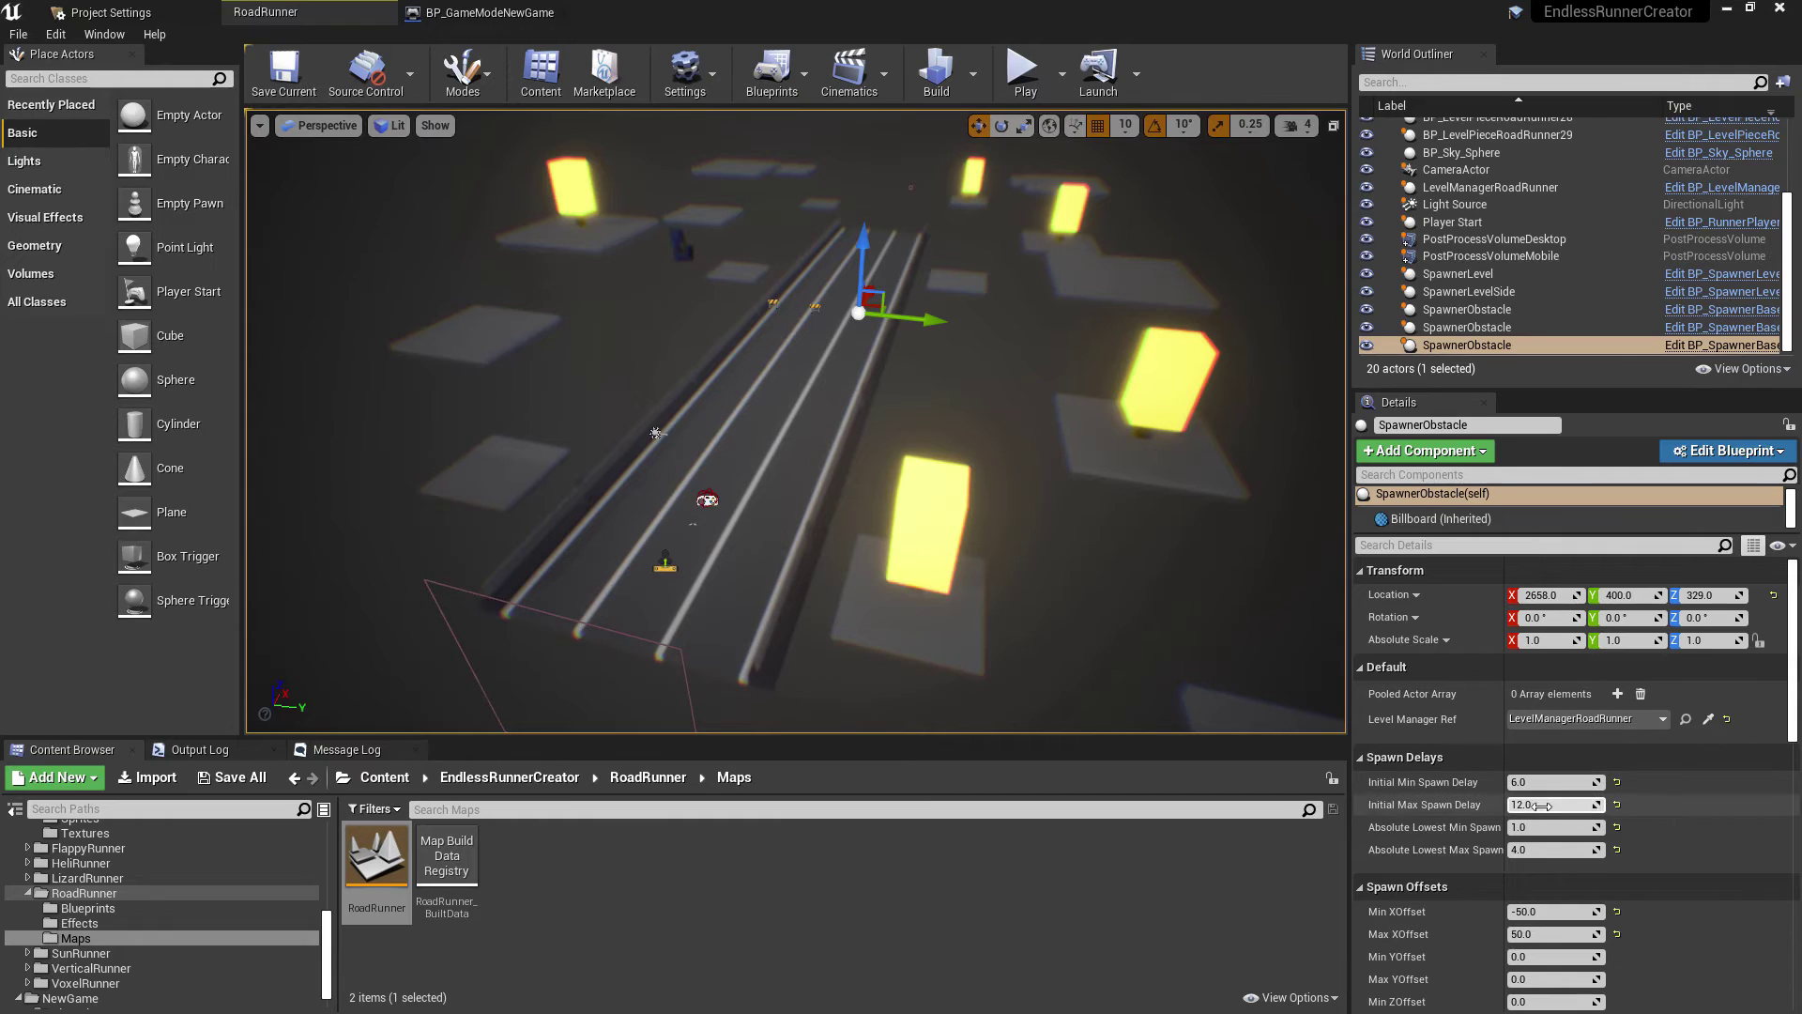
click(814, 312)
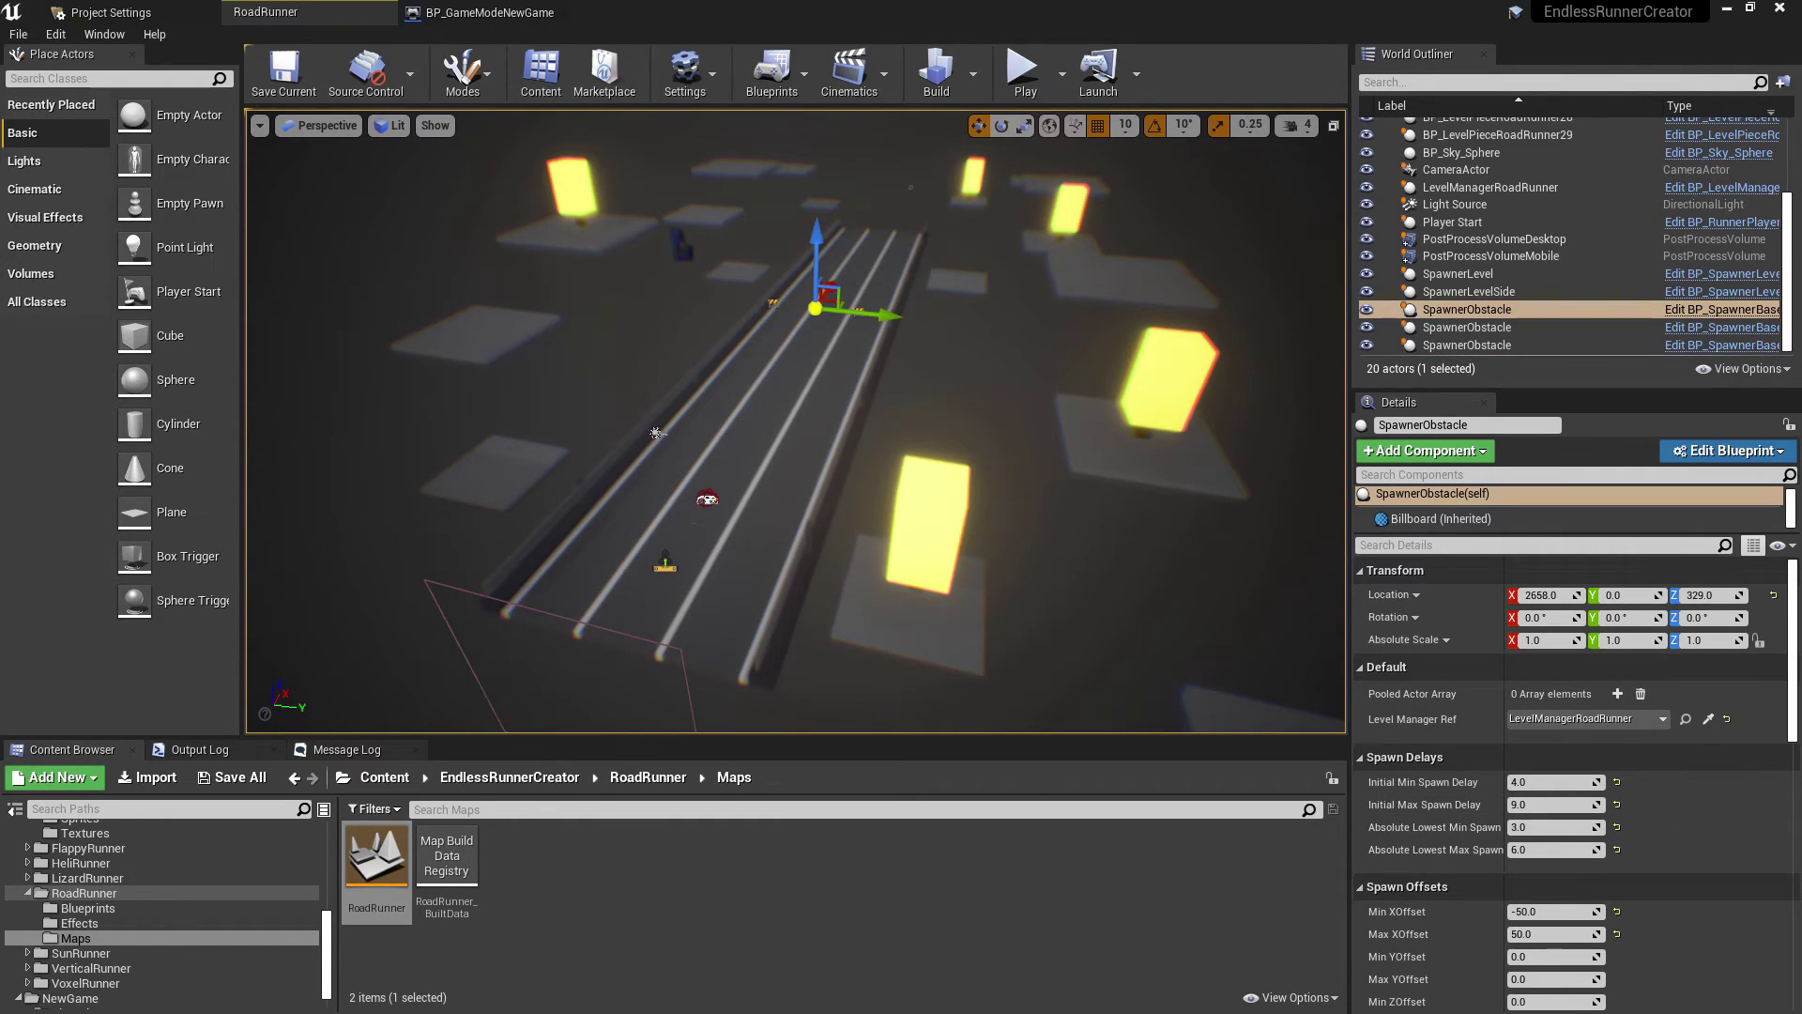
click(770, 304)
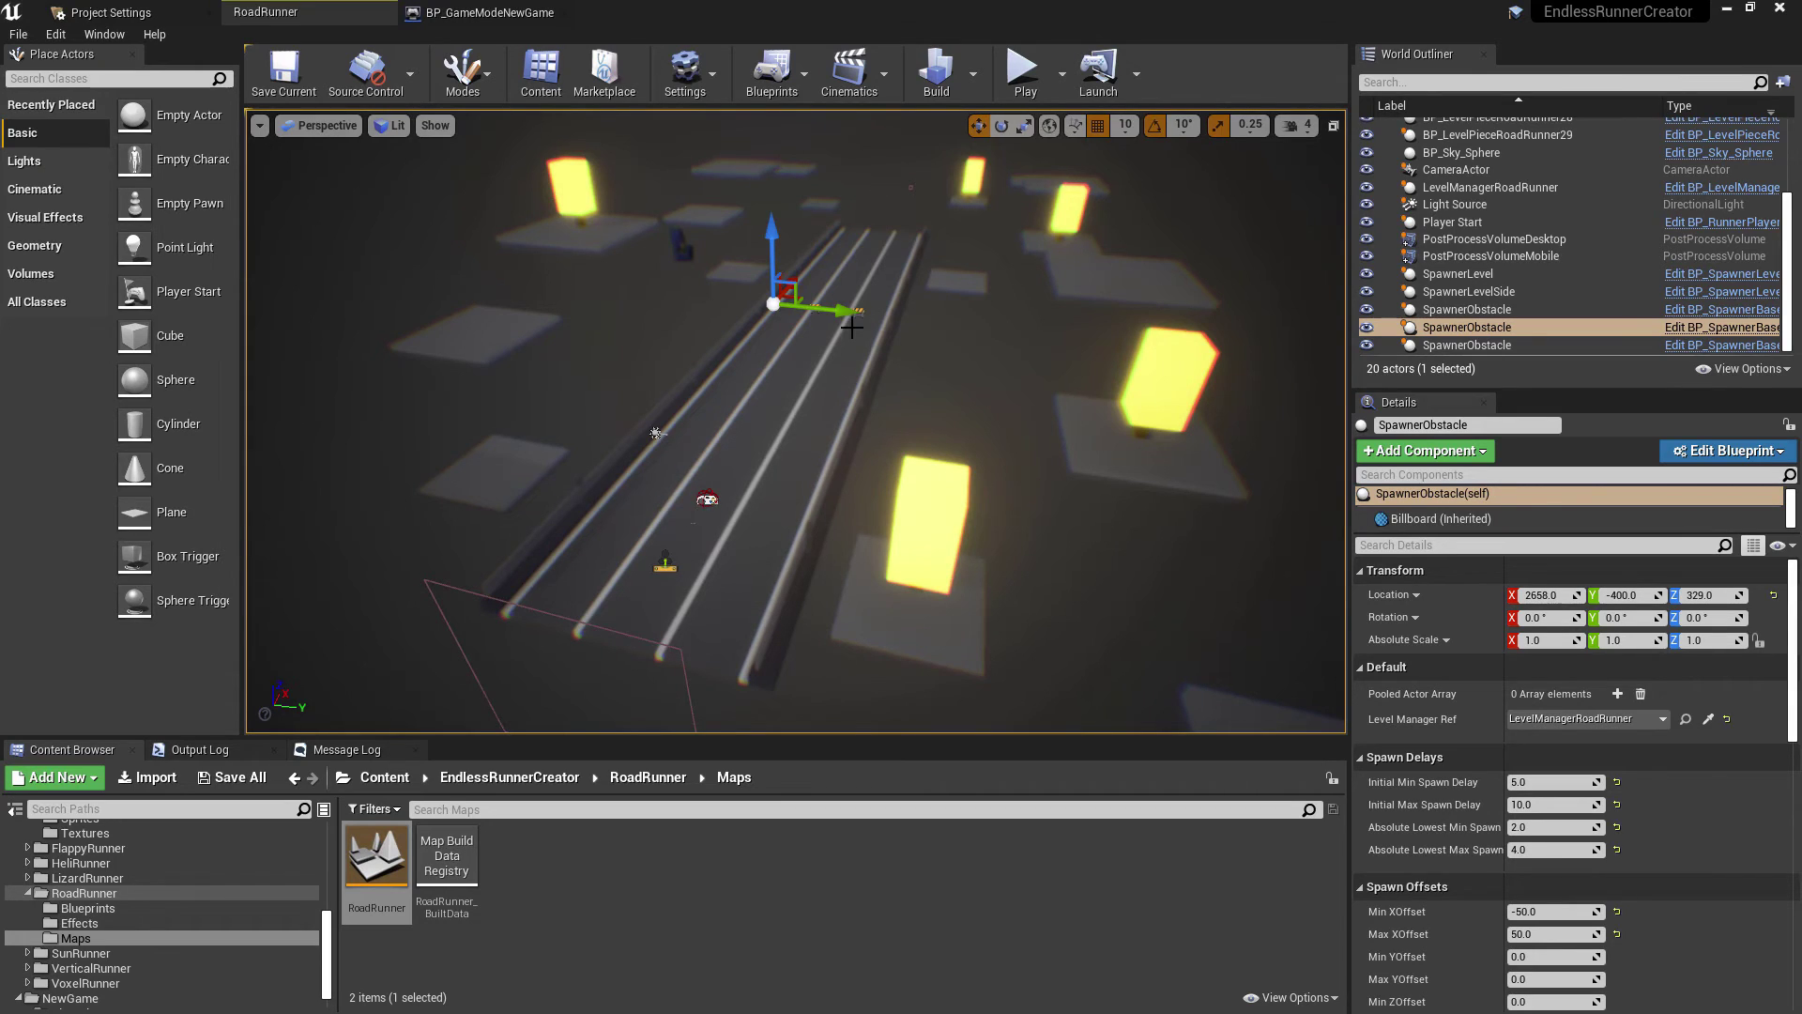
Step: Copy RoadRunner's three SpawnerObstacle actors, then open NewGameMap from the NewGame Maps folder
click(831, 306)
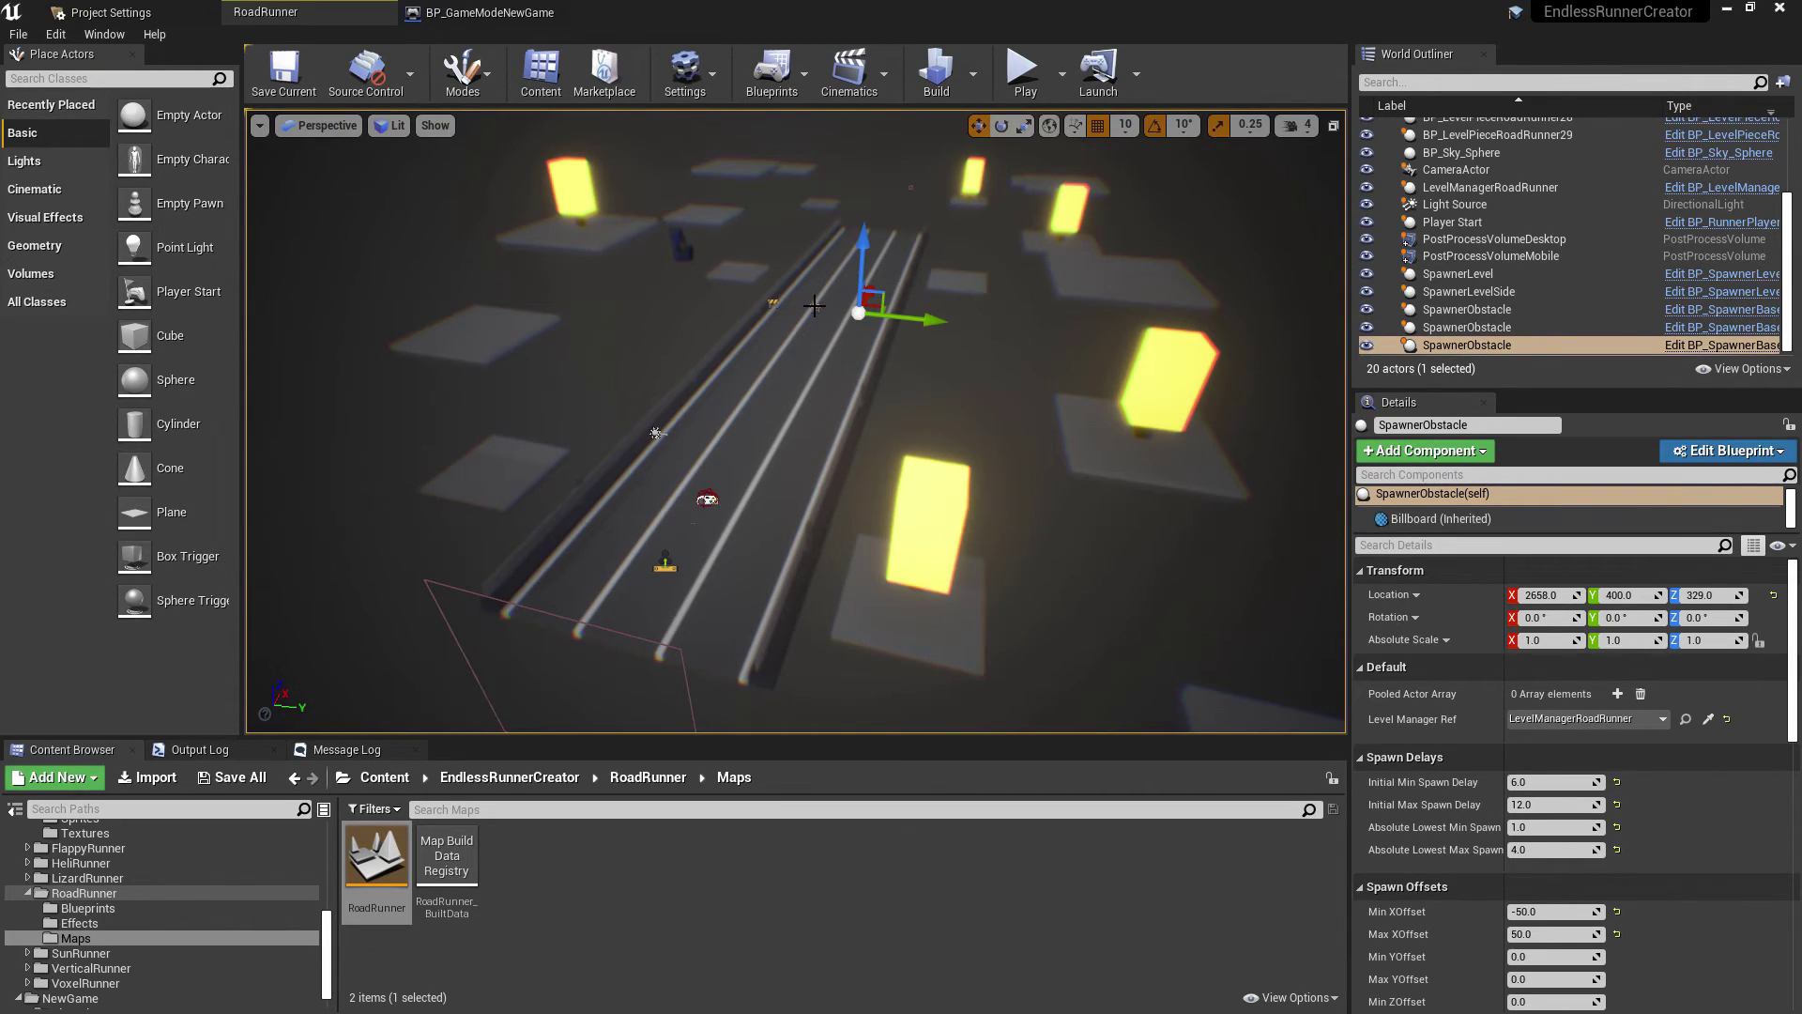
ctrl+click(815, 308)
ctrl+click(771, 302)
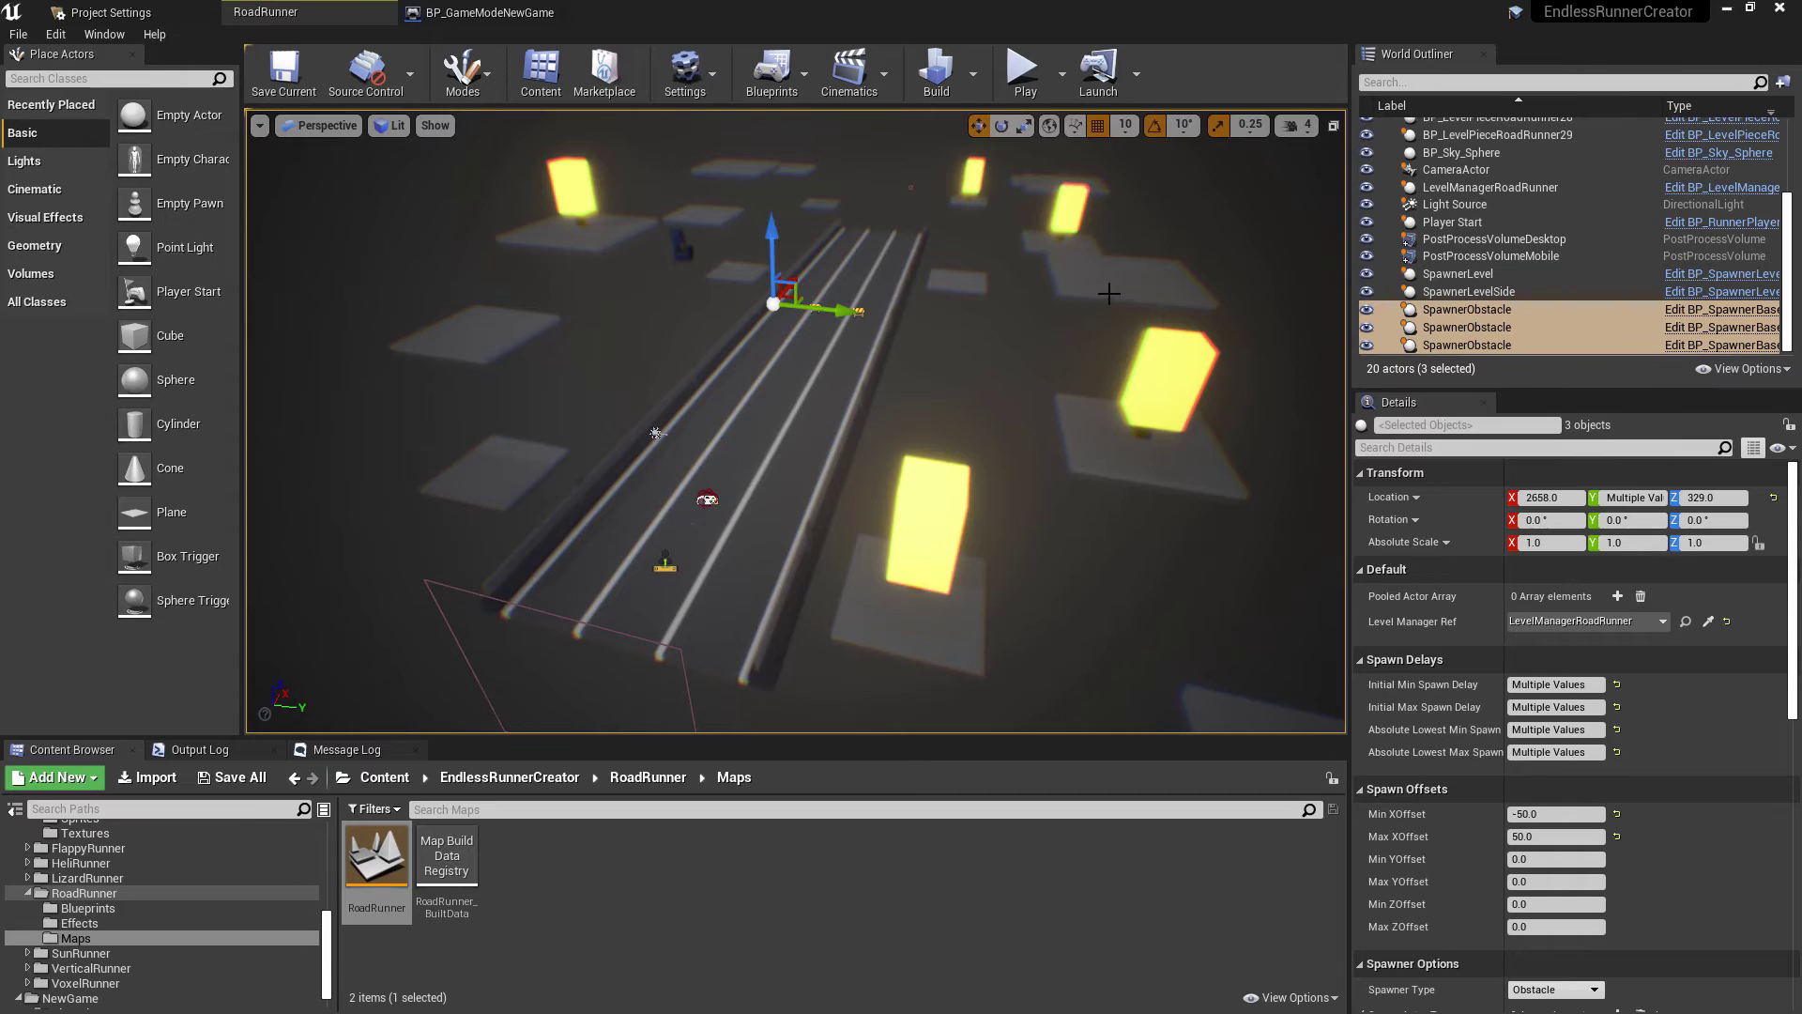
scroll(146, 939, down, 1)
click(66, 1002)
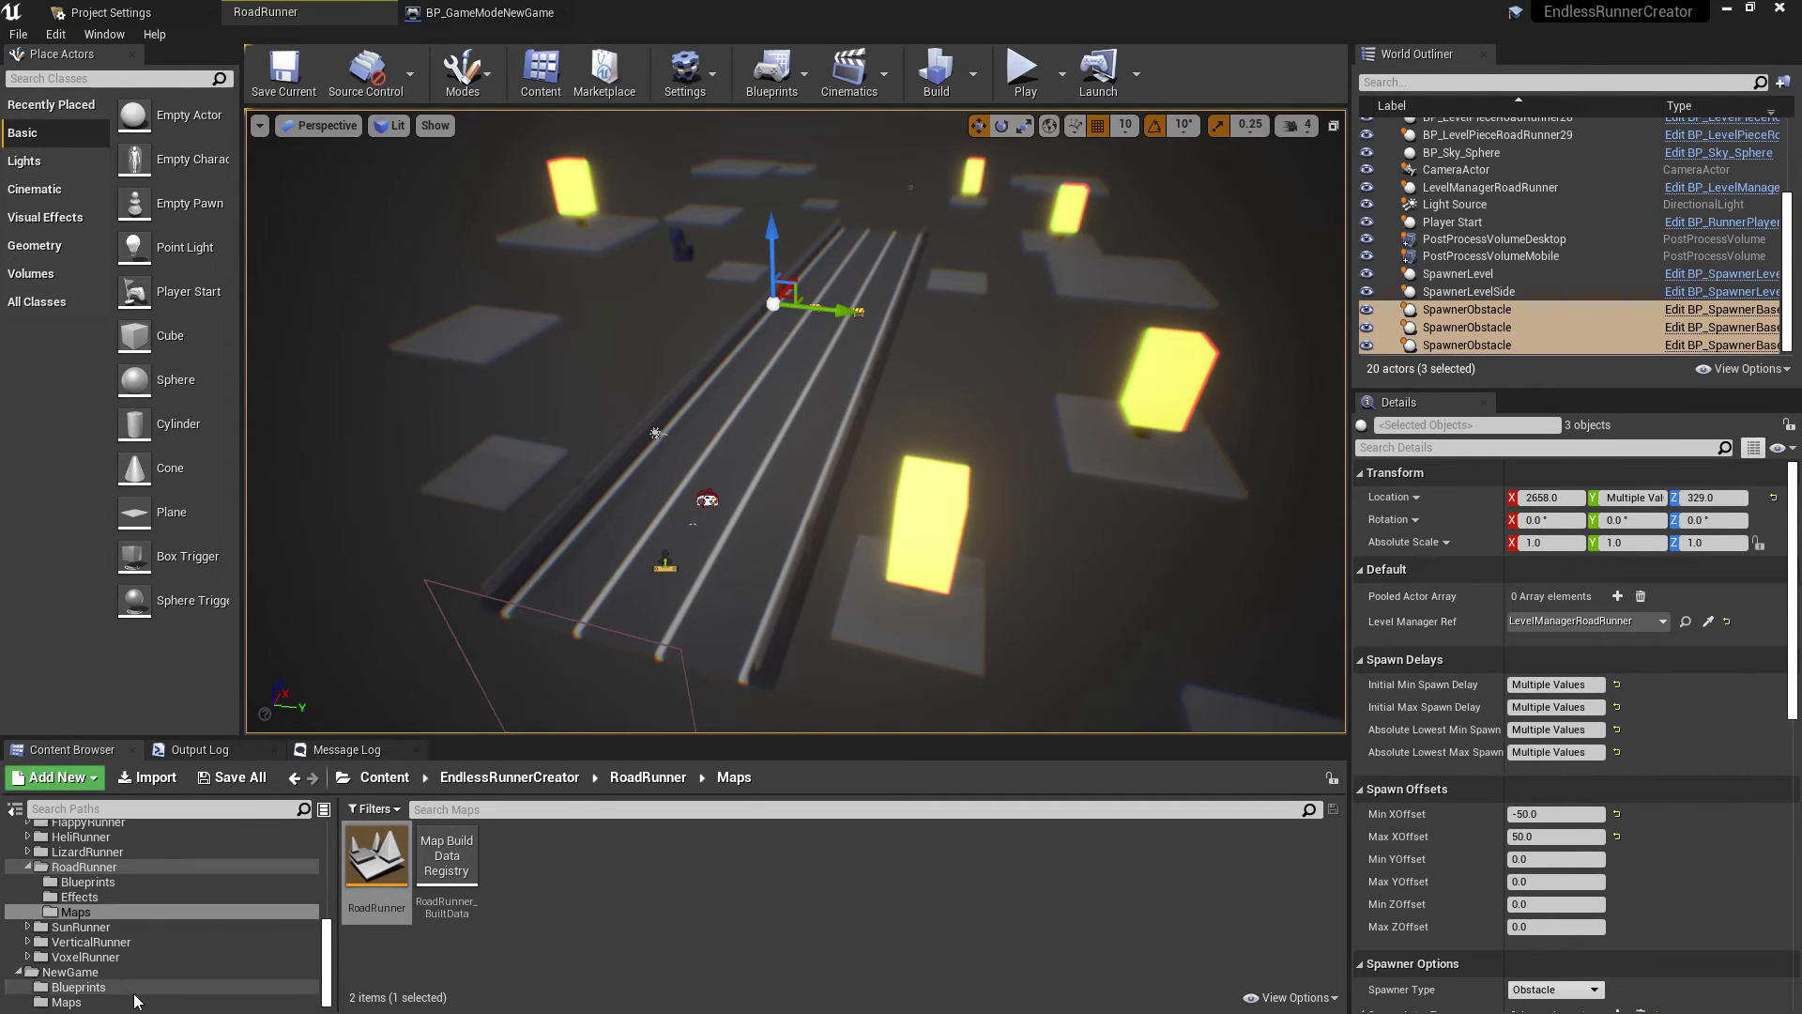
double_click(403, 863)
Step: Replace NewGameMap's three BP_SpawnerBase actors with the SpawnerObstacle actors copied from RoadRunner
click(701, 214)
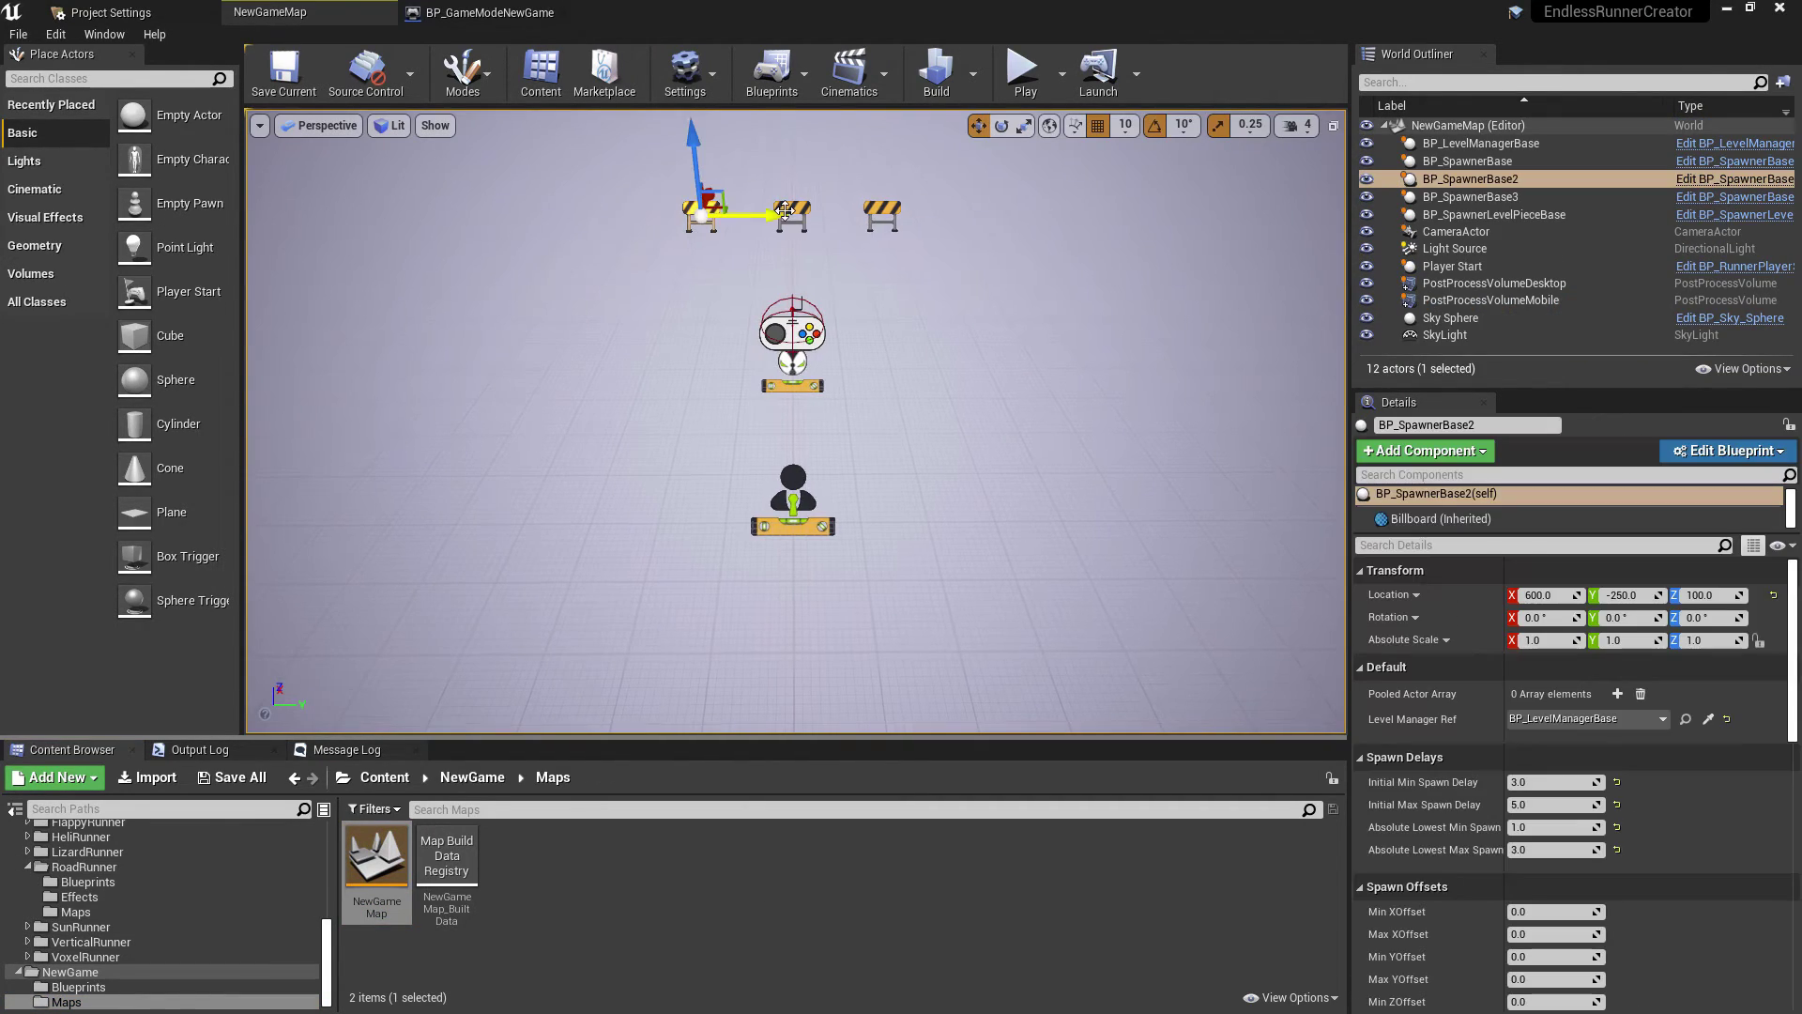
ctrl+click(791, 214)
ctrl+click(889, 218)
key(Delete)
key(ctrl+v)
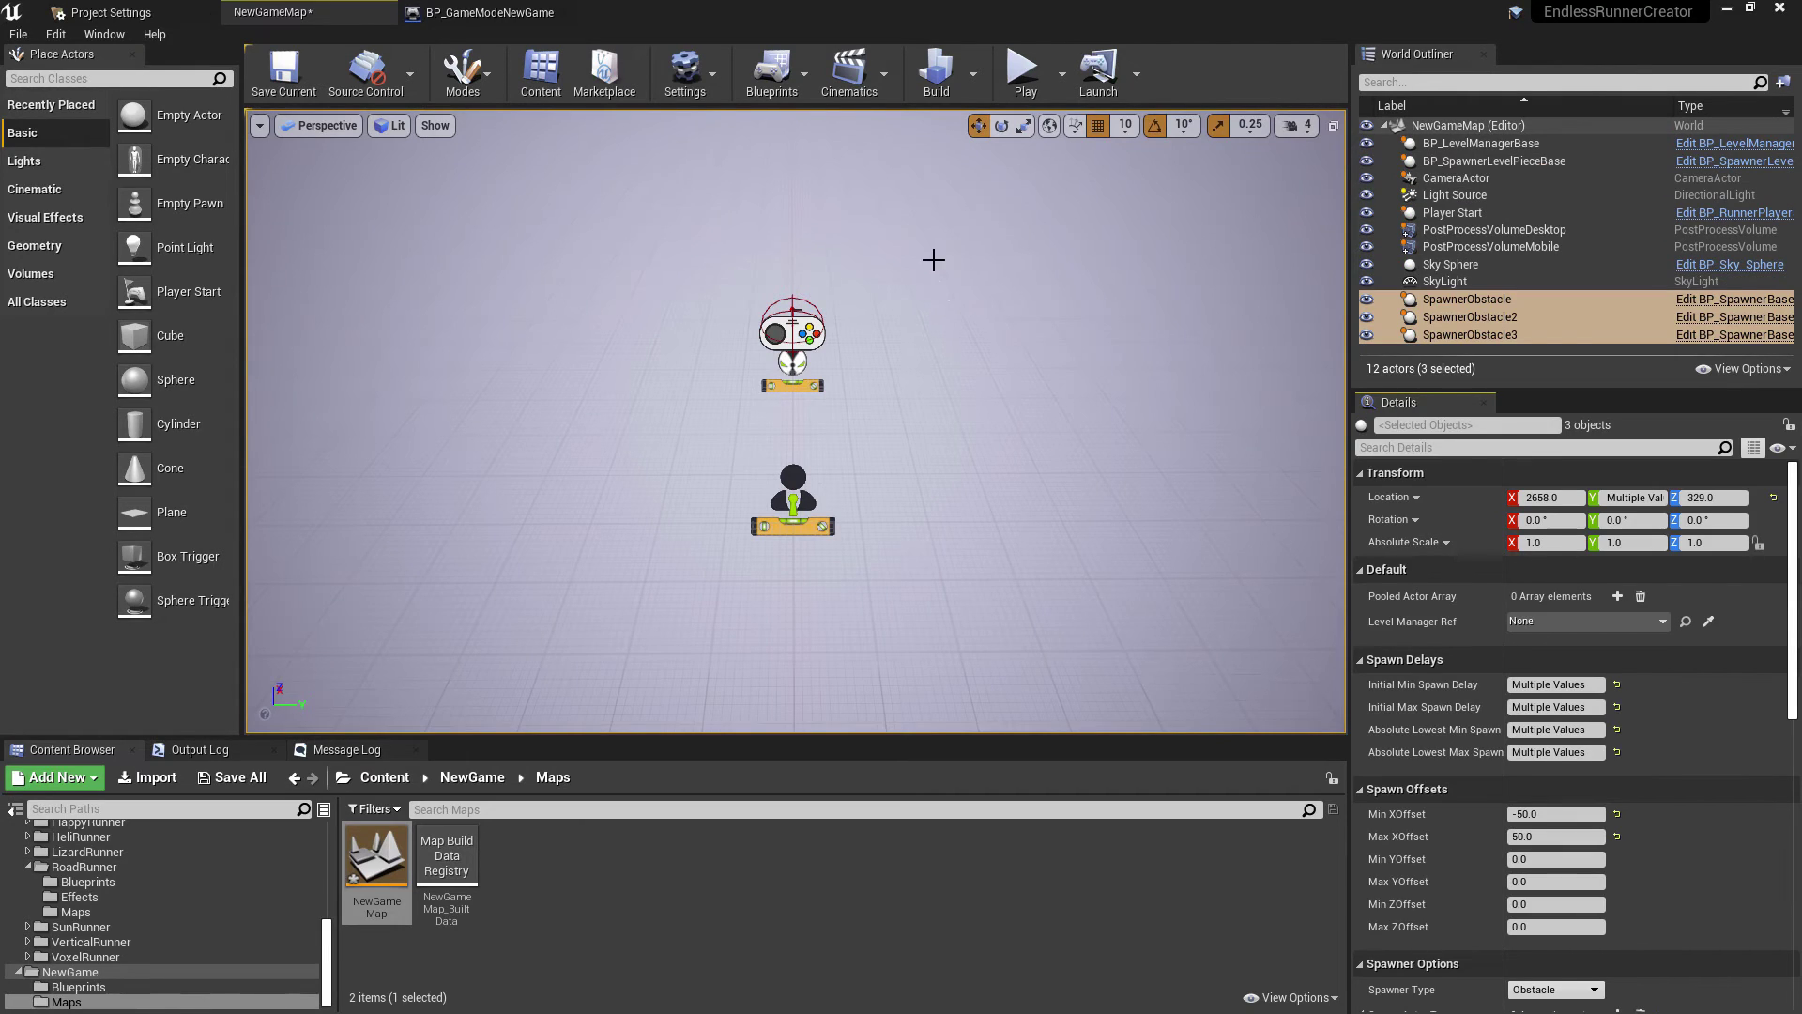
Step: Move the three pasted obstacle spawners together along the X axis to X 508
scroll(915, 257, down, 4)
right_drag(947, 185, 1175, 209)
scroll(1293, 251, down, 3)
middle_drag(1217, 298, 1263, 287)
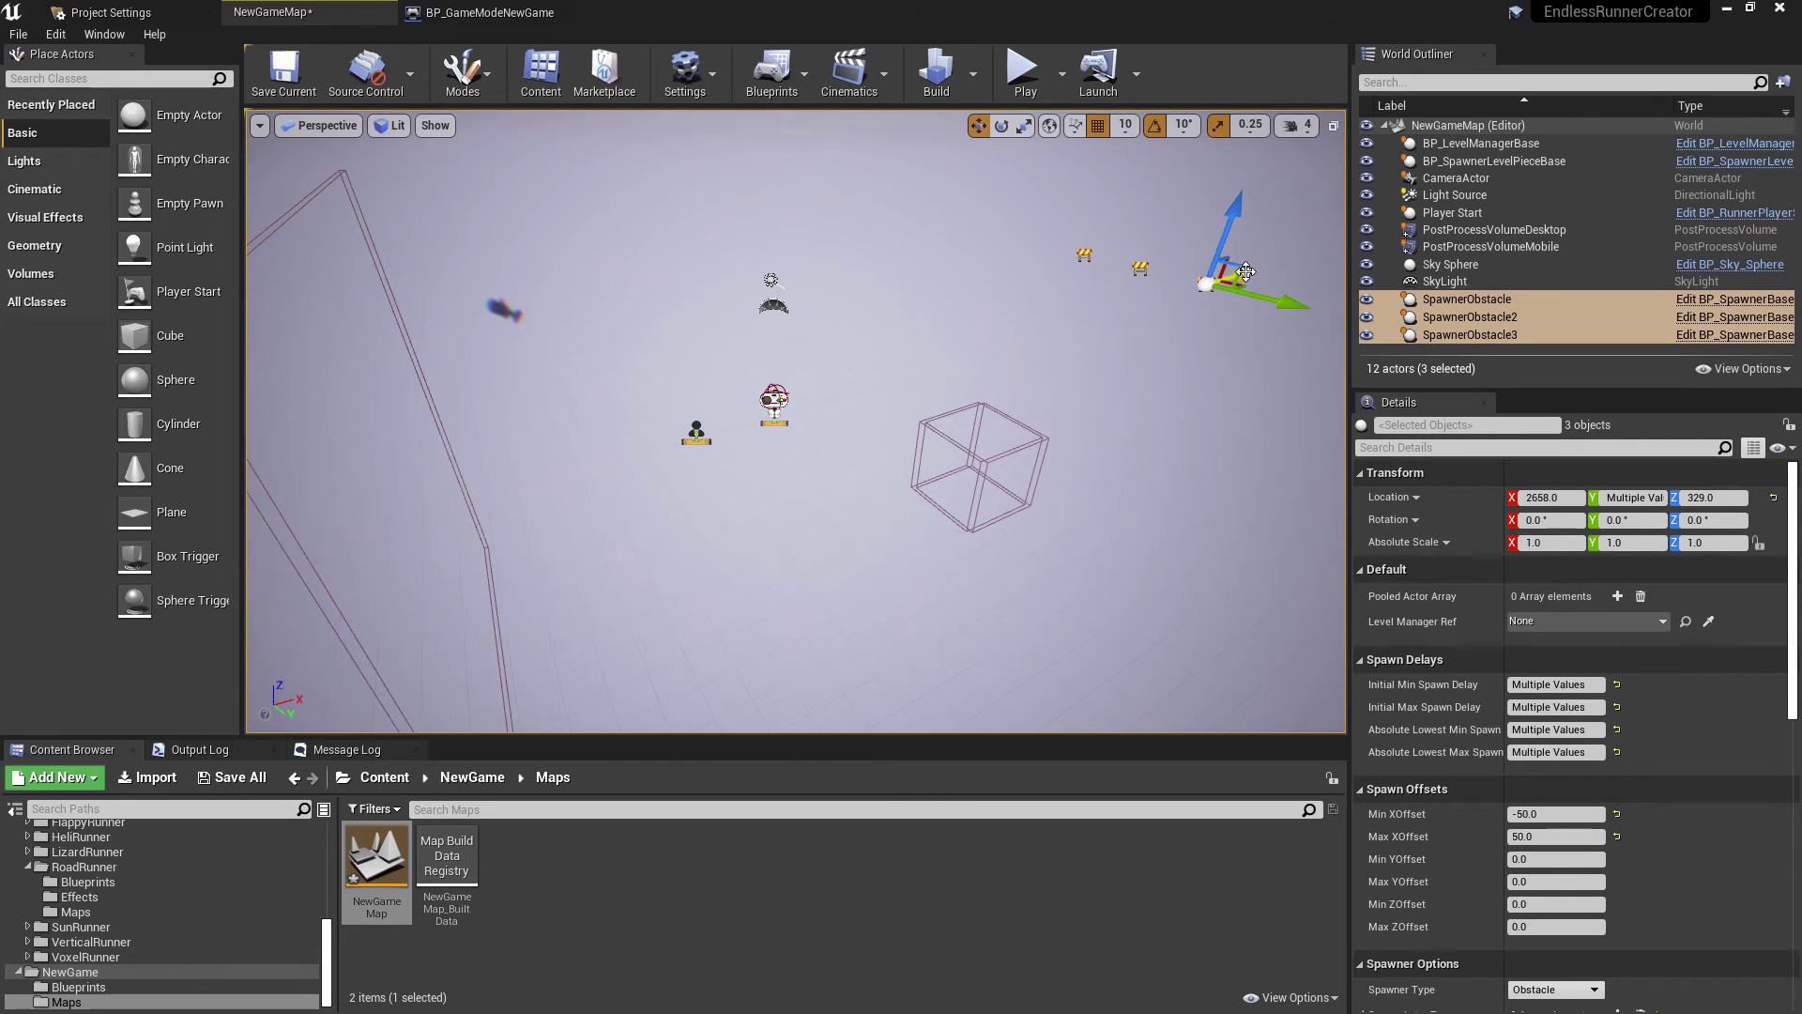
drag(1246, 273, 899, 442)
right_drag(898, 442, 976, 422)
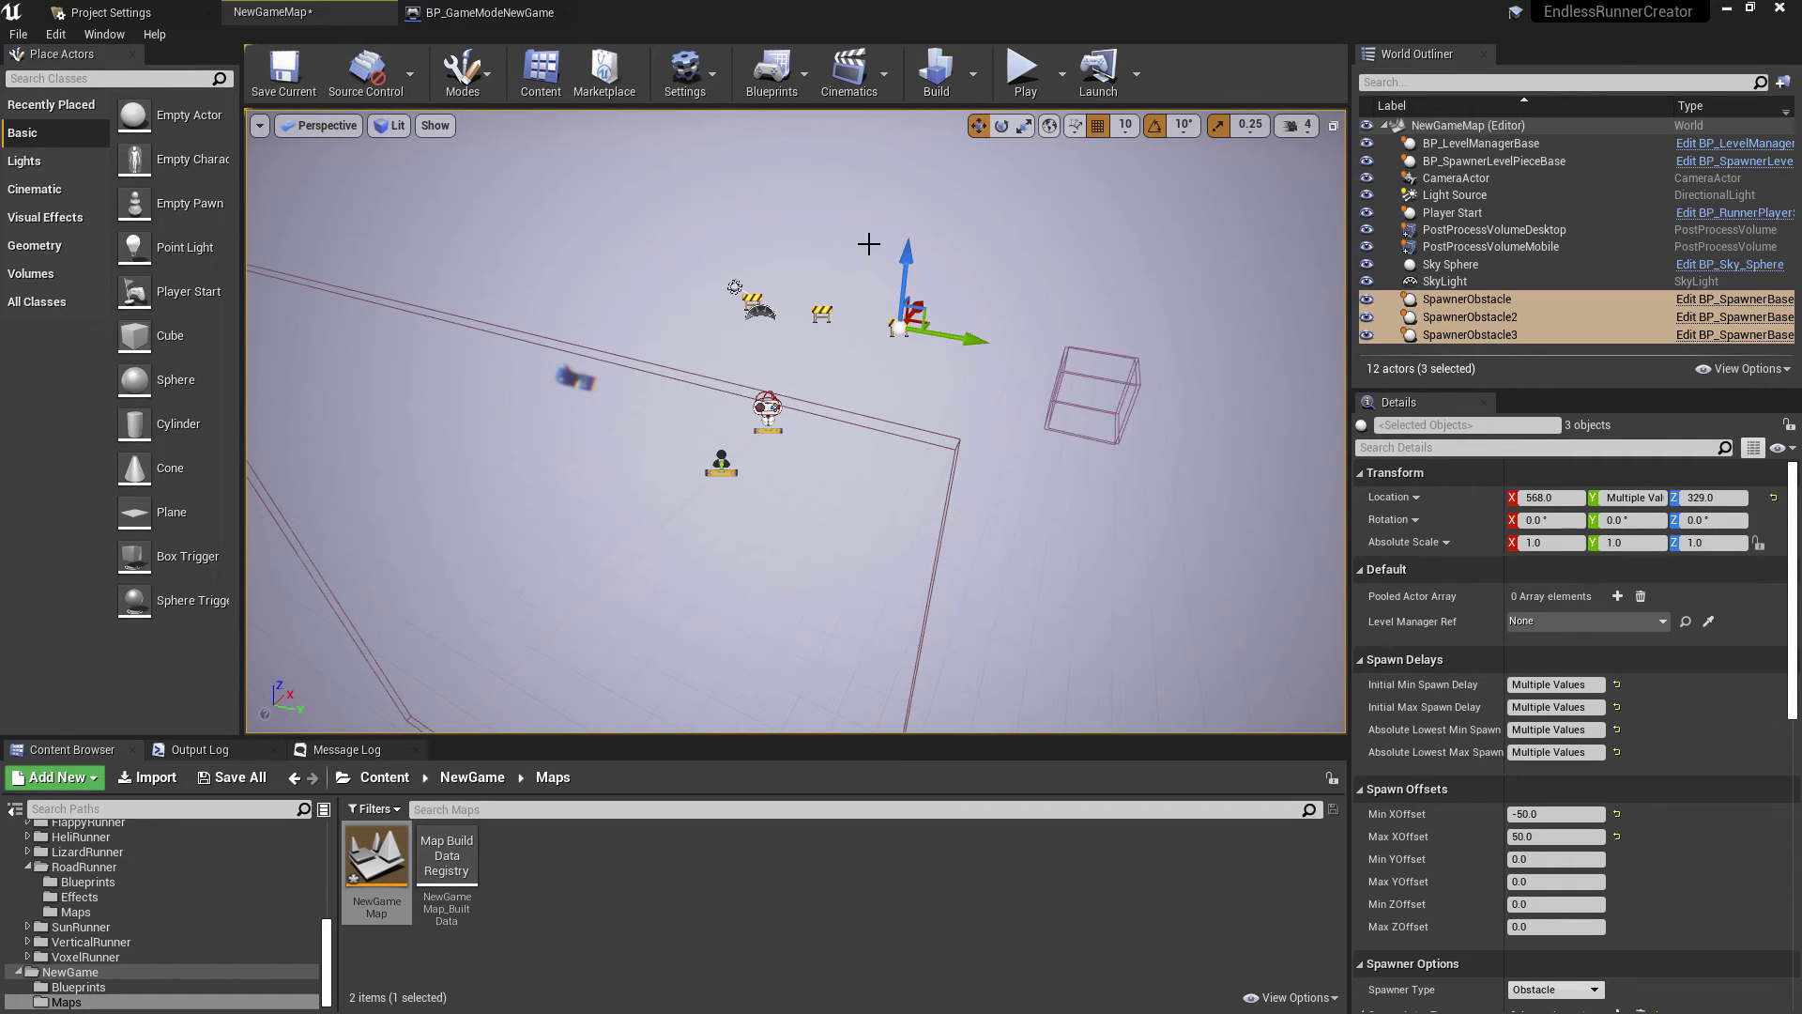
drag(916, 307, 908, 311)
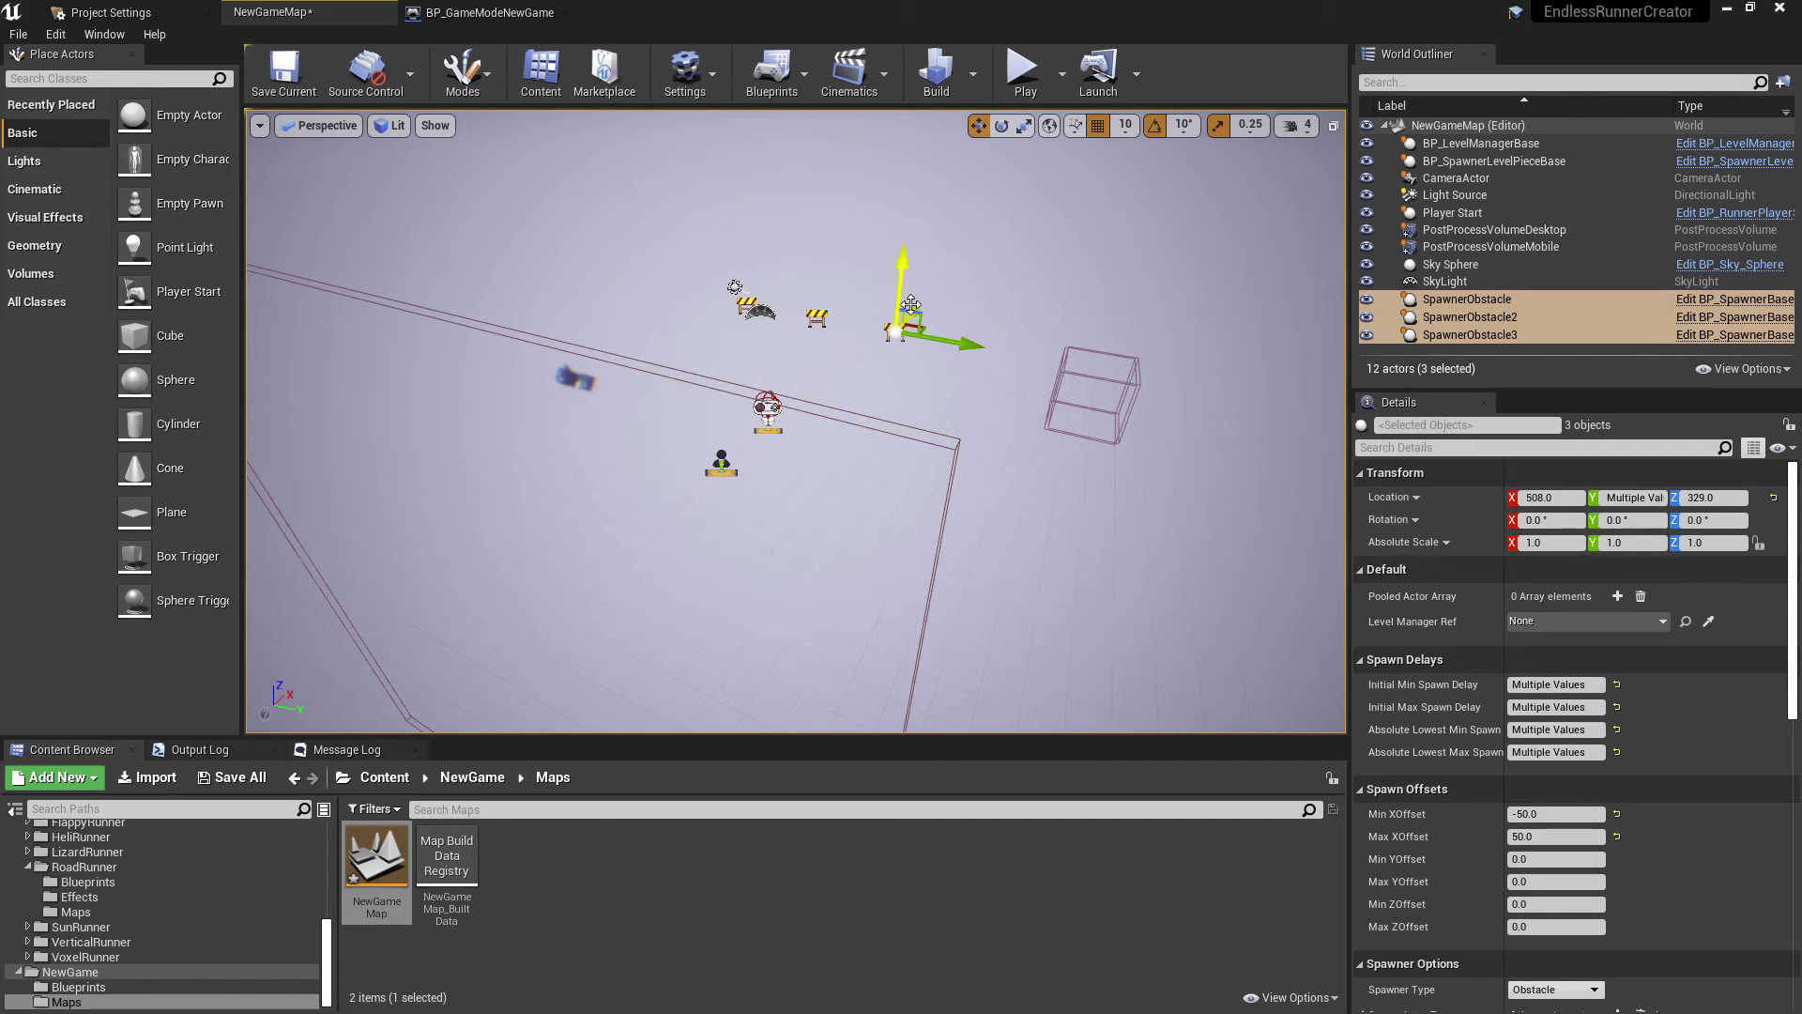
Step: Play-test NewGameMap twice with the pasted obstacle spawners, stopping each session
click(1024, 75)
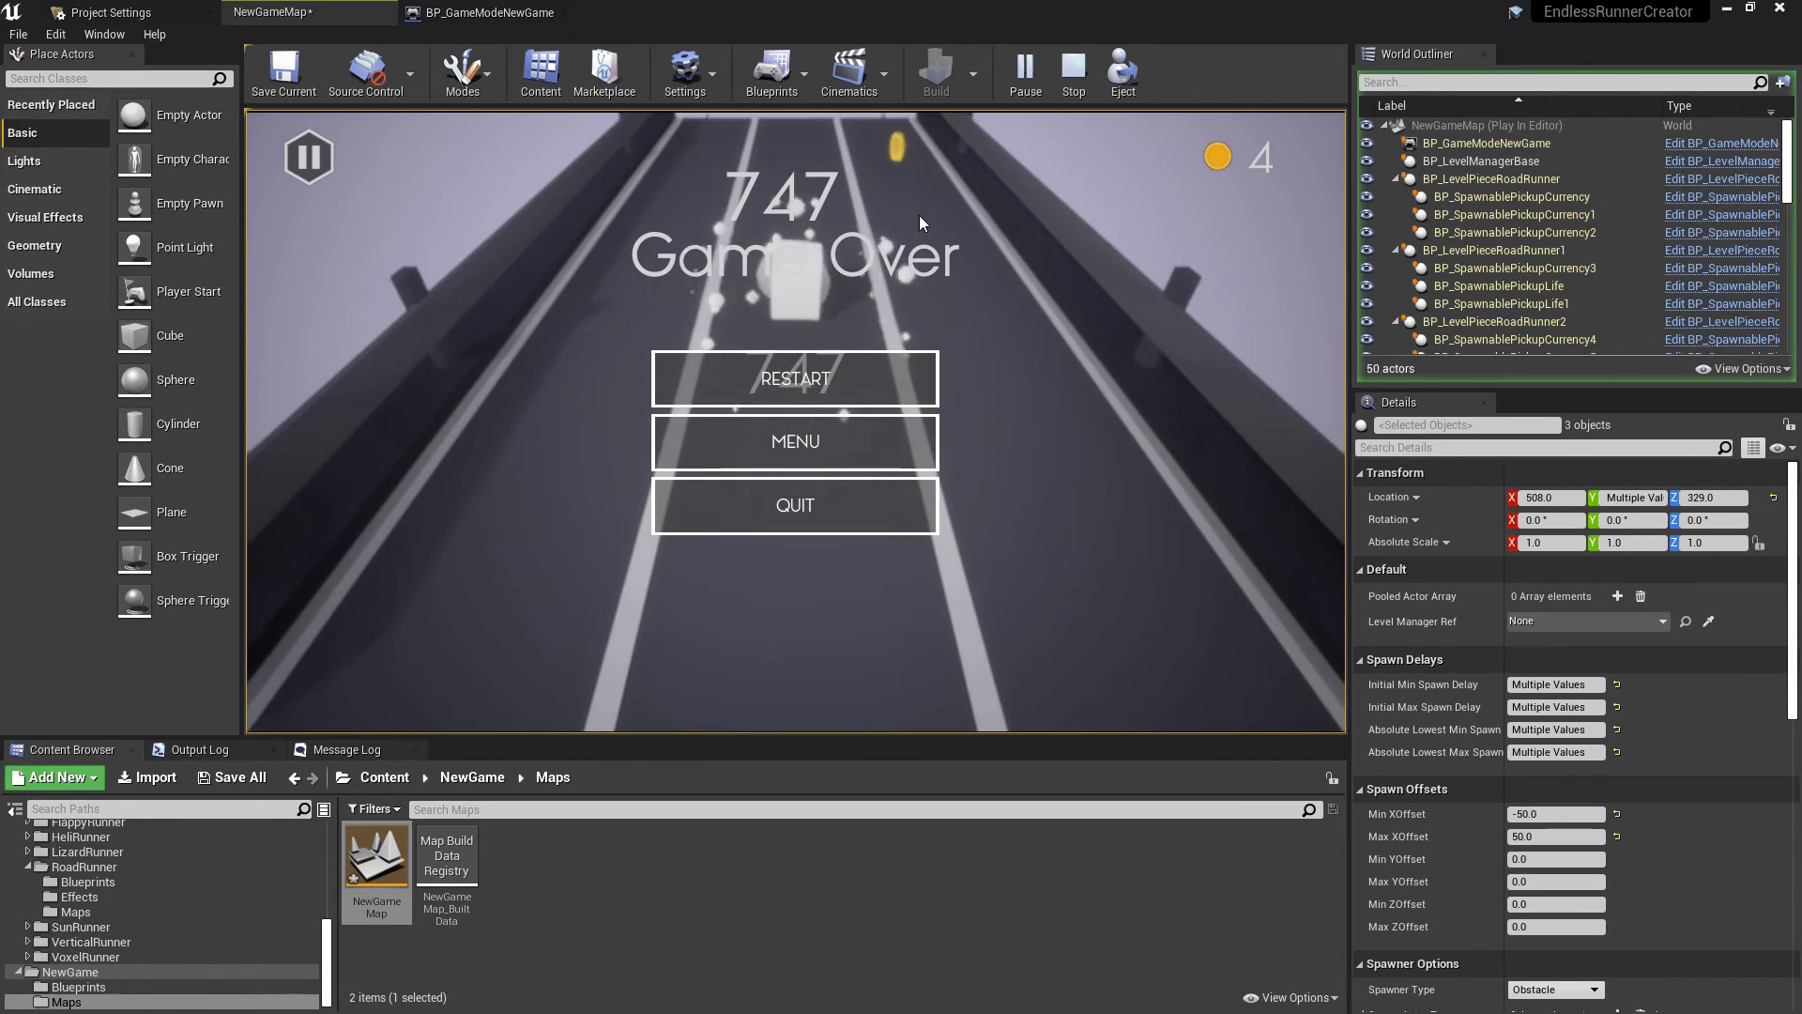
click(1073, 68)
right_drag(924, 377, 924, 378)
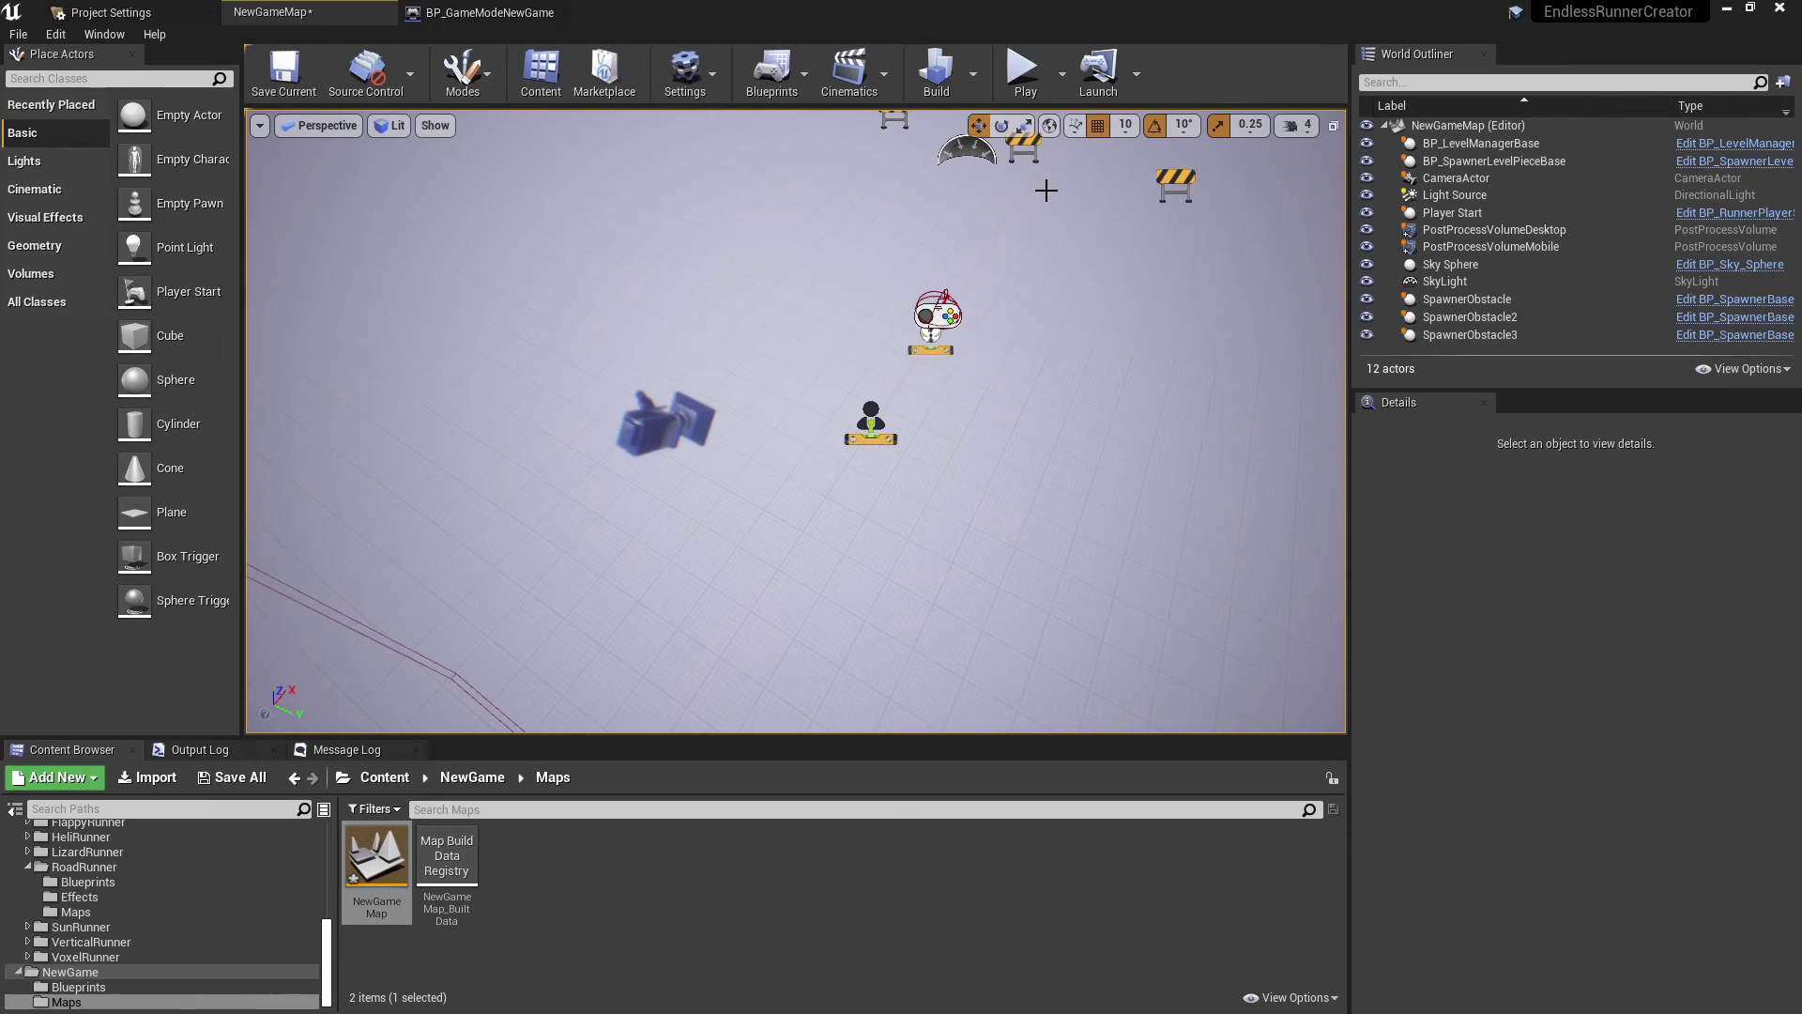
click(1023, 71)
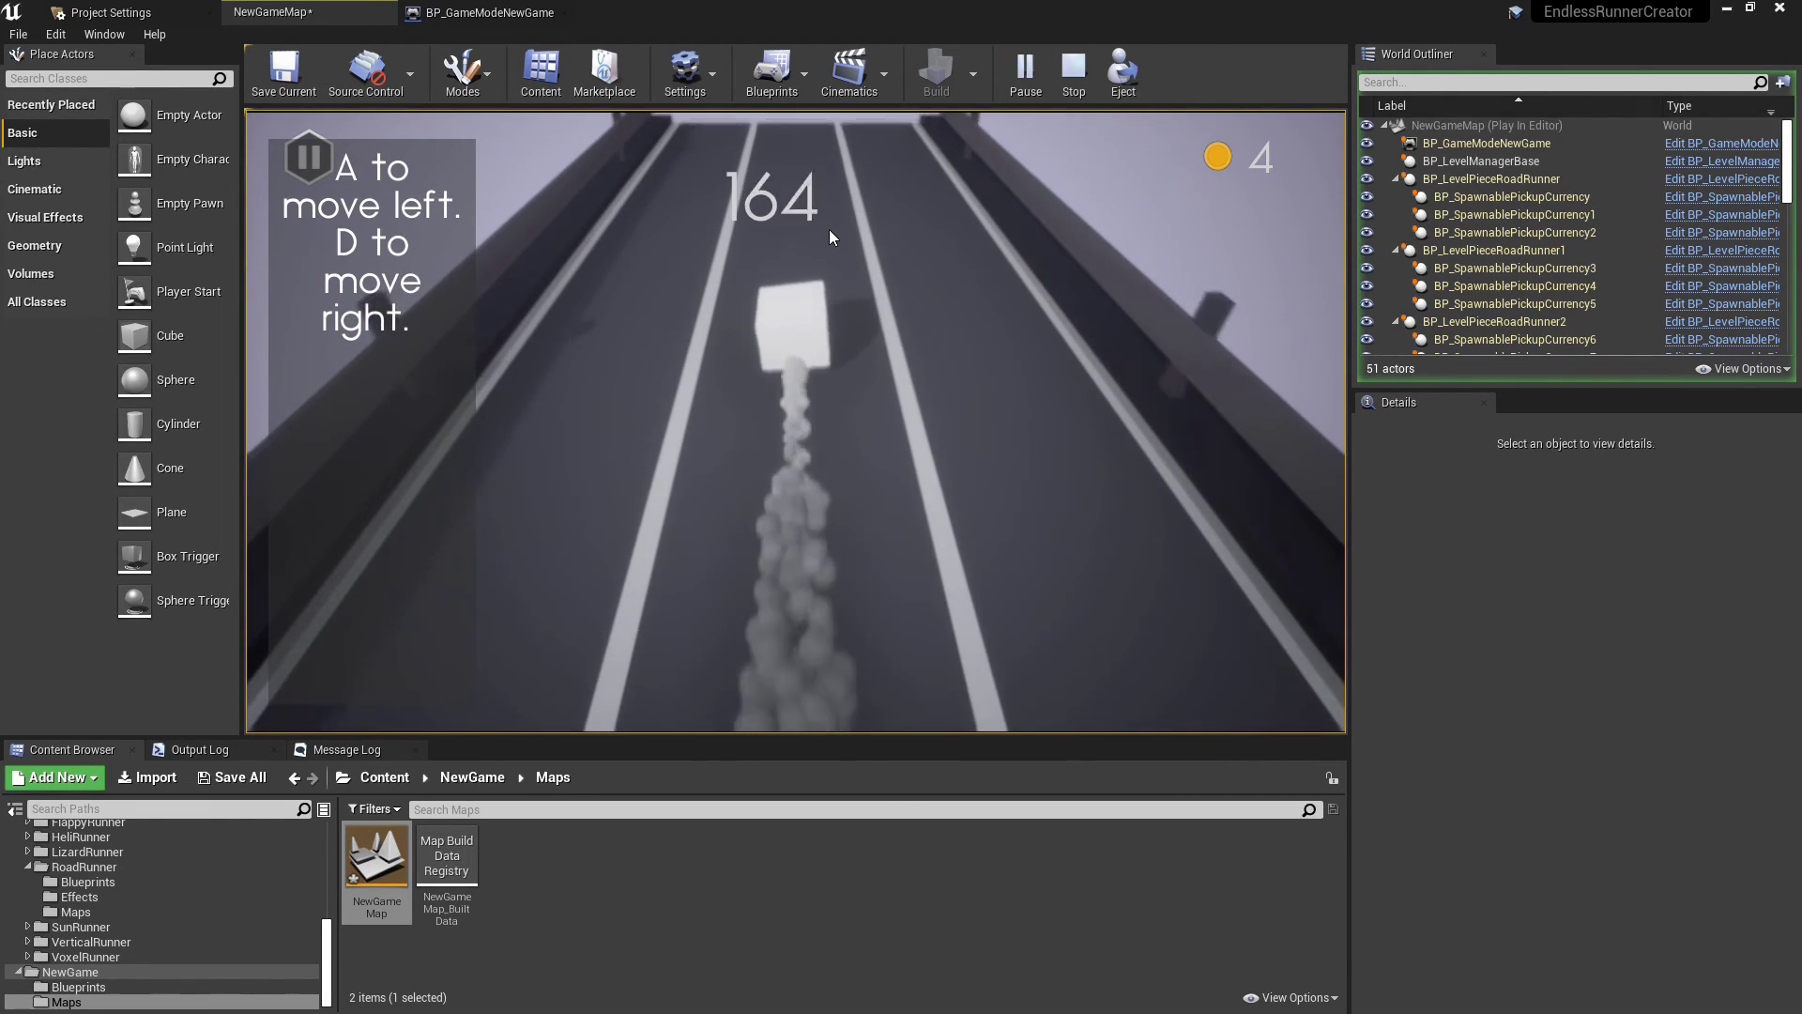
click(1074, 68)
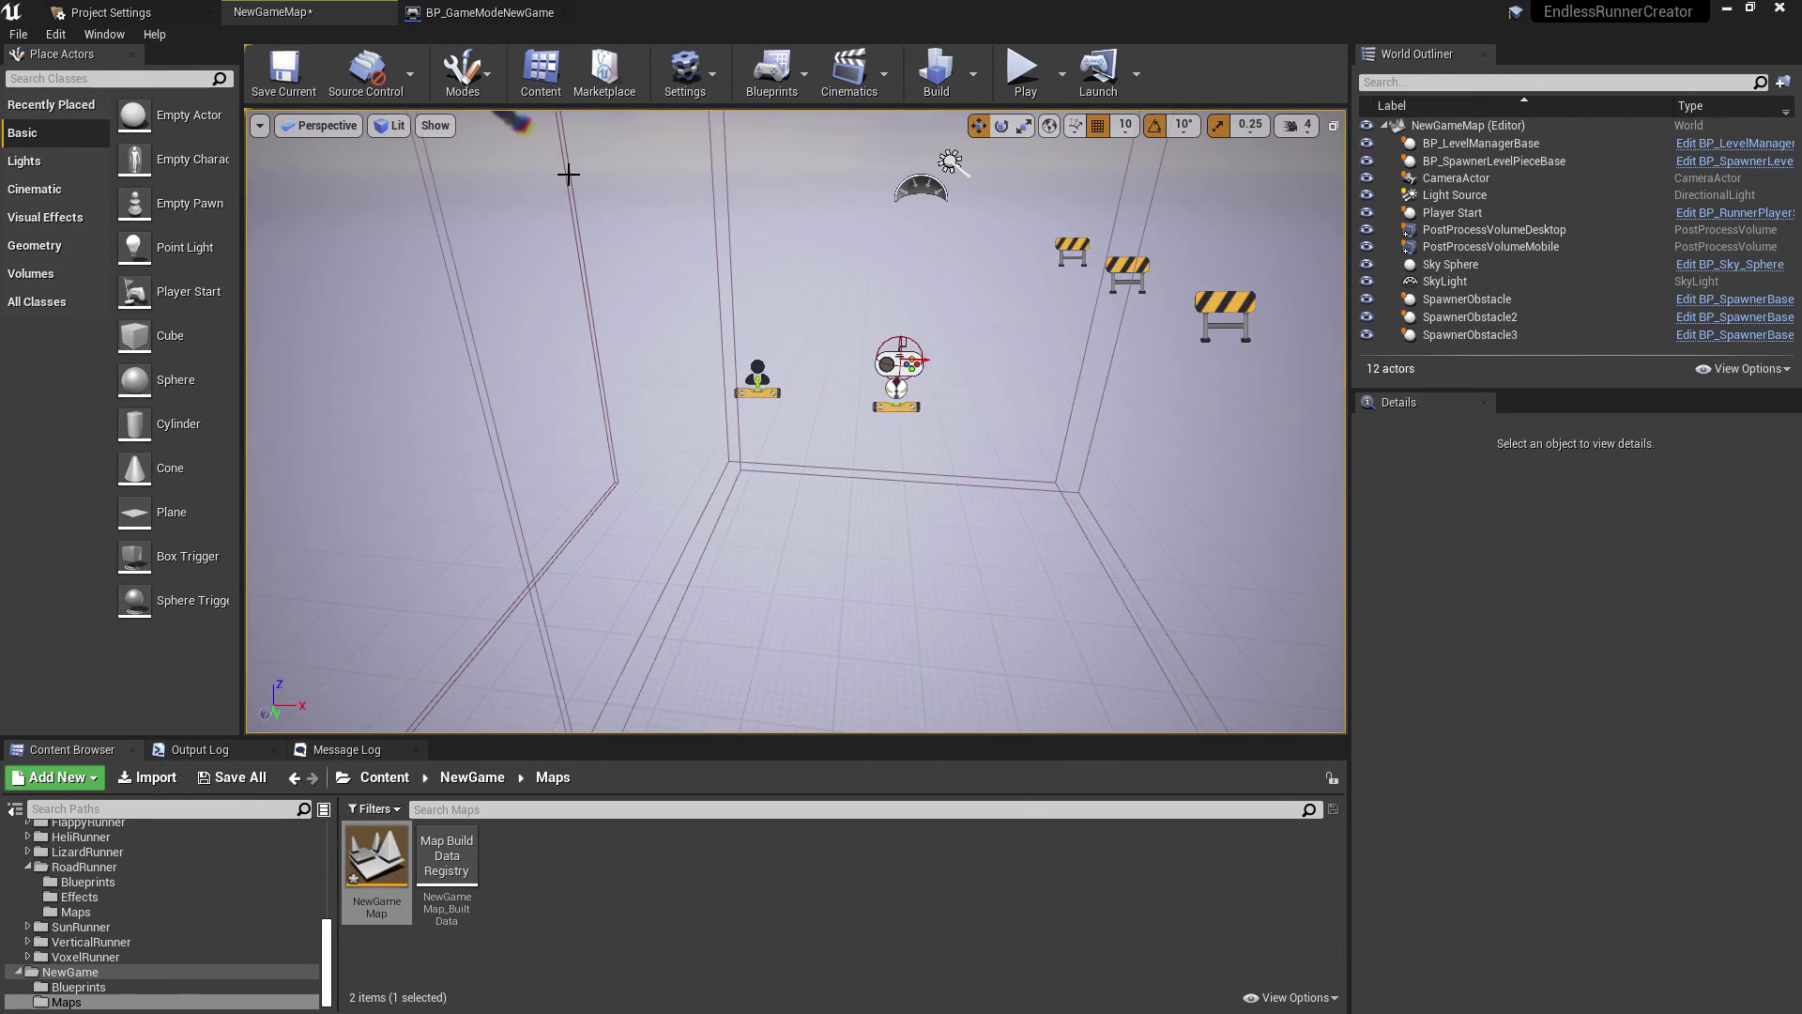
Step: Visualise the road level in the editor from BP_SpawnerLevelPieceBase
click(568, 177)
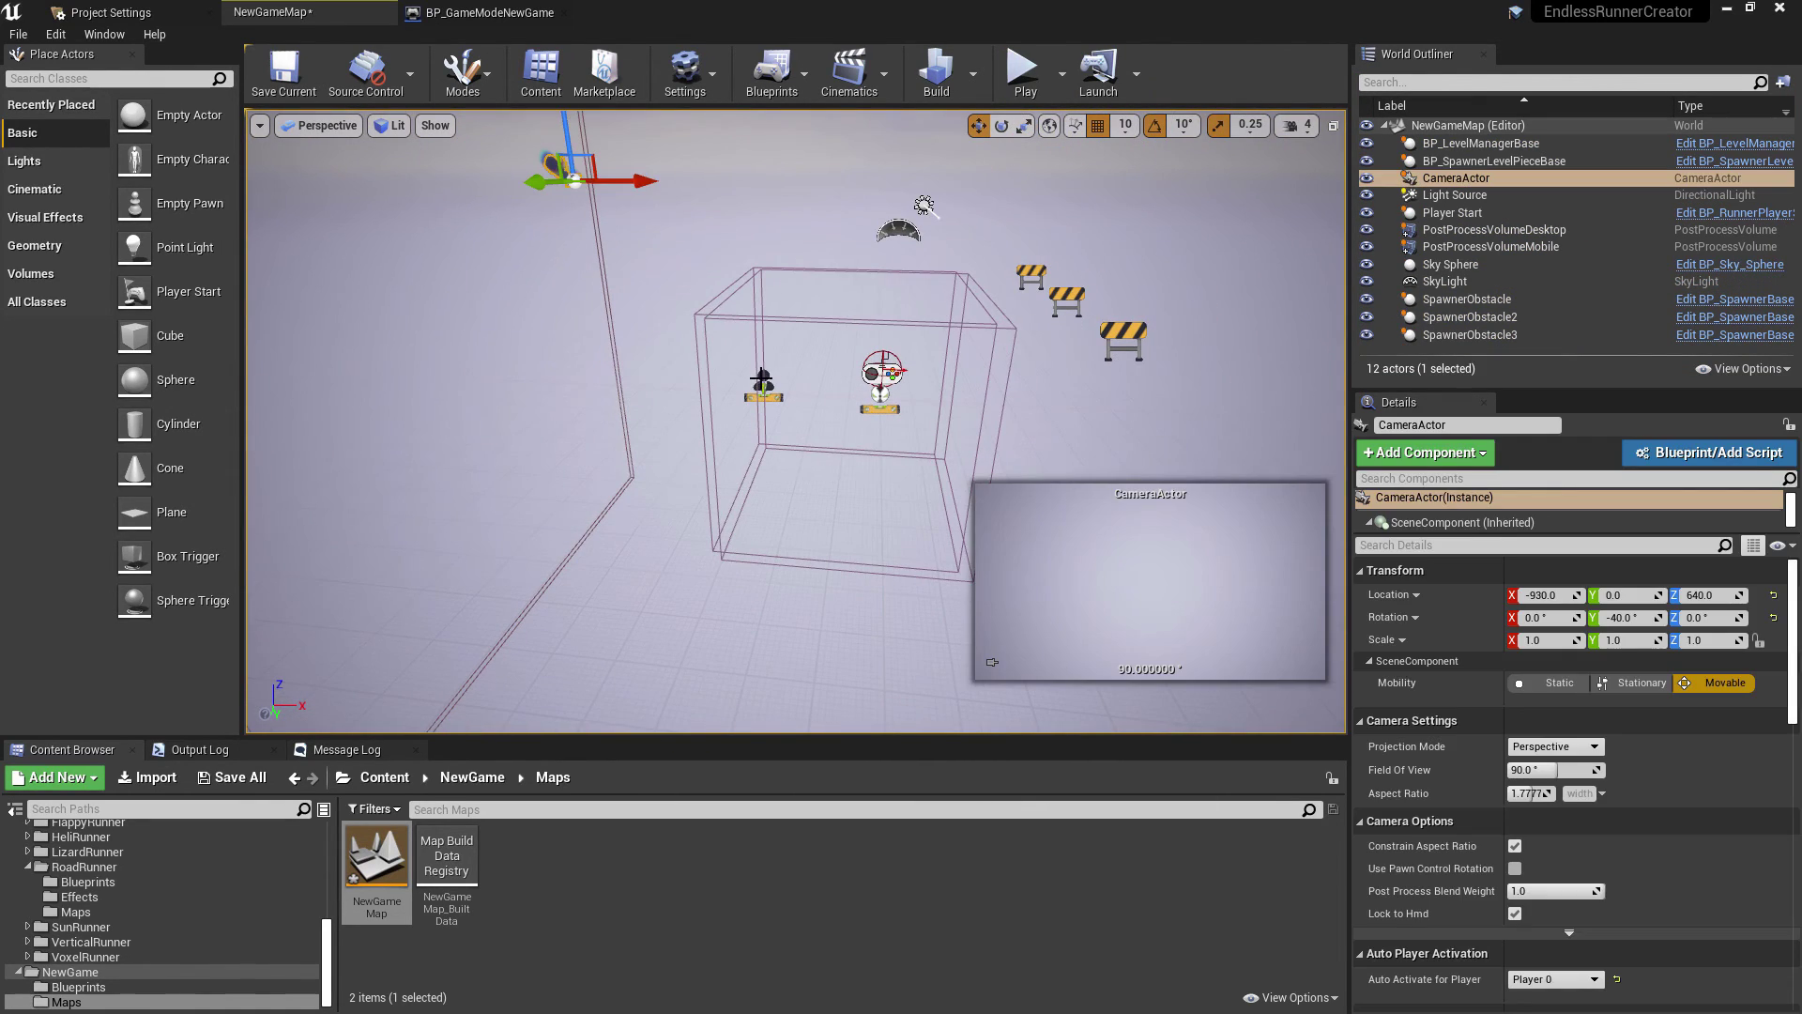
click(887, 409)
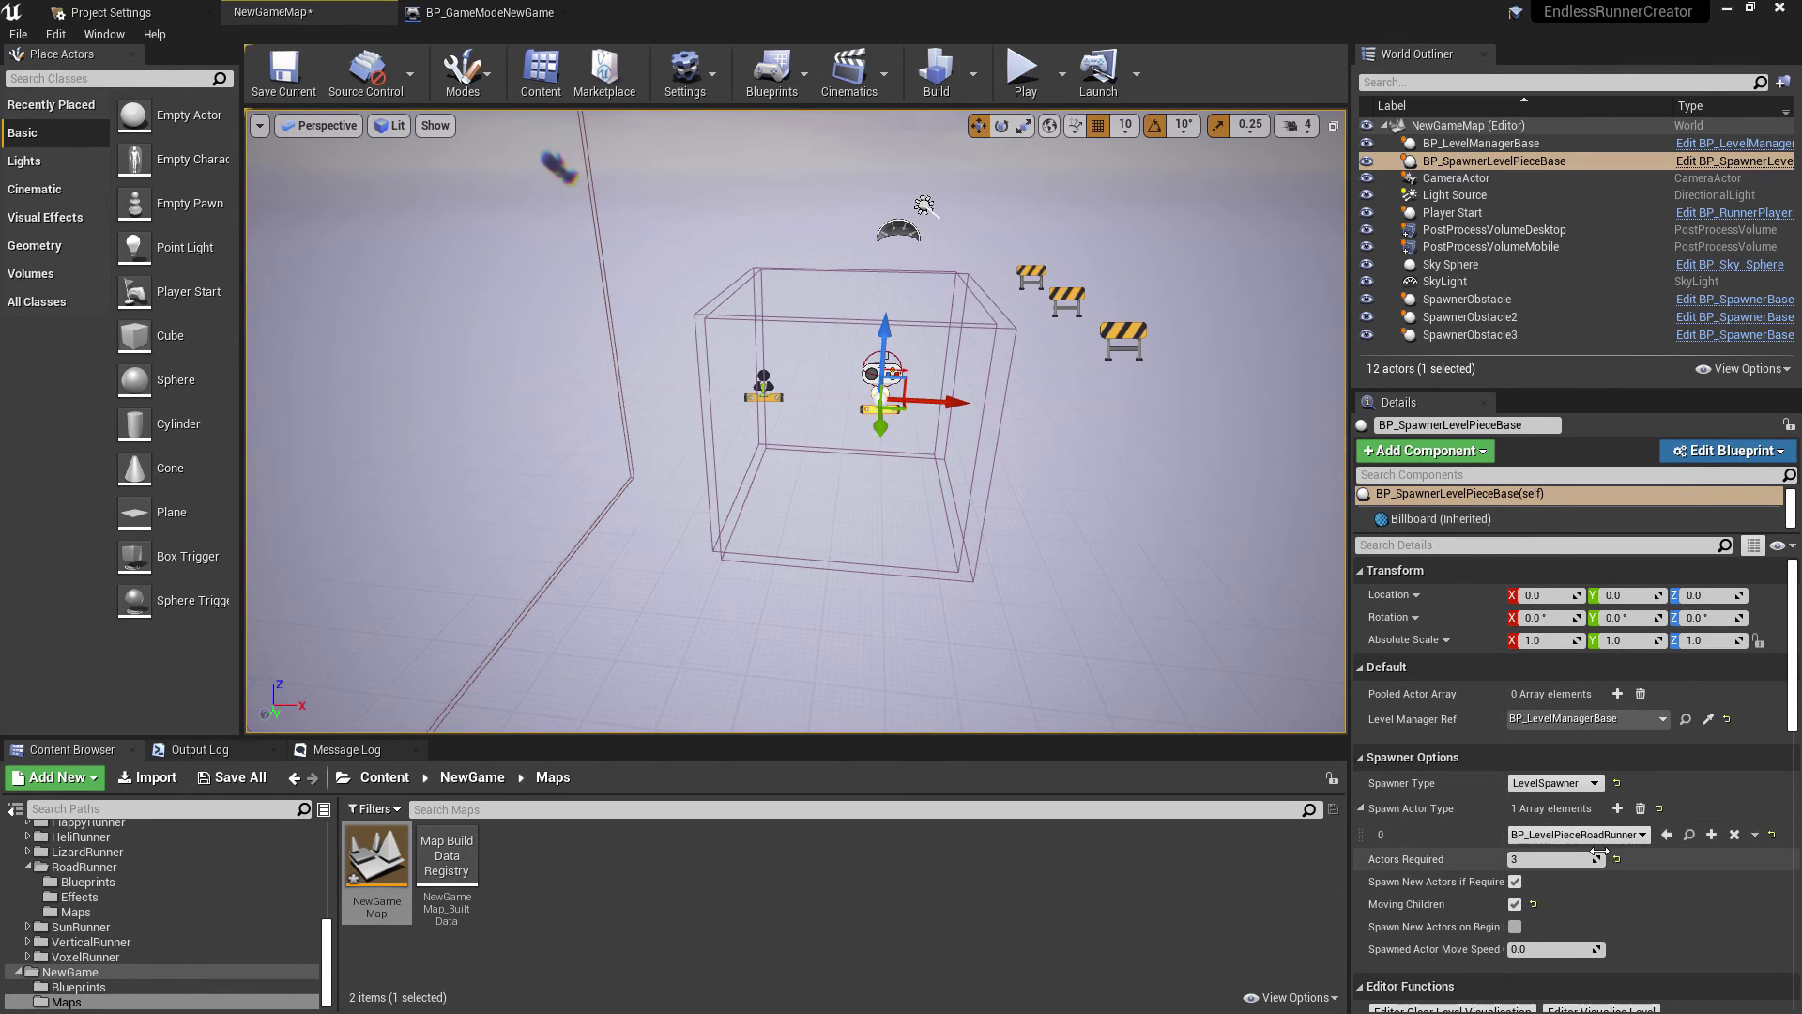
scroll(1587, 856, down, 3)
click(1599, 933)
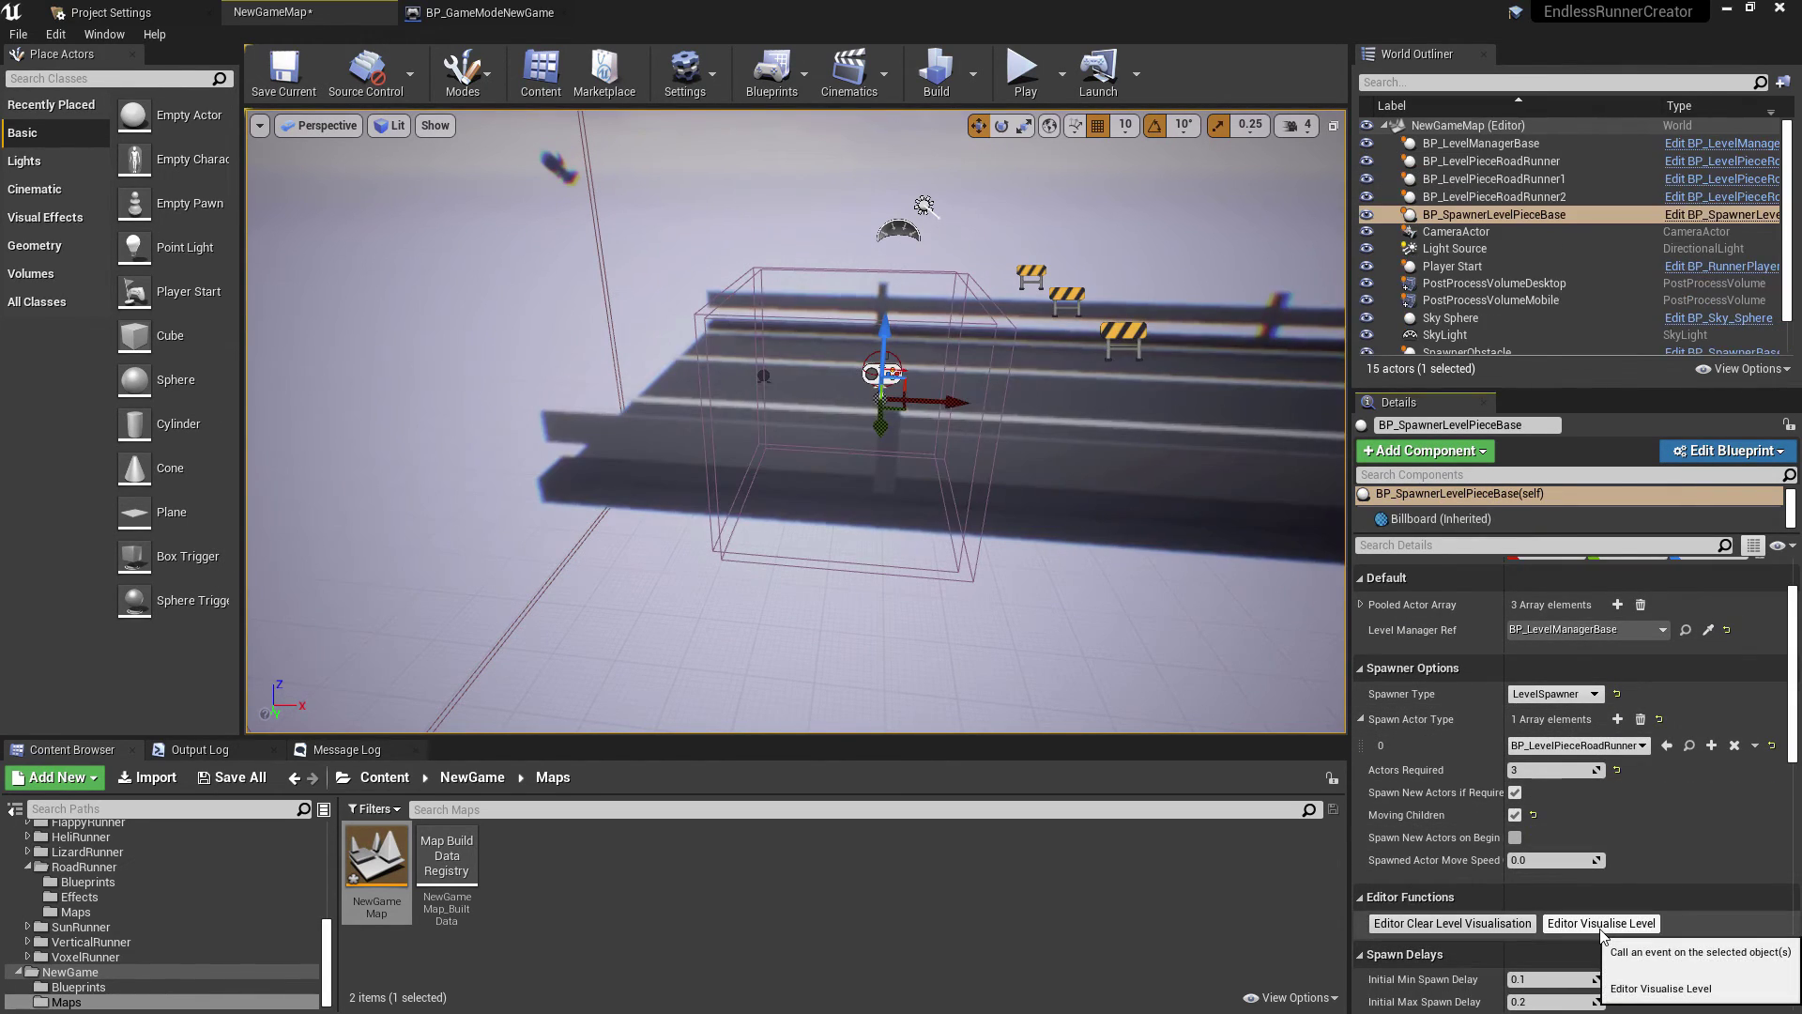
Step: Reposition the CameraActor against the visualised road and move the Player Start back along the X axis
click(564, 169)
drag(585, 167, 631, 164)
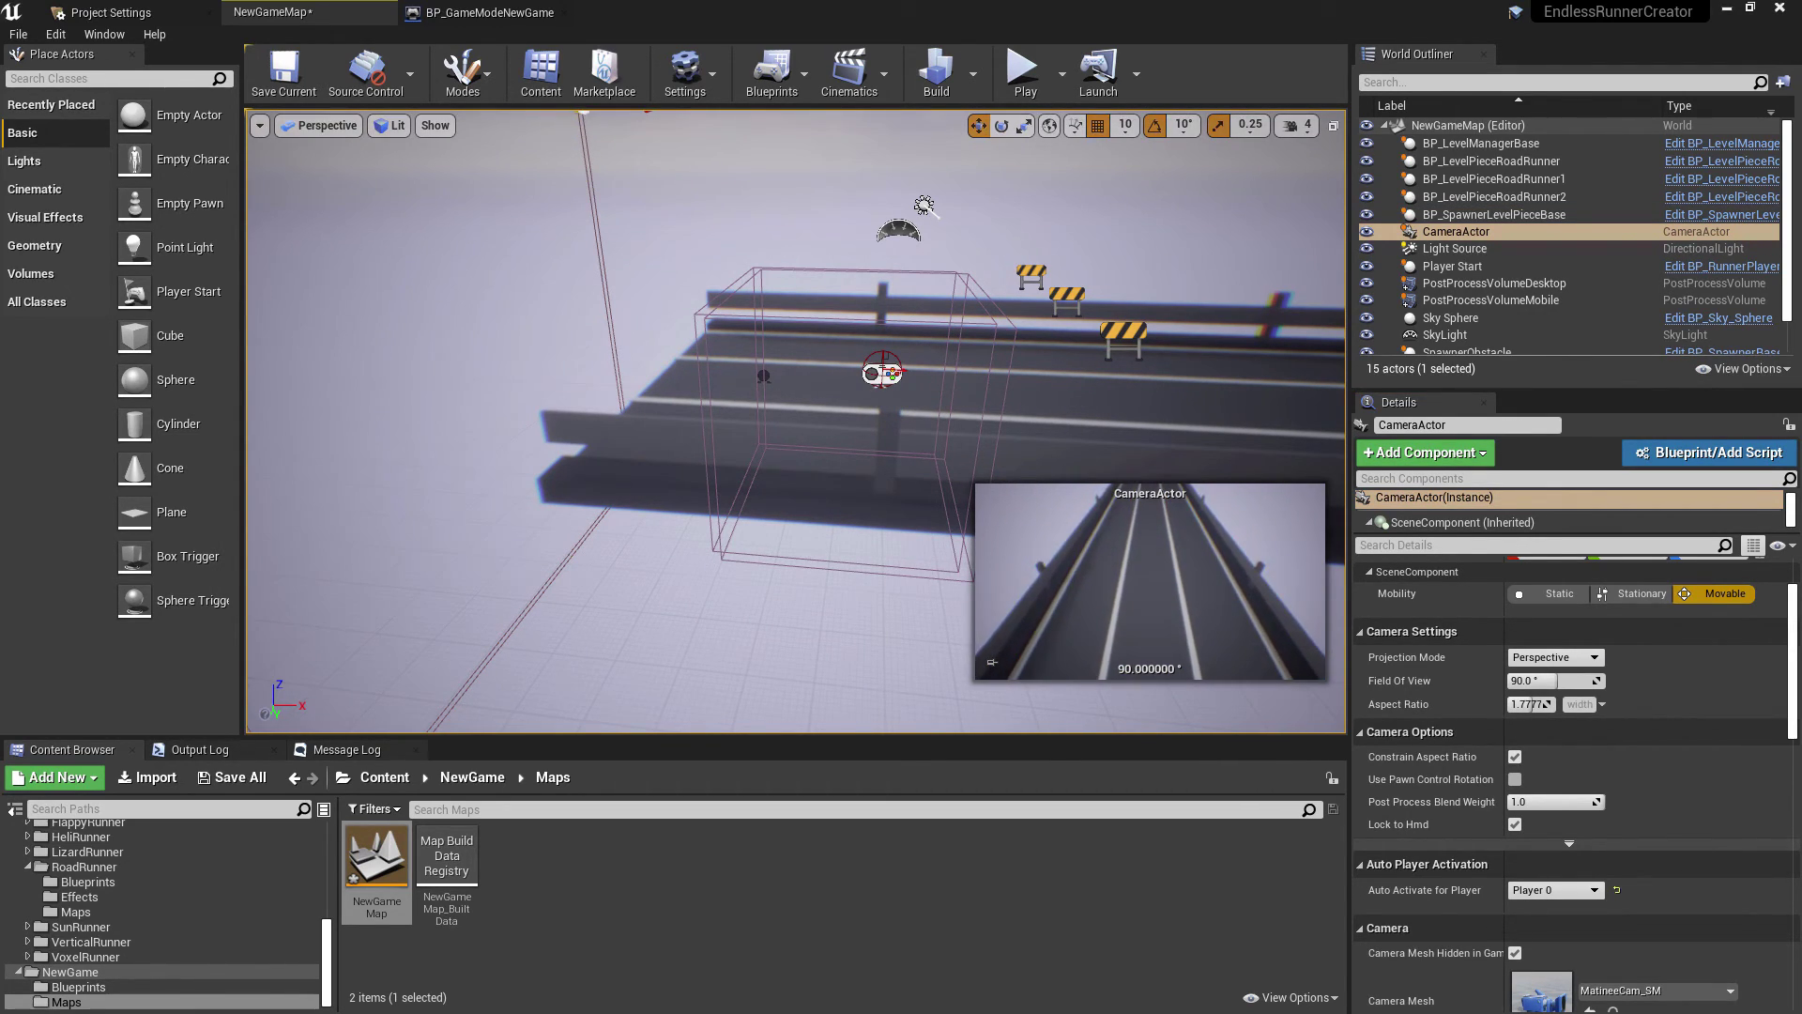
click(882, 373)
drag(950, 371, 880, 380)
Step: Select all three SpawnerObstacle actors and move them farther down the road along the X axis
click(1124, 336)
ctrl+click(1068, 298)
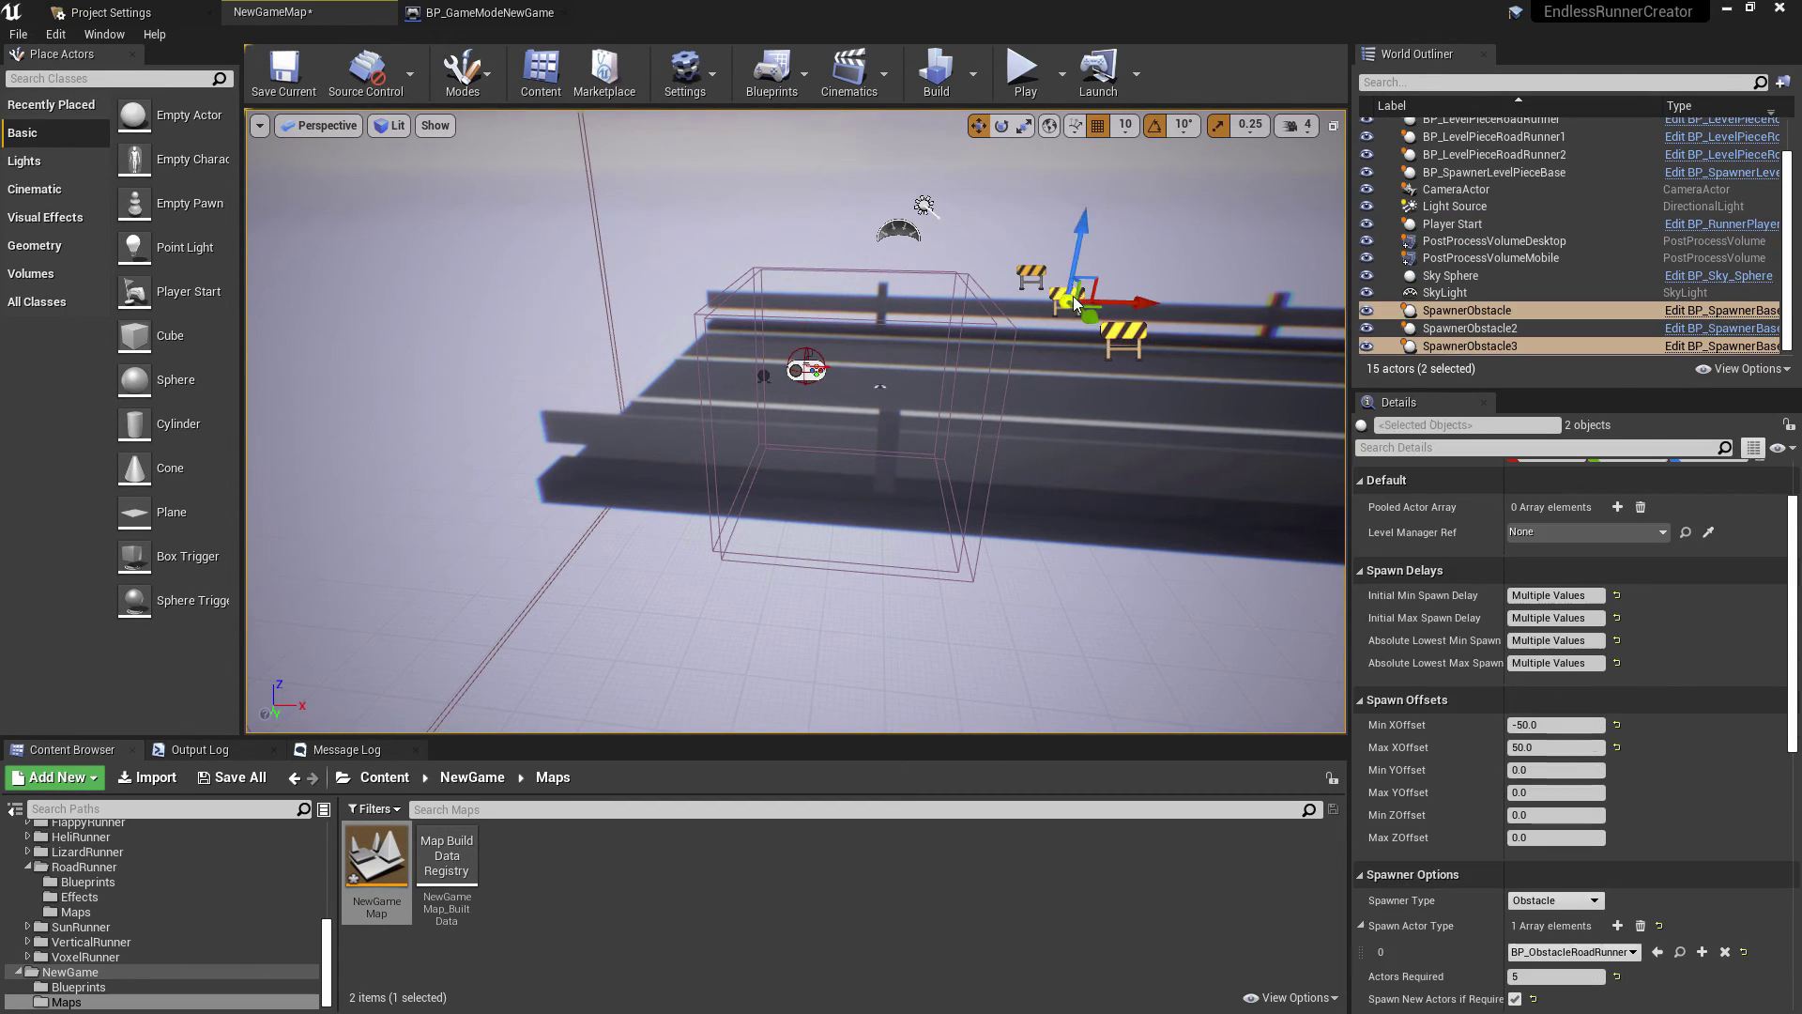
ctrl+click(1031, 273)
right_drag(1042, 286, 1117, 286)
right_drag(966, 273, 1003, 273)
drag(859, 266, 965, 263)
Step: Play-test NewGameMap with the repositioned camera, Player Start and spawners, switching lanes, then stop the session
click(1023, 85)
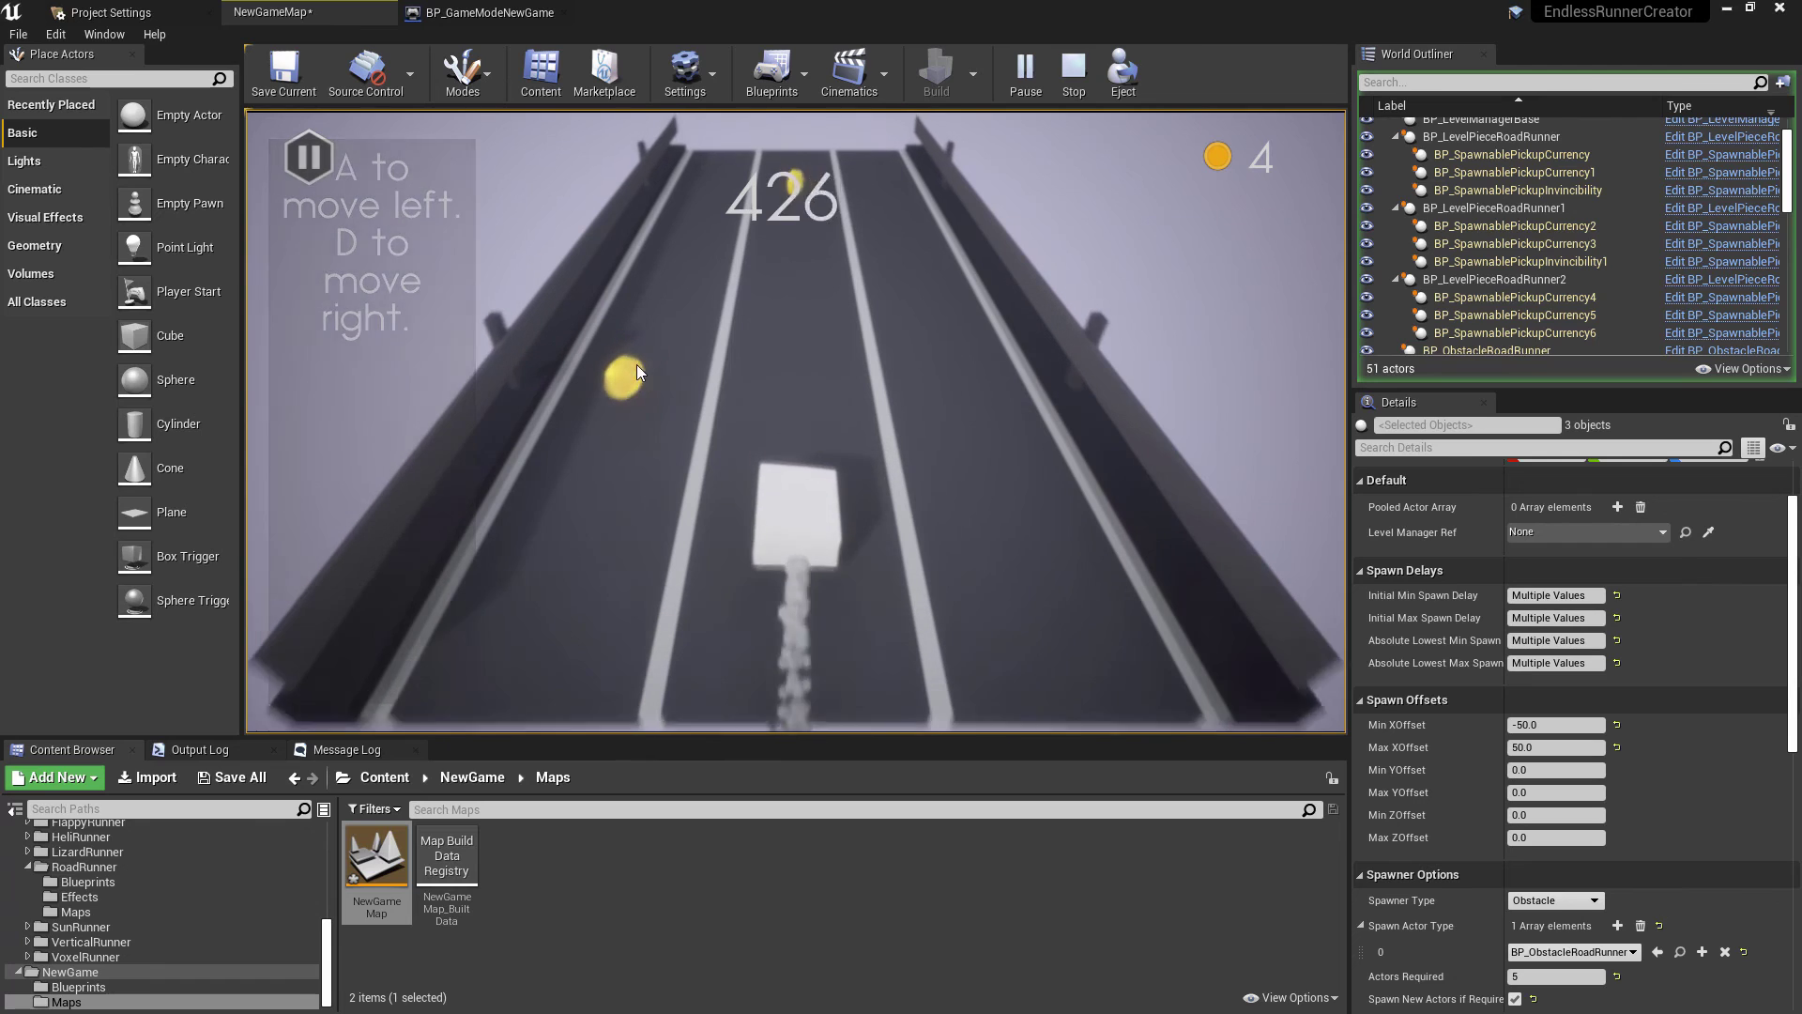
key(a)
key(d)
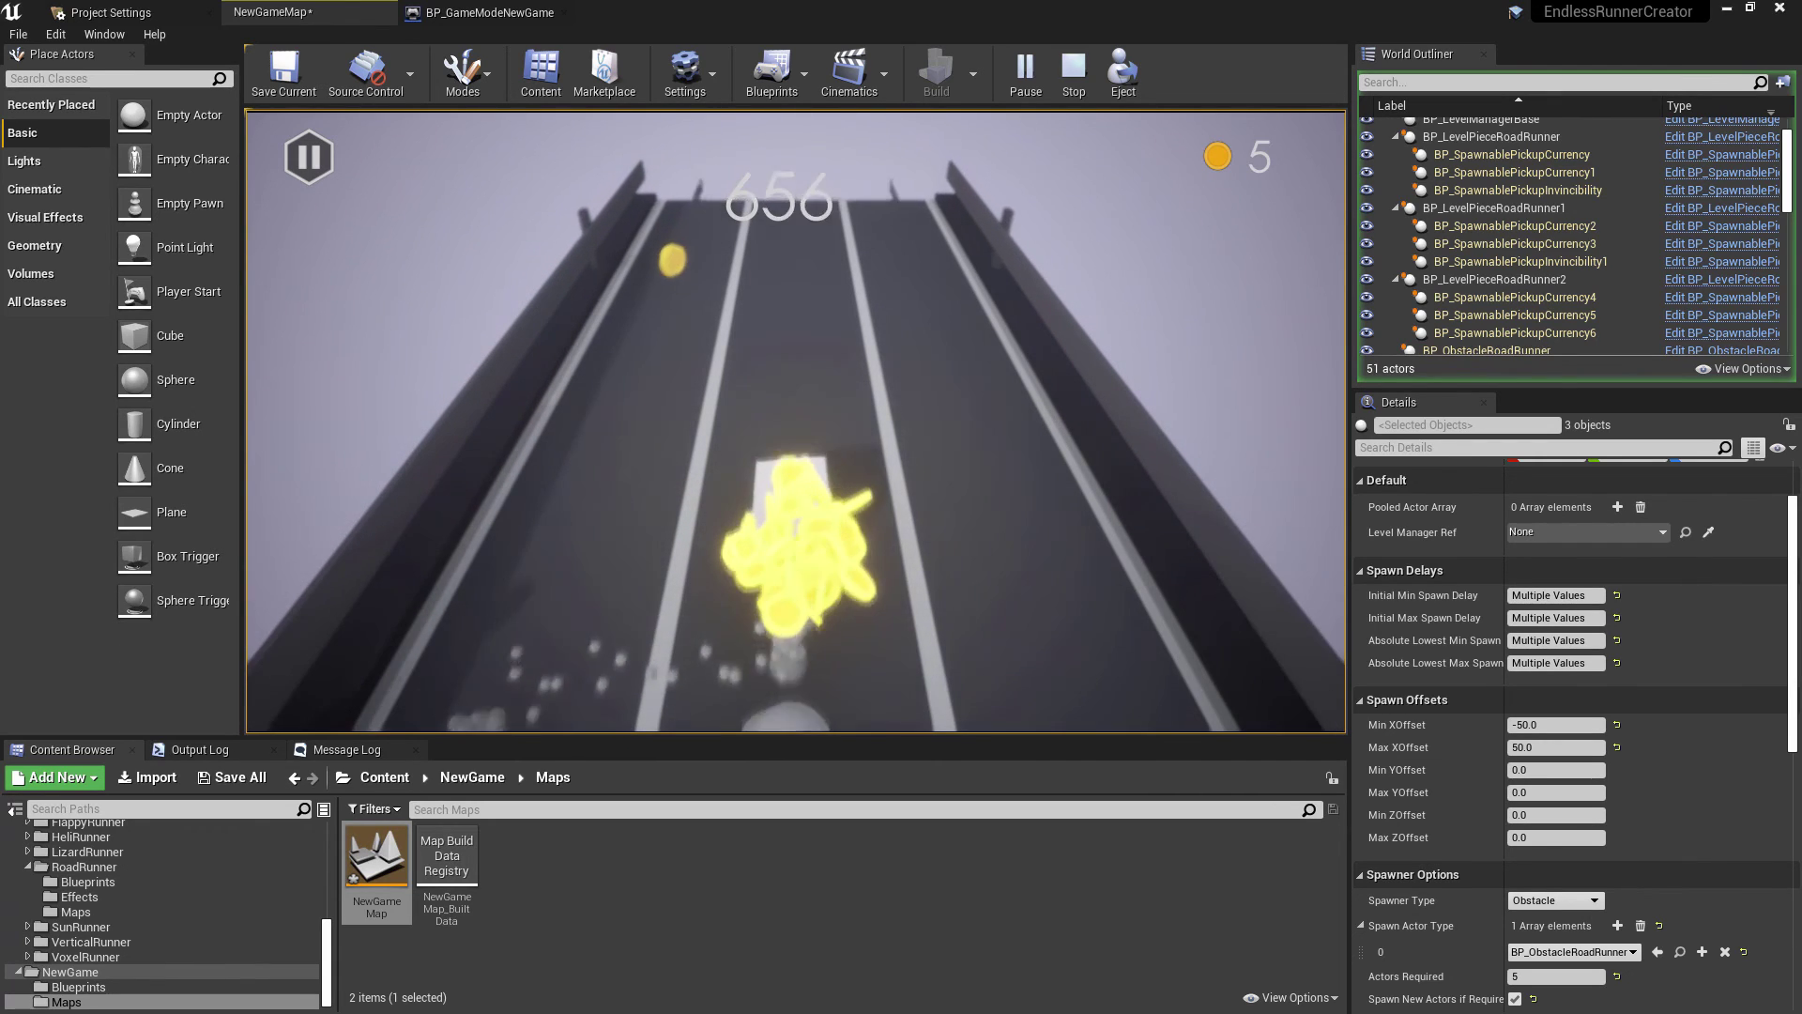
click(1077, 75)
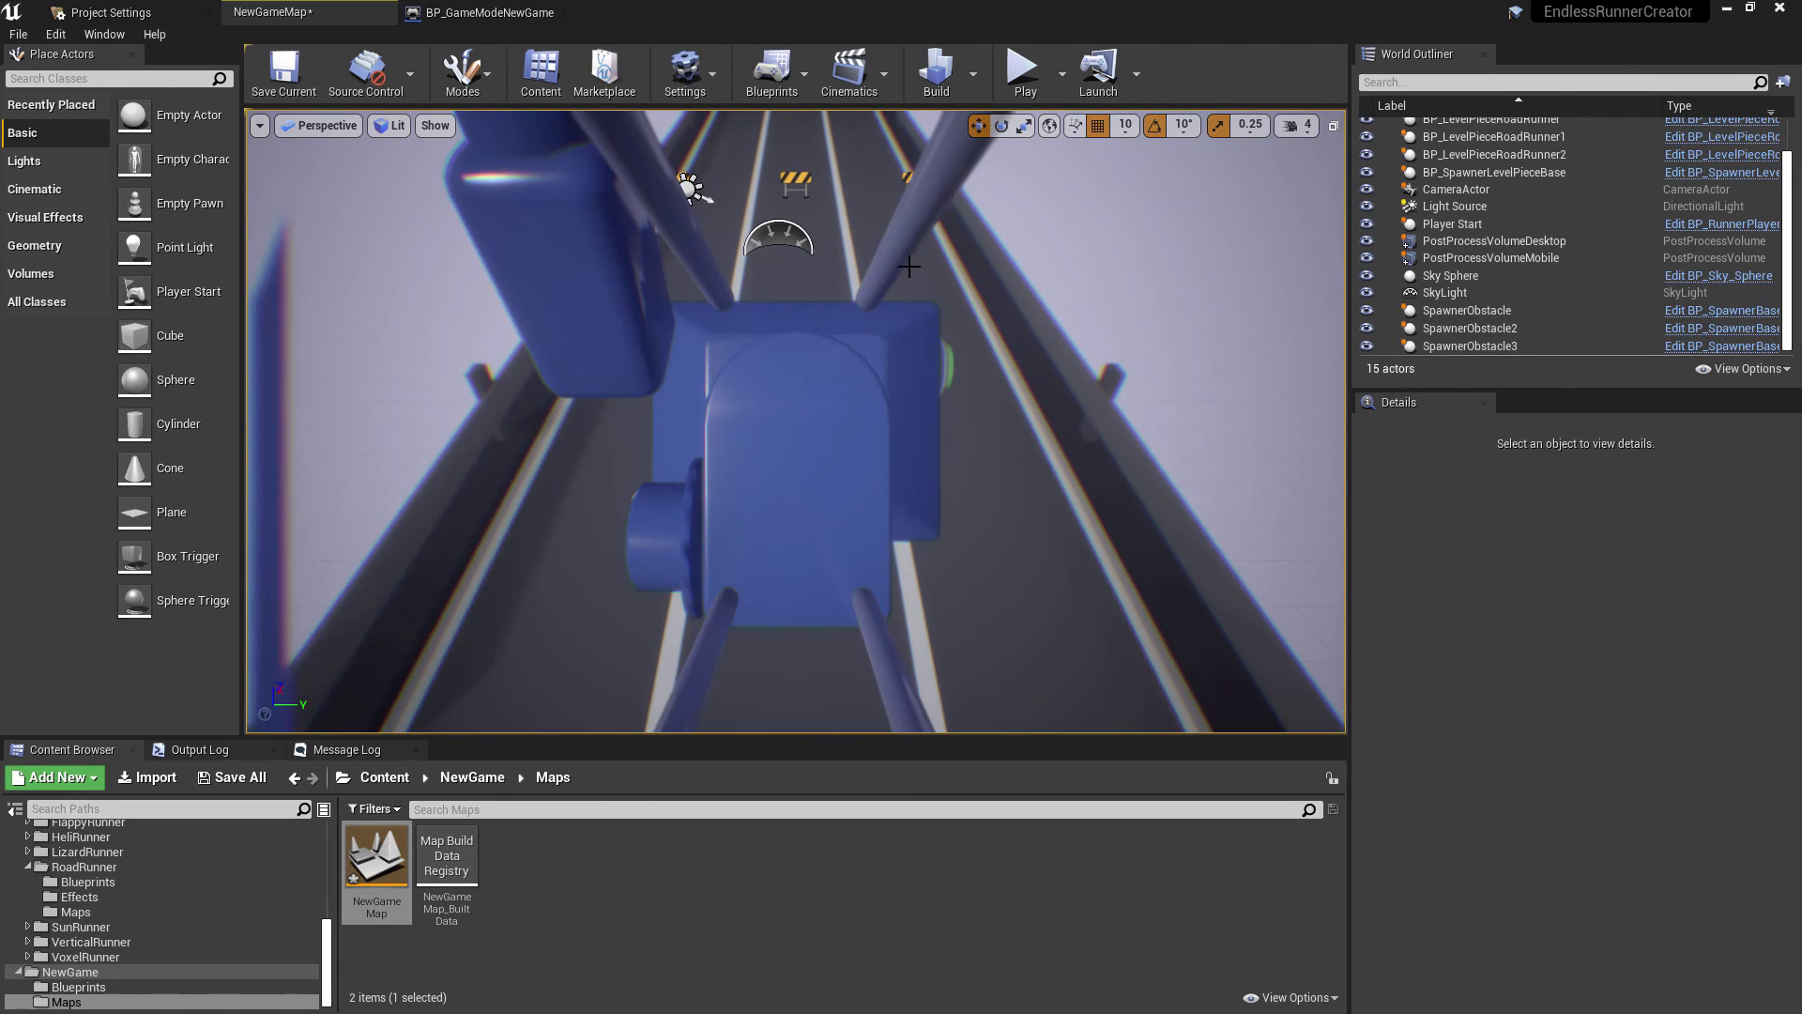
Step: Select the first road piece, BP_LevelPieceRoadRunner, and examine its properties
click(1006, 329)
scroll(1660, 160, up, 2)
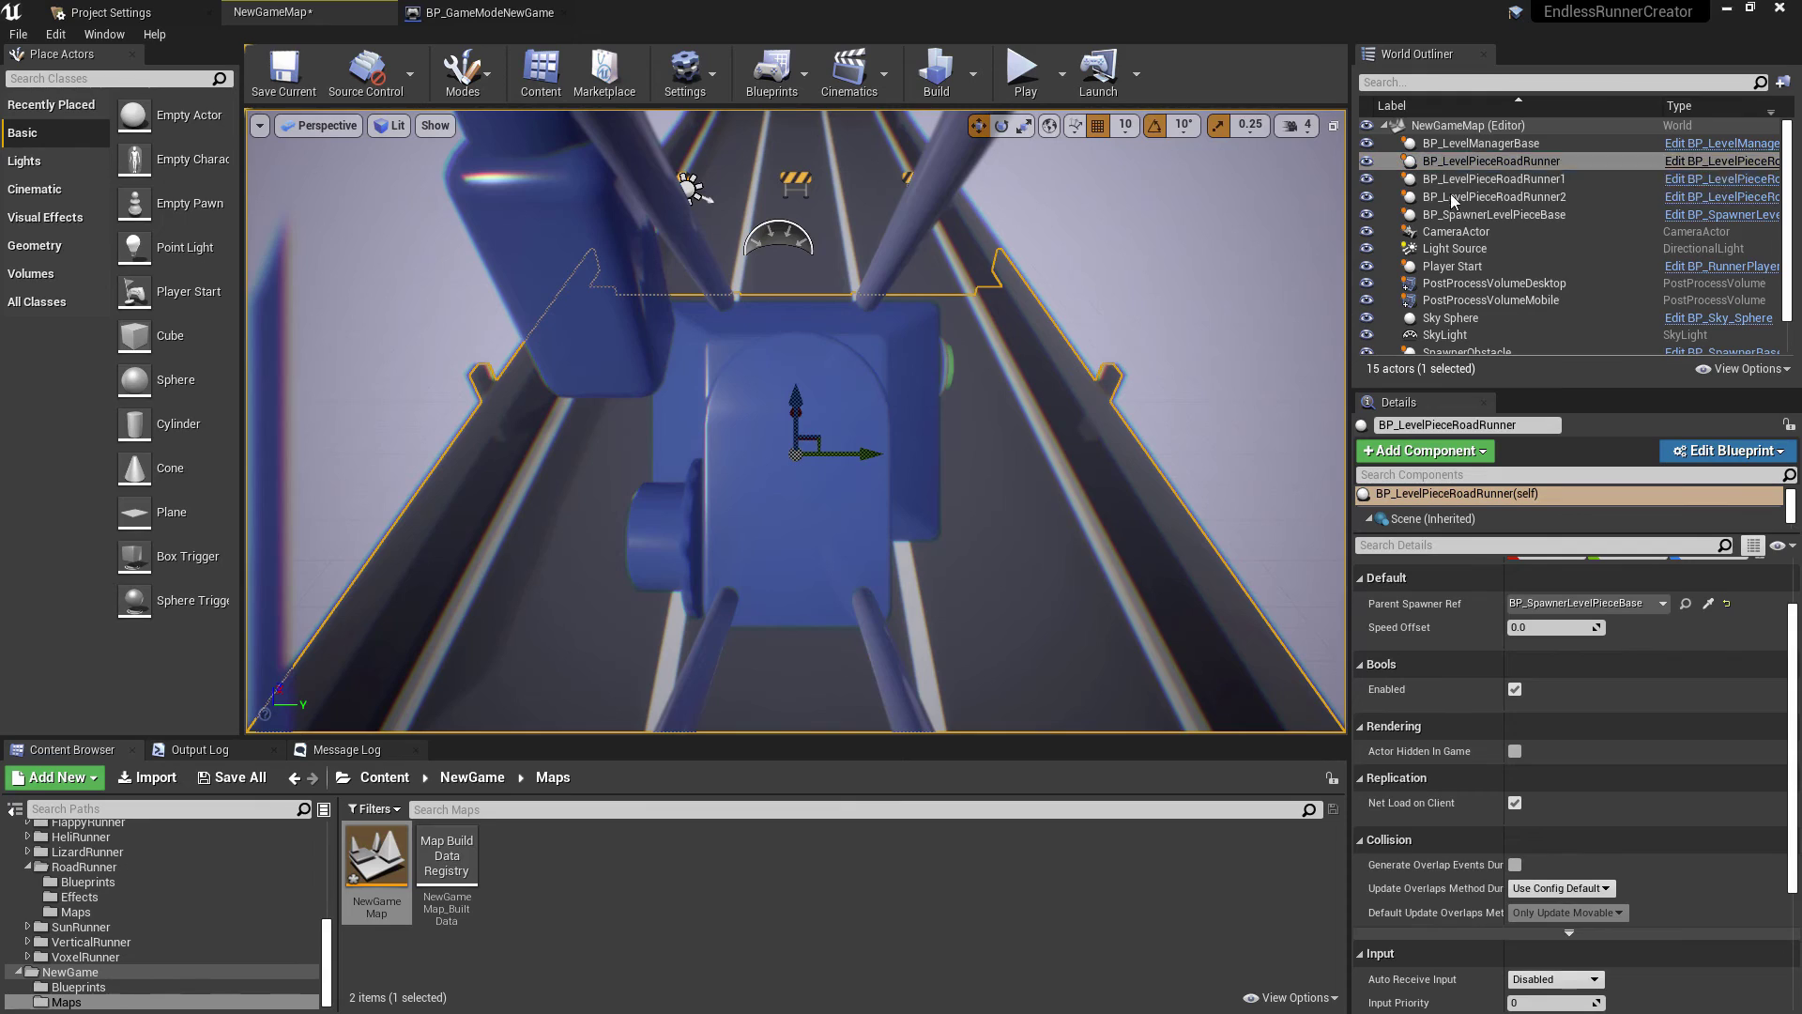
click(1721, 165)
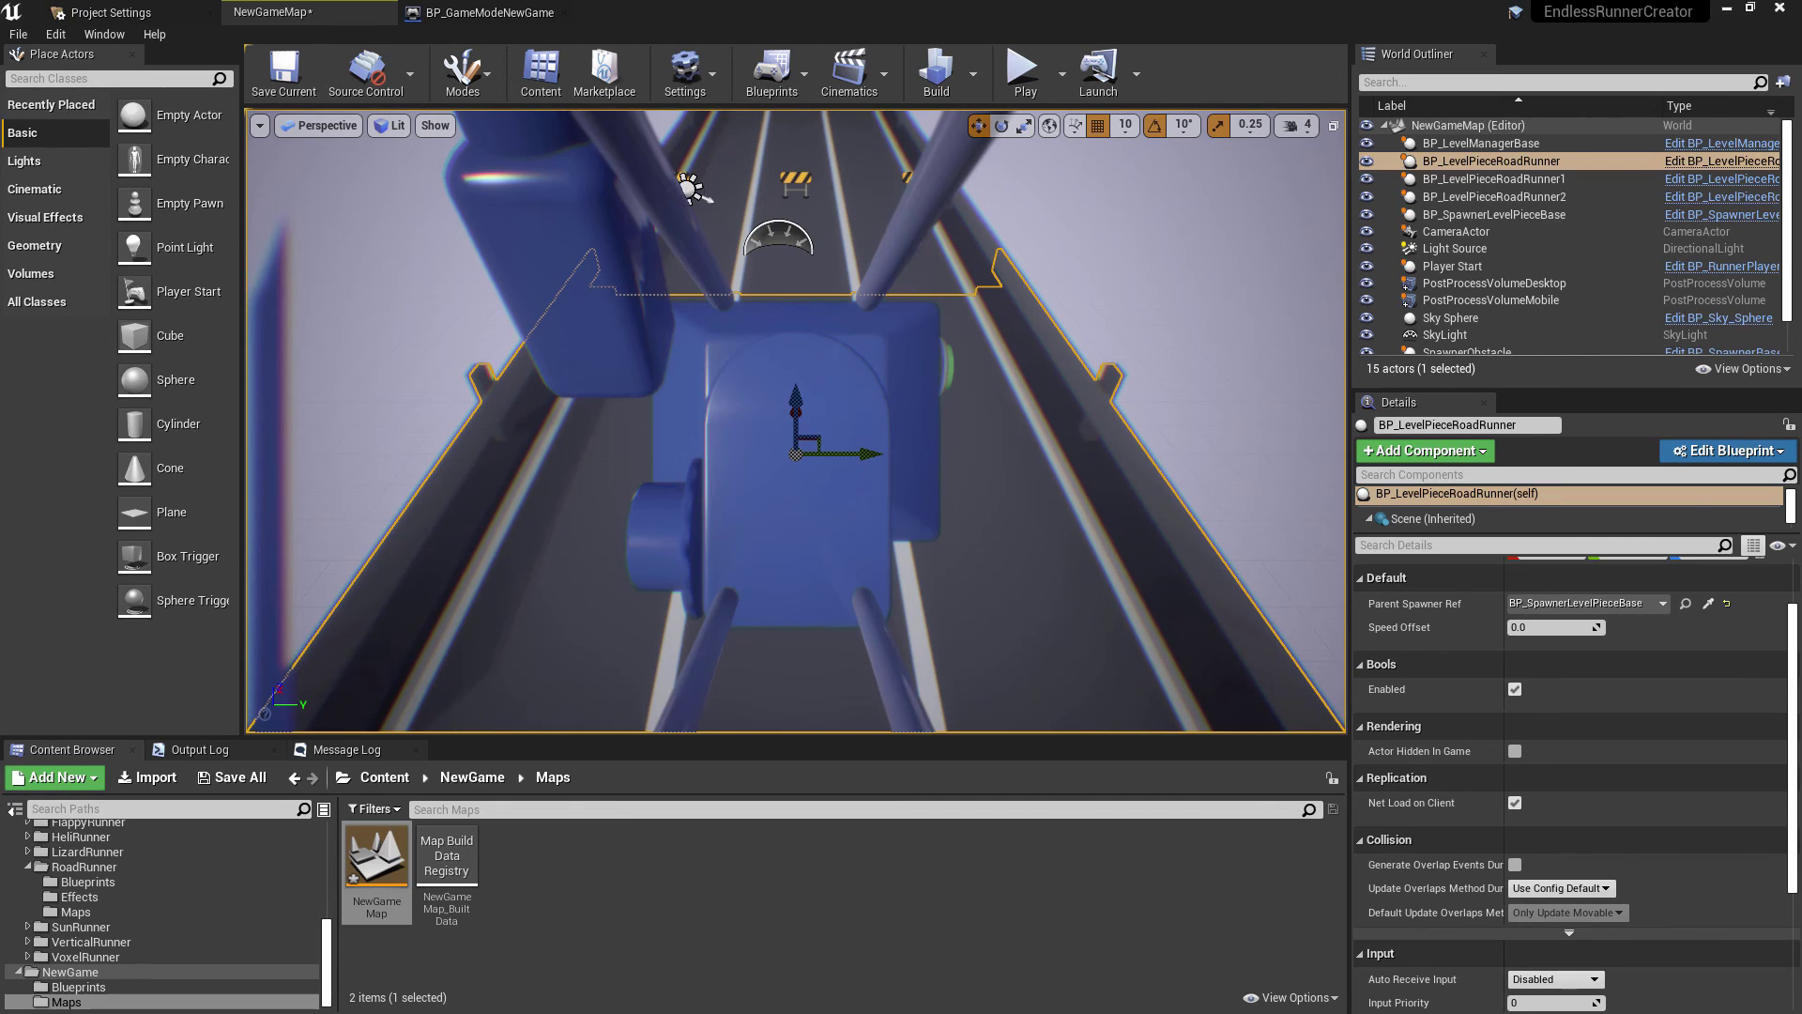
scroll(906, 542, down, 3)
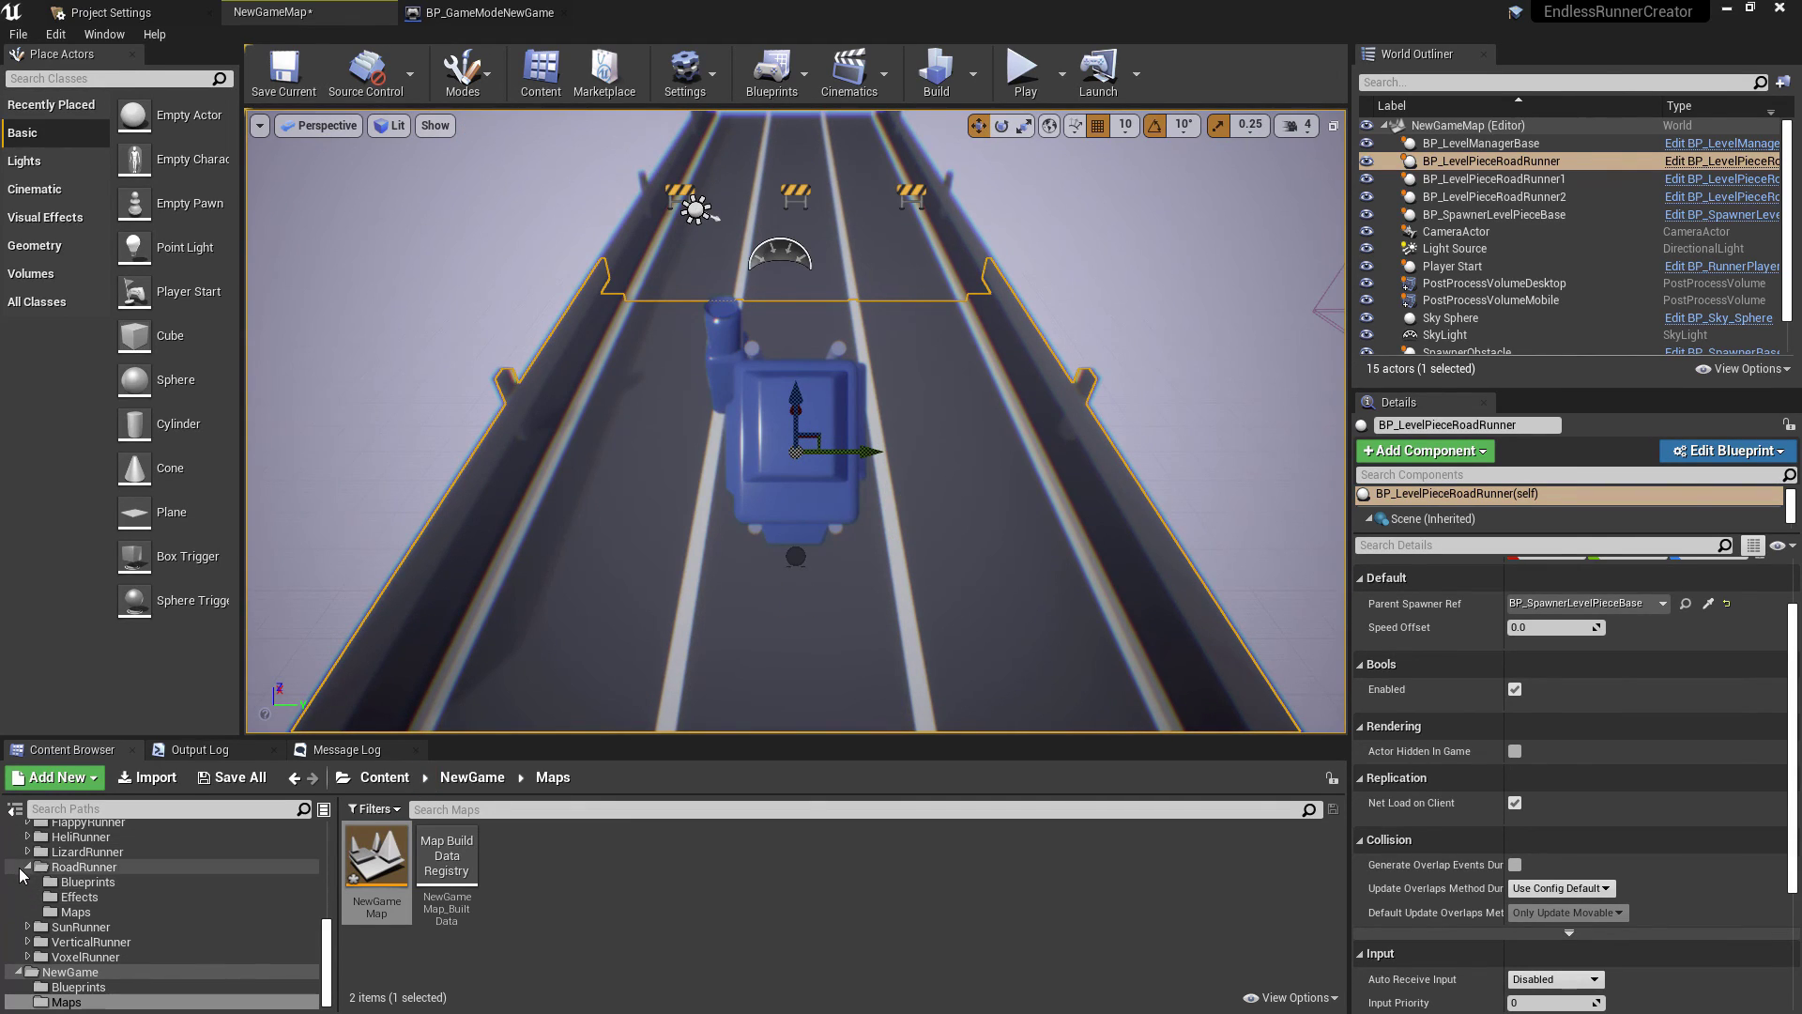
Step: Look through the EndlessRunnerCreator content folders, viewing CommonAssets and LizardRunner
click(28, 866)
scroll(76, 887, up, 3)
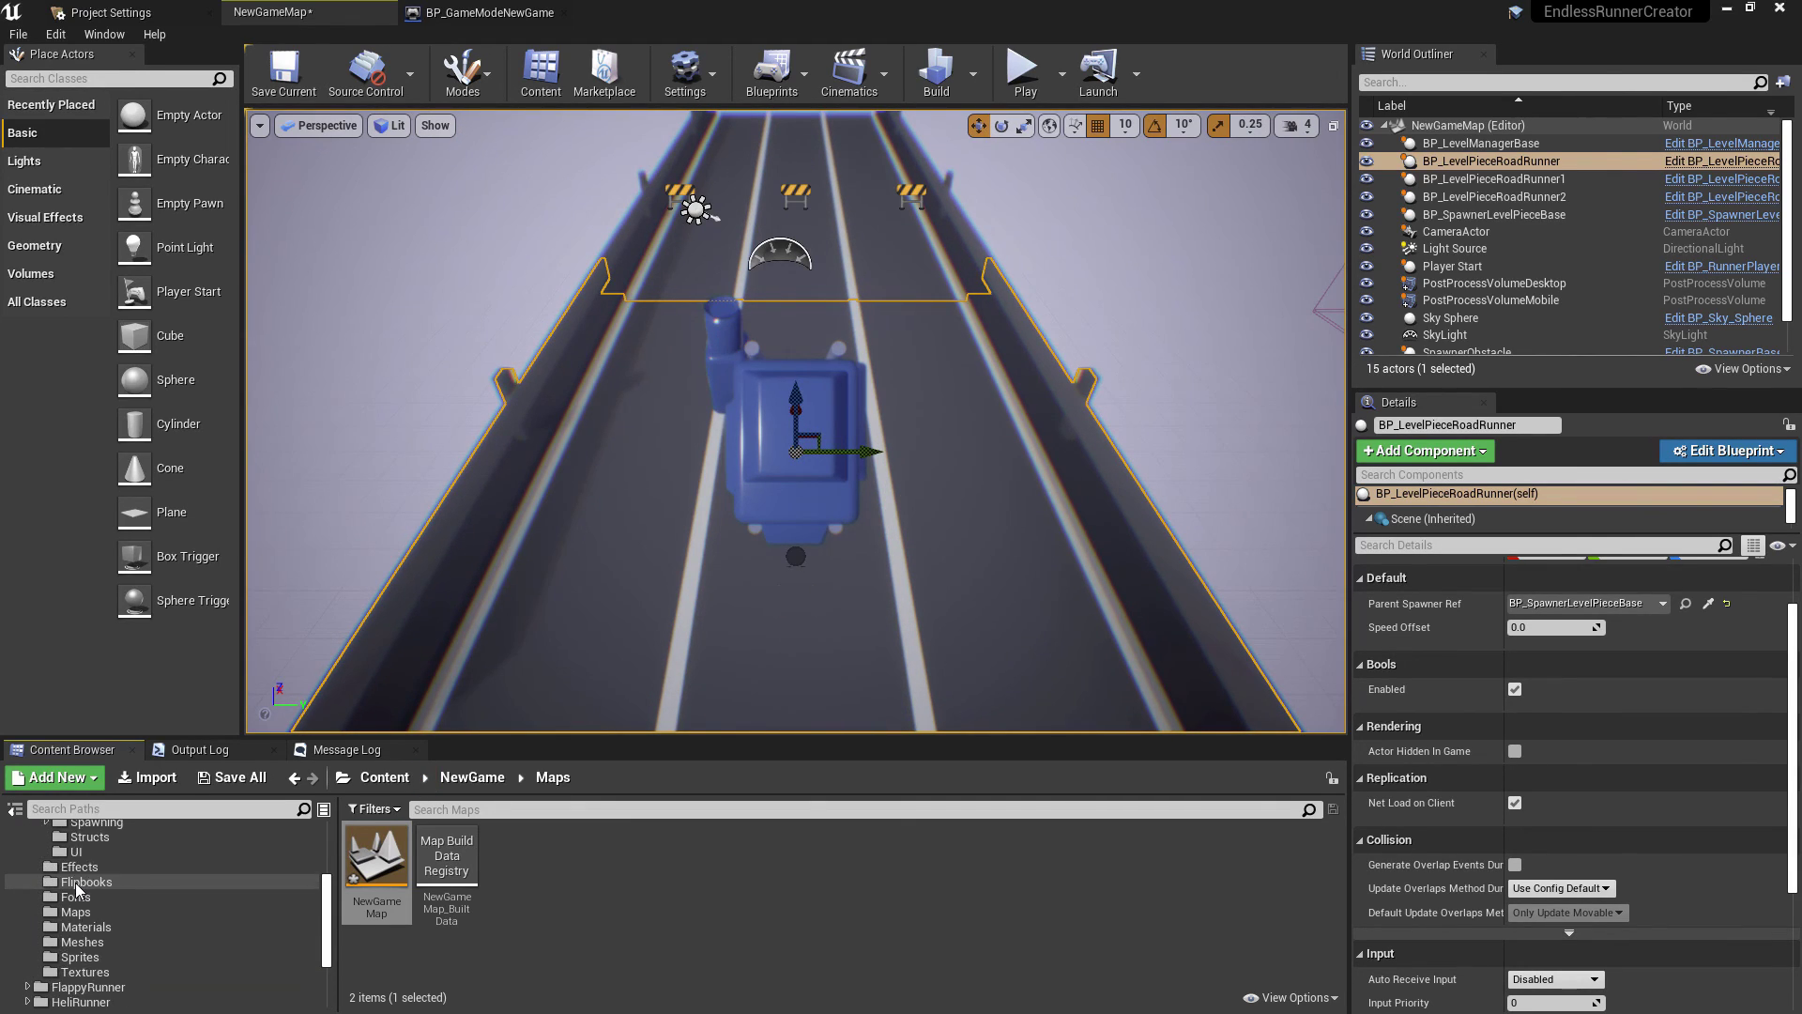
scroll(79, 887, up, 2)
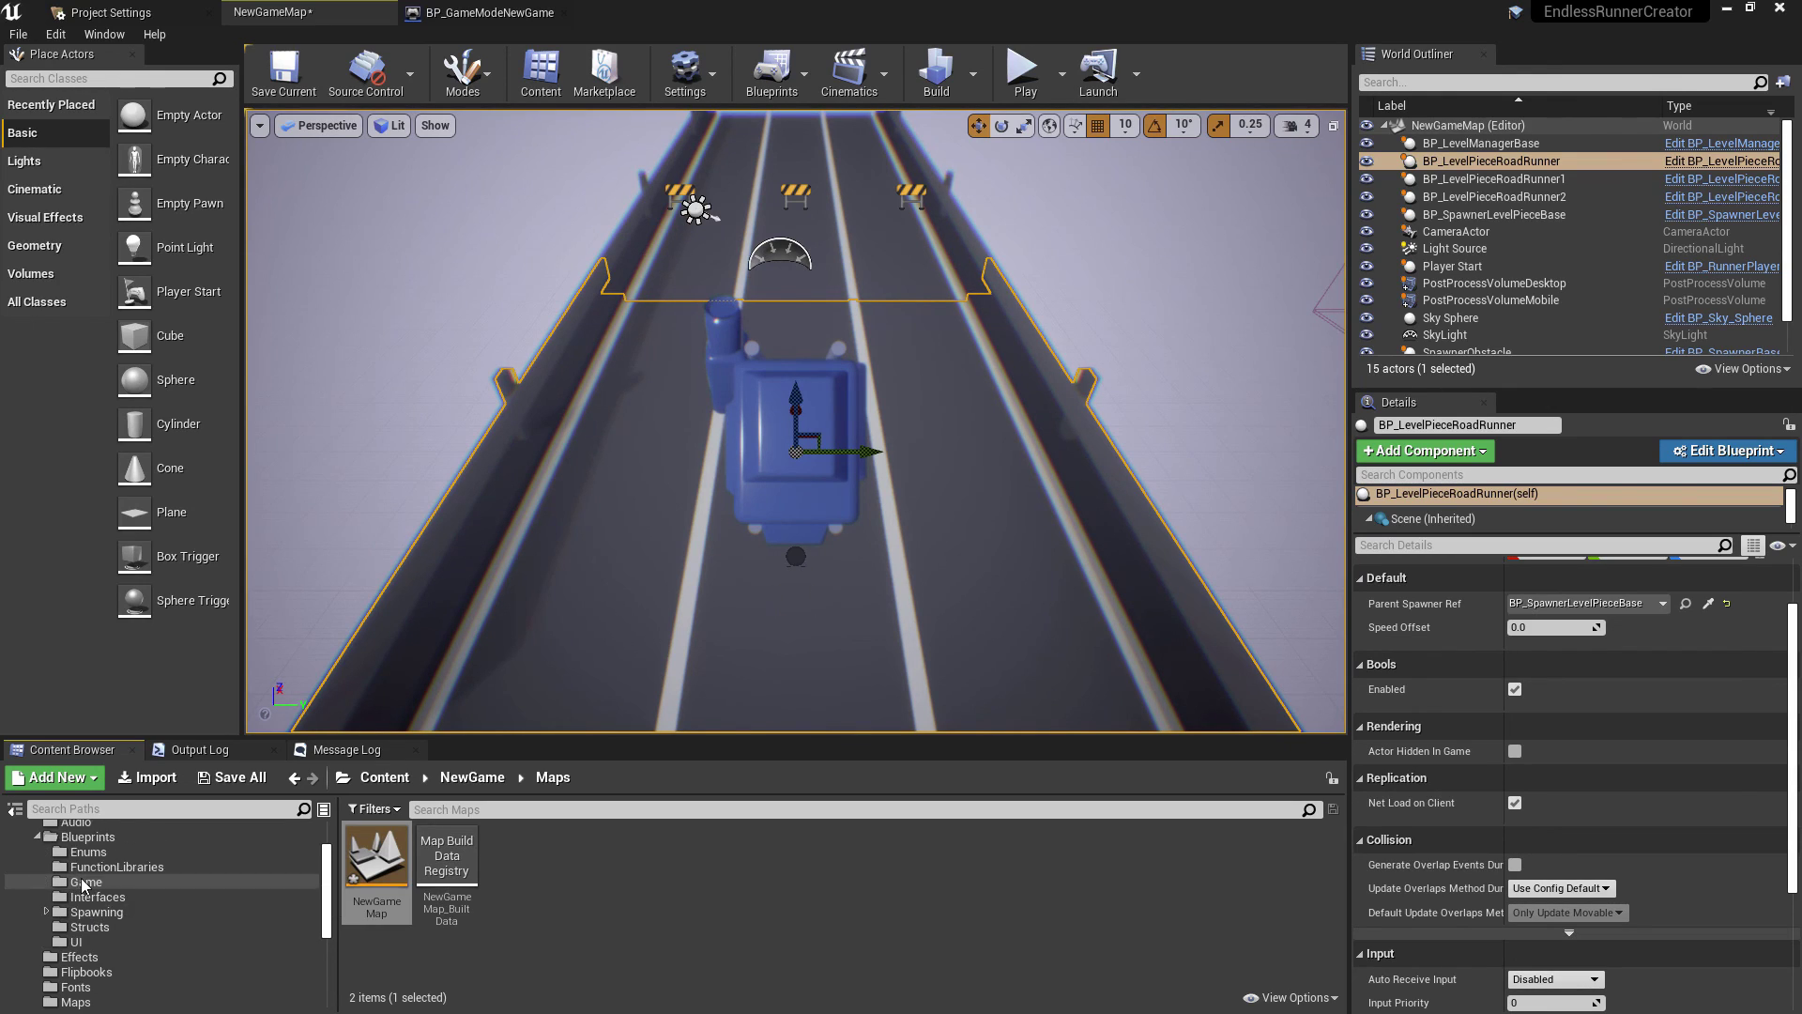
scroll(84, 885, up, 2)
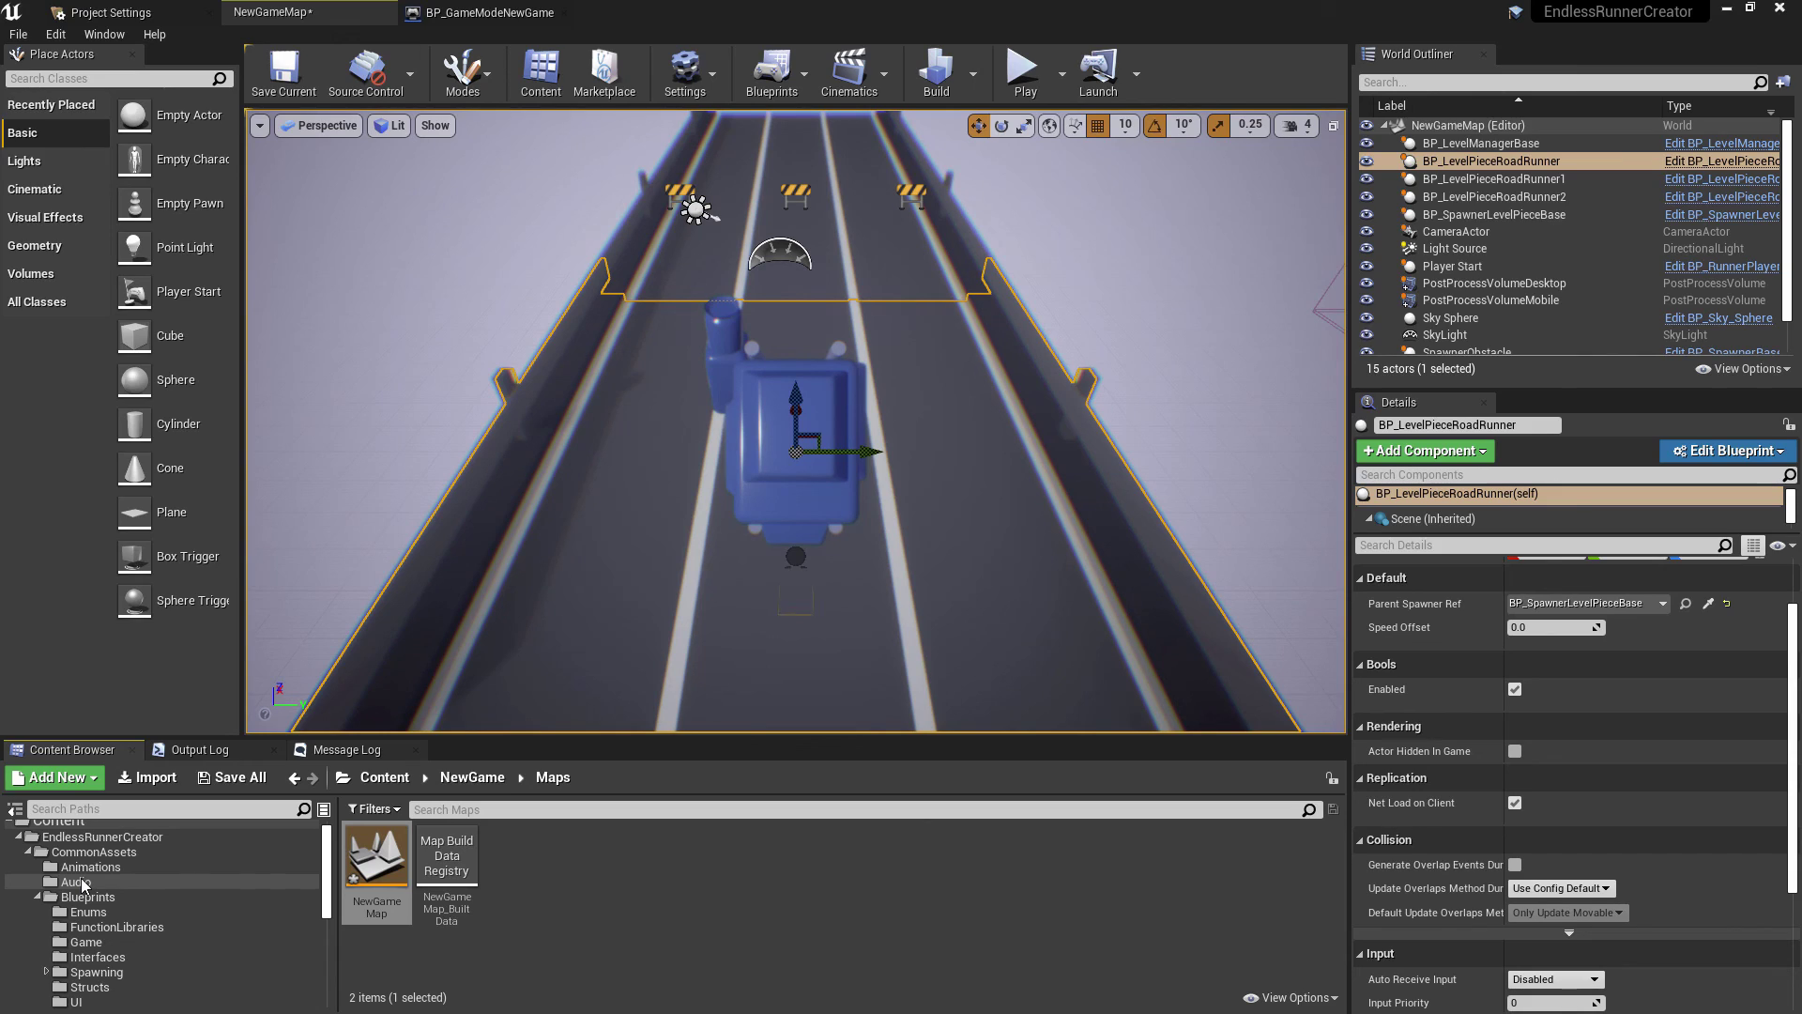
click(98, 855)
scroll(116, 898, down, 4)
scroll(116, 930, down, 2)
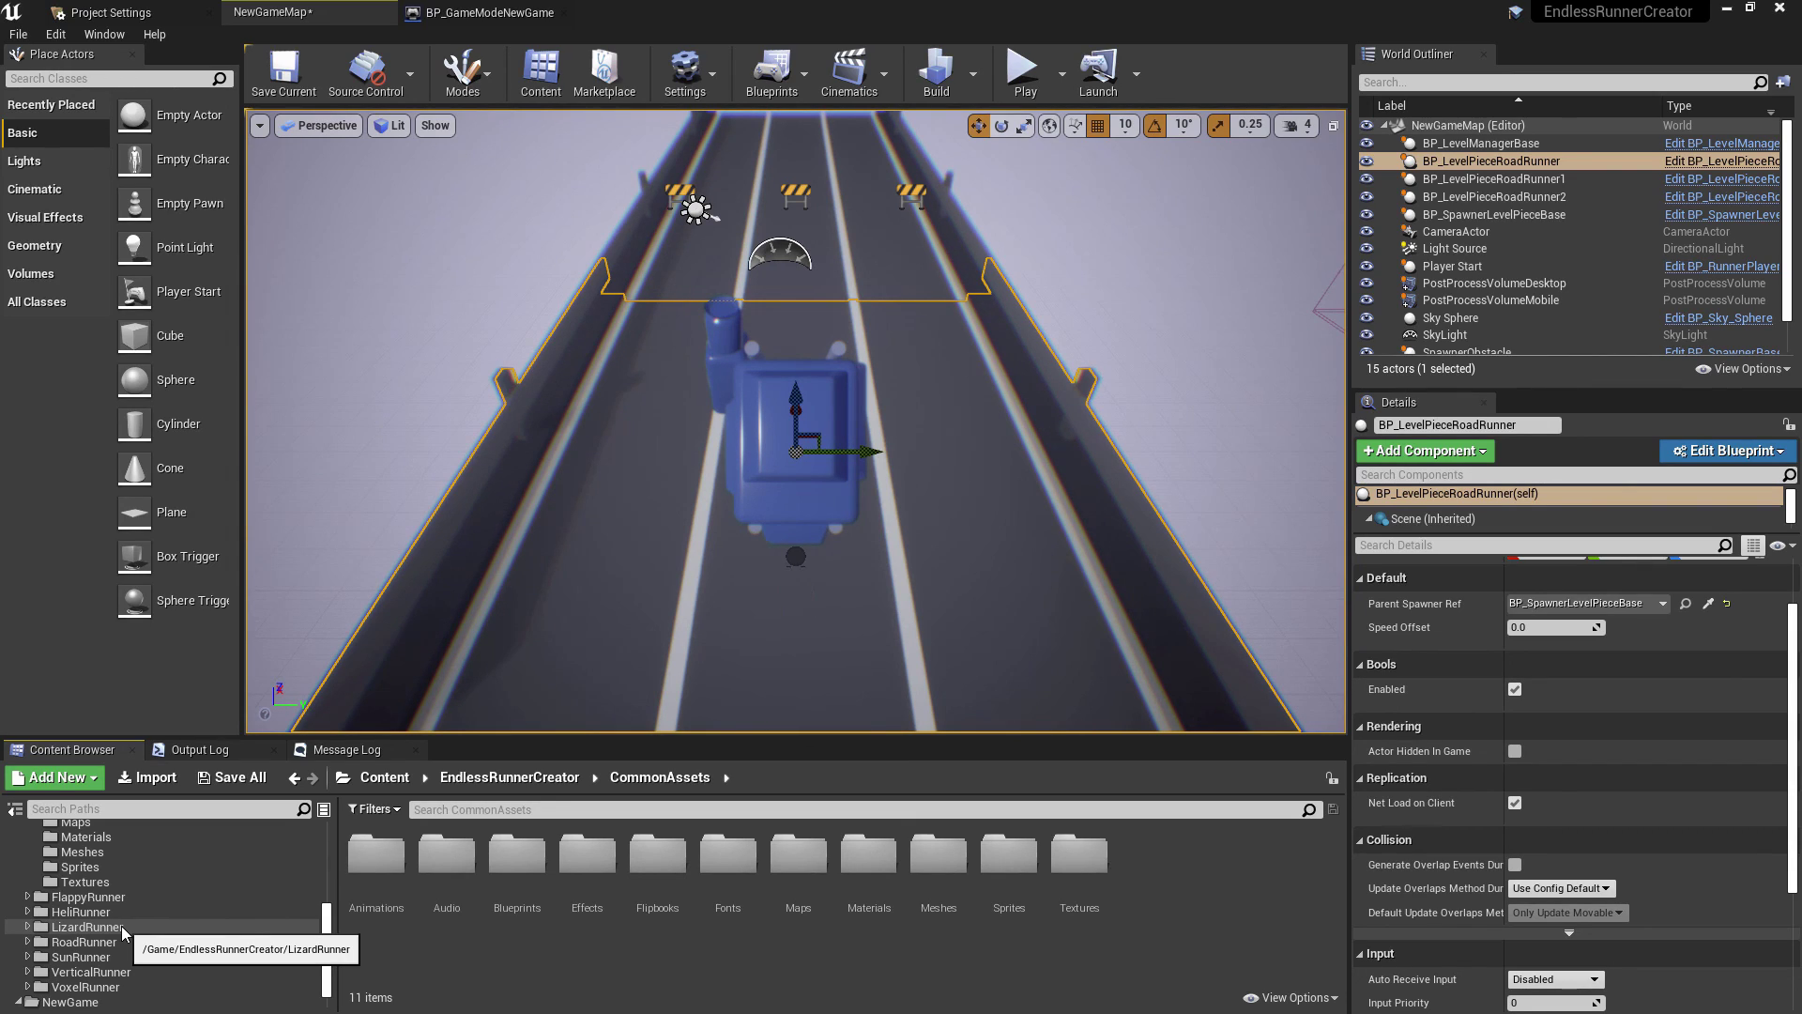
click(122, 925)
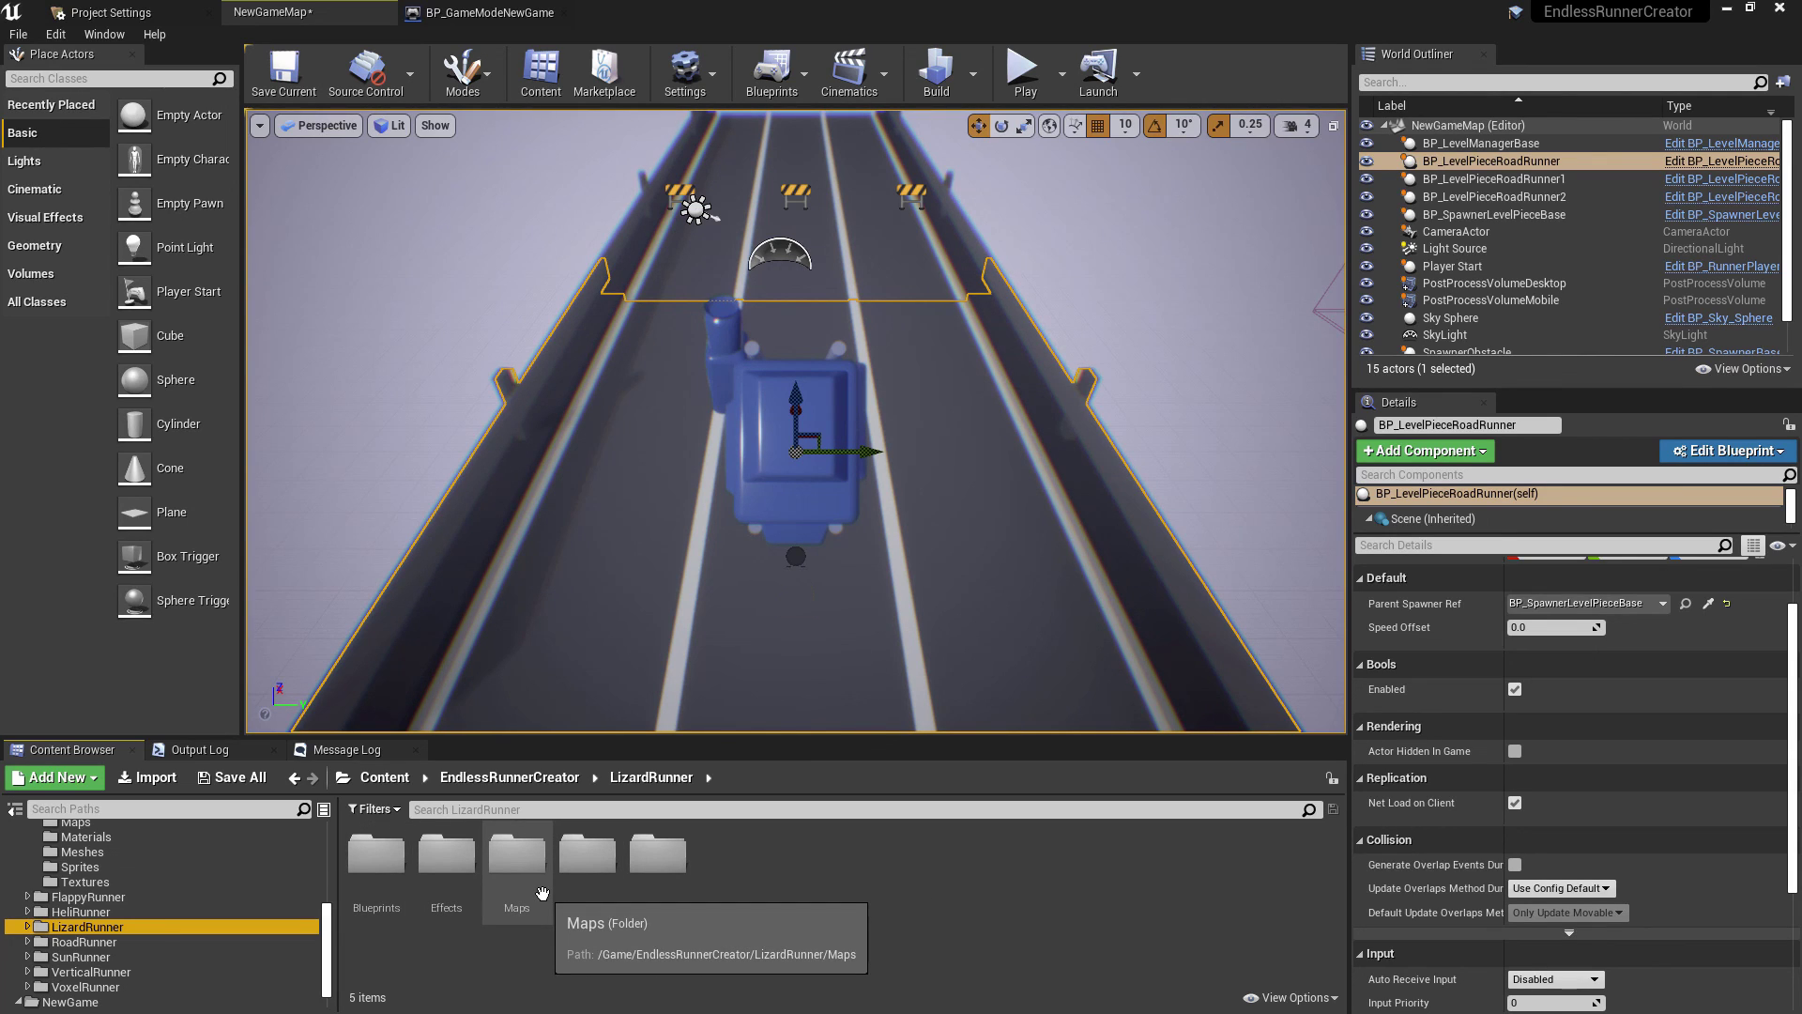
Step: Play-test NewGameMap until game over, go to the game selection menu, and end the session
click(1023, 74)
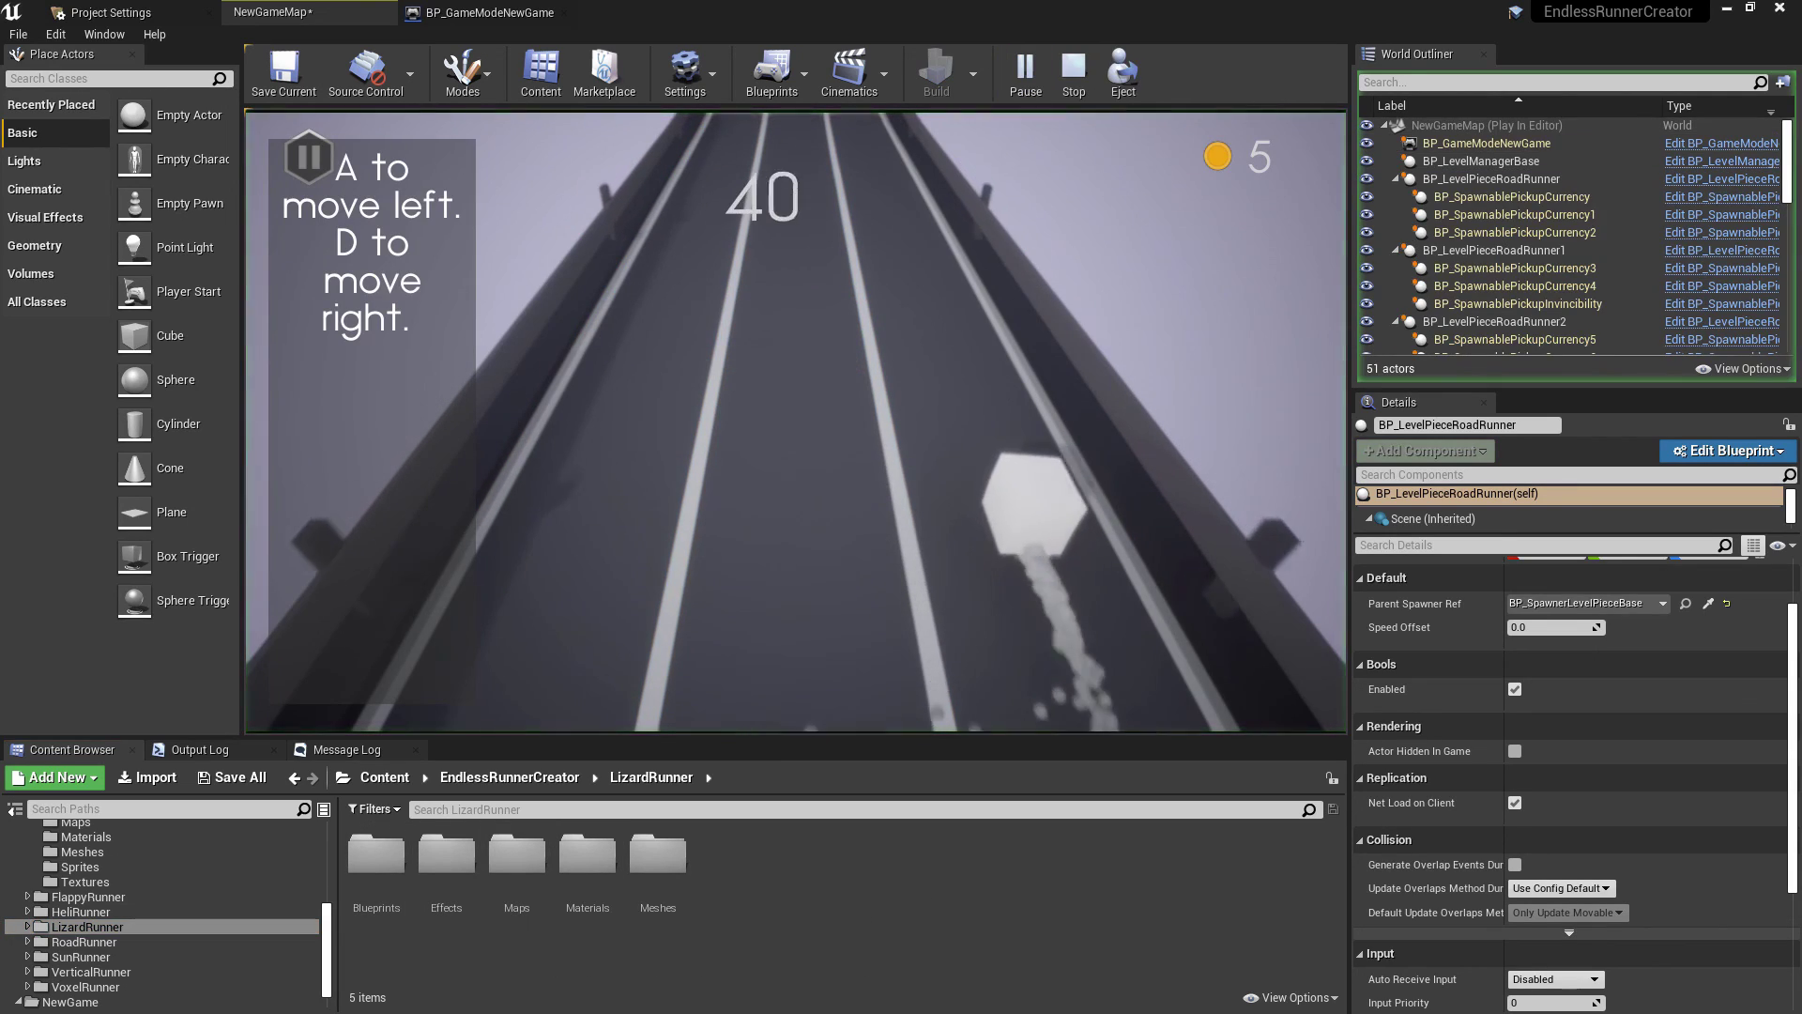
key(d)
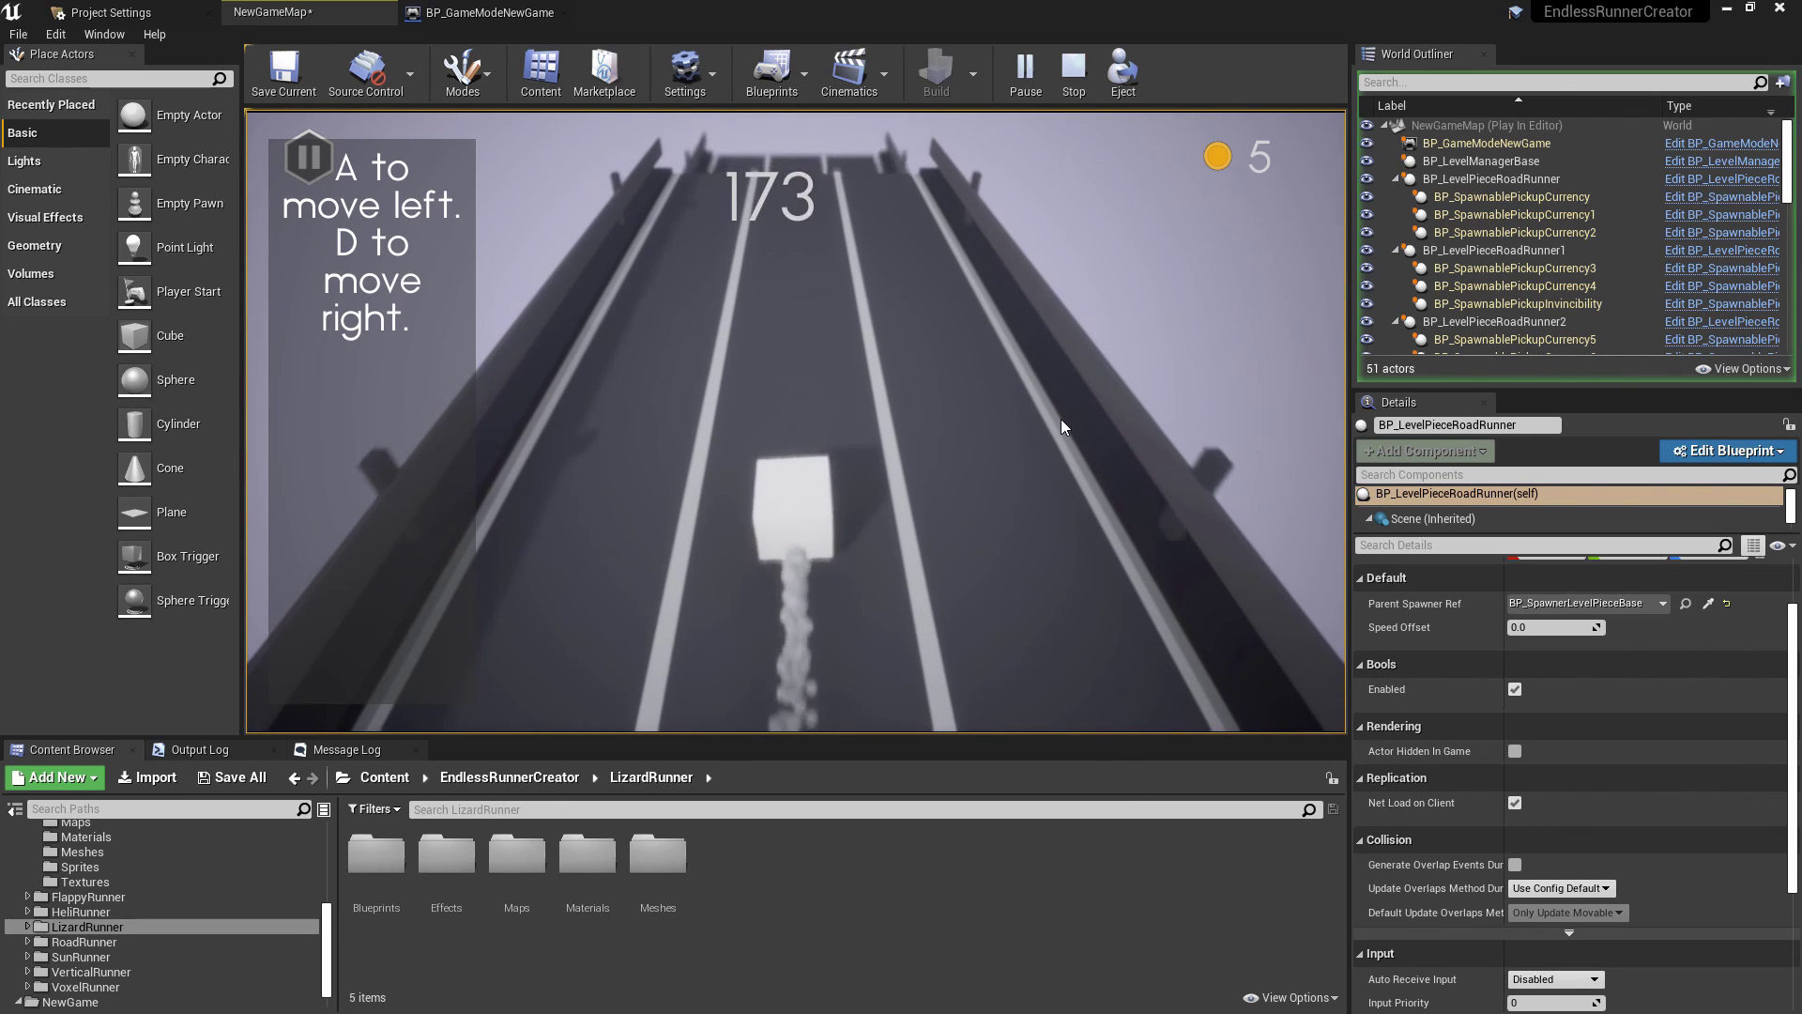
key(a)
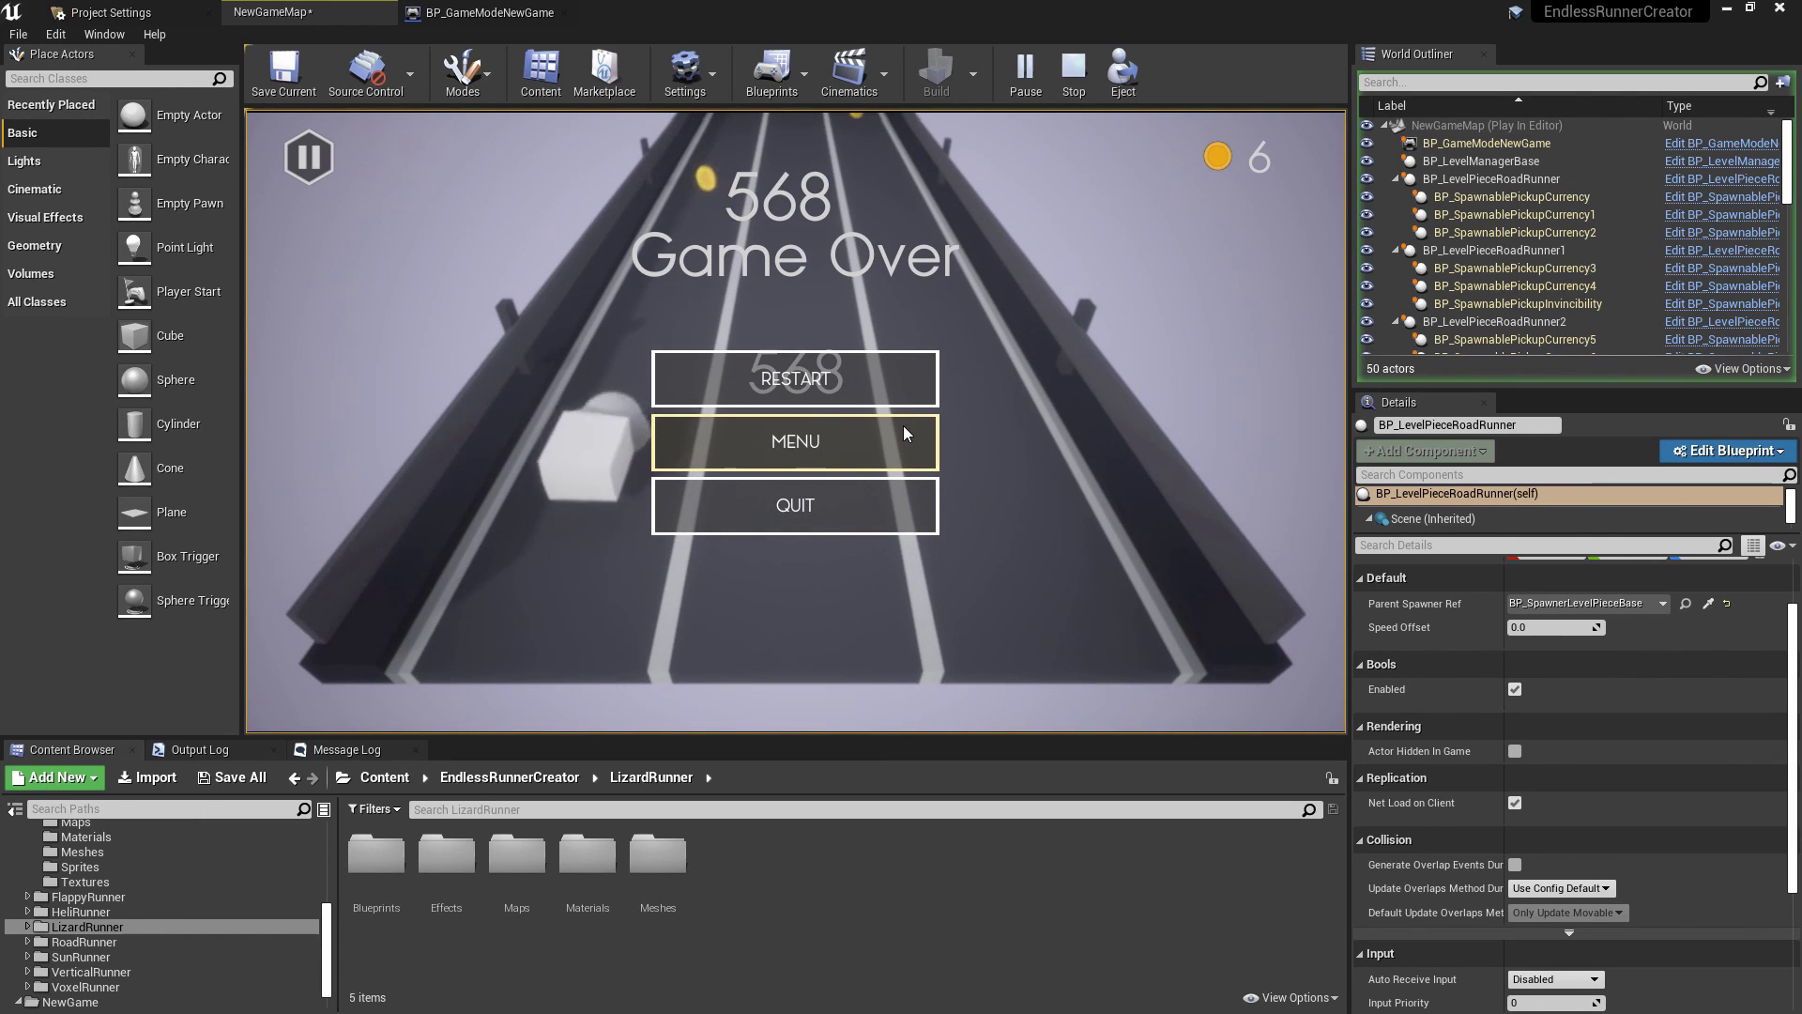
click(901, 430)
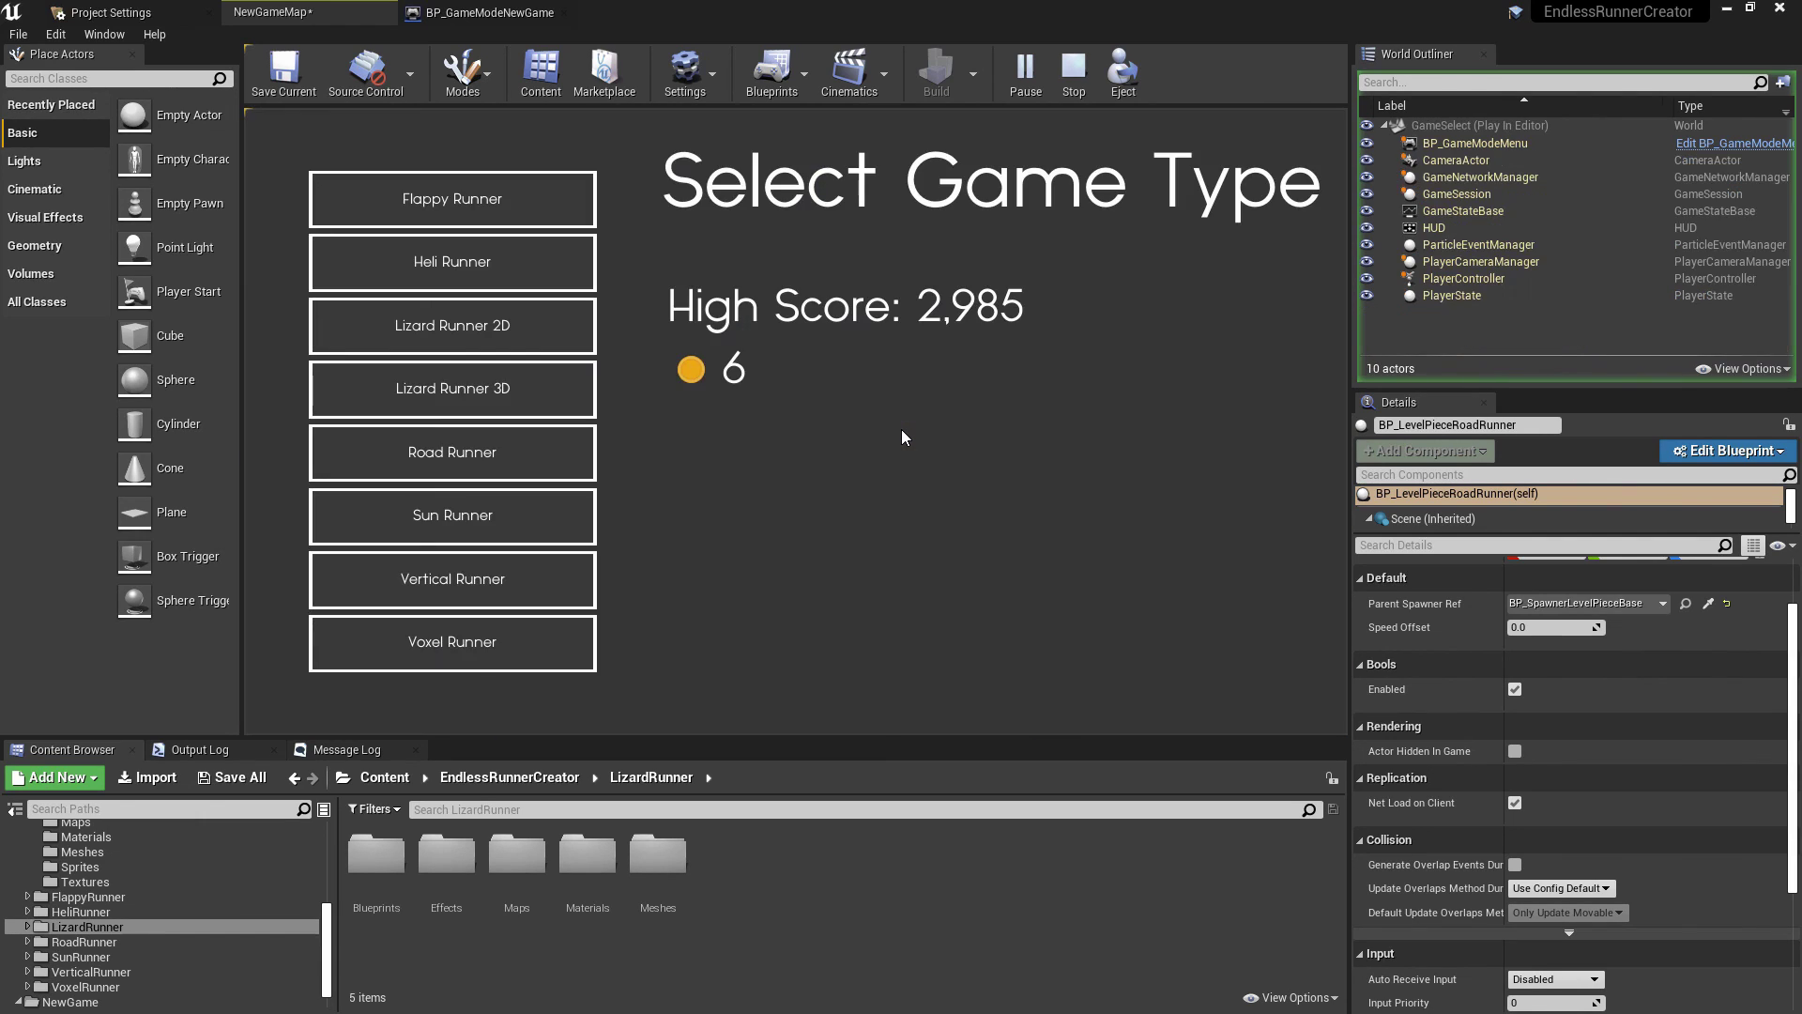
key(Escape)
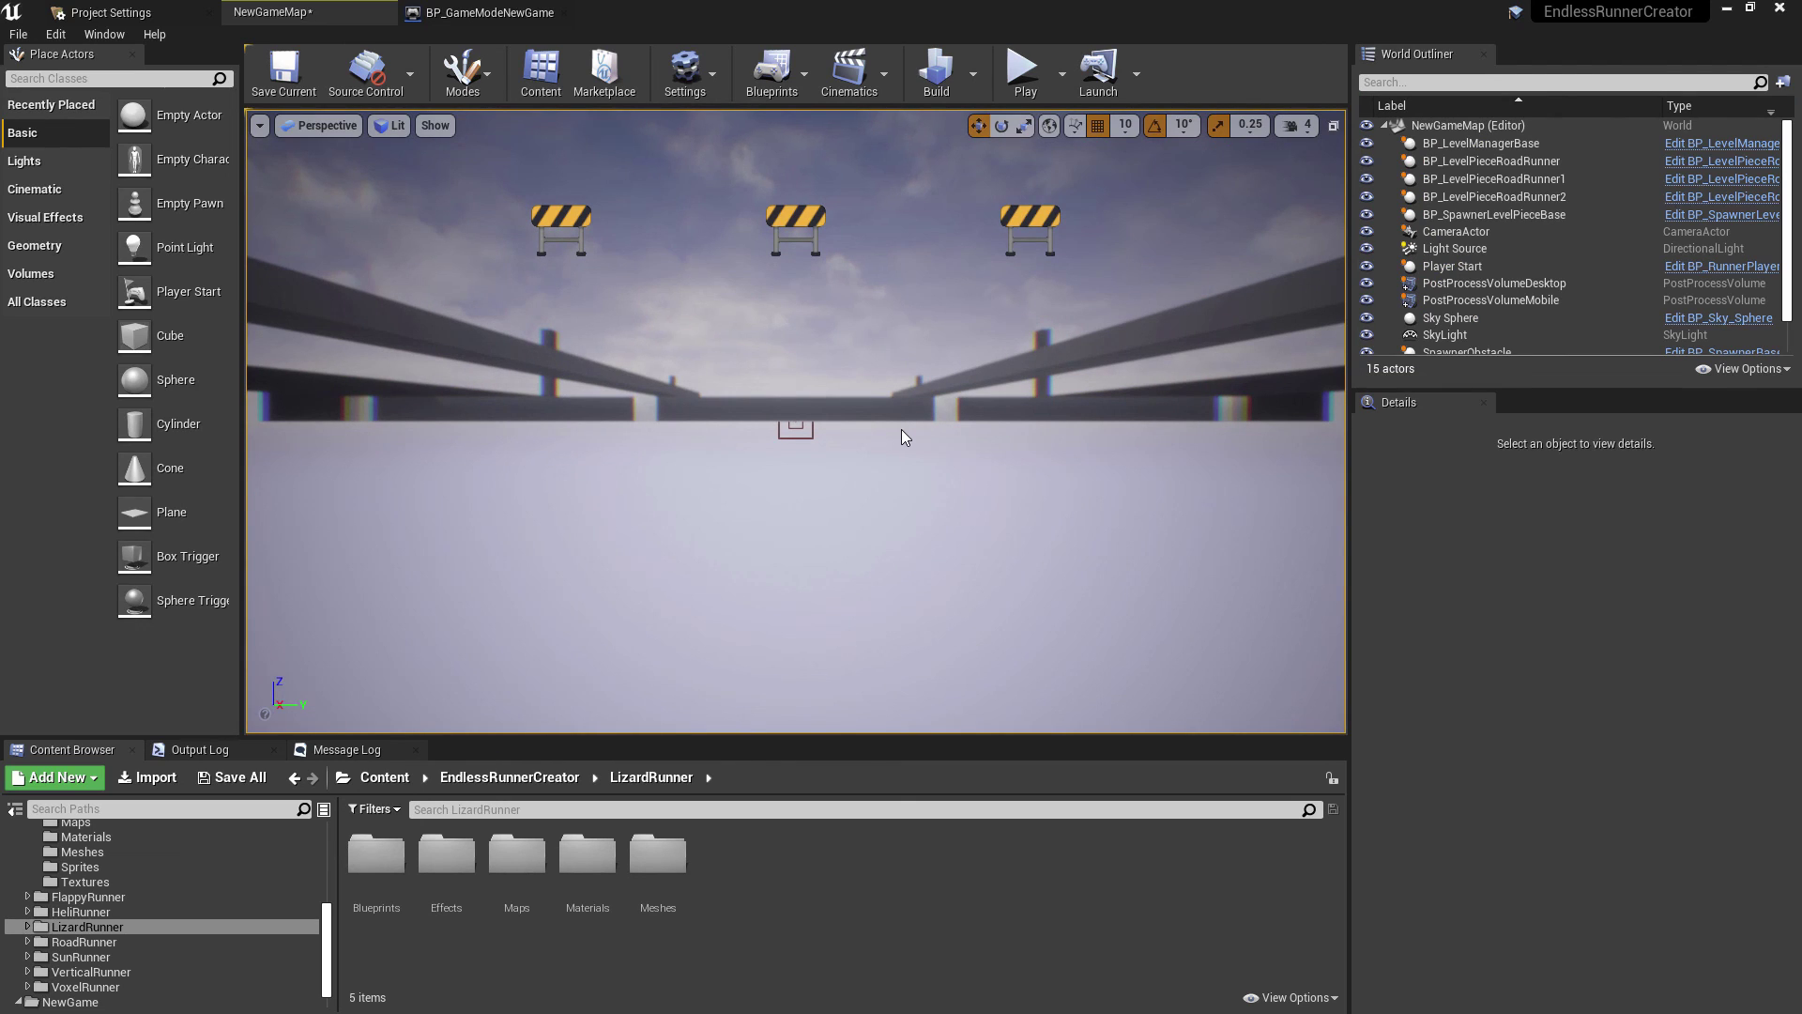